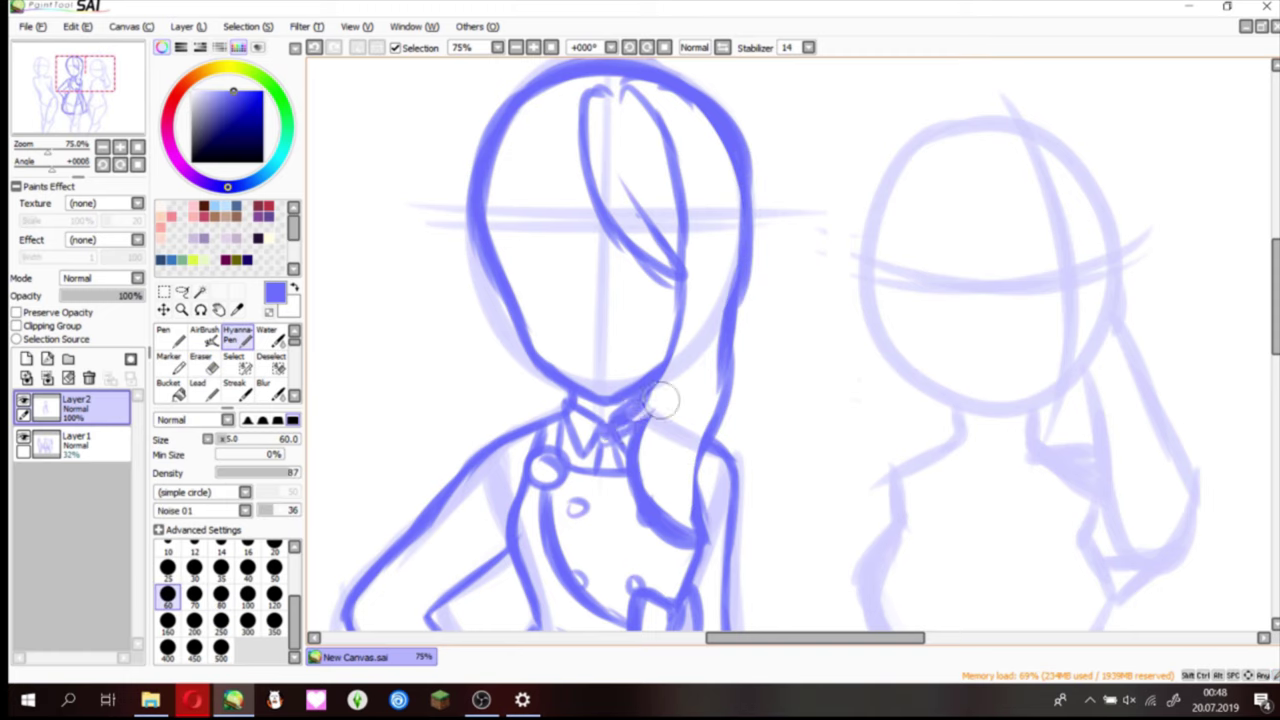
- Sketch the middle figure's long hair, with bangs framing the face and locks falling past the shoulders
drag(735, 300, 700, 480)
drag(585, 190, 510, 280)
drag(500, 262, 445, 450)
drag(750, 260, 745, 525)
mouse_move(520, 262)
mouse_down()
mouse_move(495, 360)
mouse_move(510, 385)
mouse_up()
- Draw the middle figure's first eye with a curved upper lash line at brush size 40
scroll(552, 302, up, 3)
click(26, 358)
mouse_move(470, 330)
mouse_down()
mouse_move(523, 286)
mouse_move(495, 345)
mouse_up()
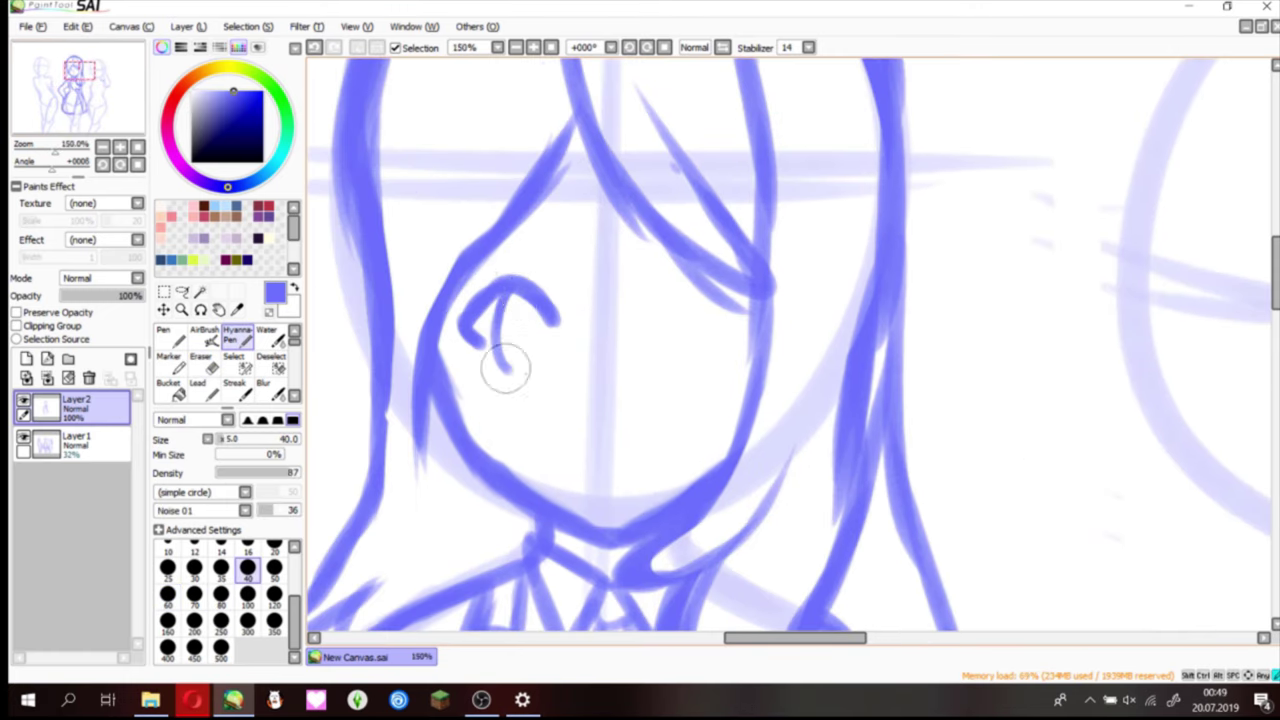
drag(480, 290, 520, 380)
- Duplicate the drawn eye and place the mirrored copy on the other side of the middle figure's face
click(182, 291)
drag(510, 268, 505, 270)
key(ctrl+c)
key(ctrl+v)
drag(512, 330, 690, 330)
click(236, 336)
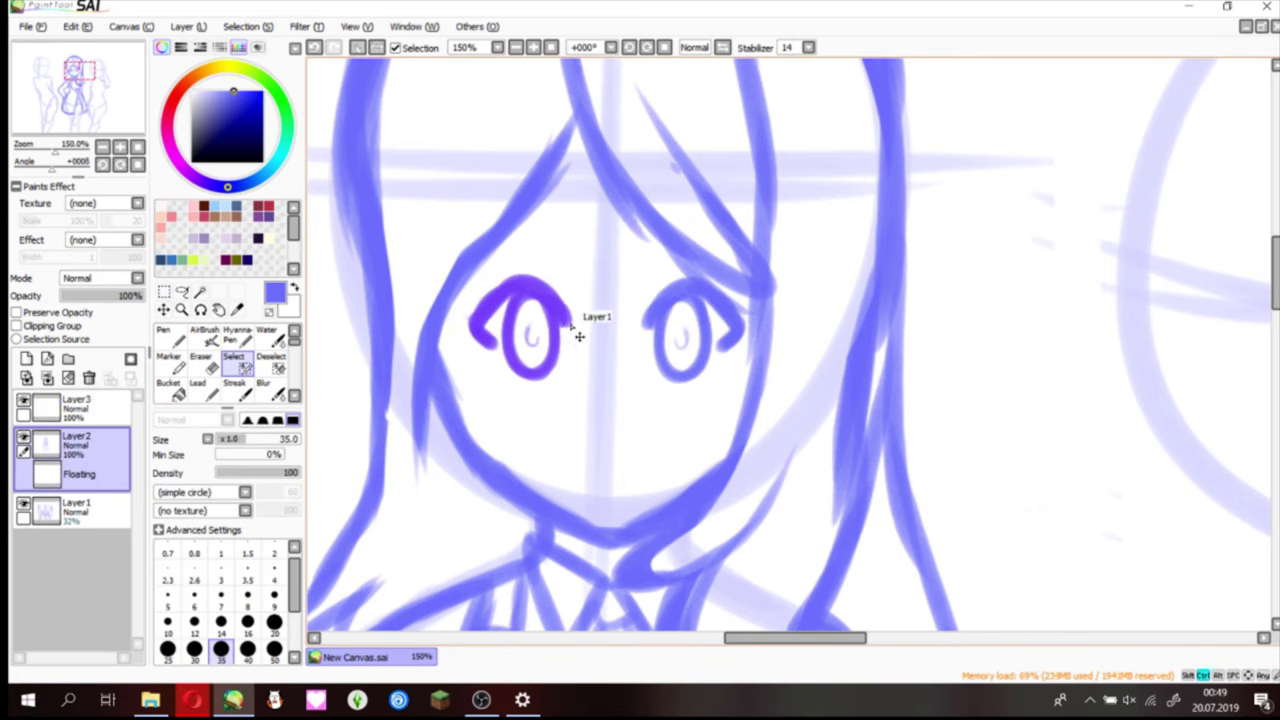
drag(465, 255, 600, 400)
key(ctrl+z)
- Draw thick square glasses around the middle figure's eyes, and add a nose and small mouth at brush size 30
mouse_move(610, 300)
mouse_down()
mouse_move(586, 343)
mouse_move(620, 300)
mouse_up()
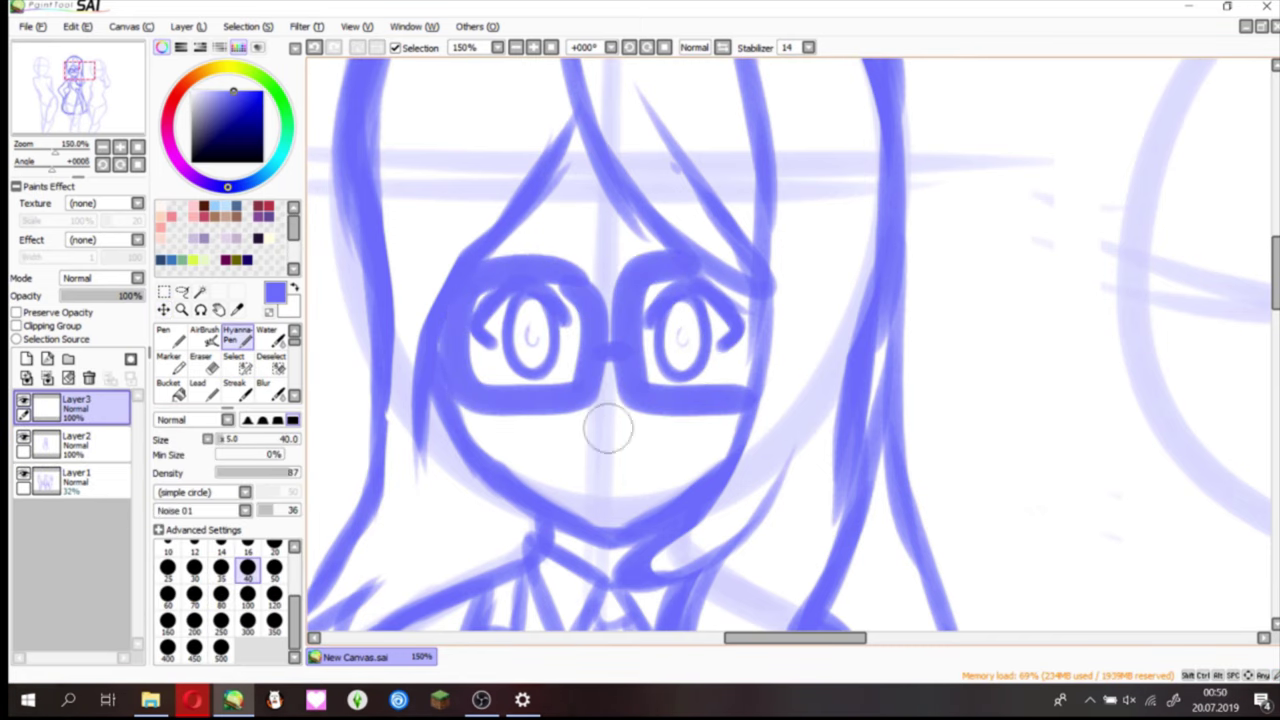
key(bracketleft)
key(bracketleft)
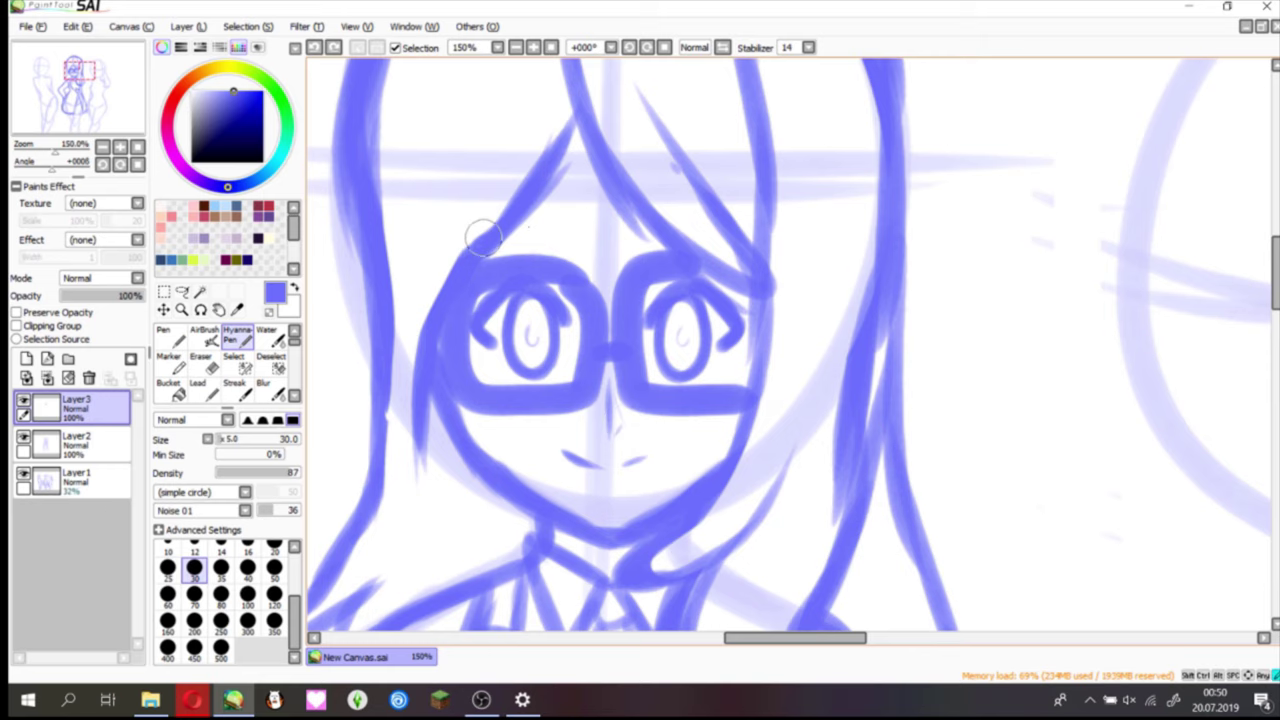
- Sketch the middle figure's legs below the skirt at brush size 50 and merge Layer3 down into Layer2
scroll(483, 237, down, 3)
scroll(552, 365, up, 2)
key(bracketright)
key(bracketright)
drag(565, 285, 552, 365)
drag(708, 272, 655, 432)
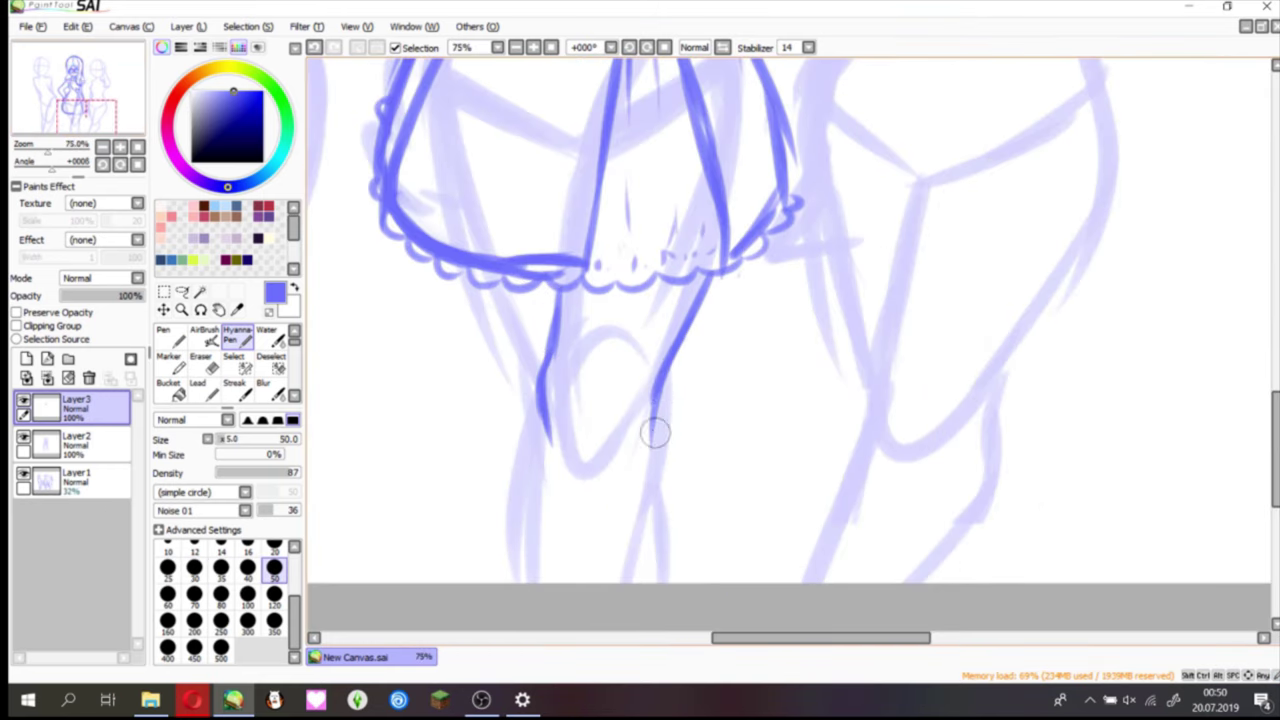
key(ctrl+z)
drag(548, 425, 529, 582)
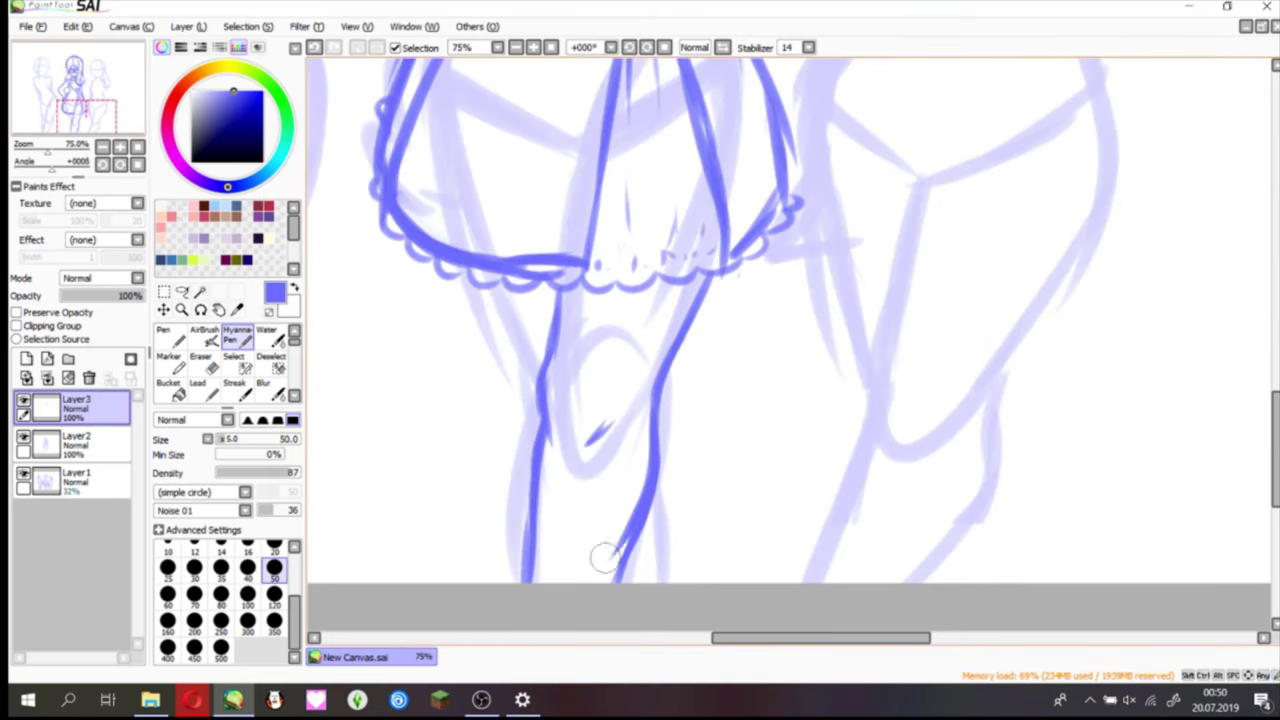
scroll(604, 558, down, 1)
key(ctrl+e)
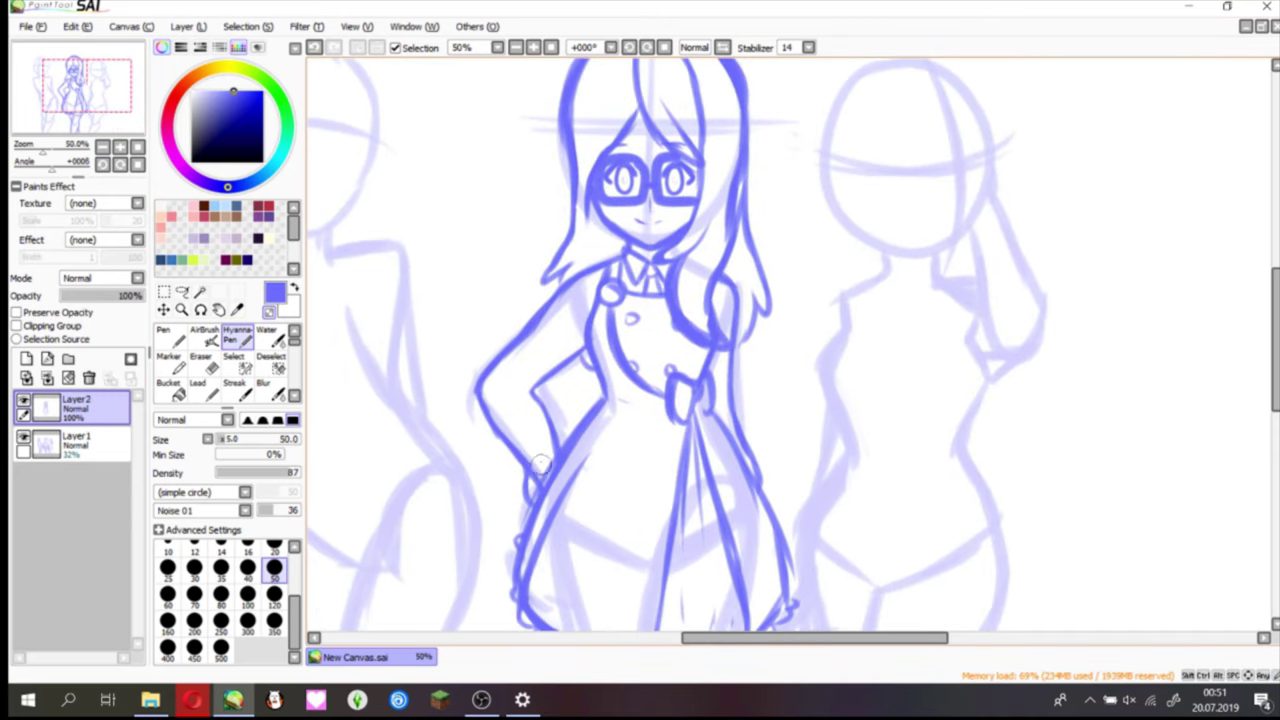
- Outline the right figure's head and jaw over the rough circle, and add the ear
scroll(716, 277, up, 2)
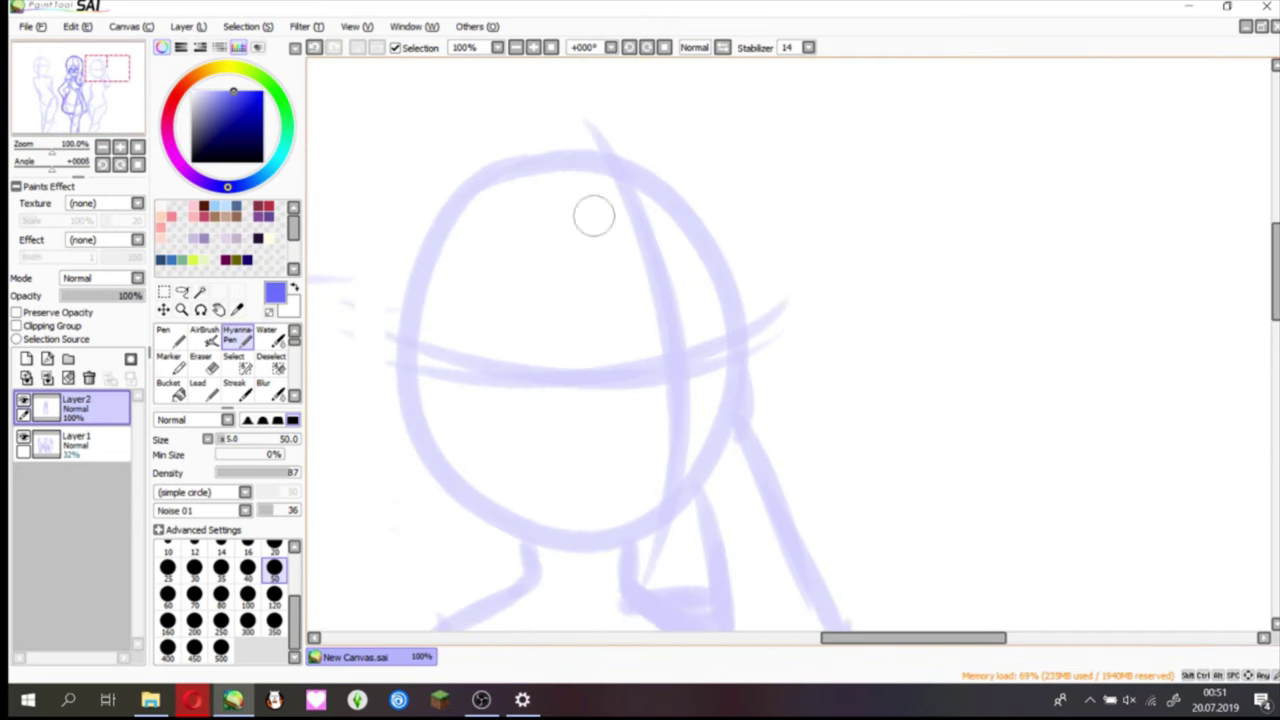
mouse_move(512, 183)
mouse_down()
mouse_move(735, 350)
mouse_move(700, 529)
mouse_move(560, 548)
mouse_move(518, 408)
mouse_up()
mouse_move(440, 215)
mouse_down()
mouse_move(500, 180)
mouse_move(481, 472)
mouse_up()
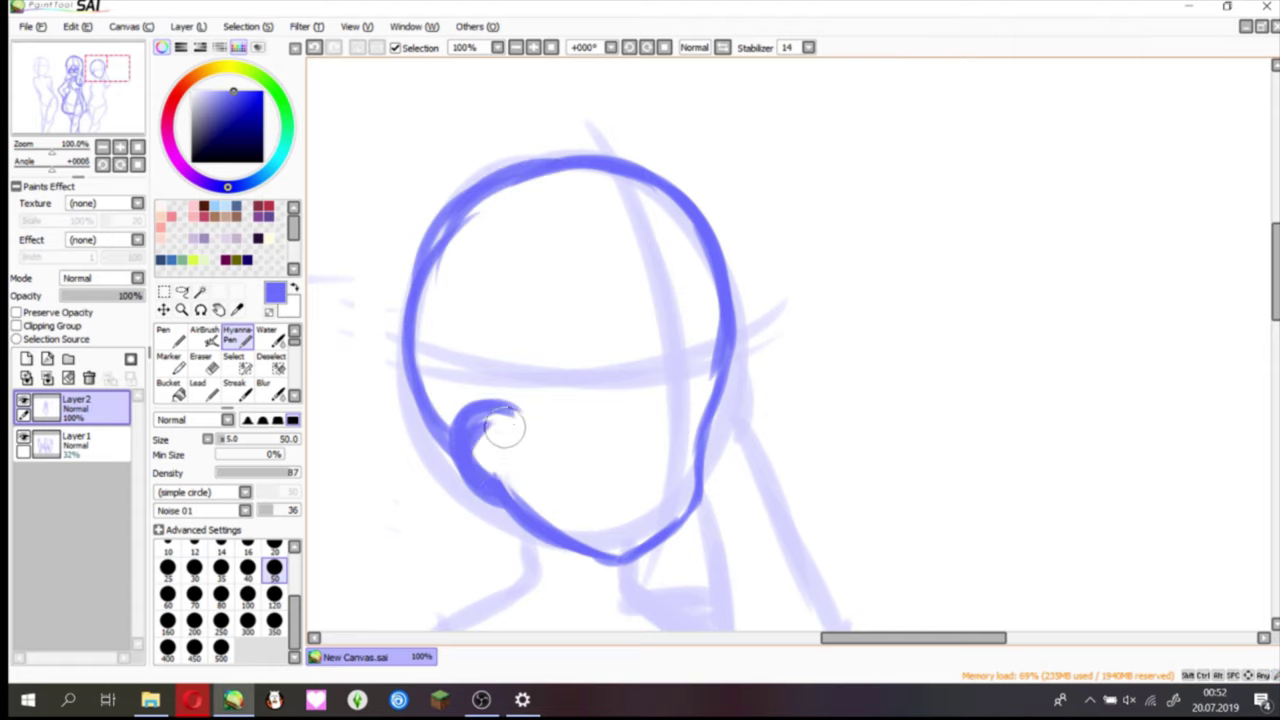
key(ctrl+z)
drag(513, 432, 473, 490)
- Draw the right figure's neck, puffed shoulder, rounded neckline and both sides of the torso
click(106, 86)
mouse_move(543, 186)
mouse_down()
mouse_move(457, 243)
mouse_move(432, 310)
mouse_move(457, 540)
mouse_up()
key(ctrl+z)
drag(505, 222, 430, 310)
drag(520, 185, 530, 285)
mouse_move(665, 200)
mouse_down()
mouse_move(522, 218)
mouse_move(740, 385)
mouse_up()
mouse_move(686, 271)
mouse_down()
mouse_move(709, 480)
mouse_move(688, 545)
mouse_up()
drag(423, 328, 455, 525)
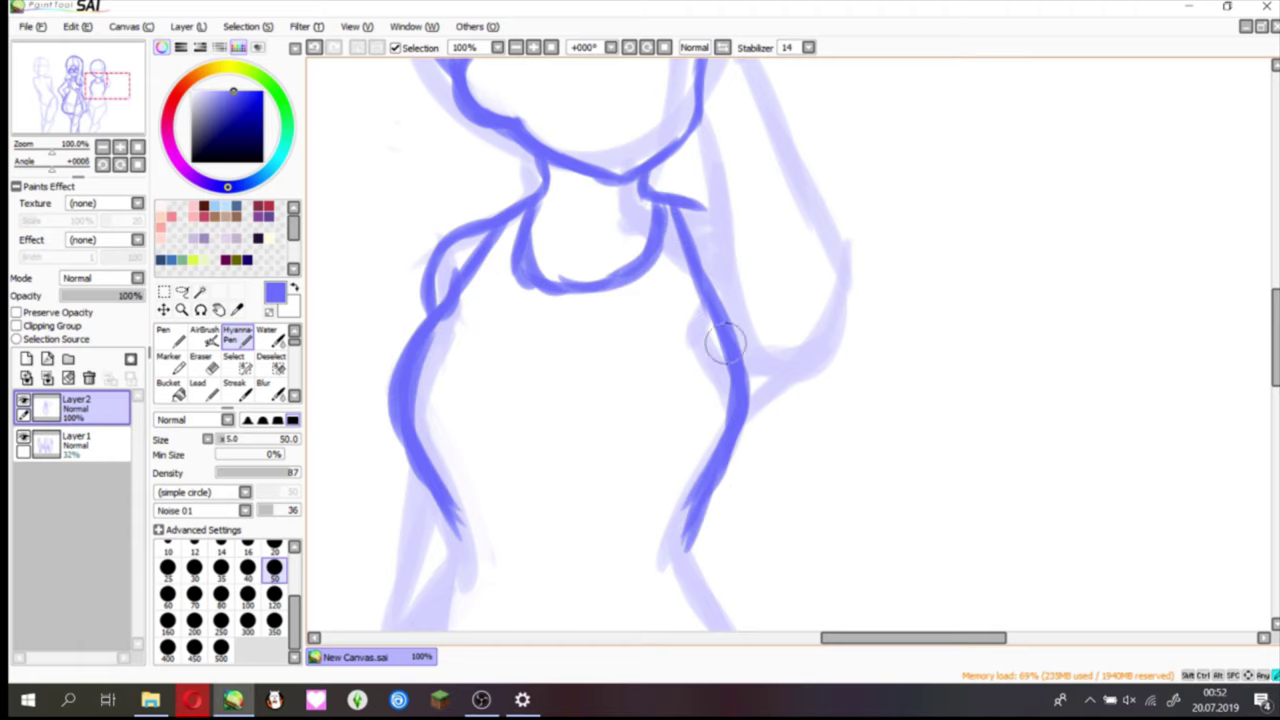
- Sketch the right figure's raised arm bent up toward the head
click(110, 80)
mouse_move(700, 90)
mouse_down()
mouse_move(686, 214)
mouse_move(765, 480)
mouse_up()
mouse_move(660, 250)
mouse_down()
mouse_move(634, 349)
mouse_move(680, 445)
mouse_up()
- Draw the right figure's pointed collar inside the rounded neckline, with a round ornament beside it
drag(590, 320, 636, 338)
mouse_move(470, 312)
mouse_down()
mouse_move(532, 328)
mouse_move(545, 375)
mouse_up()
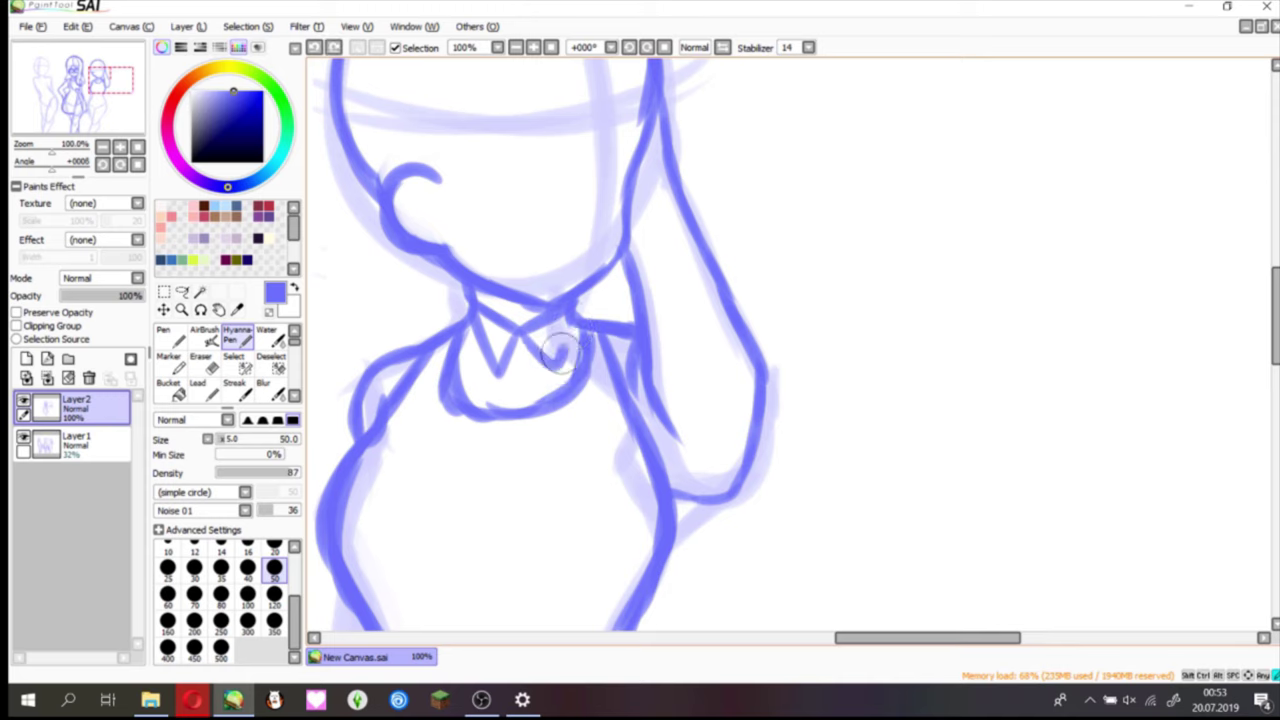
click(108, 90)
mouse_move(580, 330)
mouse_down()
mouse_move(500, 390)
mouse_move(497, 290)
mouse_move(510, 465)
mouse_up()
- Reinforce the contour lines along the sides of the right figure's torso
key(minus)
drag(712, 255, 679, 406)
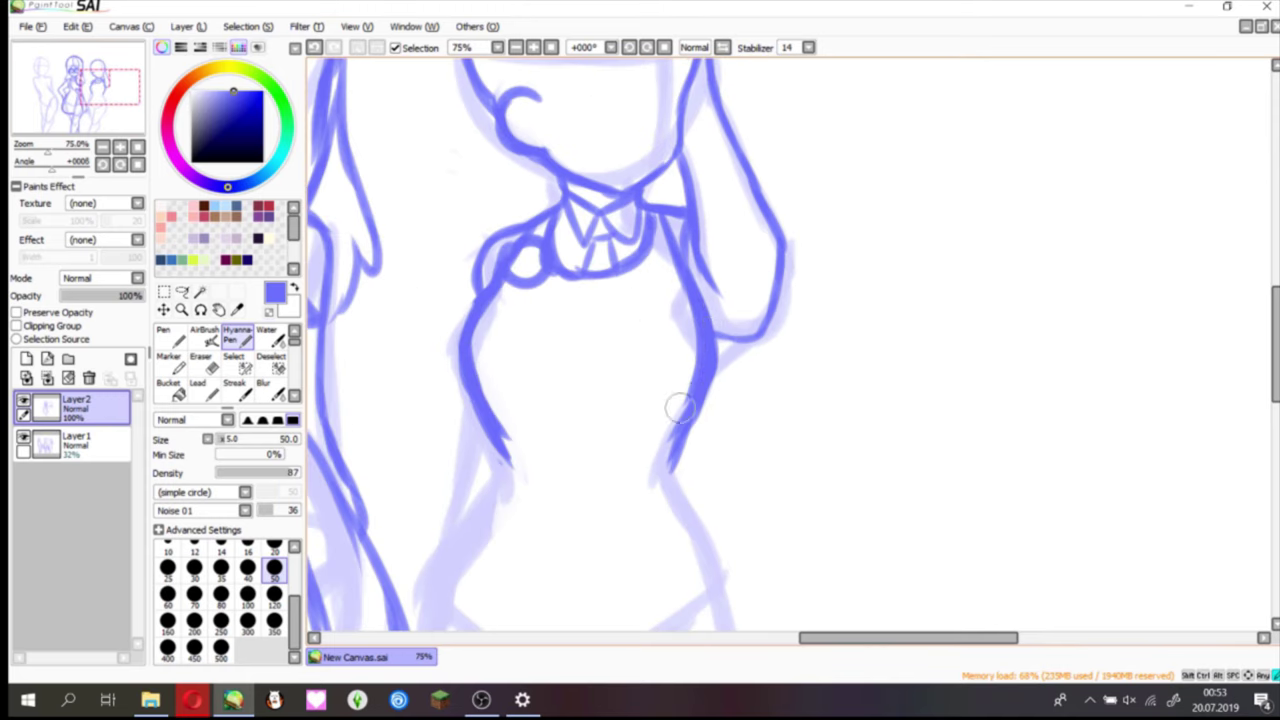
drag(510, 483, 550, 403)
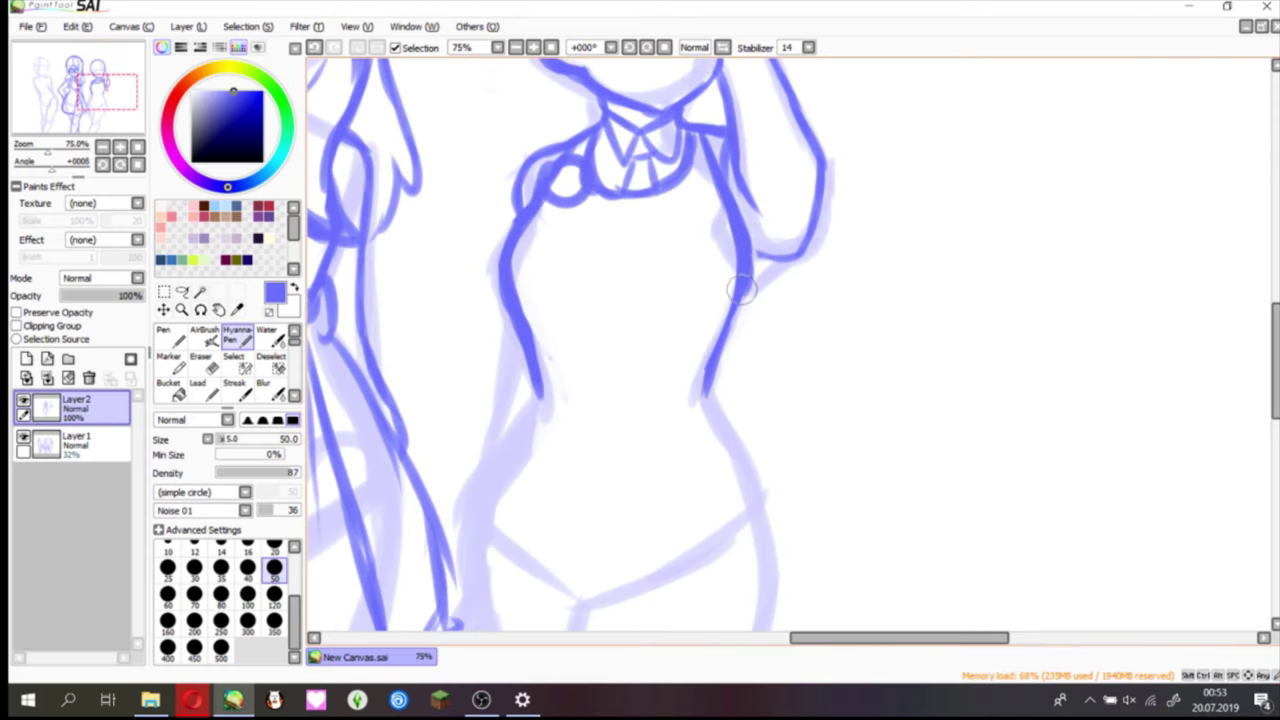
drag(735, 140, 755, 320)
mouse_move(760, 150)
mouse_down()
mouse_move(743, 213)
mouse_move(785, 255)
mouse_up()
drag(727, 285, 817, 30)
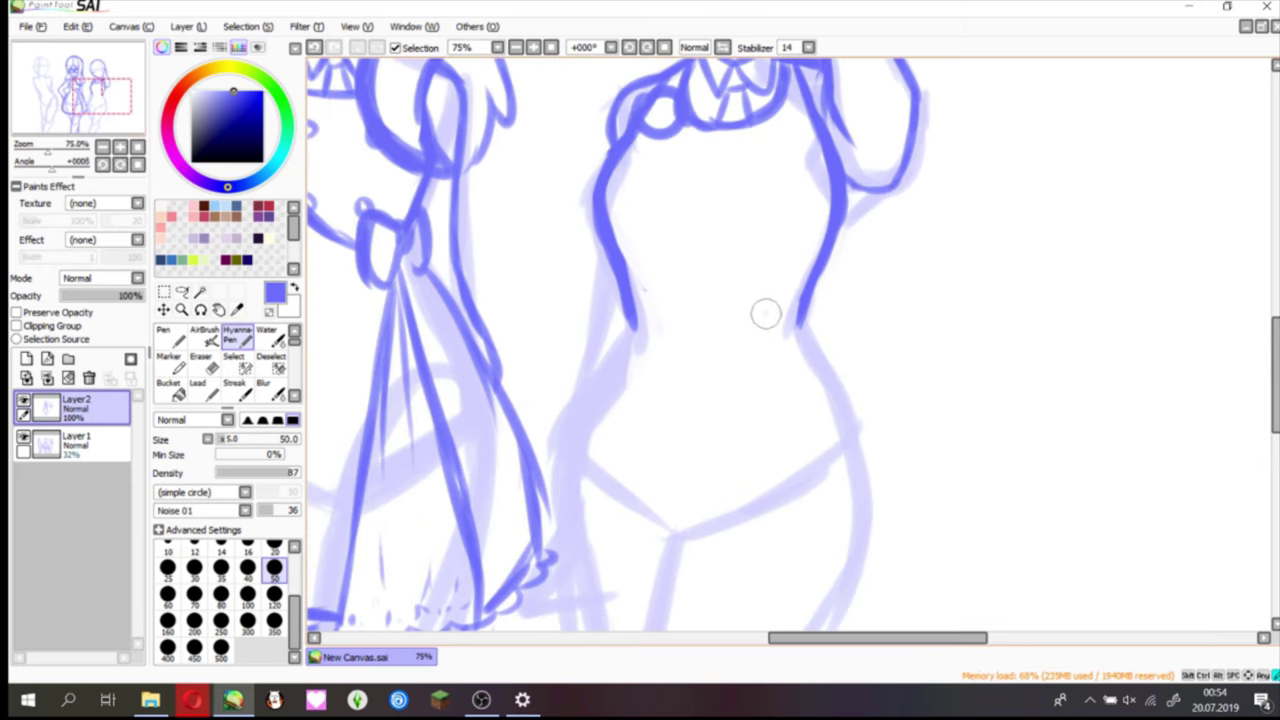
- Draw the bow at the right figure's waist, the curved bib edge and four buttons on the chest
drag(766, 309, 770, 322)
drag(775, 318, 809, 357)
drag(650, 140, 722, 318)
drag(690, 148, 688, 152)
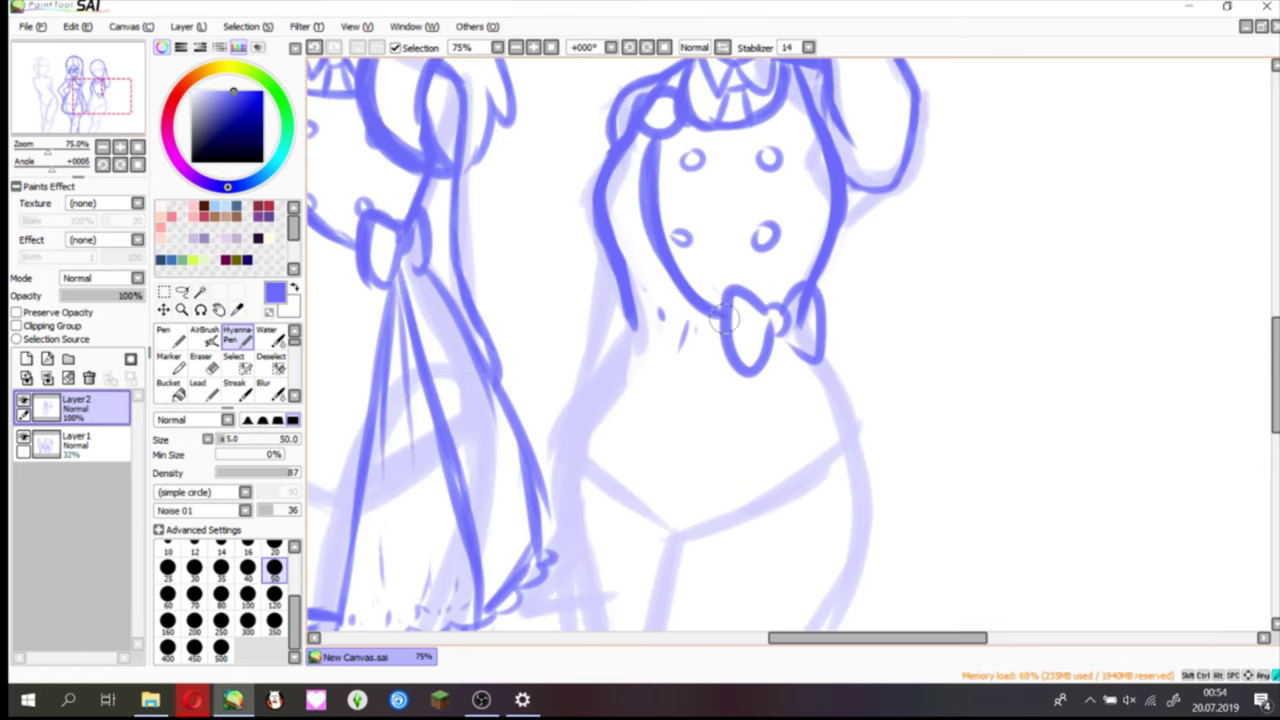
- Sketch the right figure's flared skirt with folds and a scalloped hem, plus the legs beneath it
mouse_move(722, 318)
mouse_down()
mouse_move(750, 290)
mouse_move(860, 420)
mouse_move(900, 540)
mouse_up()
scroll(900, 540, down, 2)
mouse_move(700, 410)
mouse_down()
mouse_move(813, 460)
mouse_move(878, 226)
mouse_up()
mouse_move(882, 230)
mouse_down()
mouse_move(908, 457)
mouse_move(968, 430)
mouse_up()
drag(903, 232, 943, 297)
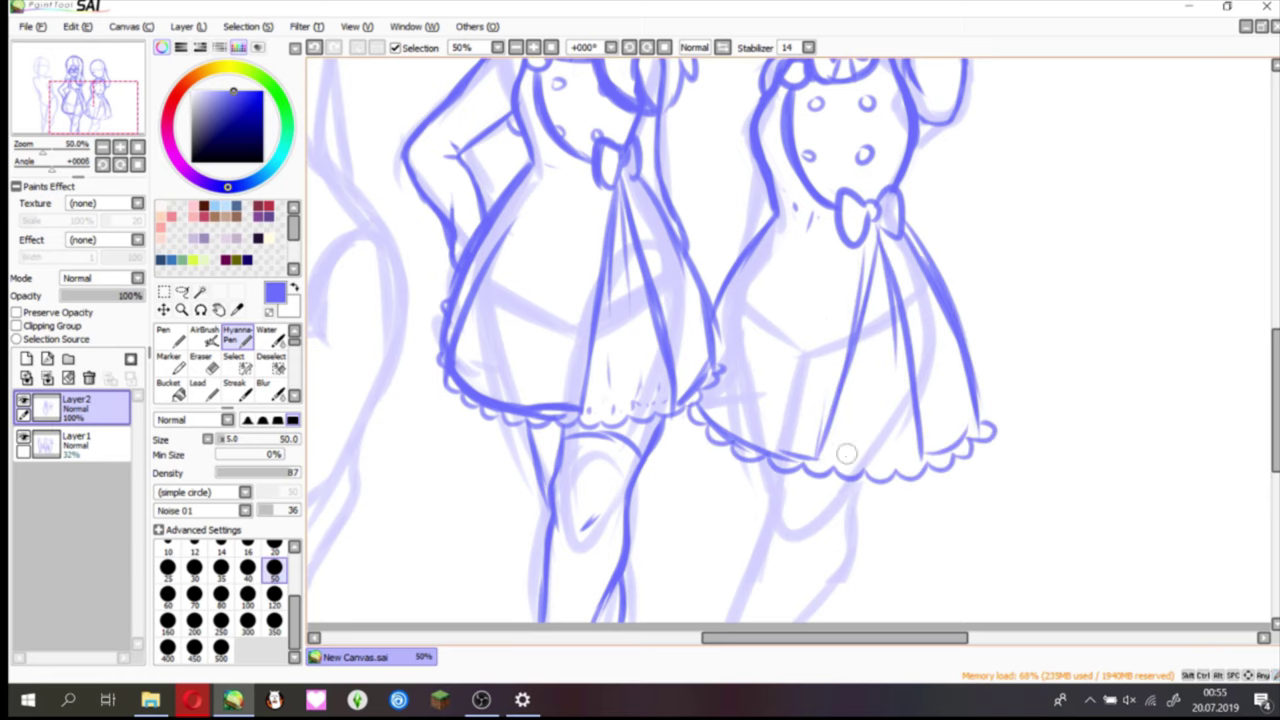
drag(884, 430, 620, 318)
drag(683, 372, 683, 620)
- Sketch the right figure's swept bangs and the strands hanging in front of the ear
scroll(608, 354, up, 2)
mouse_move(548, 240)
mouse_down()
mouse_move(612, 355)
mouse_move(686, 414)
mouse_up()
drag(597, 290, 680, 400)
drag(590, 390, 545, 425)
mouse_move(595, 232)
mouse_down()
mouse_move(523, 268)
mouse_move(512, 505)
mouse_up()
drag(500, 240, 505, 480)
- Draw the right figure's outer hair, with a rounded bun behind the head and a lock beside the far cheek
mouse_move(470, 205)
mouse_down()
mouse_move(495, 155)
mouse_move(430, 420)
mouse_up()
drag(430, 240, 380, 350)
drag(645, 235, 745, 275)
drag(760, 360, 705, 570)
drag(520, 250, 450, 400)
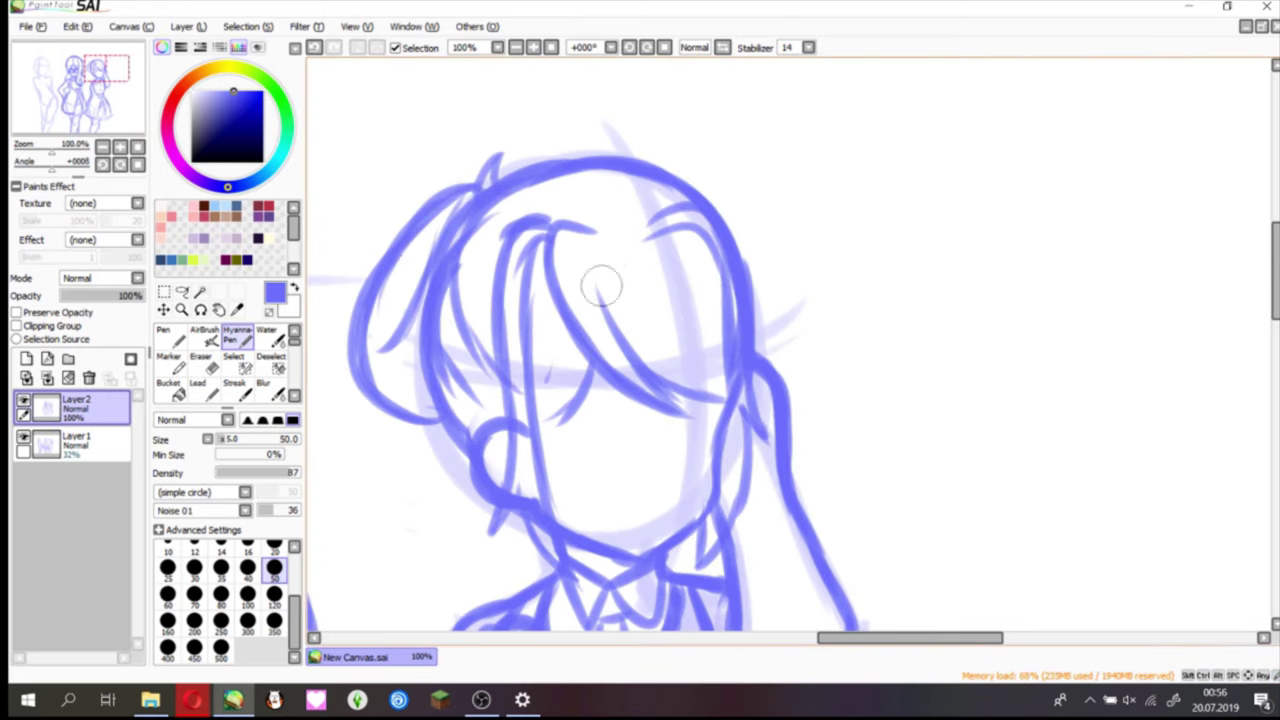
- Draw the right figure's eyes, eyebrow, nose and mouth at brush size 40
scroll(600, 286, up, 1)
key(bracketleft)
drag(612, 225, 528, 258)
drag(592, 202, 580, 282)
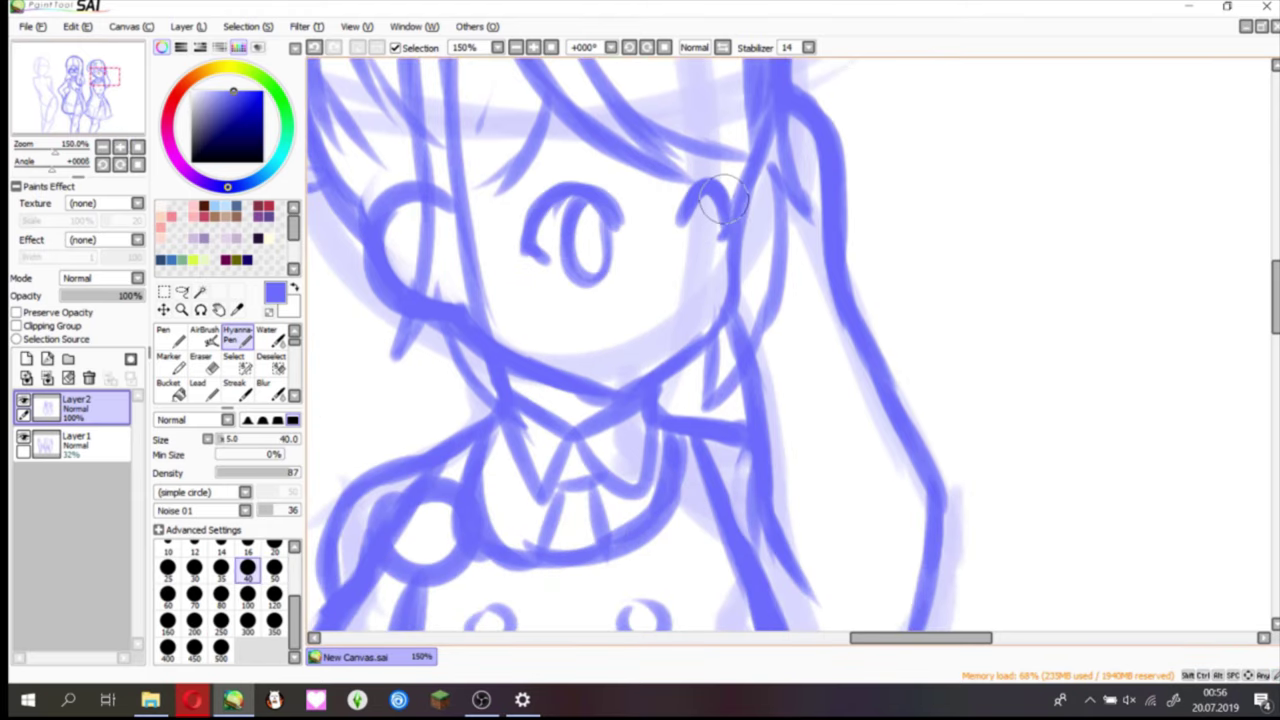
drag(715, 188, 700, 262)
drag(574, 138, 530, 170)
drag(572, 228, 590, 245)
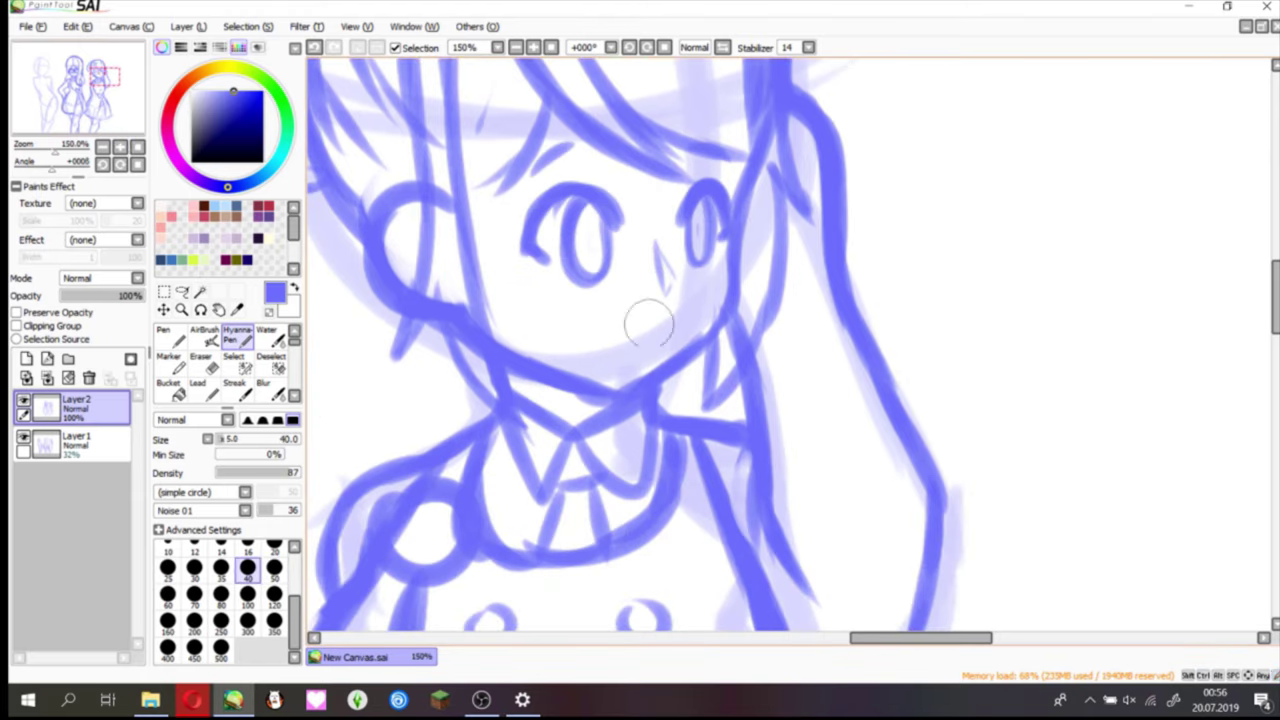
- Outline the left figure's head and jaw over the rough circle, and add the ear
scroll(650, 342, down, 4)
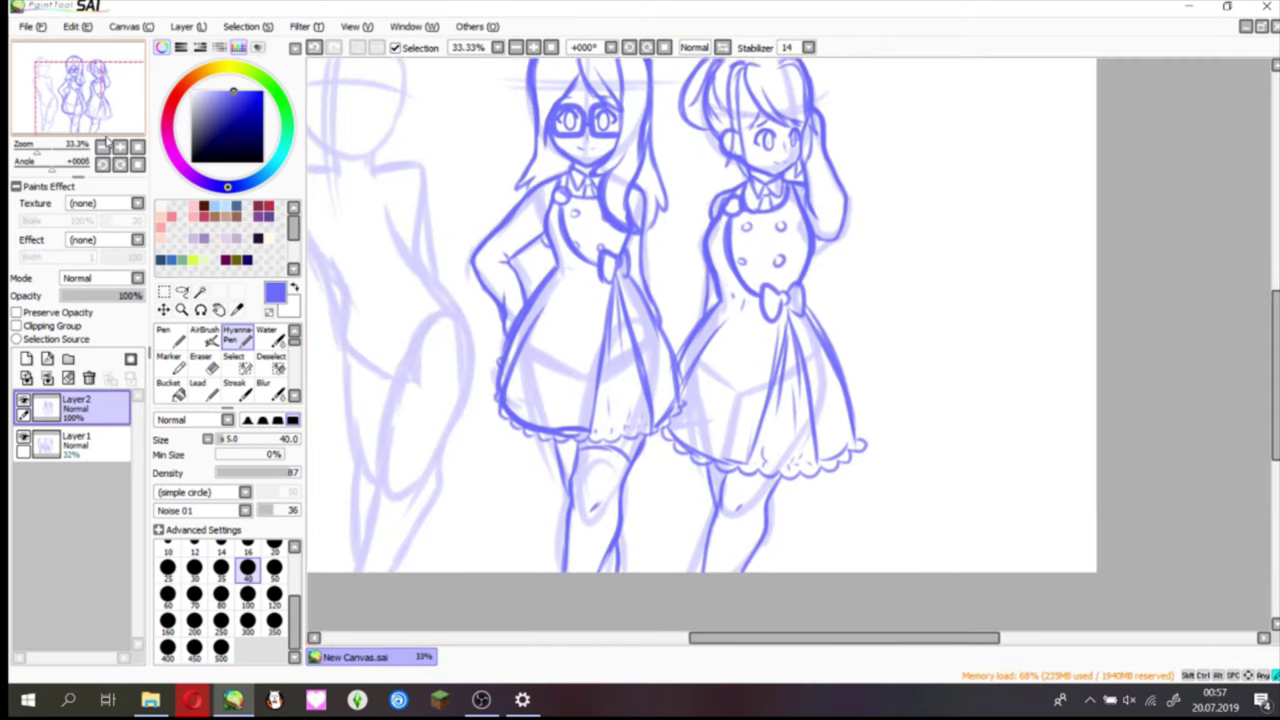
scroll(658, 162, up, 3)
mouse_move(679, 162)
mouse_down()
mouse_move(512, 352)
mouse_move(523, 443)
mouse_move(625, 543)
mouse_move(750, 500)
mouse_up()
key(ctrl+z)
key(ctrl+z)
mouse_move(612, 545)
mouse_down()
mouse_move(714, 520)
mouse_move(800, 440)
mouse_up()
mouse_move(600, 168)
mouse_down()
mouse_move(790, 230)
mouse_move(850, 370)
mouse_up()
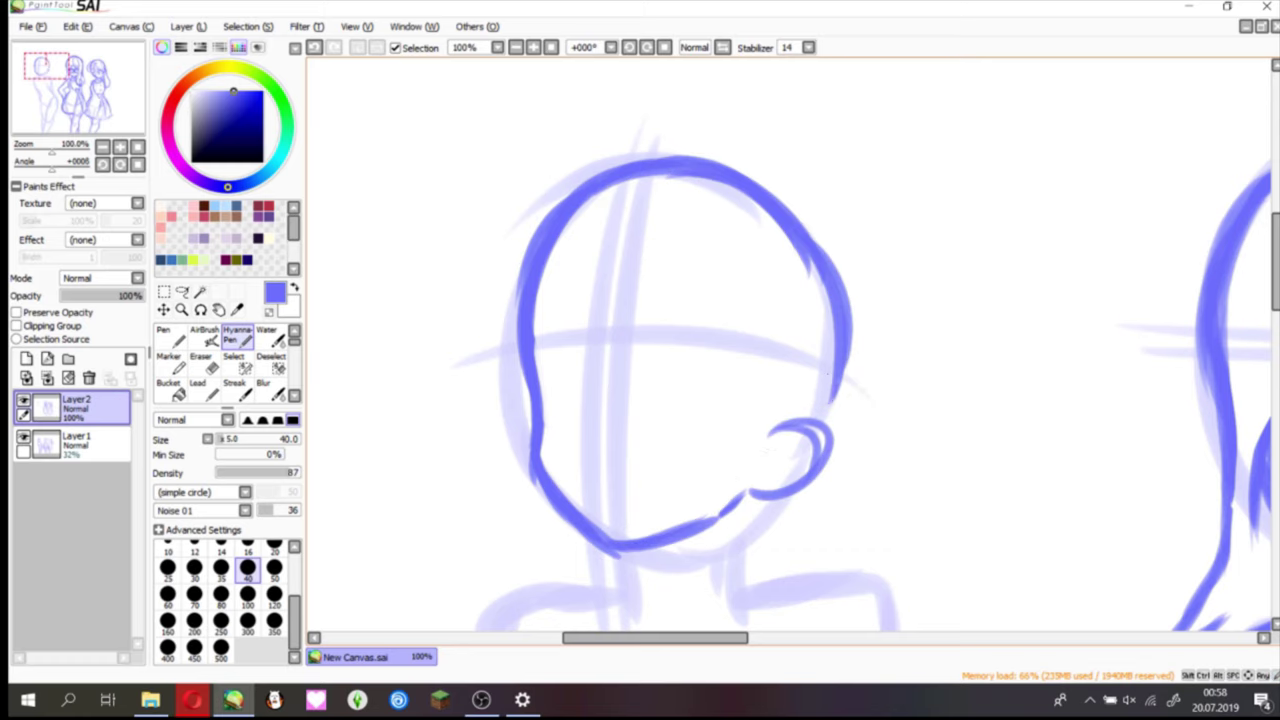
- Draw the left figure's neck and the V-shaped neckline leading to the shoulders
scroll(640, 350, down, 3)
drag(700, 205, 690, 285)
drag(585, 240, 578, 295)
drag(640, 340, 785, 255)
drag(510, 285, 628, 345)
drag(720, 270, 815, 260)
drag(535, 300, 575, 333)
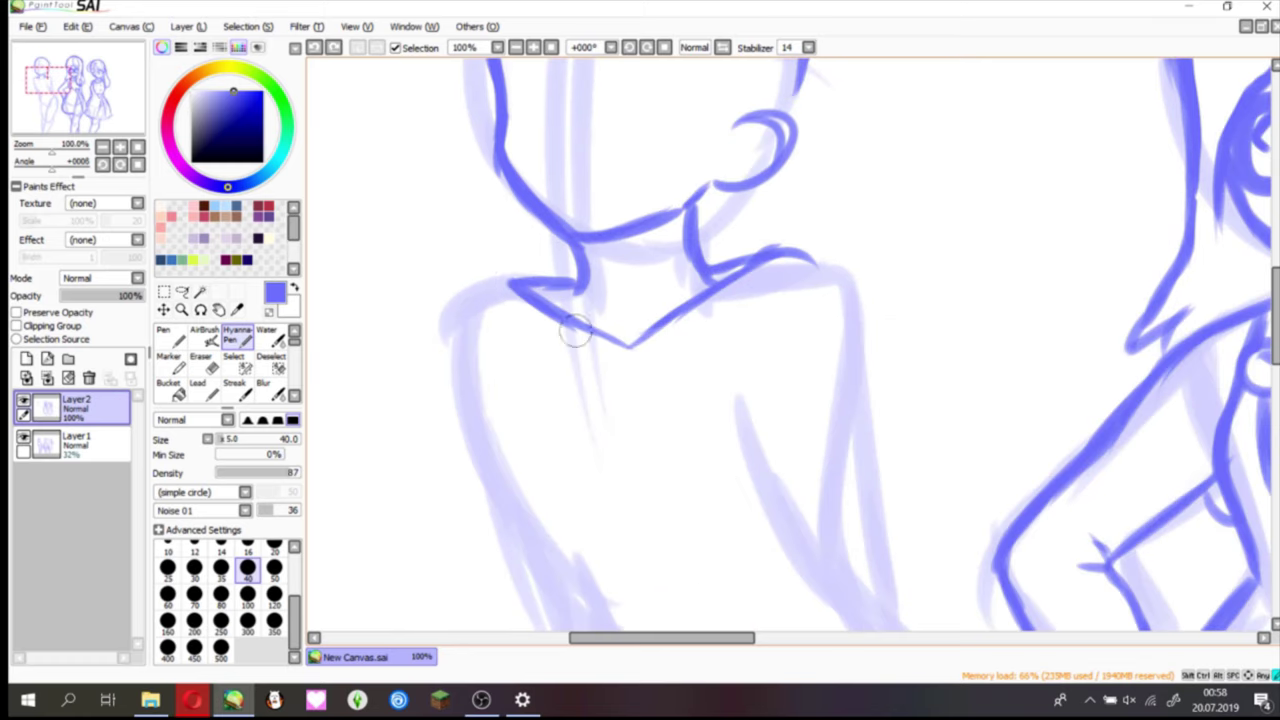
- Outline the left figure's shoulders, arms and sides of the torso
drag(472, 280, 570, 568)
mouse_move(745, 245)
mouse_down()
mouse_move(780, 278)
mouse_move(880, 505)
mouse_up()
drag(850, 450, 895, 610)
drag(768, 488, 866, 610)
drag(452, 282, 490, 378)
- Firm up the top of the left figure's head and draw the curled bangs across the forehead
scroll(578, 118, up, 5)
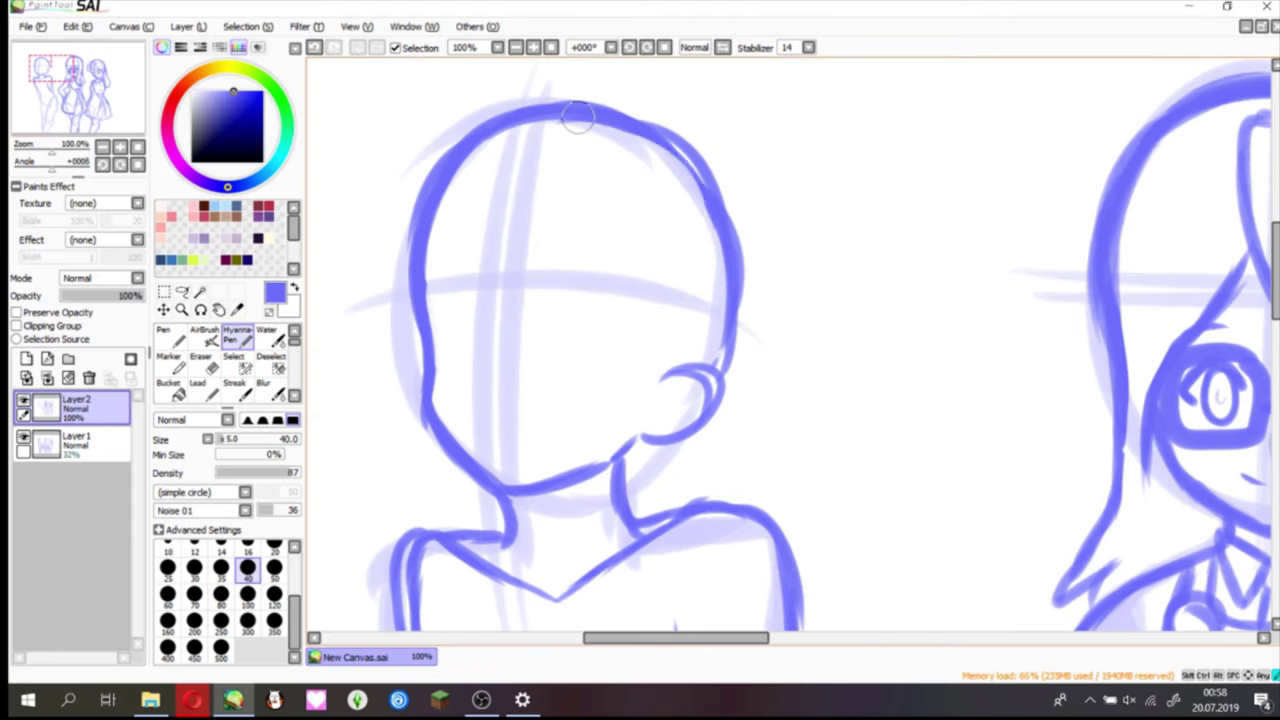
drag(578, 118, 705, 185)
drag(575, 270, 505, 305)
drag(560, 235, 460, 300)
key(ctrl+z)
drag(578, 272, 488, 290)
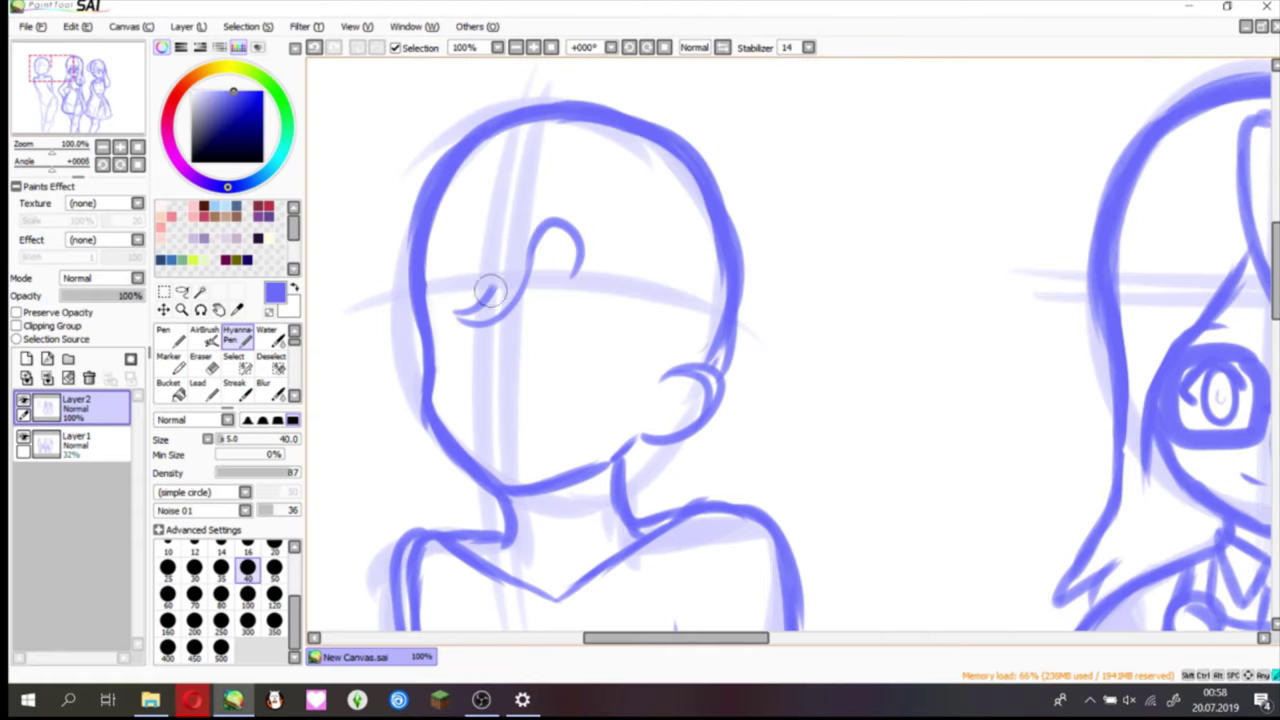
drag(575, 215, 465, 305)
drag(535, 205, 430, 300)
- Add the left figure's remaining bangs and the side locks running down to the ear
drag(600, 255, 585, 290)
drag(640, 220, 610, 375)
drag(605, 200, 600, 425)
drag(610, 228, 622, 366)
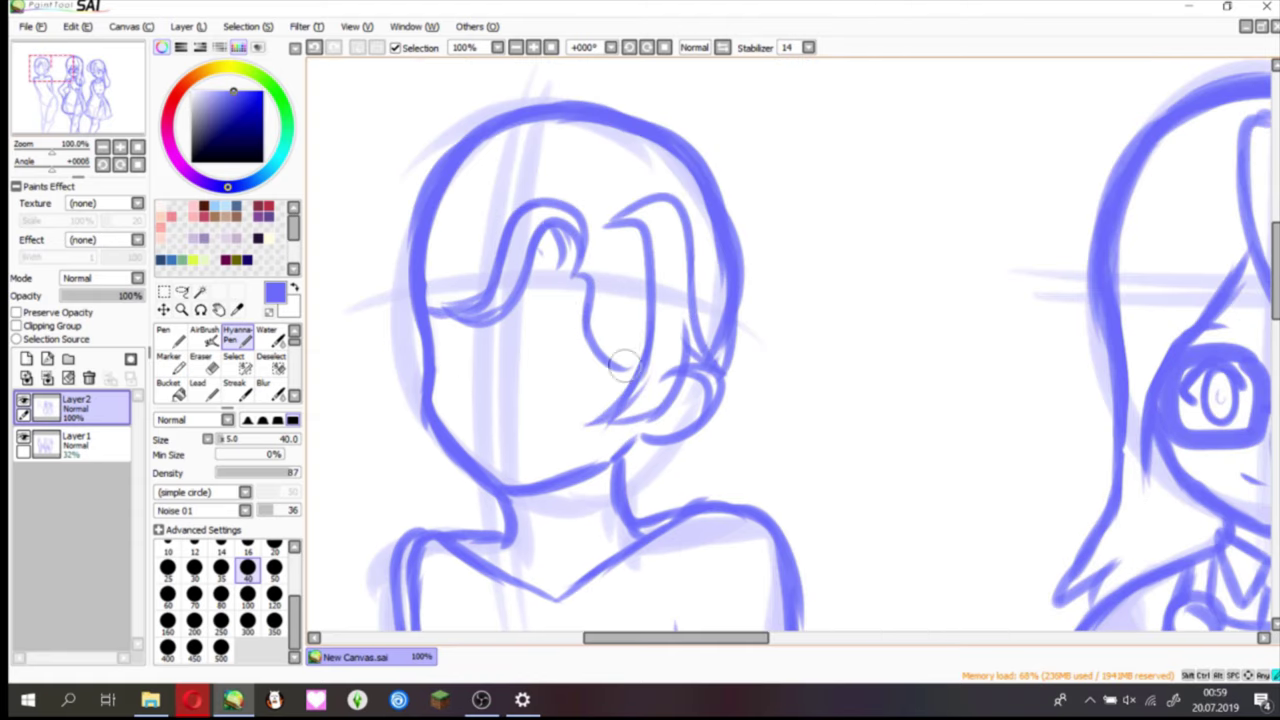
- Draw the left figure's outer hair, with a tuft on top and flicked strands on both sides of the head
drag(478, 168, 375, 360)
mouse_move(720, 185)
mouse_down()
mouse_move(580, 62)
mouse_move(712, 185)
mouse_up()
key(ctrl+z)
drag(565, 85, 442, 158)
drag(700, 150, 735, 378)
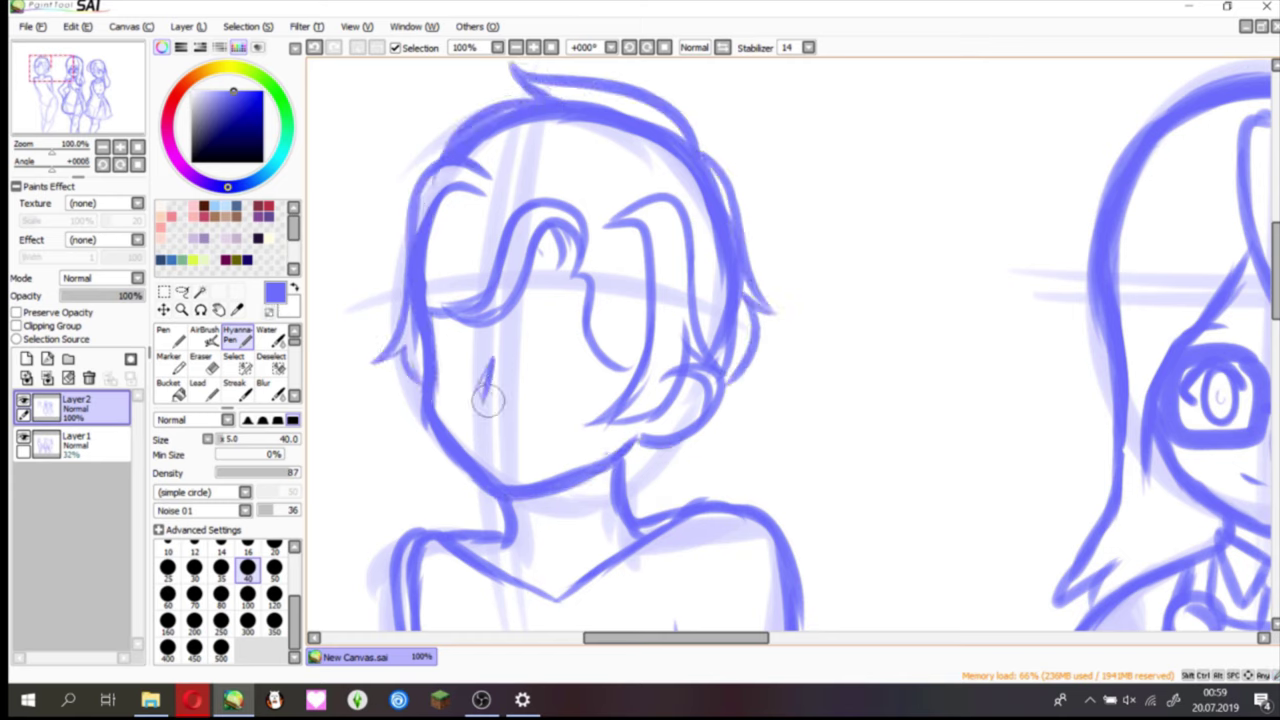
- Draw the left figure's eyes, nose and smile, and add thick rectangular glasses over the eyes
key(ctrl+z)
drag(520, 352, 578, 362)
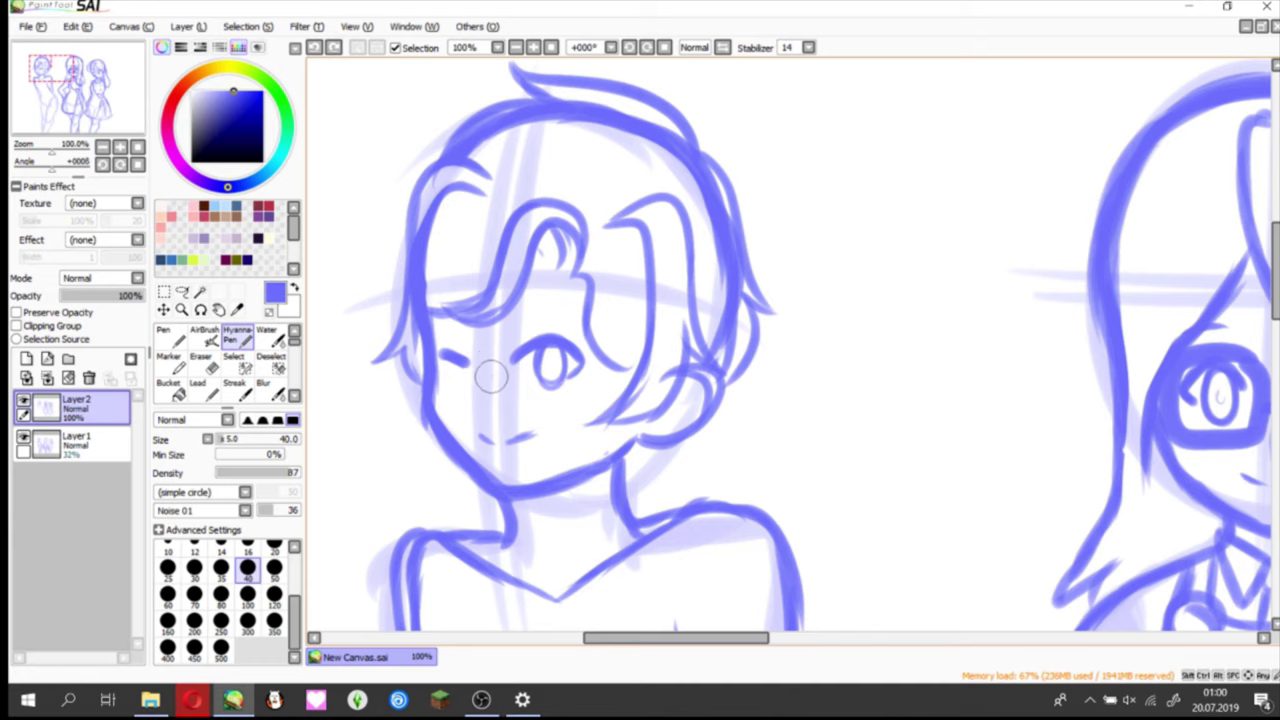
mouse_move(500, 340)
mouse_down()
mouse_move(560, 402)
mouse_move(500, 335)
mouse_up()
drag(603, 370, 632, 382)
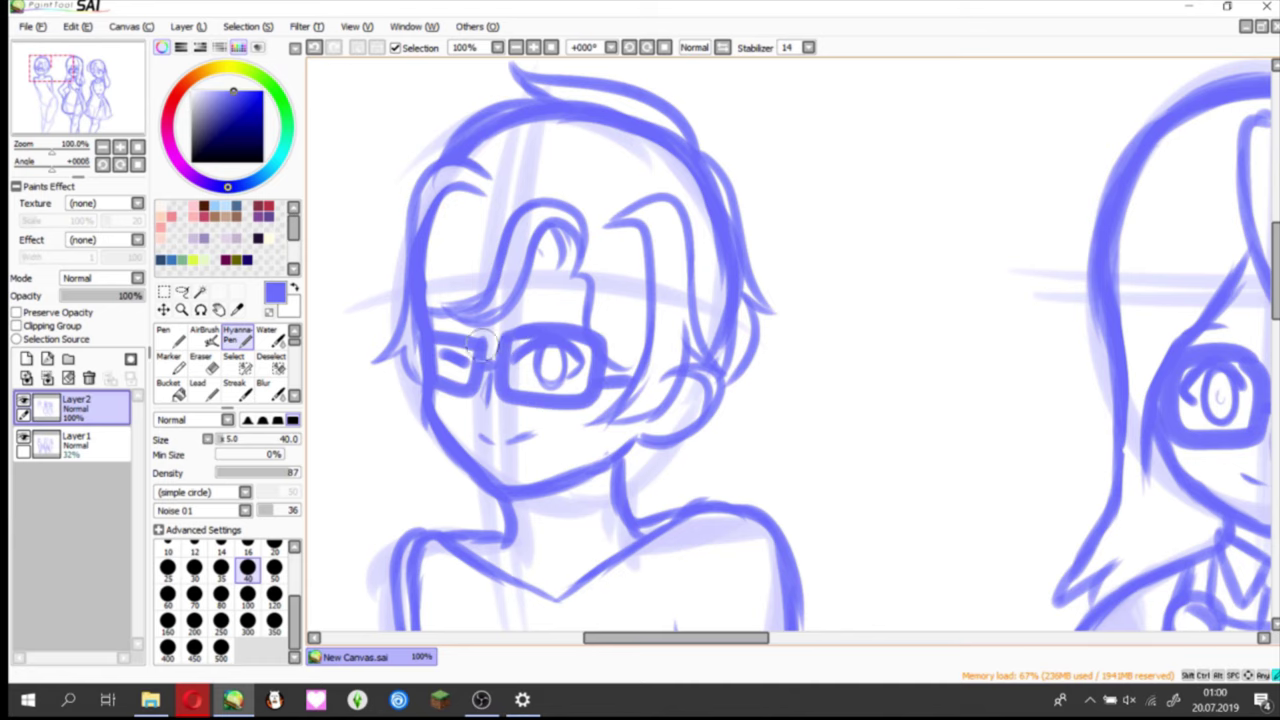
- Draw the left figure's sleeve seam, pointed collar and rounded neckline
scroll(538, 230, down, 1)
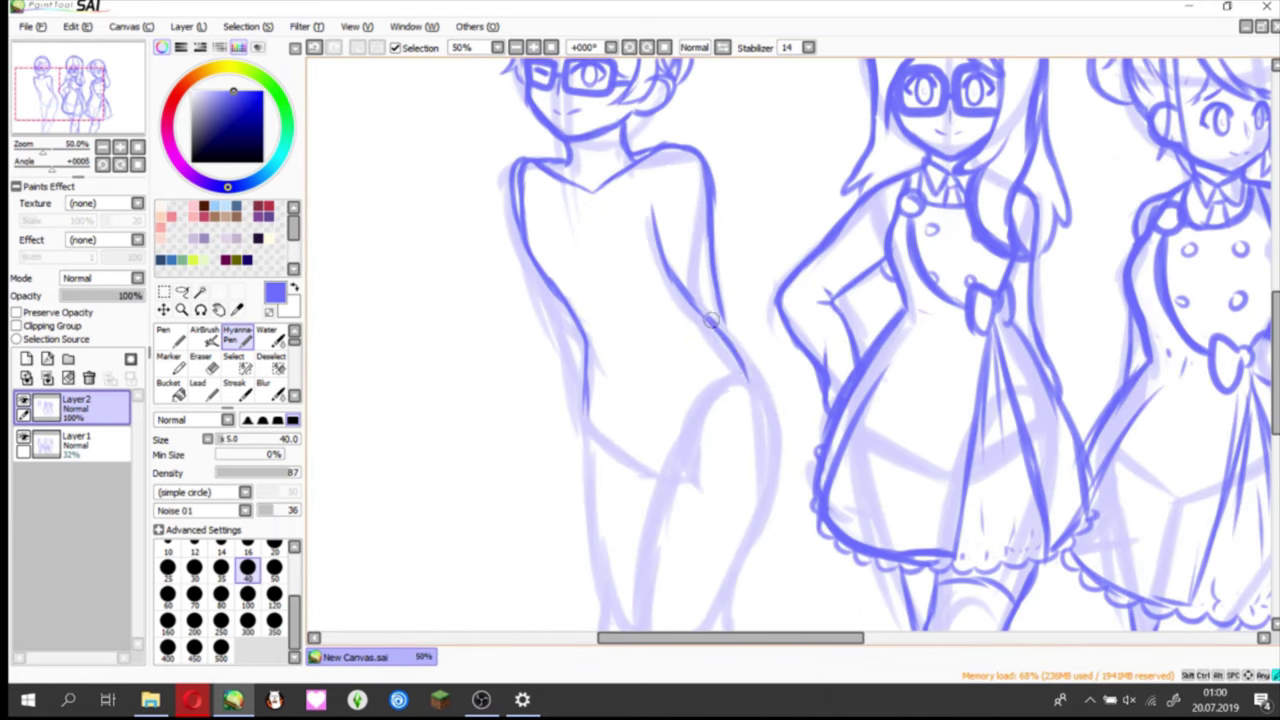
scroll(711, 318, up, 1)
drag(466, 150, 480, 268)
drag(522, 185, 622, 148)
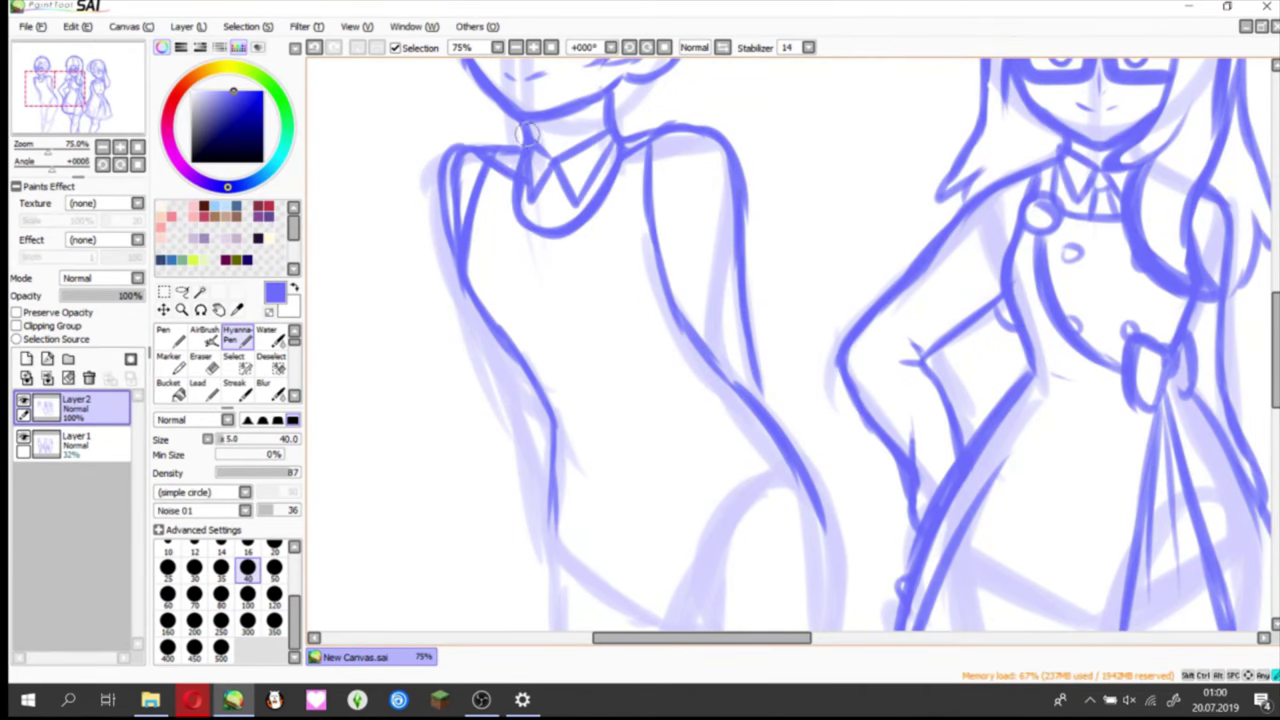
- Add the left figure's round collar ornament, the waist bow, the curved bib edge and the chest buttons
key(ctrl+z)
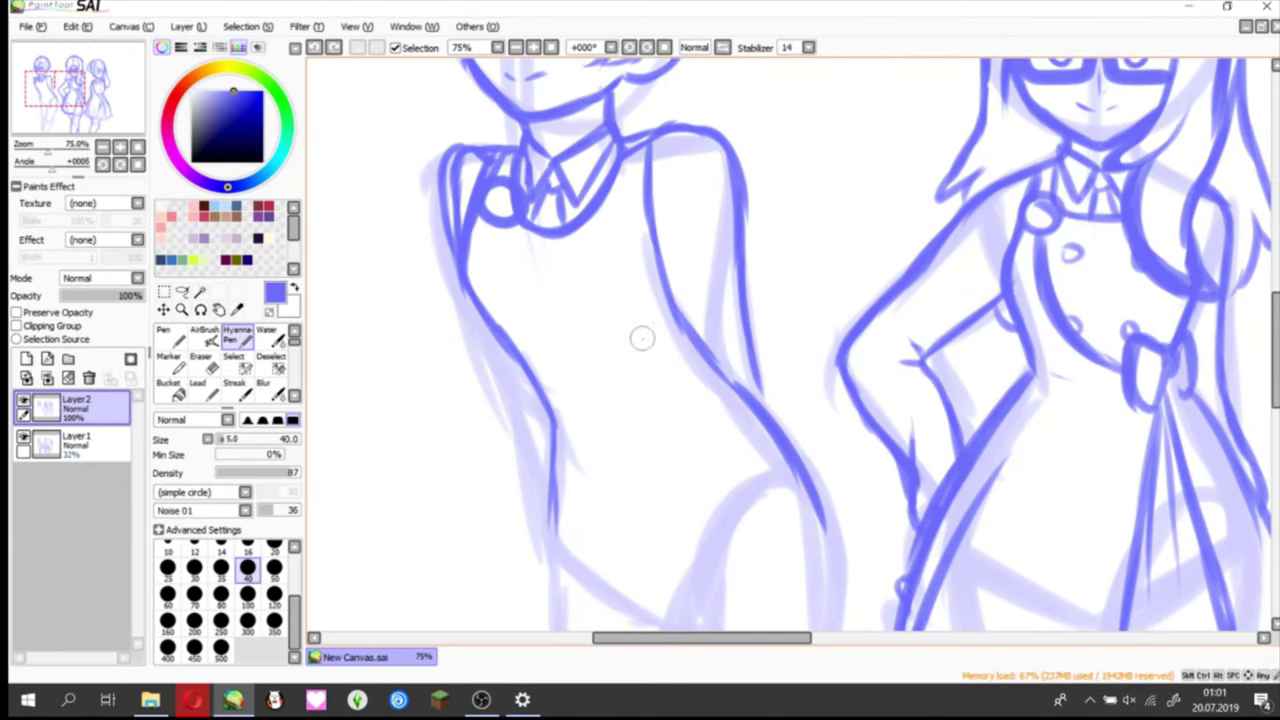
mouse_move(648, 346)
mouse_down()
mouse_move(660, 352)
mouse_move(512, 255)
mouse_up()
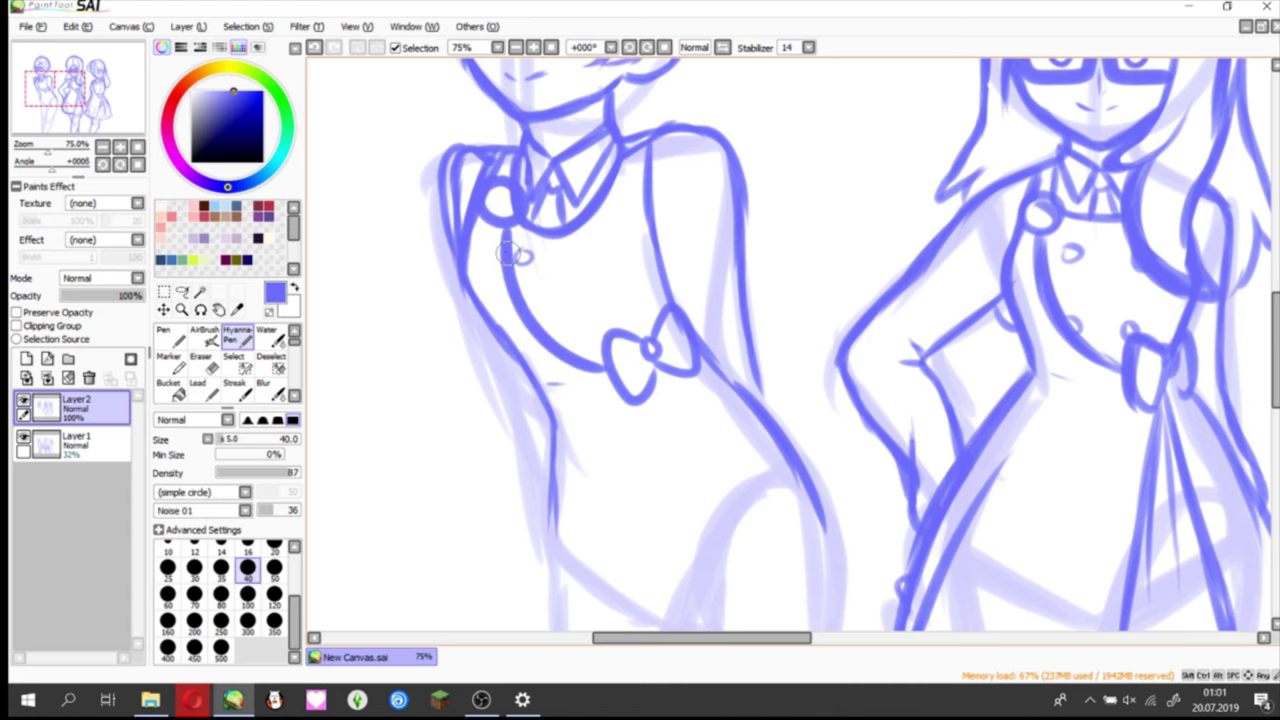
drag(738, 240, 832, 512)
- Sketch the left figure's flared skirt with apron folds and a scalloped hem
scroll(800, 400, down, 5)
mouse_move(478, 160)
mouse_down()
mouse_move(400, 357)
mouse_move(576, 515)
mouse_up()
drag(596, 145, 565, 510)
drag(603, 150, 700, 490)
drag(640, 140, 830, 340)
drag(700, 490, 830, 430)
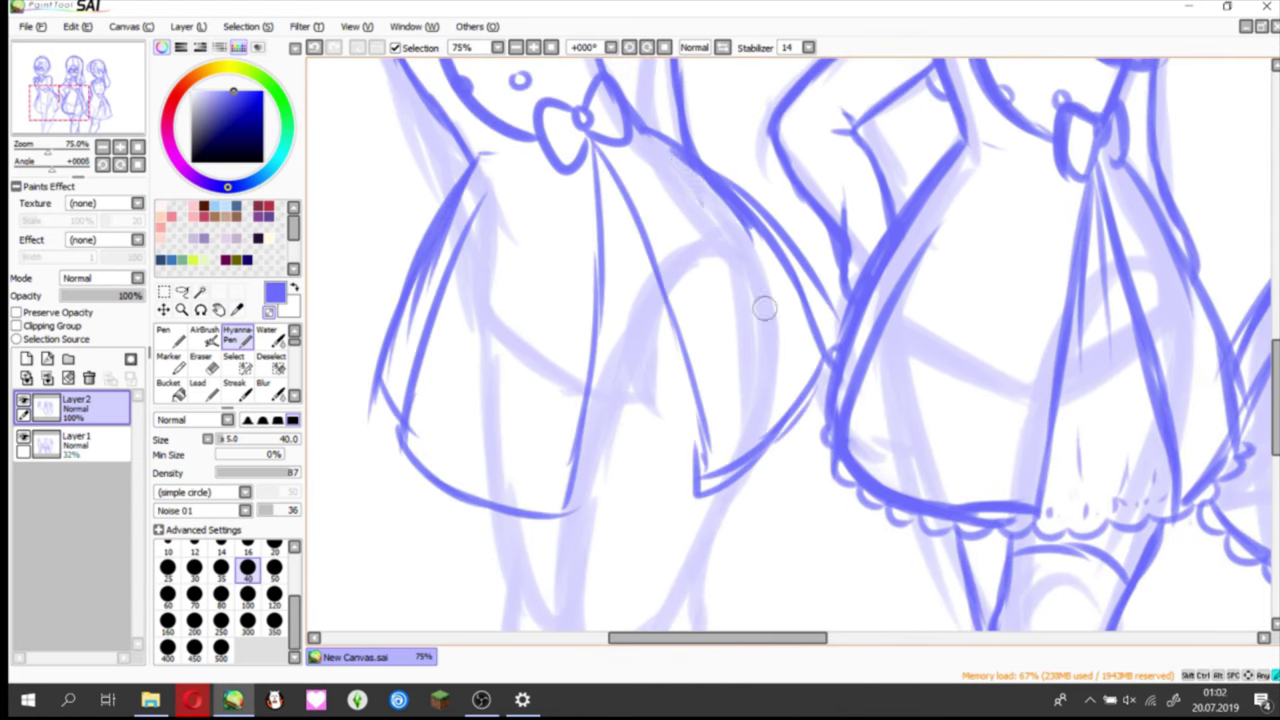
drag(640, 140, 840, 360)
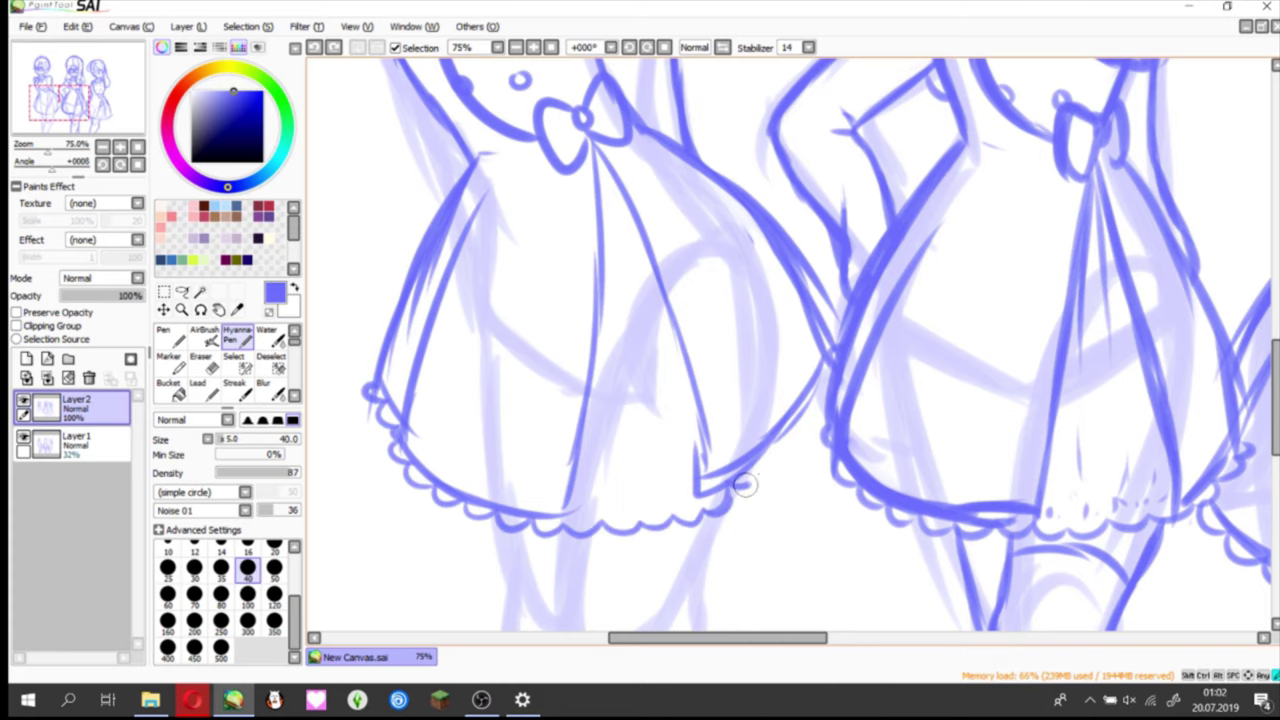
drag(612, 397, 602, 410)
- Draw the left figure's legs below the skirt, with the garment edge above the knees and a small knee mark
scroll(612, 400, down, 5)
drag(505, 250, 540, 360)
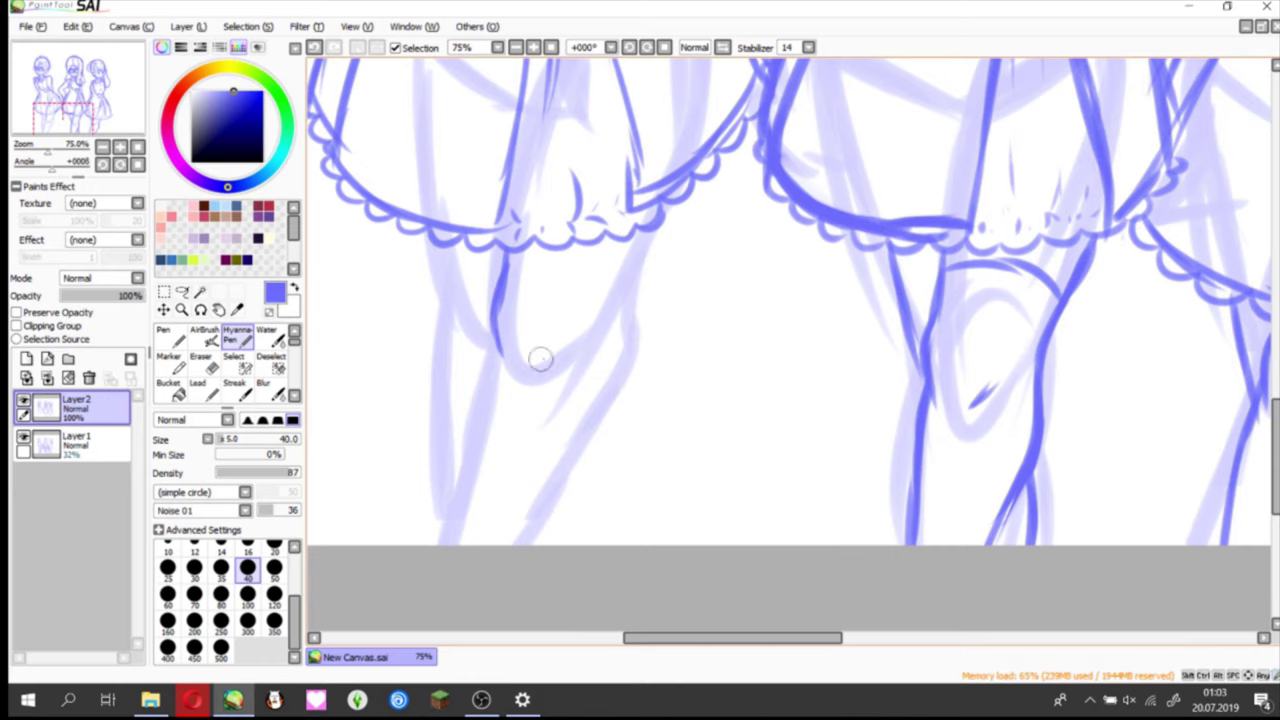
drag(628, 282, 505, 546)
drag(495, 345, 447, 546)
drag(626, 296, 514, 514)
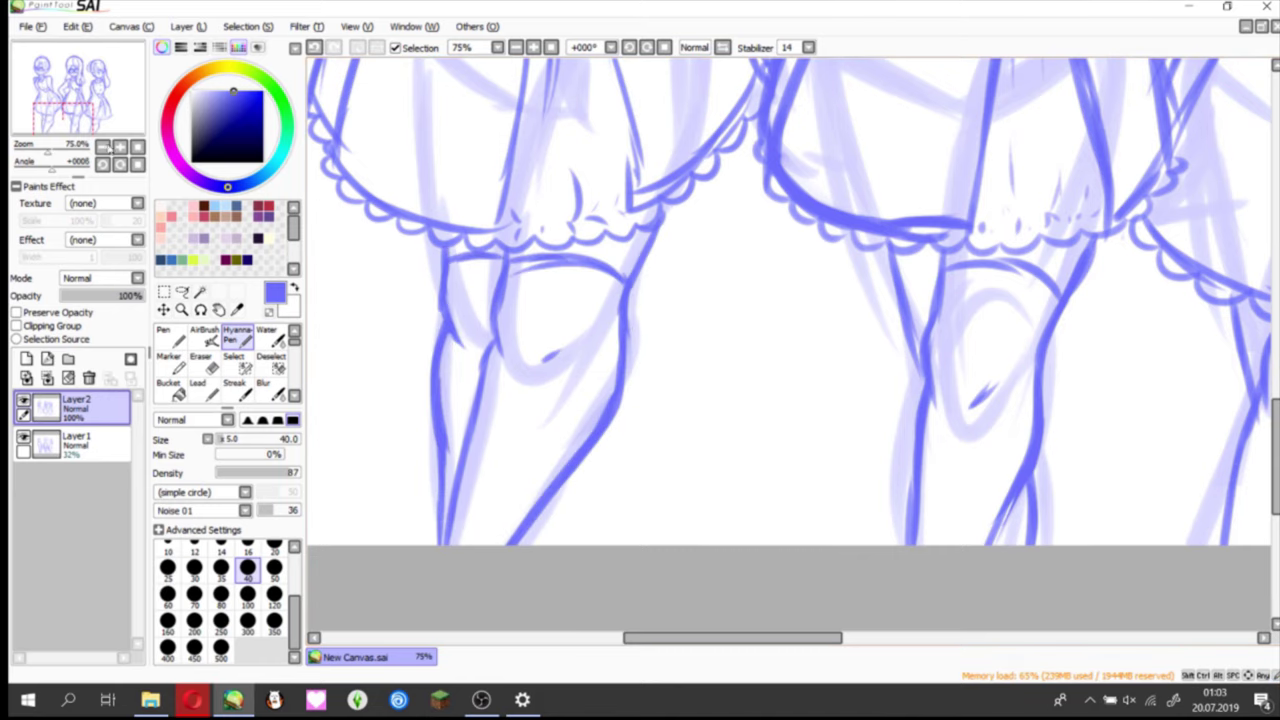
- Select the right figure's legs below the hem and adjust them with Free Deform, with the rough guide layer hidden
key(minus)
key(minus)
key(minus)
key(m)
drag(866, 510, 932, 592)
key(ctrl+t)
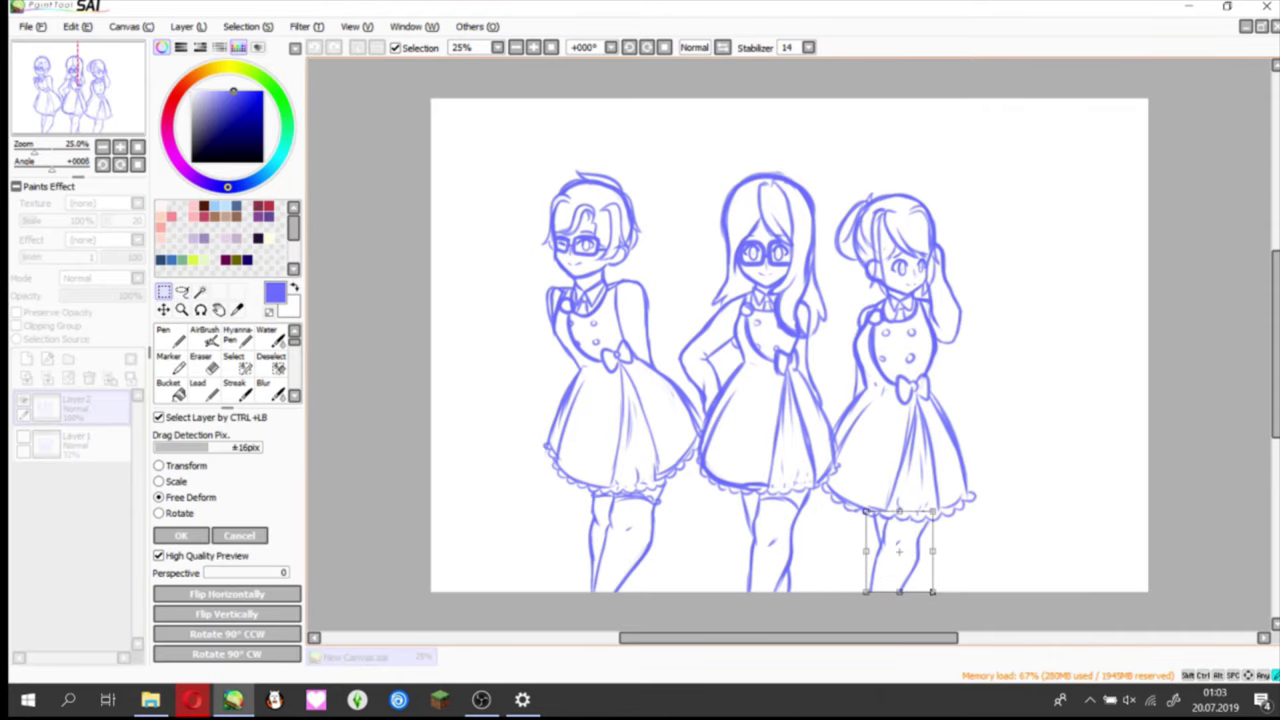
key(Return)
key(n)
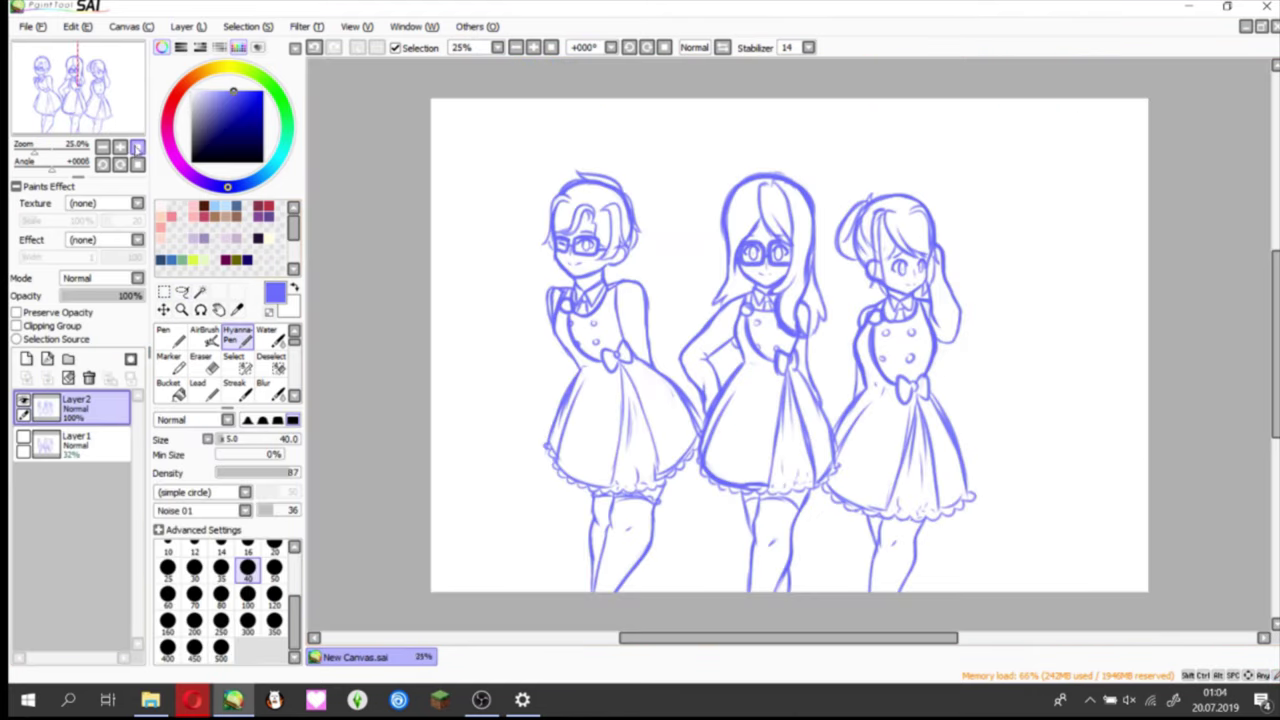
click(138, 146)
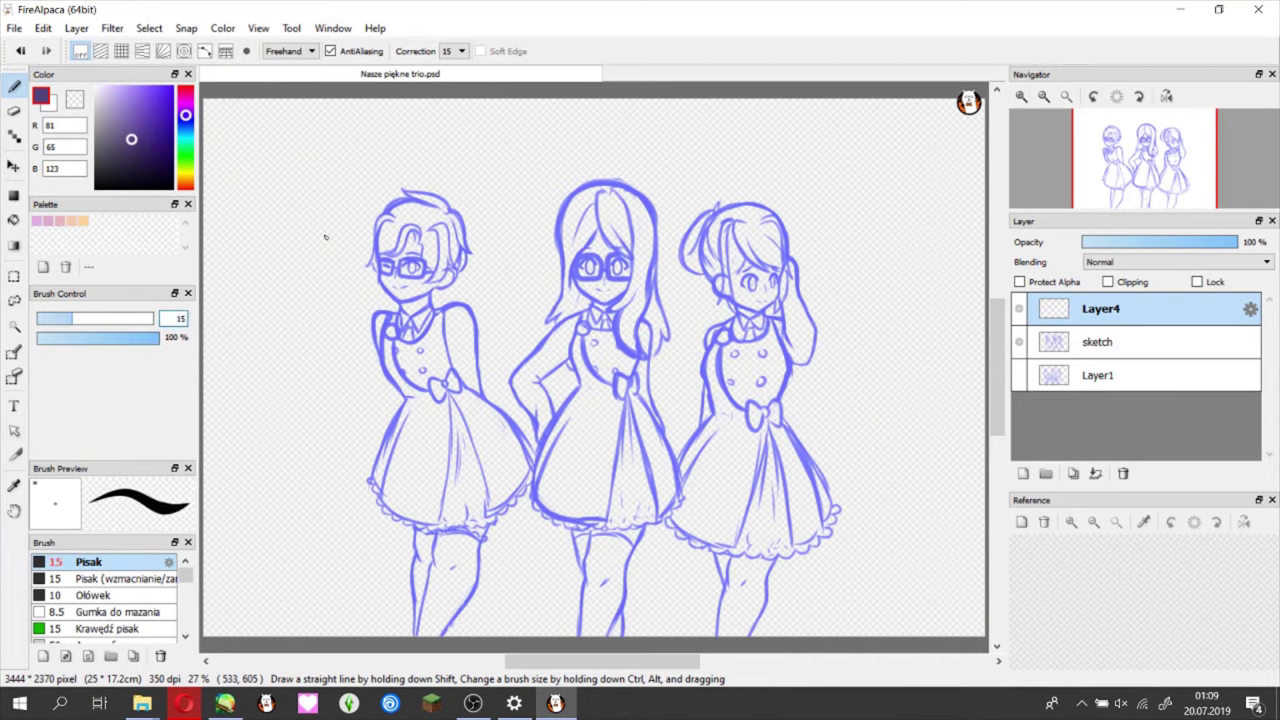
- Switch to FireAlpaca and ink the middle figure's fringe on Layer4 in dark purple with the Pisak brush at size 18
click(1097, 342)
click(1100, 308)
scroll(663, 150, up, 2)
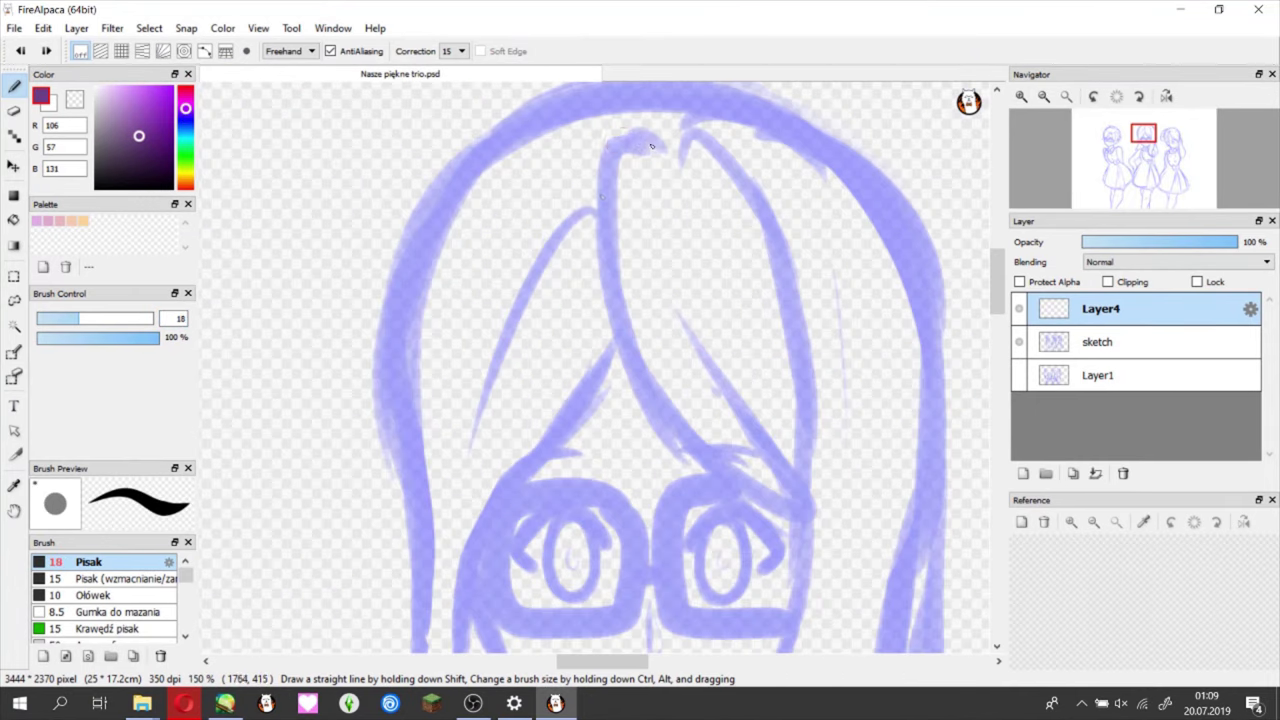
drag(663, 150, 675, 325)
scroll(675, 325, down, 3)
drag(622, 250, 462, 480)
scroll(486, 457, up, 3)
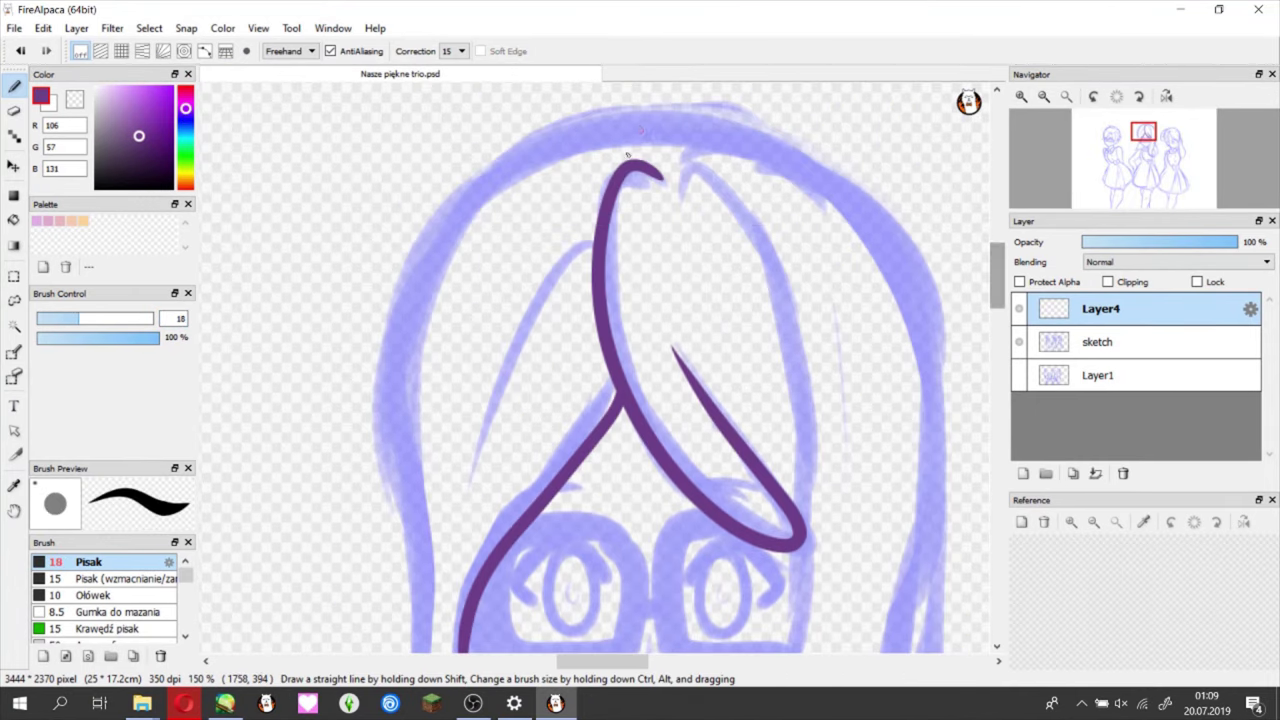
- Ink the outer hair contour on the left of the middle figure's face, from the crown to the flicked tips
drag(662, 118, 413, 230)
drag(366, 343, 392, 572)
scroll(392, 572, down, 3)
drag(448, 146, 306, 548)
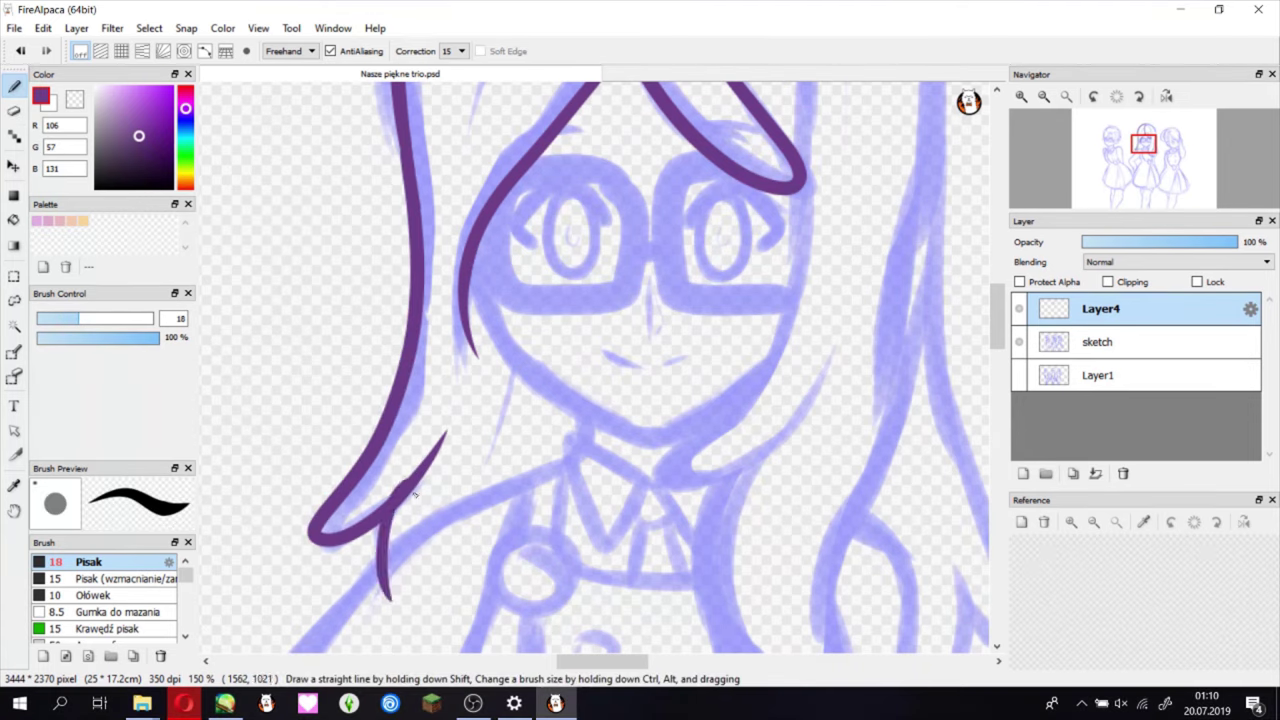
drag(404, 502, 368, 626)
- Ink the right edge of the middle figure's fringe from the parting down to the glasses
scroll(705, 144, up, 3)
drag(698, 163, 805, 440)
key(ctrl+z)
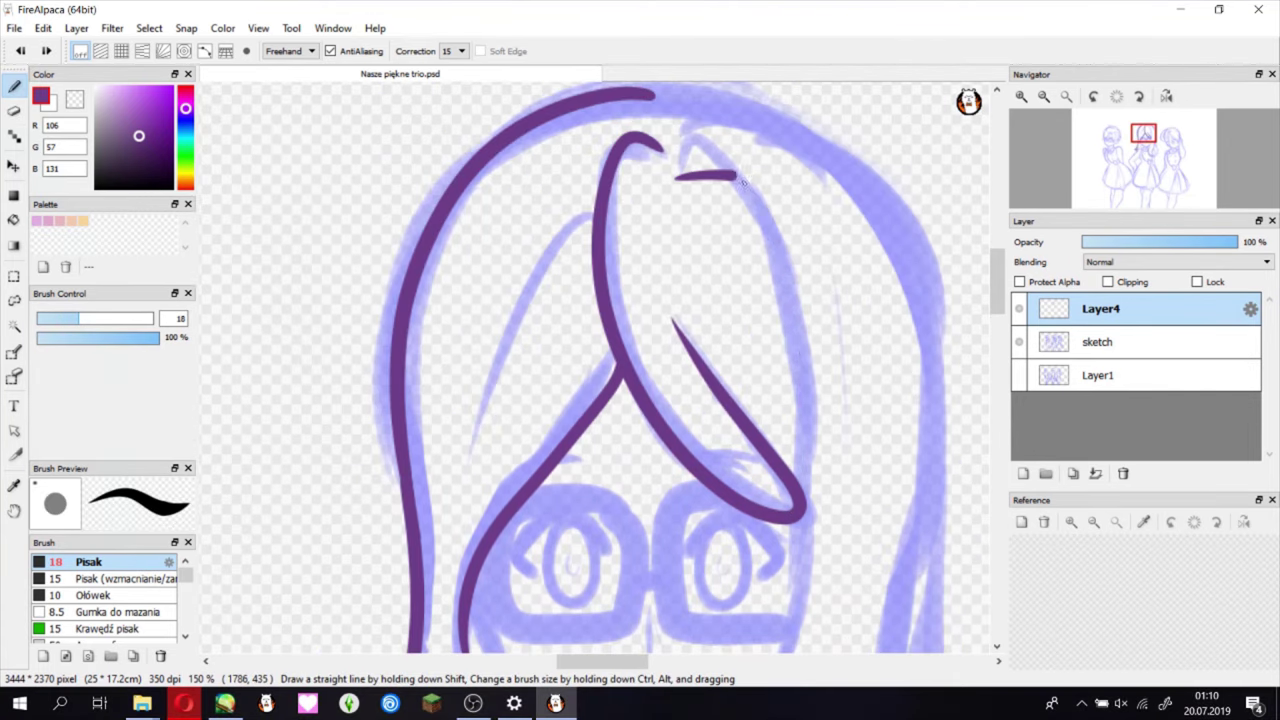
drag(680, 160, 800, 554)
scroll(800, 554, down, 3)
drag(800, 300, 660, 578)
key(ctrl+z)
mouse_move(800, 300)
mouse_down()
mouse_move(660, 585)
mouse_move(700, 540)
mouse_move(765, 565)
mouse_up()
key(ctrl+z)
key(ctrl+z)
drag(800, 300, 660, 585)
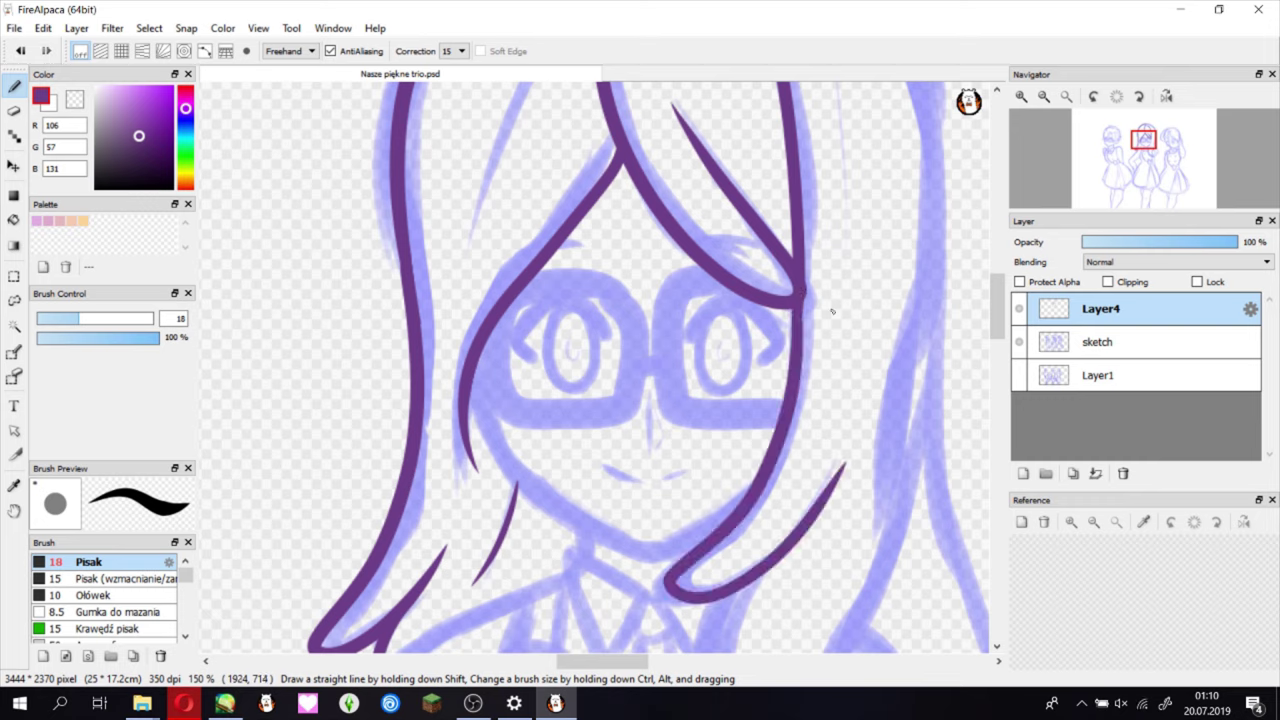
key(ctrl+z)
mouse_move(802, 300)
mouse_down()
mouse_move(660, 585)
mouse_move(755, 500)
mouse_move(660, 585)
mouse_move(810, 495)
mouse_up()
key(ctrl+z)
key(ctrl+z)
key(ctrl+z)
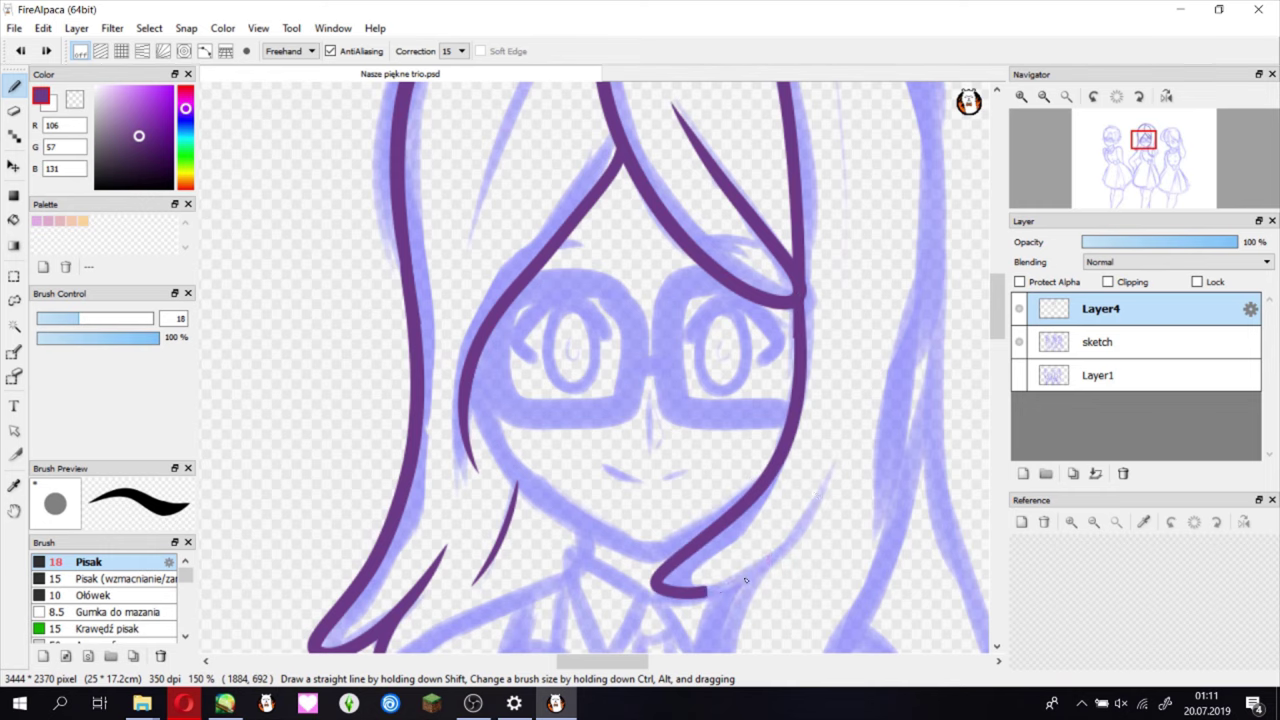
- Ink the long face-framing lock curling under the chin, and continue the outer hair contour over the crown and down the right side
drag(800, 300, 810, 495)
scroll(857, 347, down, 5)
scroll(857, 347, up, 10)
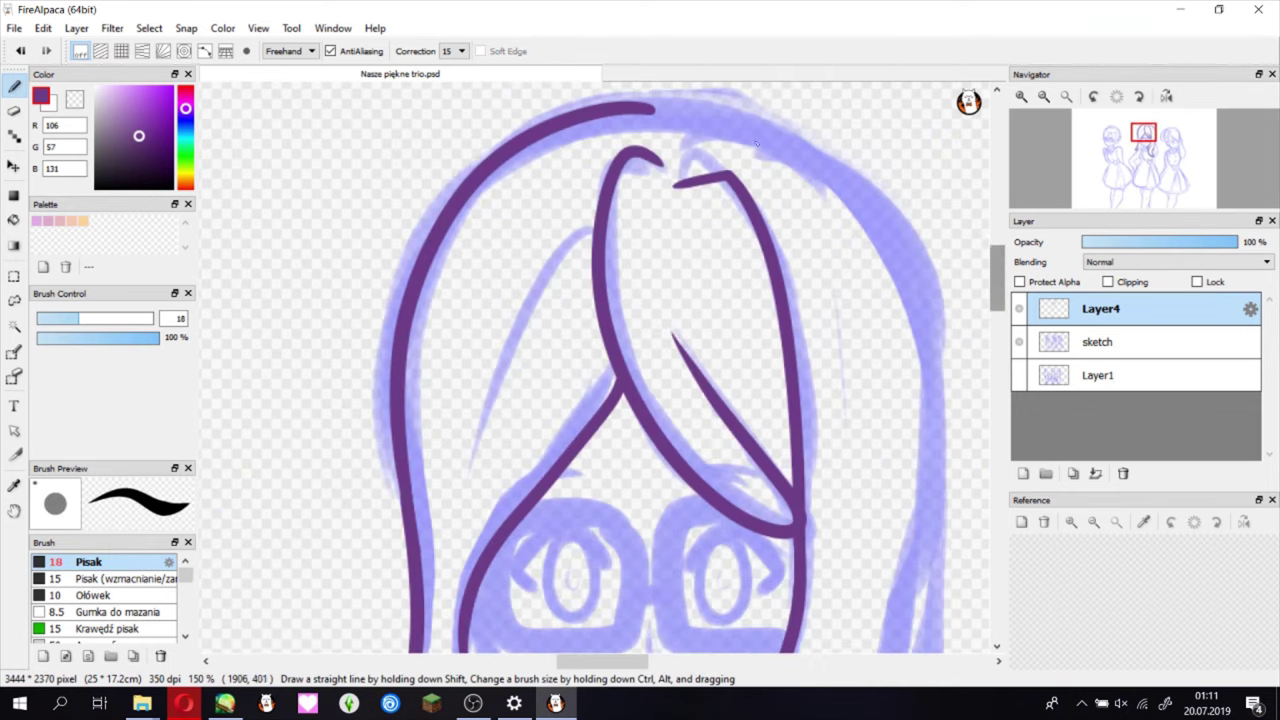
mouse_move(648, 110)
mouse_down()
mouse_move(916, 278)
mouse_move(935, 460)
mouse_up()
scroll(935, 460, down, 5)
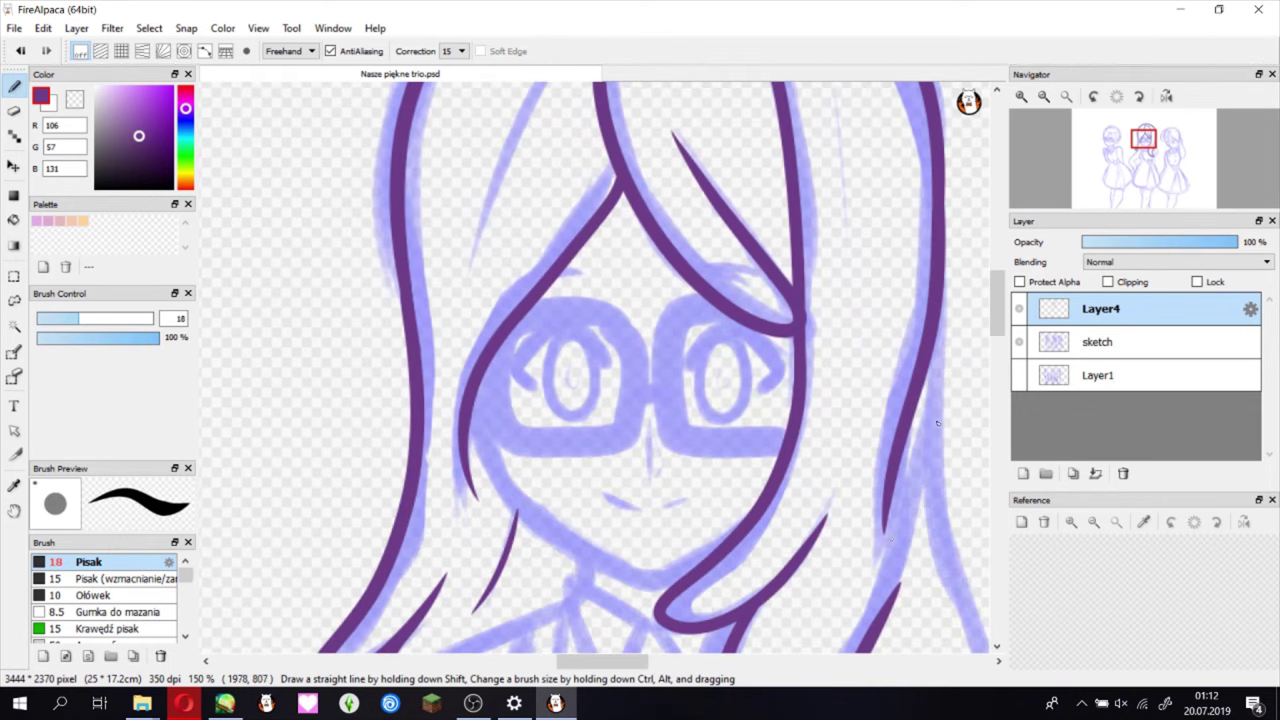
mouse_move(932, 245)
mouse_down()
mouse_move(885, 400)
mouse_move(920, 300)
mouse_move(880, 440)
mouse_move(882, 488)
mouse_up()
key(ctrl+z)
key(ctrl+z)
- Erase the overlapping strand strokes in the hair right of the face and redraw the inner strand as one long curve
scroll(882, 488, right, 5)
key(e)
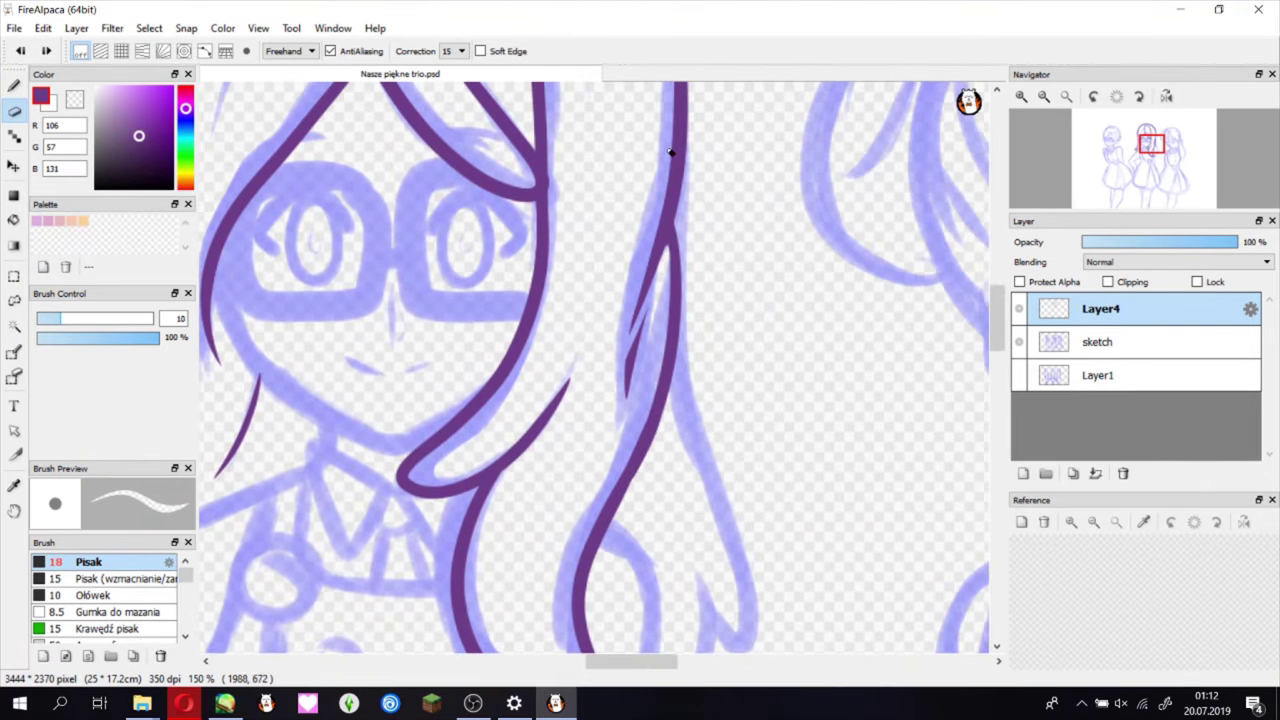
drag(670, 152, 625, 395)
key(b)
drag(665, 245, 449, 478)
- Erase the middle of the inner strand so its upper part ends in a tapered tip, separate from the chin lock
key(e)
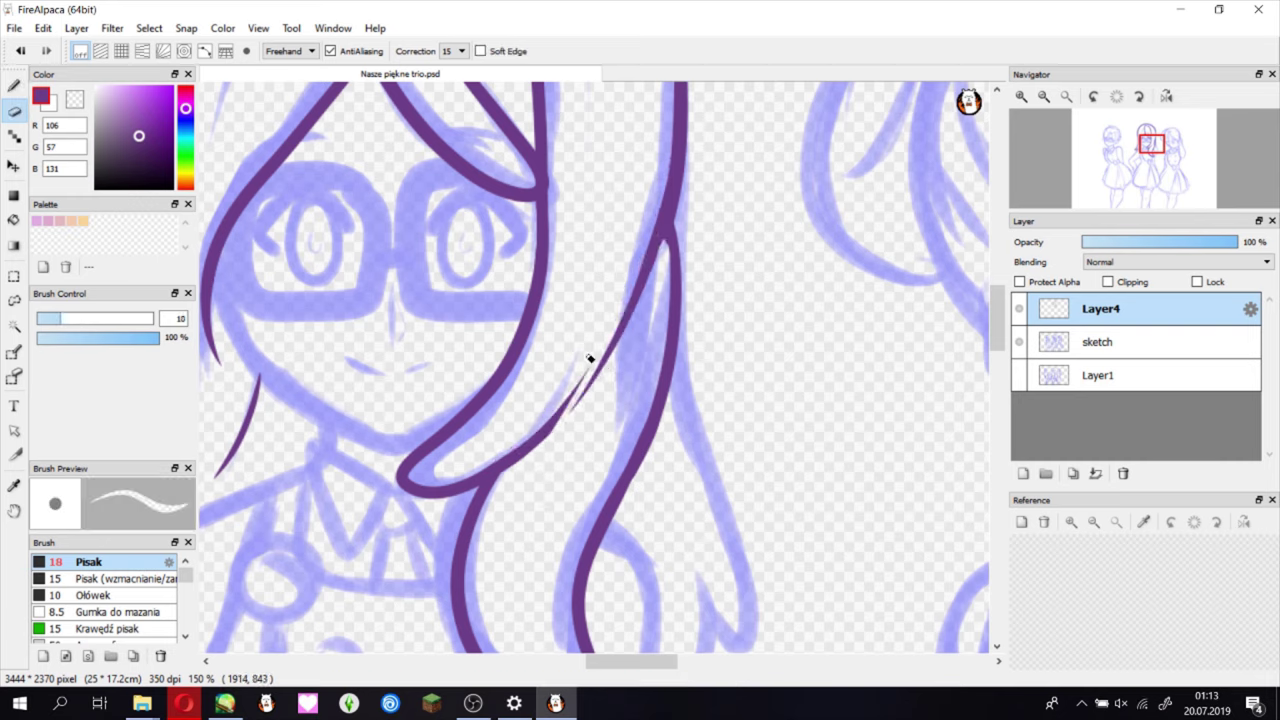
key(b)
key(e)
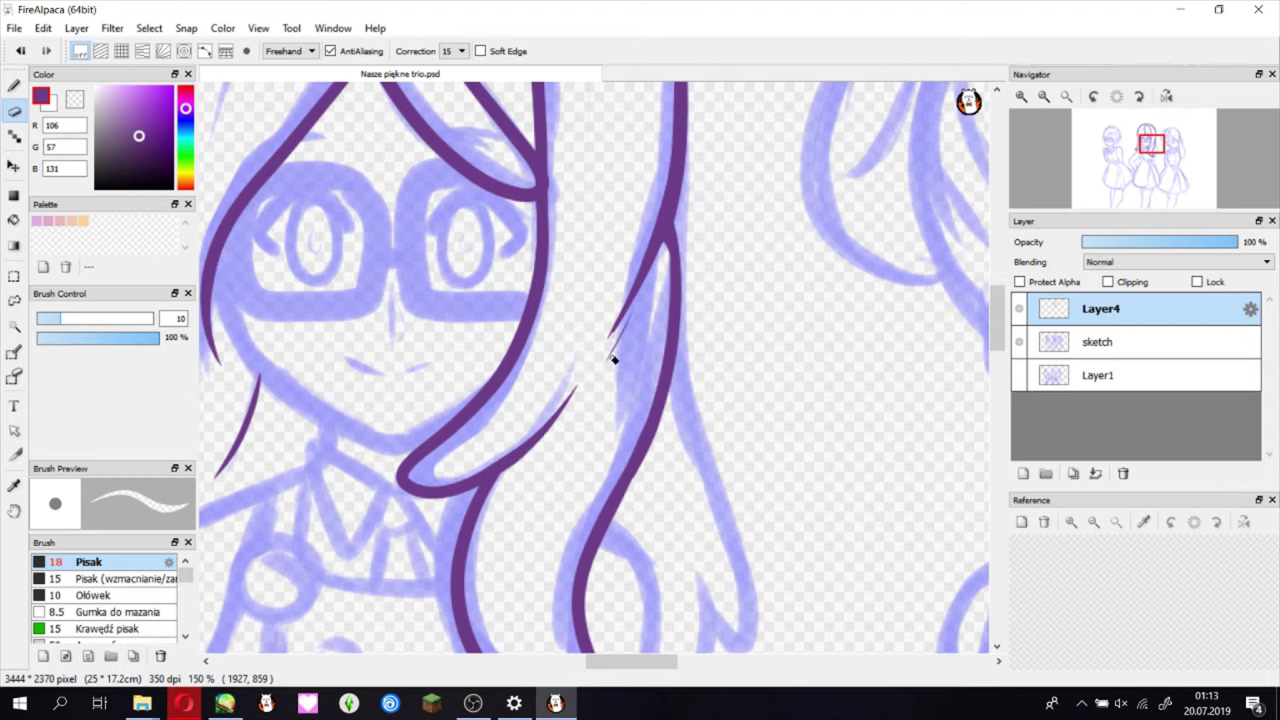
key(b)
key(e)
drag(662, 200, 615, 330)
scroll(615, 330, down, 2)
scroll(690, 340, up, 2)
- Ink the back hair lock behind the middle figure's right-hand shoulder, clean its line ends, and add thin strands beside the parting
key(b)
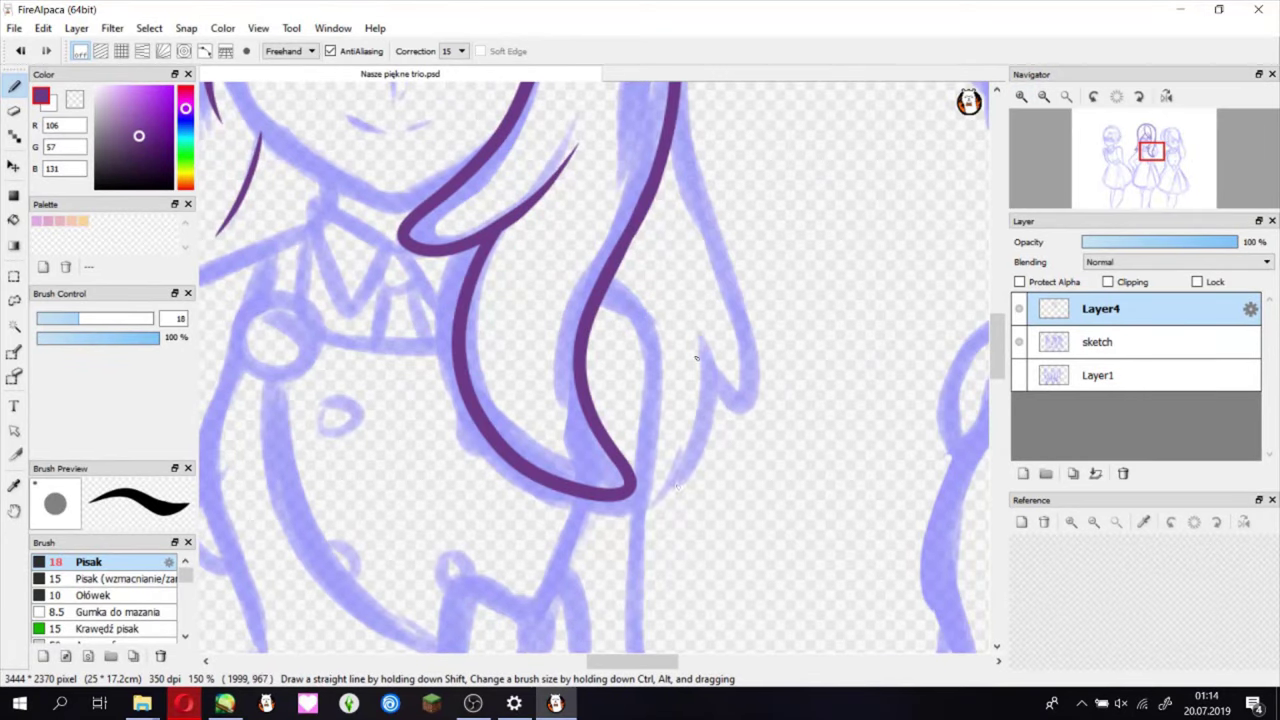
drag(697, 330, 602, 545)
mouse_move(678, 96)
mouse_down()
mouse_move(745, 405)
mouse_move(736, 428)
mouse_up()
key(e)
key(b)
key(e)
key(b)
scroll(736, 428, down, 2)
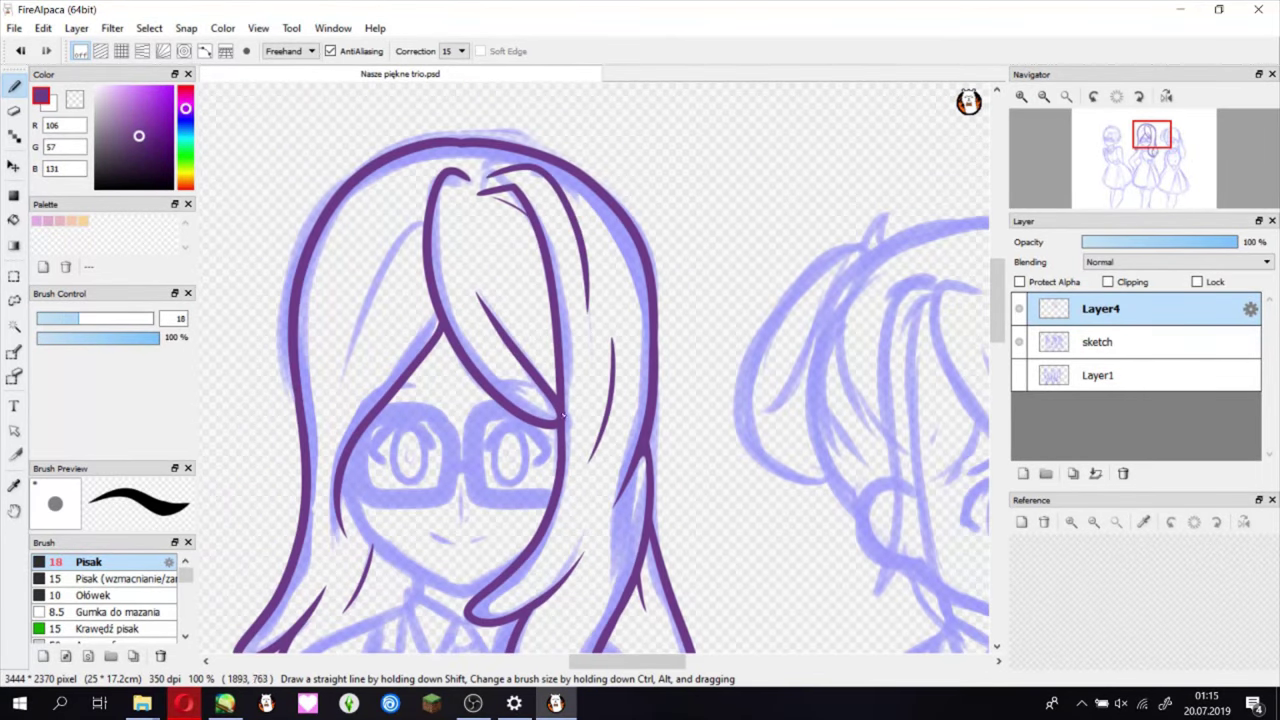
- Add a new layer and ink the middle figure's jawline, chin, mouth and nose line, undoing the extra nose strokes
drag(997, 330, 1005, 378)
scroll(588, 530, up, 2)
key(ctrl+shift+n)
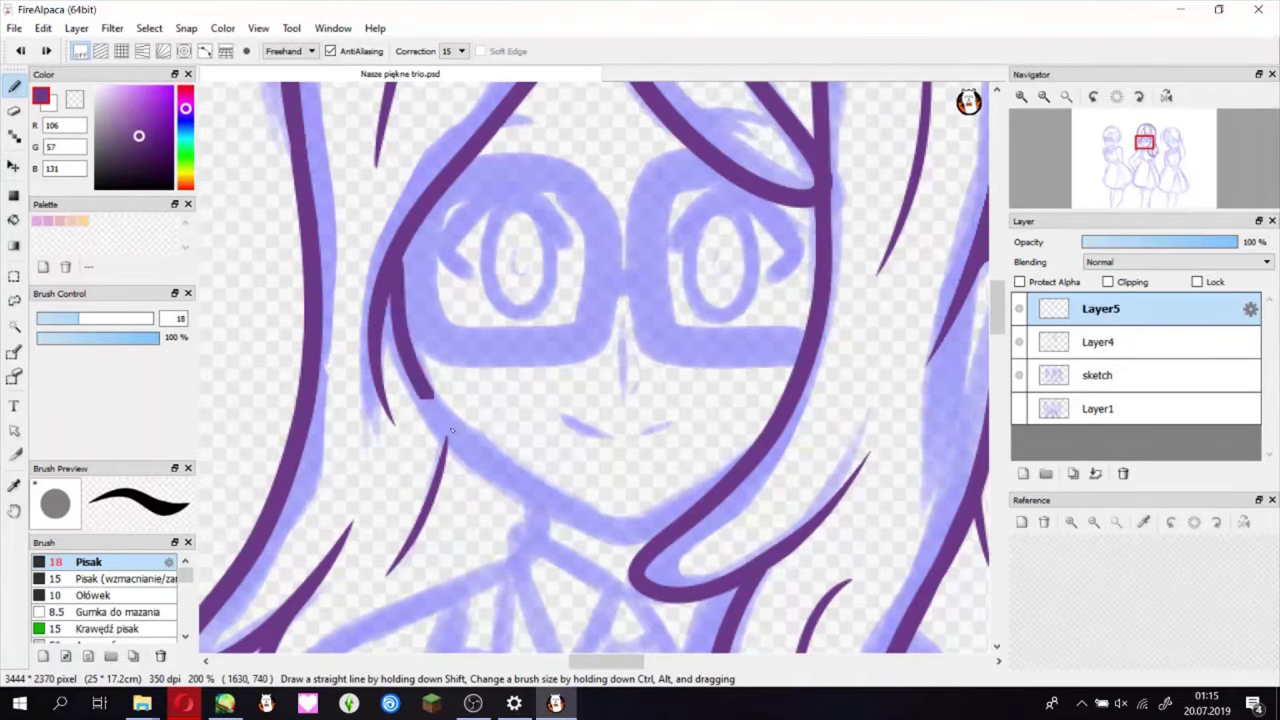
mouse_move(437, 421)
mouse_down()
mouse_move(580, 519)
mouse_move(664, 520)
mouse_up()
key(ctrl+z)
drag(447, 424, 606, 530)
key(ctrl+z)
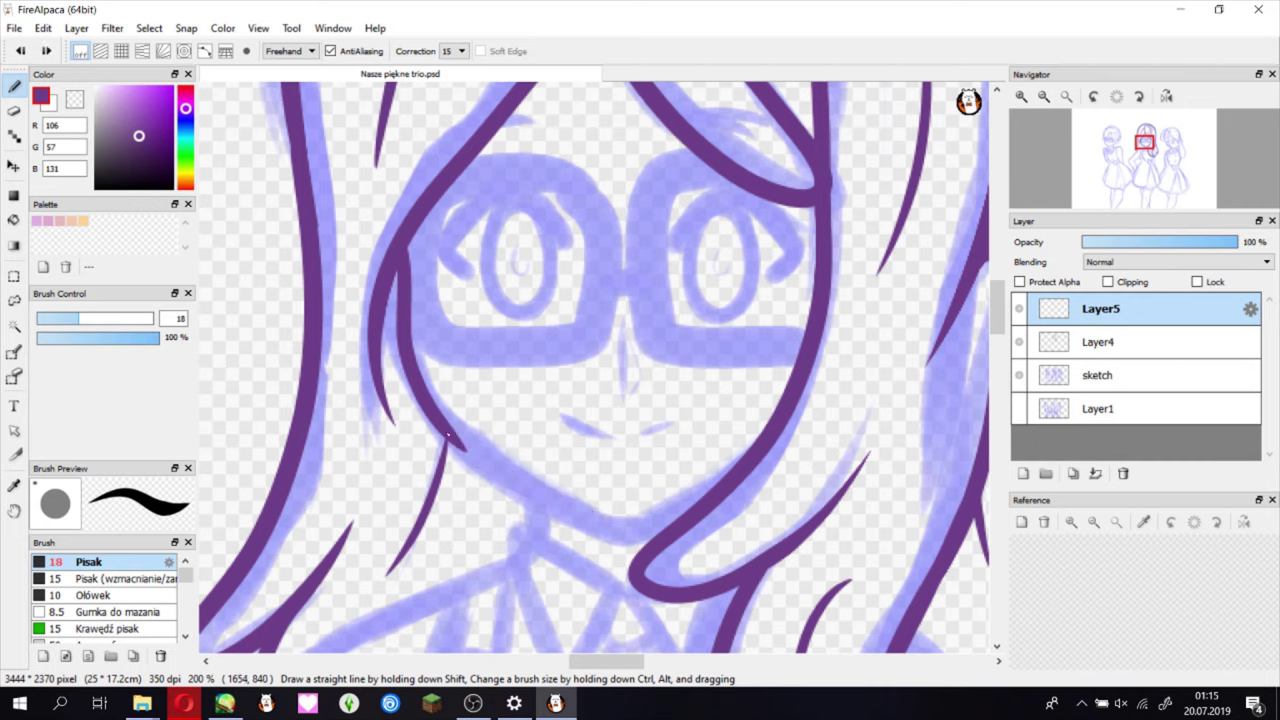
drag(463, 444, 650, 533)
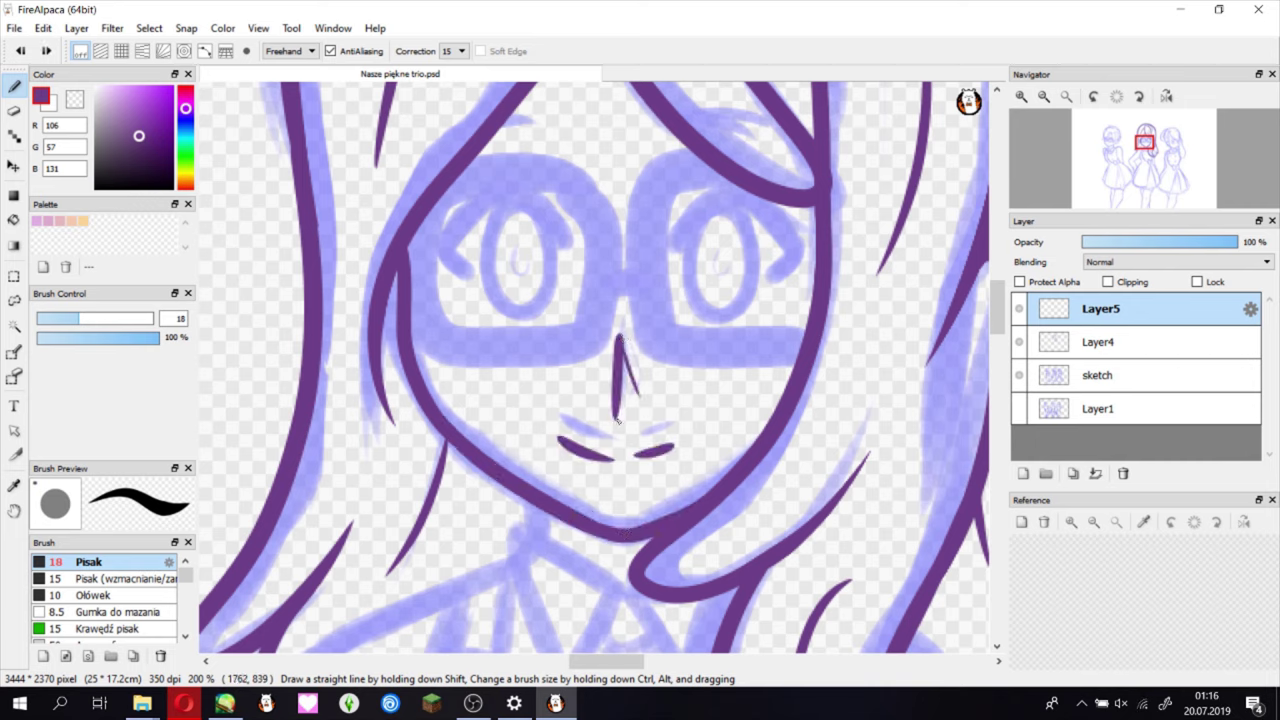
key(ctrl+z)
key(ctrl+z)
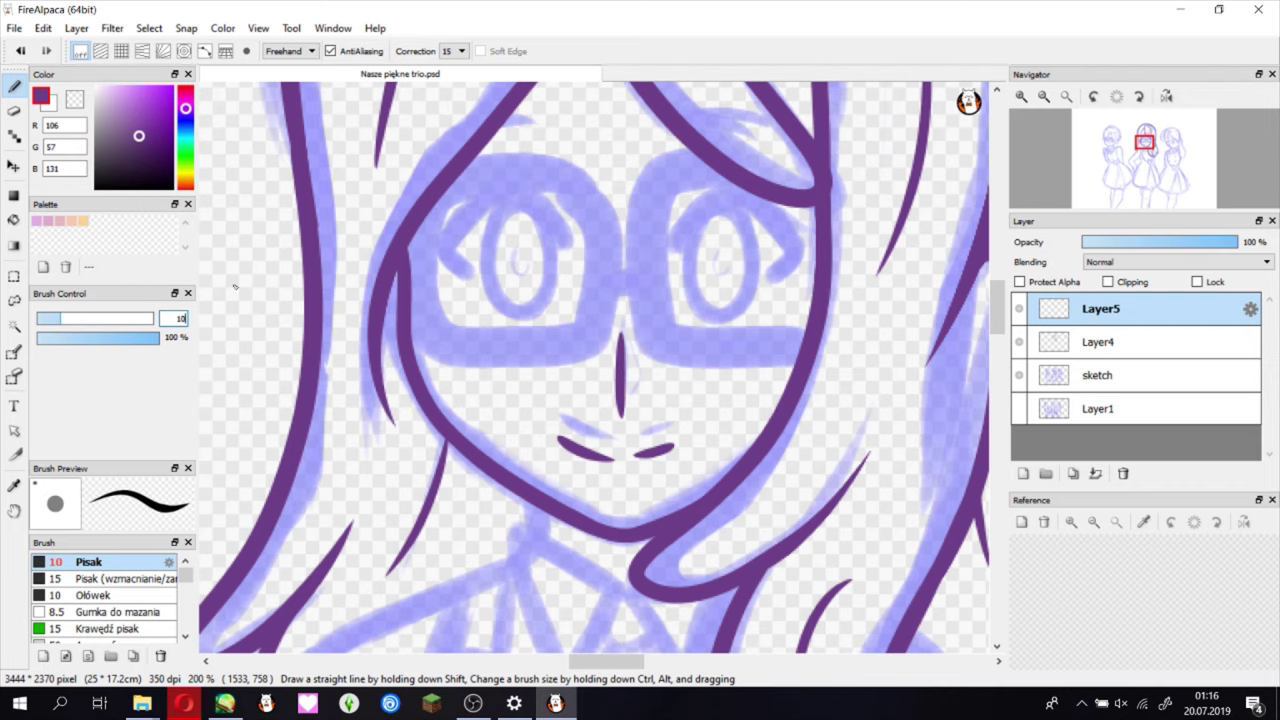
drag(584, 246, 455, 283)
key(ctrl+z)
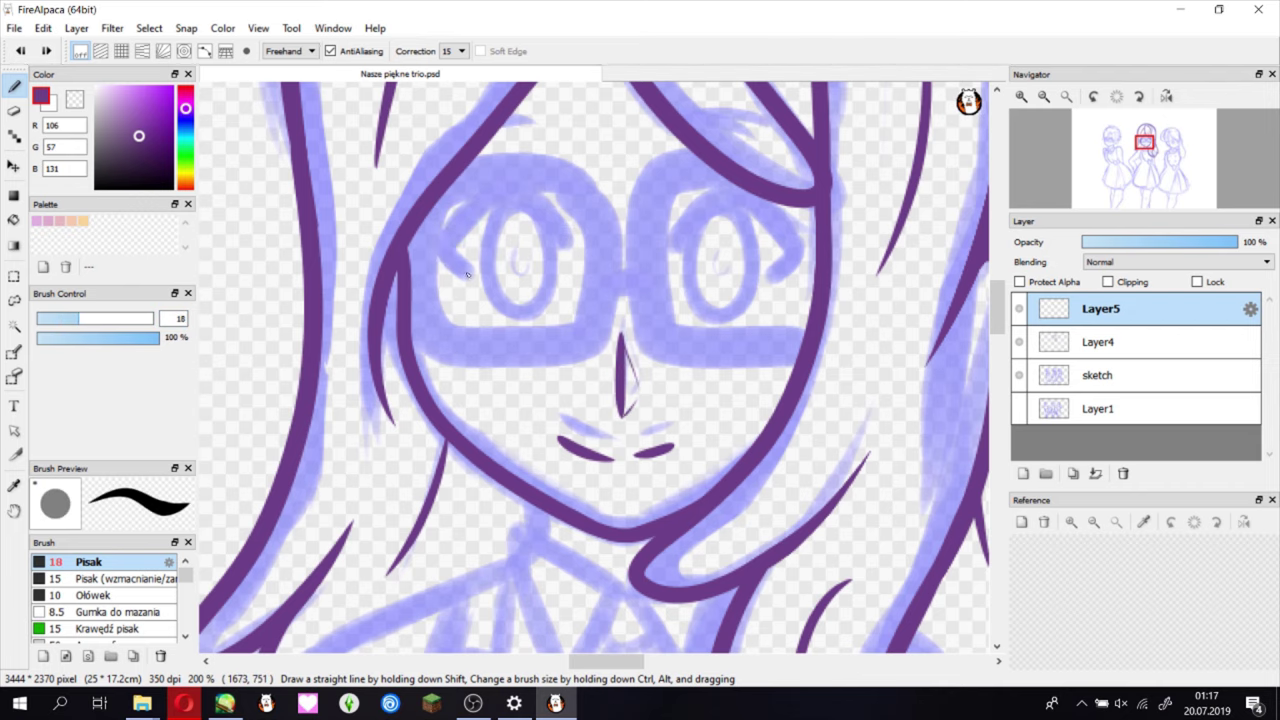
key(ctrl+z)
drag(568, 240, 444, 272)
key(ctrl+z)
- Ink the middle figure's eye at brush size 10, place a mirrored copy over the other eye, and merge it into Layer5
drag(525, 208, 720, 230)
key(ctrl+c)
key(ctrl+v)
key(ctrl+t)
key(Return)
key(ctrl+e)
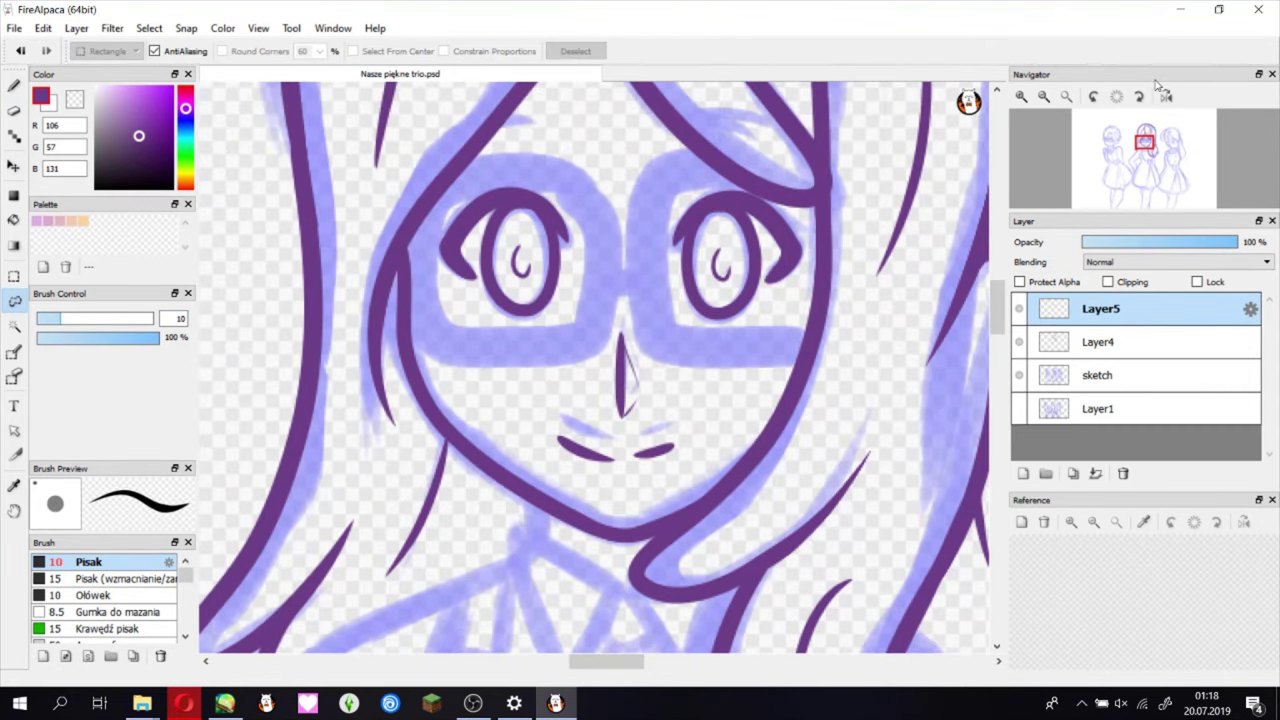
- Move both inked eyes down 17 px, add a new layer for the glasses, and set the brush size to 24
key(ctrl+z)
key(ctrl+z)
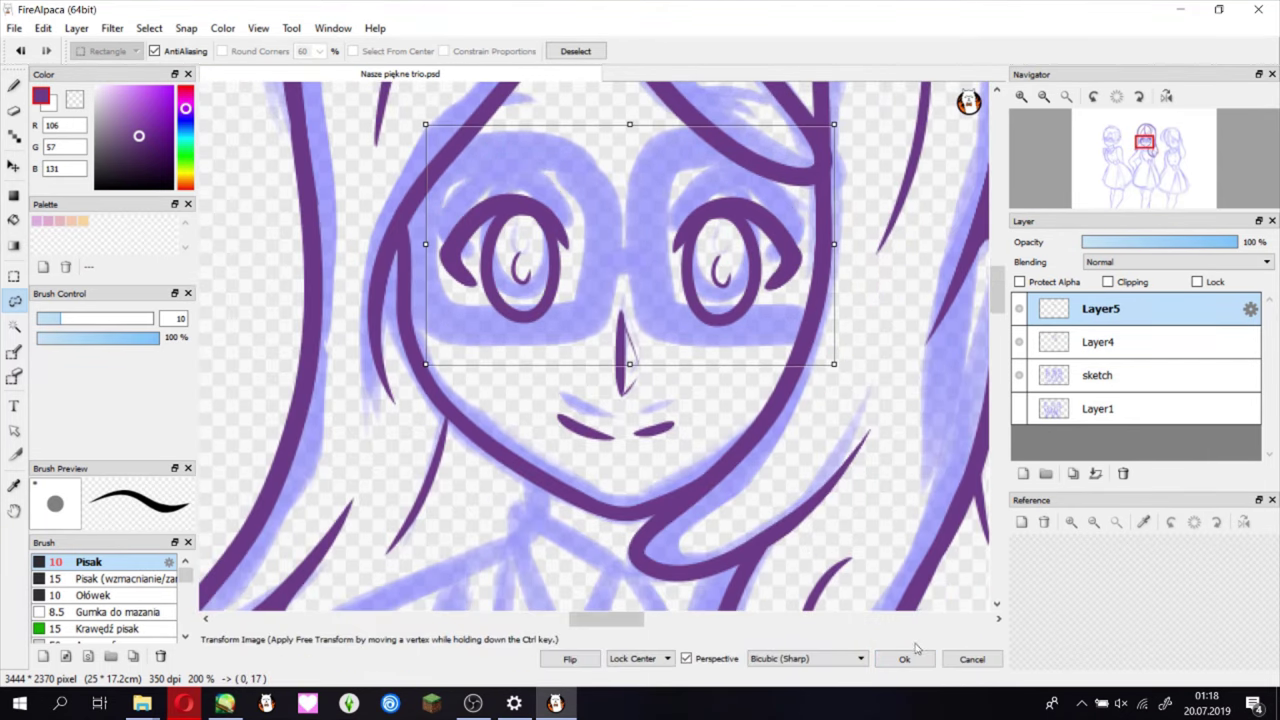
key(b)
drag(354, 426, 380, 426)
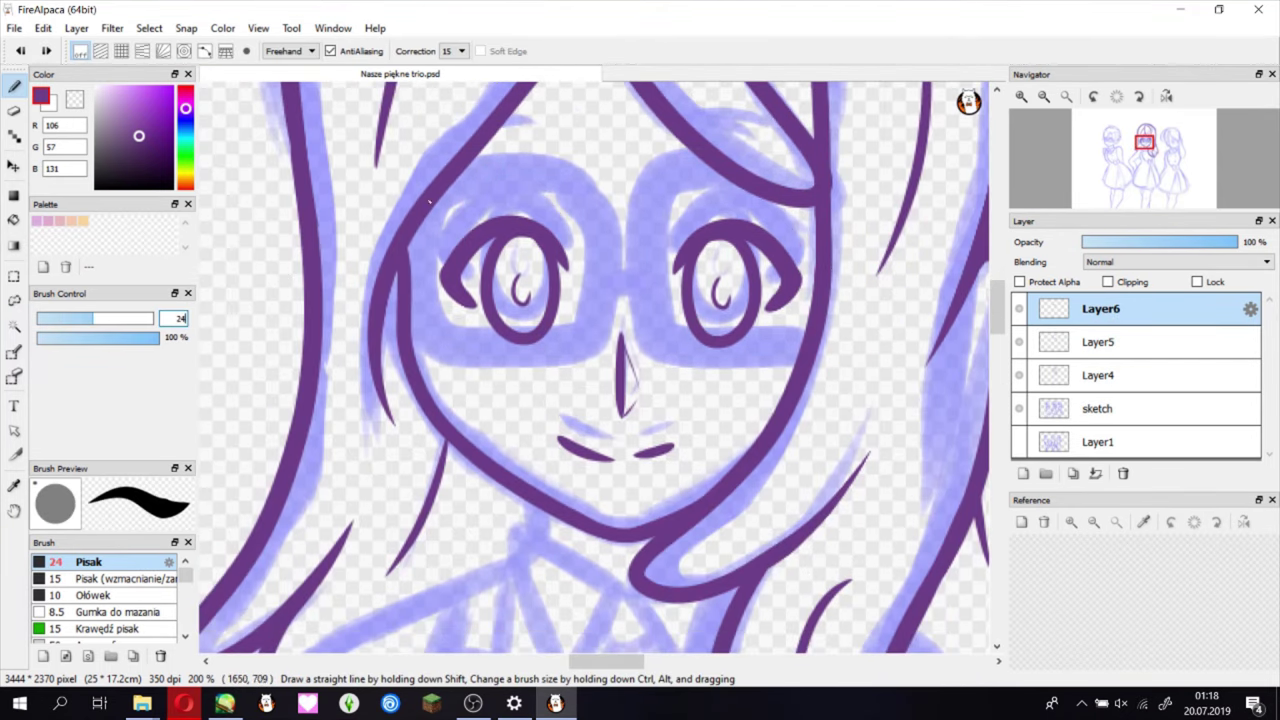
drag(400, 185, 480, 360)
key(ctrl+z)
mouse_move(405, 182)
mouse_down()
mouse_move(600, 265)
mouse_move(405, 195)
mouse_up()
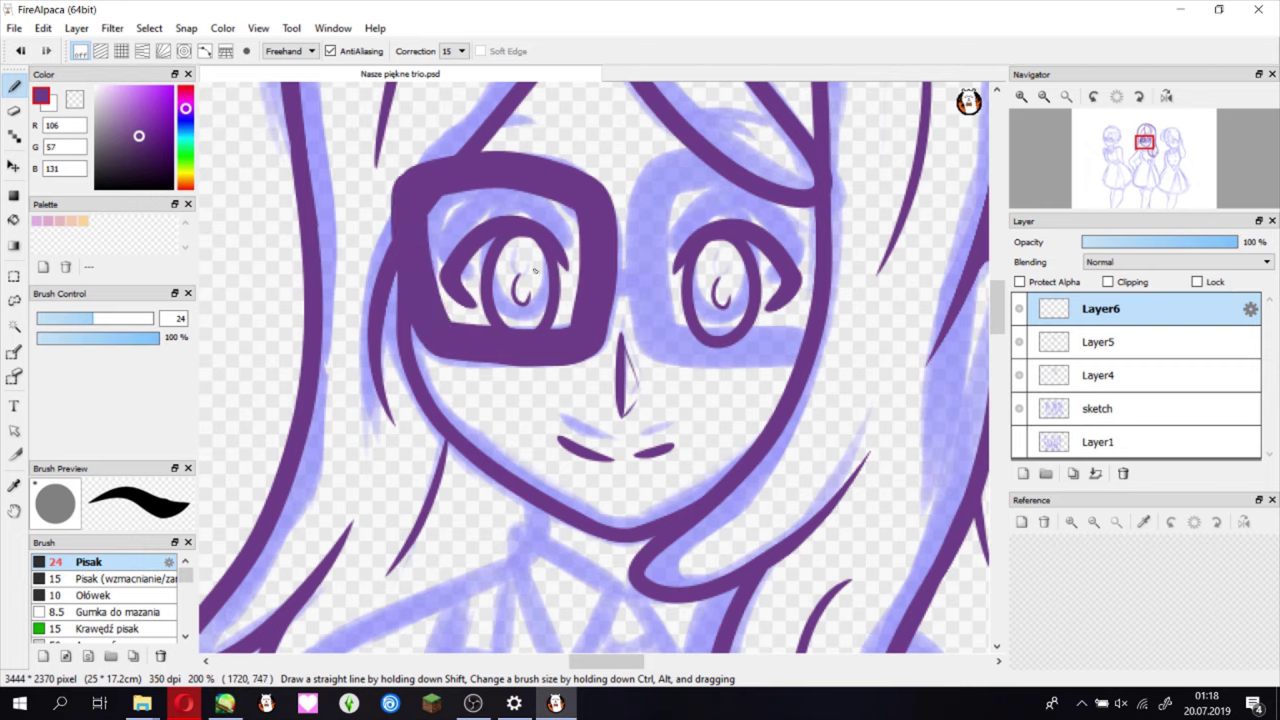
key(ctrl+z)
drag(575, 342, 440, 345)
key(ctrl+z)
mouse_move(440, 175)
mouse_down()
mouse_move(610, 345)
mouse_move(449, 348)
mouse_up()
key(ctrl+z)
key(ctrl+z)
mouse_move(590, 340)
mouse_down()
mouse_move(400, 200)
mouse_move(520, 165)
mouse_move(410, 190)
mouse_up()
key(ctrl+z)
key(ctrl+z)
key(ctrl+z)
mouse_move(415, 250)
mouse_down()
mouse_move(432, 343)
mouse_move(545, 365)
mouse_up()
key(ctrl+z)
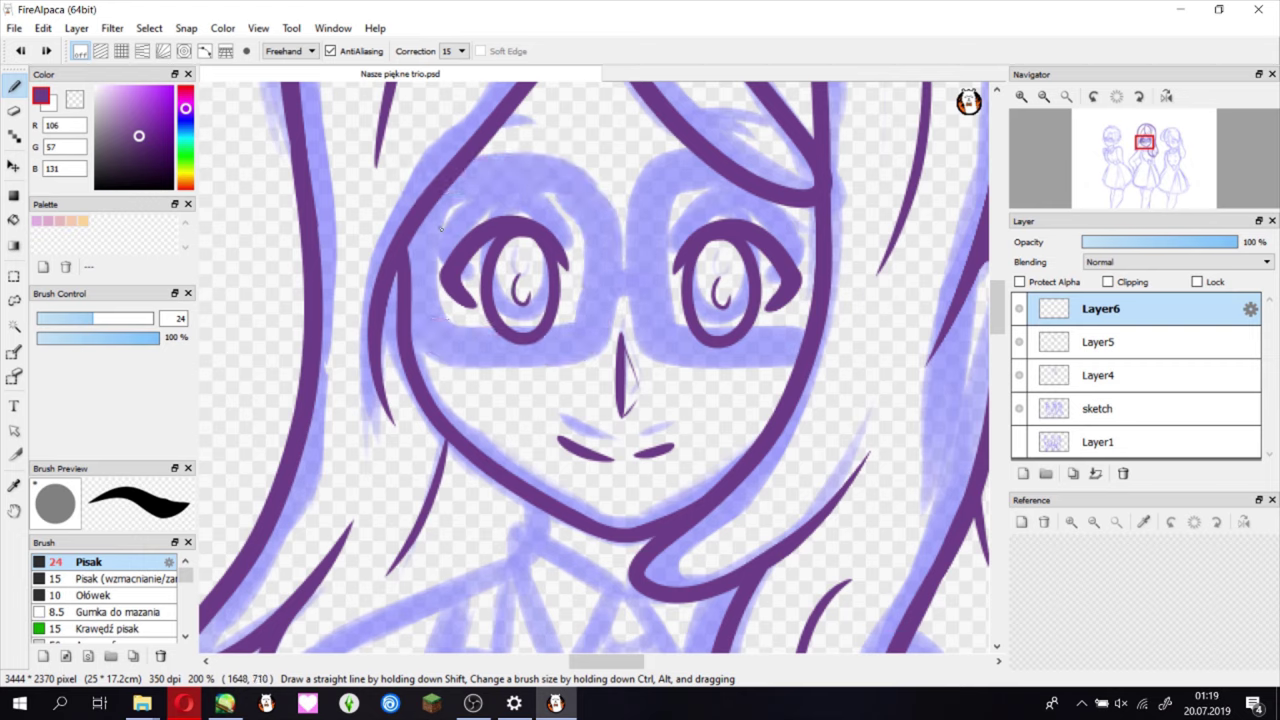
key(ctrl+z)
- Draw the thick rounded frame around the left lens on Layer6 and erase its core, leaving an inner and outer outline
mouse_move(410, 220)
mouse_down()
mouse_move(610, 360)
mouse_move(440, 360)
mouse_move(544, 355)
mouse_up()
key(e)
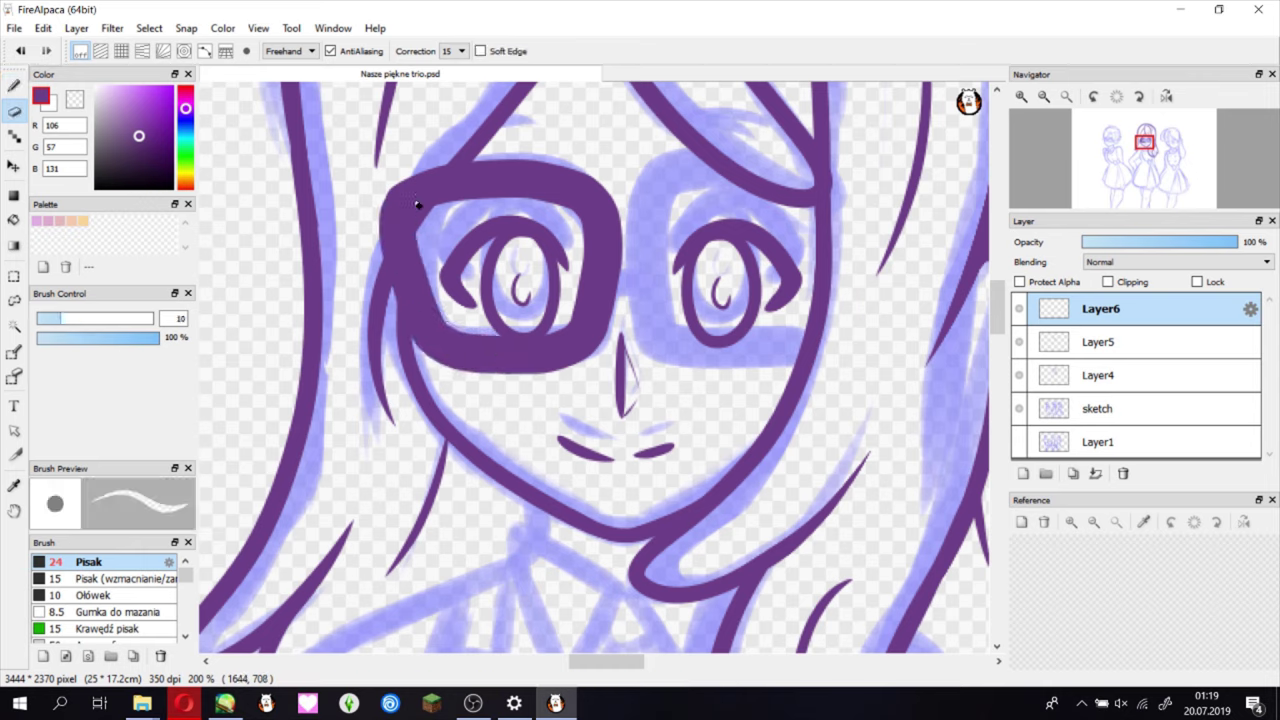
drag(420, 188, 401, 206)
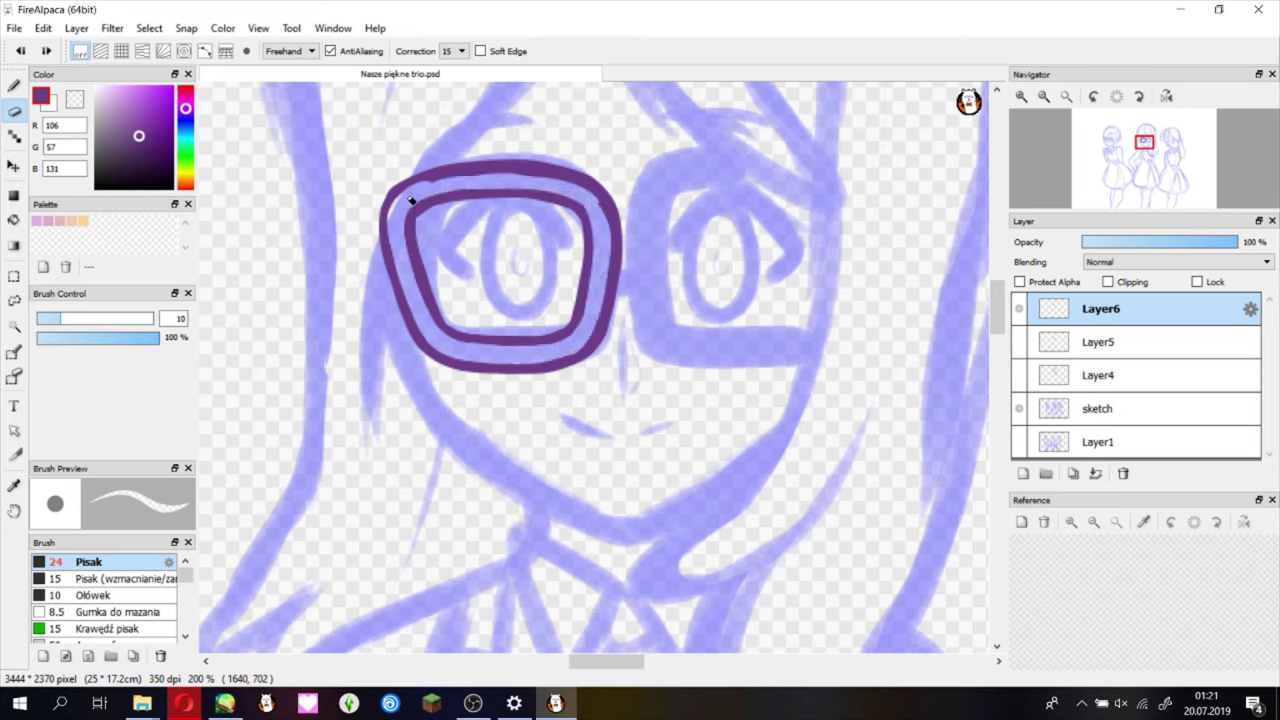
key(b)
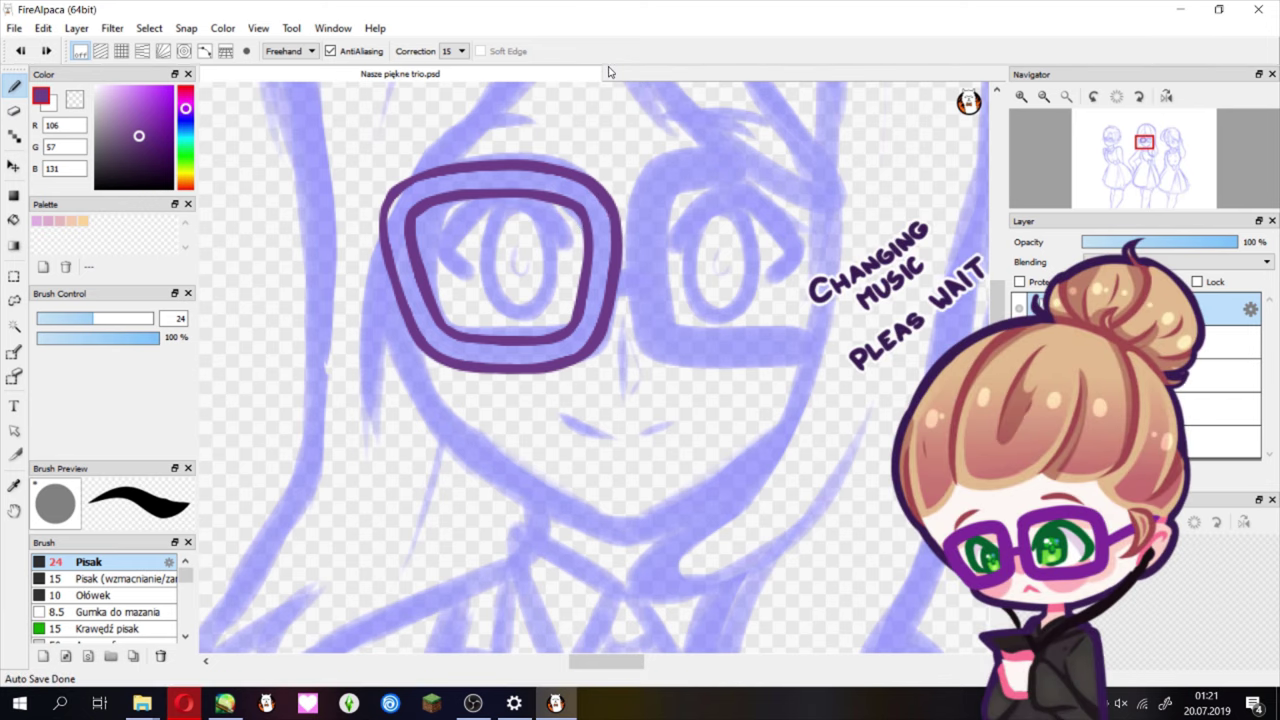
- Place a mirrored copy of the lens frame over the other eye and adjust that eye's position on Layer5
key(e)
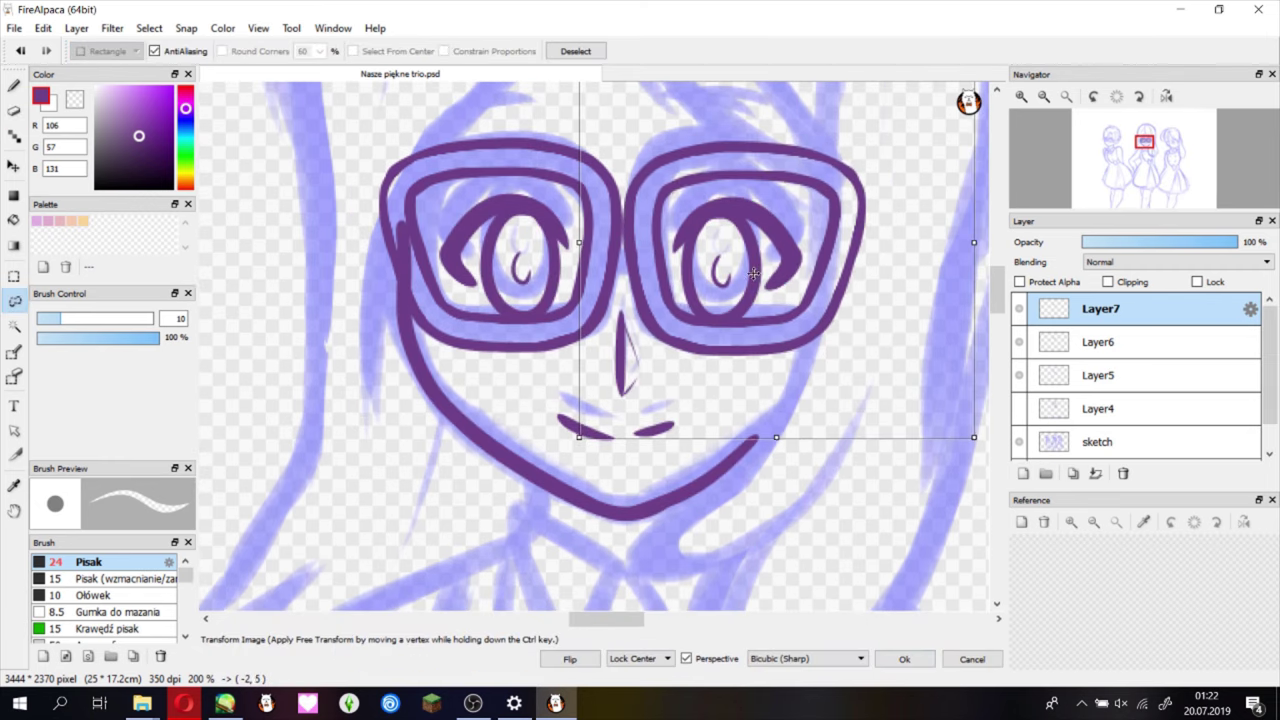
key(Return)
click(1100, 375)
key(ctrl+t)
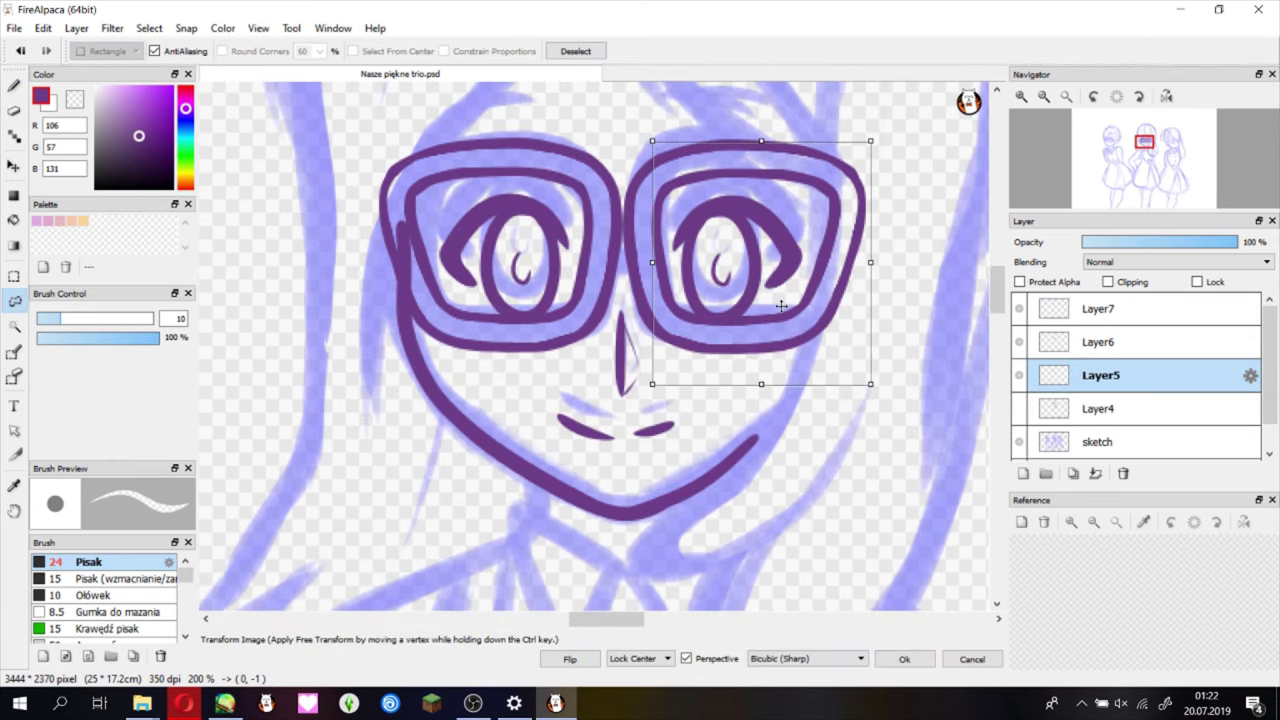
key(Return)
- Turn Layer4 visible again and erase the overlapping lines where the side hair meets the outer edge of the glasses
key(e)
click(1078, 362)
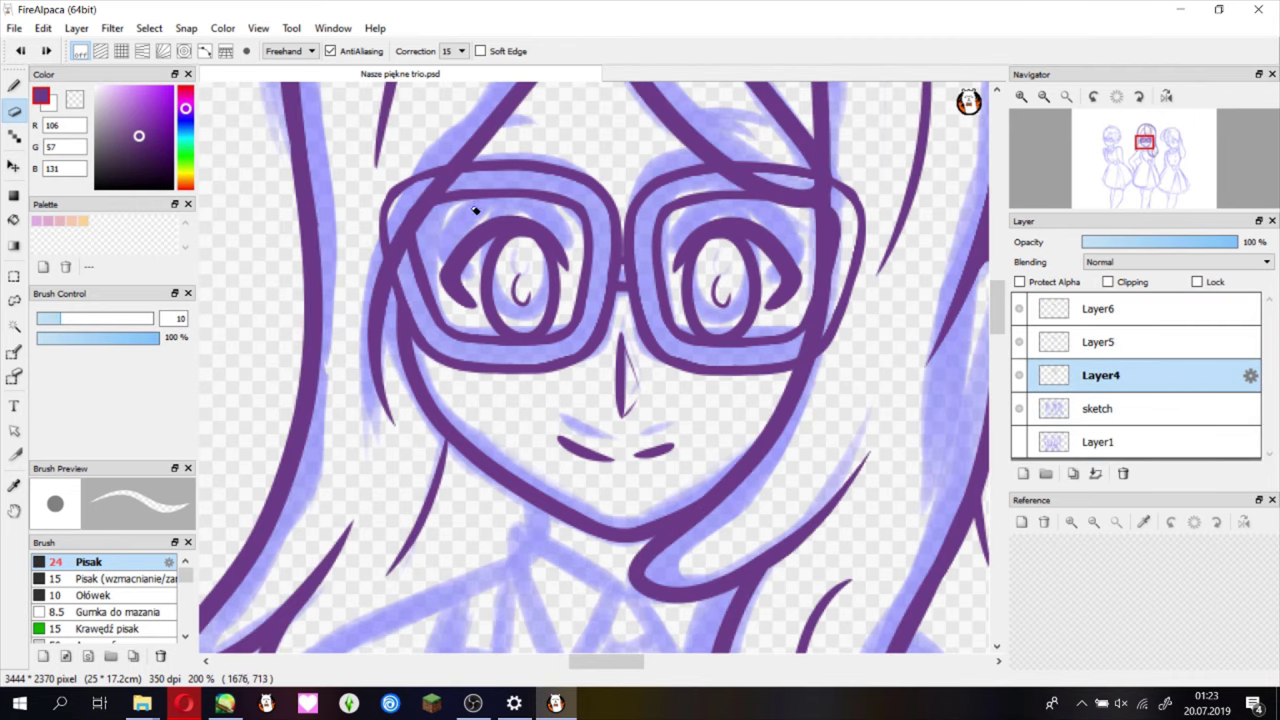
scroll(475, 210, up, 2)
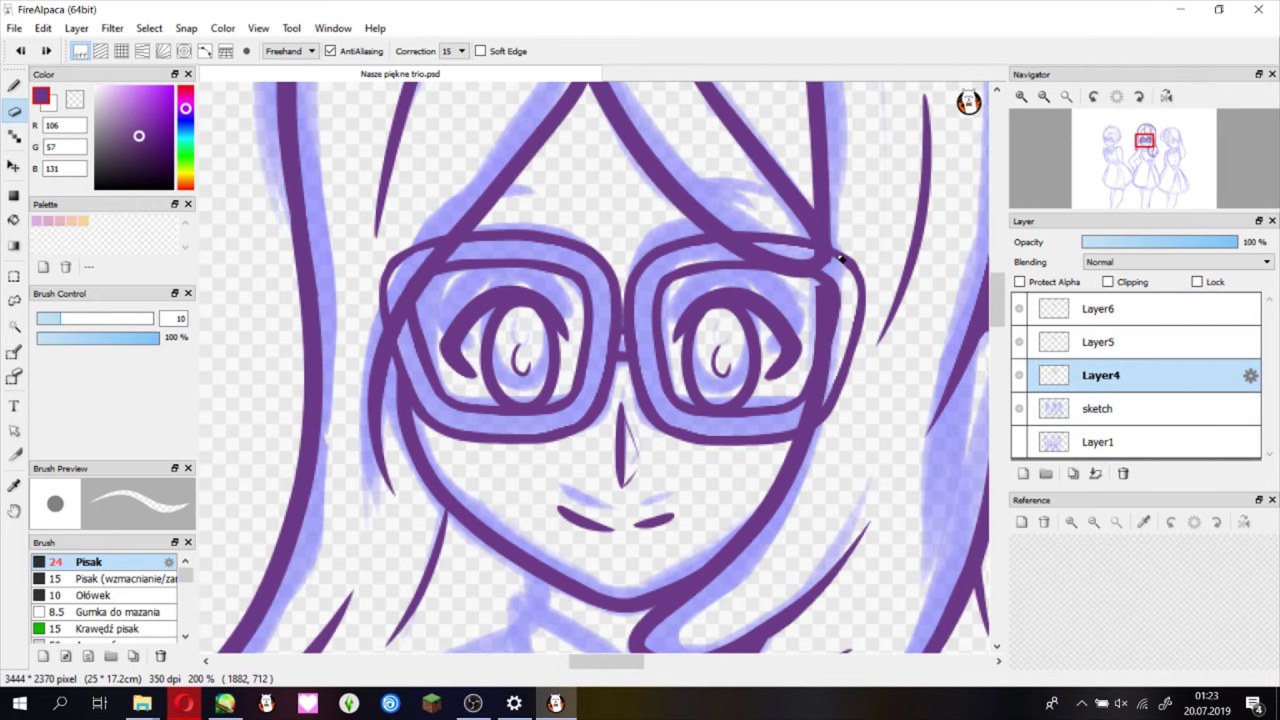
key(Up)
key(Up)
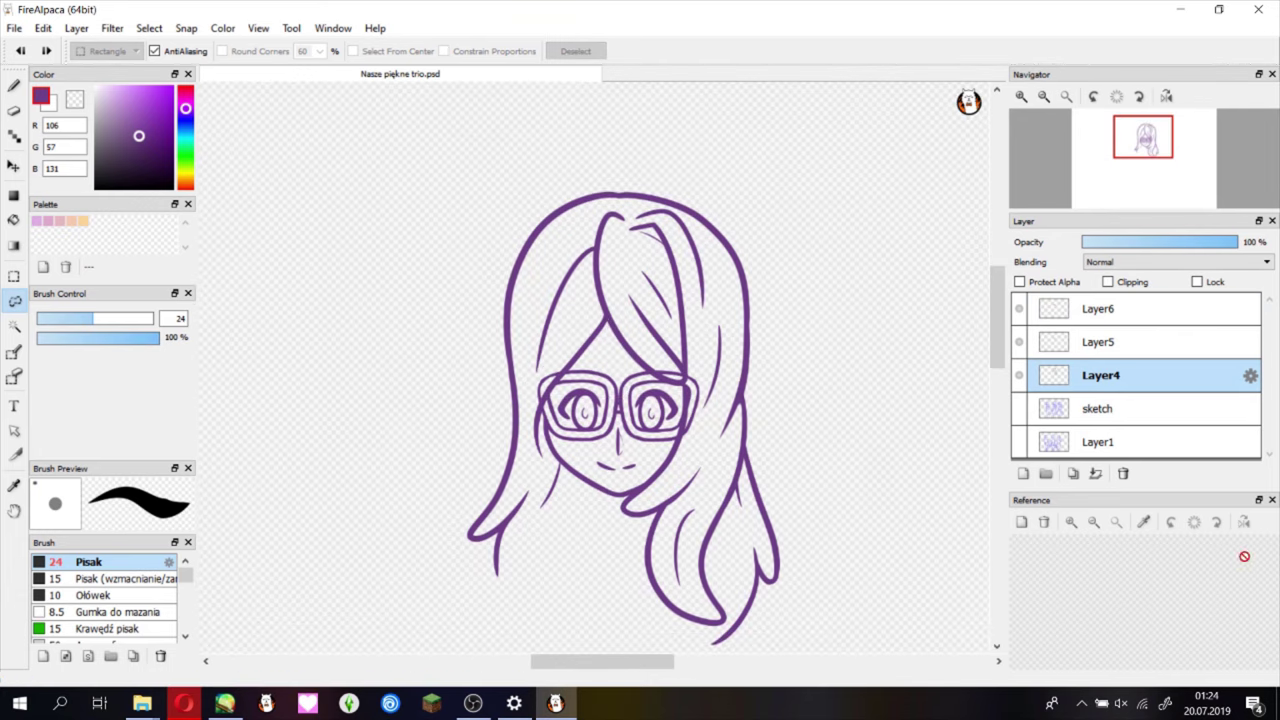
- Lasso the upper part of the head on Layer4 and move it 2 px left and 12 px down
drag(510, 180, 500, 432)
drag(550, 175, 635, 382)
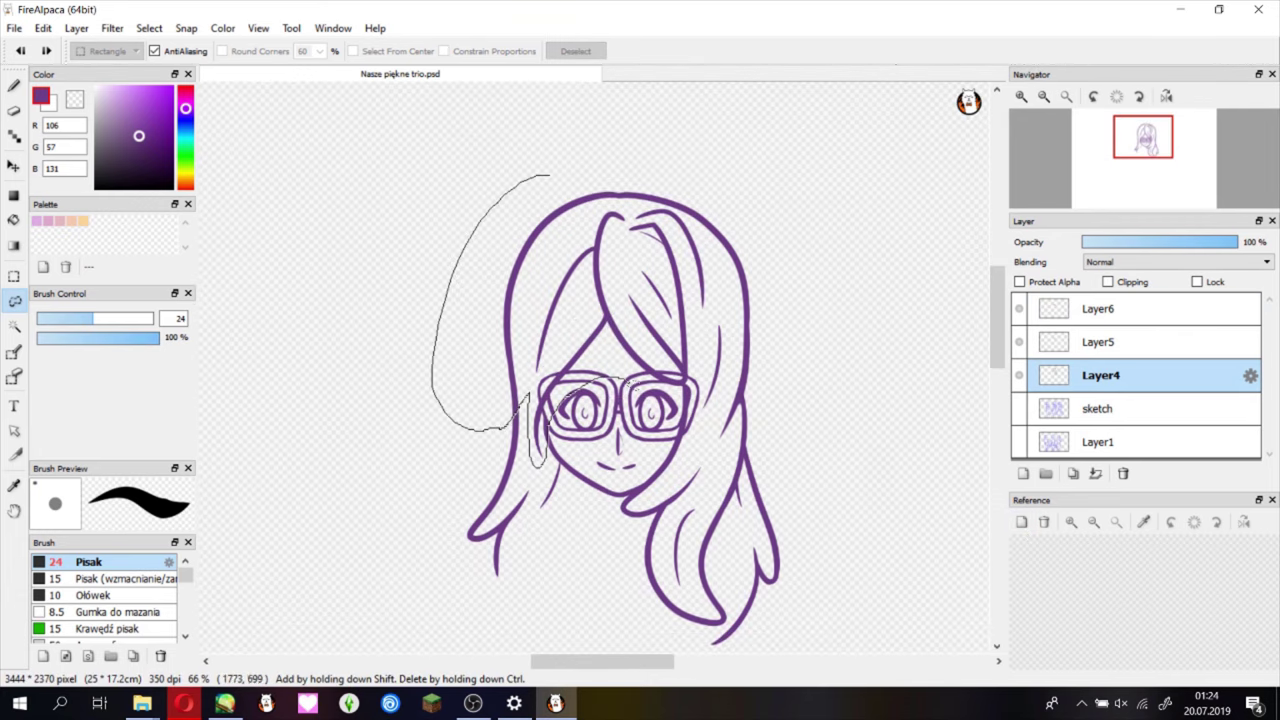
key(ctrl+t)
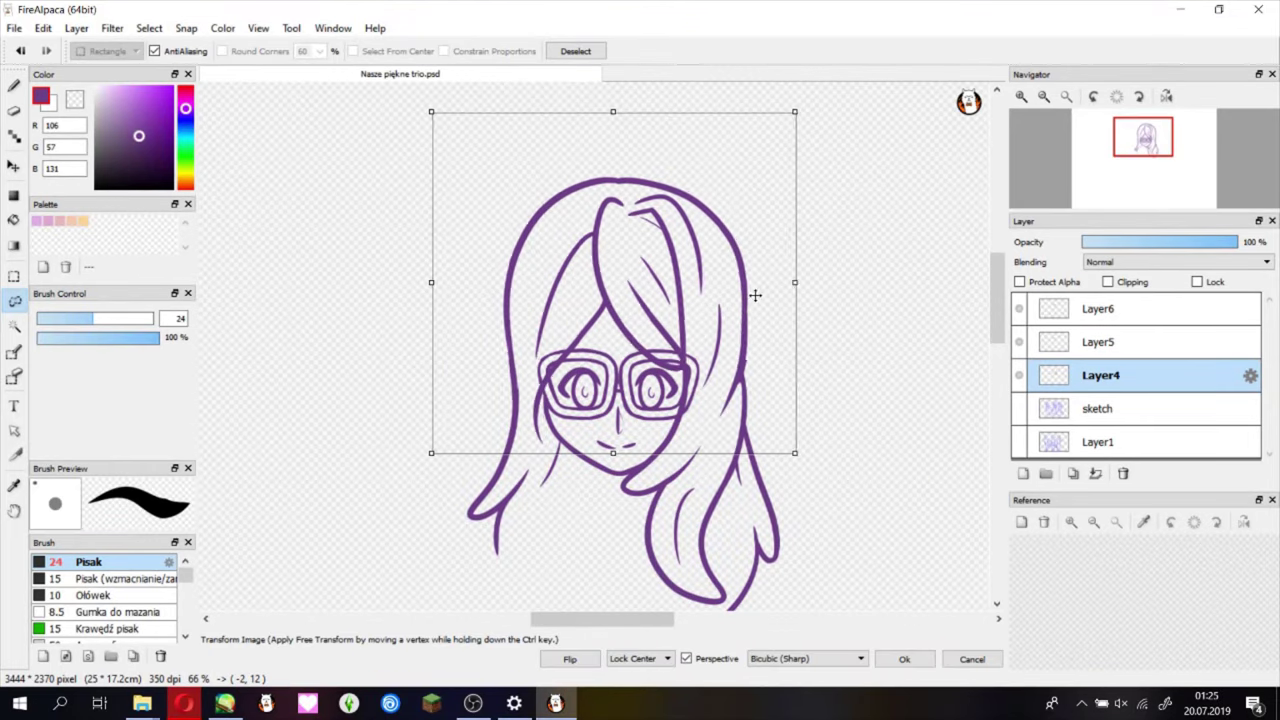
key(Return)
- Set the brush size to 17 and repair the broken hair lines along the seam of the moved part
click(1066, 96)
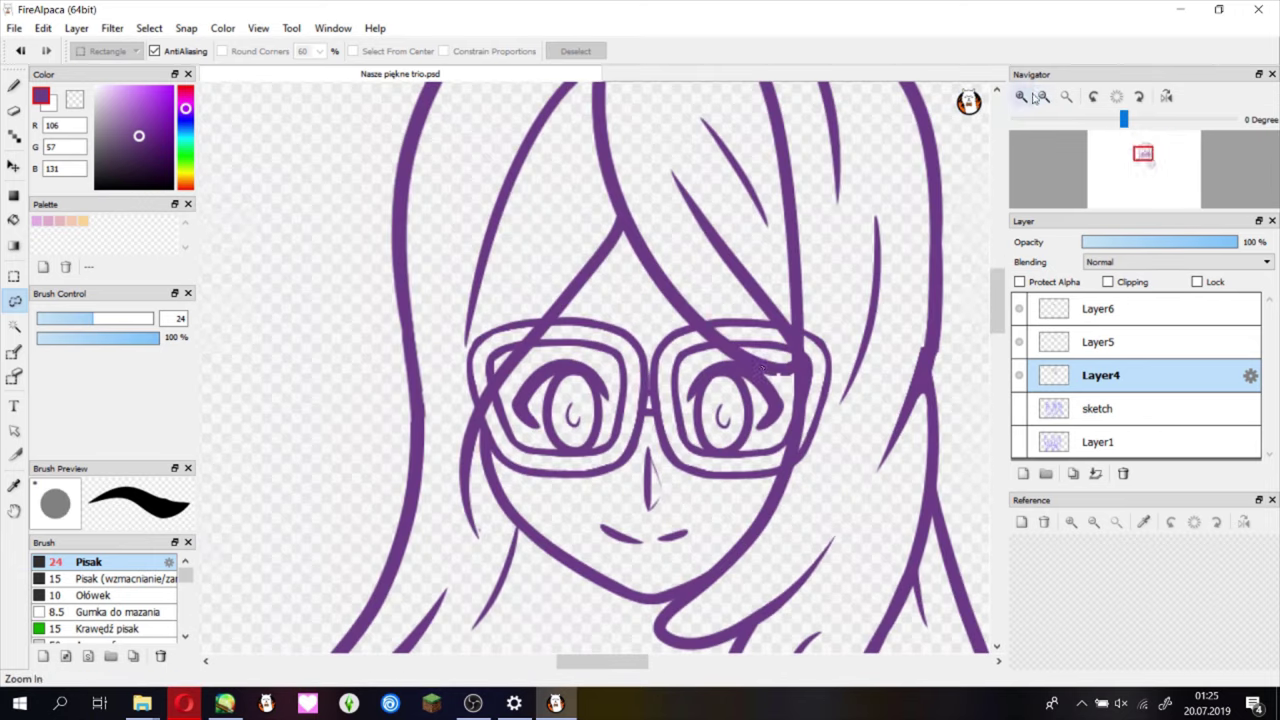
key(bracketleft)
key(bracketleft)
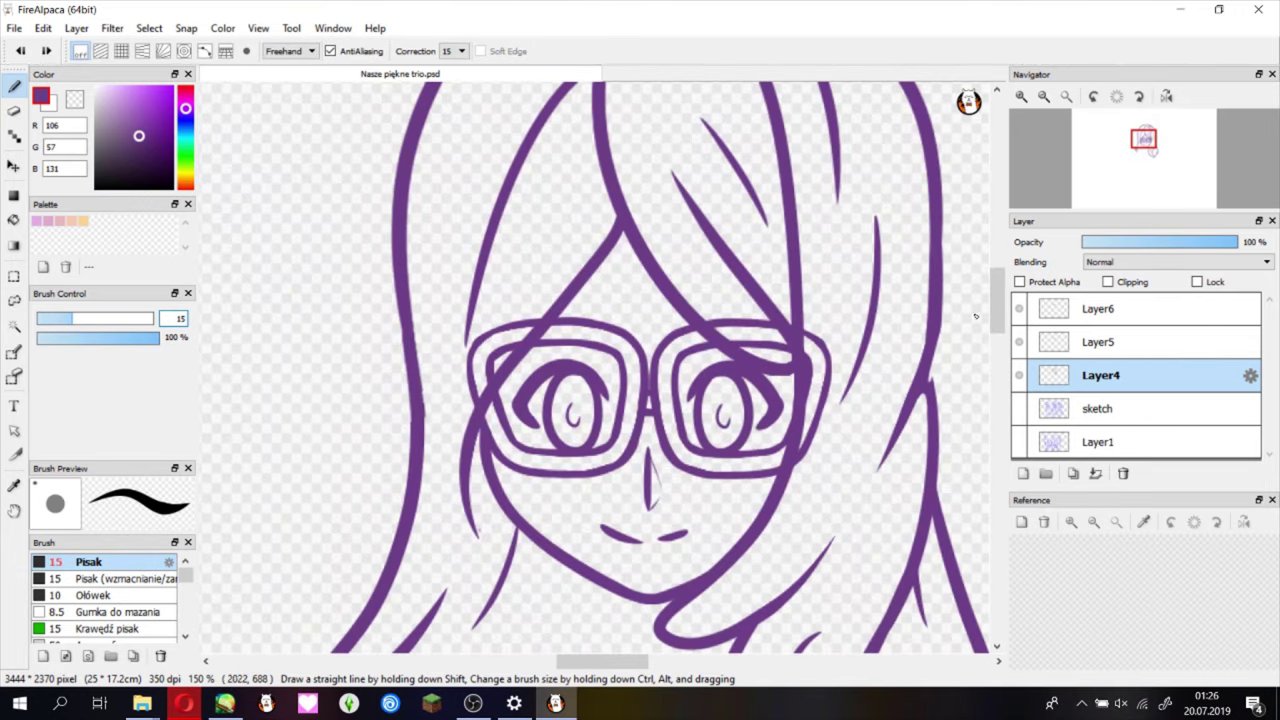
scroll(600, 370, down, 5)
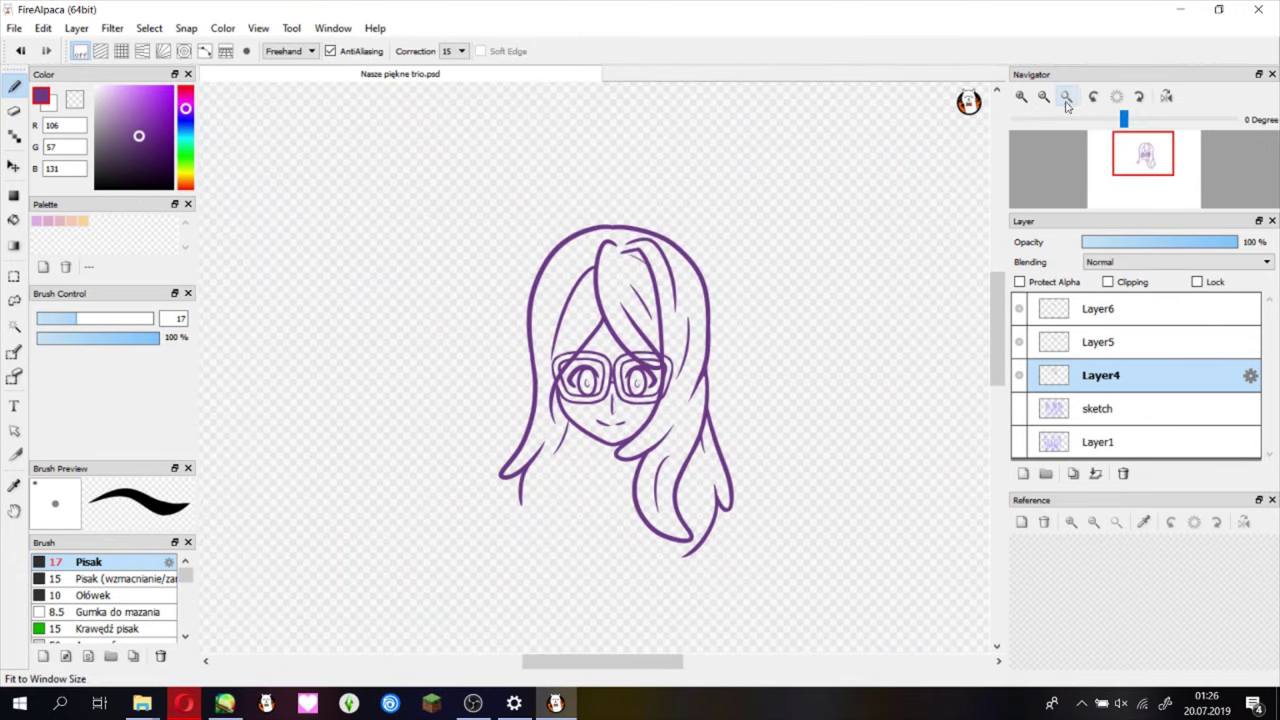
- Lasso the hair and face lines on Layer4 in the mirrored view and adjust their shape with Transform
key(l)
mouse_move(517, 212)
mouse_down()
mouse_move(557, 434)
mouse_move(450, 645)
mouse_move(645, 150)
mouse_move(512, 208)
mouse_up()
scroll(557, 434, up, 3)
scroll(520, 250, up, 4)
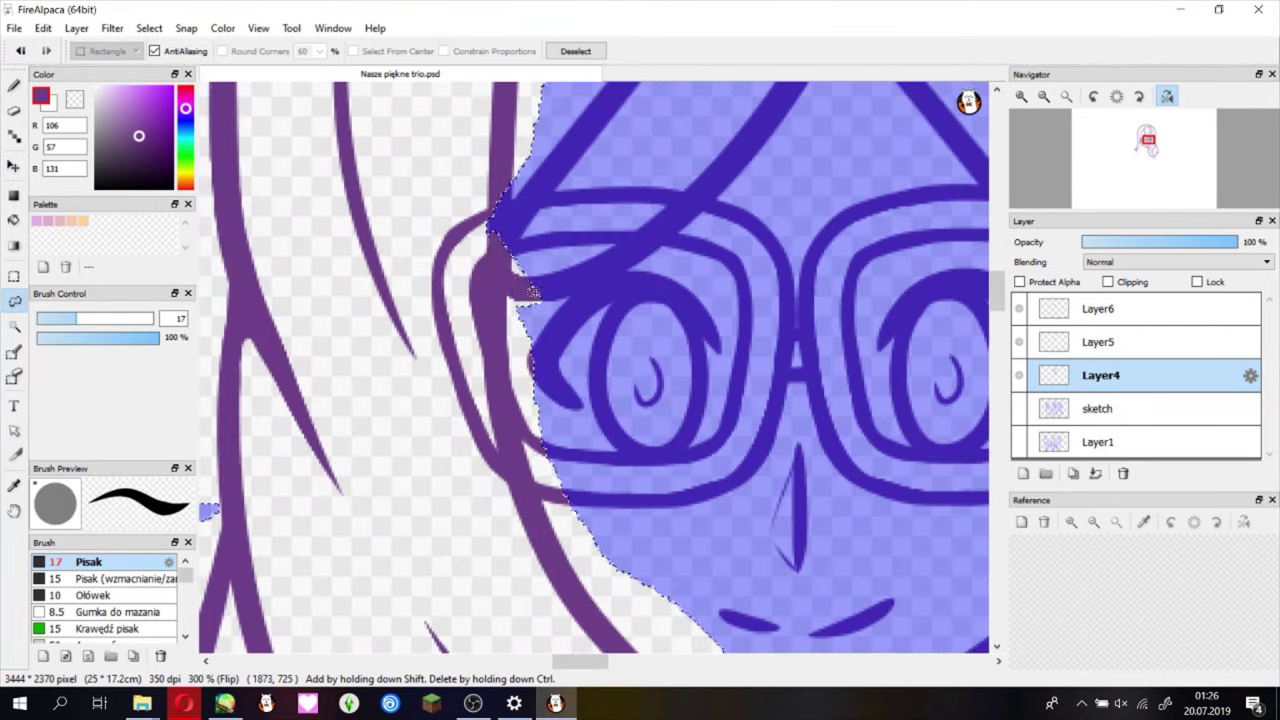
key(ctrl+t)
scroll(512, 202, down, 5)
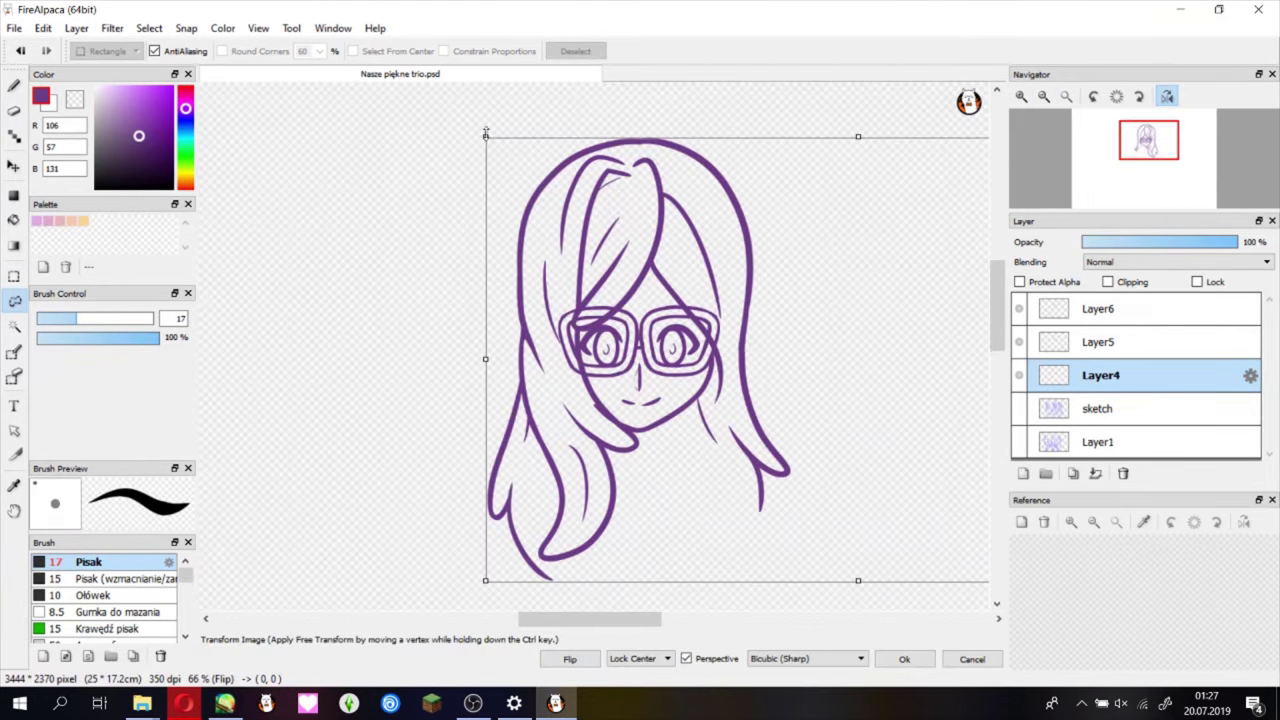
drag(485, 131, 445, 108)
click(902, 659)
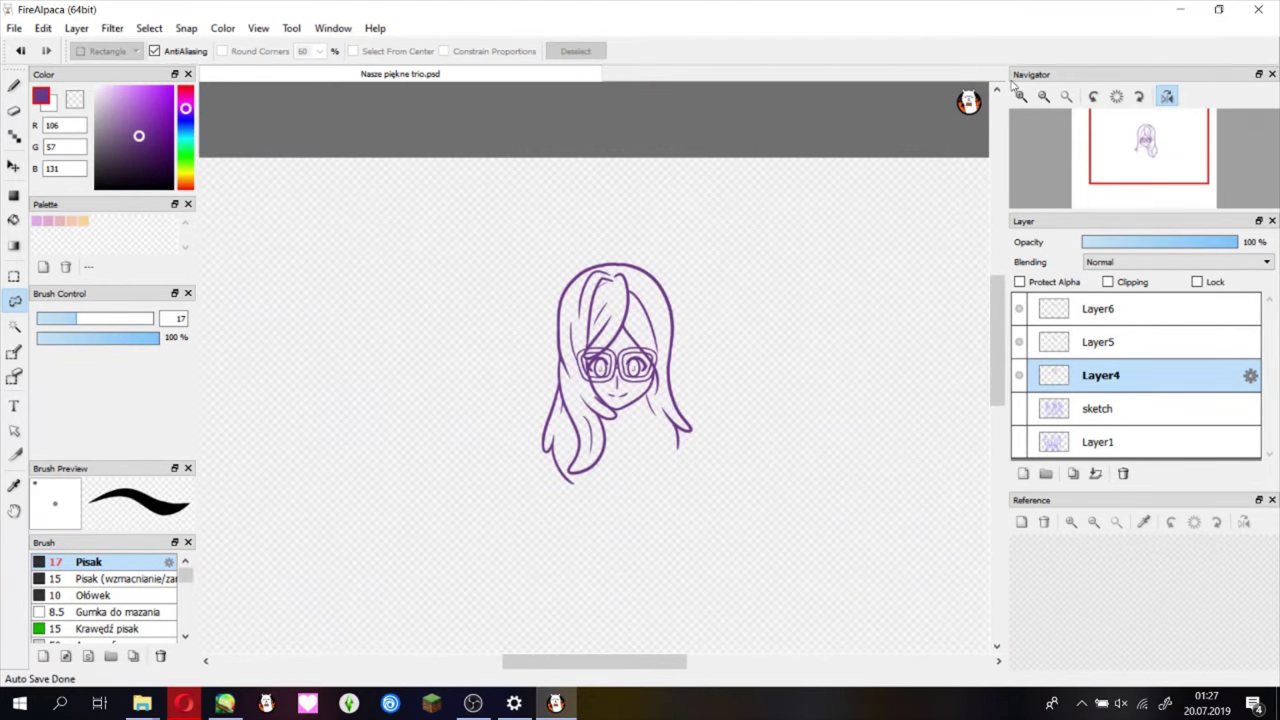
- Erase the parts of the glasses frame and eyes that lie behind the hair strands, working through Layer4 to Layer6
key(b)
scroll(714, 137, up, 3)
scroll(565, 376, down, 1)
key(e)
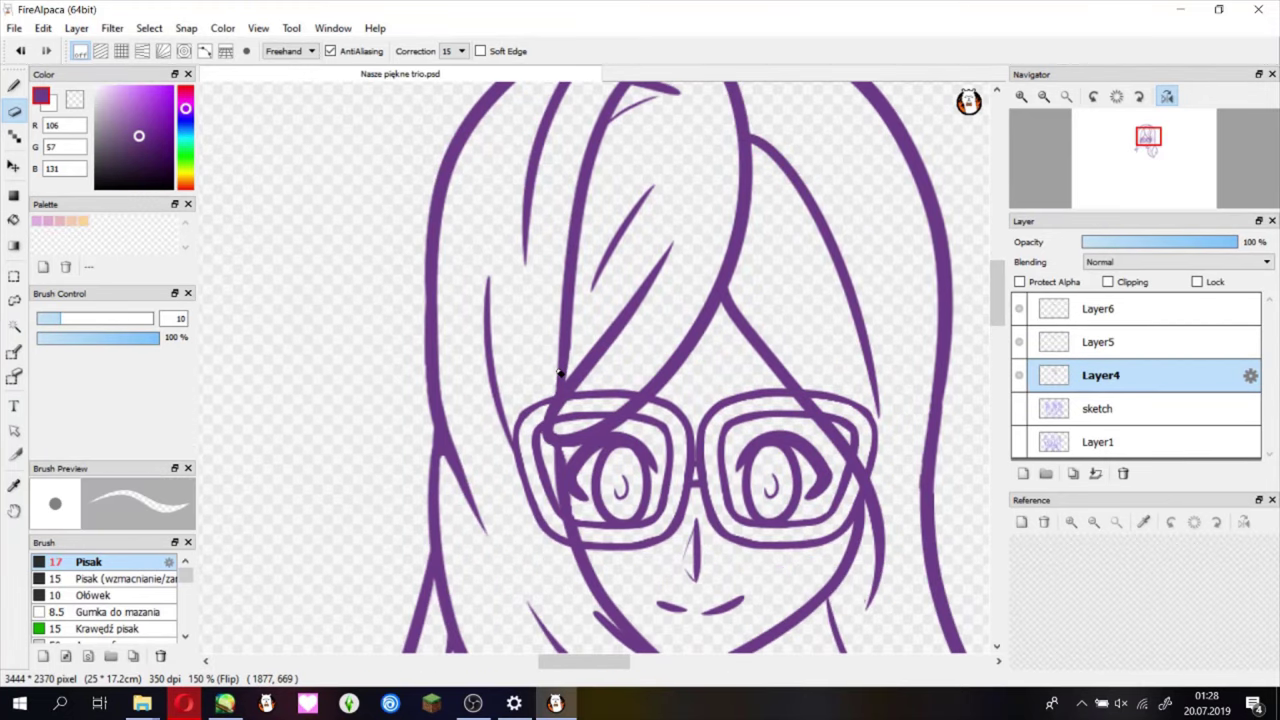
drag(608, 580, 403, 450)
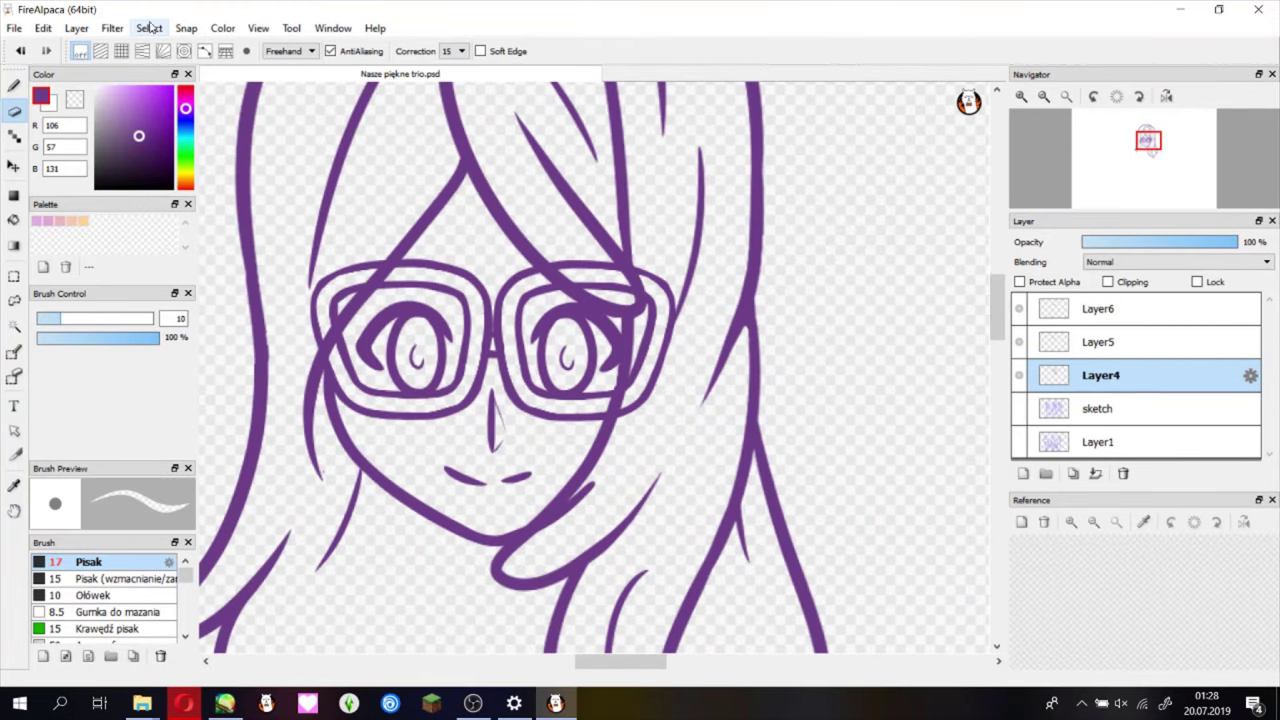
key(Up)
key(Down)
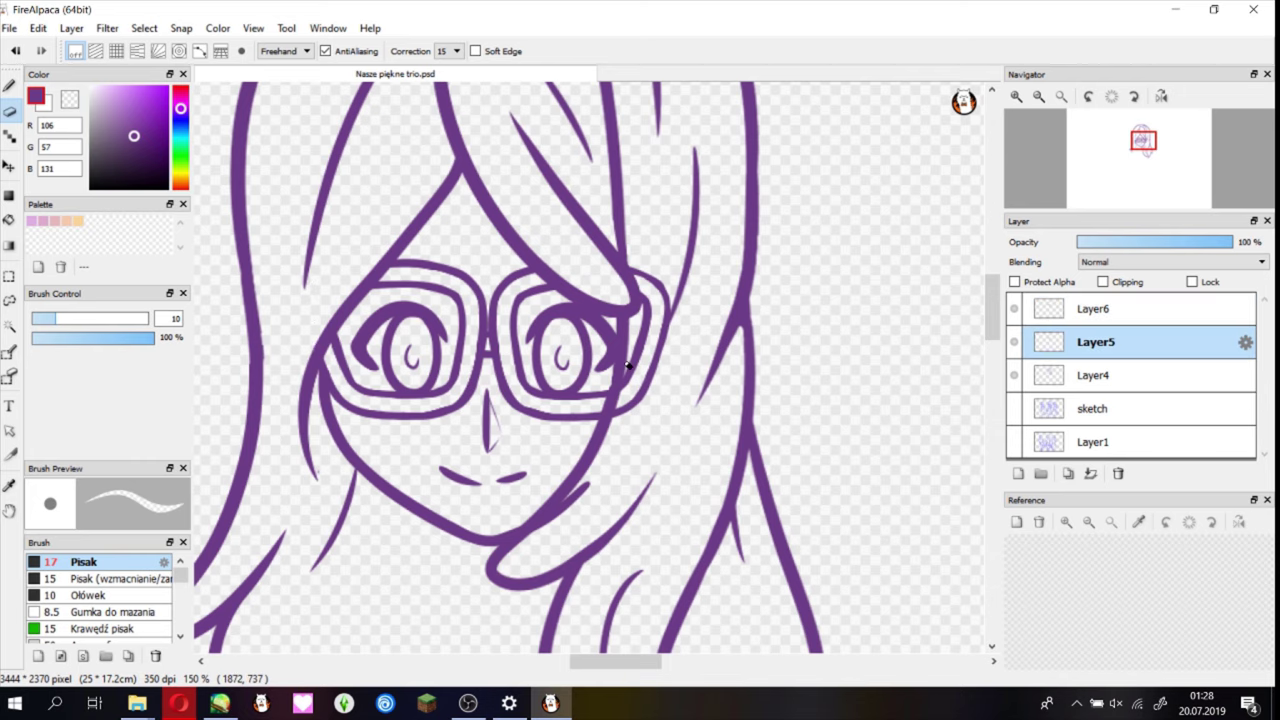
key(Down)
- Merge Layer6 and Layer5 down into Layer4
click(1038, 96)
click(1061, 96)
click(1095, 308)
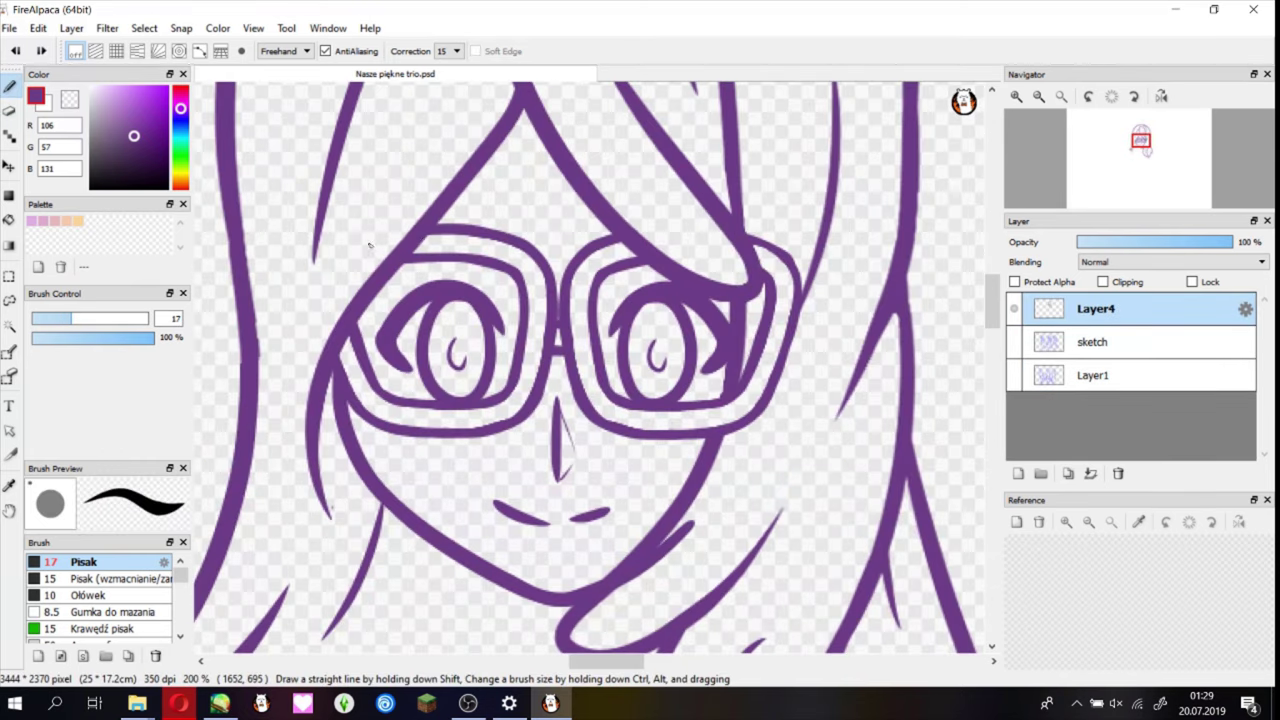
- Draw an eyebrow above each lens at brush size 17 and erase the parts crossing the hair
key(e)
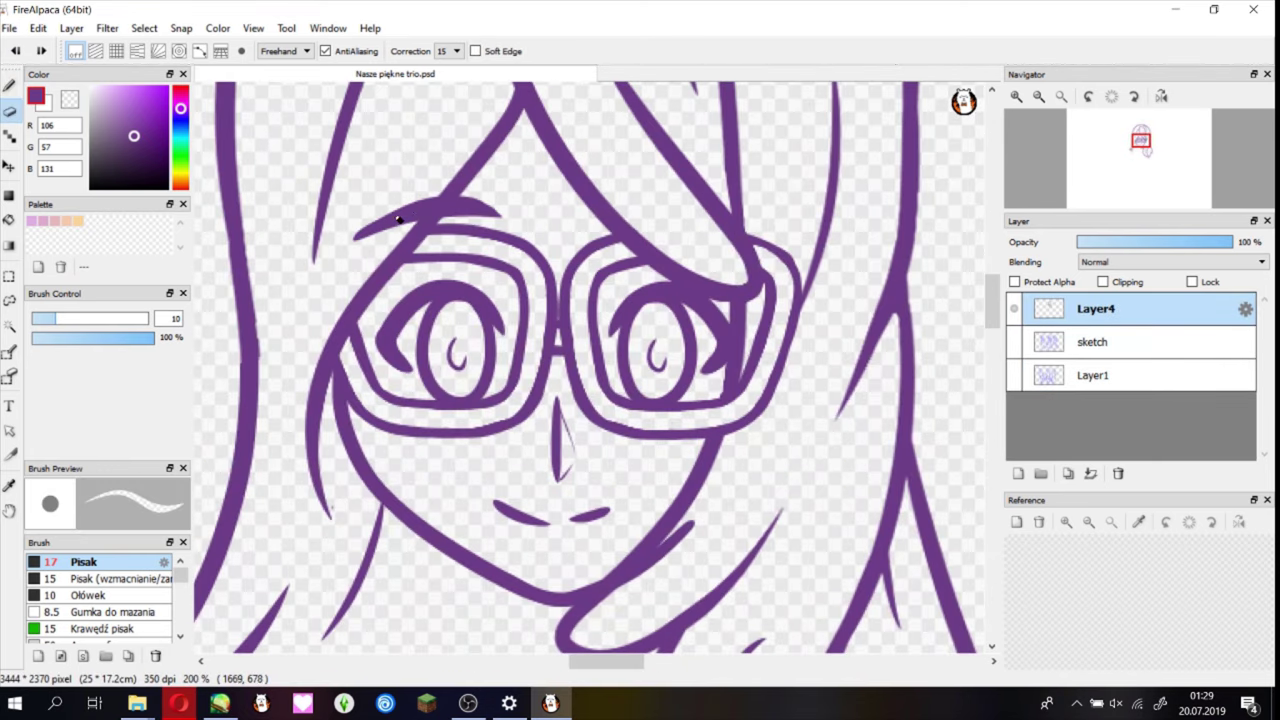
key(b)
mouse_move(728, 242)
mouse_down()
mouse_move(586, 206)
mouse_move(714, 216)
mouse_up()
key(e)
key(ctrl+minus)
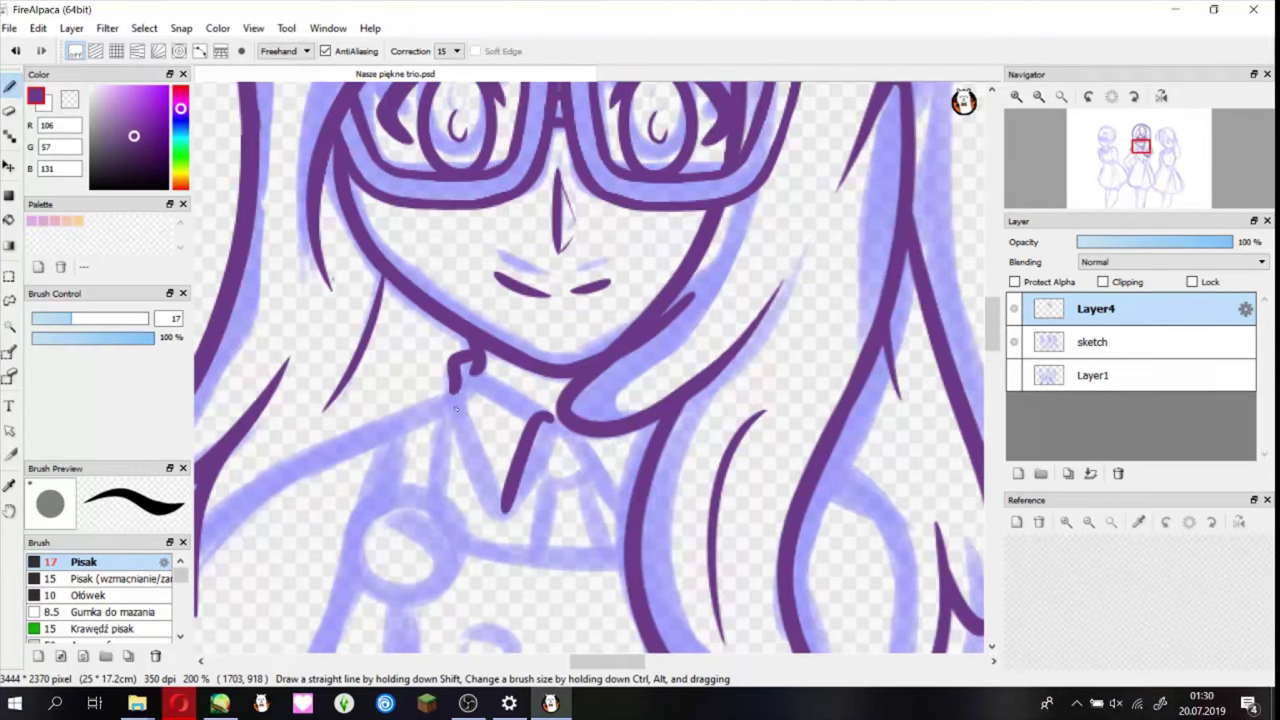
- Ink the pointed collar and the small necktie below the chin along the sketch
drag(552, 408, 450, 385)
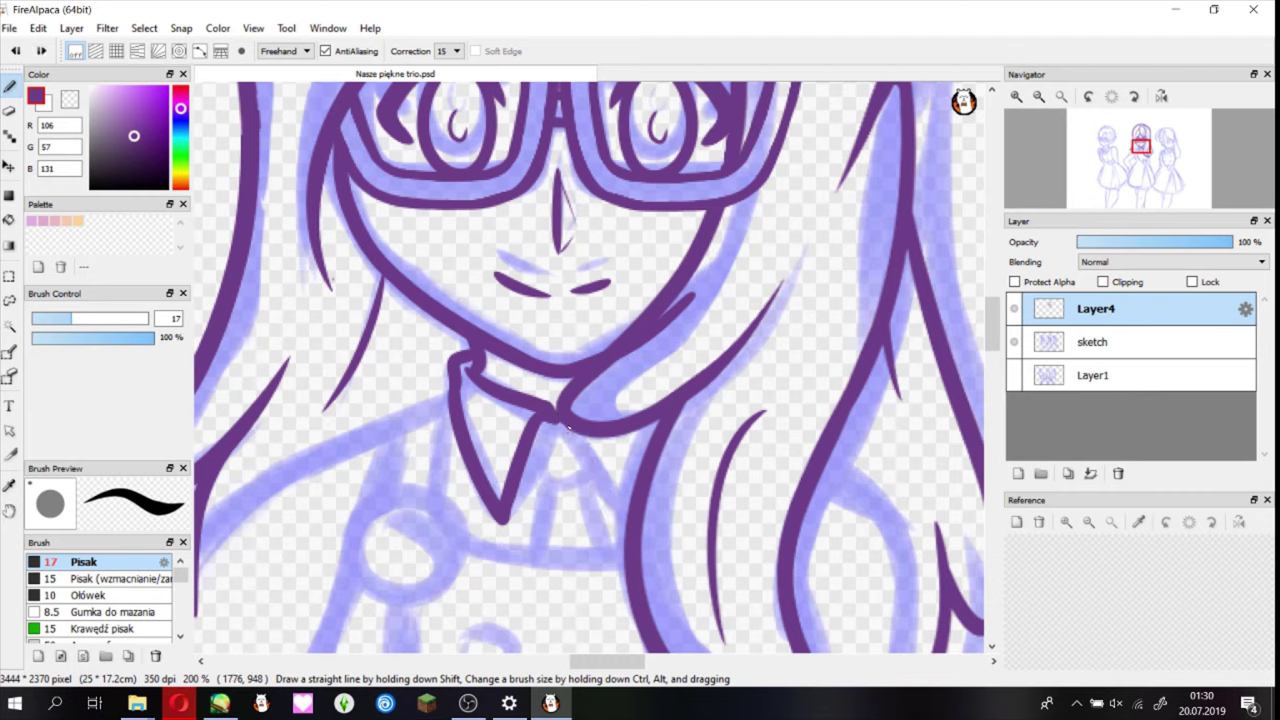
mouse_move(566, 428)
mouse_down()
mouse_move(608, 525)
mouse_move(535, 545)
mouse_up()
scroll(540, 500, down, 5)
- Ink the shoulder line and the shield-shaped badge outline on the chest, undoing and redrawing the strokes that miss
mouse_move(392, 196)
mouse_down()
mouse_move(380, 245)
mouse_move(405, 232)
mouse_move(412, 343)
mouse_up()
key(ctrl+z)
key(ctrl+z)
key(ctrl+z)
drag(375, 240, 412, 345)
key(e)
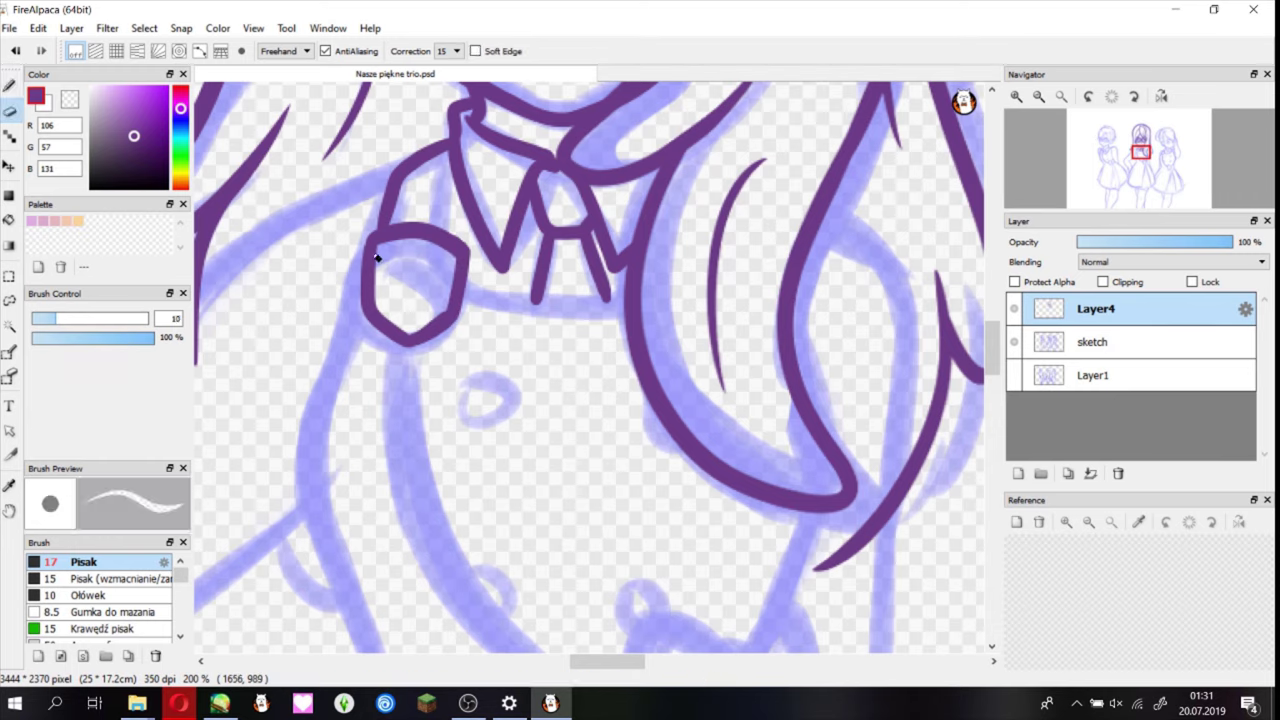
- Decorate the badge with a beaded top edge, an X and small wavy lines, and ink the neckline below the tie
key(b)
mouse_move(374, 235)
mouse_down()
mouse_move(427, 222)
mouse_move(464, 246)
mouse_move(433, 228)
mouse_move(378, 235)
mouse_move(422, 290)
mouse_up()
key(e)
key(b)
mouse_move(422, 260)
mouse_down()
mouse_move(396, 290)
mouse_move(392, 272)
mouse_up()
mouse_move(424, 272)
mouse_down()
mouse_move(436, 272)
mouse_move(414, 306)
mouse_up()
drag(416, 306, 432, 306)
scroll(965, 342, down, 3)
scroll(965, 342, up, 3)
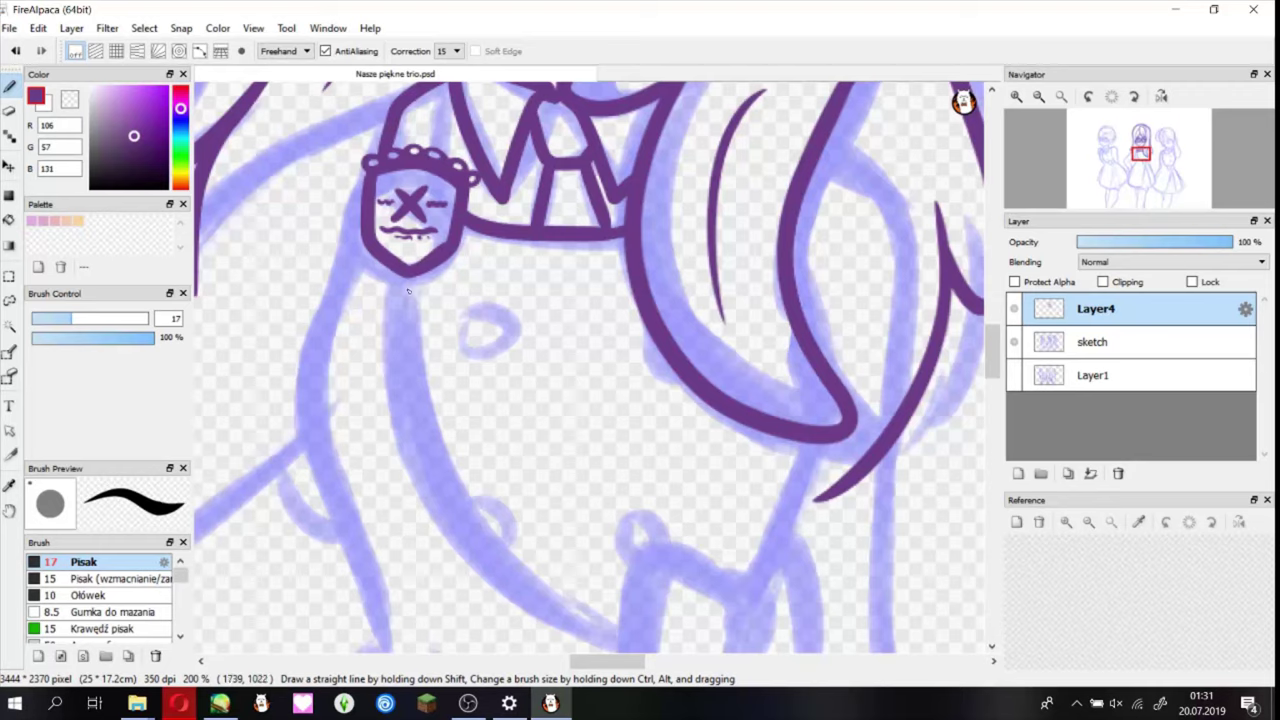
- Draw a chain of small twisted links hanging from the badge and curving down across the bodice
scroll(600, 234, down, 3)
mouse_move(428, 193)
mouse_down()
mouse_move(435, 272)
mouse_move(412, 218)
mouse_up()
key(ctrl+z)
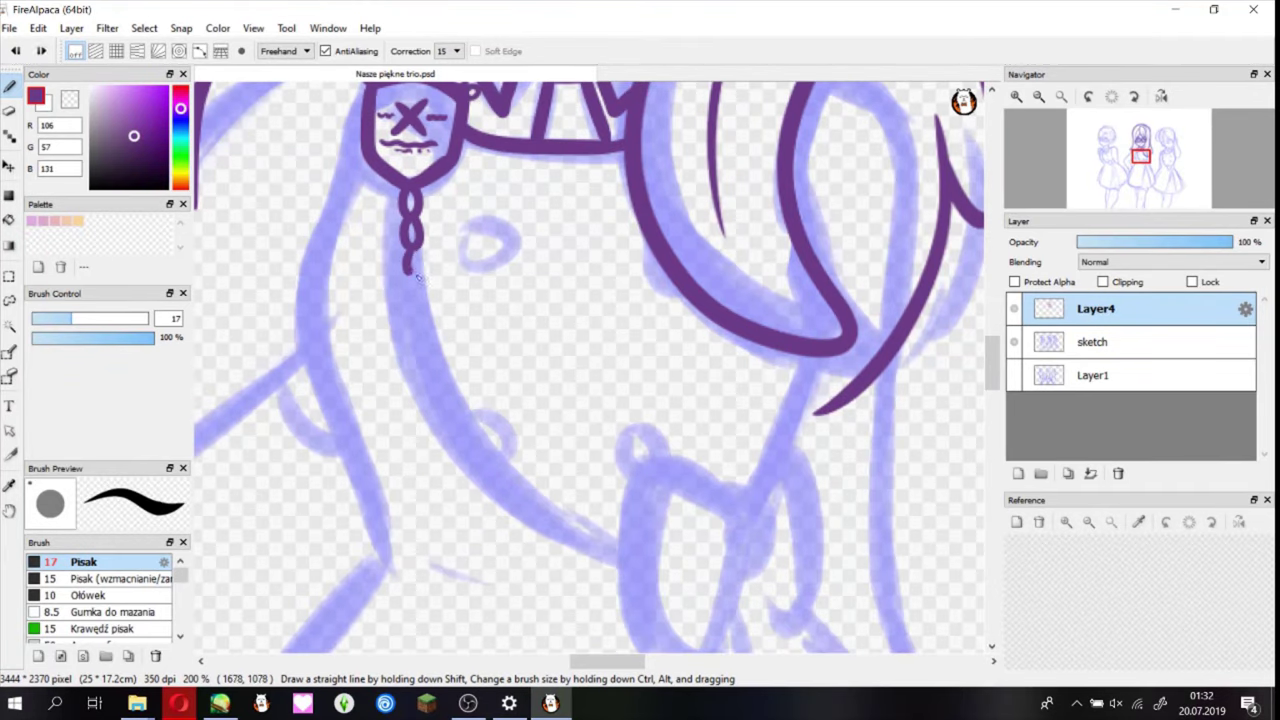
scroll(418, 277, down, 5)
scroll(539, 277, up, 4)
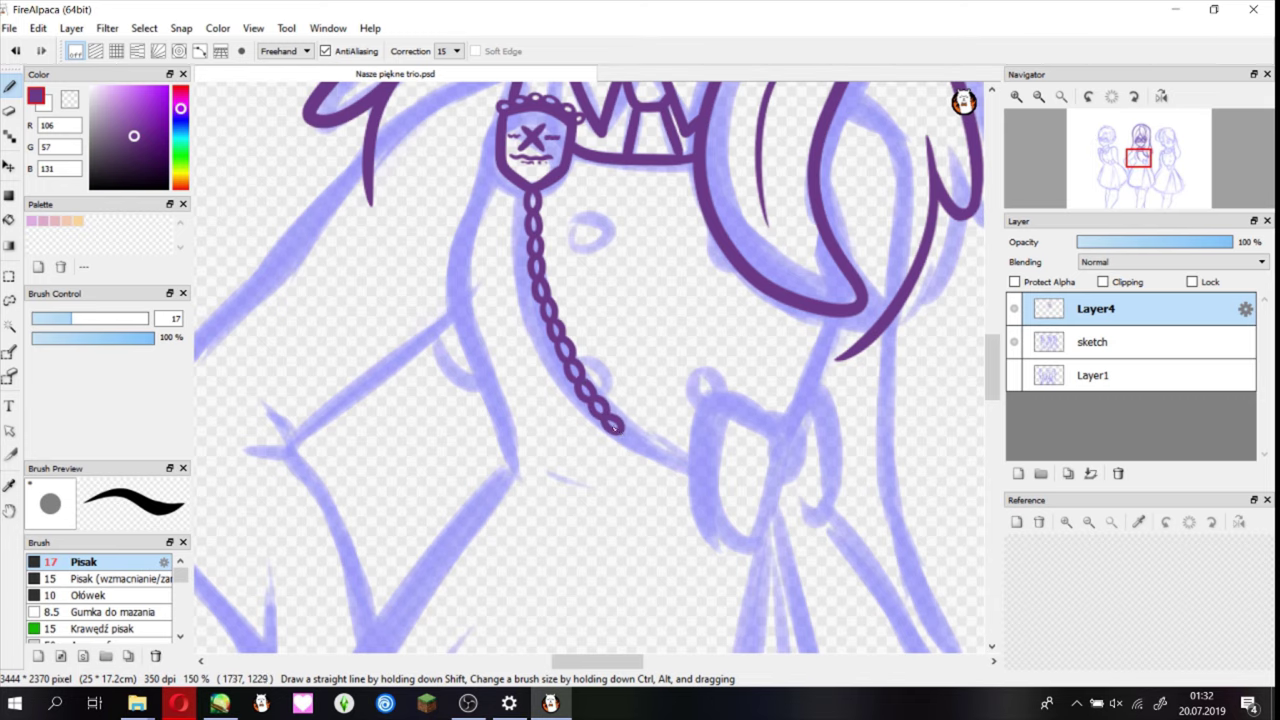
- Finish the chain down to the waist and ink the bow with its two loops and centre knot
scroll(700, 340, down, 3)
mouse_move(768, 312)
mouse_down()
mouse_move(777, 360)
mouse_move(765, 405)
mouse_up()
mouse_move(758, 333)
mouse_down()
mouse_move(776, 333)
mouse_move(832, 385)
mouse_up()
drag(798, 366, 813, 388)
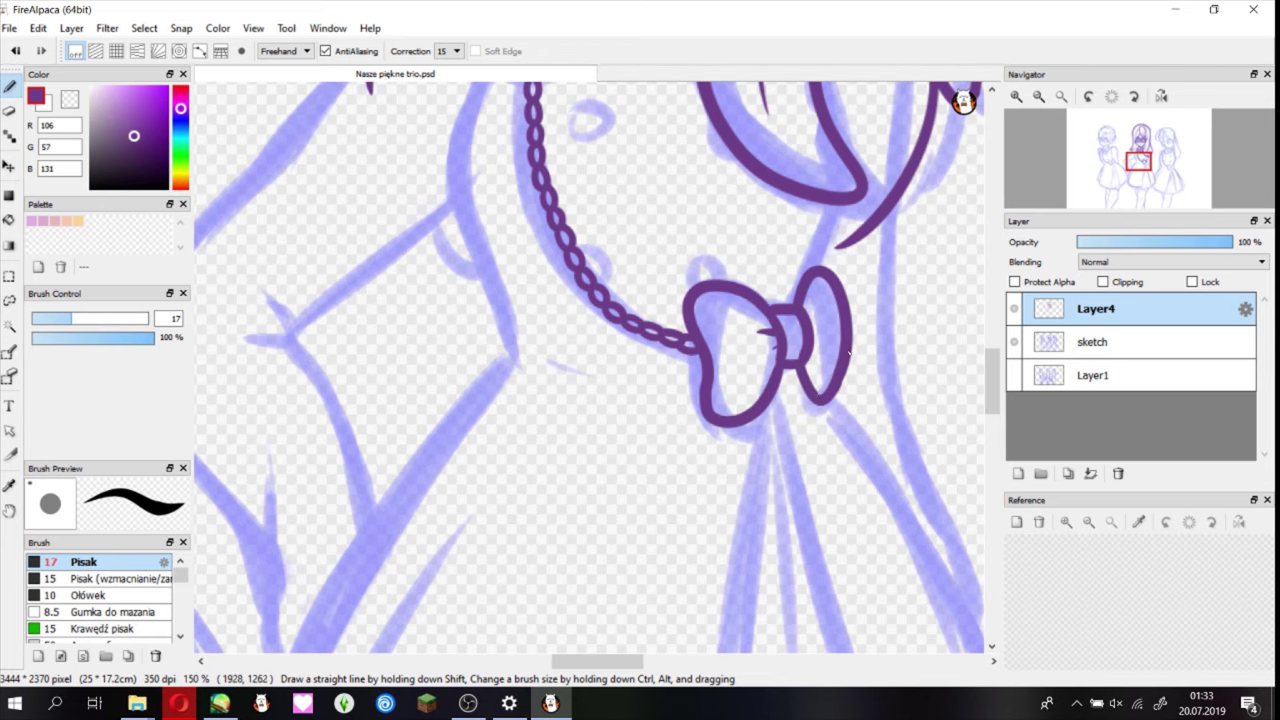
- Ink the bodice's side edge and the short crease at the waist
scroll(849, 352, down, 4)
scroll(849, 352, up, 3)
mouse_move(511, 327)
mouse_down()
mouse_move(548, 400)
mouse_move(548, 220)
mouse_move(550, 260)
mouse_up()
scroll(550, 260, down, 3)
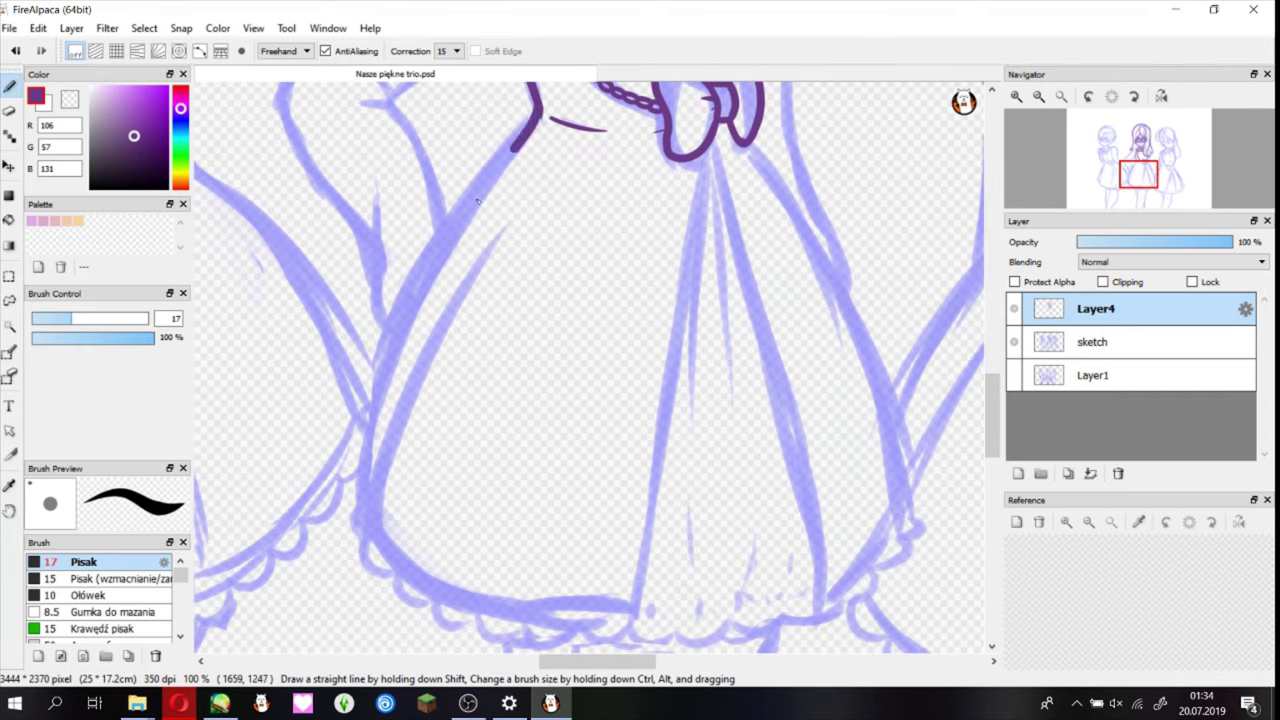
- Ink the skirt's left edge, inner fold and curved front hem, and erase the overshooting line ends
drag(535, 95, 340, 565)
drag(342, 452, 385, 505)
drag(515, 222, 350, 602)
drag(358, 520, 633, 608)
key(e)
drag(384, 508, 347, 481)
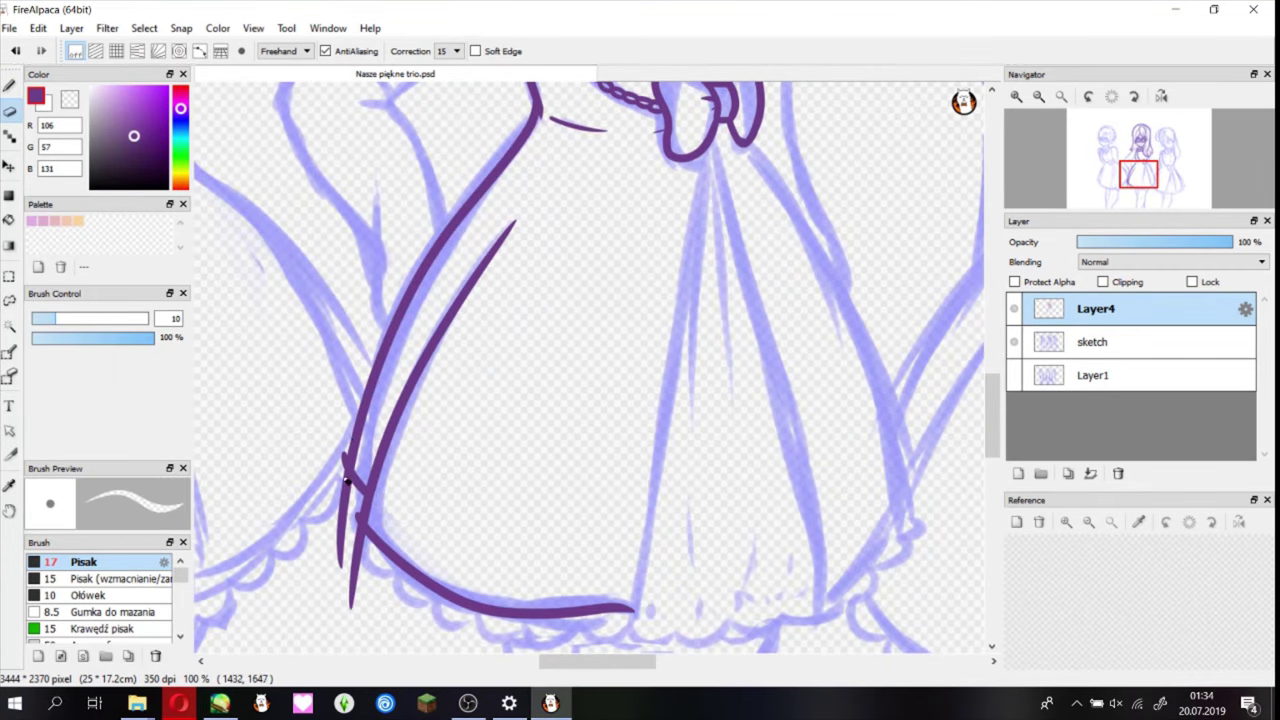
drag(358, 537, 351, 605)
key(b)
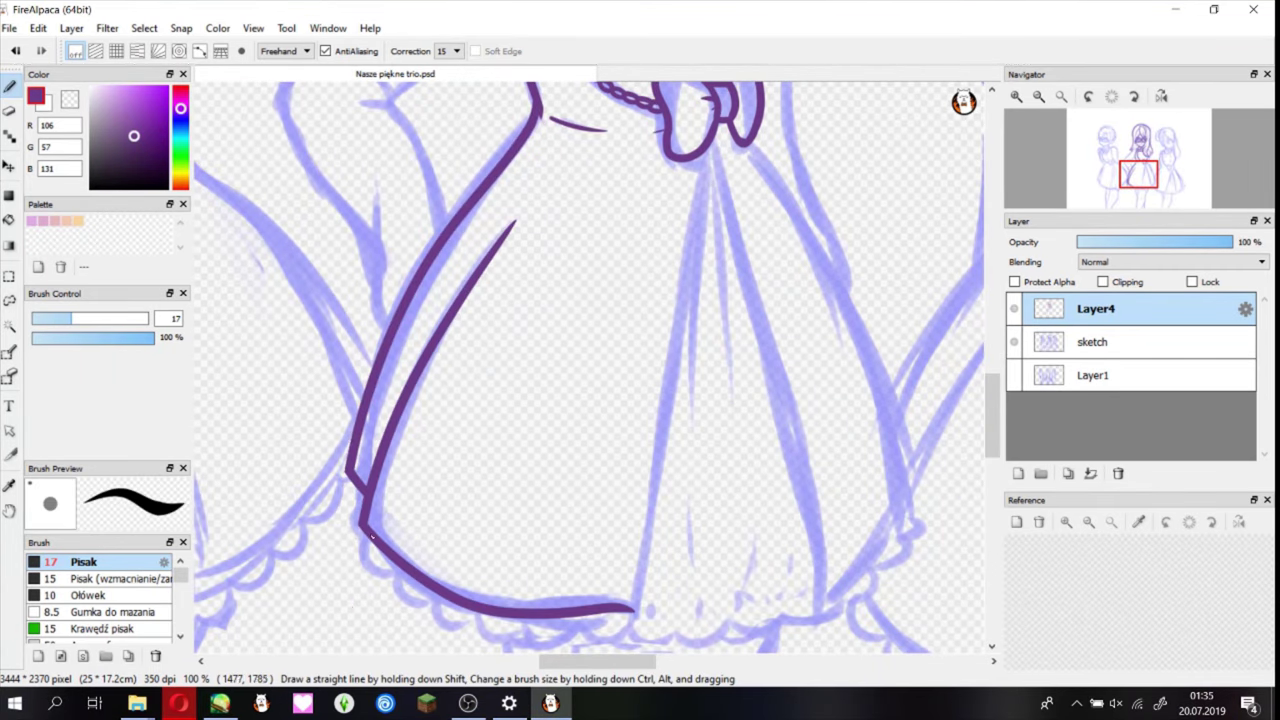
- Ink the skirt's centre panel lines, right edge and right hem below the bow, and erase the overshooting ends
mouse_move(718, 125)
mouse_down()
mouse_move(605, 650)
mouse_move(828, 612)
mouse_move(908, 558)
mouse_up()
drag(906, 470, 880, 532)
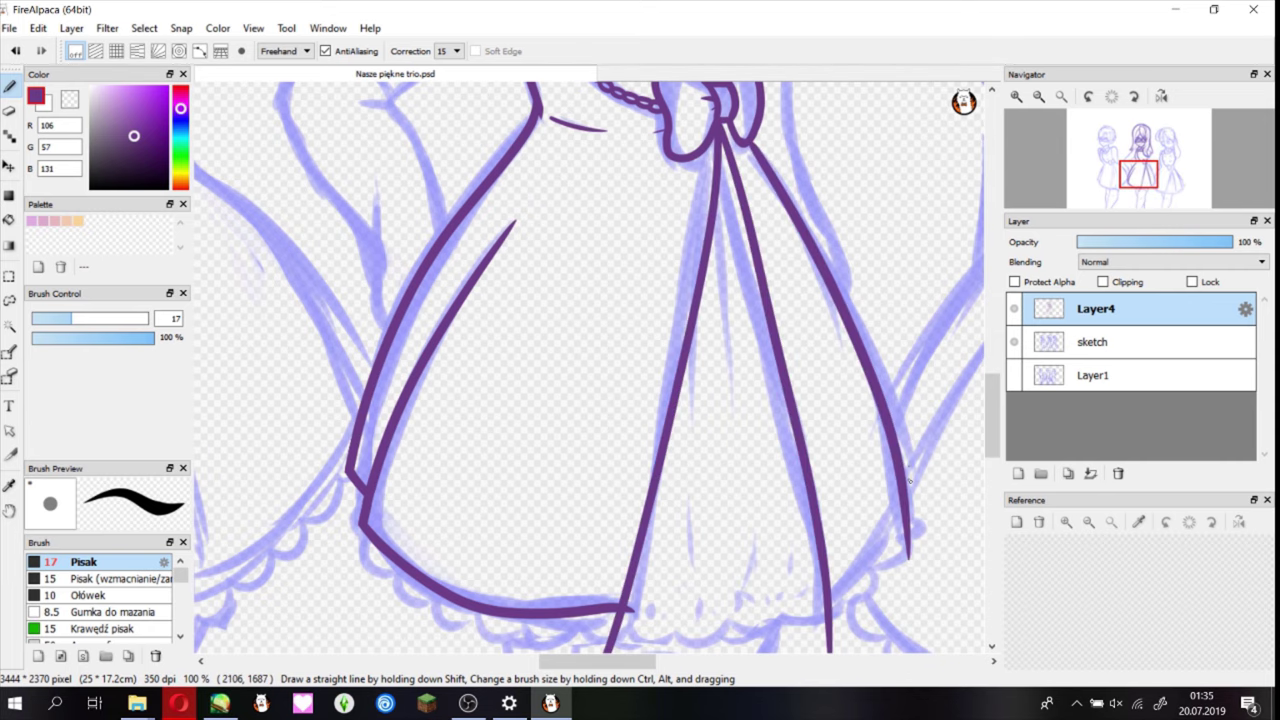
scroll(909, 482, down, 4)
key(e)
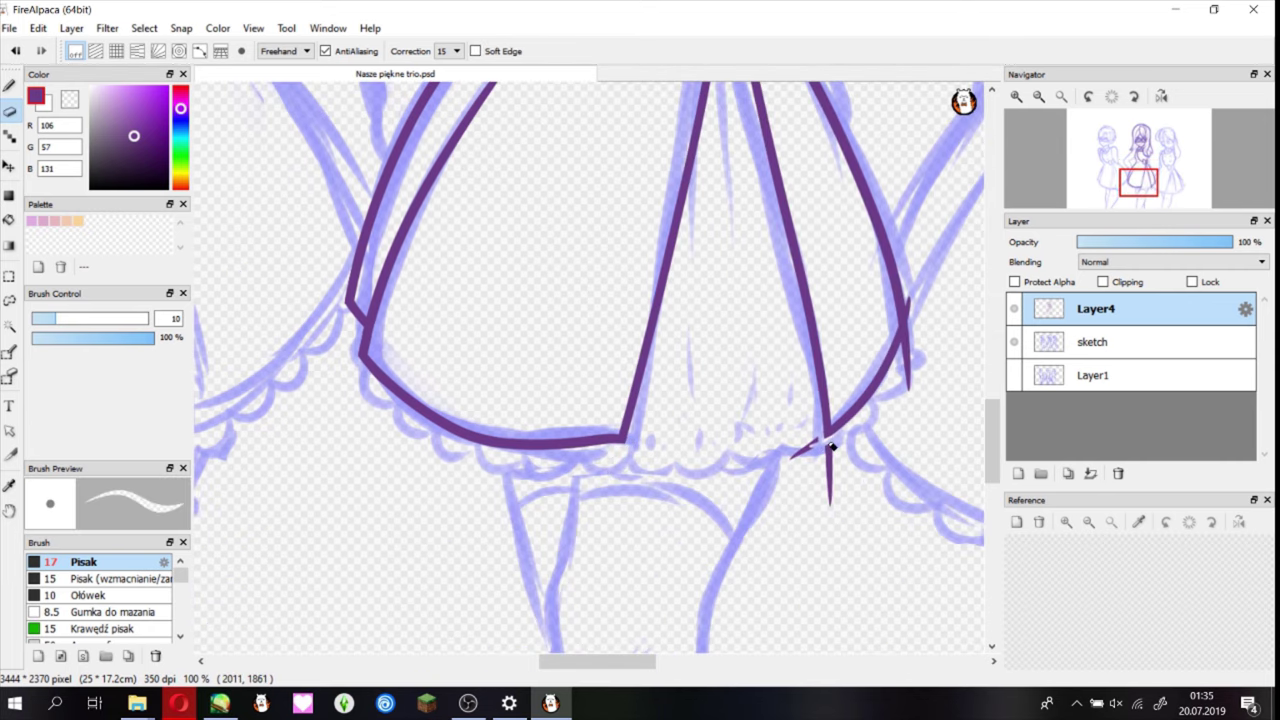
key(b)
scroll(905, 364, up, 3)
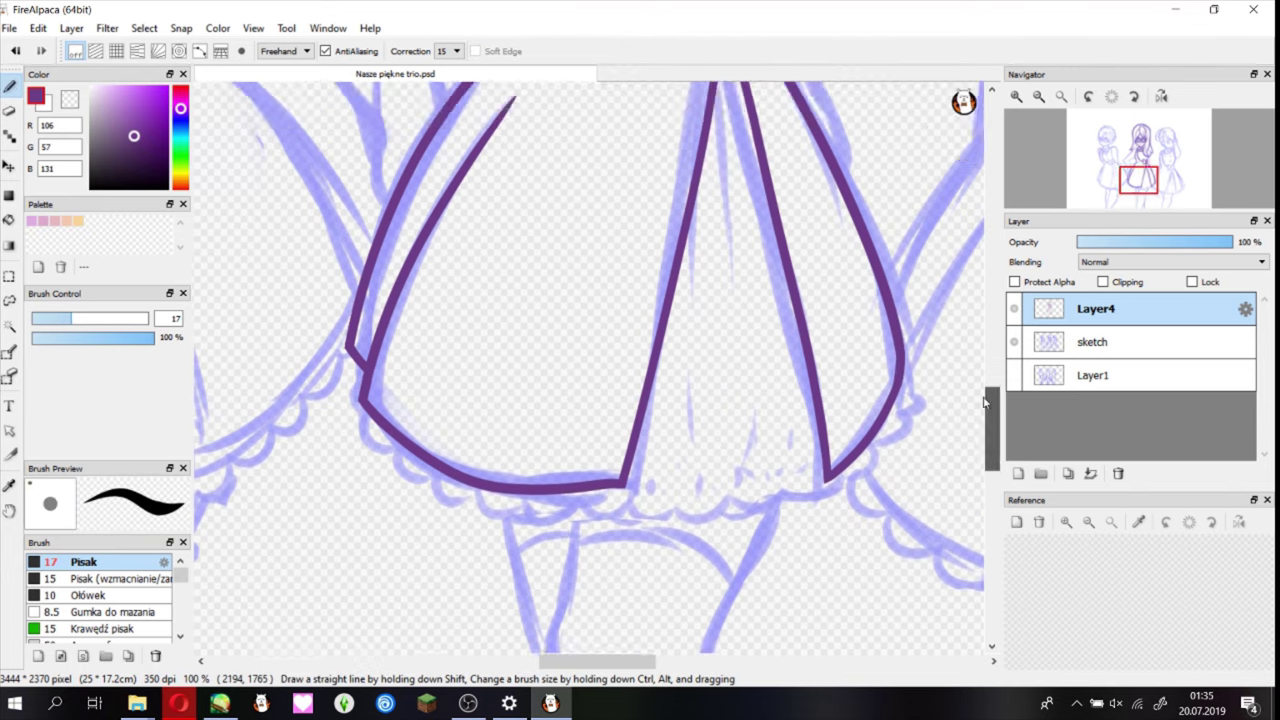
- Draw the folds in the skirt's centre panel and a scalloped lace trim along the whole hem
drag(720, 122, 737, 358)
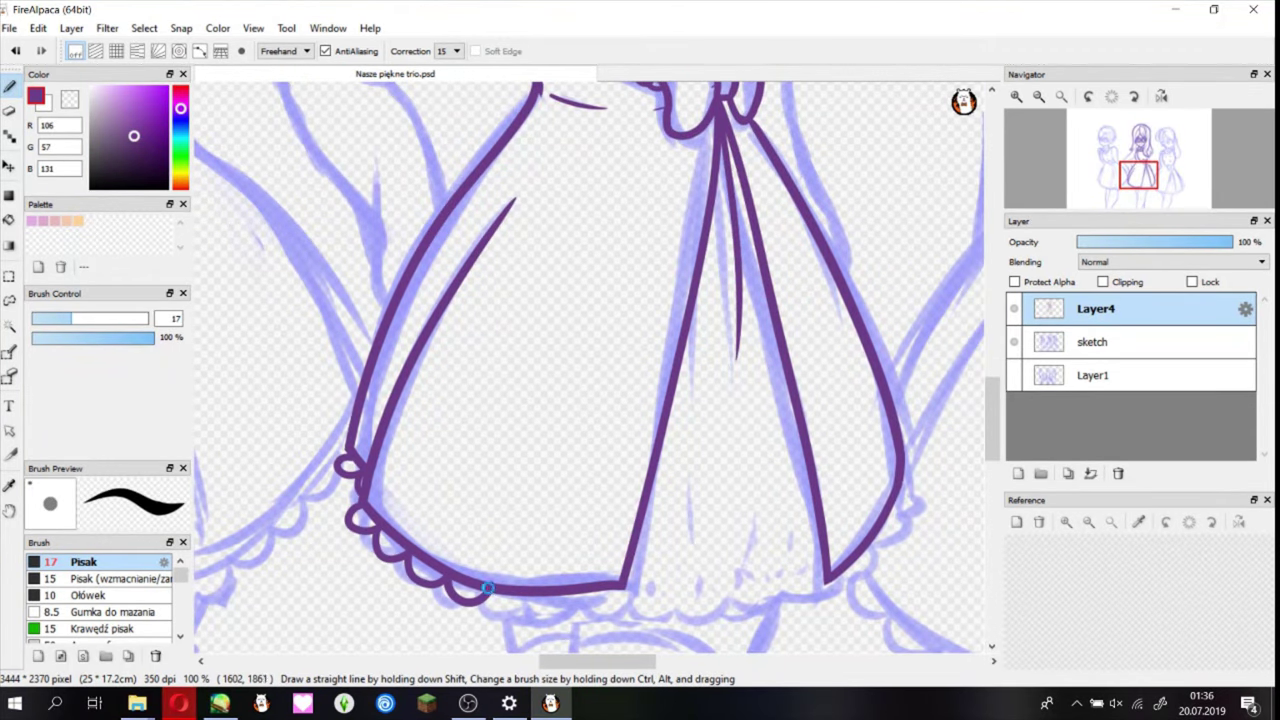
drag(677, 607, 488, 592)
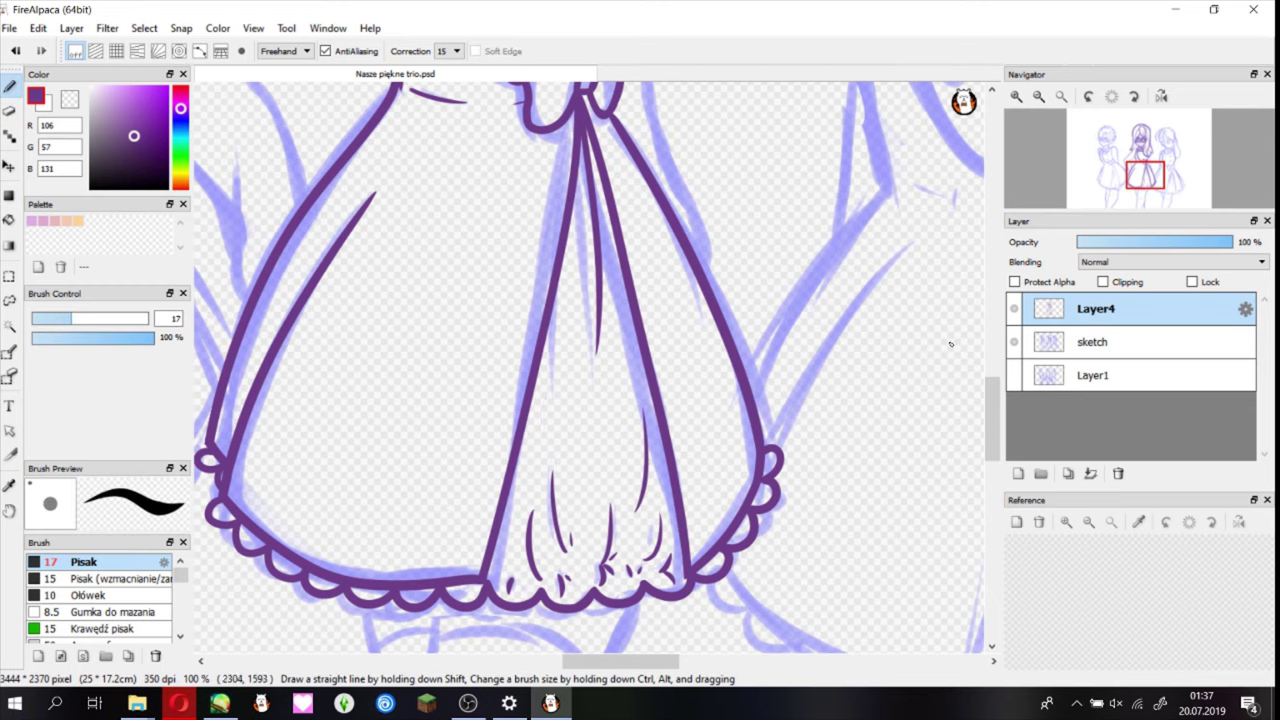
scroll(635, 430, down, 3)
scroll(614, 446, up, 3)
scroll(612, 446, down, 3)
- Hide the sketch, mirror the view, and refine the skirt's side edge below the waist with the eraser
key(h)
scroll(600, 400, up, 2)
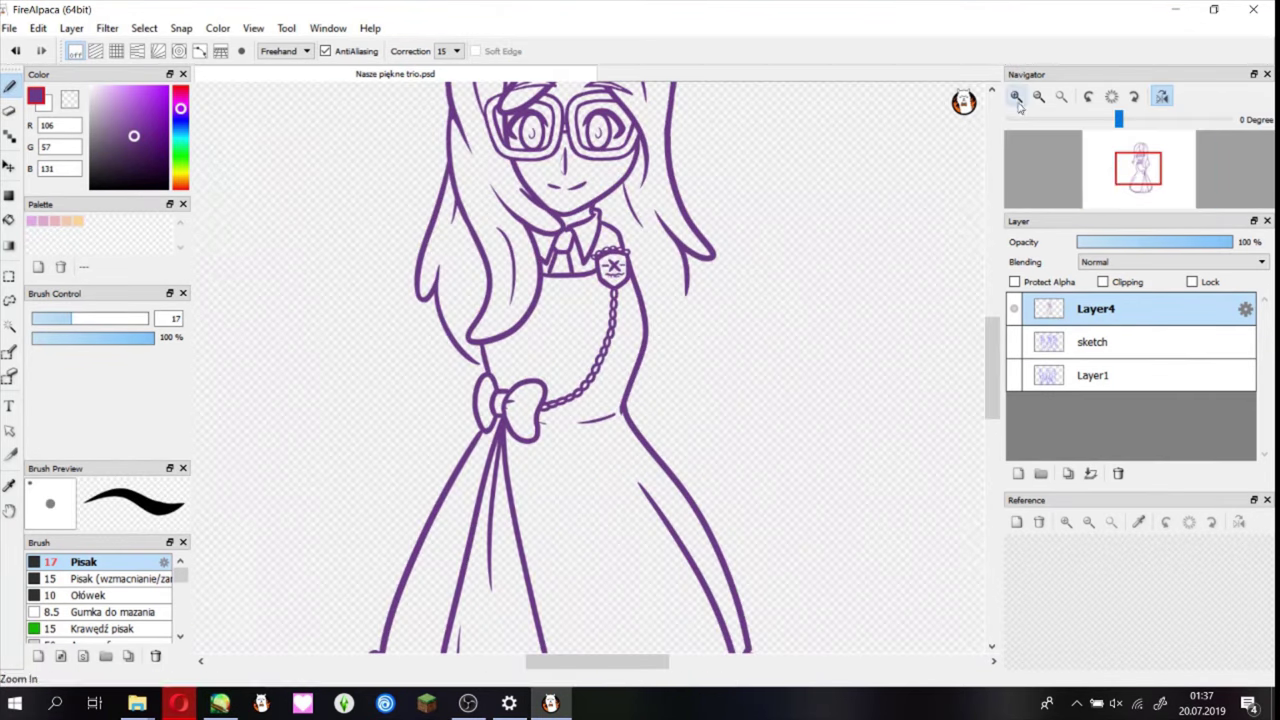
drag(600, 500, 573, 301)
key(e)
drag(626, 394, 648, 420)
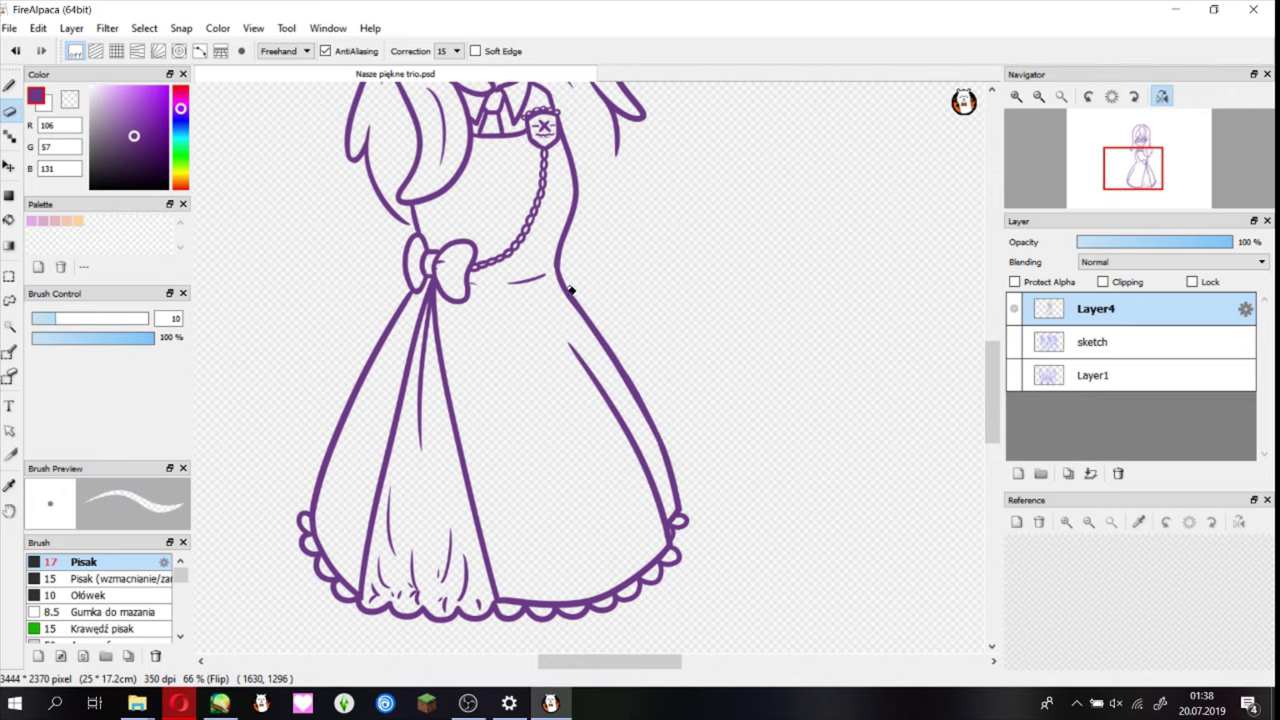
drag(571, 290, 631, 377)
scroll(607, 323, down, 3)
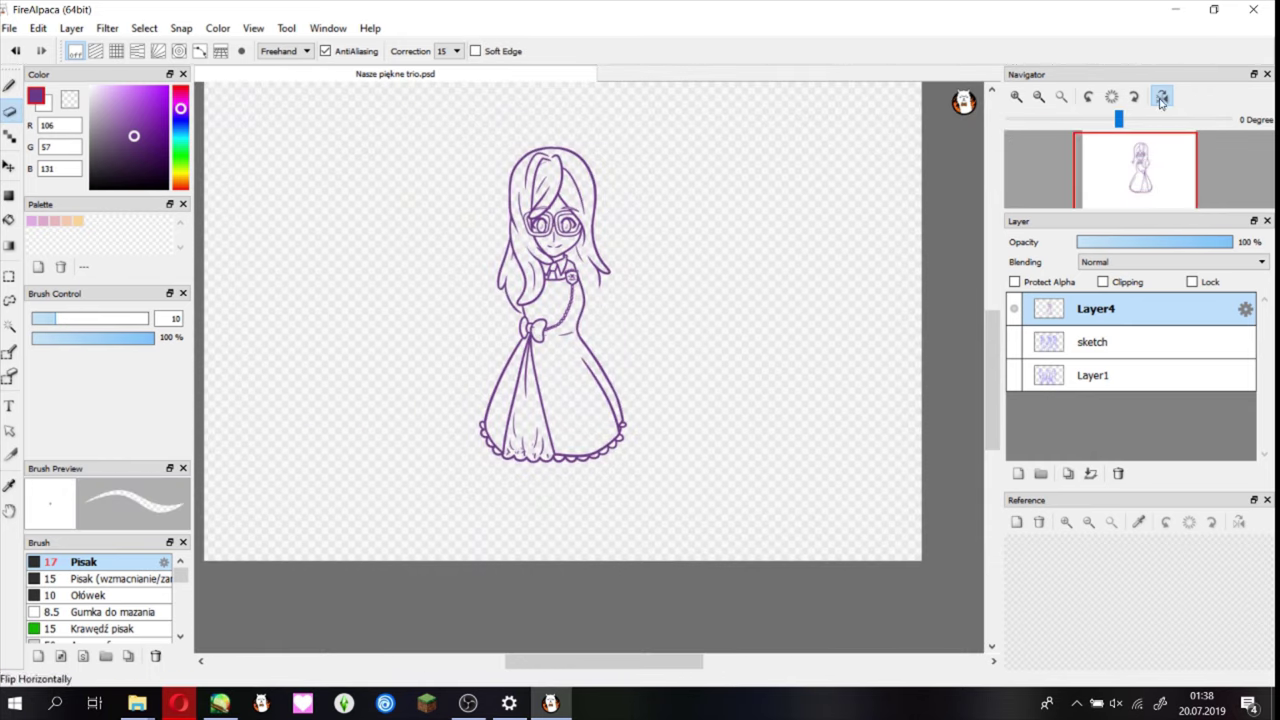
scroll(1115, 133, up, 3)
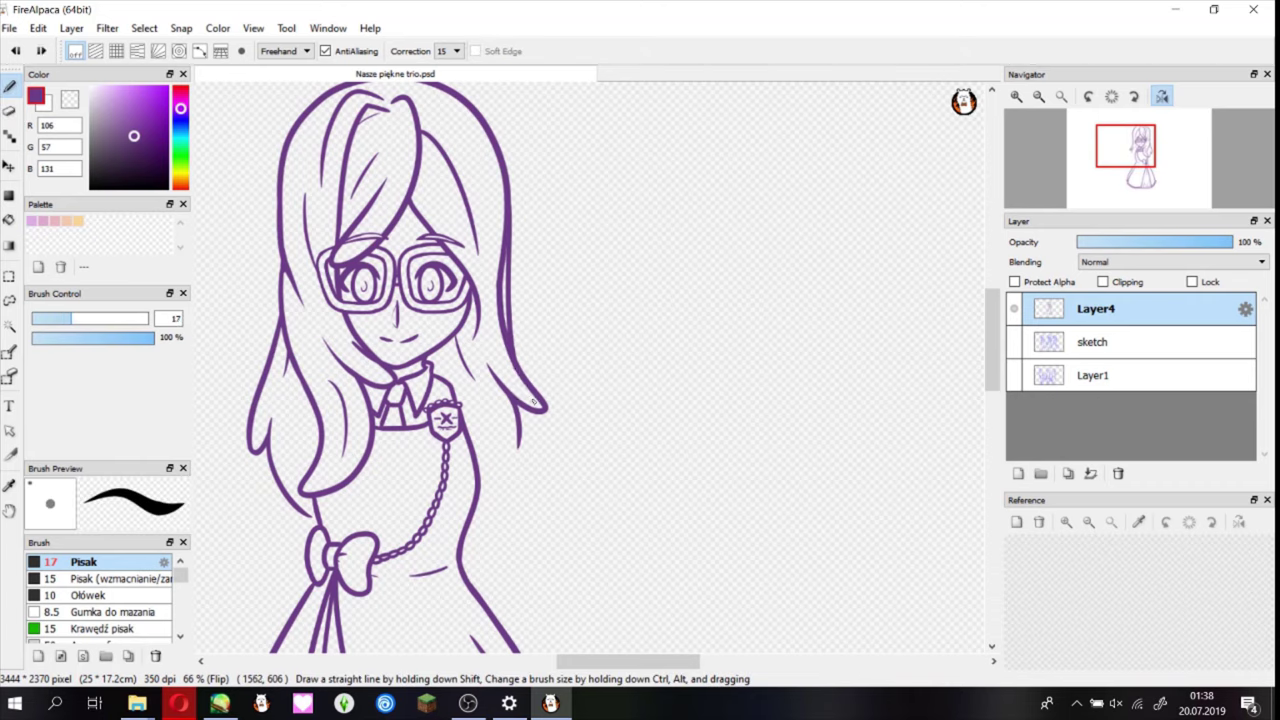
- Select the long hair along the side of the middle figure's head and adjust its placement with Transform
key(m)
drag(396, 85, 612, 505)
key(ctrl+t)
drag(620, 265, 517, 329)
key(Return)
key(b)
scroll(1035, 114, down, 3)
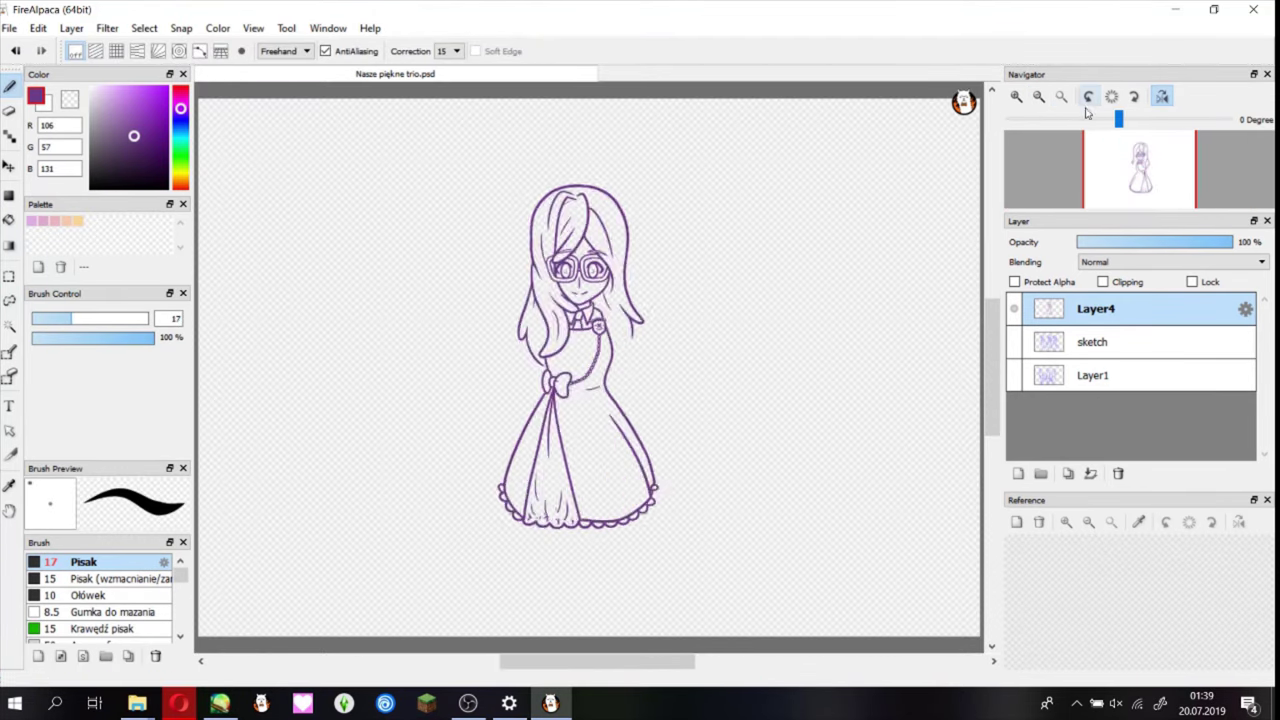
- Unmirror the view, show the sketch again and ink the four round buttons on the middle figure's bodice
scroll(548, 186, up, 5)
drag(548, 186, 552, 160)
drag(740, 145, 736, 178)
drag(590, 358, 588, 360)
drag(770, 352, 765, 354)
key(ctrl+z)
scroll(721, 307, down, 2)
scroll(600, 350, left, 1)
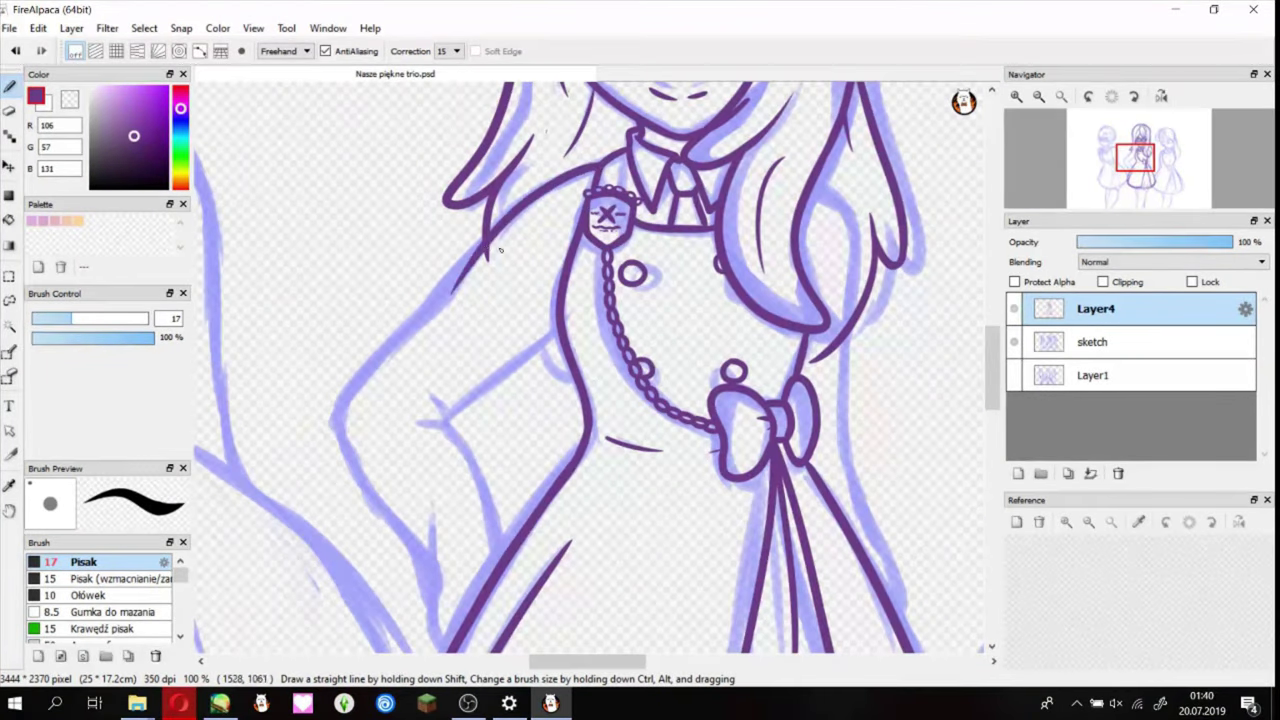
- Ink the middle figure's bent arm from the shoulder over the elbow to the hip, including the sleeve folds
mouse_move(486, 252)
mouse_down()
mouse_move(340, 420)
mouse_move(418, 568)
mouse_up()
scroll(490, 434, down, 2)
drag(444, 406, 440, 550)
drag(428, 326, 464, 294)
mouse_move(568, 222)
mouse_down()
mouse_move(446, 306)
mouse_move(512, 428)
mouse_up()
scroll(512, 428, up, 3)
scroll(512, 428, right, 3)
scroll(357, 242, down, 1)
- Ink the fingers at the waist and the other arm hanging beside the bow, and erase the overshooting ends
key(e)
key(b)
drag(425, 342, 398, 384)
mouse_move(676, 170)
mouse_down()
mouse_move(713, 203)
mouse_move(776, 606)
mouse_up()
key(e)
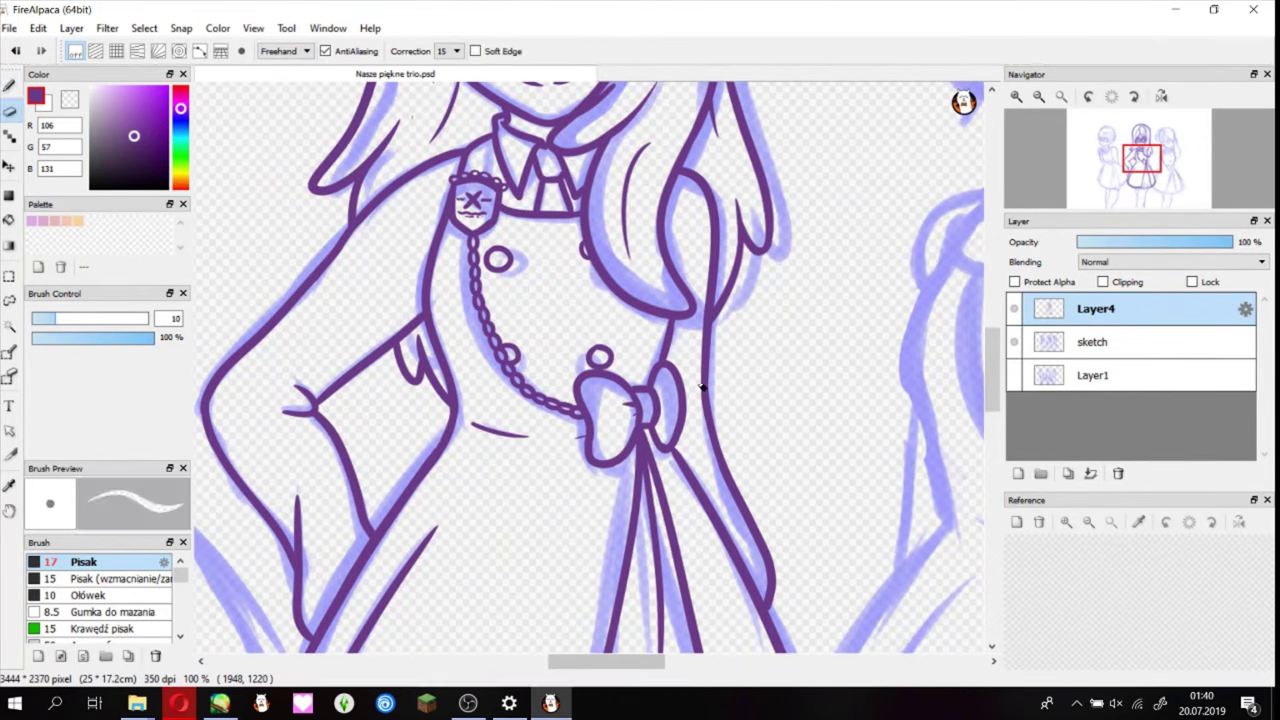
key(b)
- Ink the front leg's left outline, the knee mark and the upper thigh line below the middle figure's skirt hem
scroll(600, 400, up, 1)
key(ctrl+minus)
key(ctrl+minus)
key(ctrl+minus)
key(ctrl+plus)
key(ctrl+plus)
key(ctrl+plus)
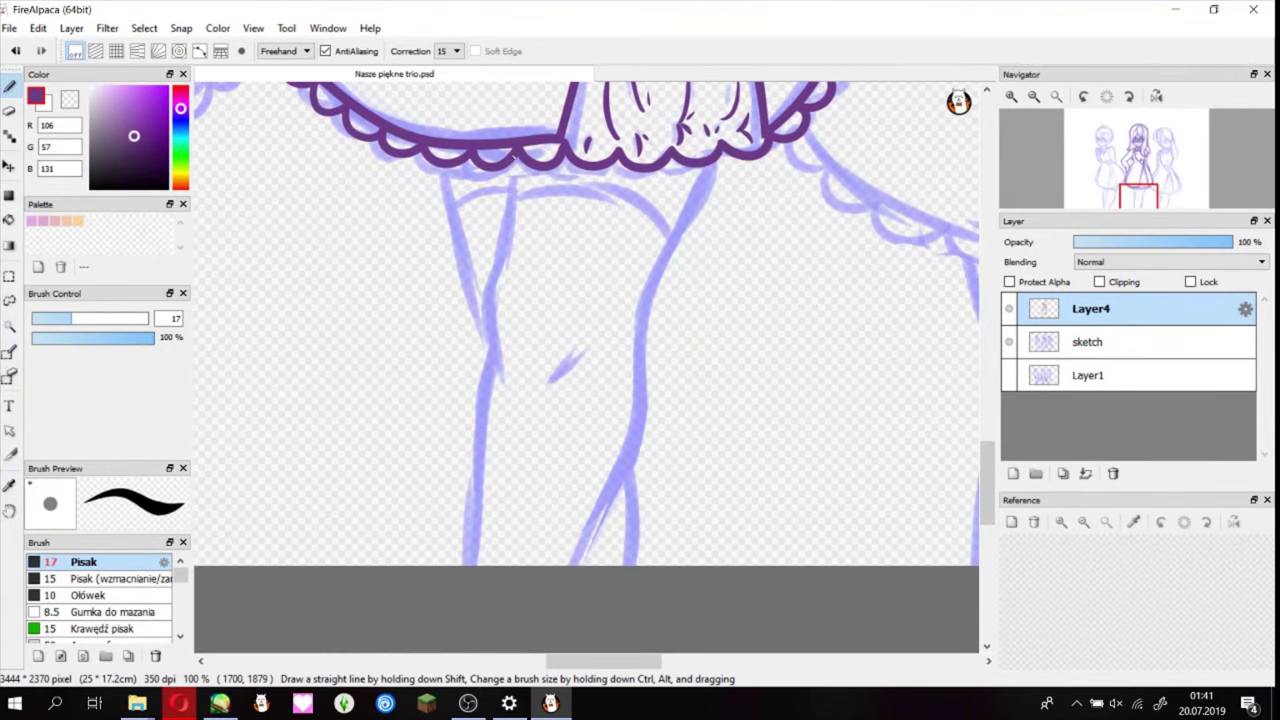
mouse_move(512, 160)
mouse_down()
mouse_move(502, 385)
mouse_move(552, 378)
mouse_move(470, 566)
mouse_up()
drag(670, 242, 725, 160)
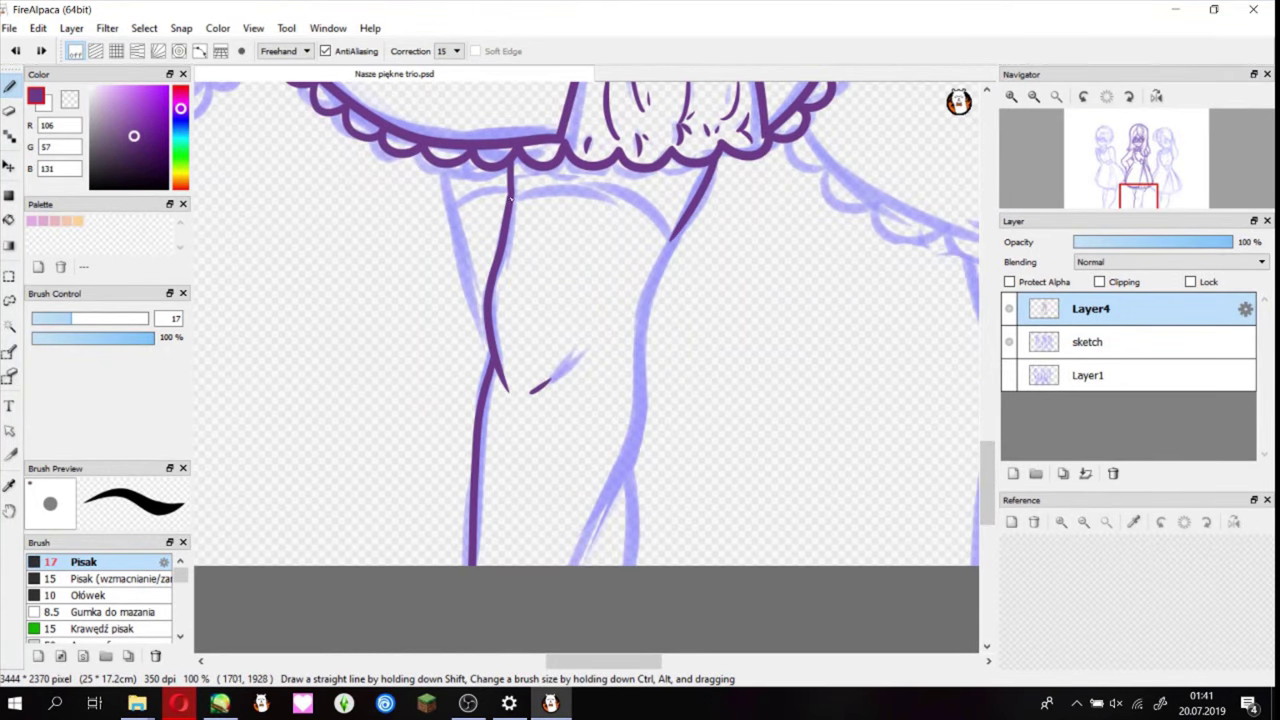
- Ink the curved stocking tops, the front leg's right edge and the back leg's outline, and trim the overshooting ends
mouse_move(512, 190)
mouse_down()
mouse_move(670, 238)
mouse_move(632, 465)
mouse_move(556, 566)
mouse_up()
key(e)
click(678, 238)
key(b)
key(e)
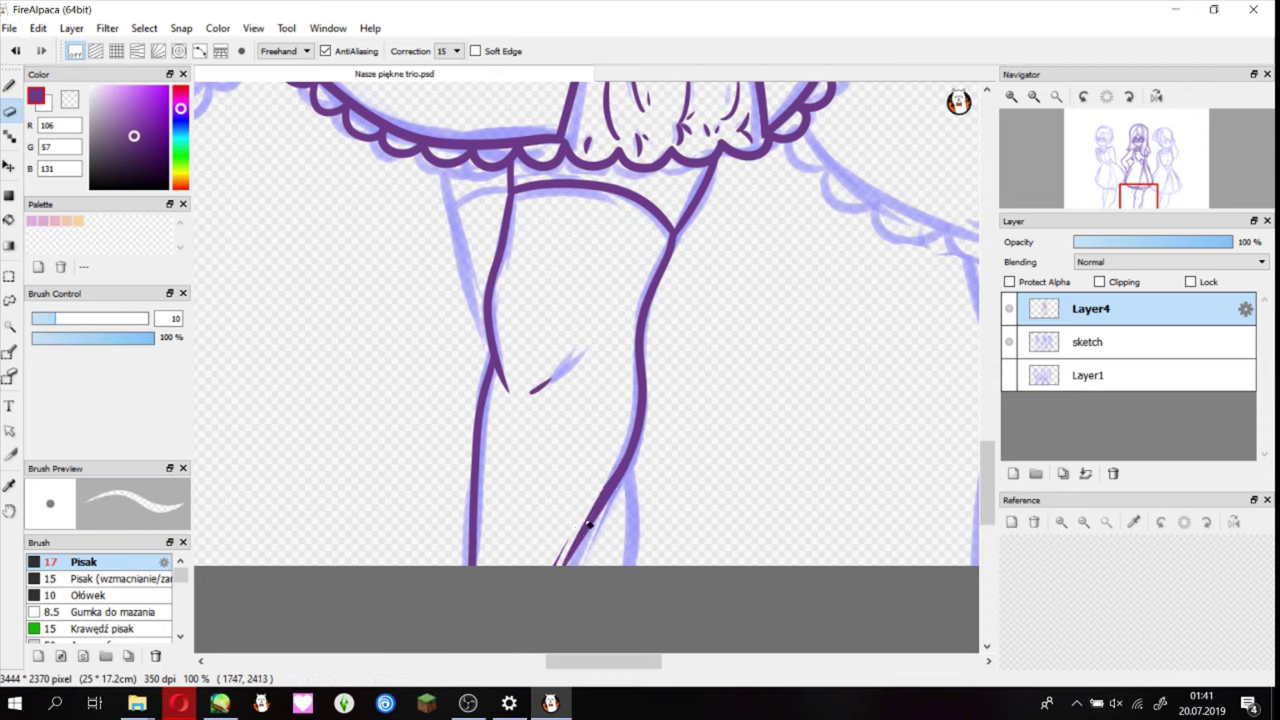
key(b)
drag(446, 168, 461, 196)
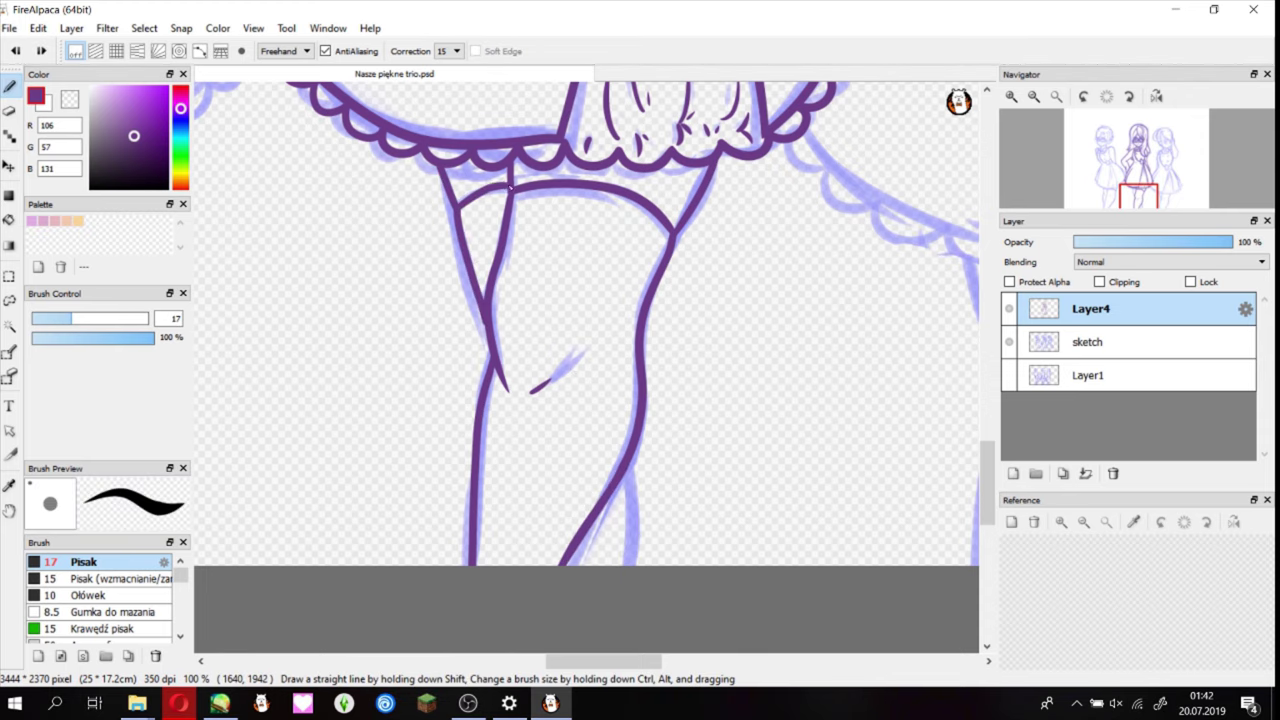
- Hide the sketch and clean up the lines where the tie knot meets the middle figure's collar
key(ctrl+minus)
key(ctrl+minus)
key(ctrl+minus)
key(ctrl+plus)
click(1008, 342)
key(ctrl+plus)
key(ctrl+plus)
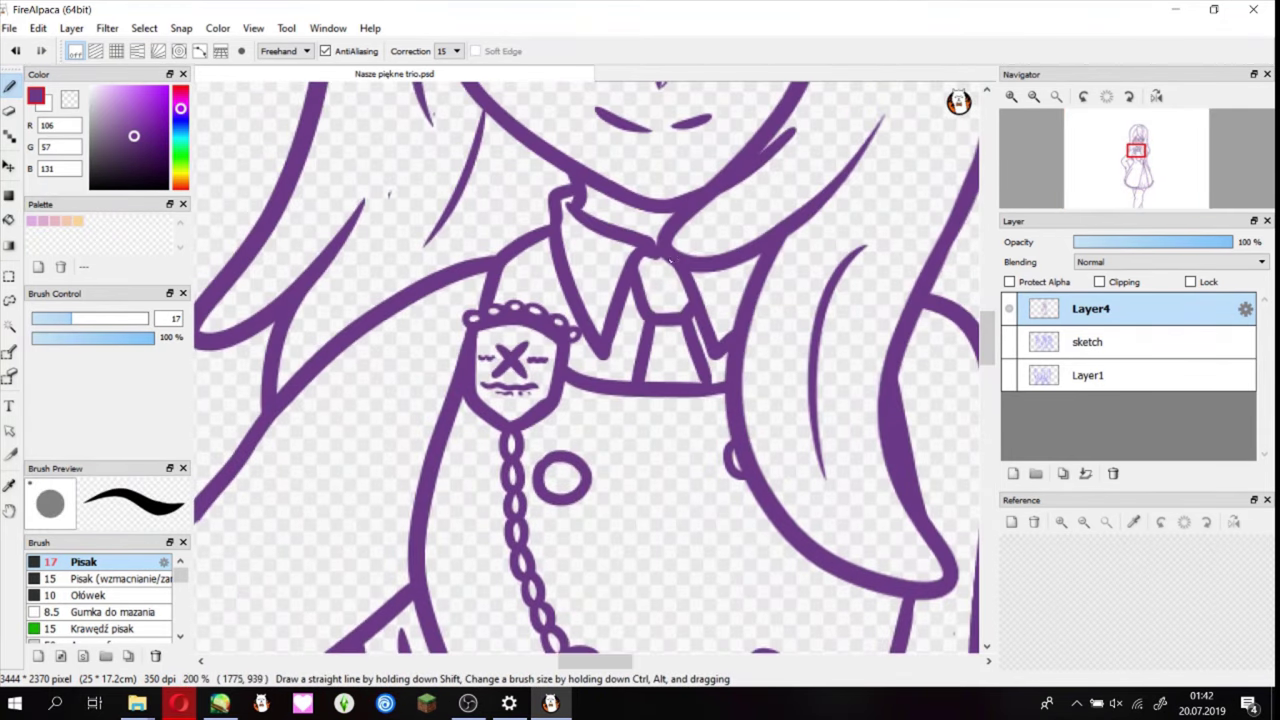
key(e)
key(b)
key(e)
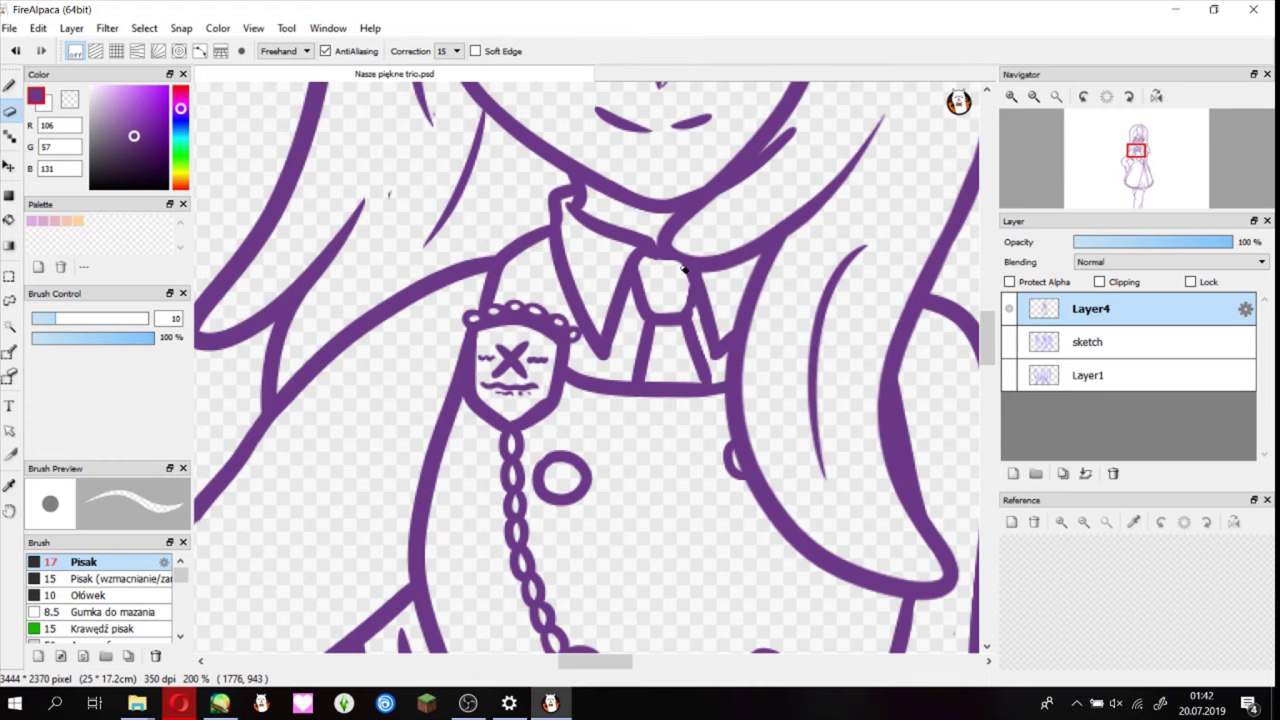
key(b)
- Refine the collar's pointed corners and touch up the upper-body lines with the pen and eraser
key(ctrl+minus)
key(ctrl+minus)
key(ctrl+minus)
key(ctrl+plus)
key(ctrl+plus)
key(e)
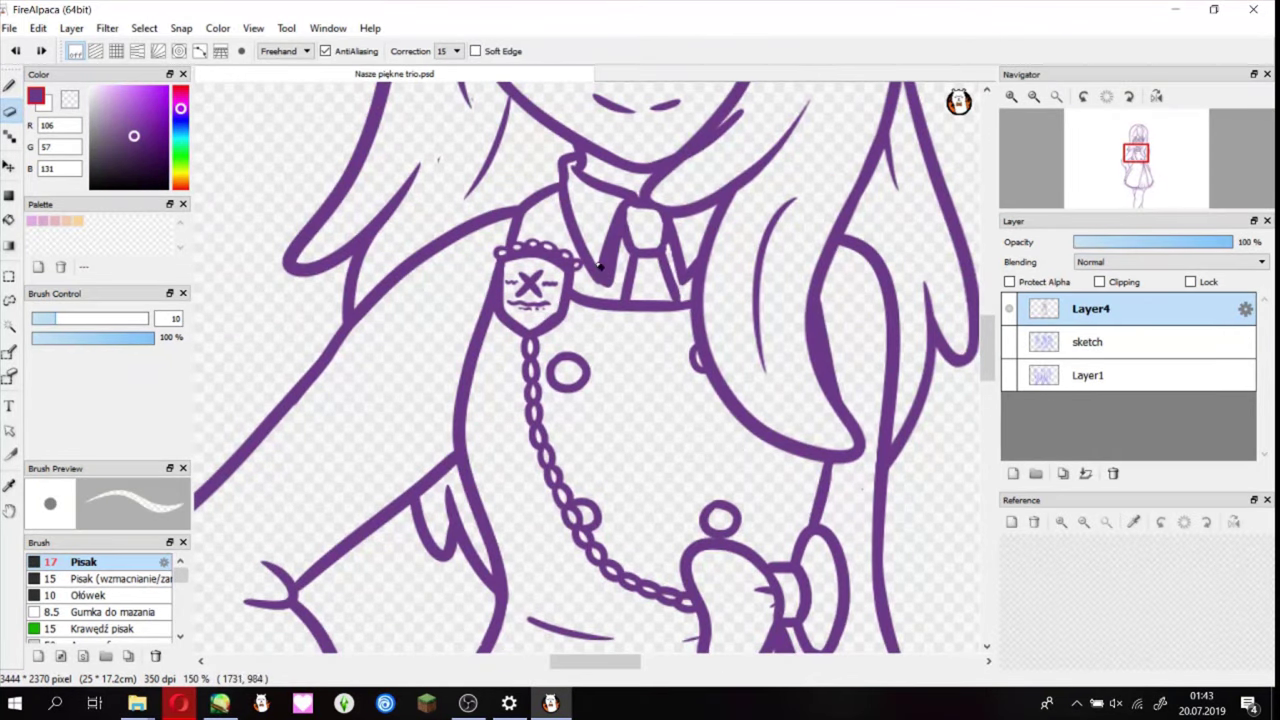
key(b)
key(ctrl+minus)
key(ctrl+minus)
key(ctrl+minus)
key(ctrl+plus)
key(ctrl+plus)
key(e)
key(b)
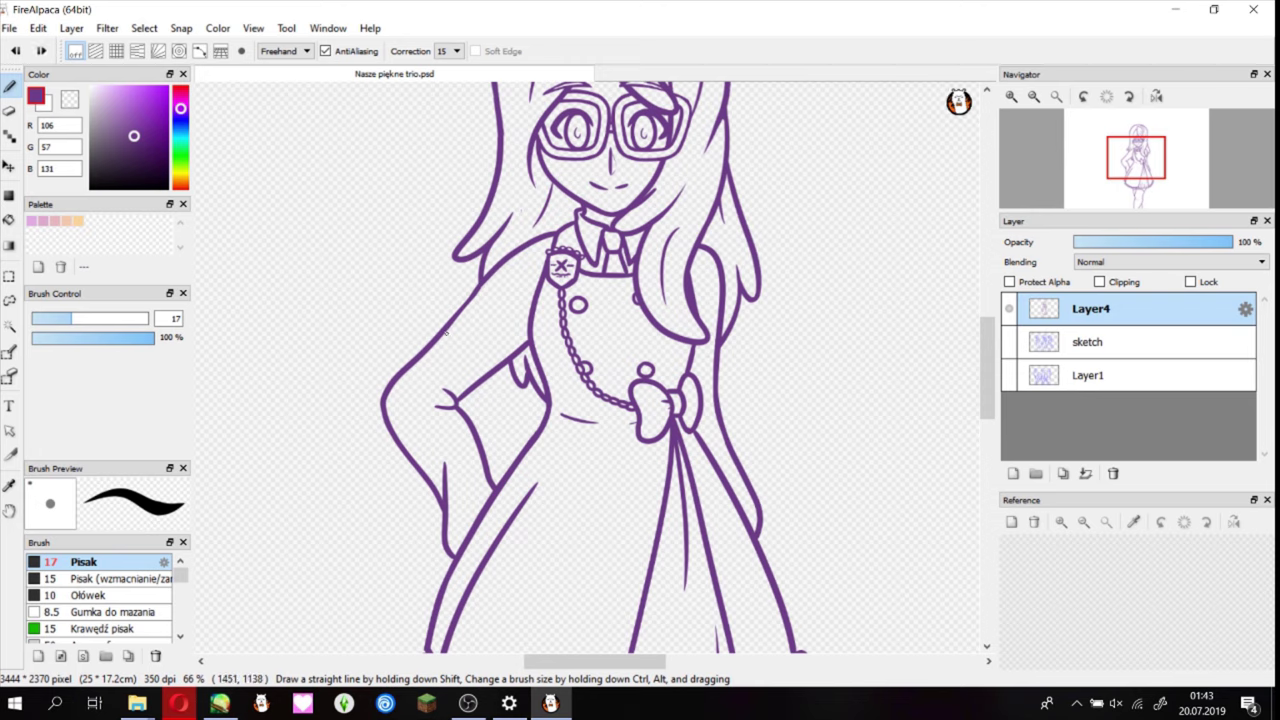
- Mirror the view and lasso the legs, following the edge of the skirt's scalloped lace trim
key(ctrl+minus)
key(ctrl+minus)
key(h)
key(ctrl+minus)
key(ctrl+plus)
key(ctrl+plus)
key(ctrl+plus)
key(m)
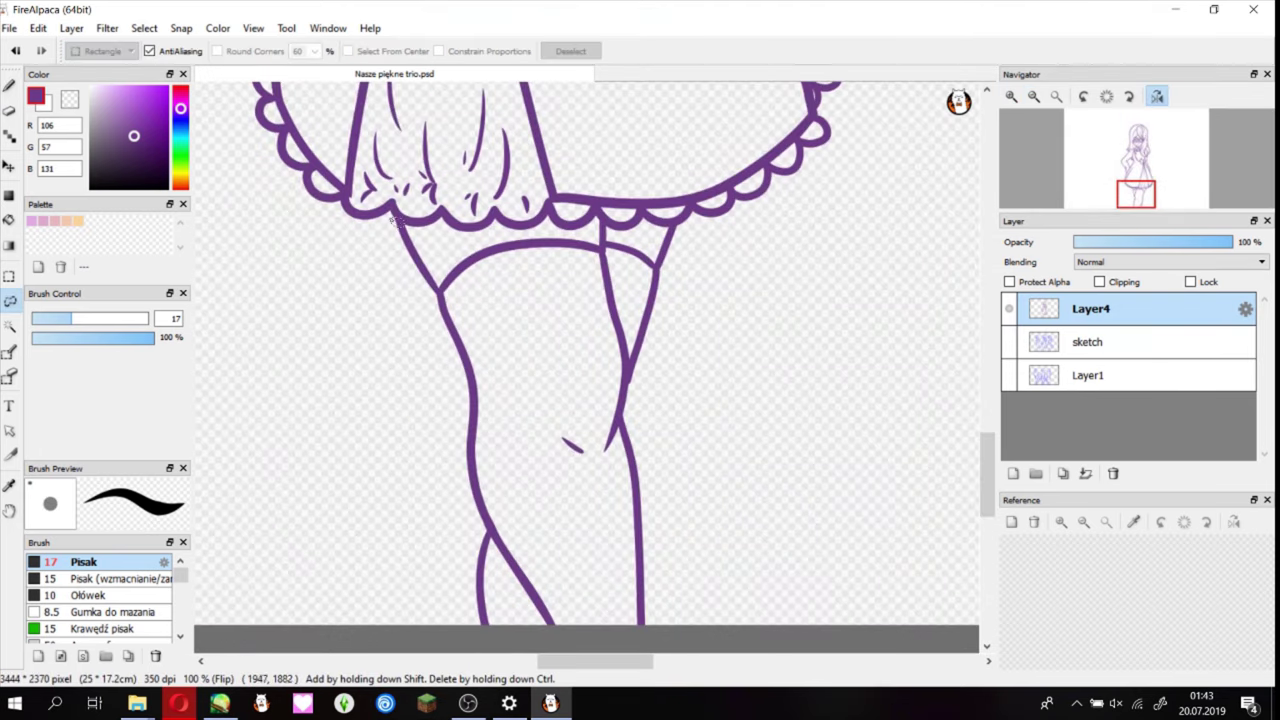
drag(681, 230, 683, 231)
key(ctrl+plus)
key(ctrl+plus)
key(ctrl+plus)
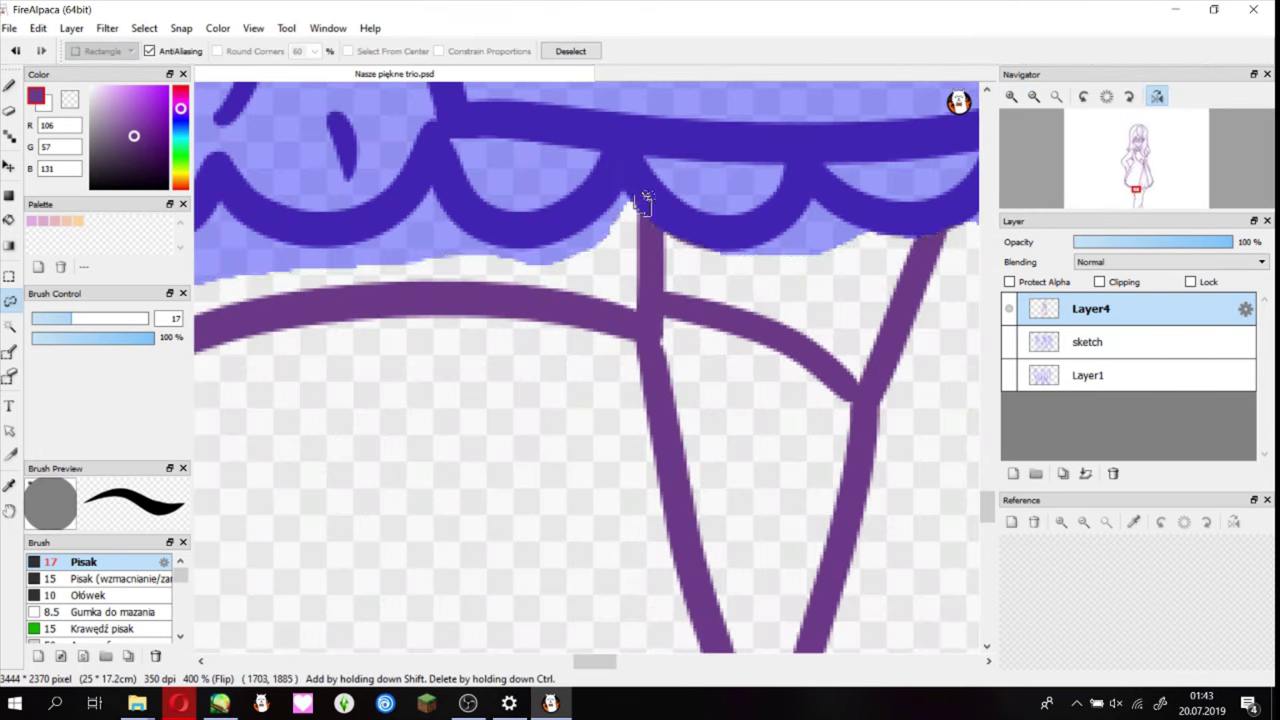
key(ctrl+minus)
key(ctrl+minus)
key(ctrl+minus)
key(ctrl+minus)
key(ctrl+minus)
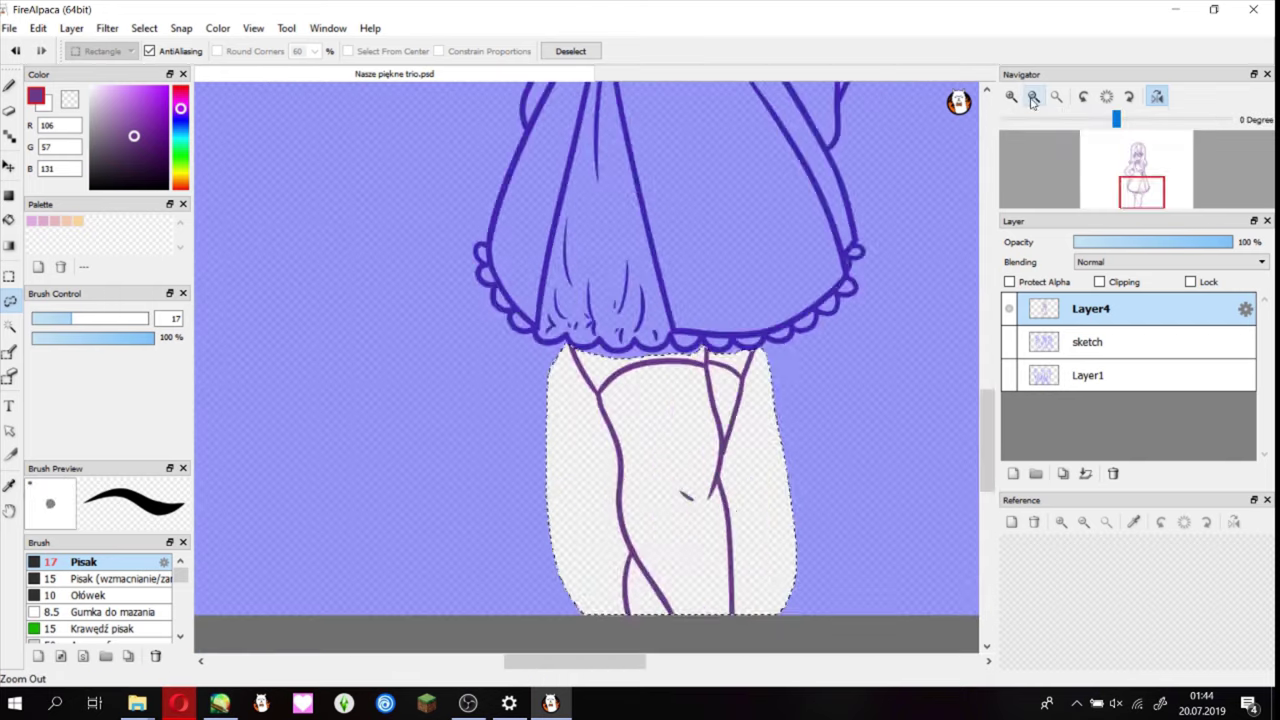
- Shift the selected legs slightly sideways under the skirt with Transform, and clean up where they meet the lace trim
key(ctrl+t)
key(Return)
key(ctrl+plus)
key(ctrl+plus)
key(b)
key(ctrl+plus)
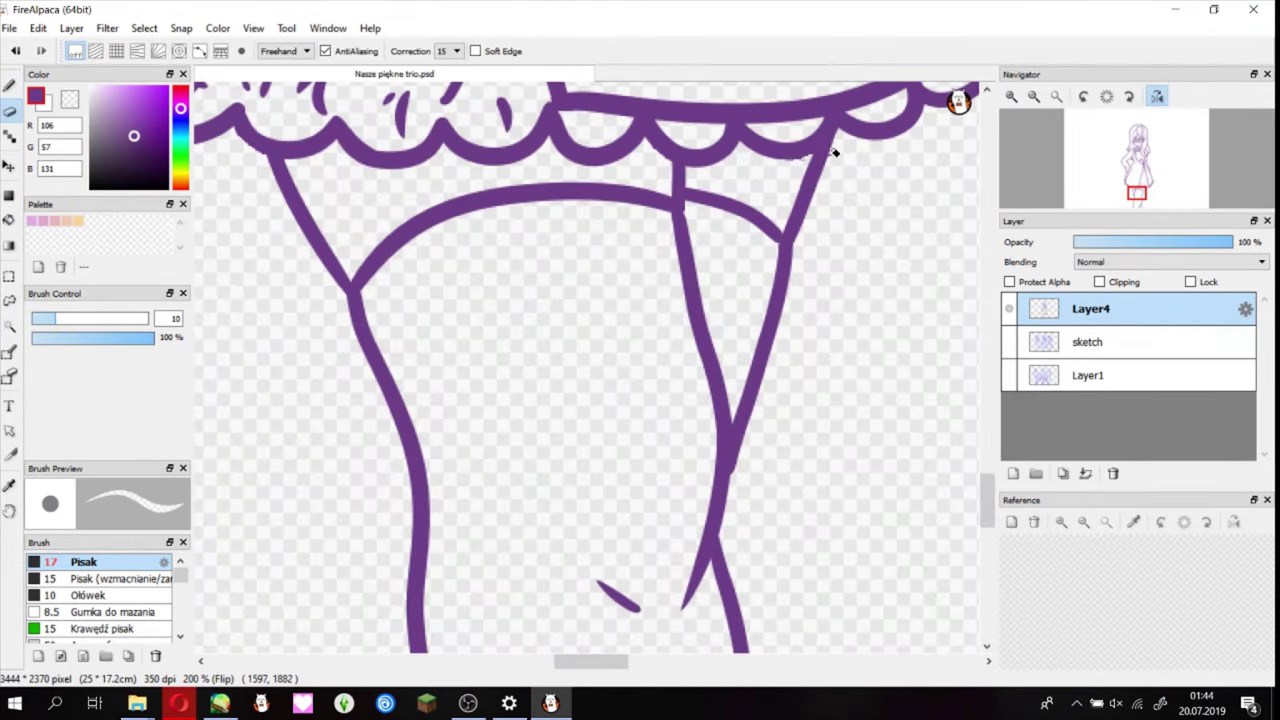
key(ctrl+minus)
key(ctrl+minus)
key(ctrl+minus)
key(ctrl+minus)
- Unmirror the view, show the sketch and add a new layer above the middle figure's line art
mouse_move(1162, 97)
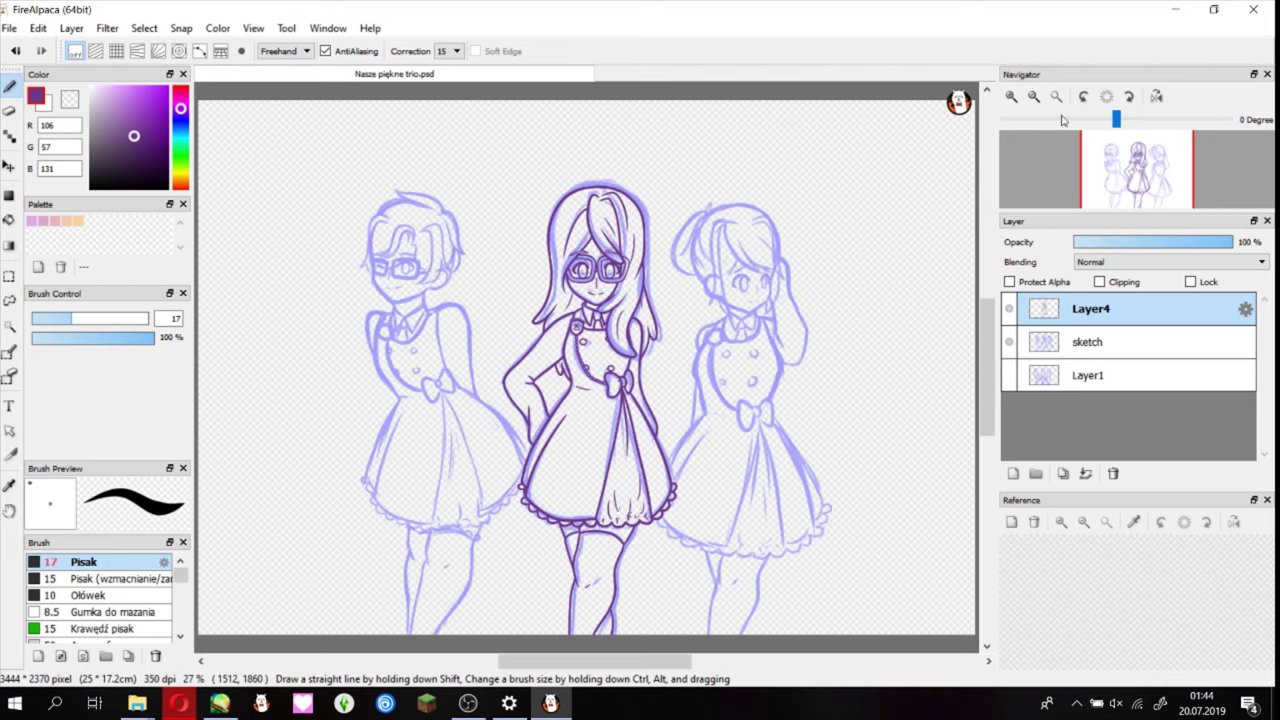
scroll(829, 229, up, 5)
key(ctrl+shift+n)
- Ink the swept fringe's main curve across the right figure's forehead, redrawing the stroke until it follows the sketch
drag(505, 138, 612, 315)
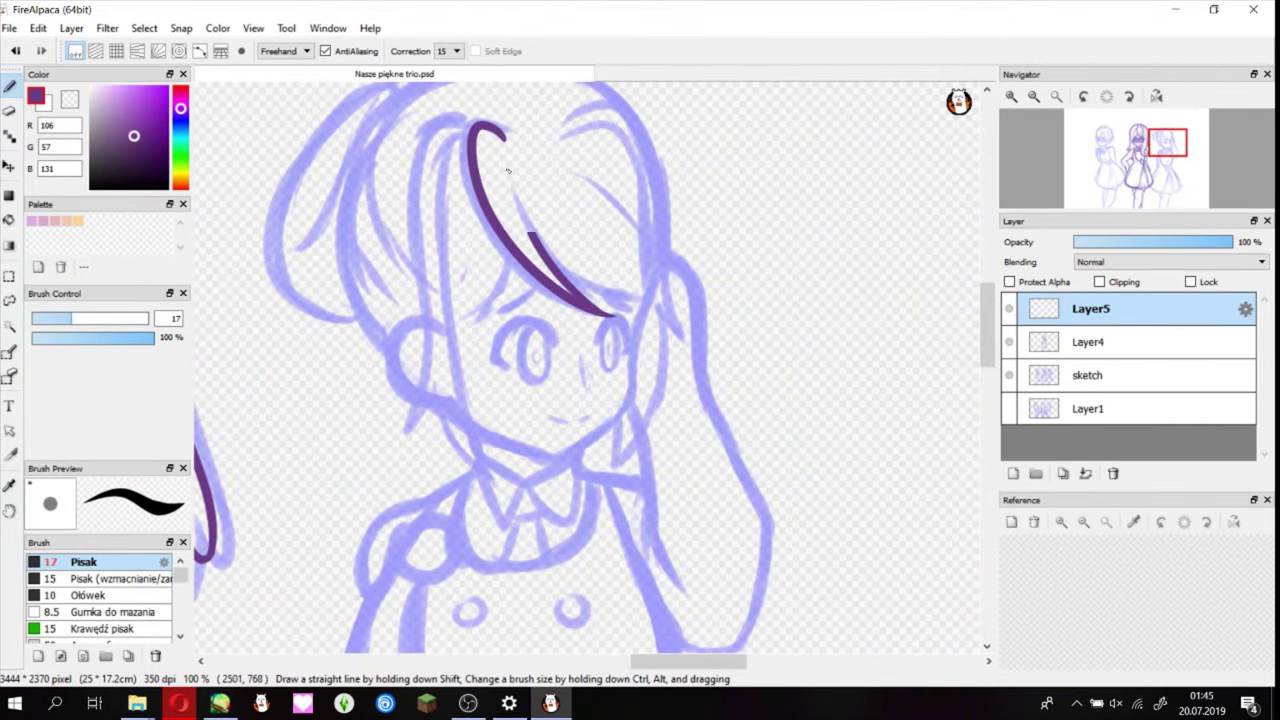
key(ctrl+z)
key(ctrl+z)
drag(510, 128, 635, 322)
drag(510, 160, 620, 318)
key(ctrl+z)
key(ctrl+z)
drag(510, 180, 634, 333)
key(ctrl+z)
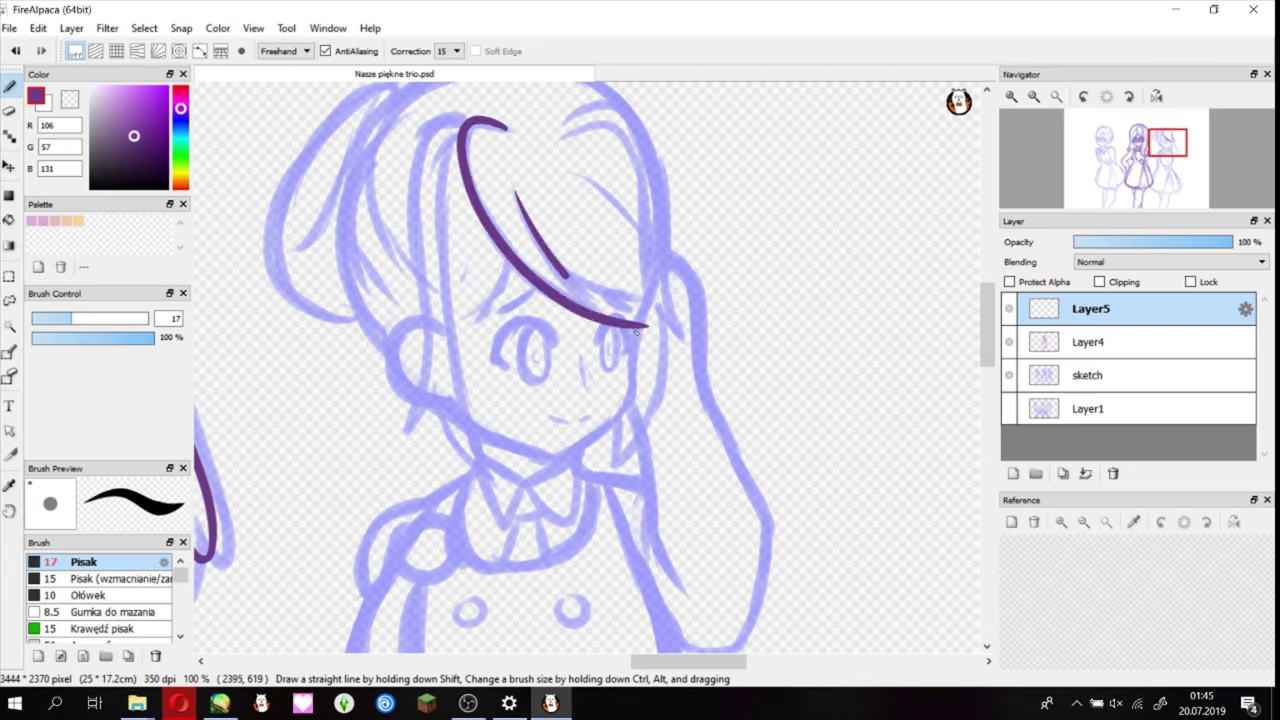
- Ink the fringe's inner strands and its edge falling beside the face, and erase the overshooting end
key(e)
key(b)
drag(575, 290, 665, 300)
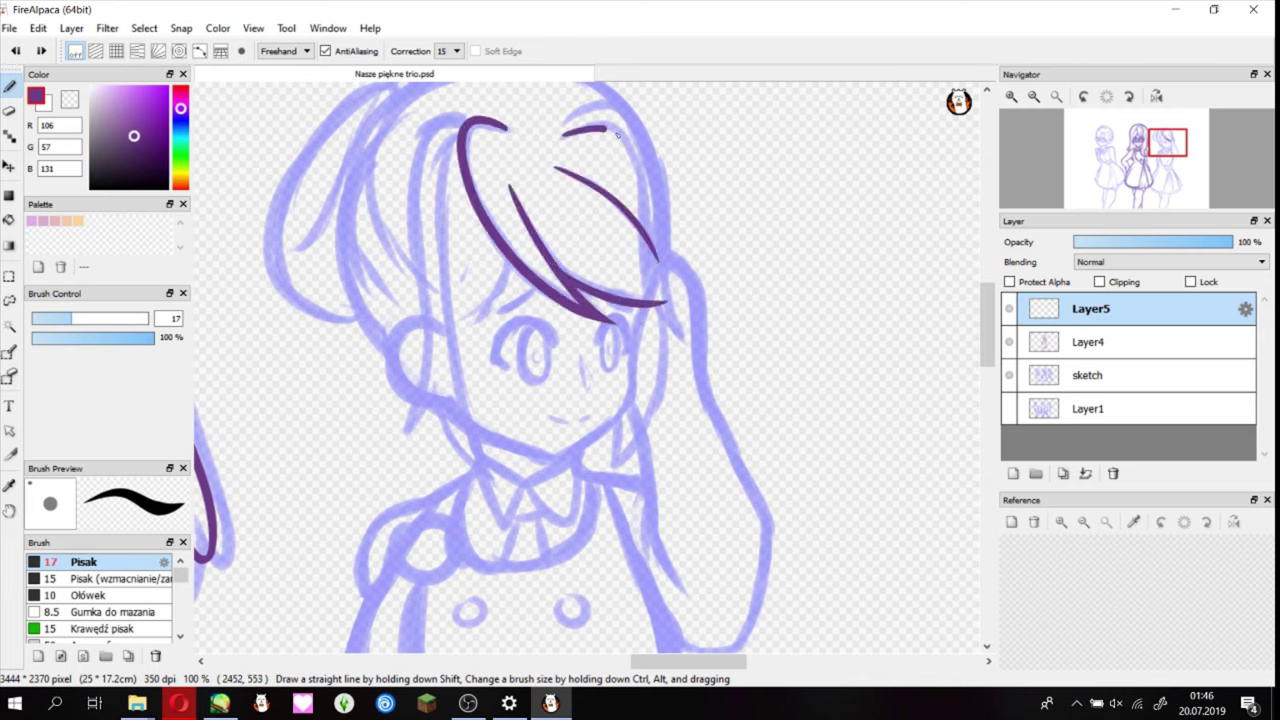
drag(560, 140, 642, 335)
key(e)
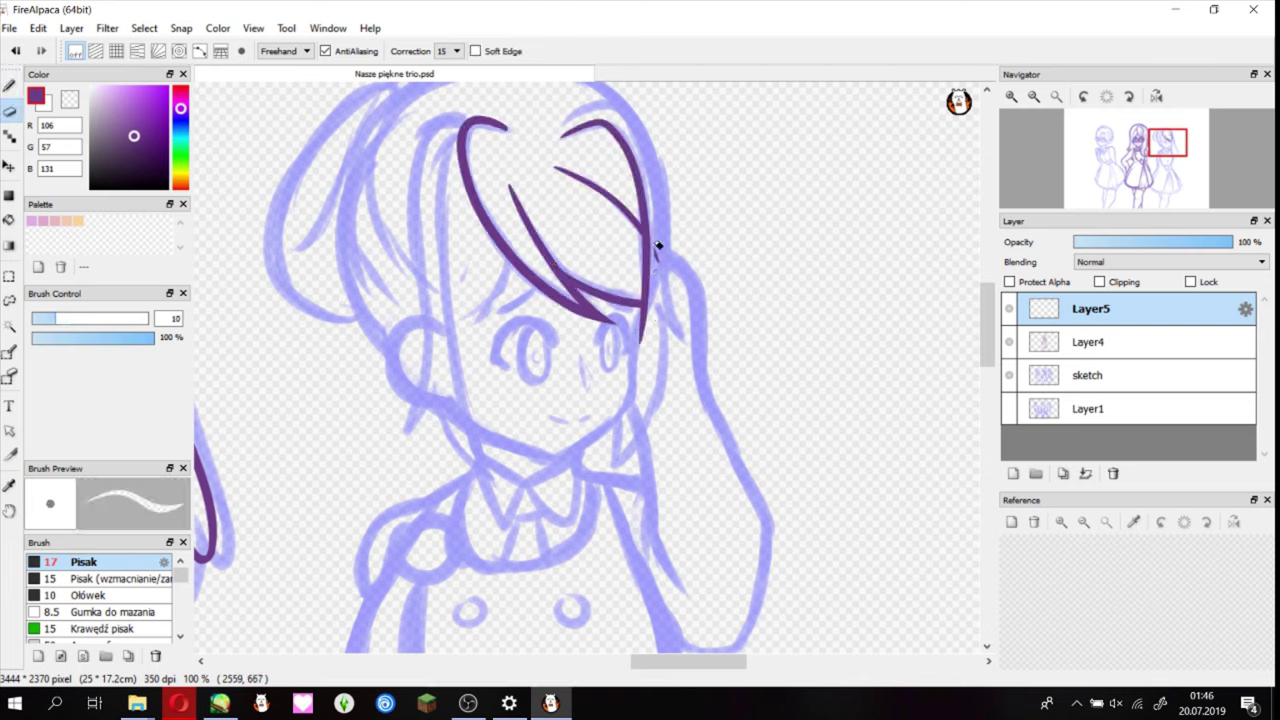
- Ink the long pointed locks framing the left side of the right figure's face, and trim their tips
key(b)
drag(462, 125, 500, 510)
mouse_move(455, 125)
mouse_down()
mouse_move(410, 440)
mouse_move(438, 400)
mouse_up()
key(e)
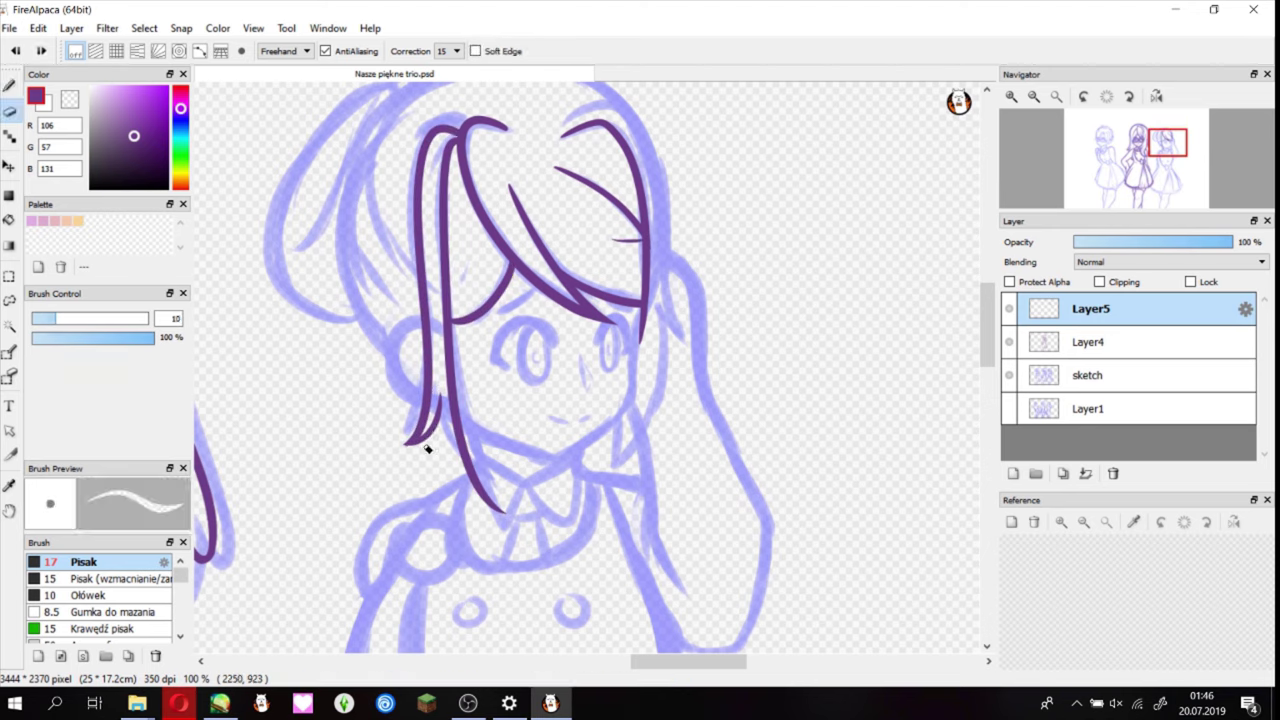
key(b)
drag(430, 445, 498, 505)
key(e)
key(b)
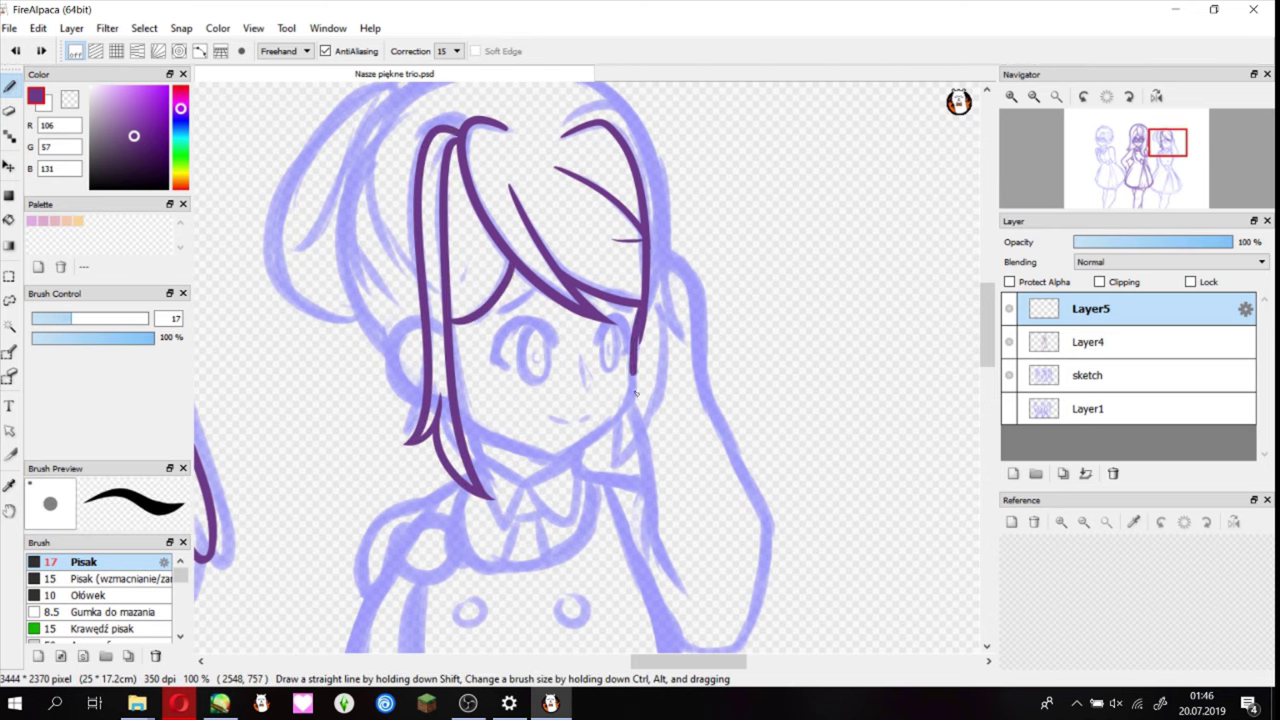
key(ctrl+z)
mouse_move(640, 318)
mouse_down()
mouse_move(558, 462)
mouse_move(586, 449)
mouse_up()
key(e)
key(b)
key(ctrl+z)
drag(454, 418, 572, 456)
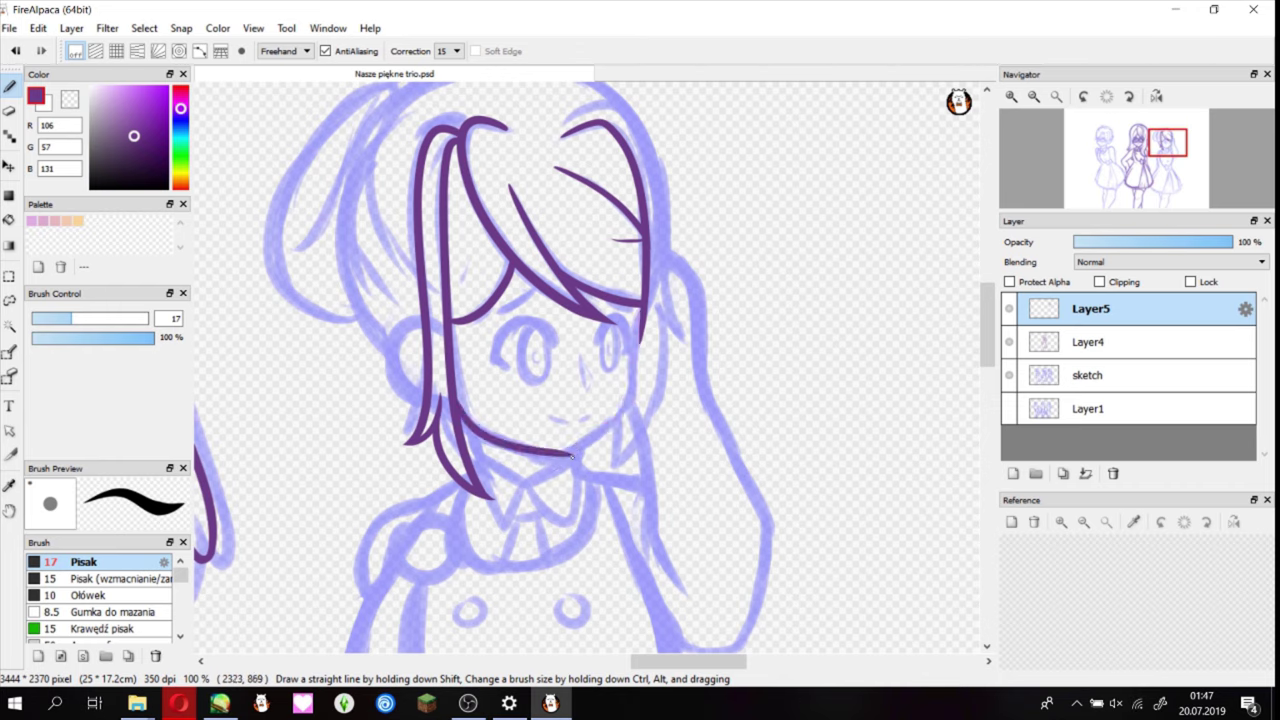
key(ctrl+z)
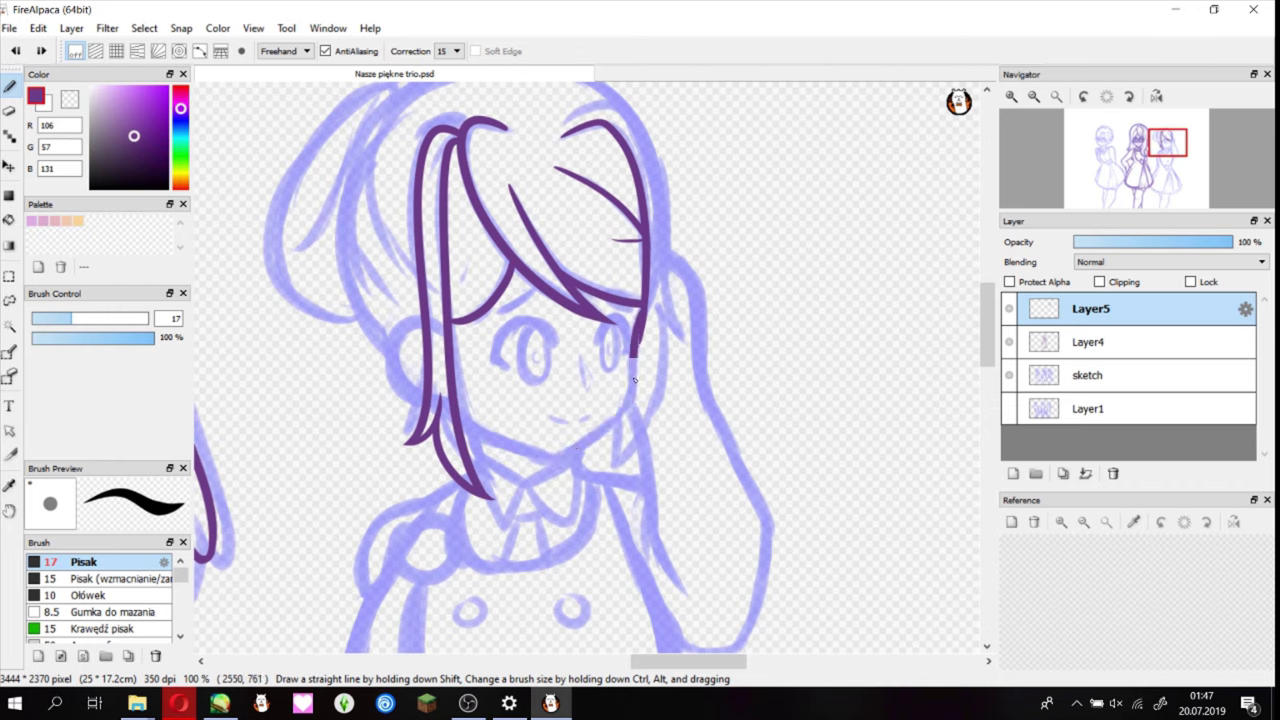
- Ink the right figure's cheek and jawline down to the chin, and erase the ends overlapping the hair
drag(634, 380, 552, 470)
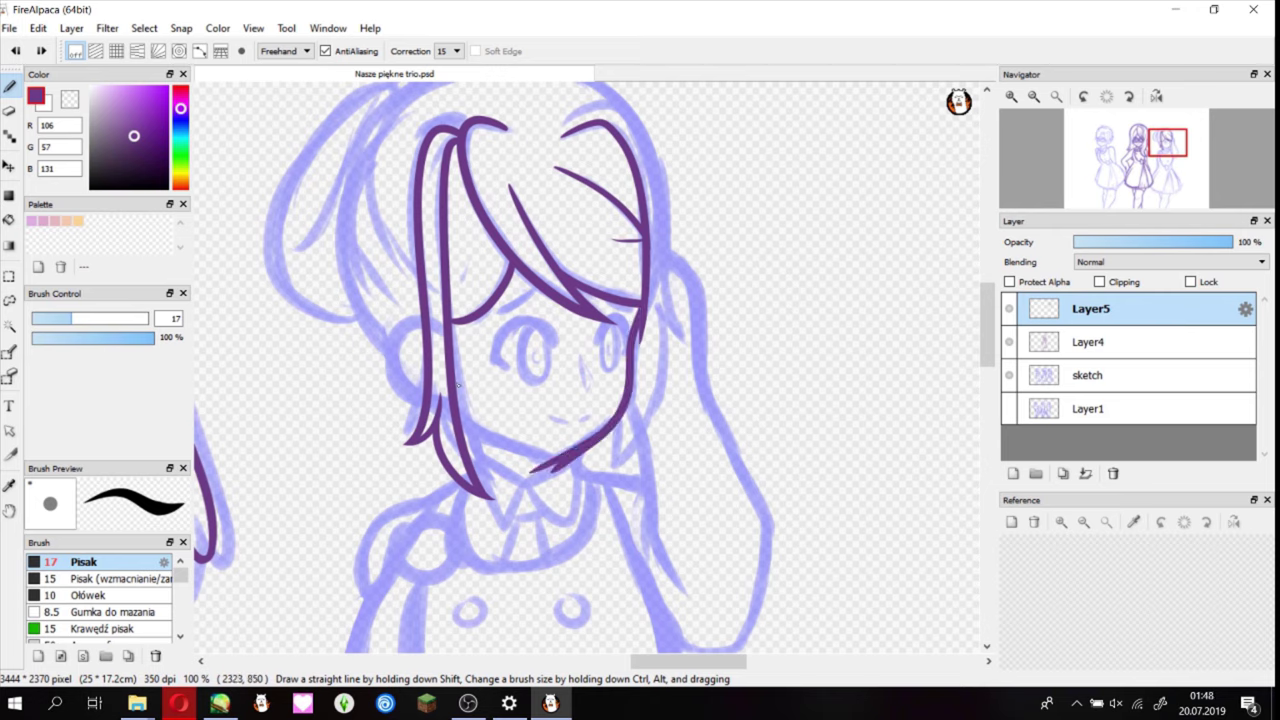
drag(455, 418, 575, 458)
key(e)
key(b)
key(e)
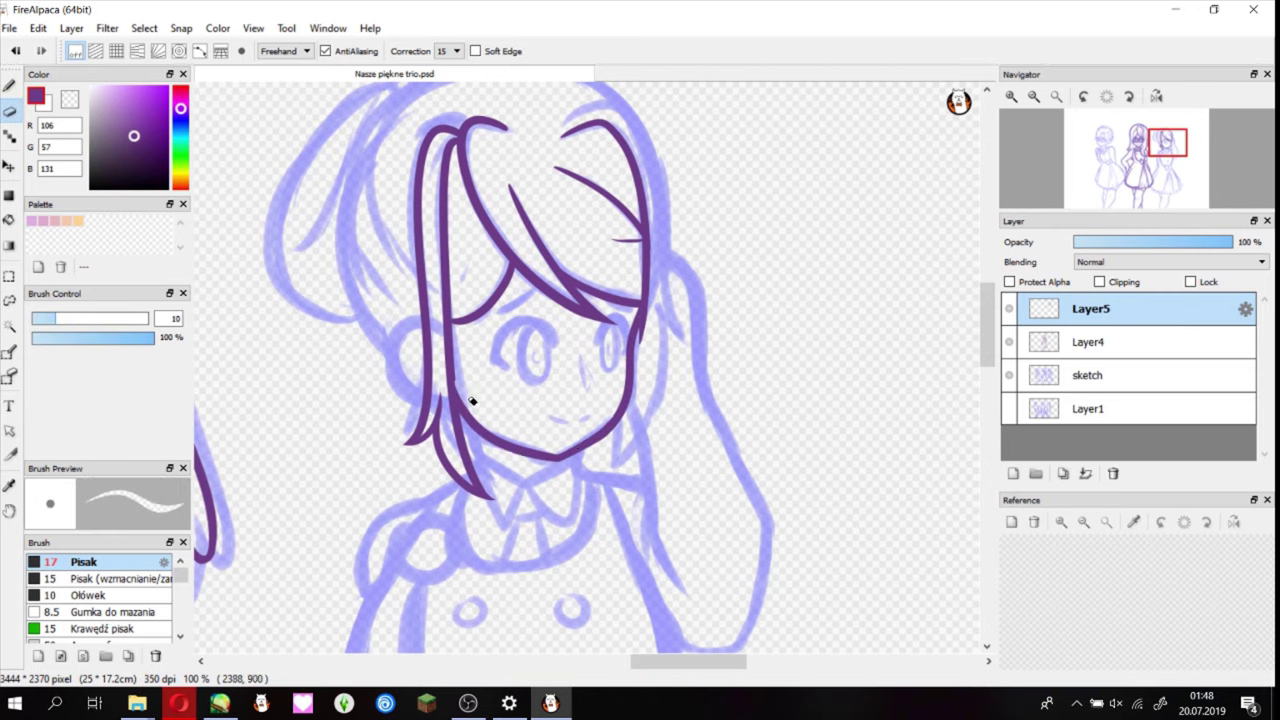
key(b)
key(e)
- Ink the right figure's ear and the outer hair strands on the far side of the face, tapering to points
key(b)
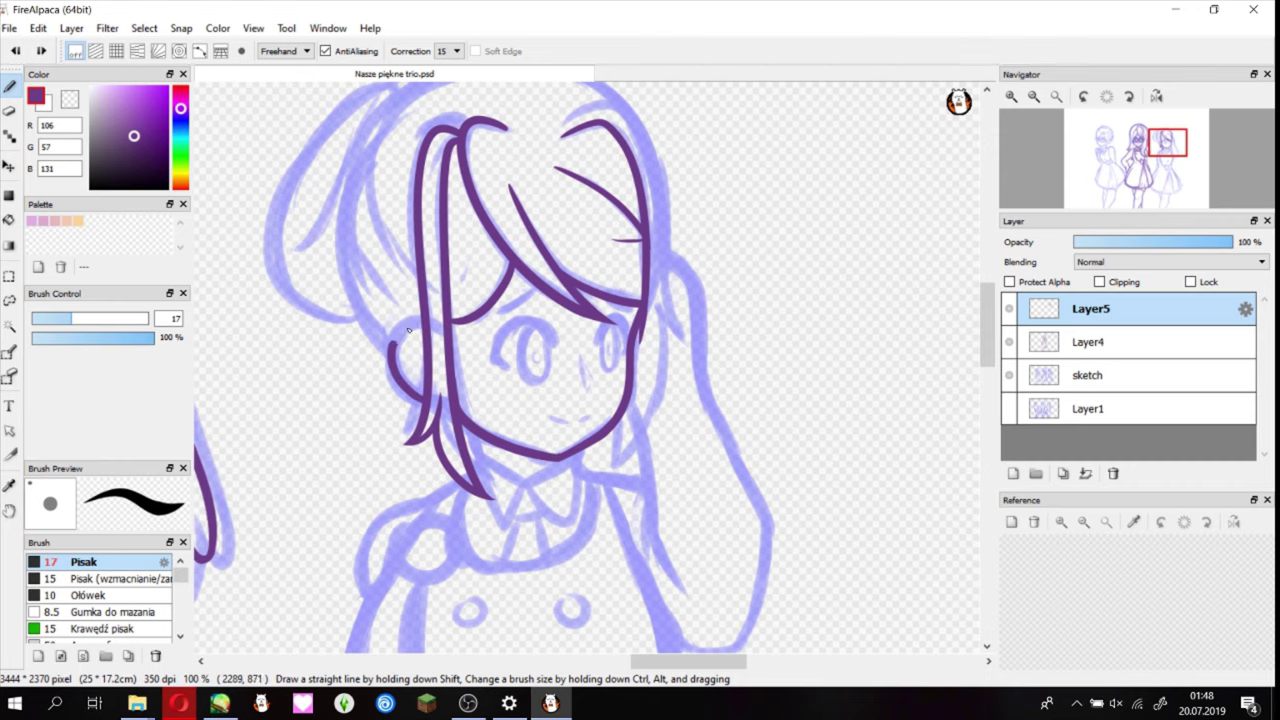
scroll(598, 152, up, 2)
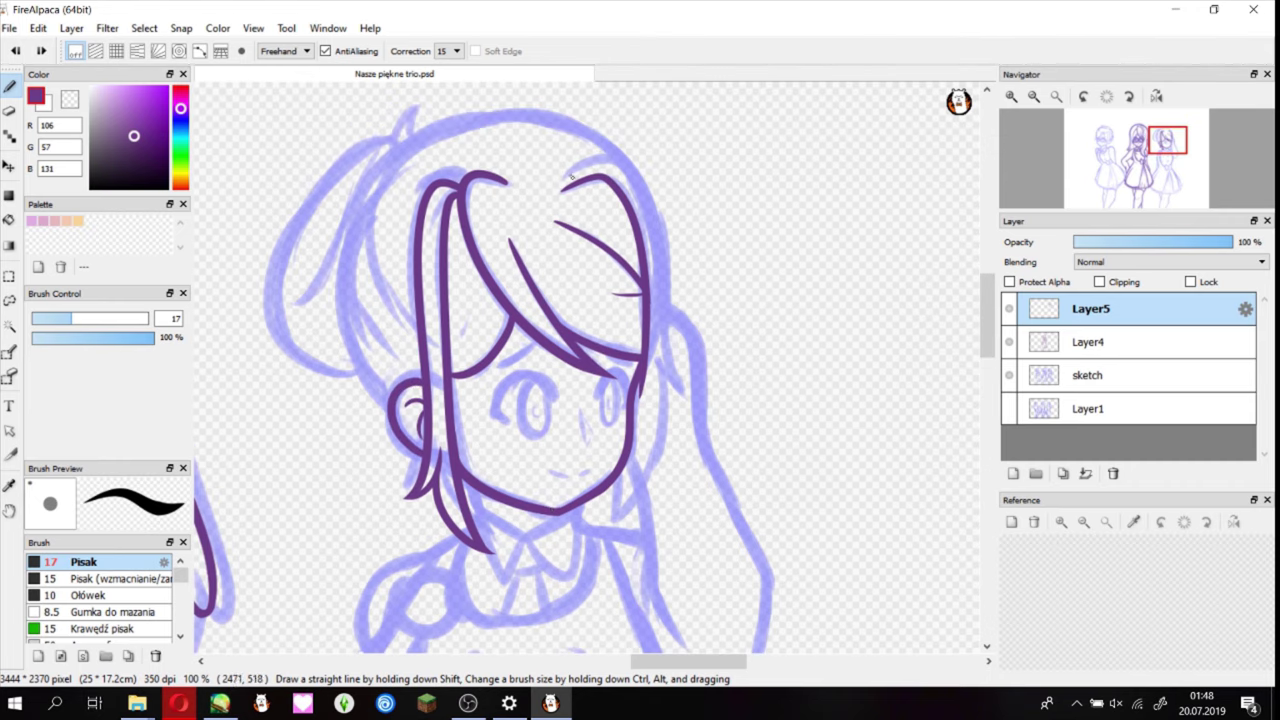
drag(571, 177, 705, 430)
drag(626, 464, 598, 516)
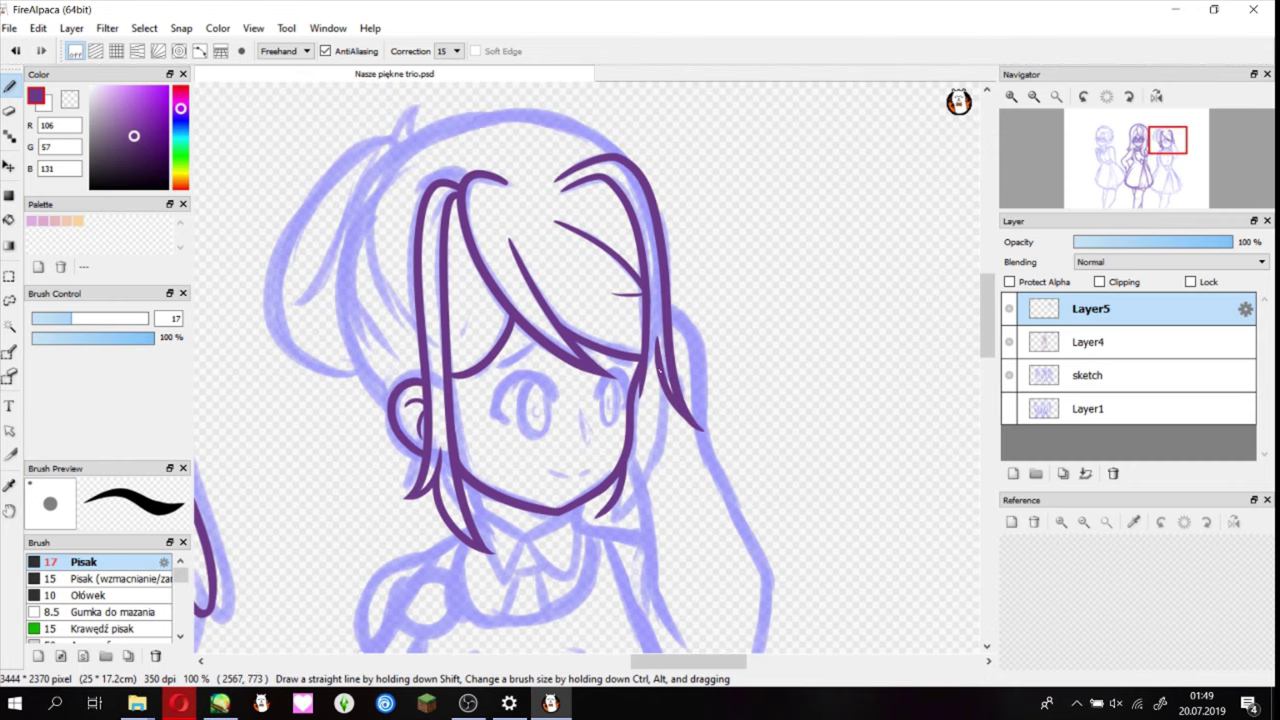
mouse_move(660, 378)
mouse_down()
mouse_move(610, 530)
mouse_move(588, 550)
mouse_up()
key(e)
key(b)
- Ink the hair strands behind the ear, a raised arc over the crown, and the side ponytail of the right figure
mouse_move(387, 160)
mouse_down()
mouse_move(414, 322)
mouse_move(382, 410)
mouse_up()
drag(376, 182, 606, 160)
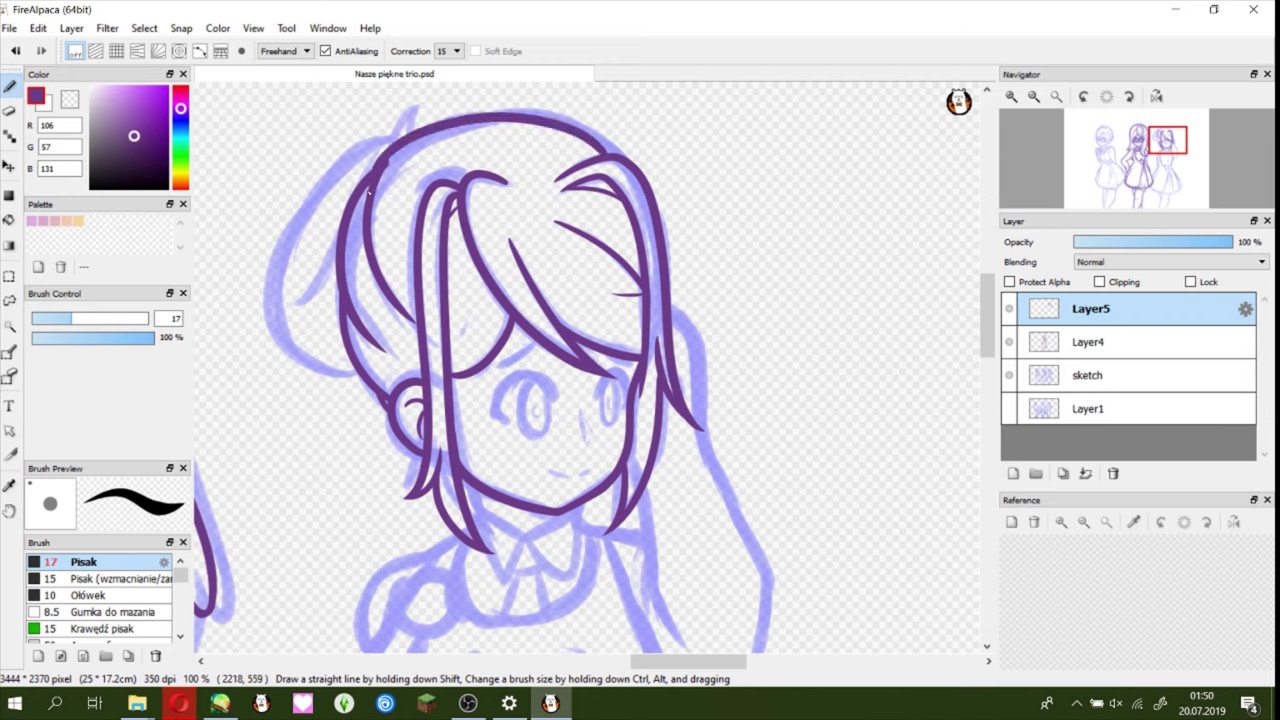
key(ctrl+z)
mouse_move(372, 192)
mouse_down()
mouse_move(608, 162)
mouse_move(430, 116)
mouse_up()
key(ctrl+z)
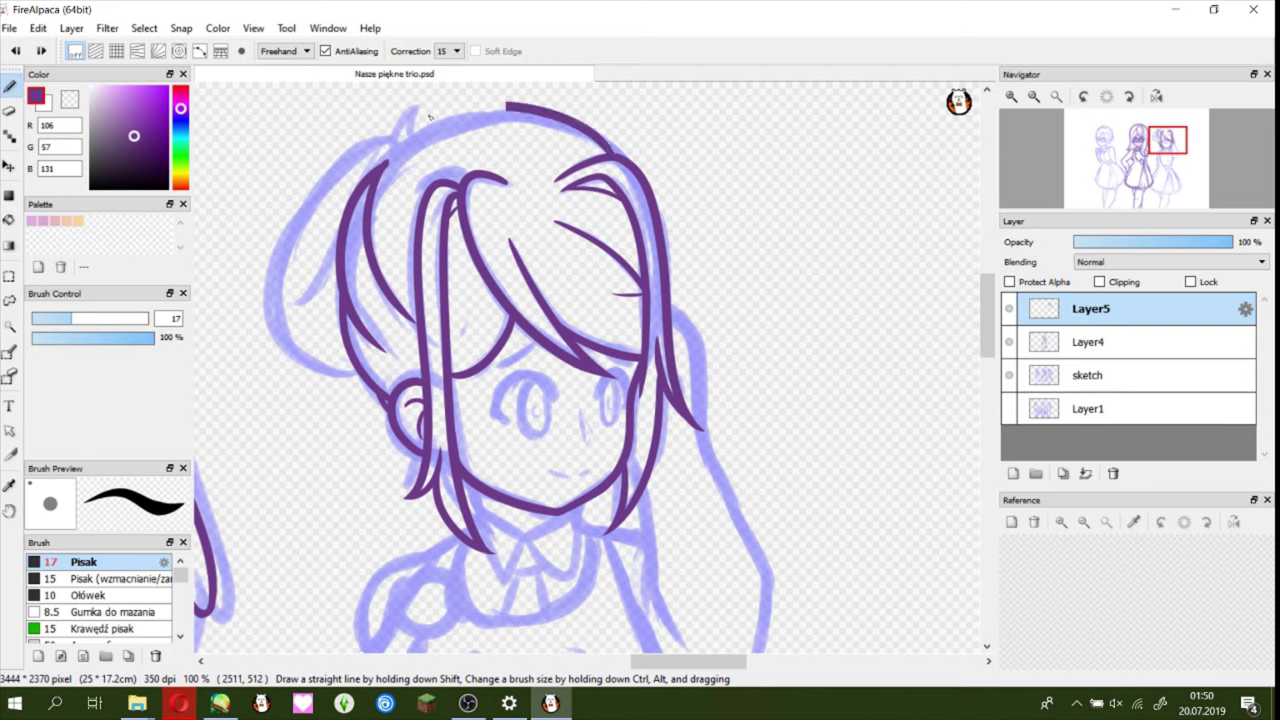
key(ctrl+z)
mouse_move(380, 178)
mouse_down()
mouse_move(610, 150)
mouse_move(601, 145)
mouse_up()
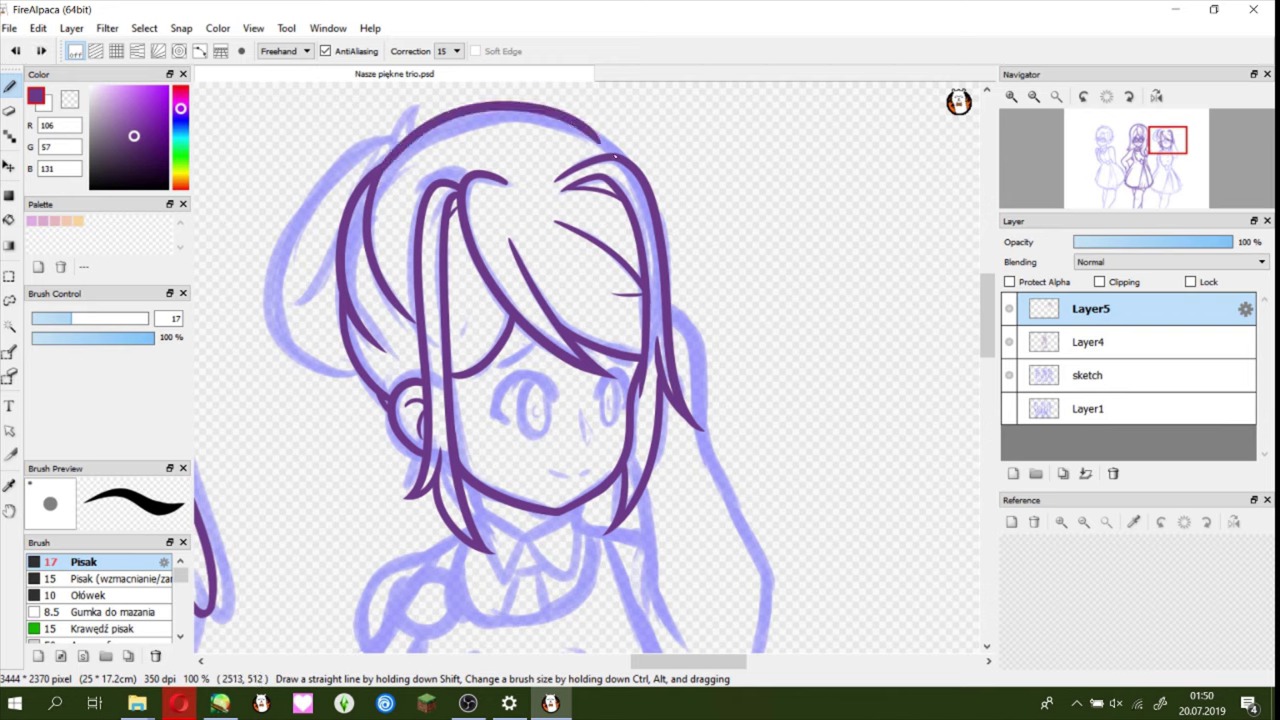
drag(384, 145, 414, 128)
drag(392, 140, 313, 352)
- Ink the right figure's raised arm, the pointed collar with its square tie knot, and the small mouth
scroll(322, 220, down, 3)
drag(672, 155, 678, 545)
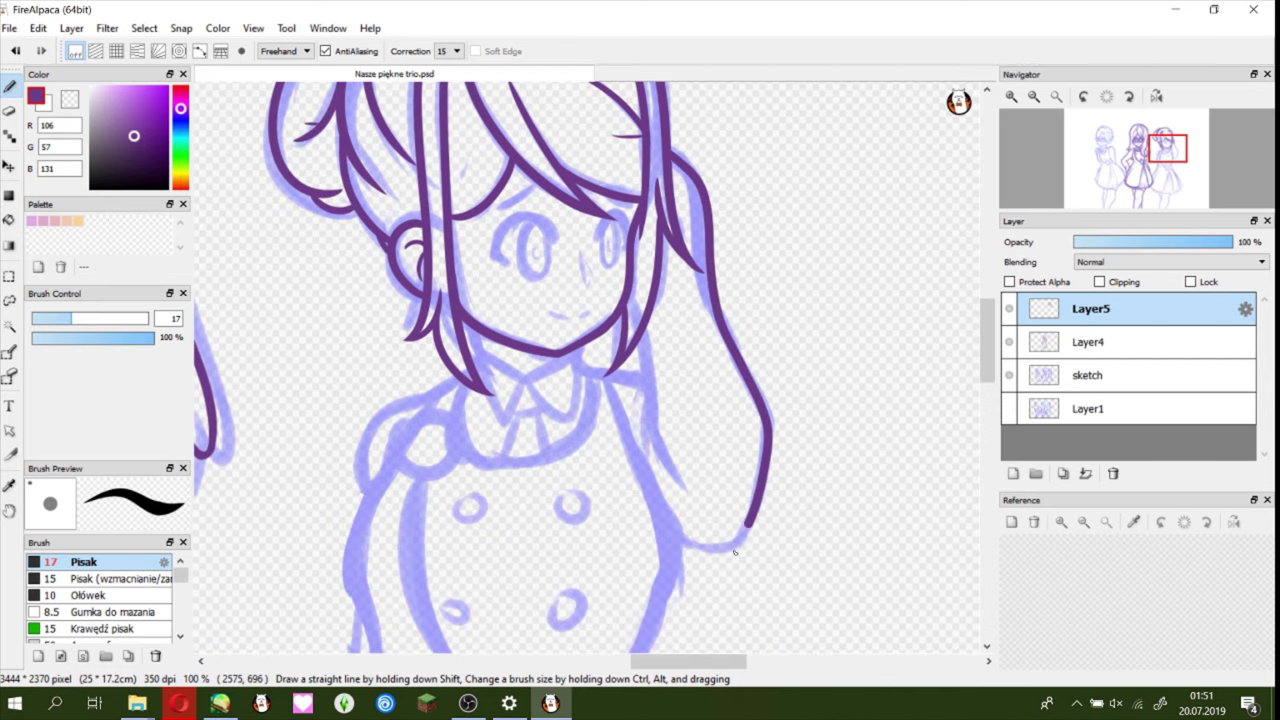
drag(636, 345, 684, 478)
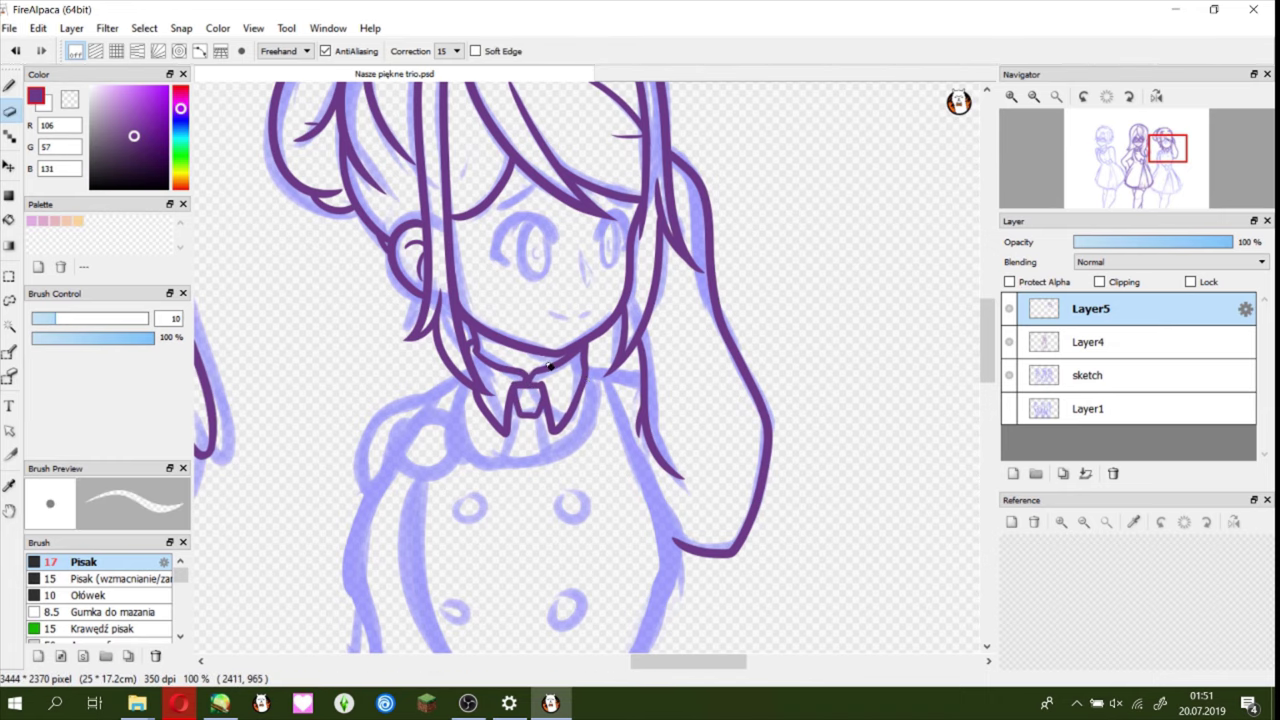
drag(537, 318, 564, 326)
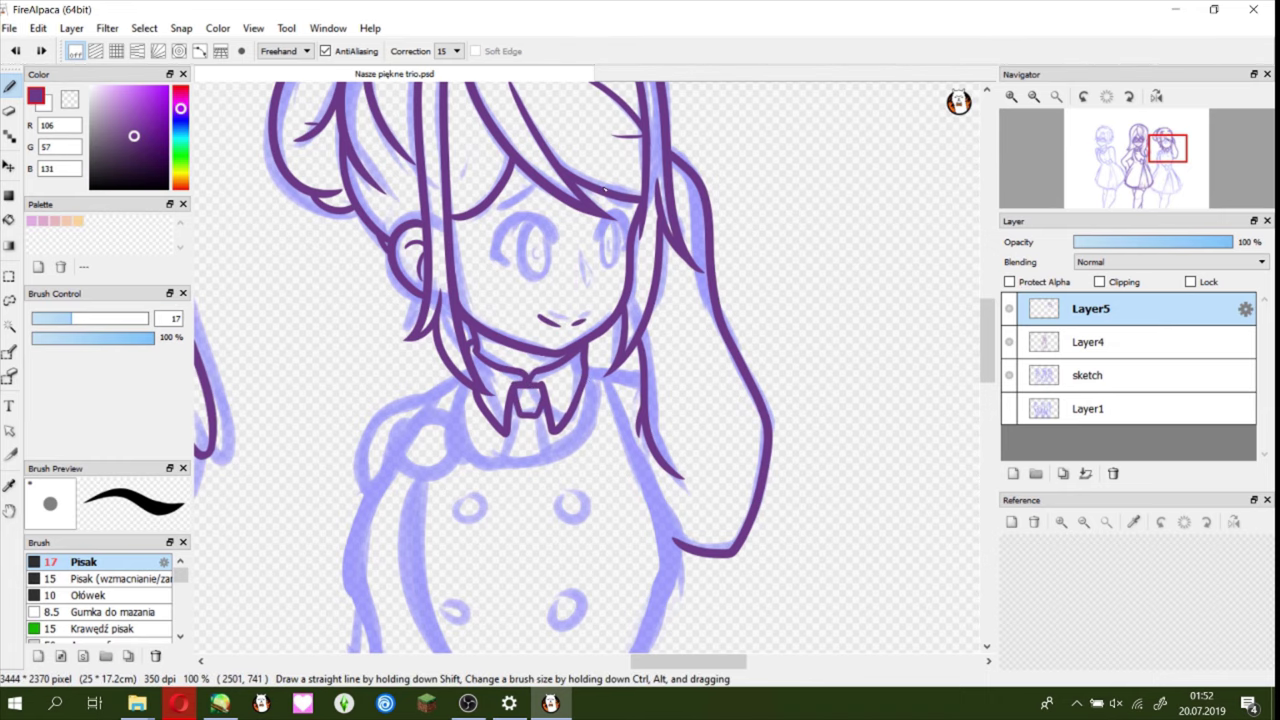
- Erase the stray marks on the lower face and close the gap between the jawline and the hair strand beneath it
key(h)
scroll(532, 262, up, 2)
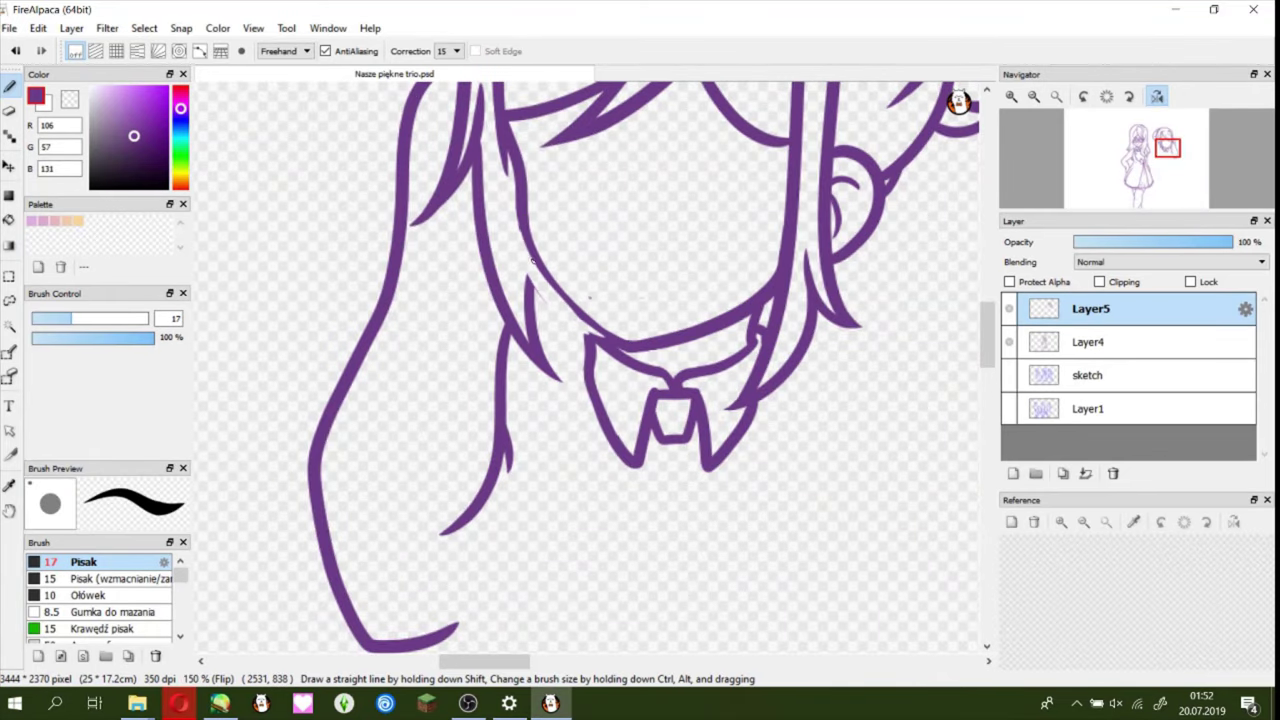
key(e)
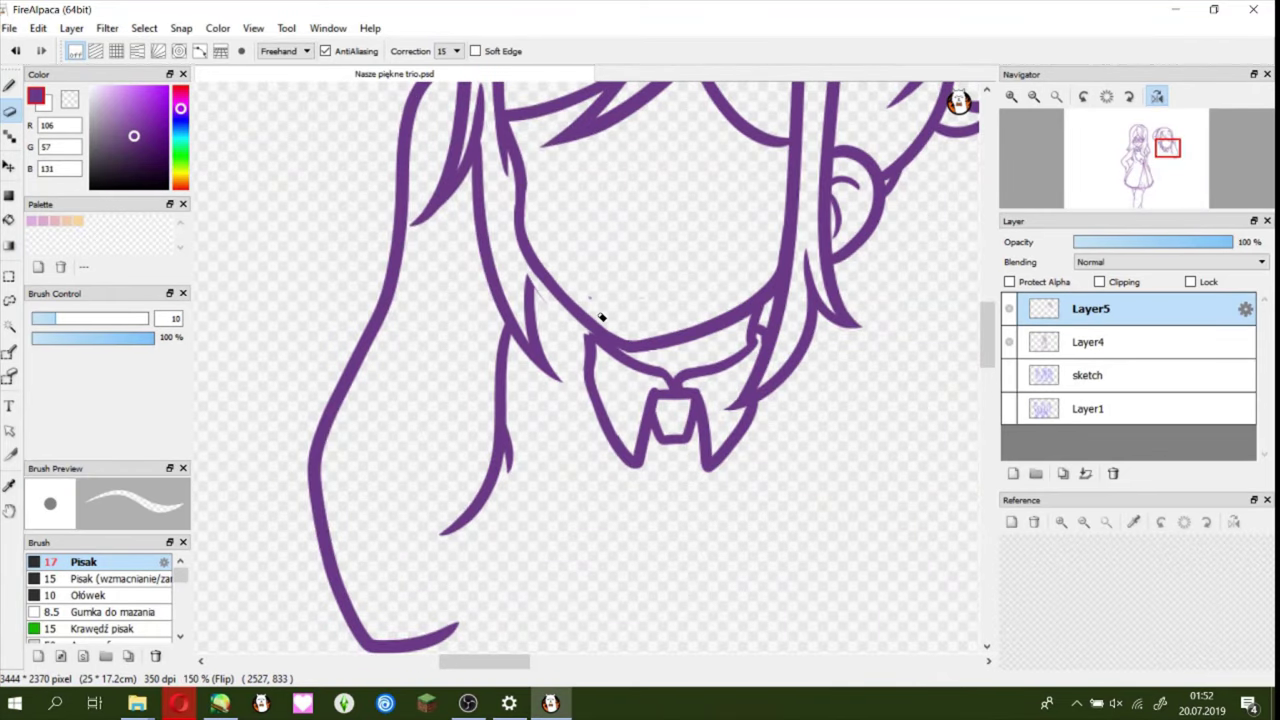
scroll(969, 175, up, 1)
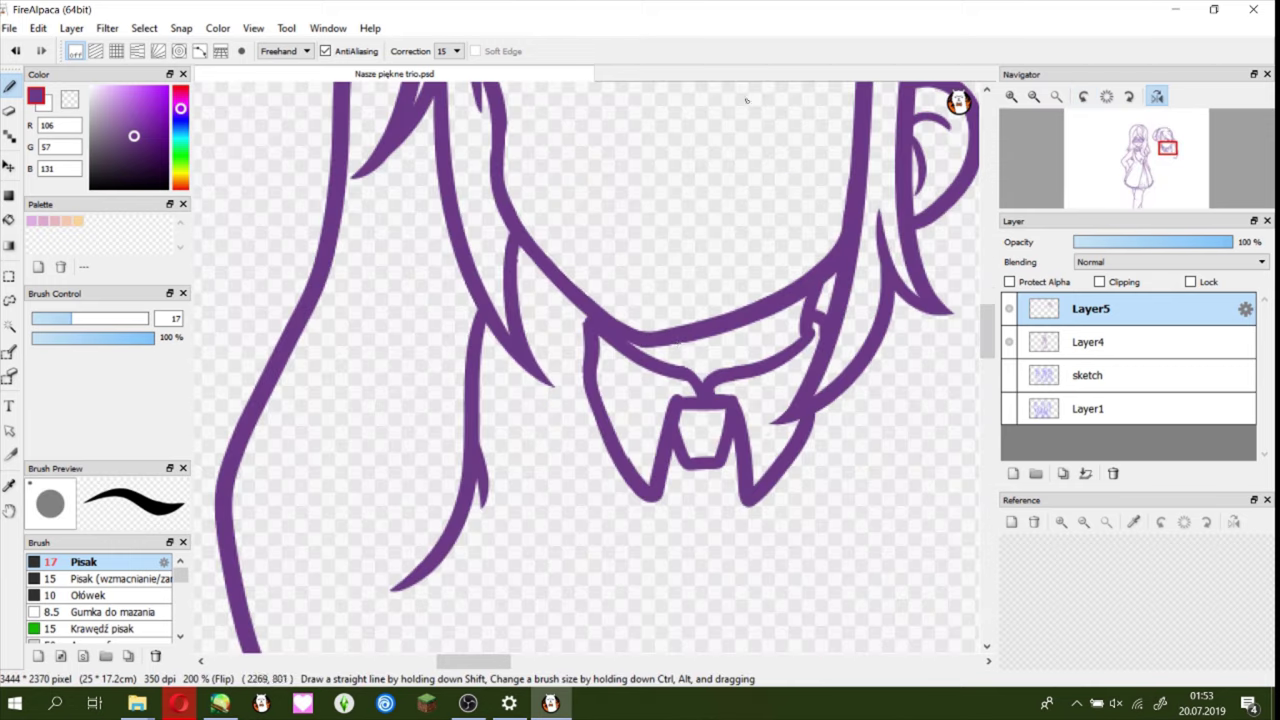
key(e)
key(b)
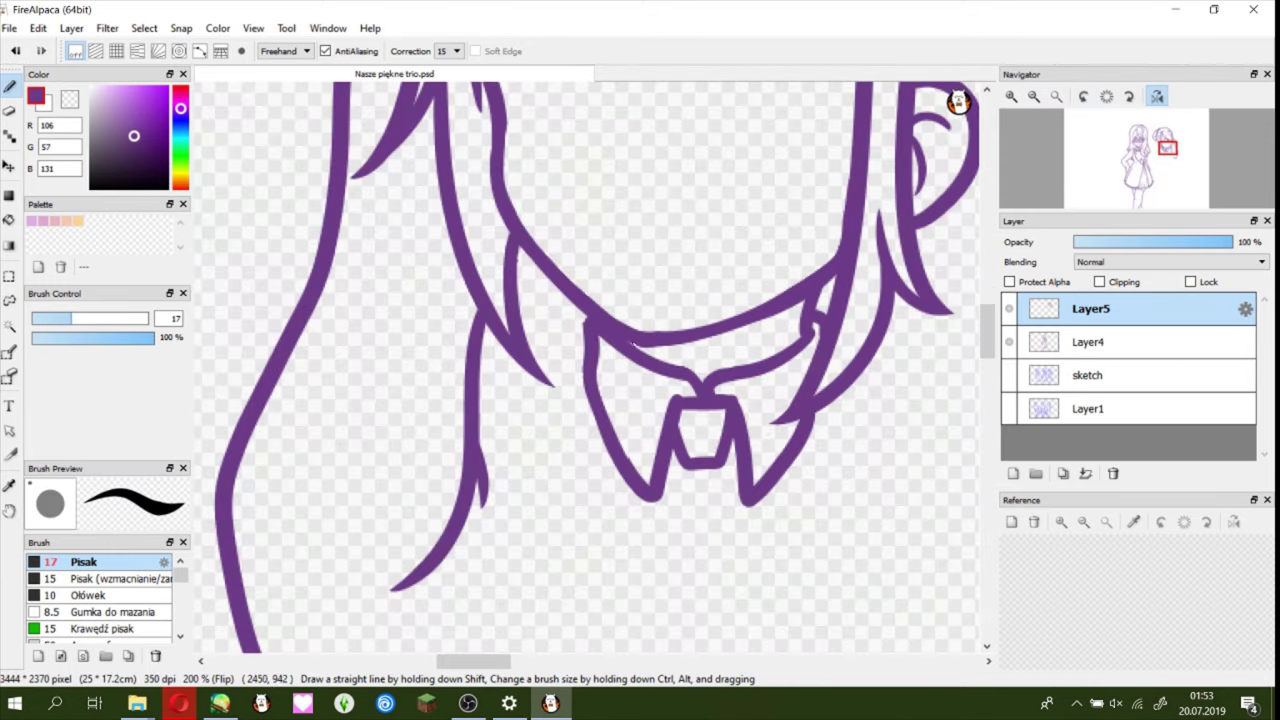
- Ink the right figure's mouth as two short tapered strokes and the nose as one thin vertical line
scroll(838, 250, down, 3)
click(1157, 96)
scroll(600, 350, up, 3)
drag(476, 383, 527, 408)
drag(548, 403, 575, 395)
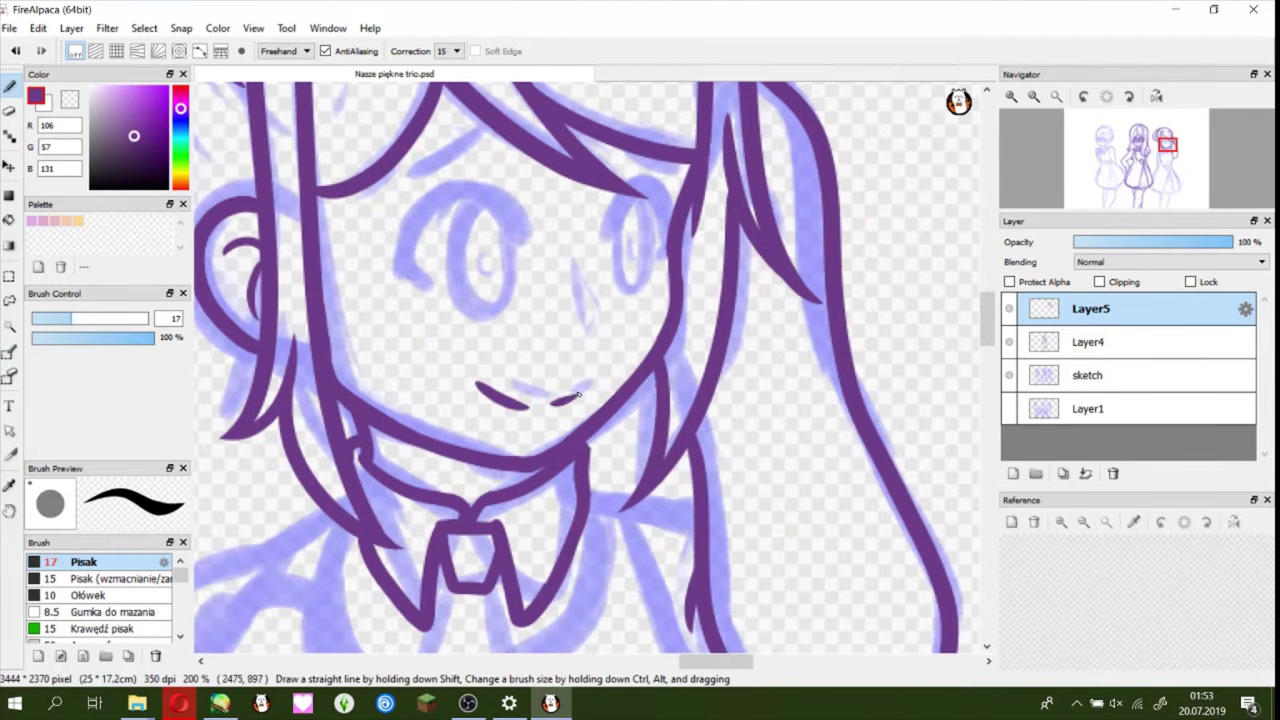
drag(548, 293, 543, 362)
drag(549, 300, 562, 345)
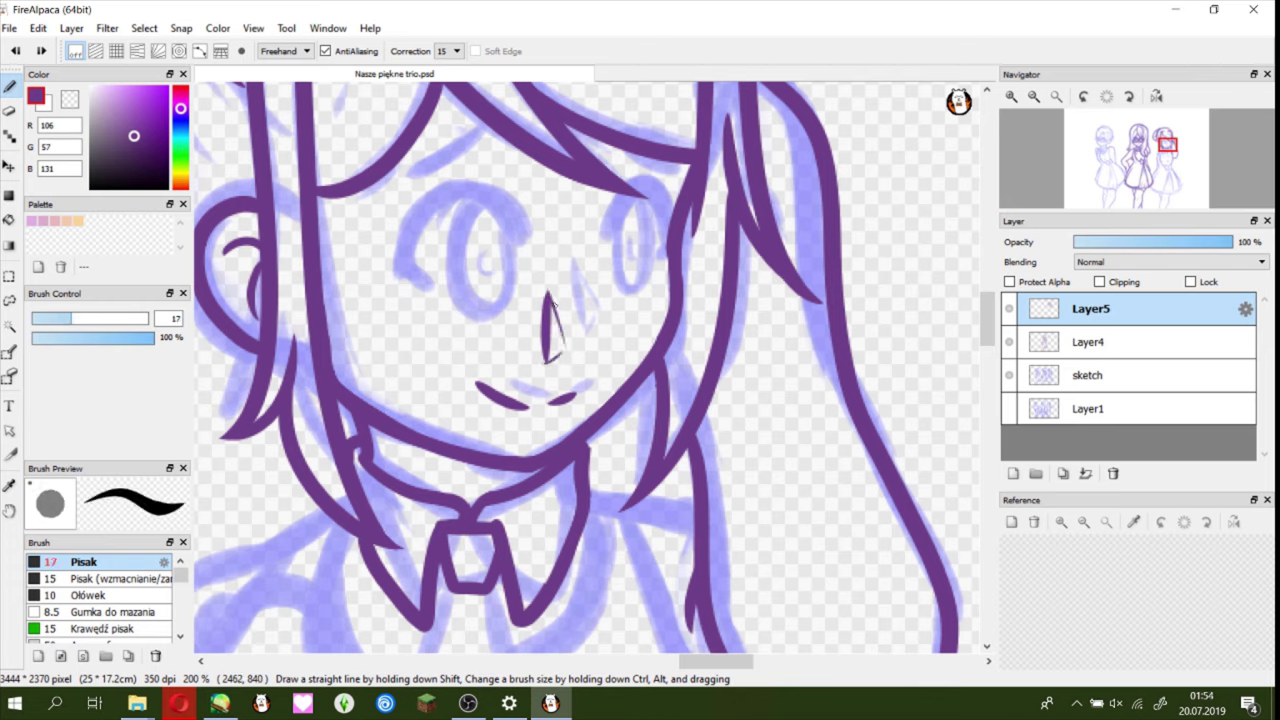
key(ctrl+z)
drag(552, 282, 557, 355)
- Ink both eyes of the right figure with thick upper lashes and oval irises, plus the two slanted eyebrows
drag(518, 240, 435, 296)
mouse_move(485, 130)
mouse_down()
mouse_move(397, 181)
mouse_move(482, 136)
mouse_up()
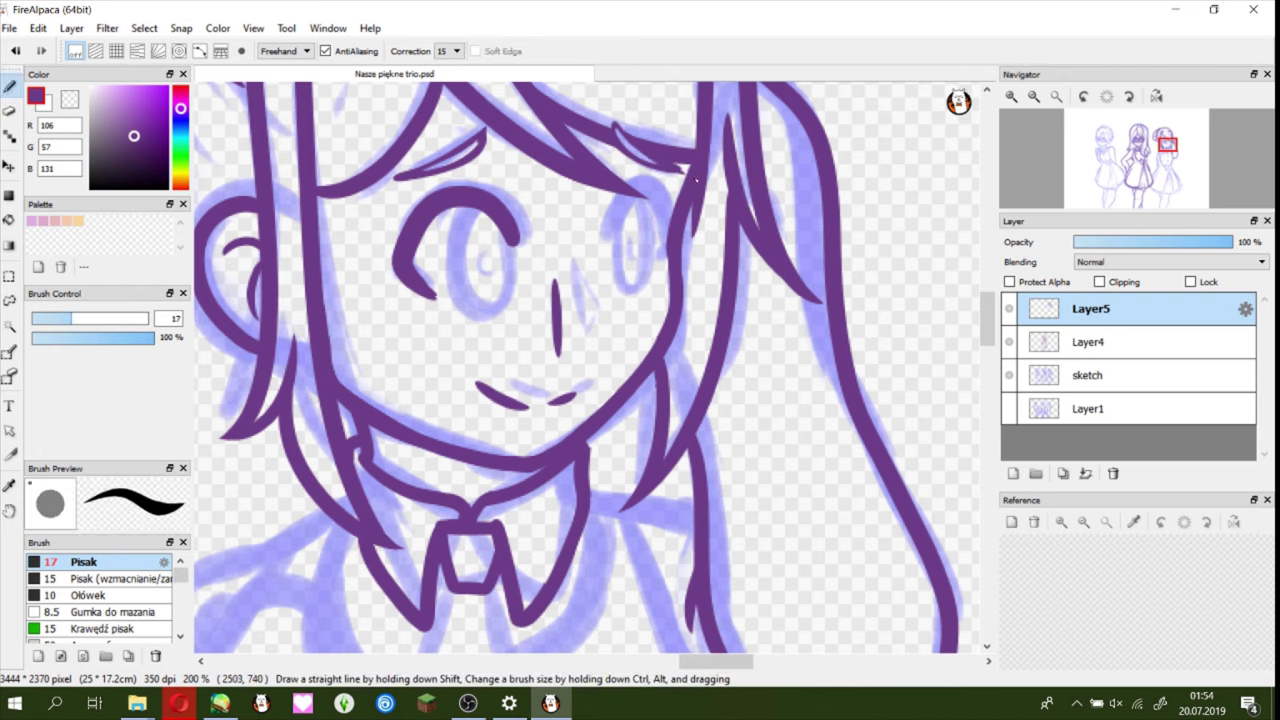
drag(598, 228, 657, 212)
drag(459, 229, 470, 222)
mouse_move(622, 196)
mouse_down()
mouse_move(540, 180)
mouse_move(505, 240)
mouse_move(530, 310)
mouse_move(555, 220)
mouse_move(512, 255)
mouse_move(540, 315)
mouse_move(572, 225)
mouse_up()
- Check the face mirrored without the sketch and replace the nose line with one slightly nearer the far eye
click(1157, 96)
key(e)
key(b)
key(e)
scroll(620, 318, down, 3)
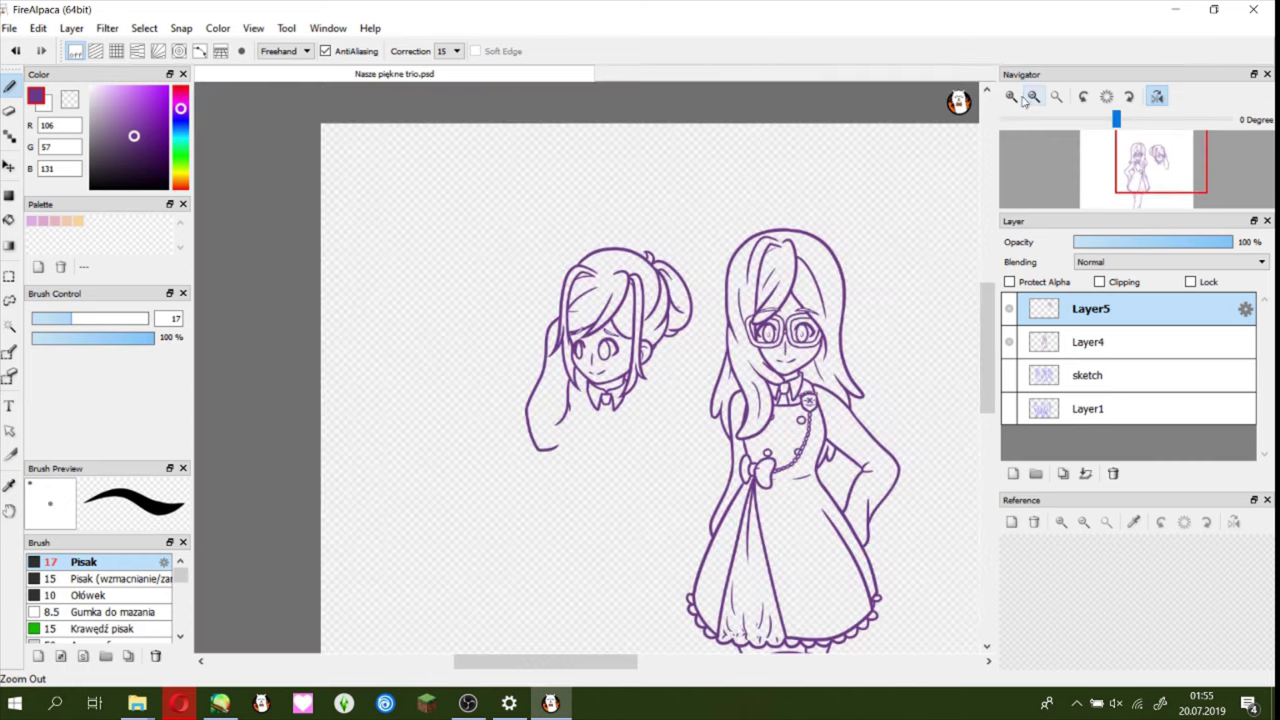
scroll(620, 318, up, 3)
drag(618, 282, 612, 356)
- Reduce the brush size to 10 and ink small curved pupil marks inside the eyes, undoing a stroke that misses
key(b)
key(bracketleft)
drag(694, 256, 690, 284)
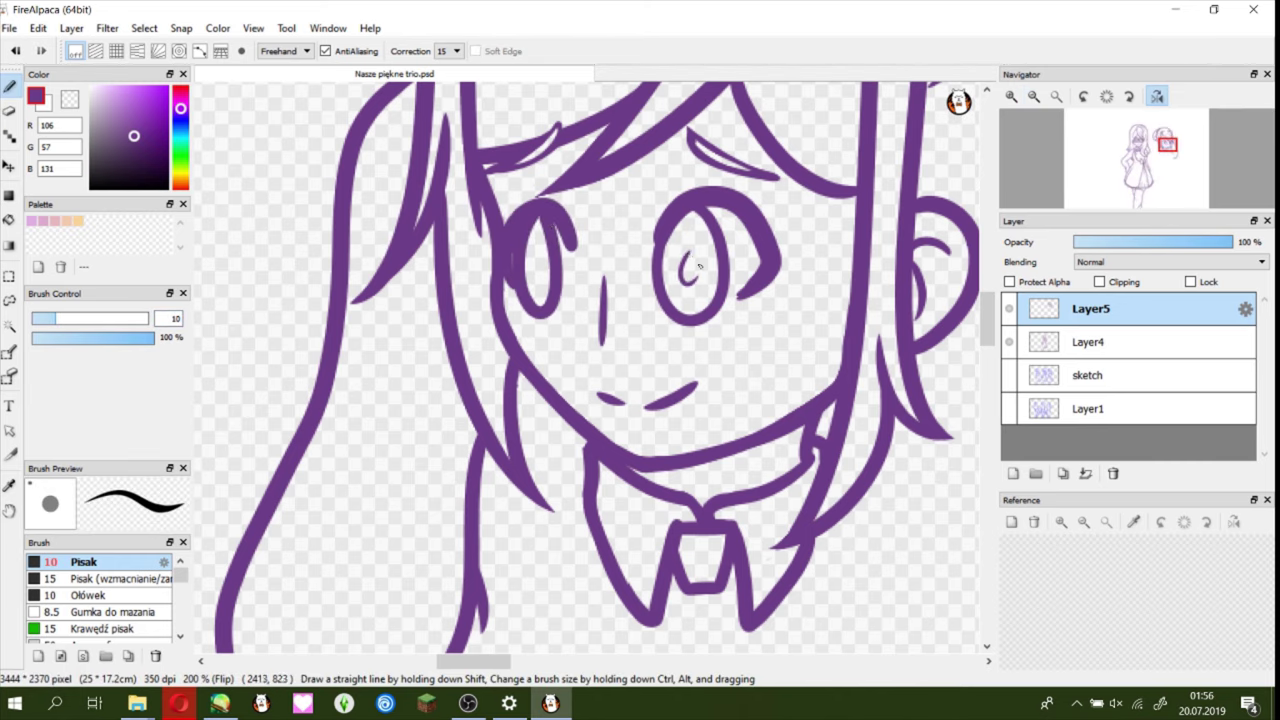
key(ctrl+z)
scroll(603, 345, down, 3)
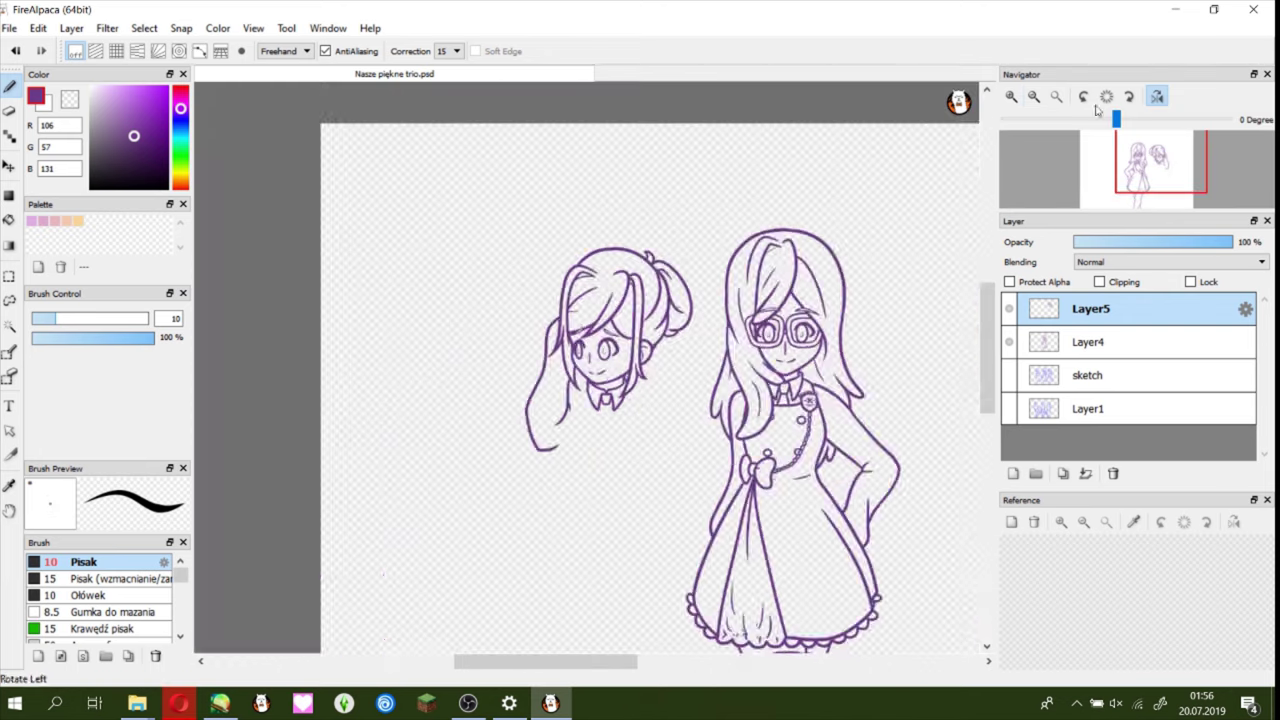
- Ink the right figure's rounded shoulder and the shield-shaped badge with its scalloped top edge and small star emblem
scroll(1150, 170, up, 3)
drag(1153, 175, 1169, 157)
mouse_move(448, 192)
mouse_down()
mouse_move(366, 300)
mouse_move(406, 245)
mouse_move(416, 292)
mouse_move(448, 258)
mouse_move(429, 287)
mouse_move(443, 278)
mouse_move(414, 288)
mouse_up()
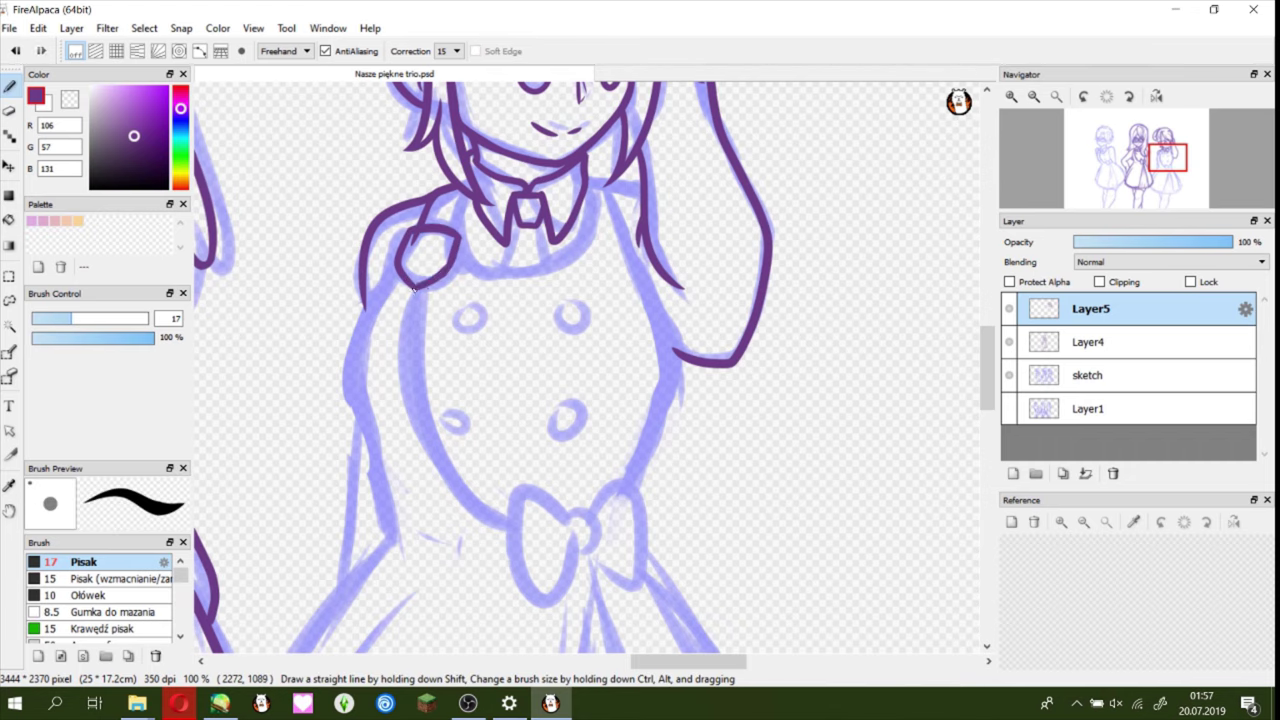
scroll(414, 288, up, 2)
key(e)
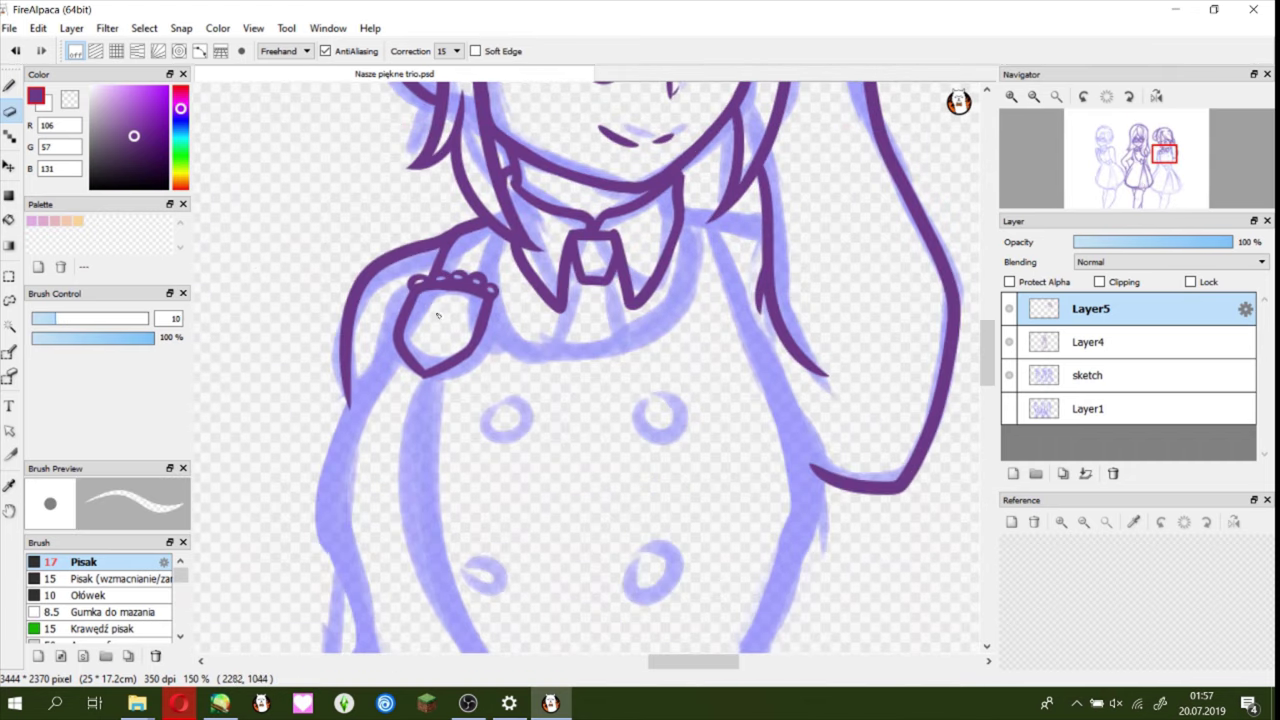
key(b)
mouse_move(412, 314)
mouse_down()
mouse_move(472, 318)
mouse_move(442, 346)
mouse_up()
- Ink the curved neckline below the collar and both sides of the bodice down to the waist
mouse_move(554, 377)
mouse_down()
mouse_move(494, 347)
mouse_move(616, 178)
mouse_move(742, 508)
mouse_up()
scroll(677, 450, down, 2)
scroll(677, 450, up, 1)
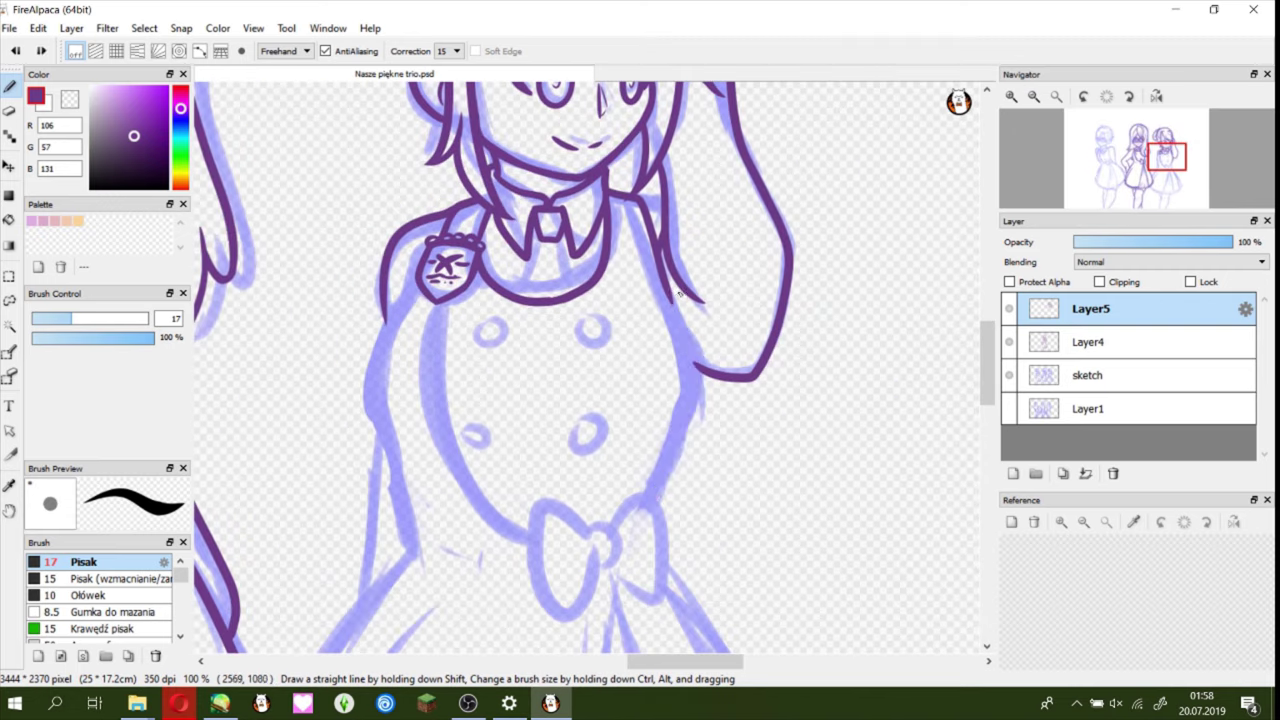
drag(700, 378, 637, 535)
mouse_move(398, 285)
mouse_down()
mouse_move(378, 338)
mouse_move(423, 567)
mouse_up()
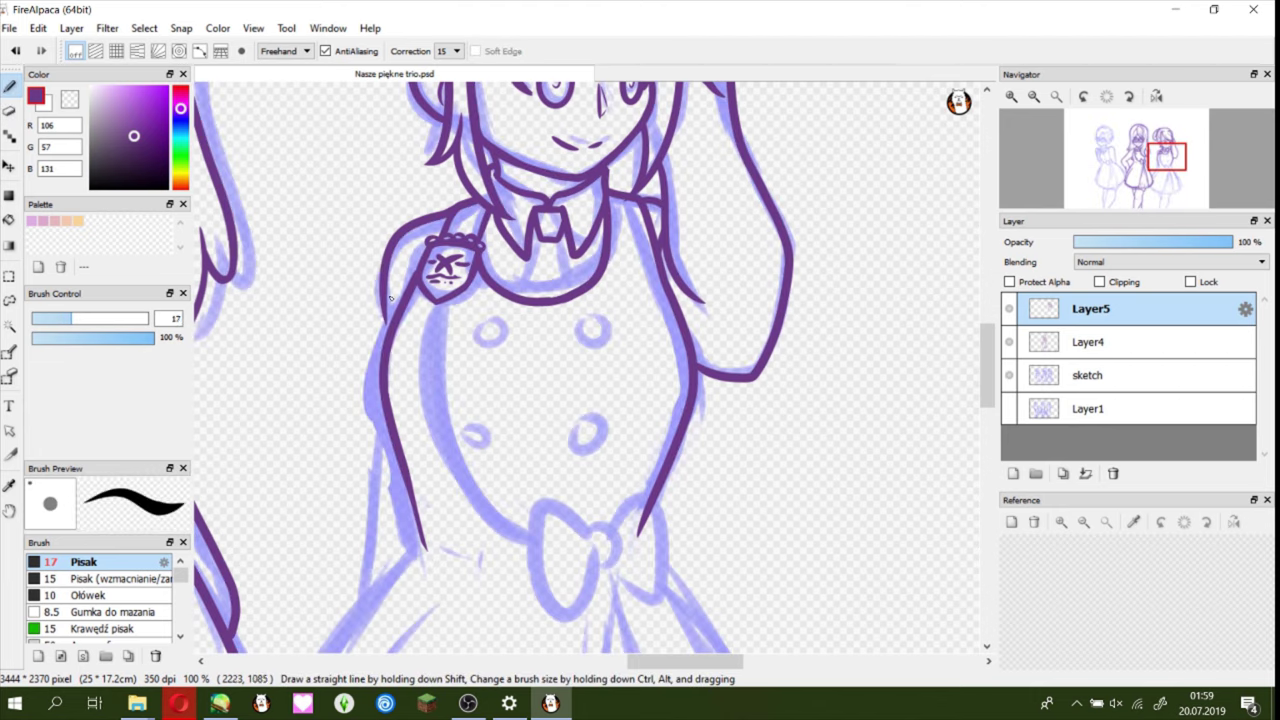
- Ink the lowered arm's outer edge, the skirt's side edge reaching the middle figure, and a short crease at the waist
scroll(390, 298, down, 3)
drag(421, 345, 262, 560)
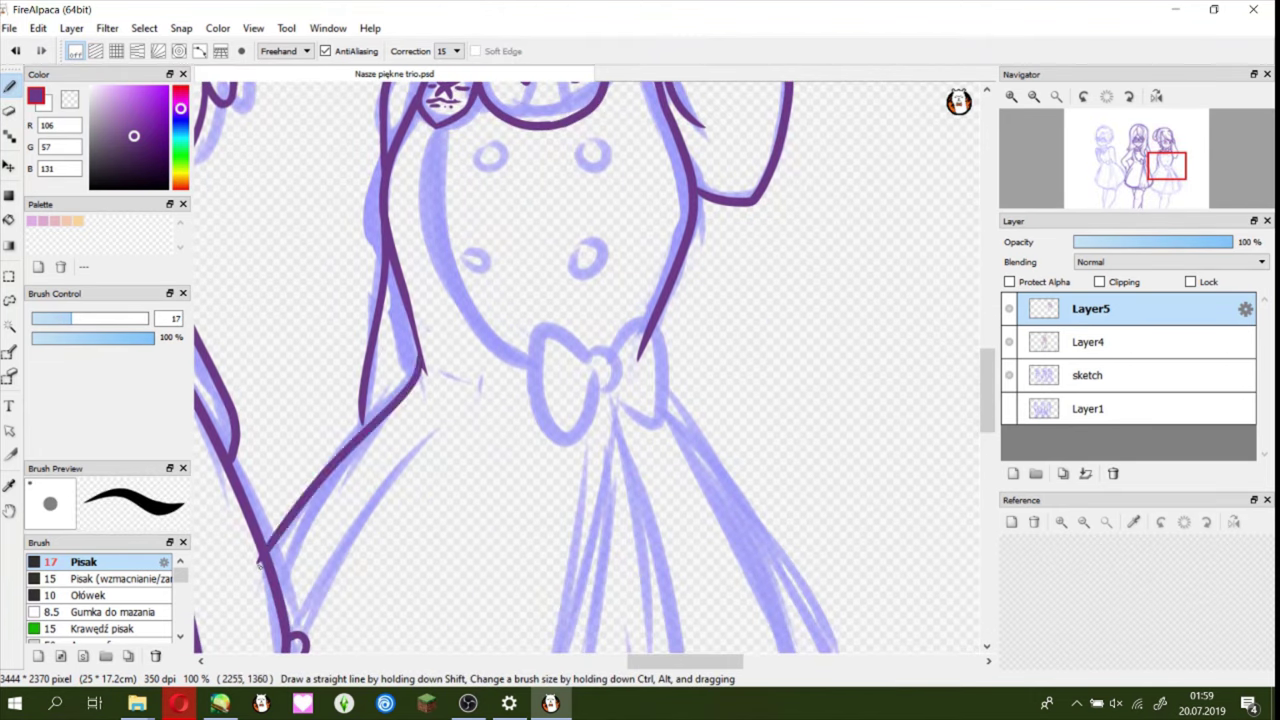
key(e)
key(b)
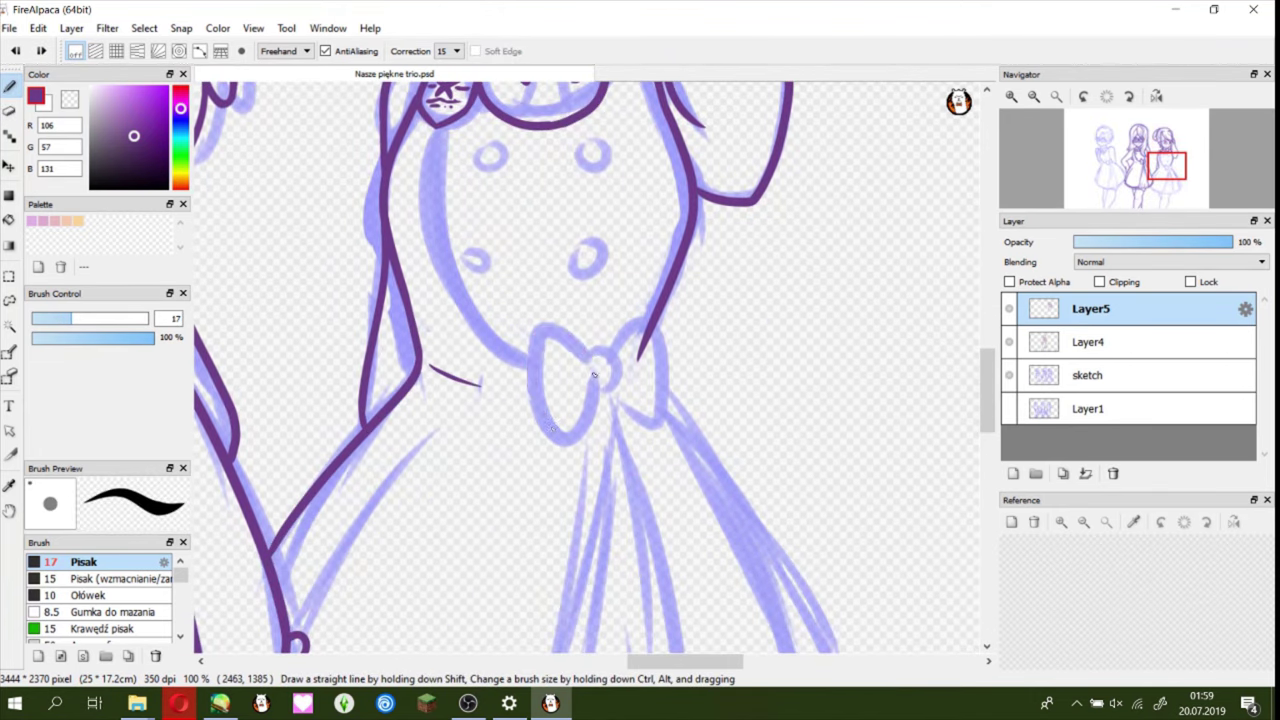
- Ink the waist bow with two oval loops, a round knot and small creases, erasing the overlapping line ends
drag(543, 341, 587, 403)
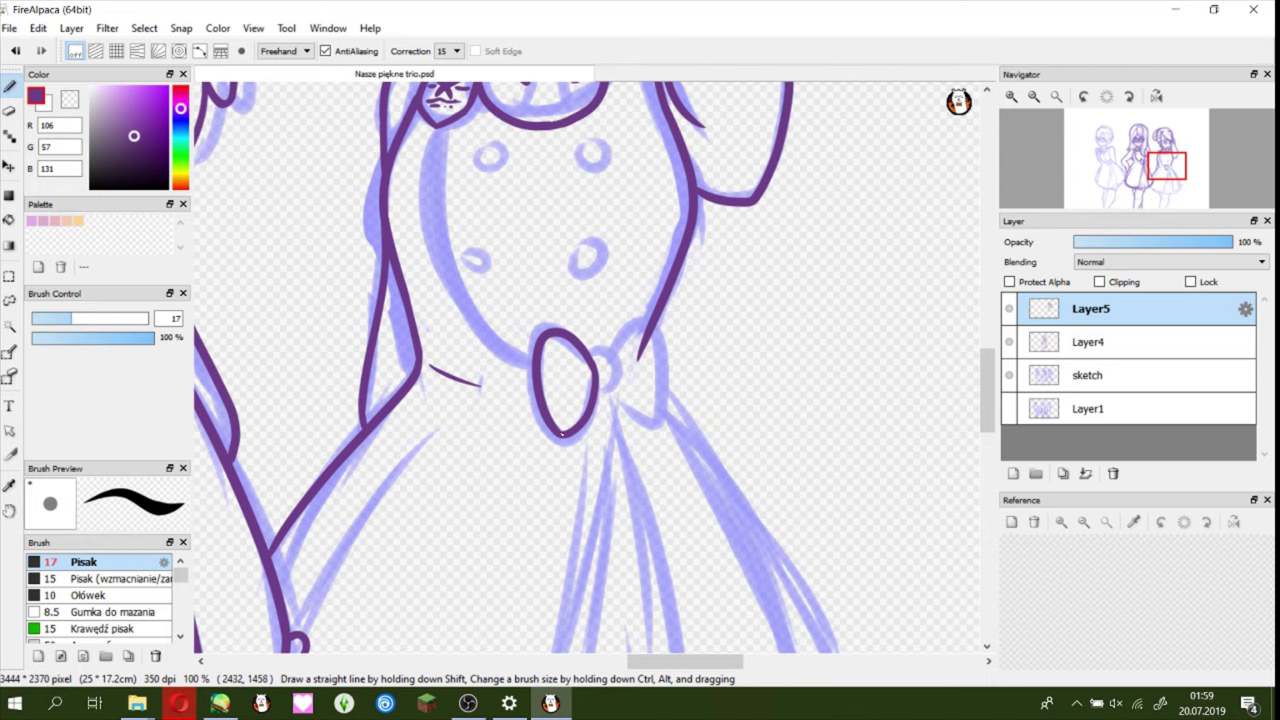
mouse_move(603, 352)
mouse_down()
mouse_move(666, 355)
mouse_move(615, 387)
mouse_move(640, 415)
mouse_up()
key(e)
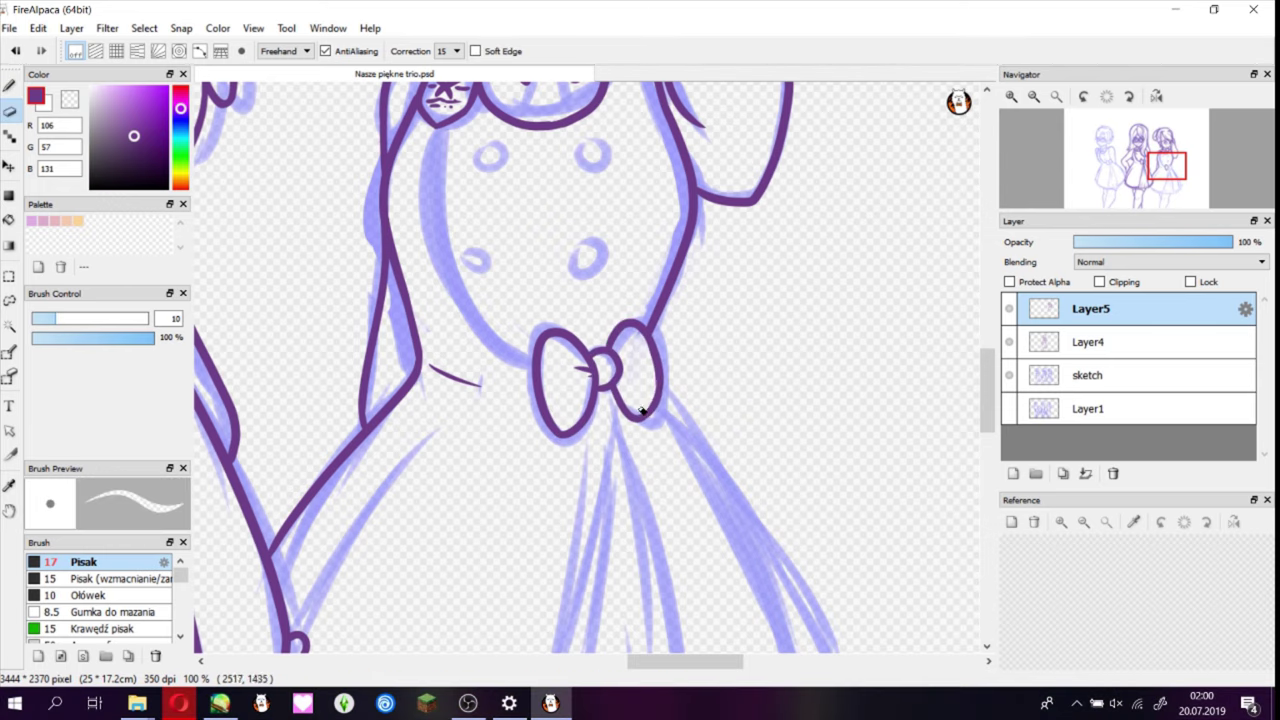
key(b)
key(e)
scroll(655, 426, down, 3)
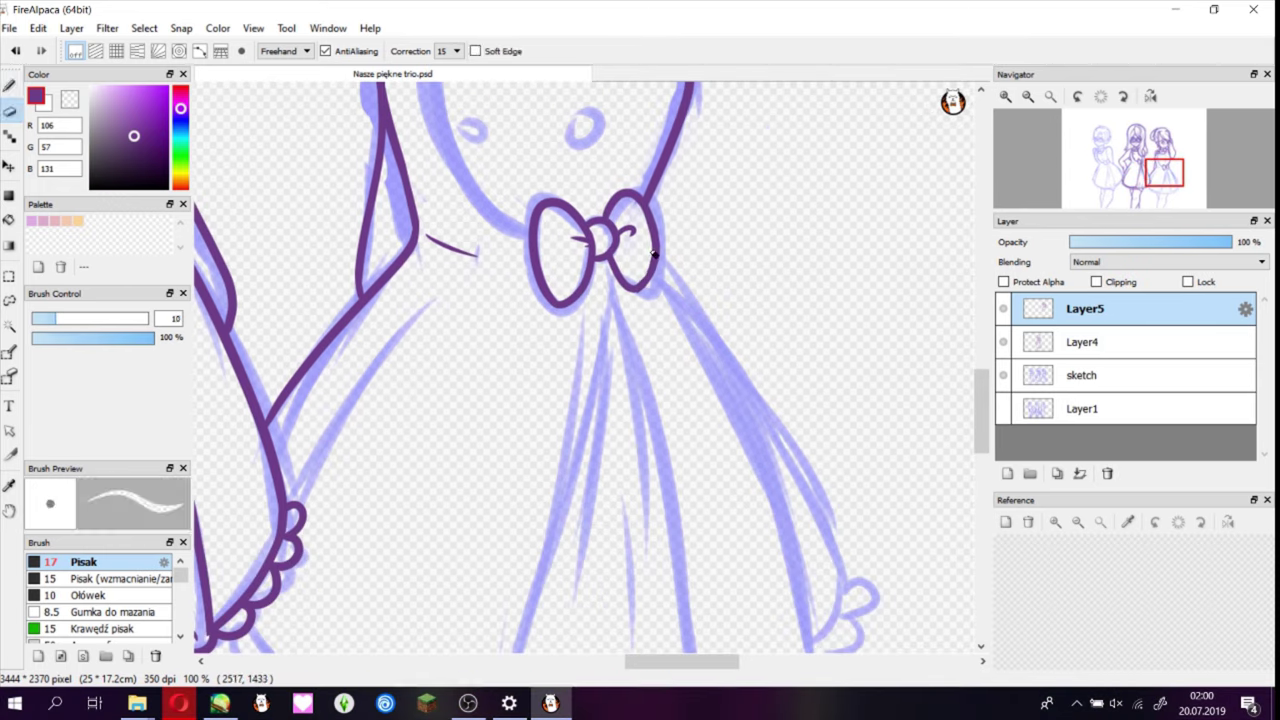
key(b)
- Ink the tie tails below the square knot and the four round buttons on the bodice
scroll(636, 291, up, 5)
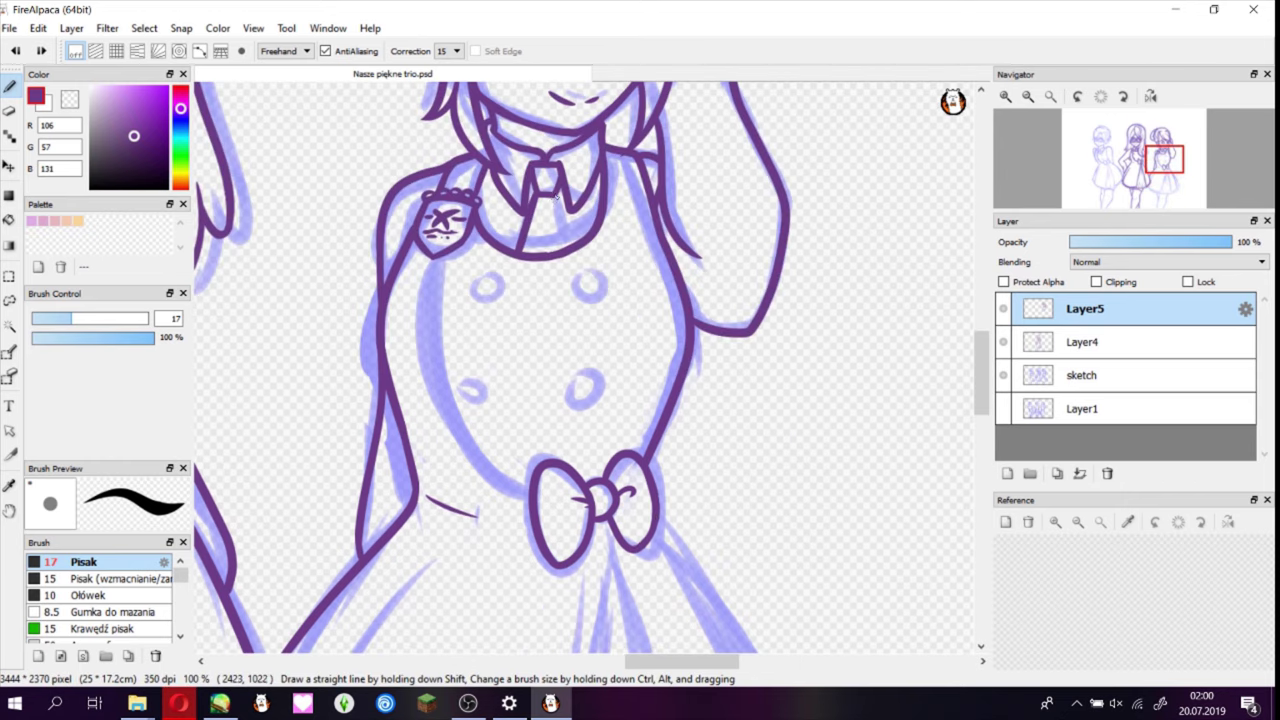
key(ctrl+z)
drag(486, 279, 484, 280)
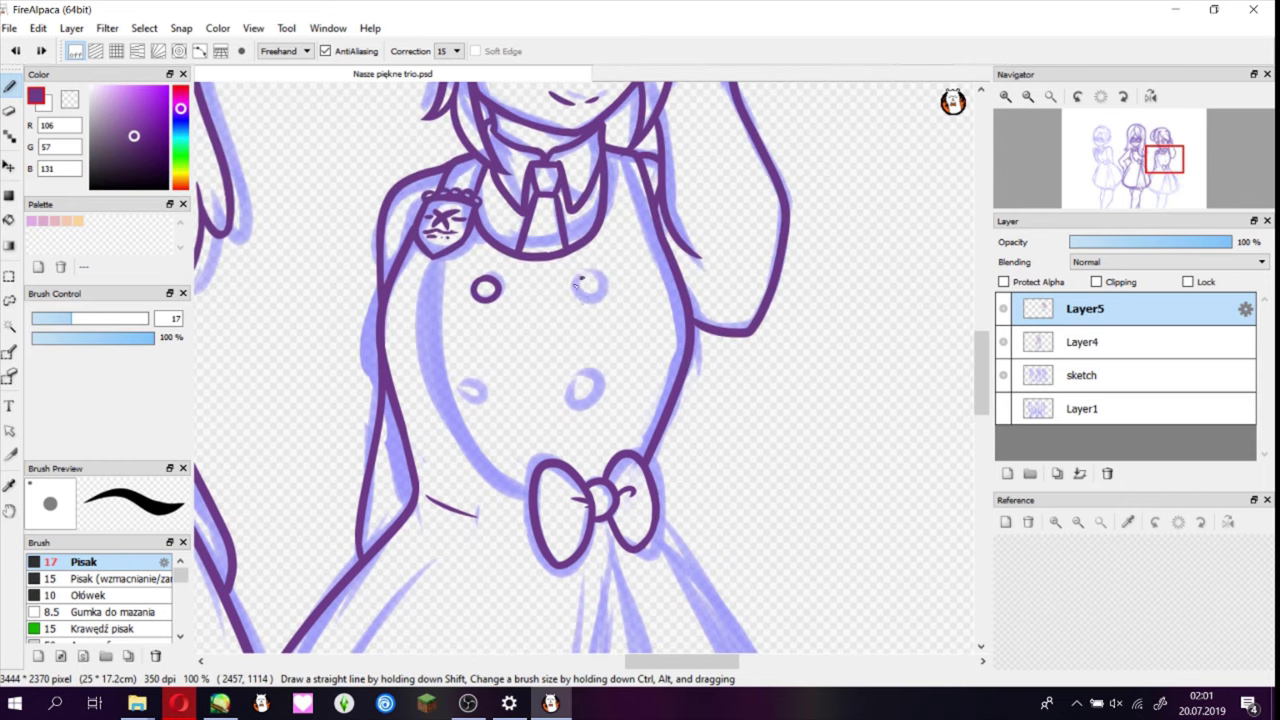
drag(576, 294, 579, 282)
drag(478, 384, 476, 386)
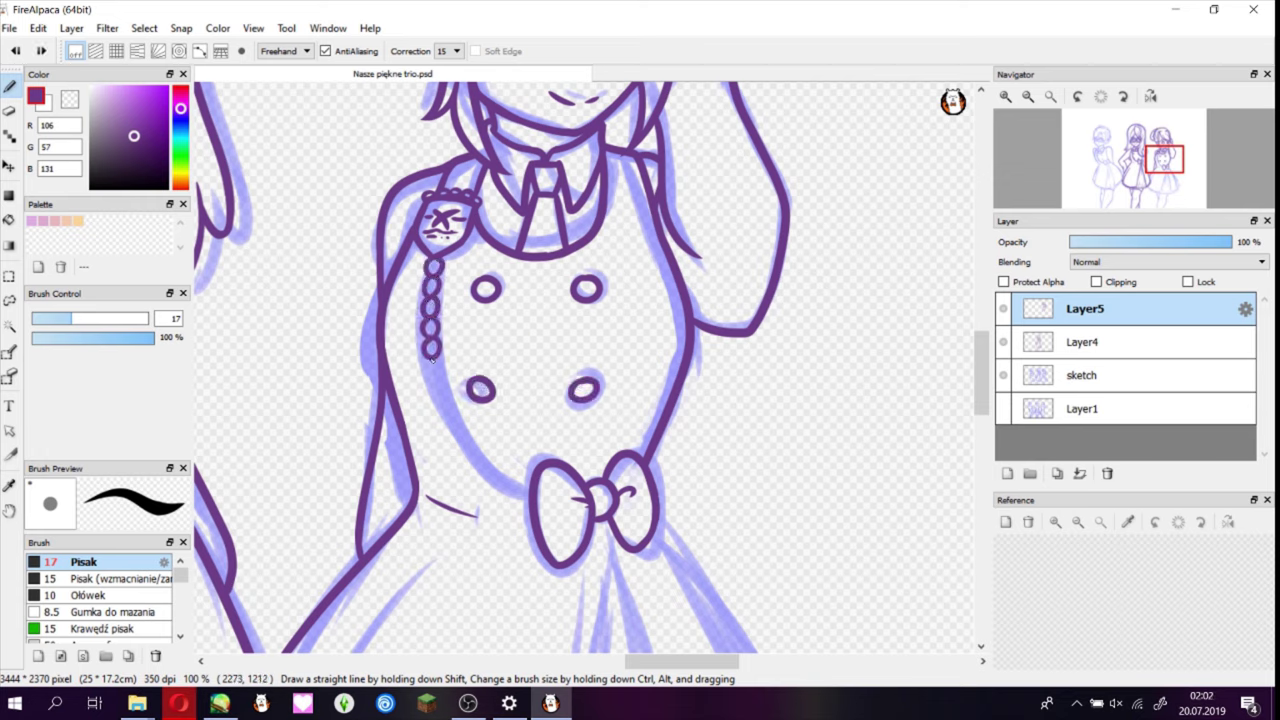
- Ink the chain of small oval links curving from the badge to the waist bow, undoing and redrawing uneven links
drag(447, 404, 458, 424)
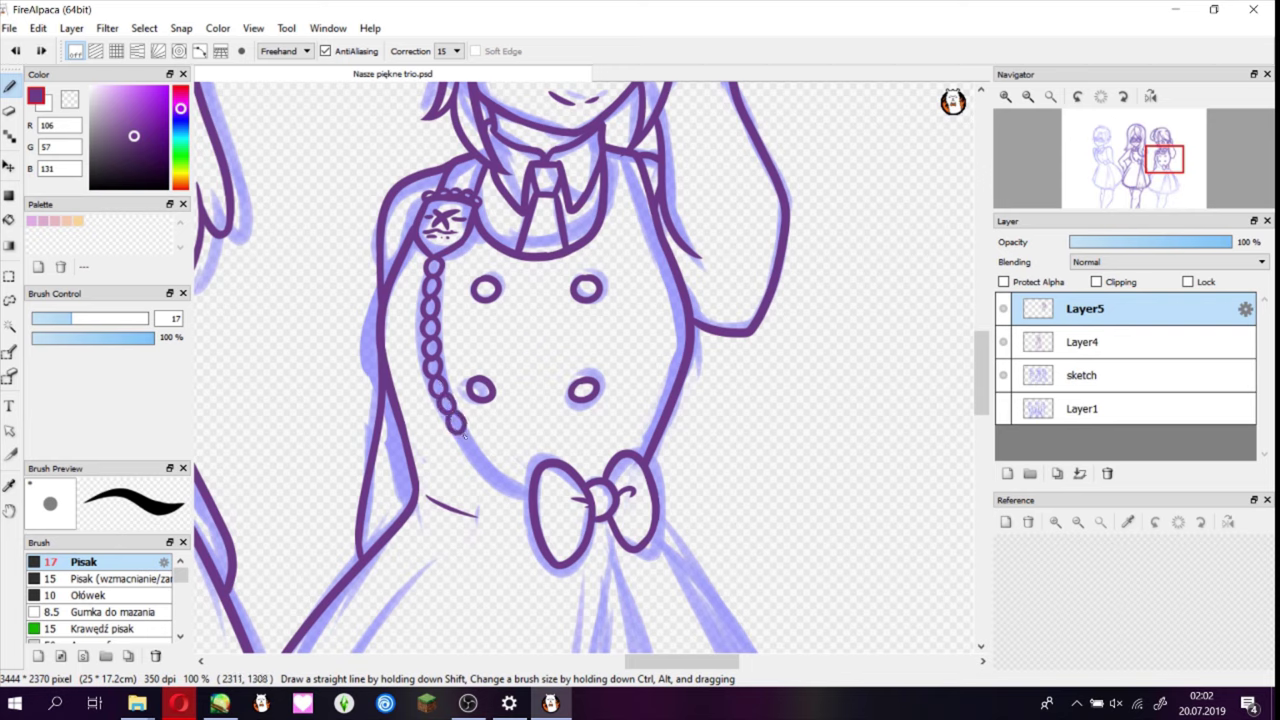
key(ctrl+z)
key(ctrl+z)
key(ctrl+z)
key(ctrl+z)
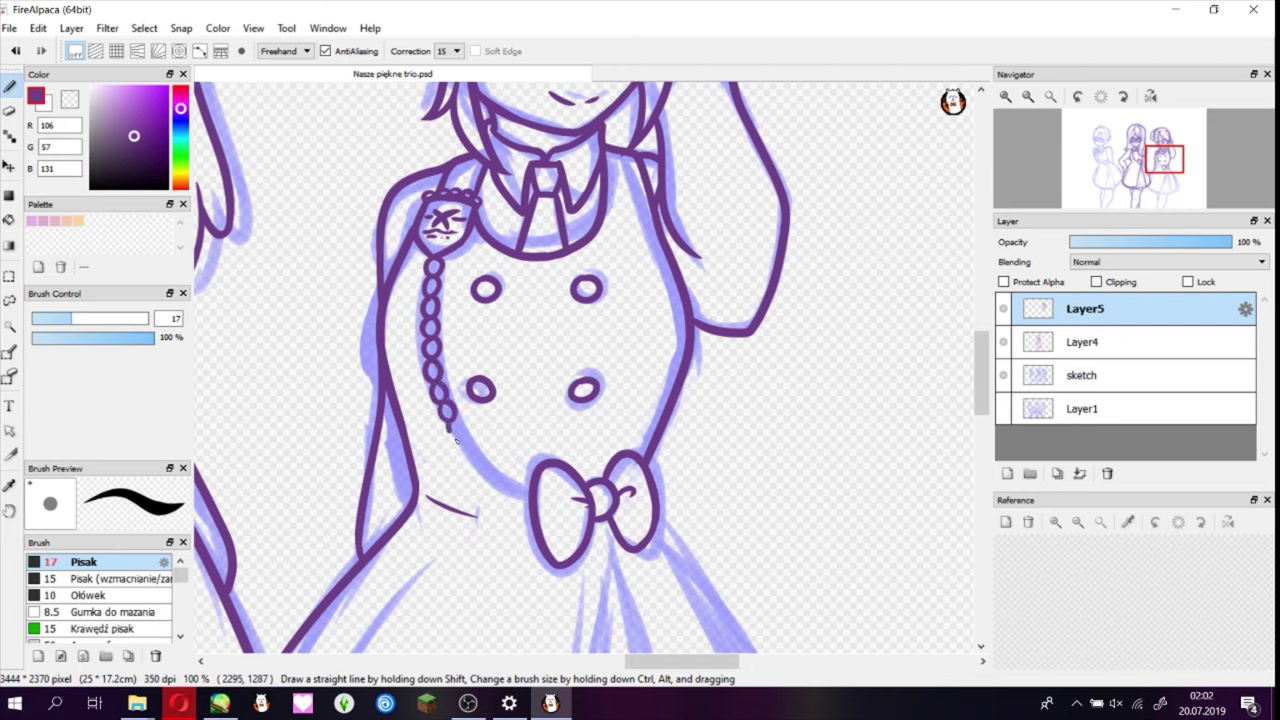
key(ctrl+z)
key(ctrl+z)
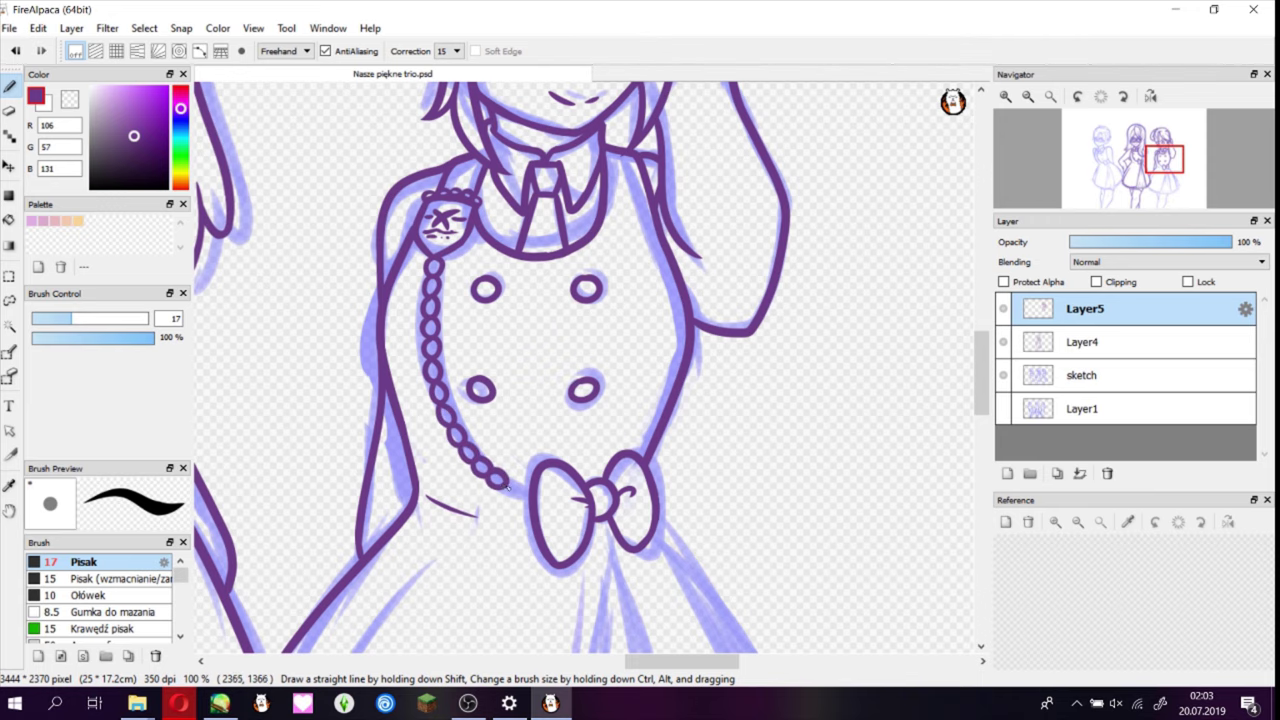
- Ink the skirt's side fold and the three long panel lines running from the waist bow to the hem
scroll(527, 500, down, 5)
drag(428, 140, 285, 333)
drag(600, 92, 465, 575)
drag(600, 90, 695, 585)
mouse_move(655, 95)
mouse_down()
mouse_move(775, 400)
mouse_move(812, 545)
mouse_up()
- Ink the hem edges of the skirt panels, trim the overshooting line ends, and add the skirt's outermost edge
drag(814, 468, 660, 570)
drag(400, 545, 245, 452)
key(ctrl+z)
drag(530, 565, 242, 455)
key(e)
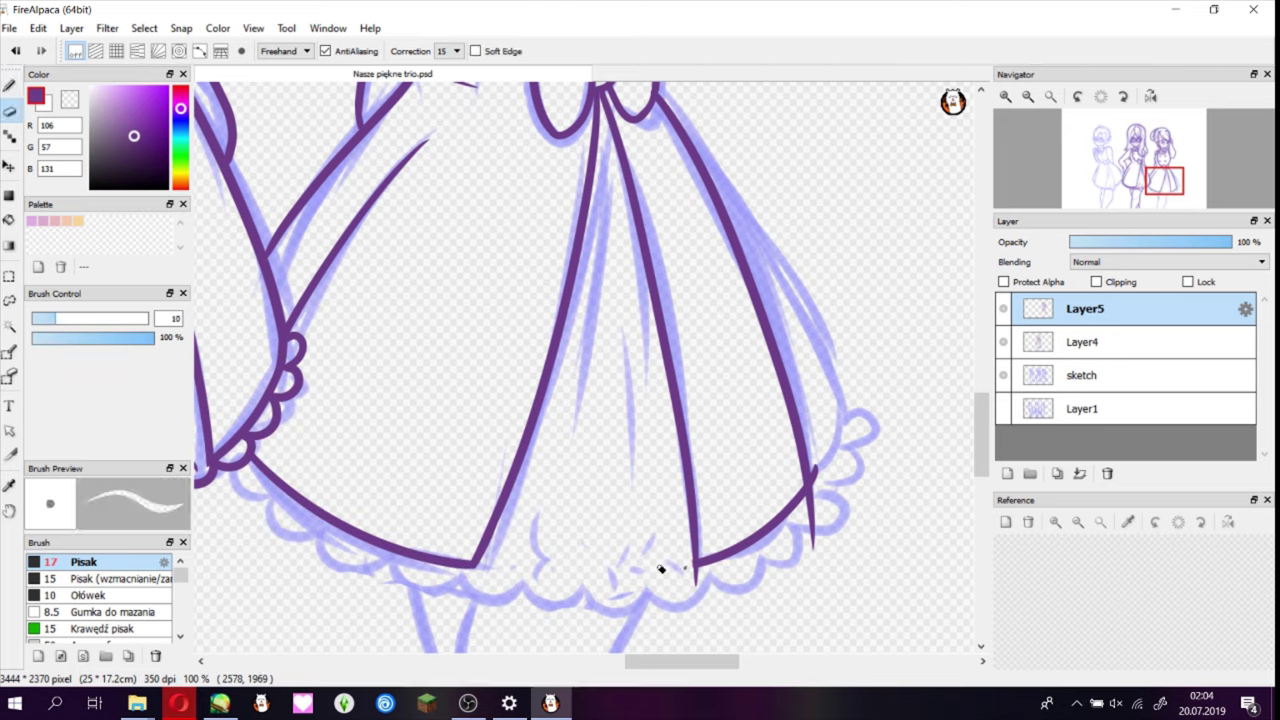
drag(665, 100, 855, 425)
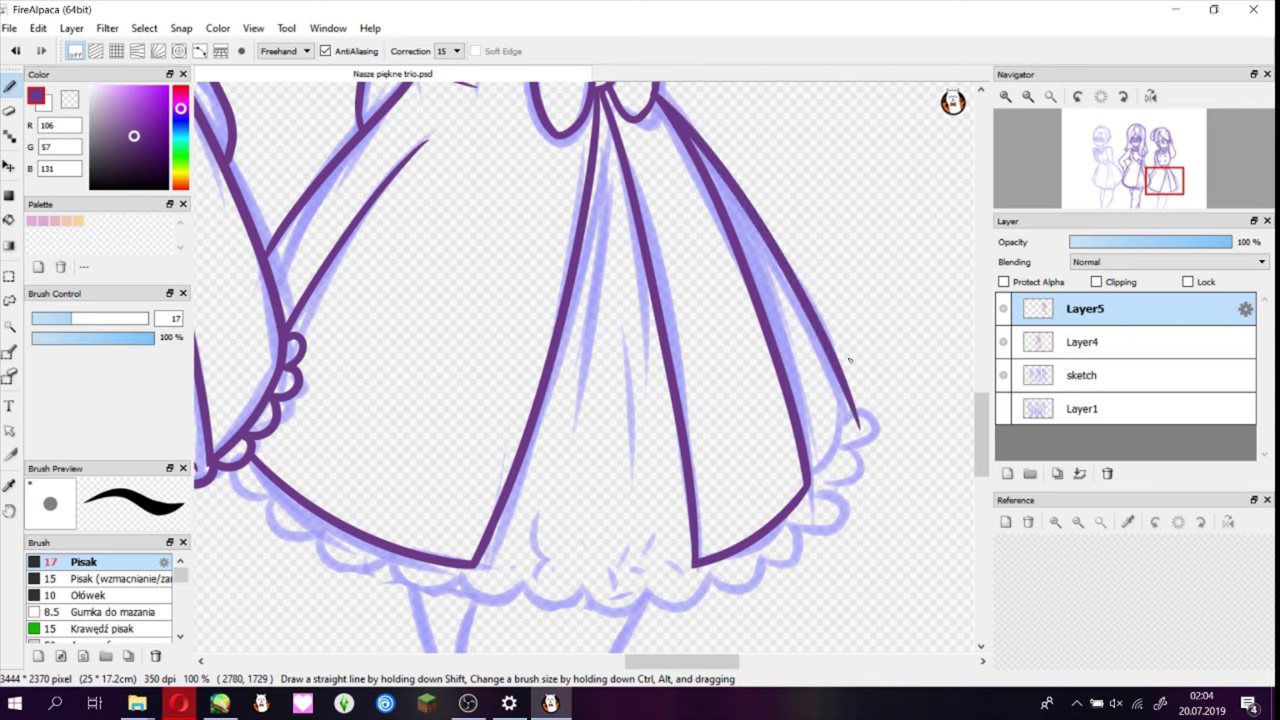
- Add a new layer and ink the scalloped frill along the entire skirt hem, erasing the overlapping ends
key(ctrl+shift+n)
key(b)
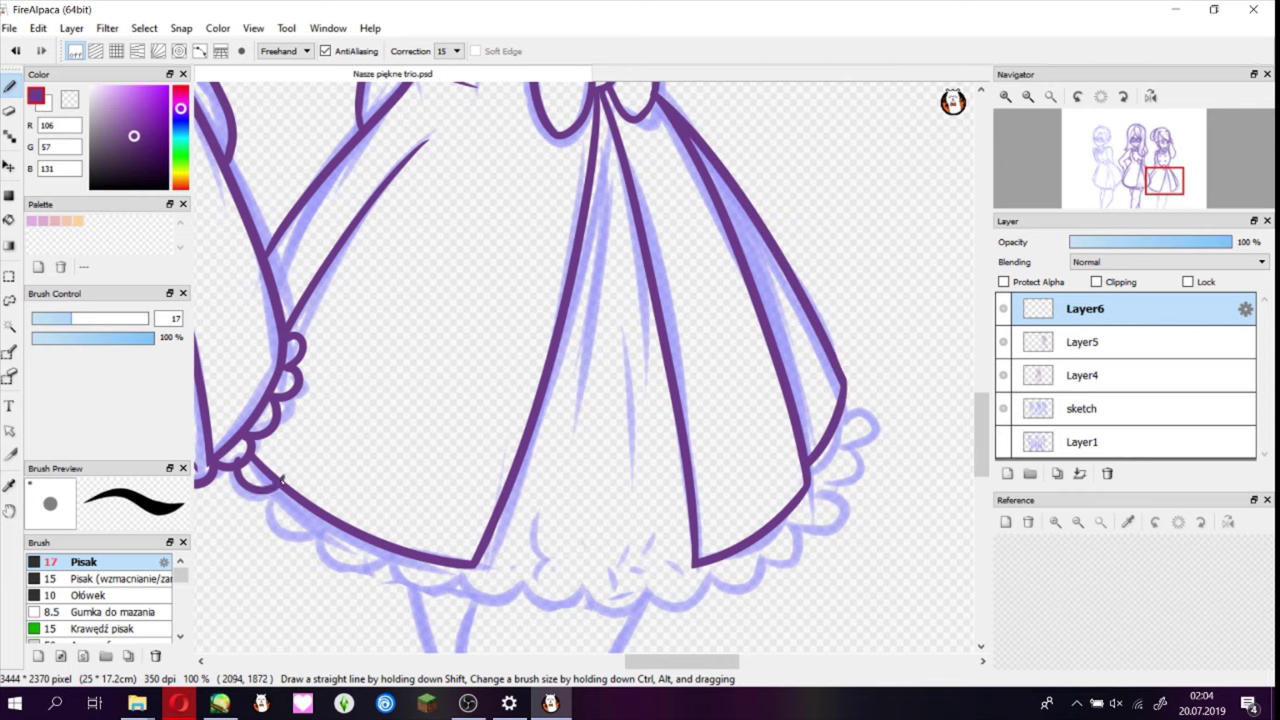
mouse_move(270, 482)
mouse_down()
mouse_move(355, 540)
mouse_move(457, 582)
mouse_up()
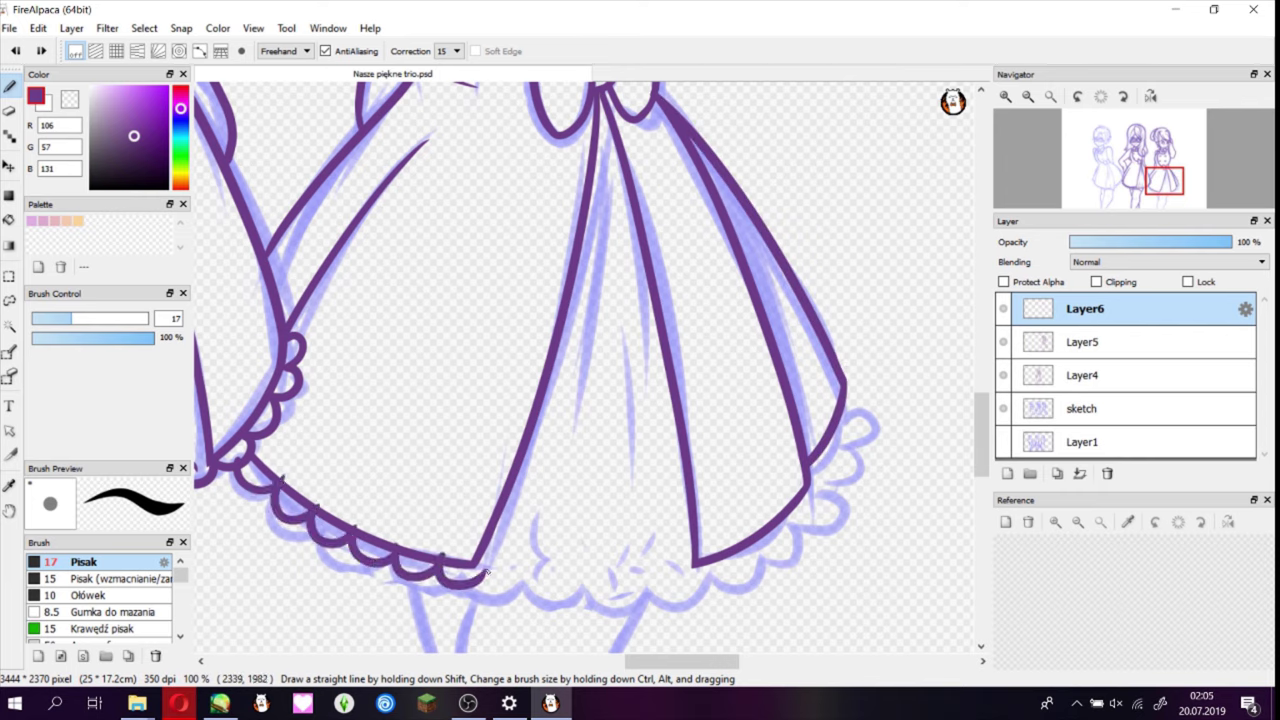
mouse_move(592, 588)
mouse_down()
mouse_move(626, 594)
mouse_move(647, 581)
mouse_move(660, 595)
mouse_move(756, 572)
mouse_move(752, 559)
mouse_move(697, 572)
mouse_up()
key(ctrl+z)
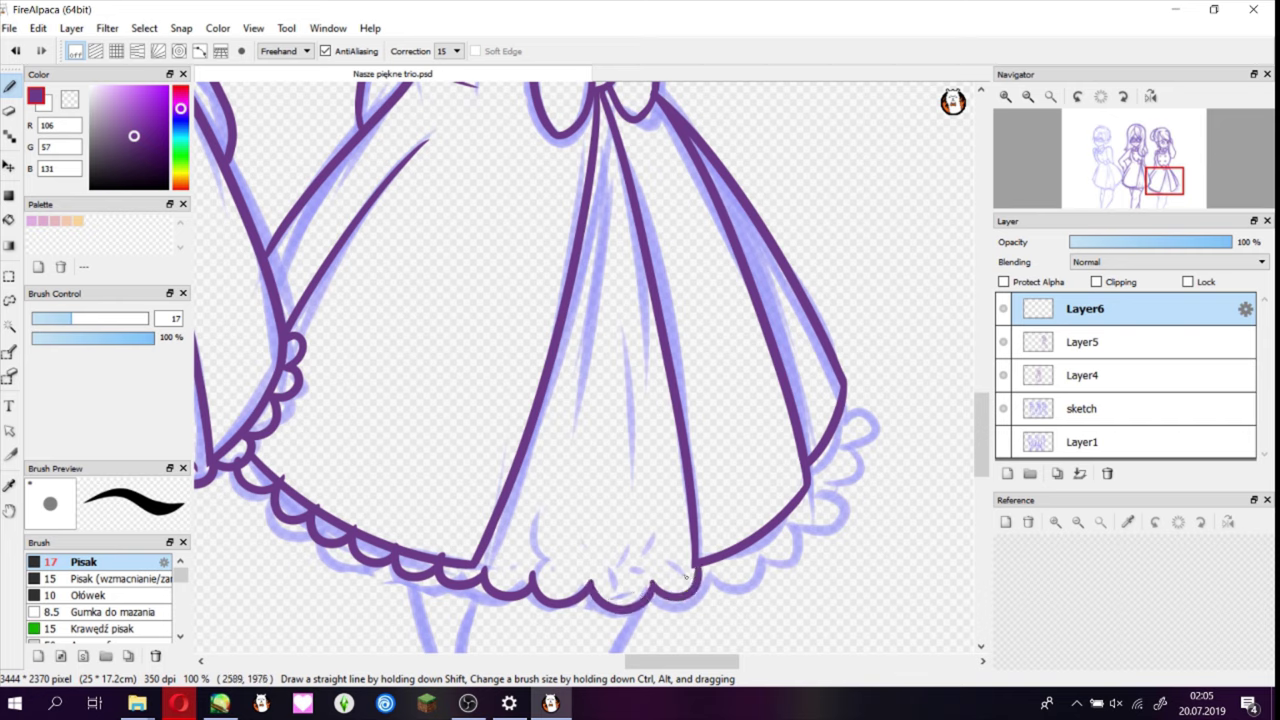
mouse_move(800, 515)
mouse_down()
mouse_move(824, 452)
mouse_move(858, 420)
mouse_move(856, 378)
mouse_up()
key(e)
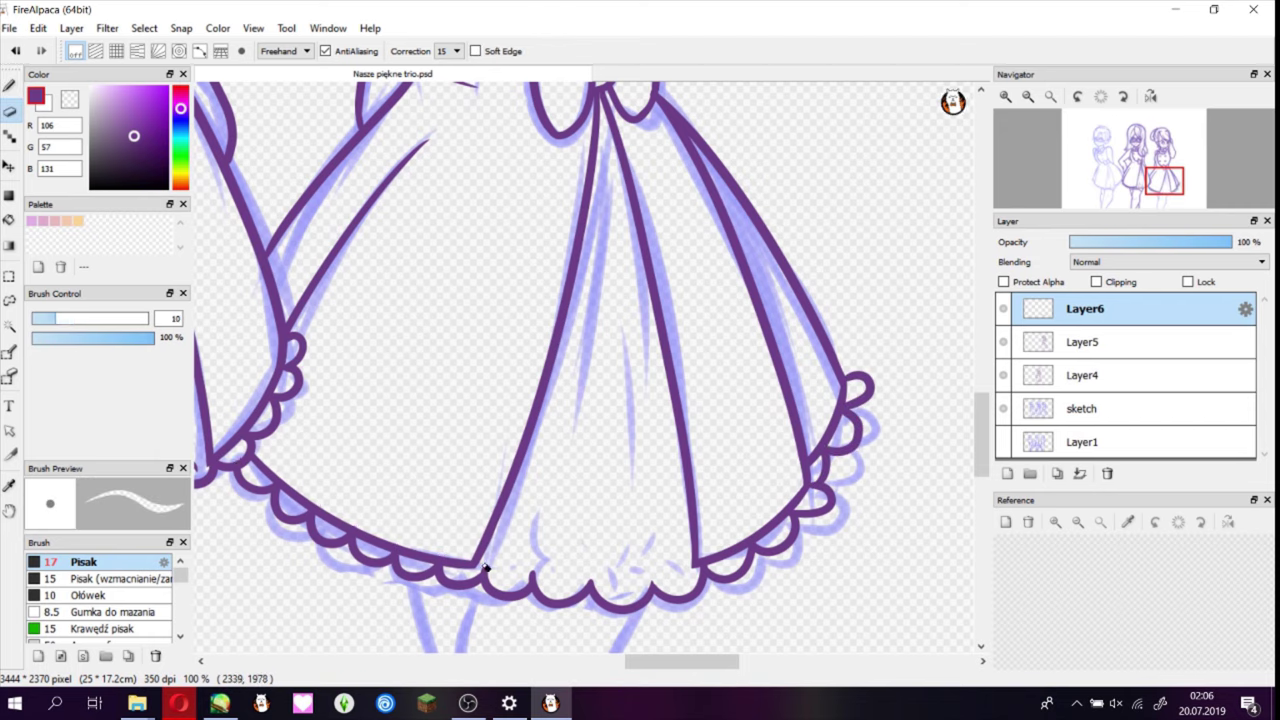
- Ink the tapered folds and short gathered wrinkles inside the skirt's central panel
key(b)
drag(540, 575, 530, 503)
drag(578, 556, 575, 450)
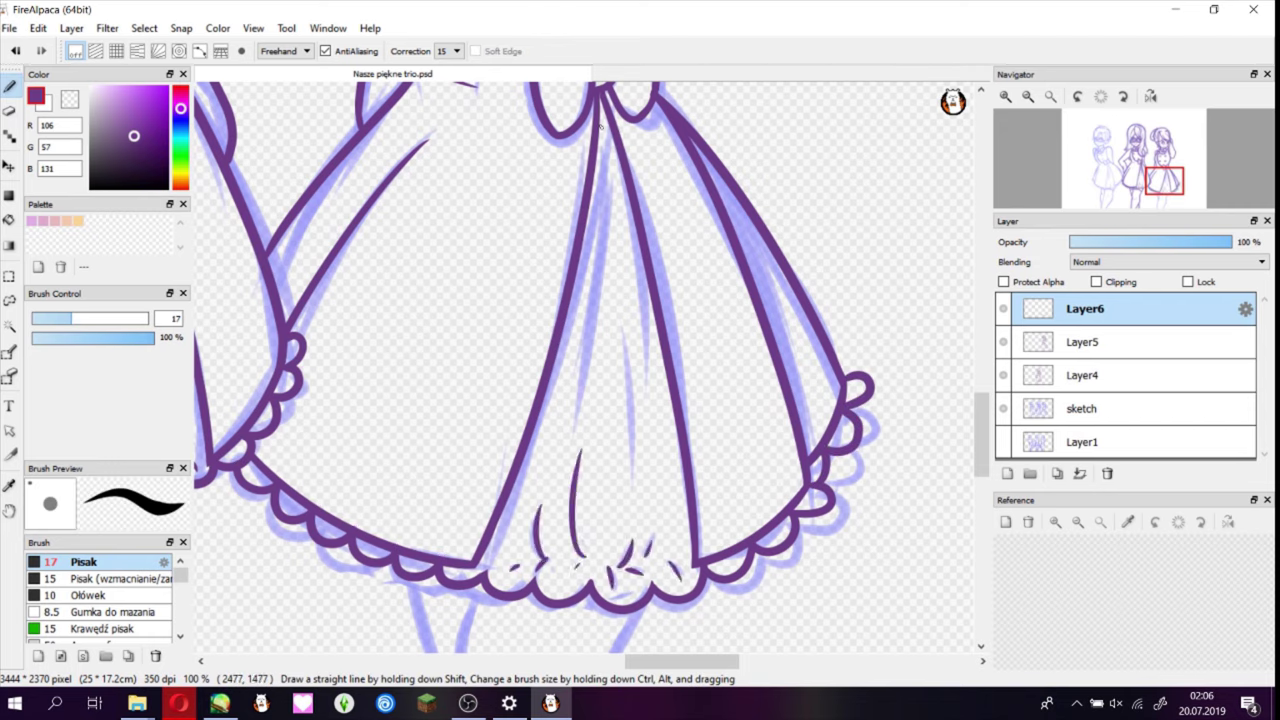
mouse_move(606, 148)
mouse_down()
mouse_move(580, 378)
mouse_move(632, 276)
mouse_up()
key(ctrl+z)
drag(632, 410, 630, 476)
- Ink both legs of the right figure below the hem down to the canvas edge, with a small knee mark
scroll(640, 400, down, 5)
drag(475, 250, 462, 366)
drag(524, 350, 500, 368)
mouse_move(642, 268)
mouse_down()
mouse_move(590, 360)
mouse_move(522, 554)
mouse_up()
drag(444, 392, 420, 554)
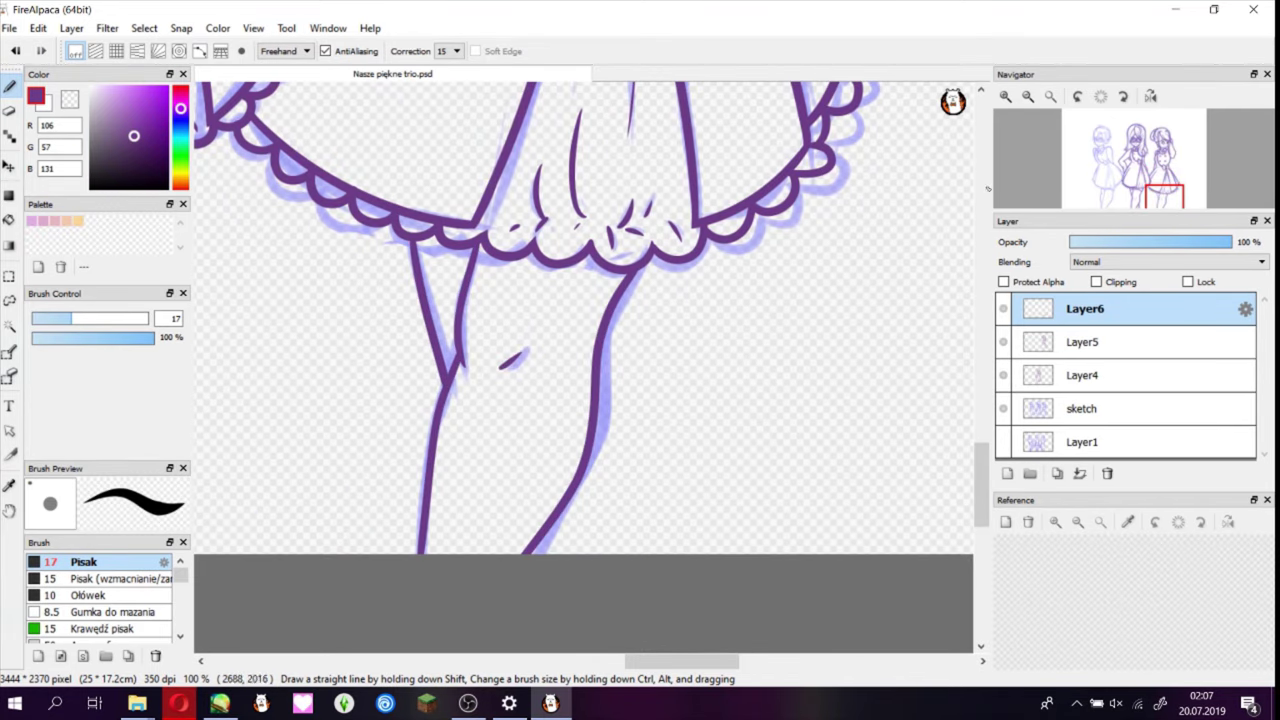
- Hide the sketch, mirror the view, and erase and redraw the frill scallops below the right figure's central skirt panel
click(1028, 96)
click(1005, 96)
click(1005, 96)
key(e)
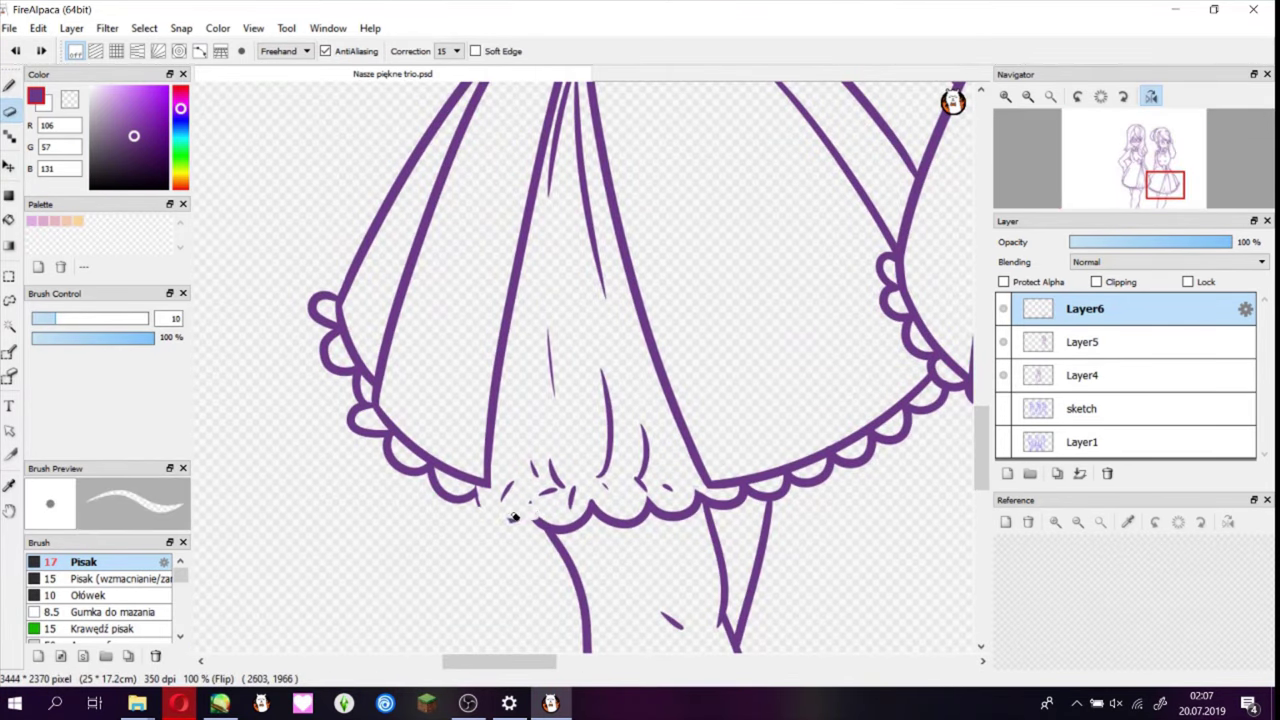
drag(513, 517, 656, 505)
key(b)
drag(531, 507, 655, 505)
key(ctrl+z)
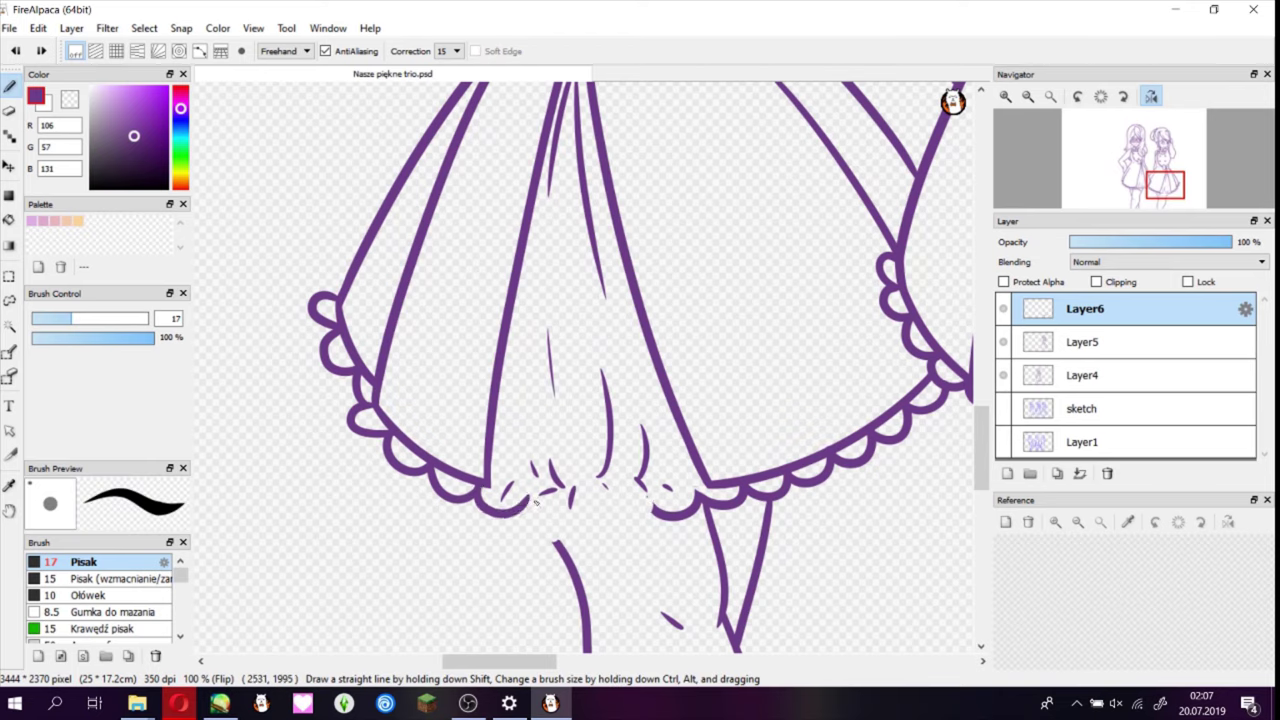
key(e)
drag(535, 503, 665, 510)
key(b)
key(ctrl+z)
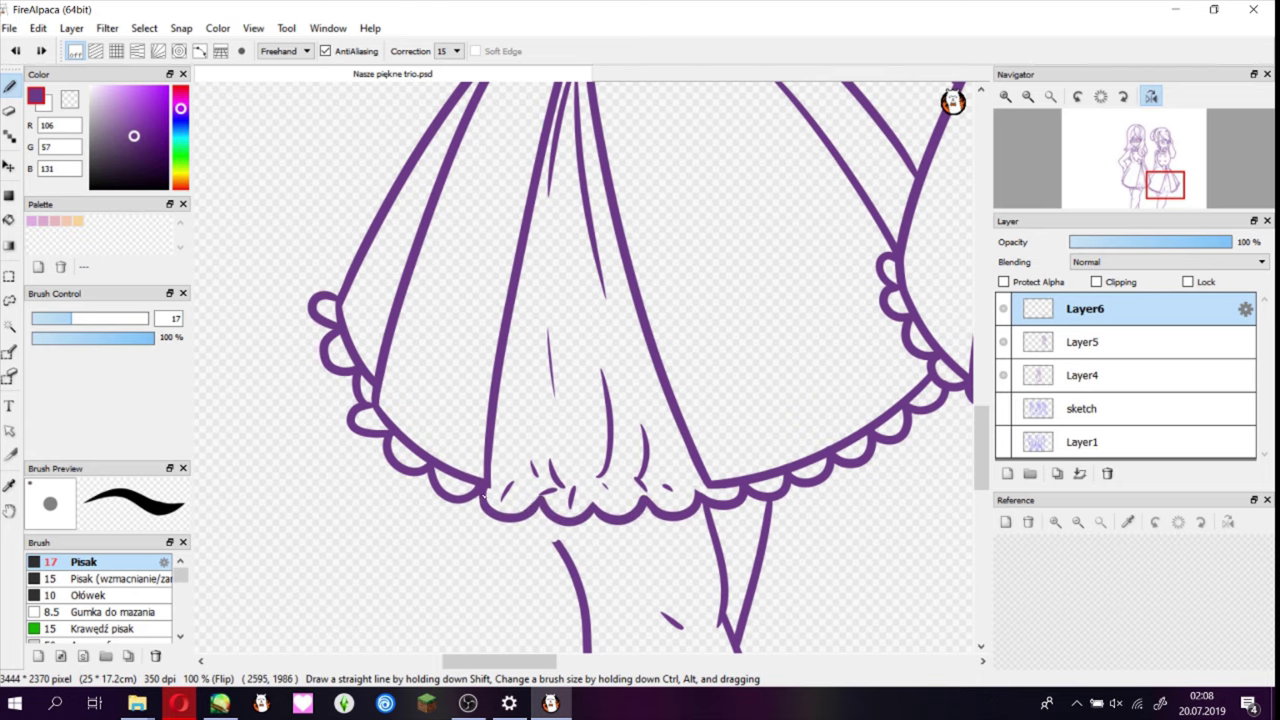
- Rework the short gathered wrinkles above the central frill and clean up the joints between its scallops
key(e)
mouse_move(500, 490)
mouse_down()
mouse_move(550, 494)
mouse_move(496, 480)
mouse_up()
key(b)
key(e)
key(b)
key(e)
key(b)
key(e)
key(b)
key(e)
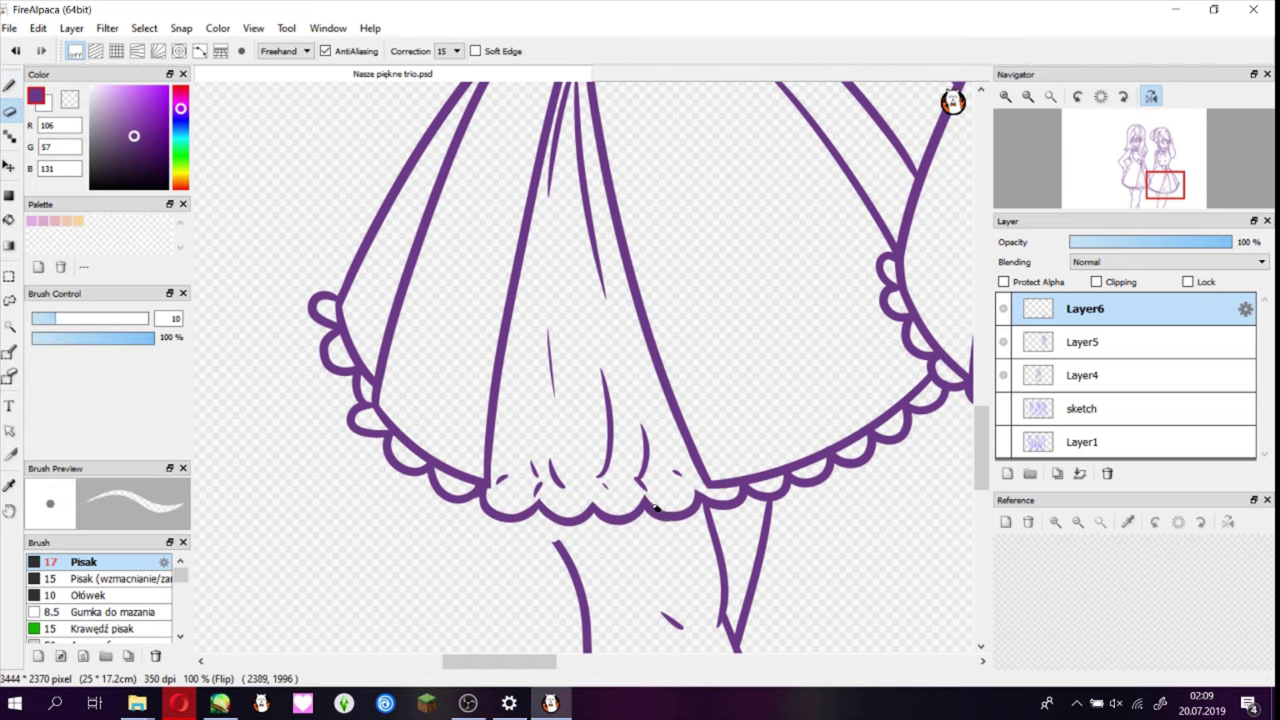
key(b)
key(e)
key(b)
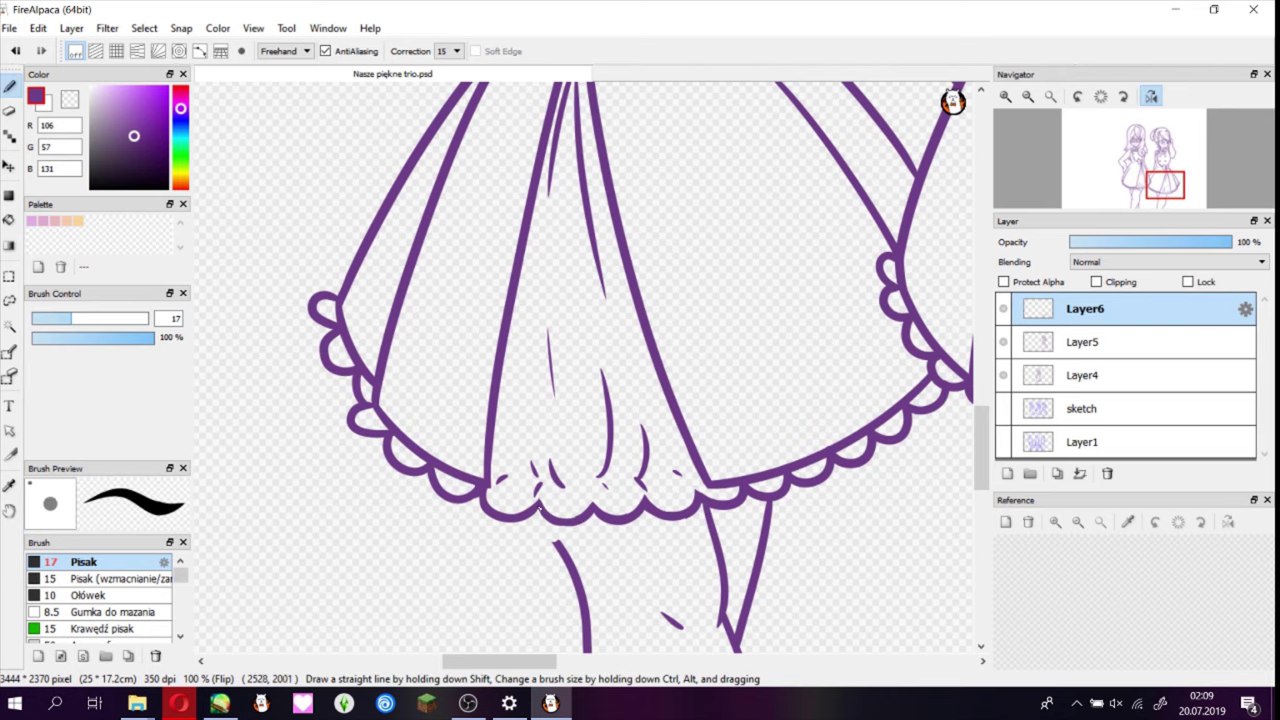
- Retouch the right figure's upper hair strands on Layer5, undoing unwanted strokes, and merge the frill layer into it
scroll(625, 549, down, 5)
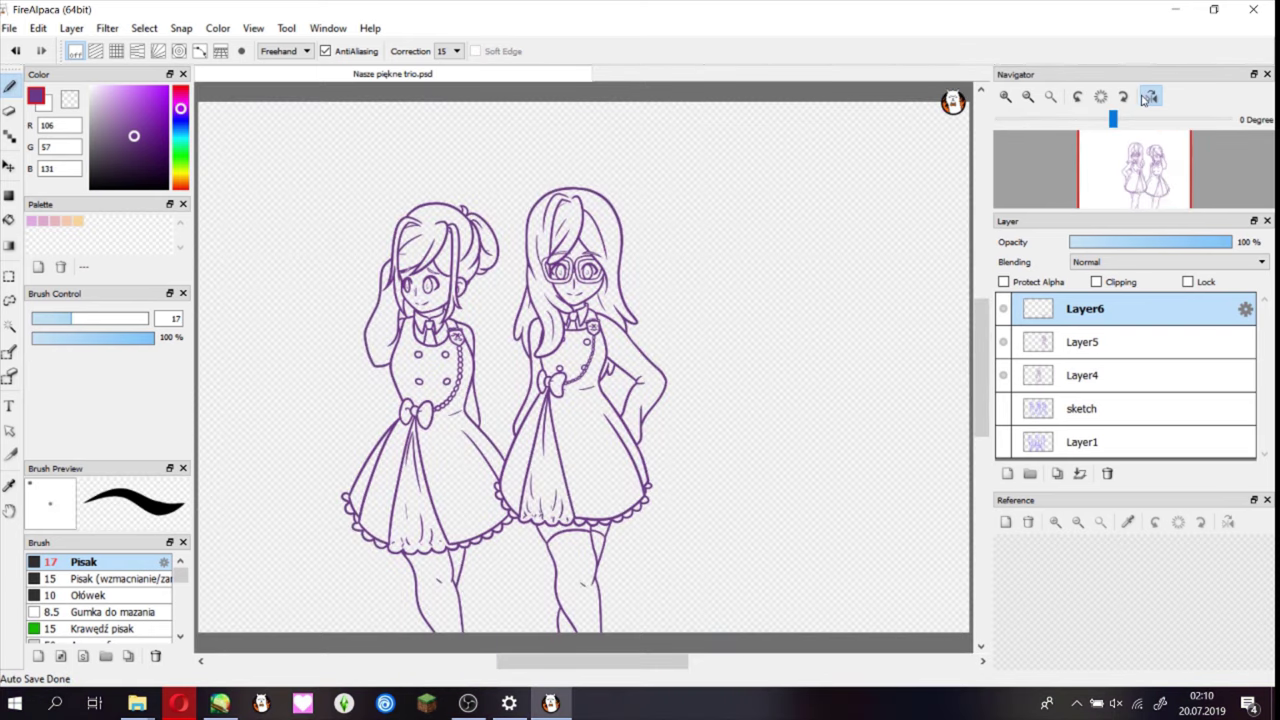
scroll(450, 305, up, 5)
key(ctrl+z)
key(ctrl+z)
key(ctrl+z)
key(ctrl+z)
key(ctrl+z)
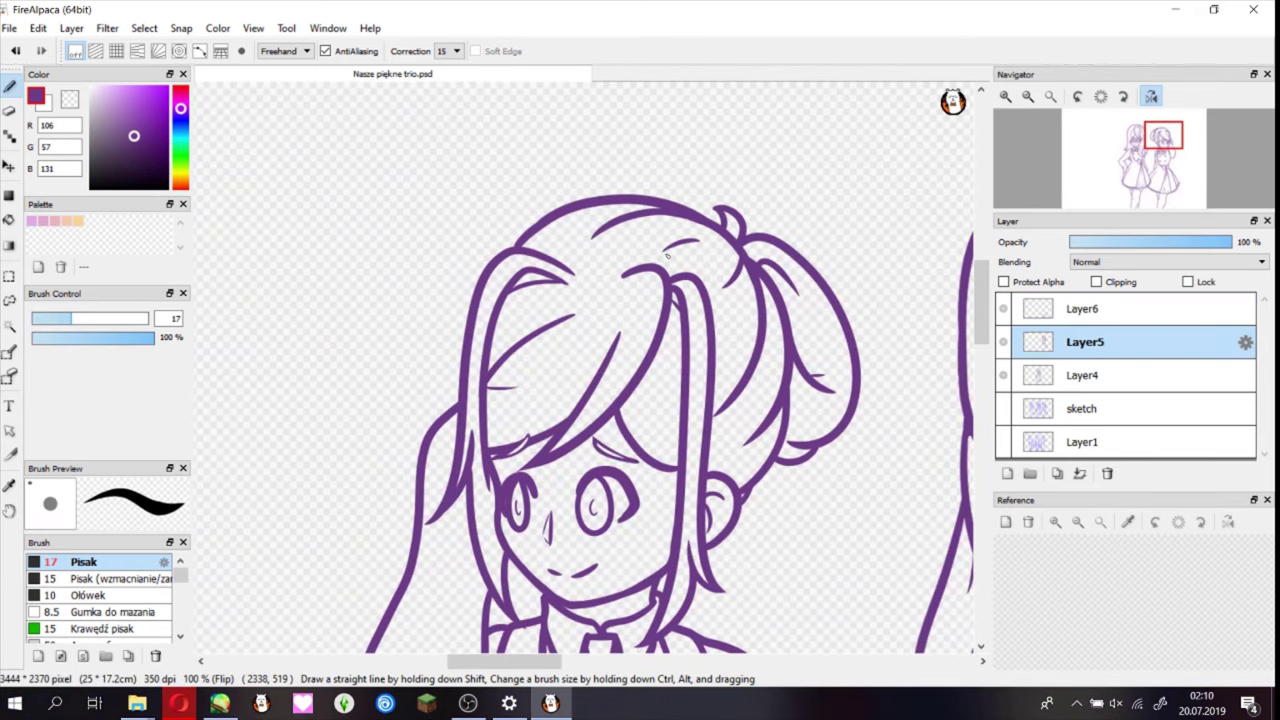
scroll(765, 237, down, 5)
key(h)
key(ctrl+y)
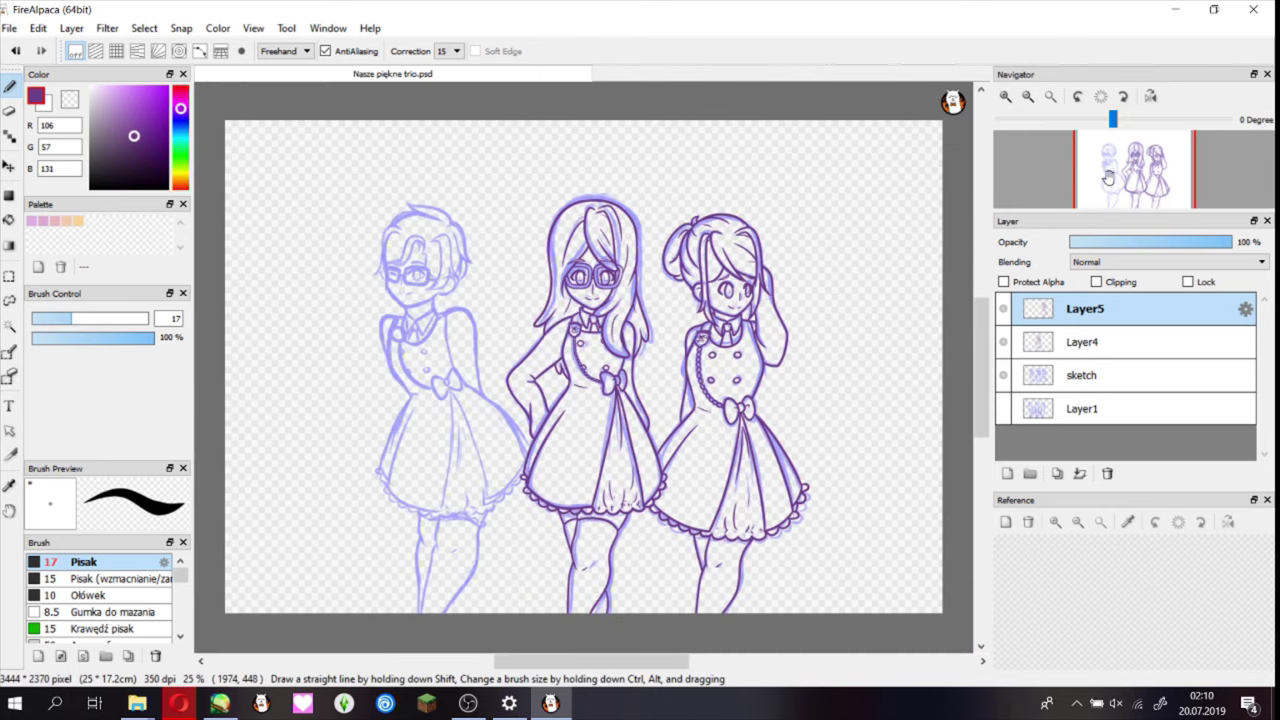
- Add a new layer and ink the left figure's curved fringe and the long front hair locks beside the glasses
scroll(632, 295, up, 5)
mouse_move(632, 295)
mouse_down()
mouse_move(600, 225)
mouse_move(505, 328)
mouse_move(500, 309)
mouse_up()
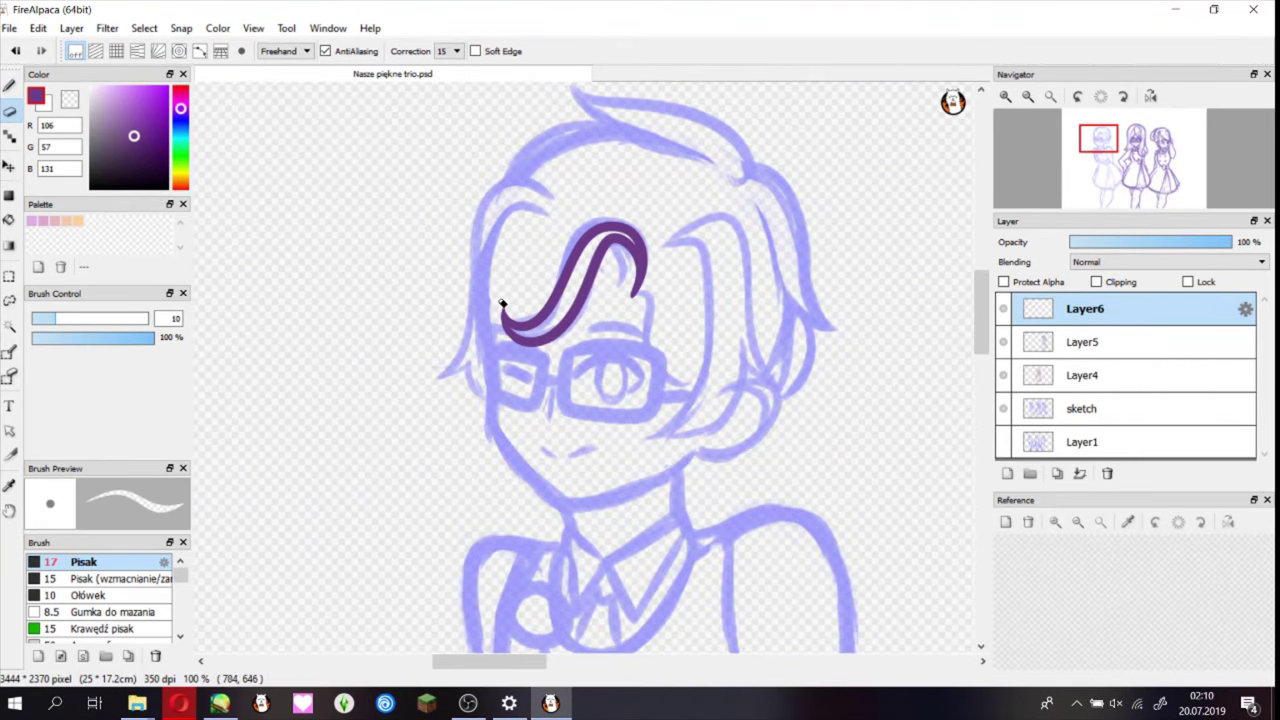
drag(642, 298, 700, 385)
mouse_move(658, 237)
mouse_down()
mouse_move(700, 242)
mouse_move(710, 385)
mouse_move(665, 438)
mouse_up()
mouse_move(660, 233)
mouse_down()
mouse_move(729, 286)
mouse_move(785, 398)
mouse_up()
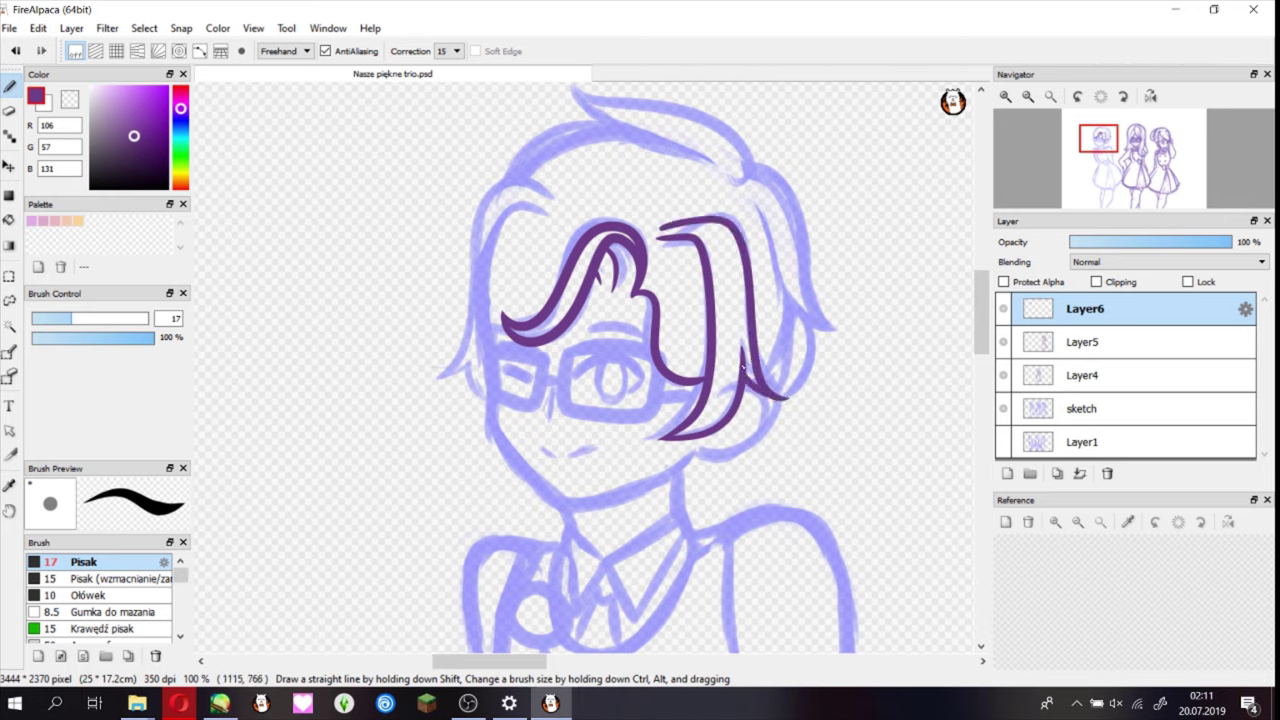
drag(662, 238, 700, 262)
- Ink the left figure's outer side lock, both ears and the jawline, with short strands in the fringe
drag(543, 216, 440, 374)
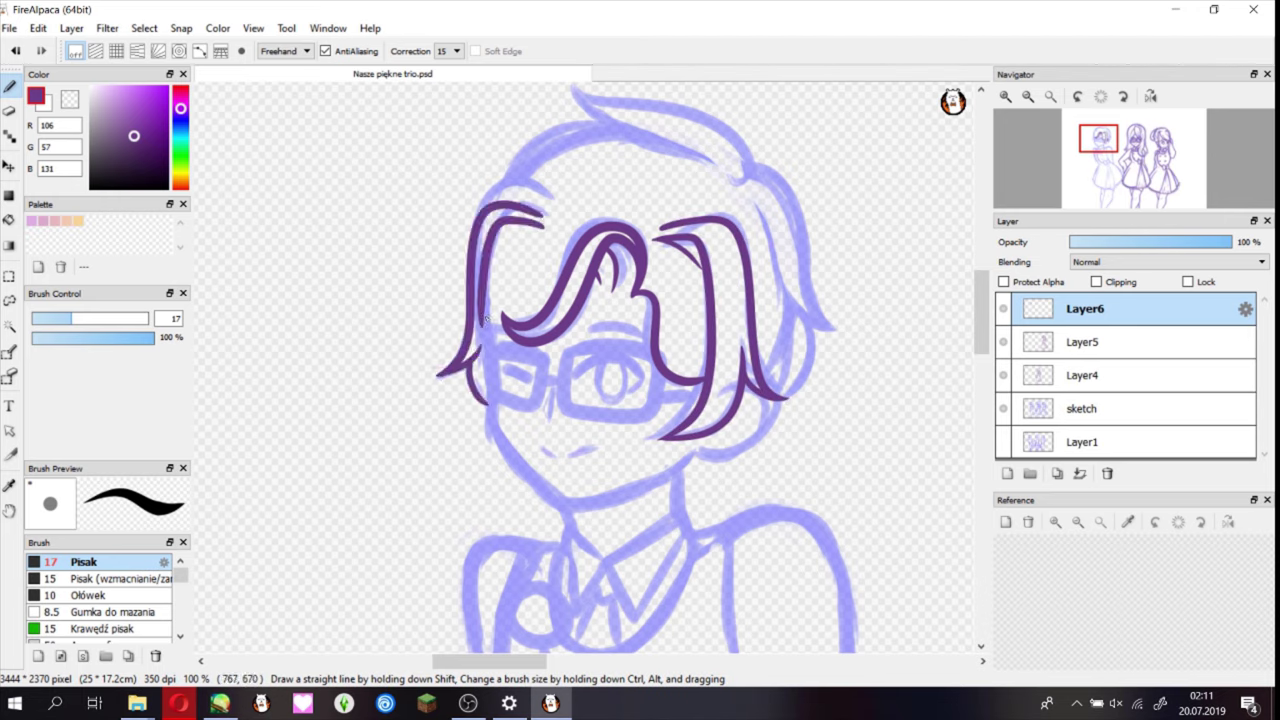
mouse_move(483, 319)
mouse_down()
mouse_move(569, 501)
mouse_move(697, 454)
mouse_up()
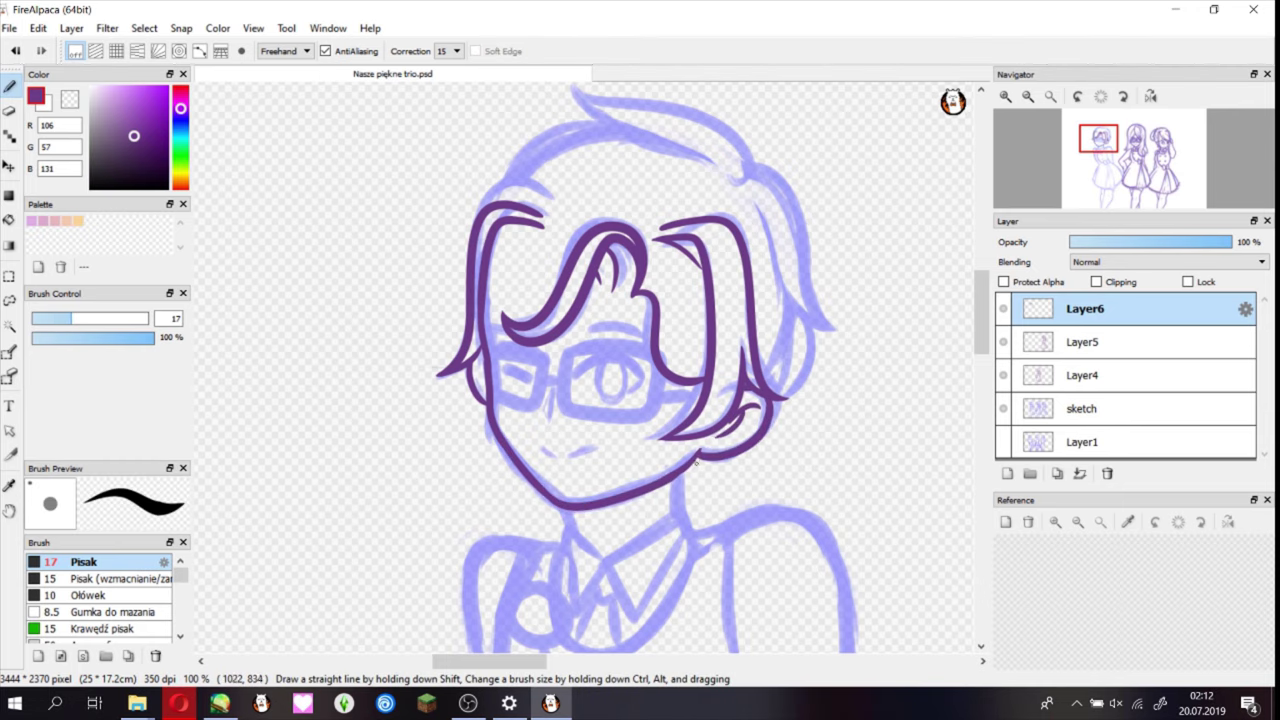
drag(522, 261, 502, 290)
- Ink the top tuft, crown outline and back hair of the left figure, trimming the tuft's tip
scroll(763, 235, up, 2)
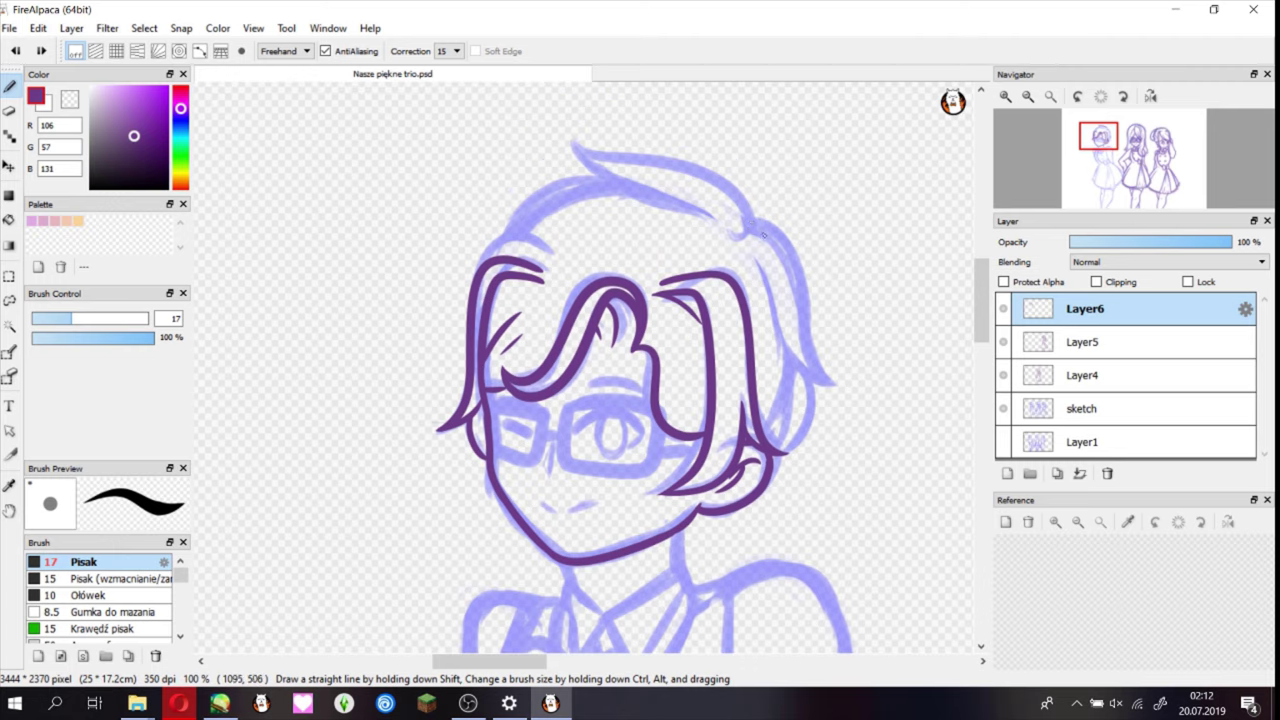
mouse_move(570, 140)
mouse_down()
mouse_move(745, 215)
mouse_move(725, 232)
mouse_up()
key(e)
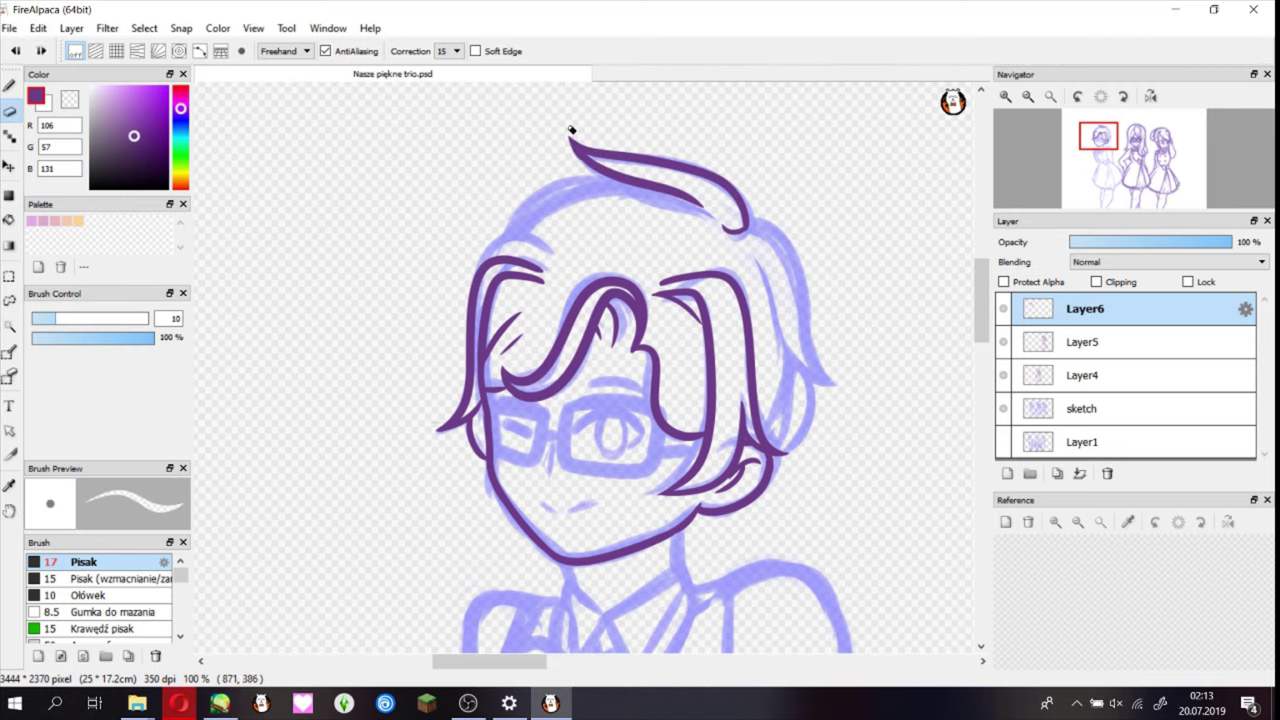
key(b)
drag(605, 176, 490, 255)
mouse_move(748, 222)
mouse_down()
mouse_move(792, 247)
mouse_move(847, 377)
mouse_move(772, 450)
mouse_up()
- Ink the left figure's smiling mouth as two short curves and trim their ends with the eraser
scroll(800, 400, down, 2)
key(ctrl+plus)
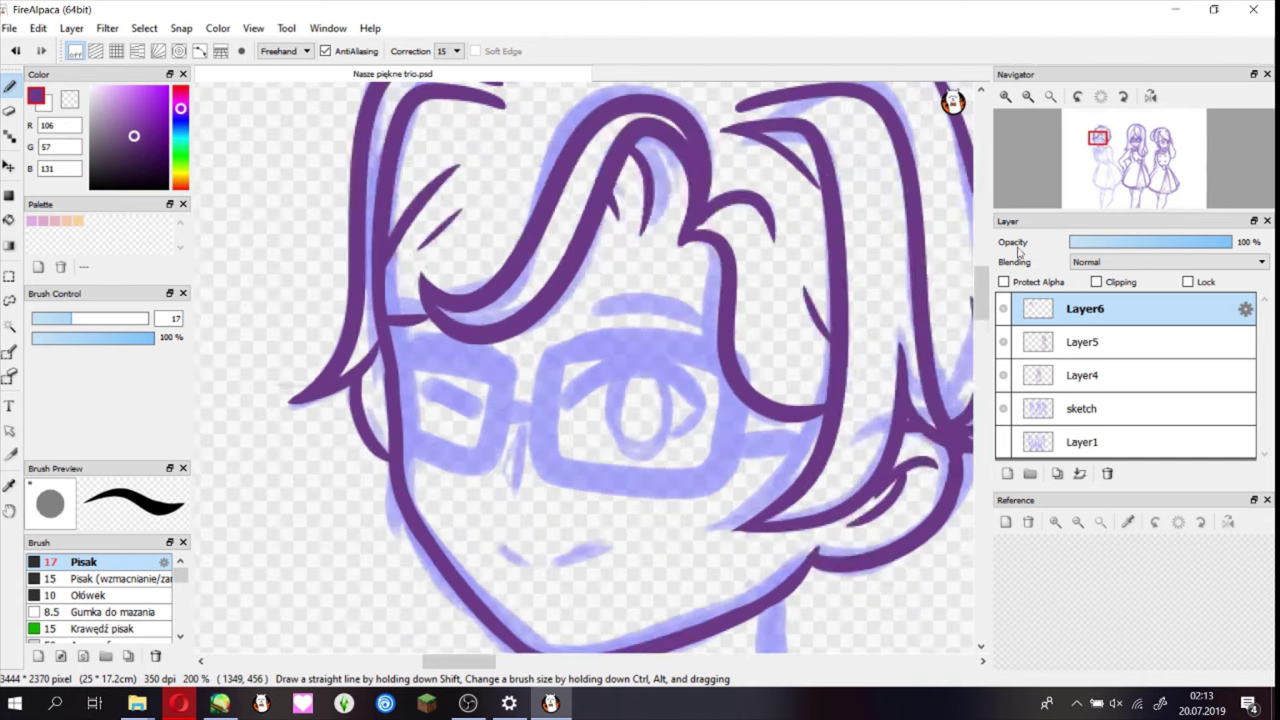
scroll(580, 400, down, 2)
drag(486, 456, 510, 480)
drag(540, 484, 605, 462)
key(e)
mouse_move(500, 466)
mouse_down()
mouse_move(557, 481)
mouse_move(488, 462)
mouse_up()
key(b)
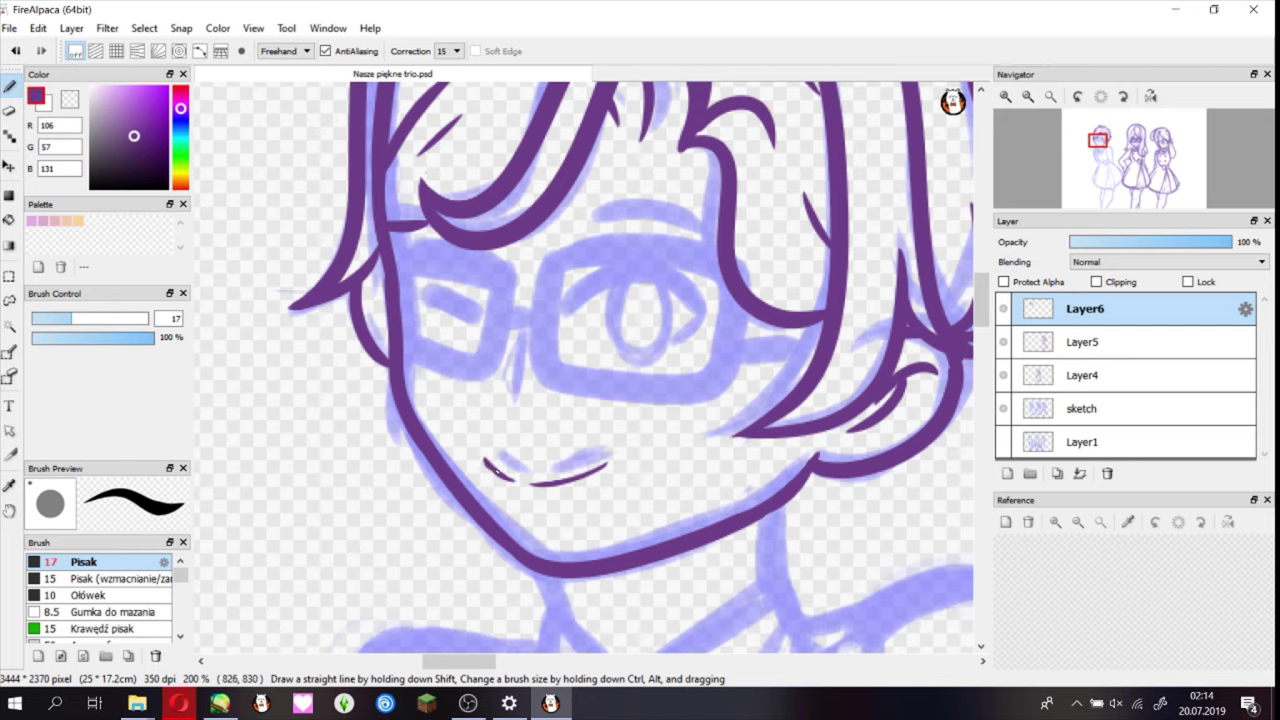
key(e)
key(b)
key(e)
drag(600, 468, 505, 480)
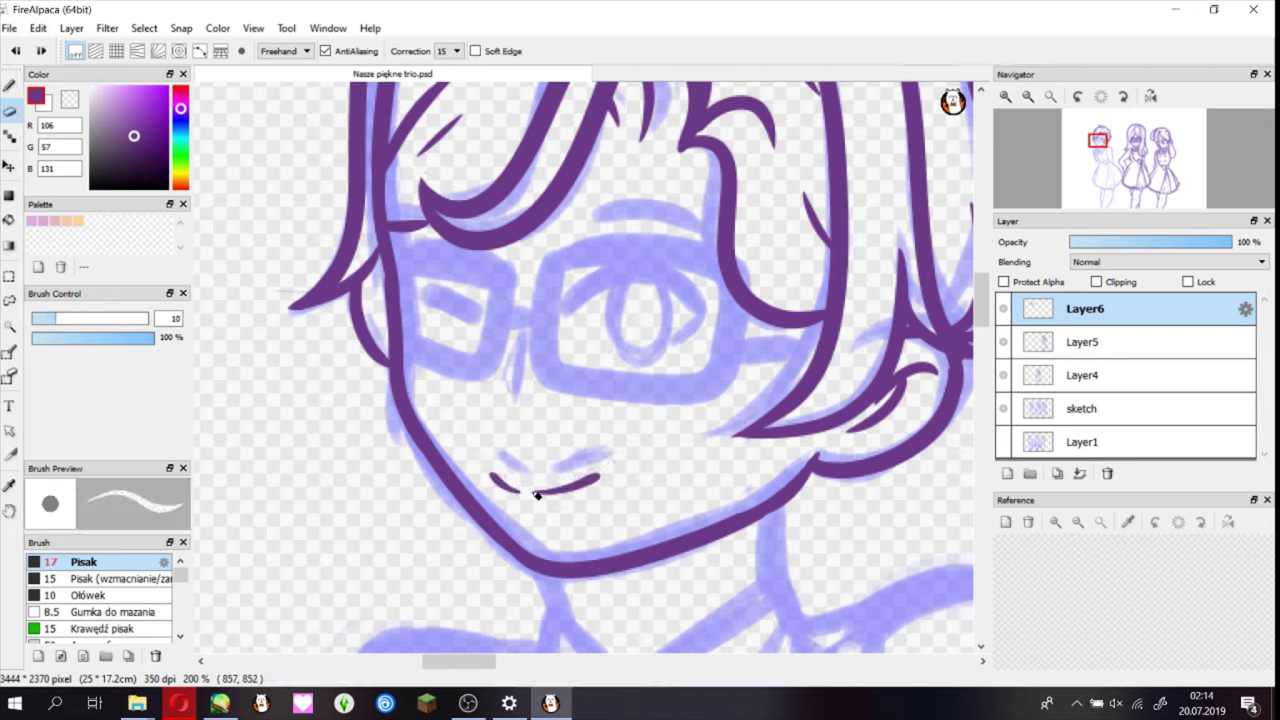
- Ink the left figure's nose as a thin, narrow triangular mark above the mouth
key(b)
drag(510, 348, 497, 420)
drag(505, 362, 478, 398)
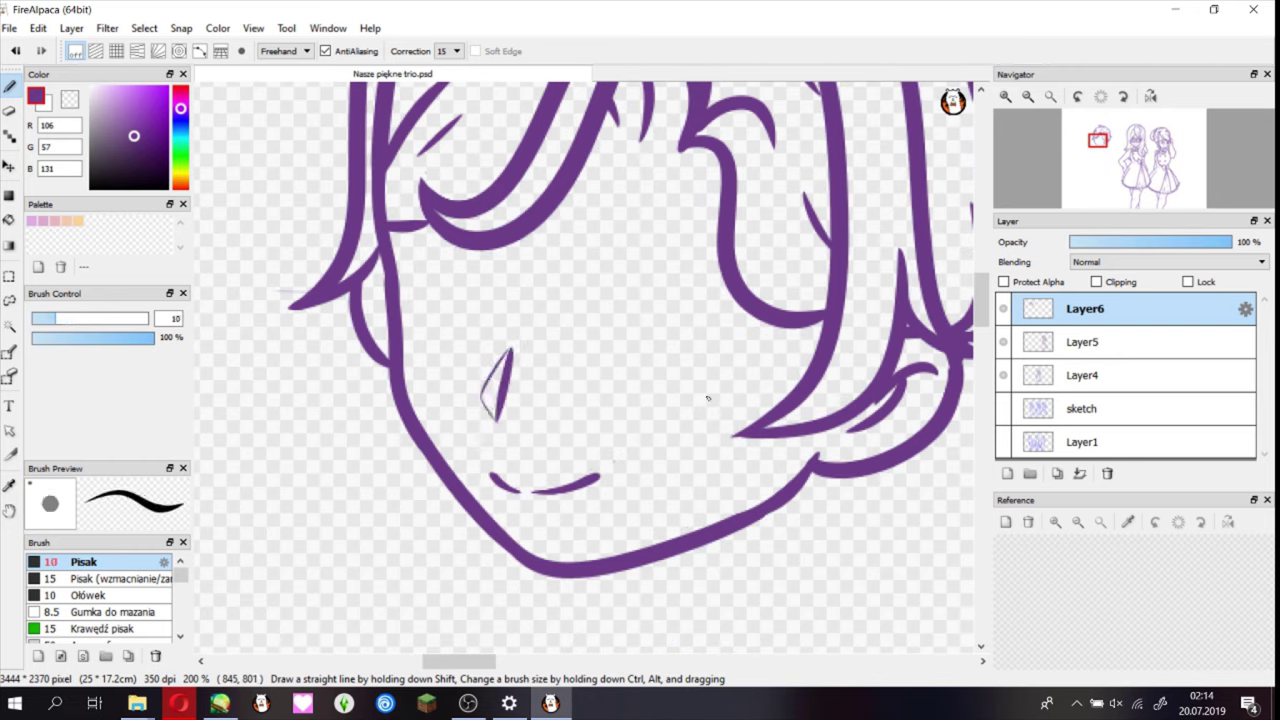
- Ink the left figure's winking eye and open eye, adding a small highlight curve in the pupil with a size 10 brush
drag(408, 318, 472, 346)
key(ctrl+z)
mouse_move(558, 312)
mouse_down()
mouse_move(698, 322)
mouse_move(670, 348)
mouse_up()
mouse_move(610, 290)
mouse_down()
mouse_move(665, 360)
mouse_move(640, 374)
mouse_up()
key(ctrl+z)
key(ctrl+z)
mouse_move(650, 280)
mouse_down()
mouse_move(676, 334)
mouse_move(638, 318)
mouse_up()
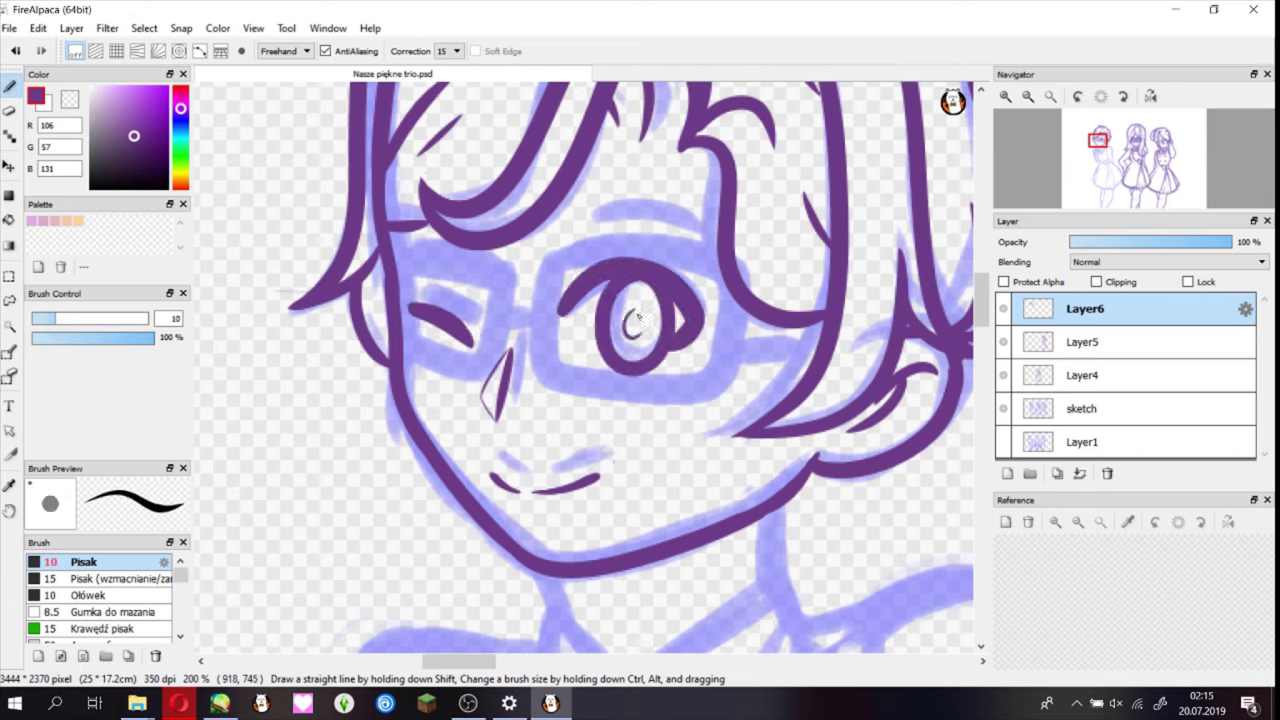
- Add a new layer and draw both glasses frames as thick solid outlines with a size 24 brush
key(ctrl+shift+n)
mouse_move(400, 258)
mouse_down()
mouse_move(505, 330)
mouse_move(385, 262)
mouse_move(510, 380)
mouse_up()
key(ctrl+z)
key(ctrl+z)
mouse_move(530, 262)
mouse_down()
mouse_move(545, 370)
mouse_move(740, 262)
mouse_move(701, 260)
mouse_move(565, 370)
mouse_move(615, 400)
mouse_move(655, 398)
mouse_move(558, 275)
mouse_up()
key(ctrl+z)
key(ctrl+z)
key(ctrl+z)
key(ctrl+z)
key(ctrl+z)
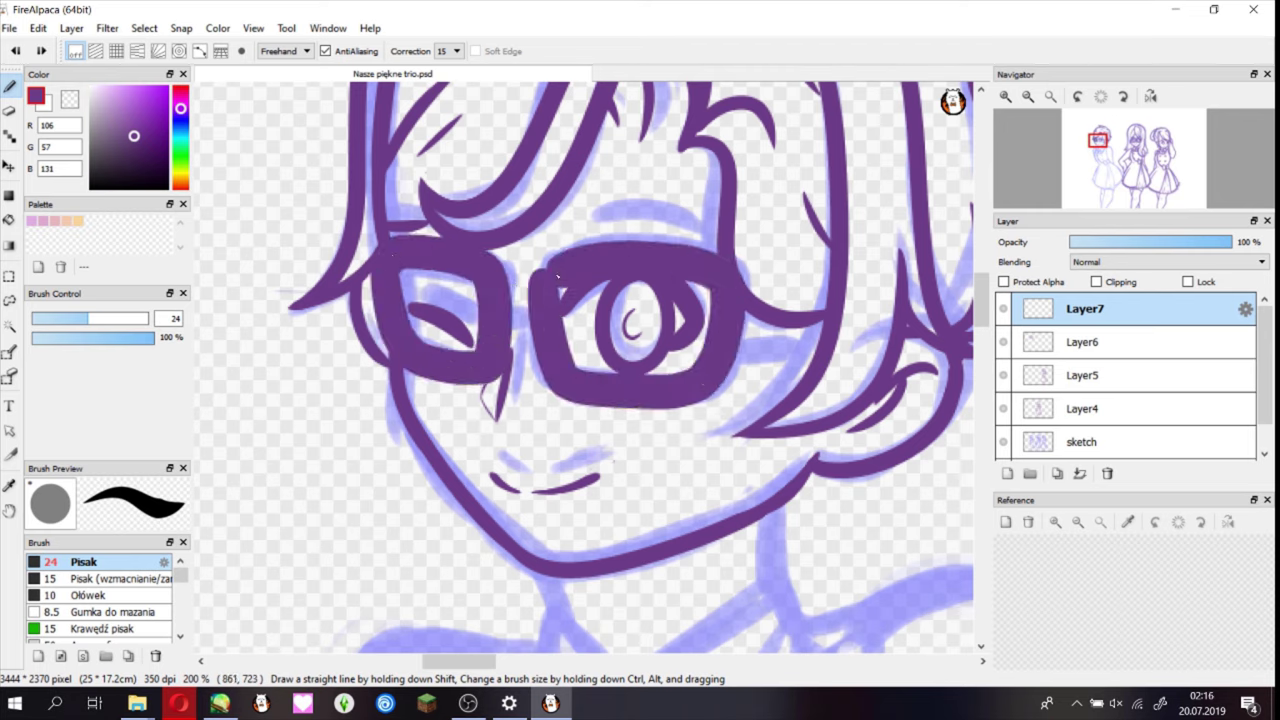
- Hide Layer6 and hollow out both thick glasses frames with a size 10 eraser, leaving thin inner and outer outlines
key(e)
click(1008, 341)
drag(393, 261, 399, 343)
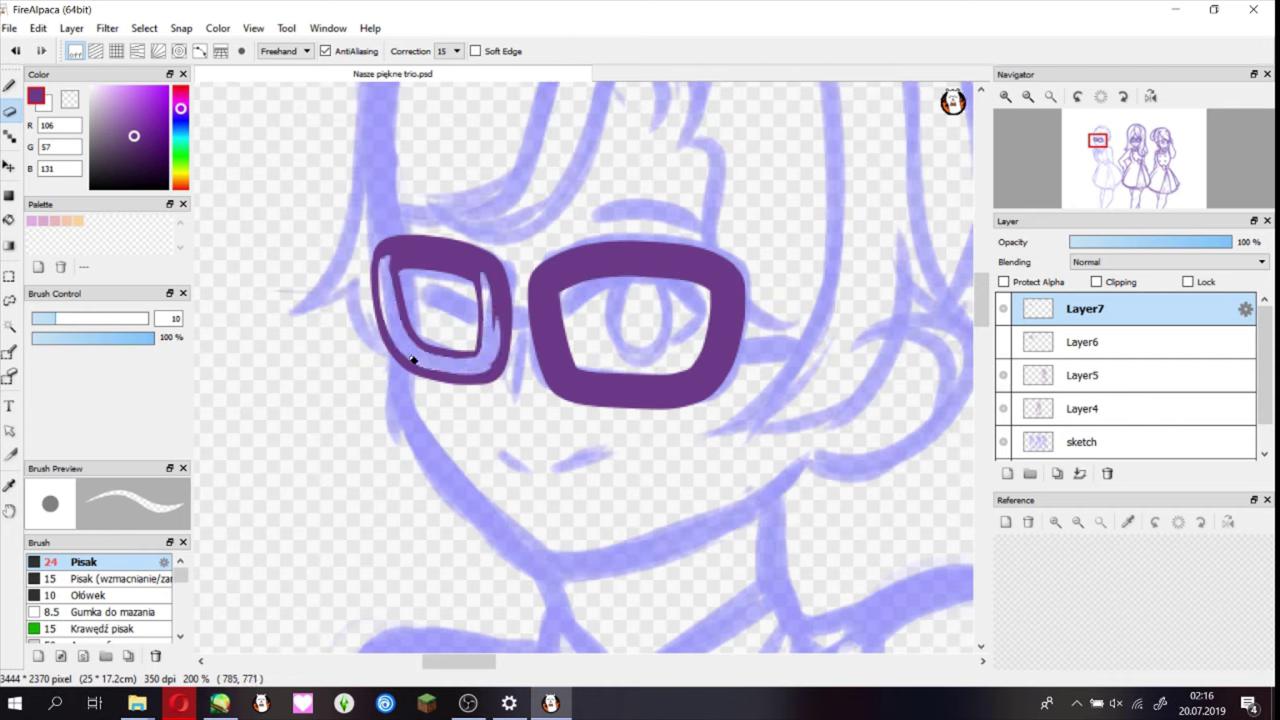
mouse_move(455, 268)
mouse_down()
mouse_move(490, 276)
mouse_move(556, 365)
mouse_move(652, 401)
mouse_up()
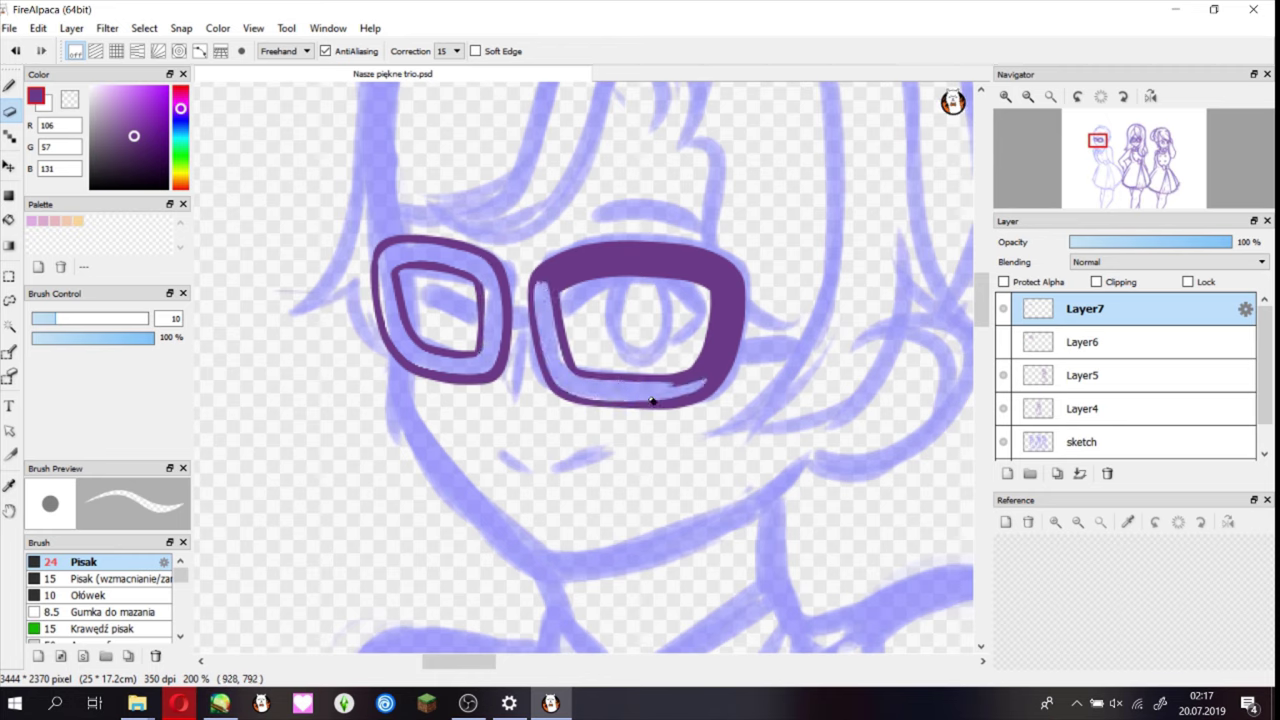
drag(727, 296, 687, 400)
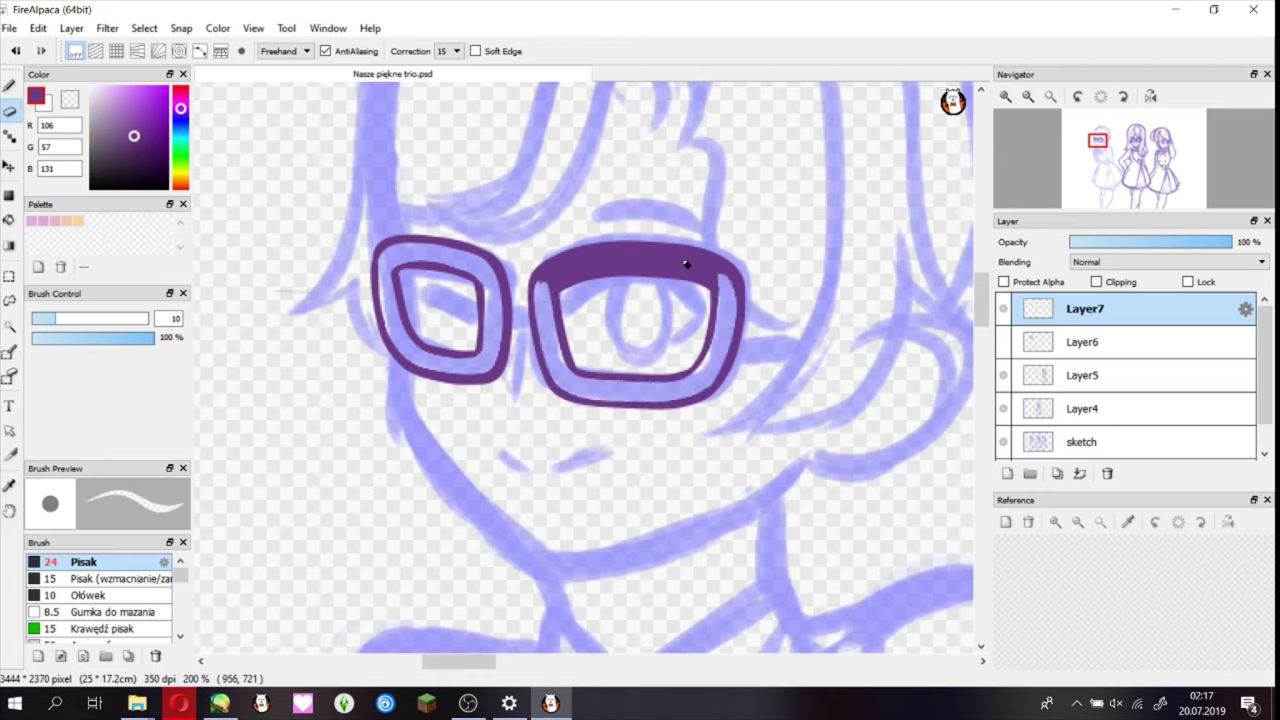
mouse_move(670, 263)
mouse_down()
mouse_move(571, 277)
mouse_move(725, 280)
mouse_up()
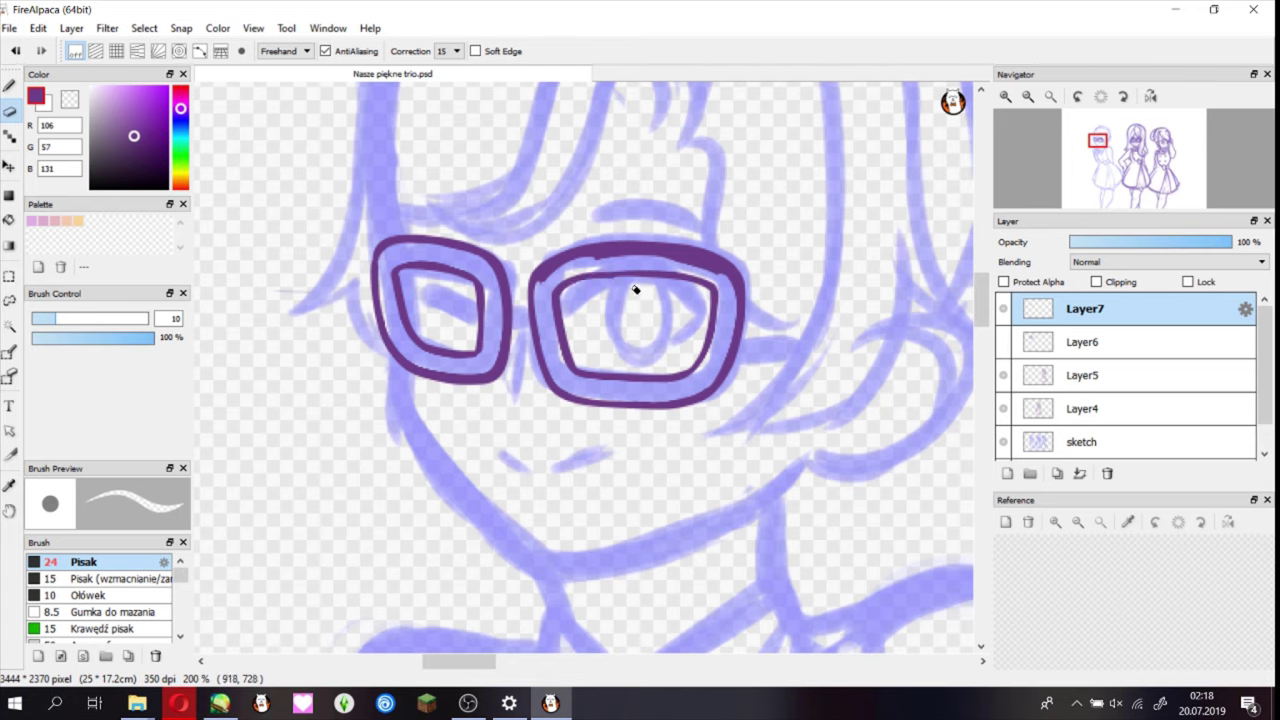
mouse_move(541, 293)
mouse_down()
mouse_move(629, 257)
mouse_move(729, 277)
mouse_up()
- Add another layer and ink the glasses' bridge and the temple arm reaching back into the hair
key(ctrl+shift+n)
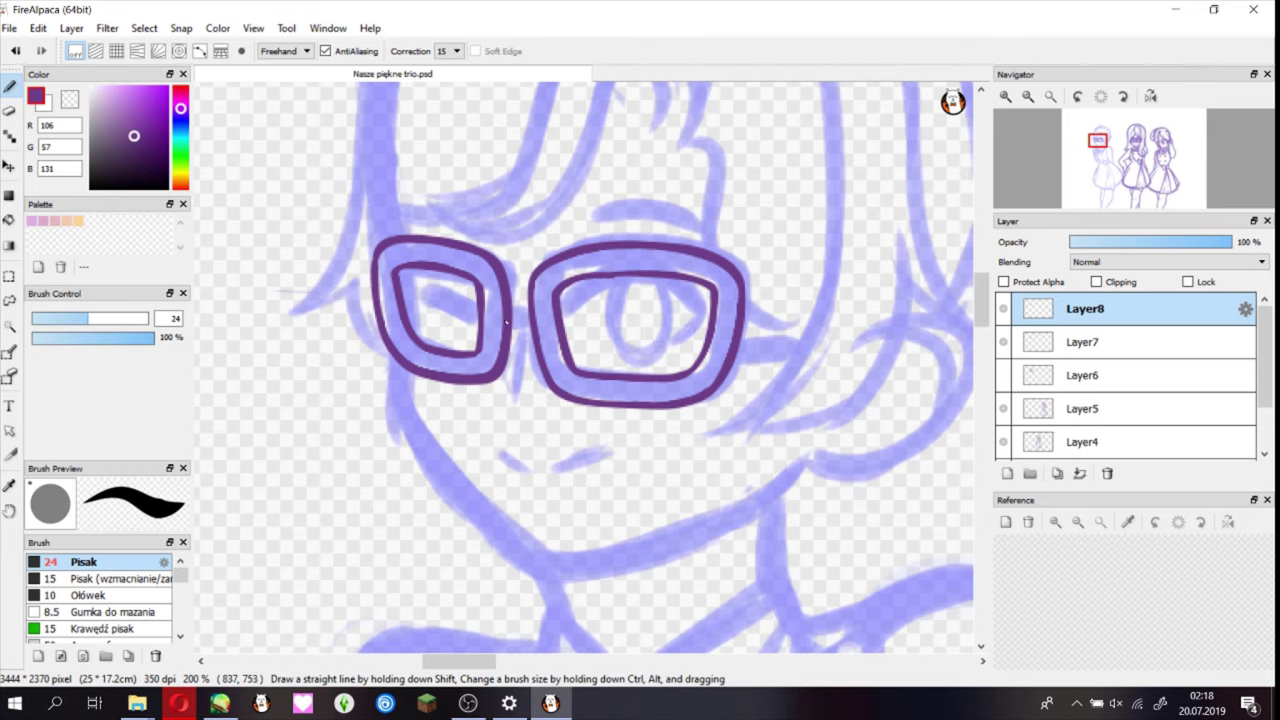
mouse_move(545, 320)
mouse_down()
mouse_move(511, 322)
mouse_move(545, 305)
mouse_up()
drag(742, 322, 829, 337)
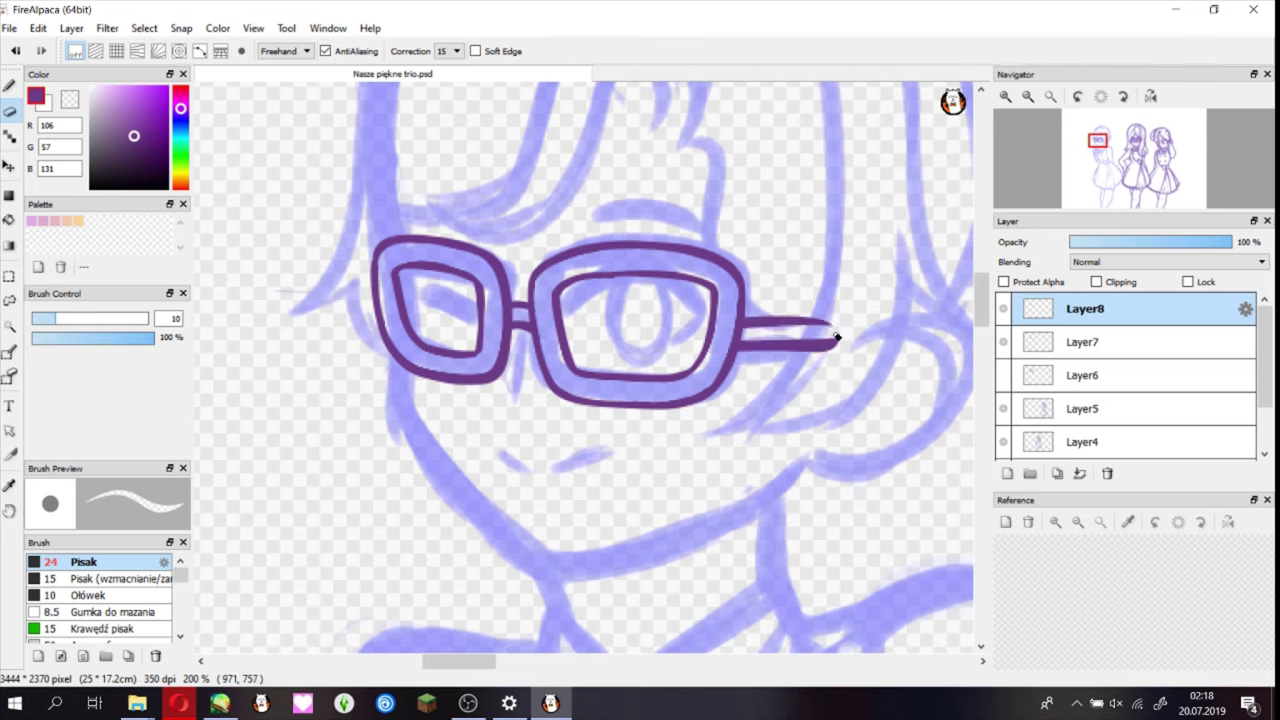
- Show Layer6 again and erase its face and hair lines where they cross the glasses frames
click(1003, 375)
click(1085, 375)
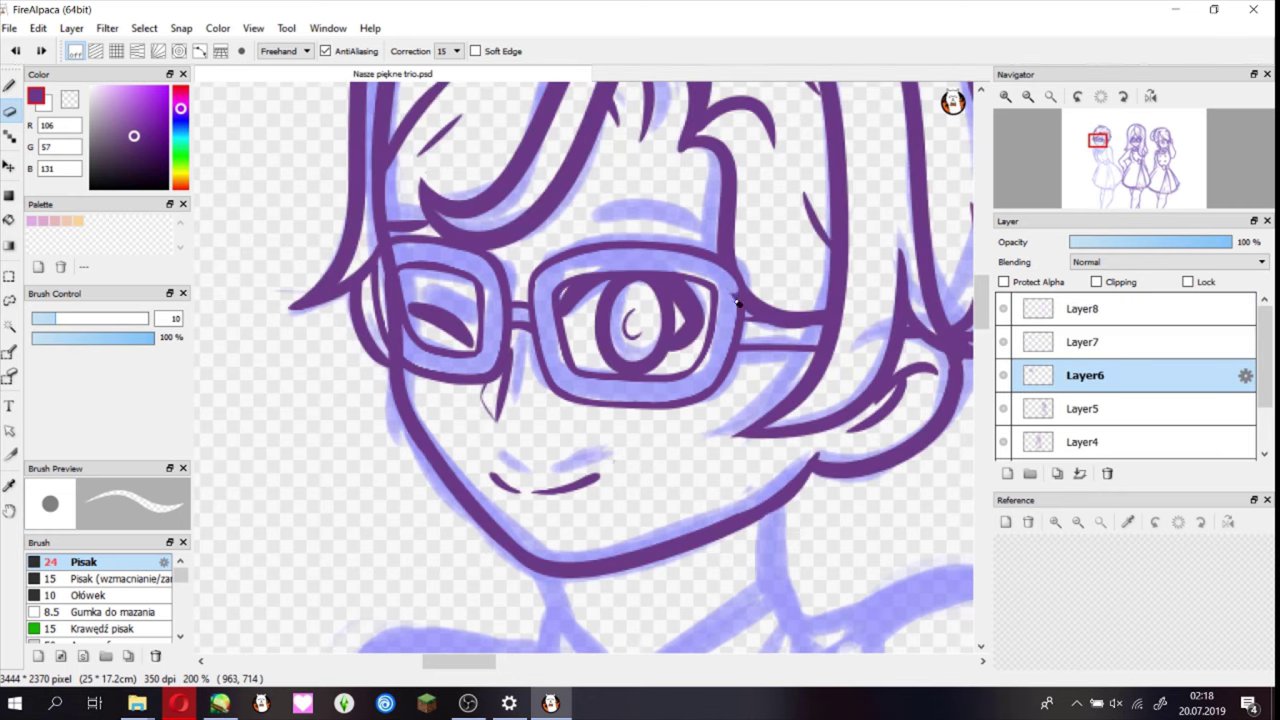
drag(400, 307, 400, 225)
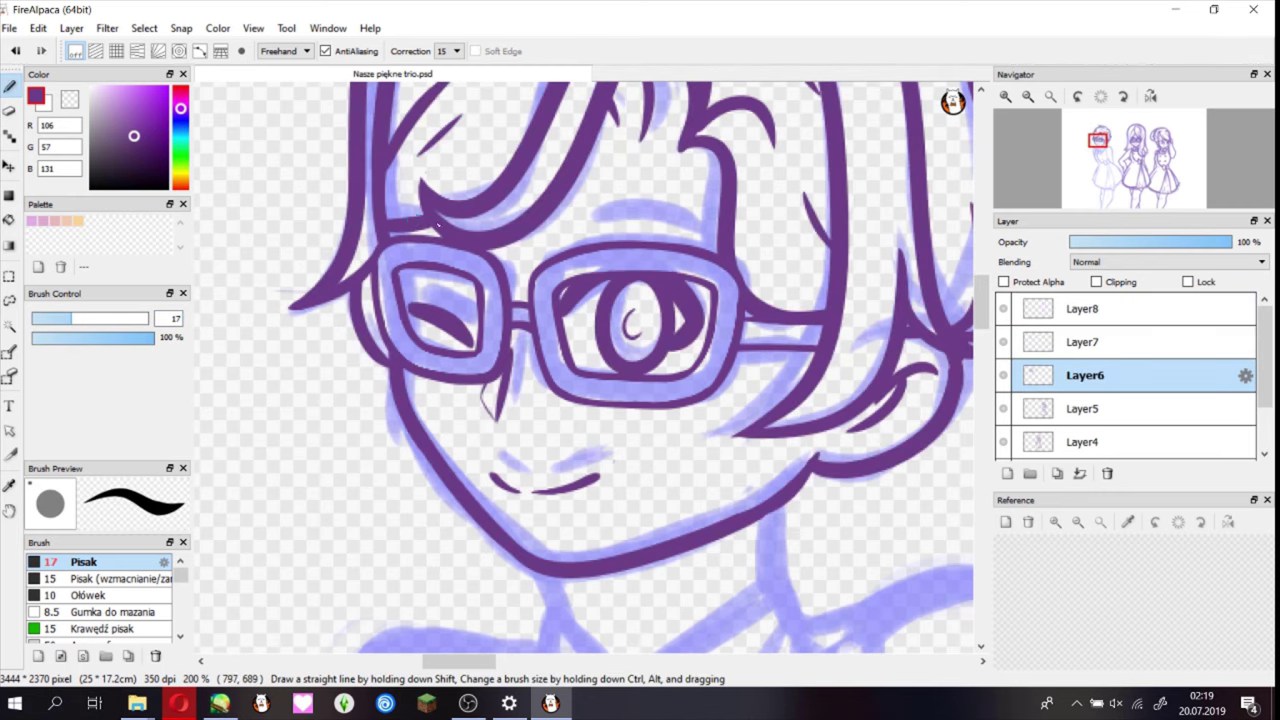
- Ink the left figure's eyebrows and merge the glasses layers down into Layer6
mouse_move(585, 215)
mouse_down()
mouse_move(690, 228)
mouse_move(714, 246)
mouse_up()
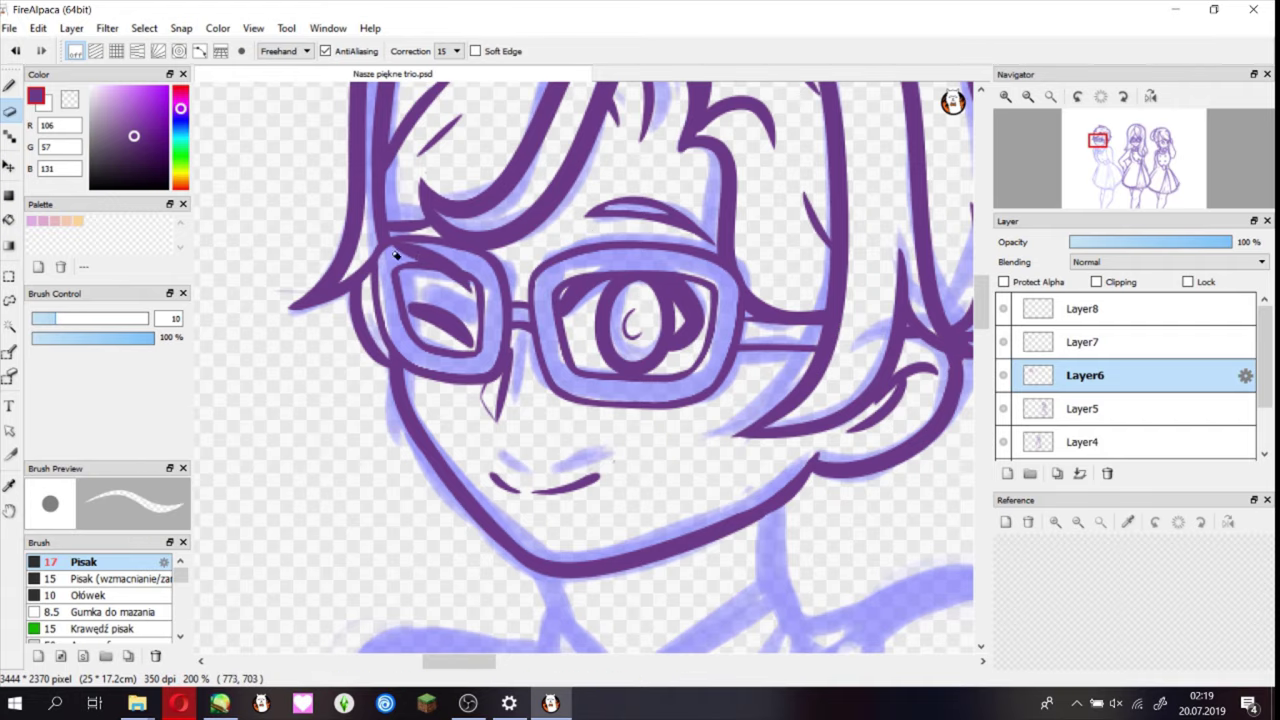
scroll(1103, 155, down, 3)
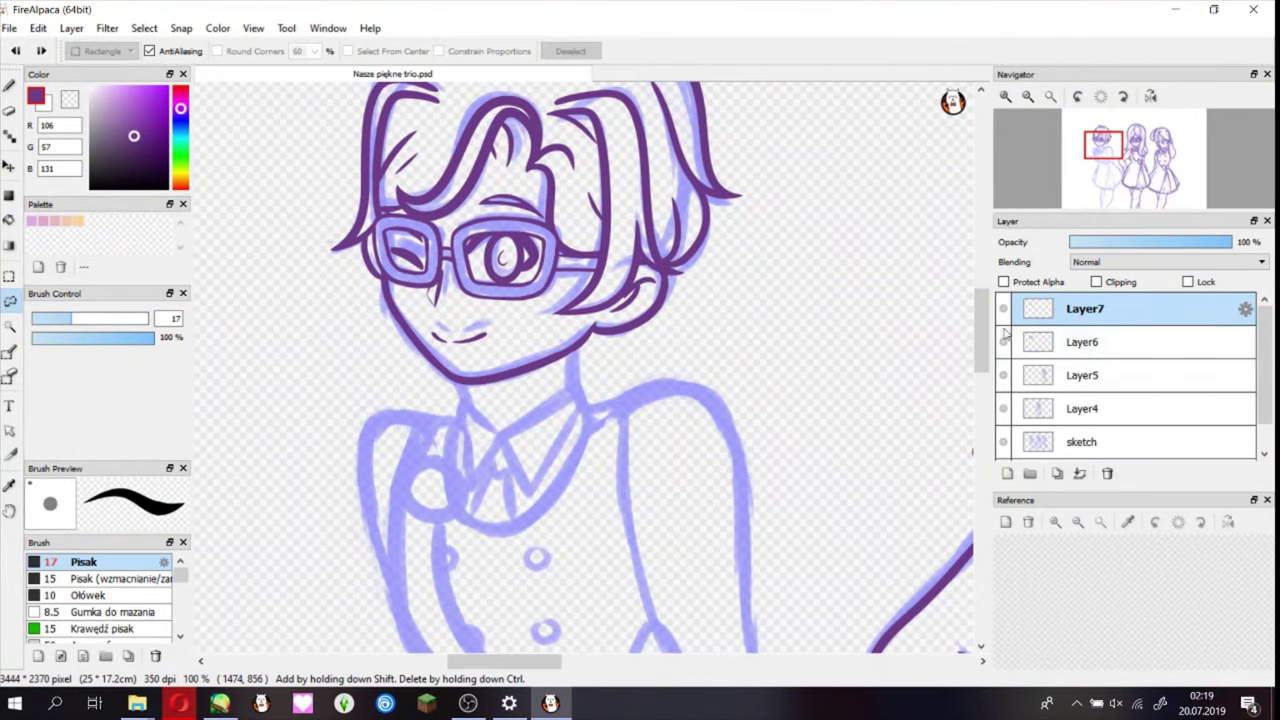
key(ctrl+a)
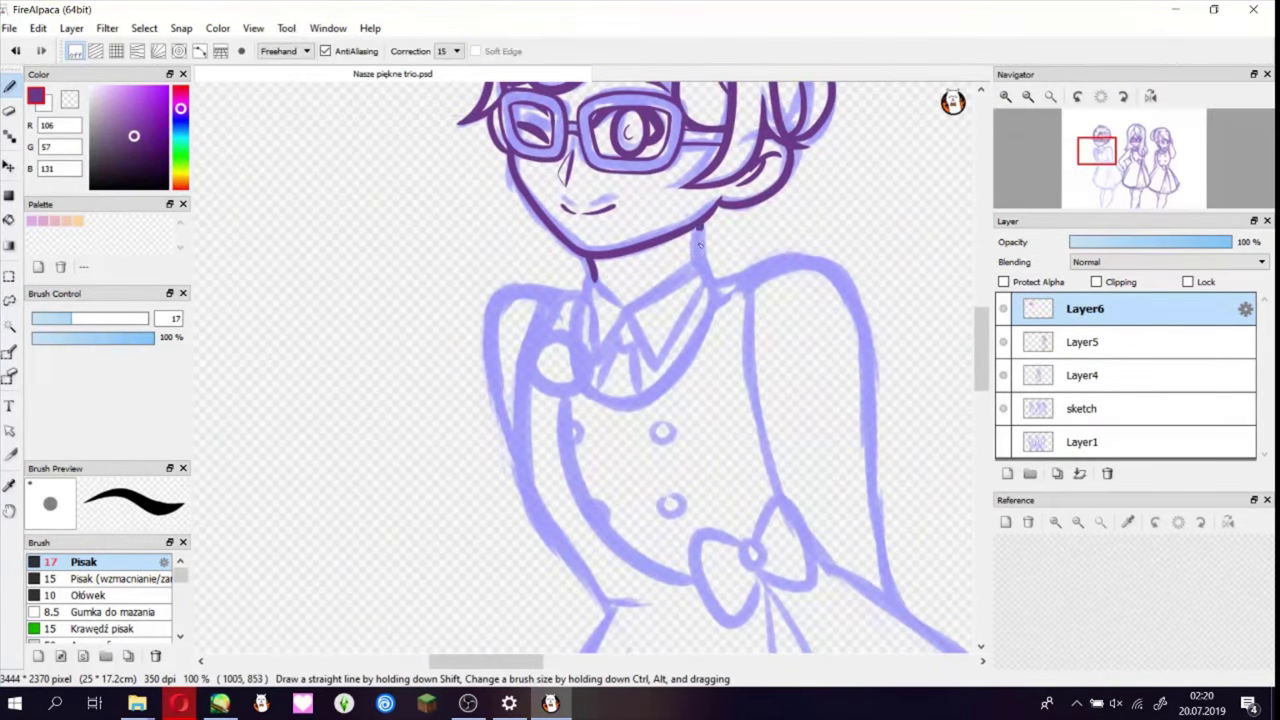
- Ink the left figure's neck and shirt collar edges, redrawing the collar flap until it follows the sketch
mouse_move(698, 228)
mouse_down()
mouse_move(703, 262)
mouse_move(625, 320)
mouse_up()
drag(637, 318, 652, 360)
key(ctrl+z)
key(ctrl+z)
drag(712, 240, 628, 304)
mouse_move(637, 318)
mouse_down()
mouse_move(655, 375)
mouse_move(710, 272)
mouse_move(655, 383)
mouse_up()
key(ctrl+z)
key(e)
key(b)
key(e)
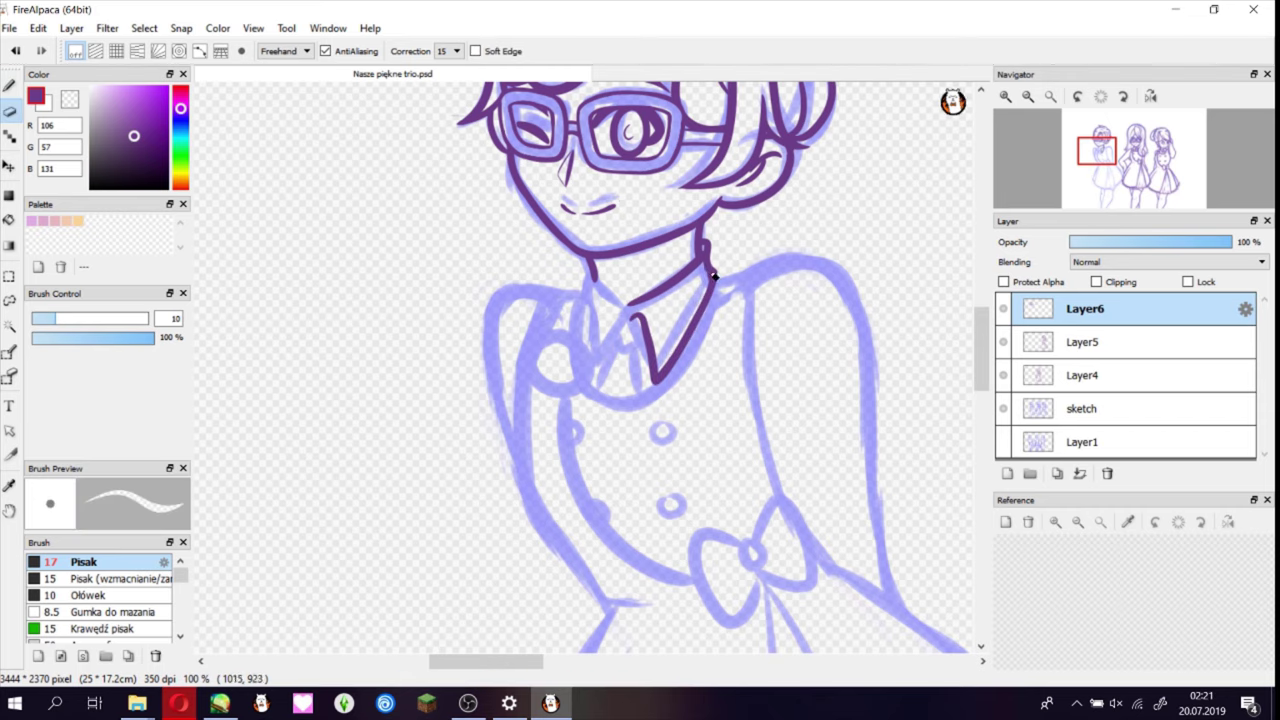
key(b)
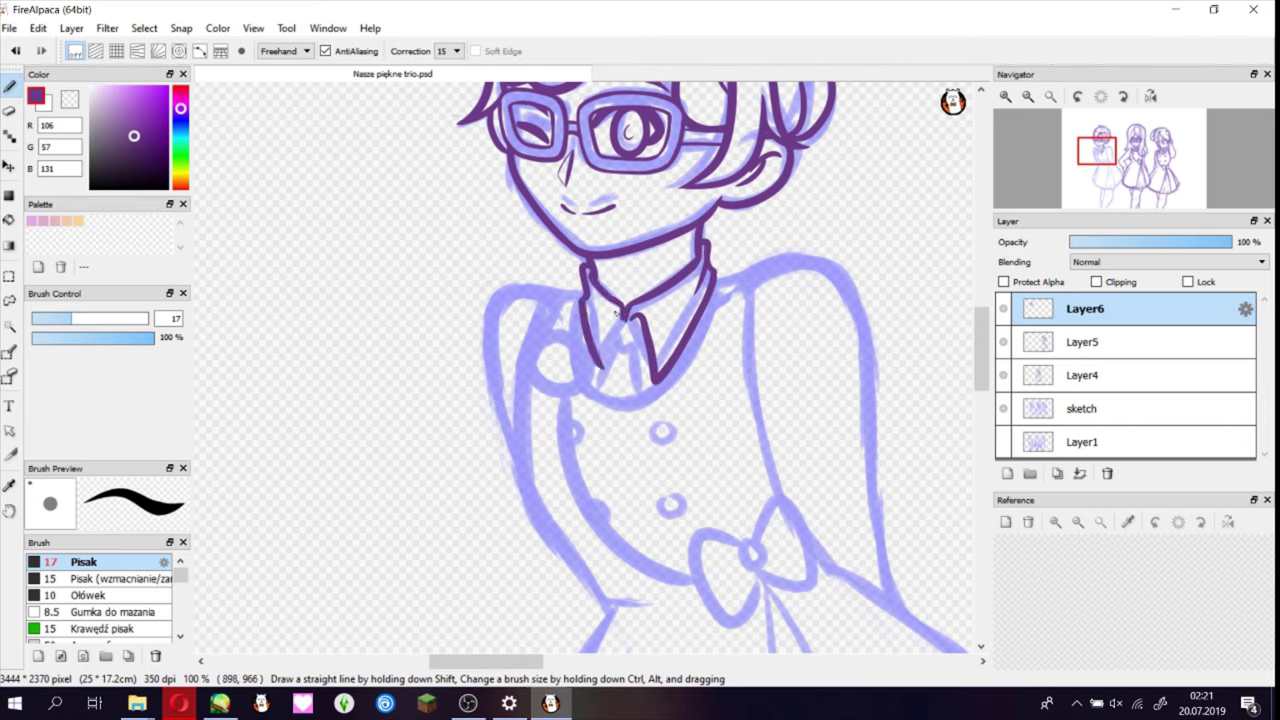
- Finish the second pointed collar flap, trim its lines, and ink the tie's knot and tail between the flaps
key(e)
drag(612, 318, 597, 382)
key(b)
key(e)
key(b)
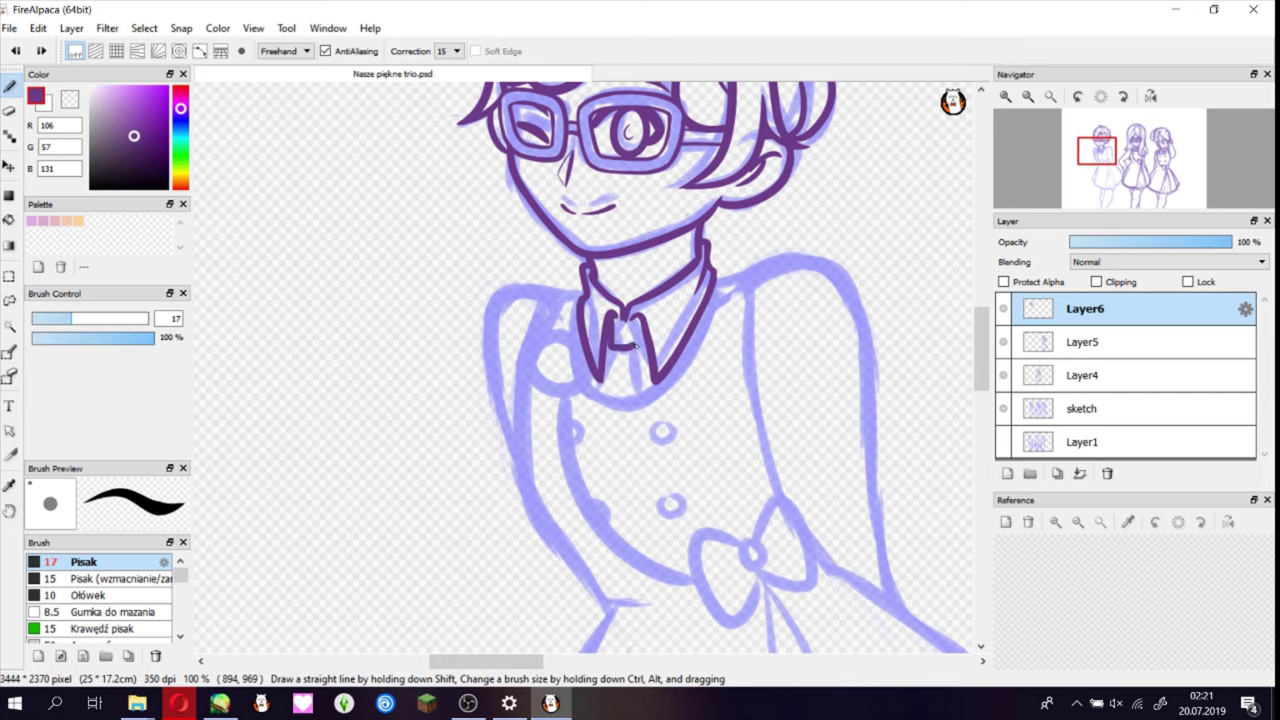
mouse_move(622, 320)
mouse_down()
mouse_move(598, 395)
mouse_move(641, 410)
mouse_up()
- Ink the left figure's bodice edge from the collar down to the waist and add the waistline
mouse_move(590, 293)
mouse_down()
mouse_move(594, 311)
mouse_move(520, 462)
mouse_up()
drag(524, 400, 599, 598)
key(e)
key(b)
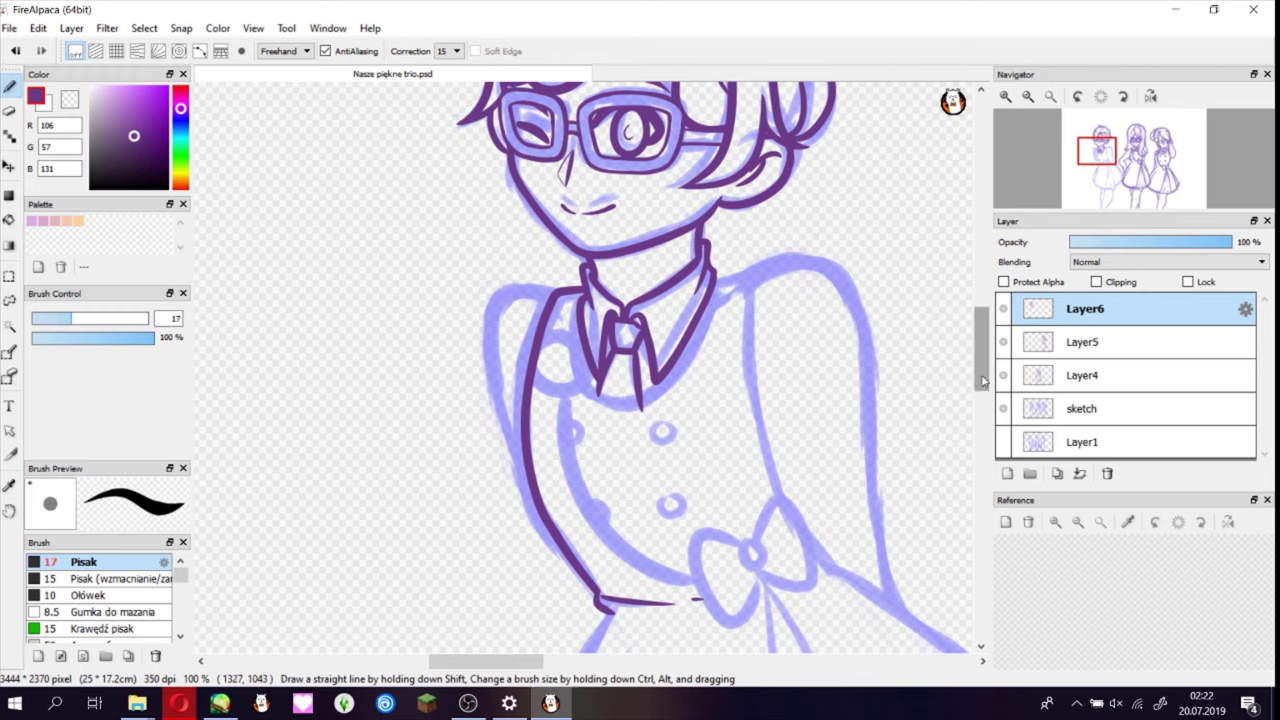
- Ink the upper side line of the left figure's skirt and the bodice's other edge from shoulder to waist
scroll(714, 400, down, 4)
drag(614, 412, 716, 404)
scroll(985, 405, right, 2)
click(1003, 408)
scroll(610, 330, up, 2)
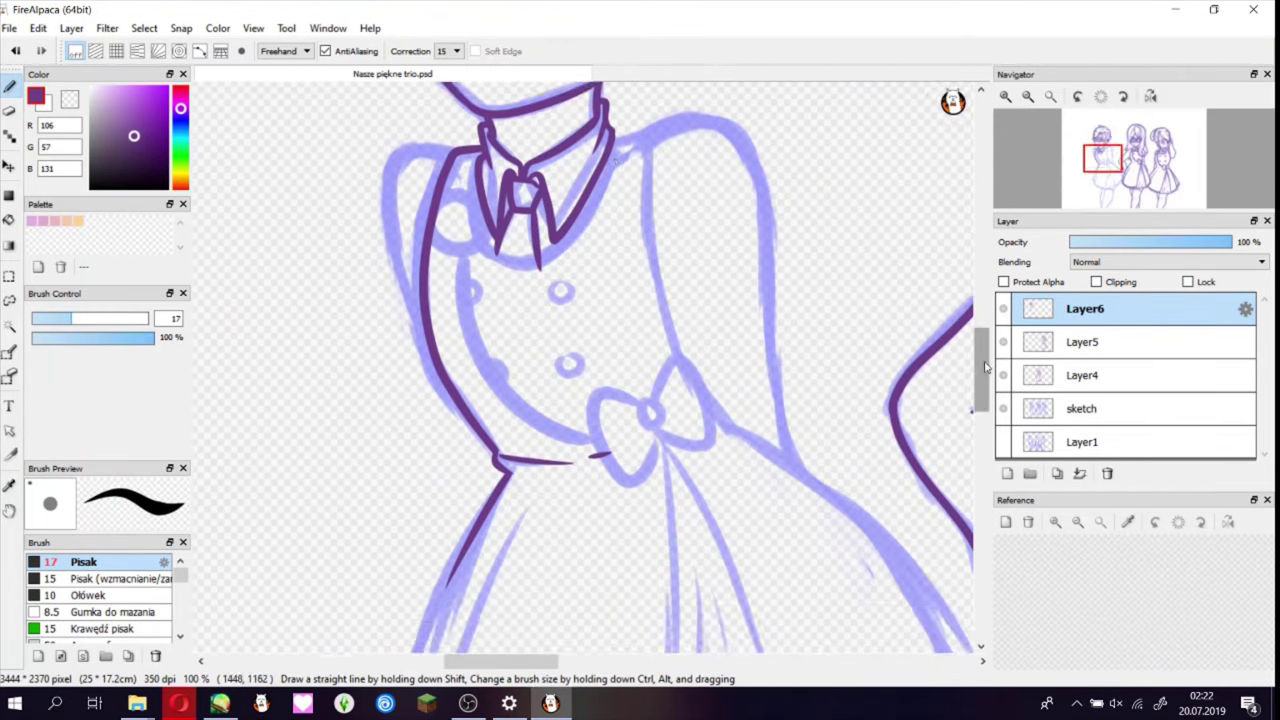
drag(640, 190, 688, 452)
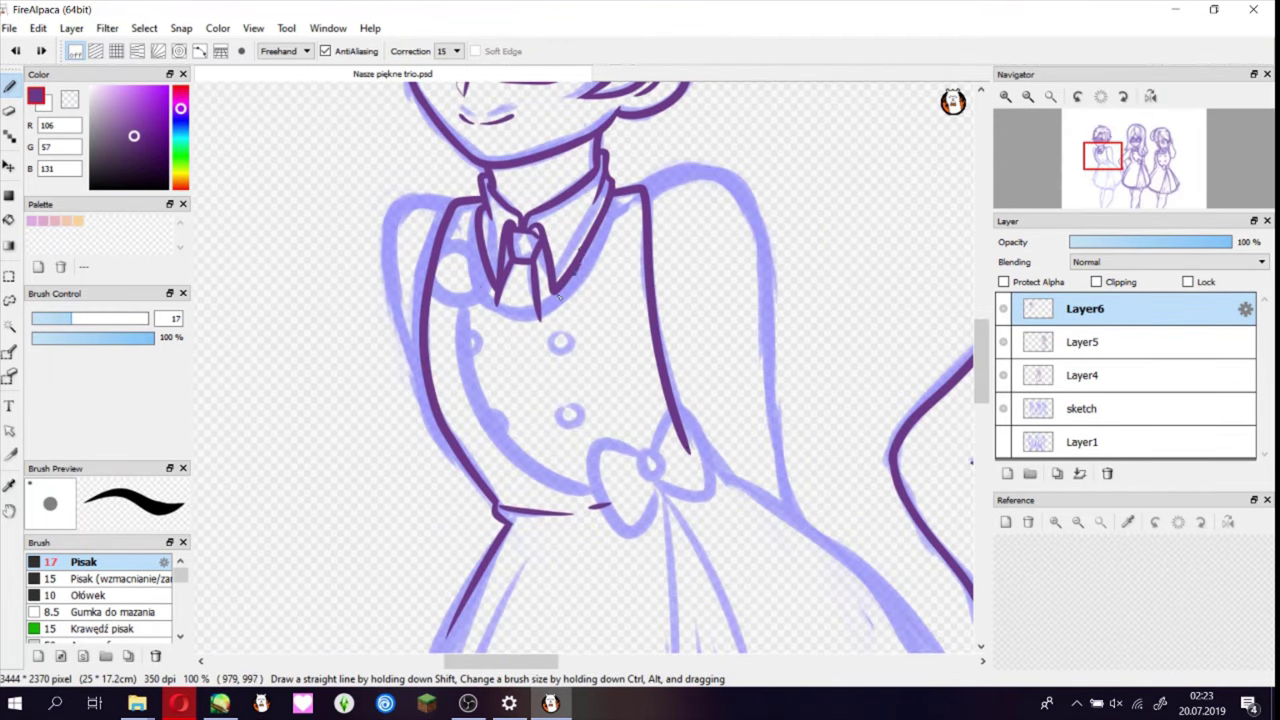
- Ink the rounded neckline below the left figure's tie and four round buttons on the bodice
drag(485, 238, 538, 312)
drag(595, 232, 545, 312)
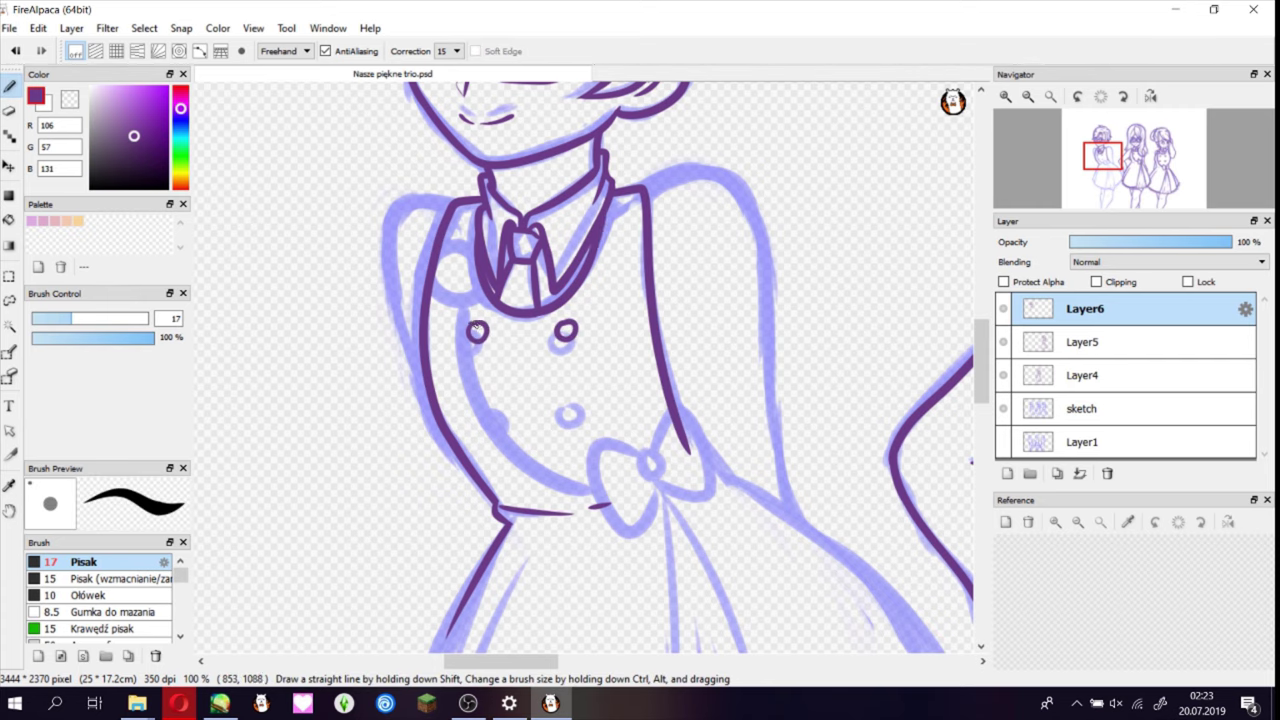
drag(492, 412, 620, 424)
- Ink the left figure's arm beside the bodice edge and draw a shield-shaped chest badge with a cross inside
drag(505, 200, 465, 365)
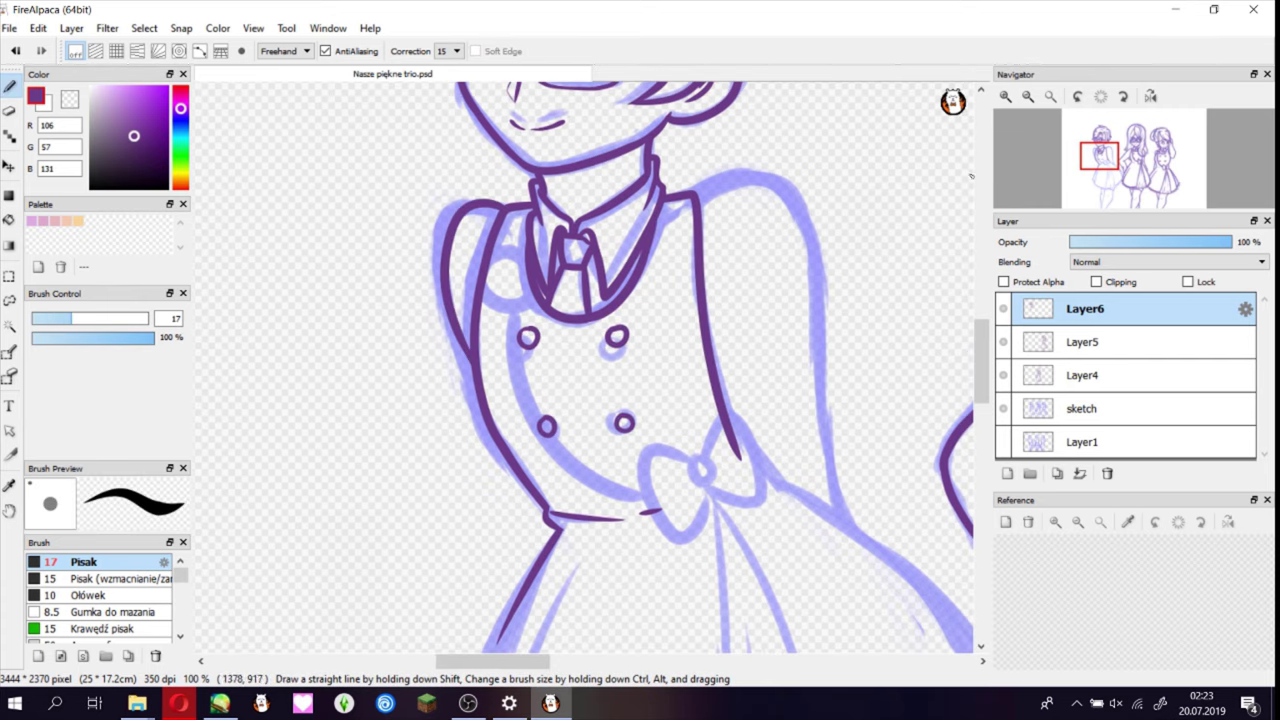
scroll(970, 177, up, 2)
key(e)
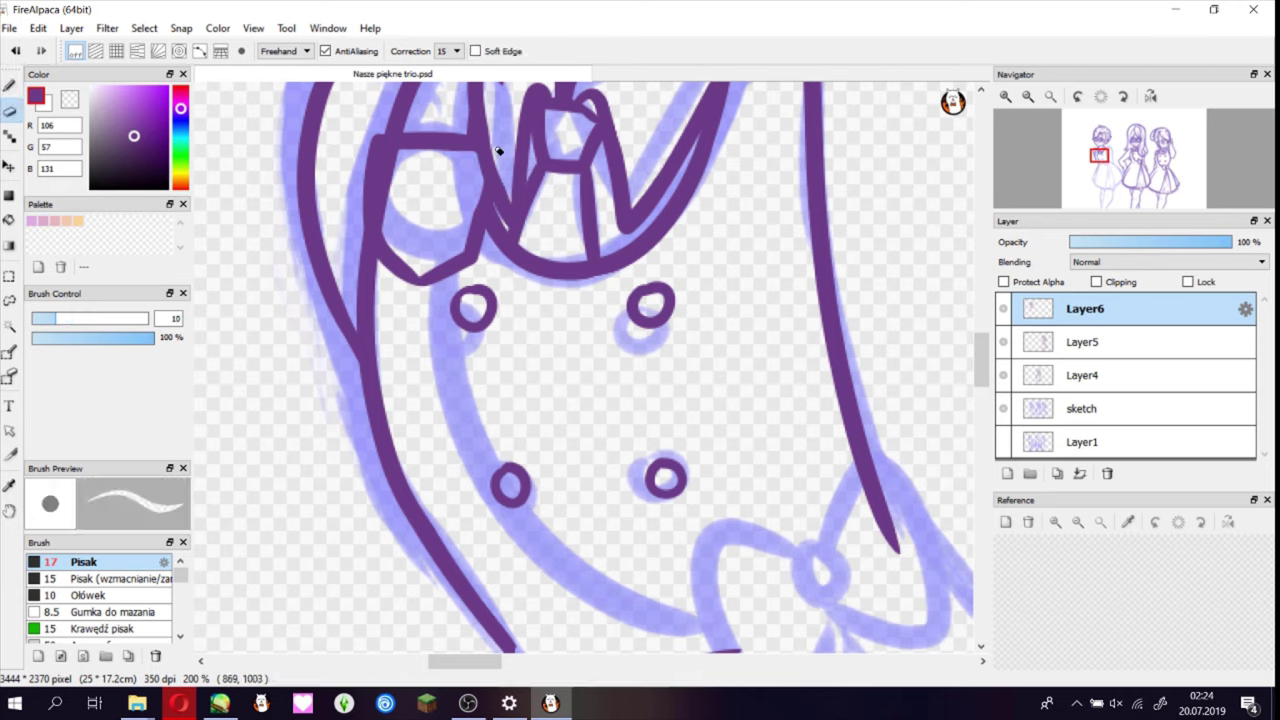
key(b)
drag(402, 183, 445, 233)
scroll(450, 236, down, 2)
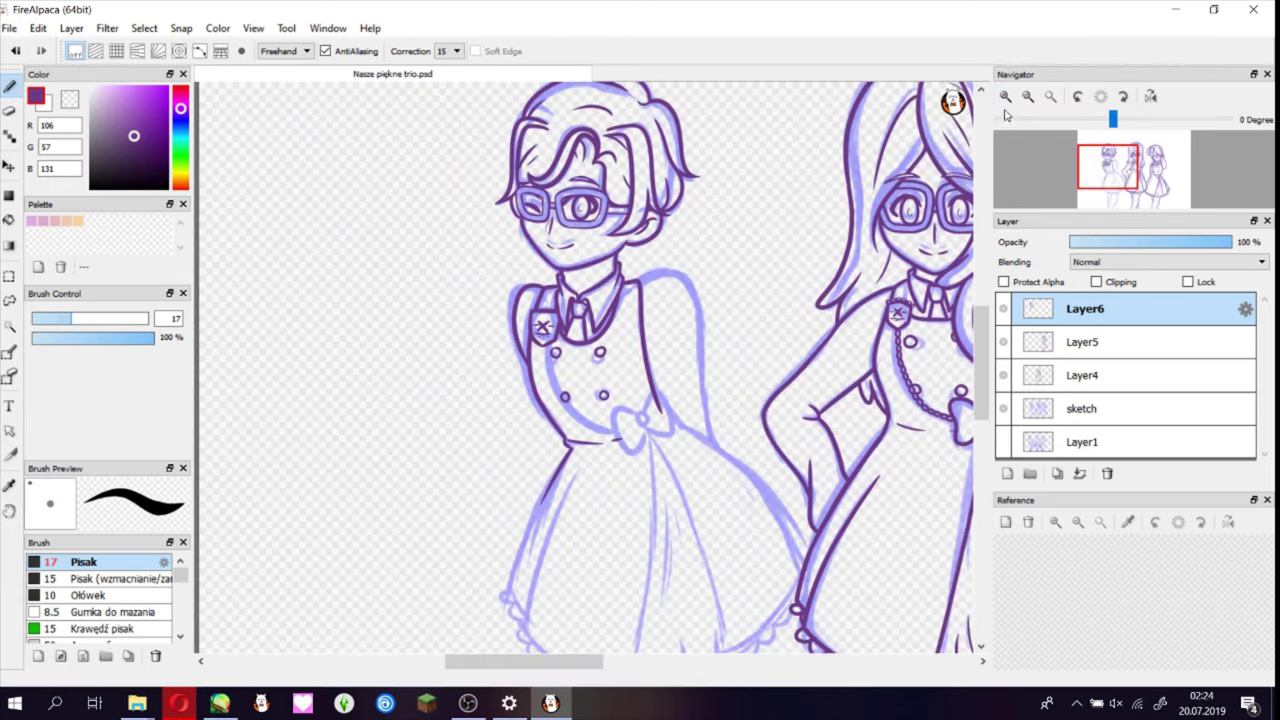
- Redraw the chest badge's outline with curved sides and a pointed base, erasing stray line parts around it
scroll(450, 236, up, 2)
key(e)
scroll(450, 236, down, 2)
scroll(500, 170, up, 2)
mouse_move(545, 235)
mouse_down()
mouse_move(500, 163)
mouse_move(510, 268)
mouse_move(588, 230)
mouse_up()
key(b)
key(e)
key(b)
drag(520, 275, 572, 250)
key(e)
drag(496, 242, 486, 223)
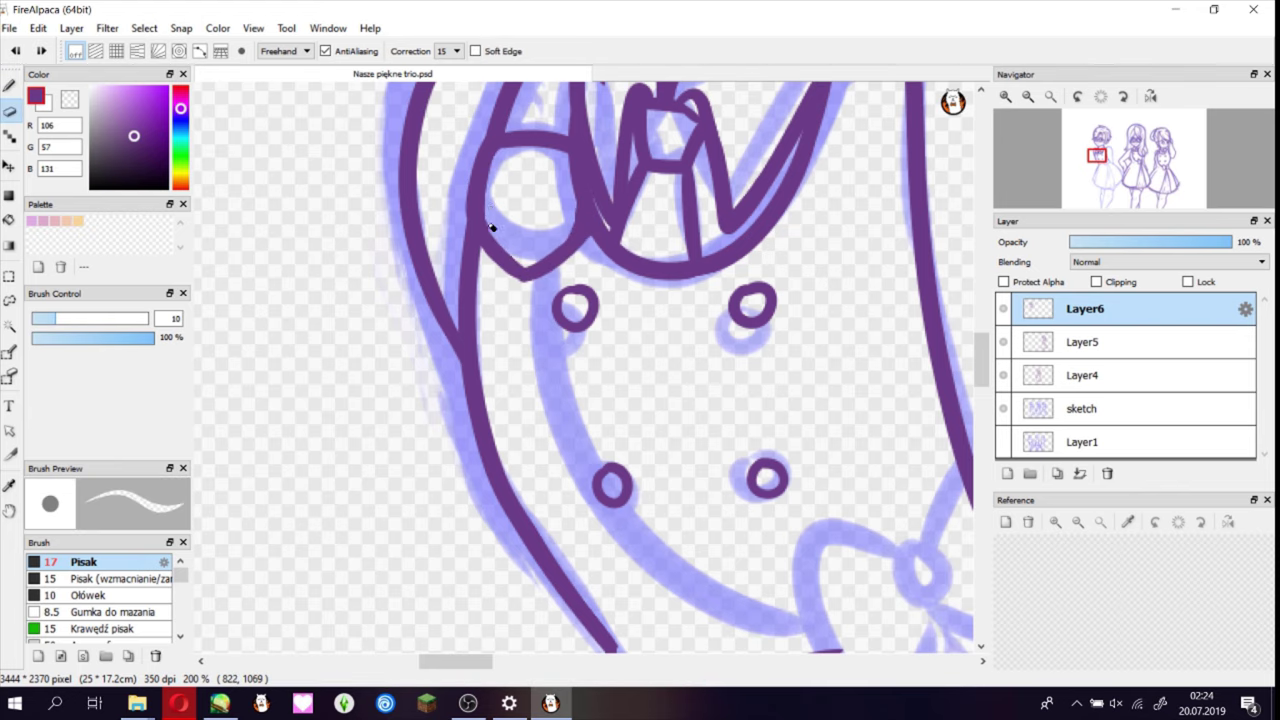
- Draw the cross and small wavy marks inside the badge and add a row of small beads along its upper edge
key(b)
mouse_move(507, 172)
mouse_down()
mouse_move(553, 225)
mouse_move(536, 236)
mouse_up()
mouse_move(476, 140)
mouse_down()
mouse_move(572, 137)
mouse_move(574, 205)
mouse_up()
key(e)
key(b)
key(e)
drag(526, 128, 482, 134)
key(b)
key(e)
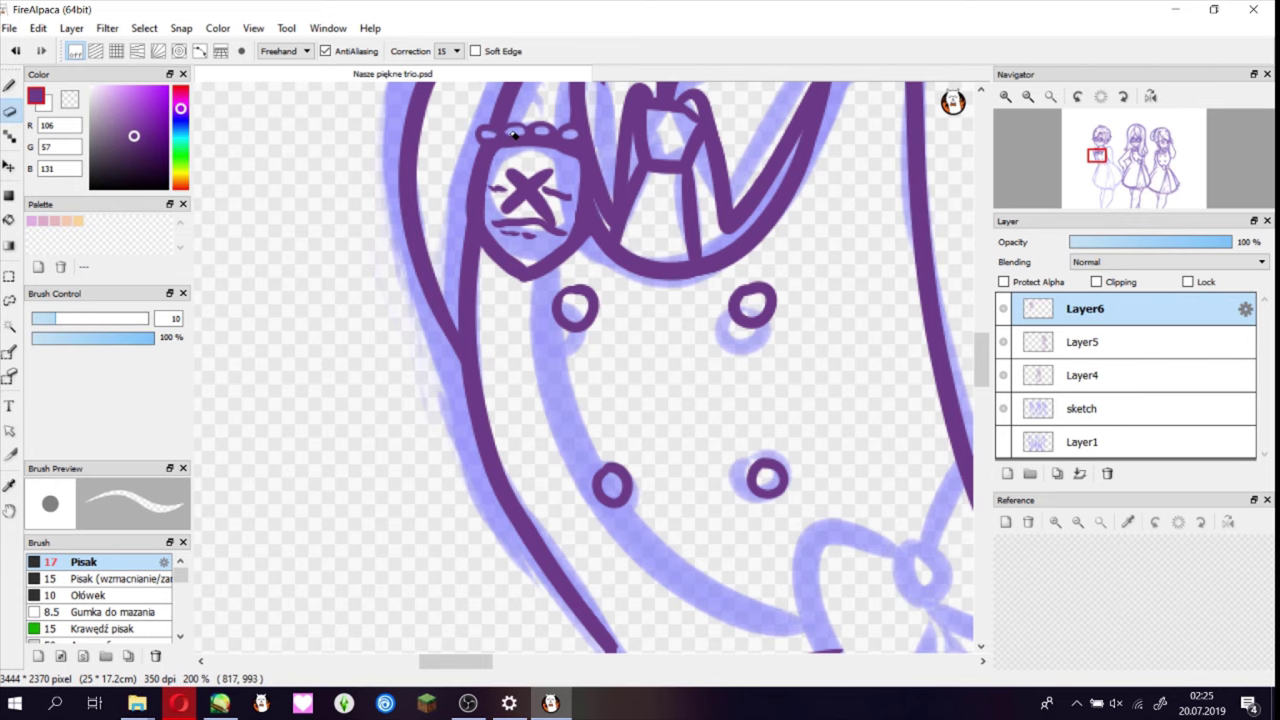
key(b)
- Ink the left figure's other arm and, on a new layer, the waist bow and the chain hanging from the badge
scroll(550, 215, down, 2)
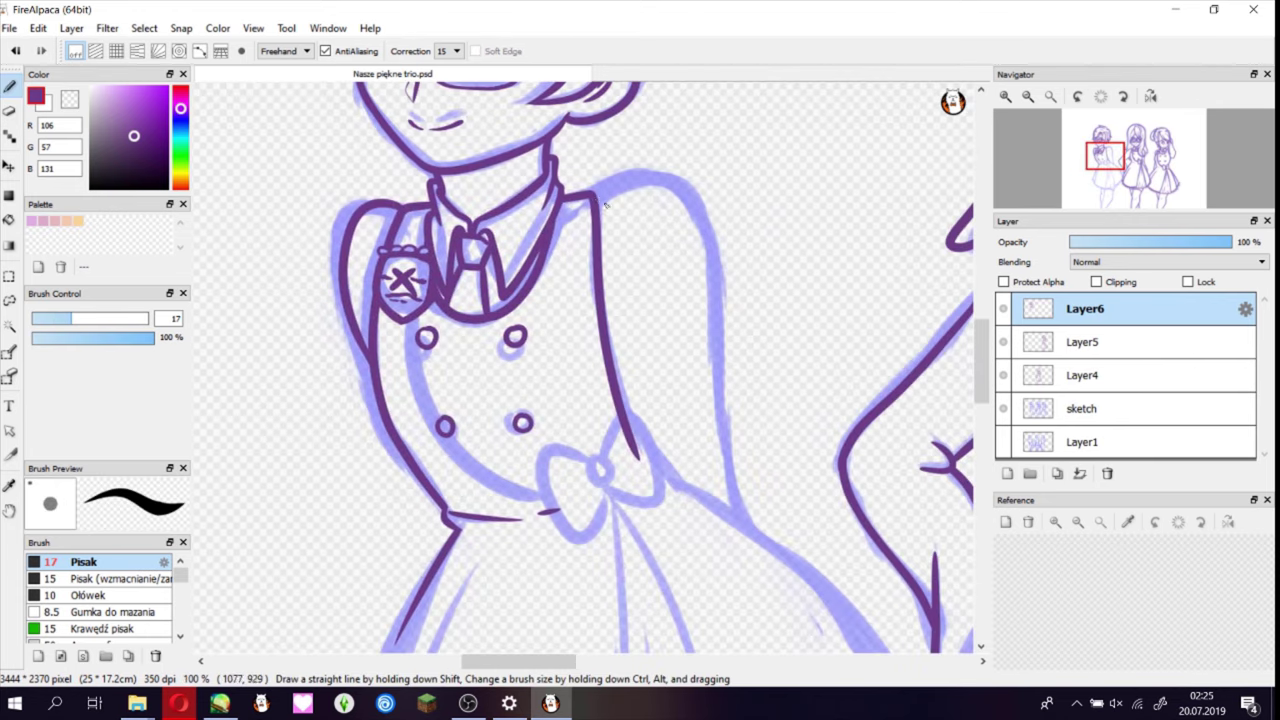
mouse_move(597, 190)
mouse_down()
mouse_move(740, 570)
mouse_move(673, 422)
mouse_up()
key(ctrl+shift+n)
mouse_move(505, 305)
mouse_down()
mouse_move(525, 385)
mouse_move(540, 322)
mouse_move(542, 335)
mouse_up()
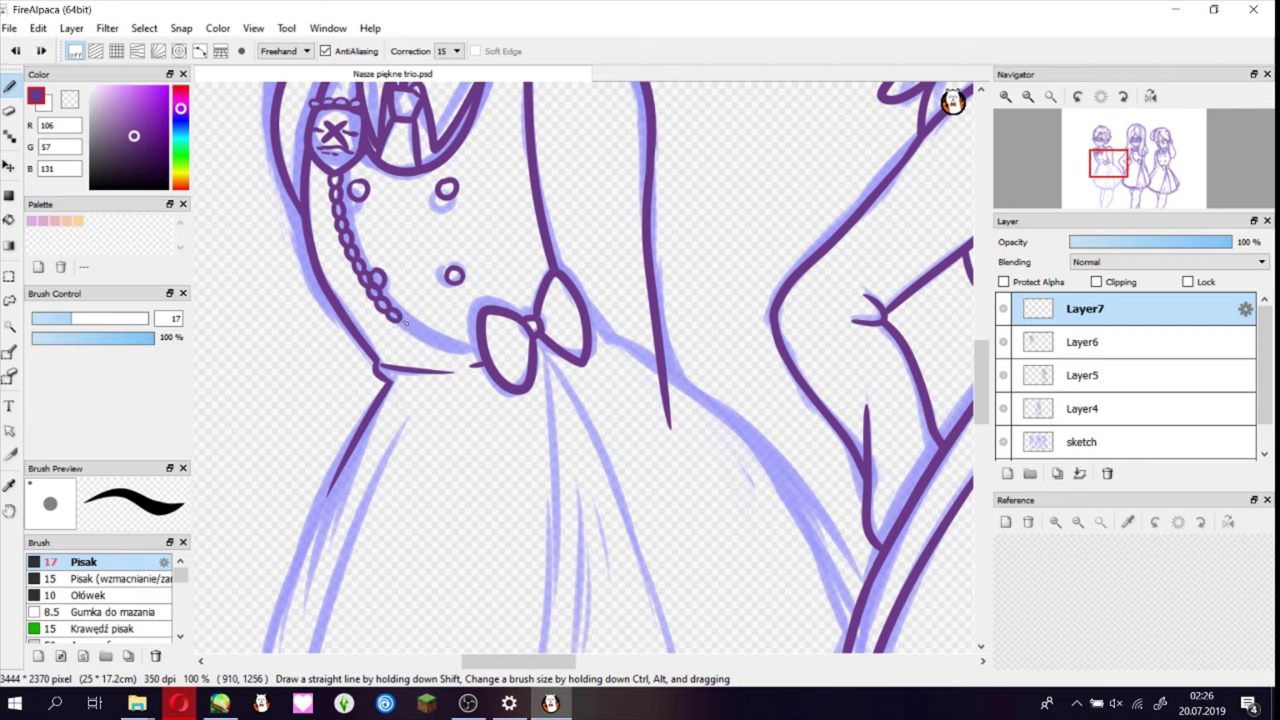
scroll(580, 370, down, 3)
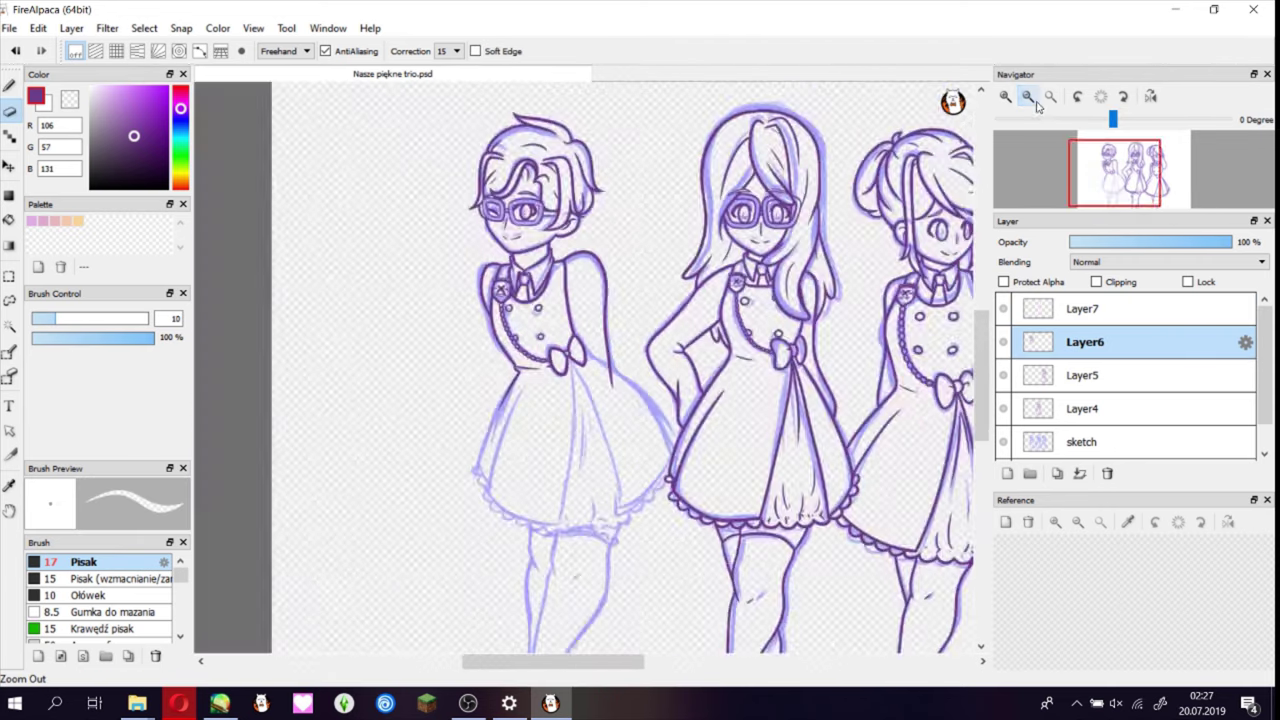
- Ink both outer sides of the left figure's skirt and a long inner fold, merging Layer7 down into Layer6
scroll(580, 370, up, 3)
drag(585, 258, 855, 525)
scroll(500, 300, down, 3)
drag(385, 168, 252, 488)
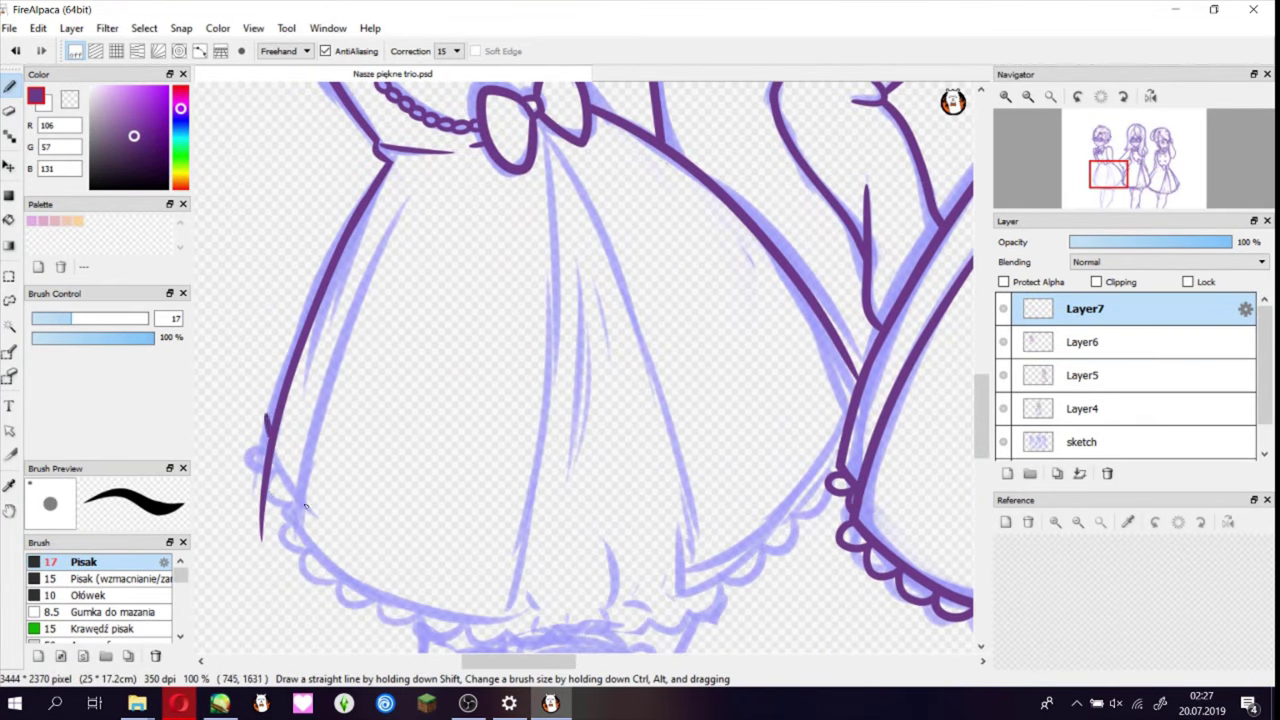
drag(418, 185, 283, 650)
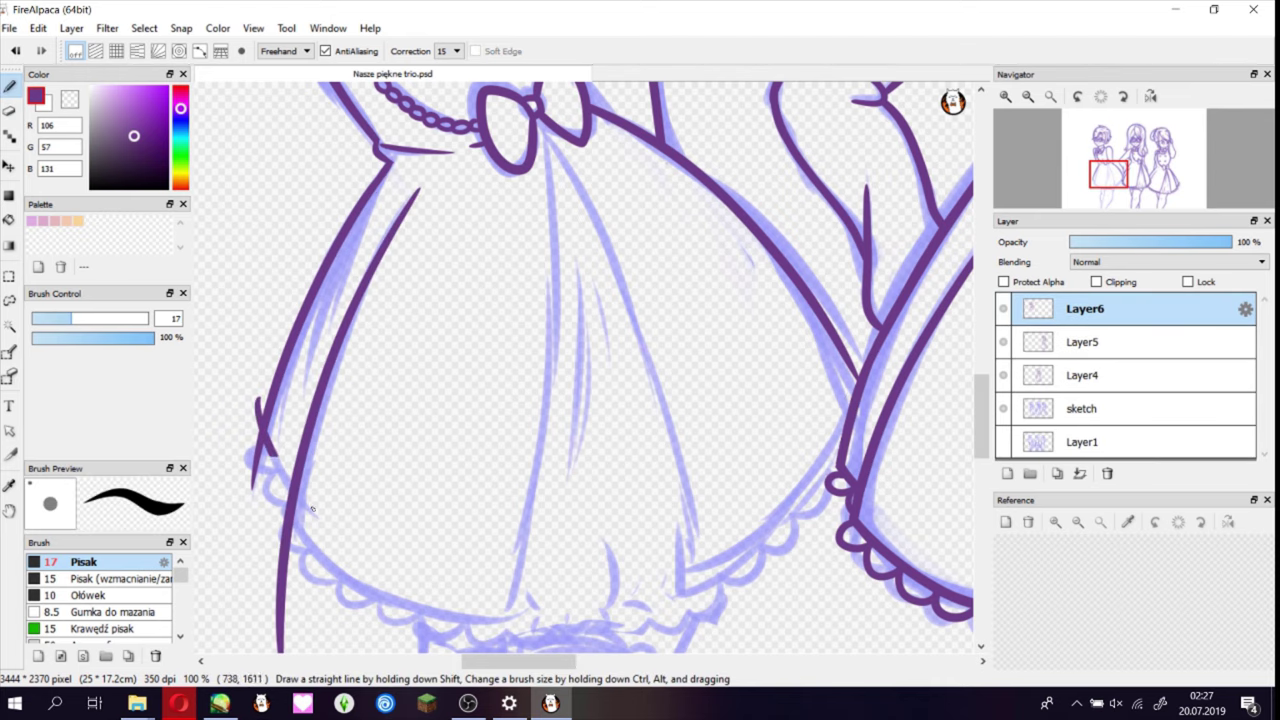
- Ink the two front panel lines running down from the bow and the curved hem on both sides of the skirt
drag(540, 118, 480, 650)
drag(258, 395, 555, 600)
mouse_move(540, 115)
mouse_down()
mouse_move(628, 278)
mouse_move(705, 612)
mouse_up()
mouse_move(672, 576)
mouse_down()
mouse_move(690, 572)
mouse_move(865, 330)
mouse_up()
- Erase the ends of the fold, side and panel lines that overshoot the left figure's skirt hem
key(e)
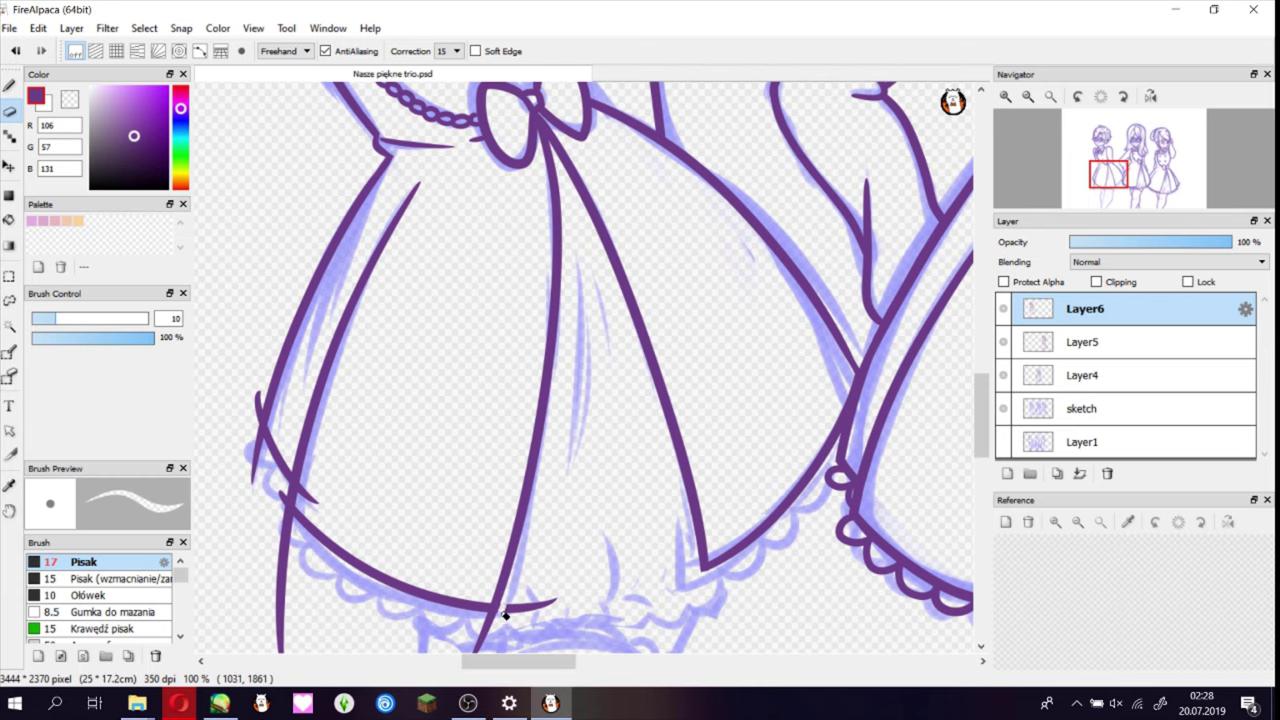
scroll(741, 500, down, 2)
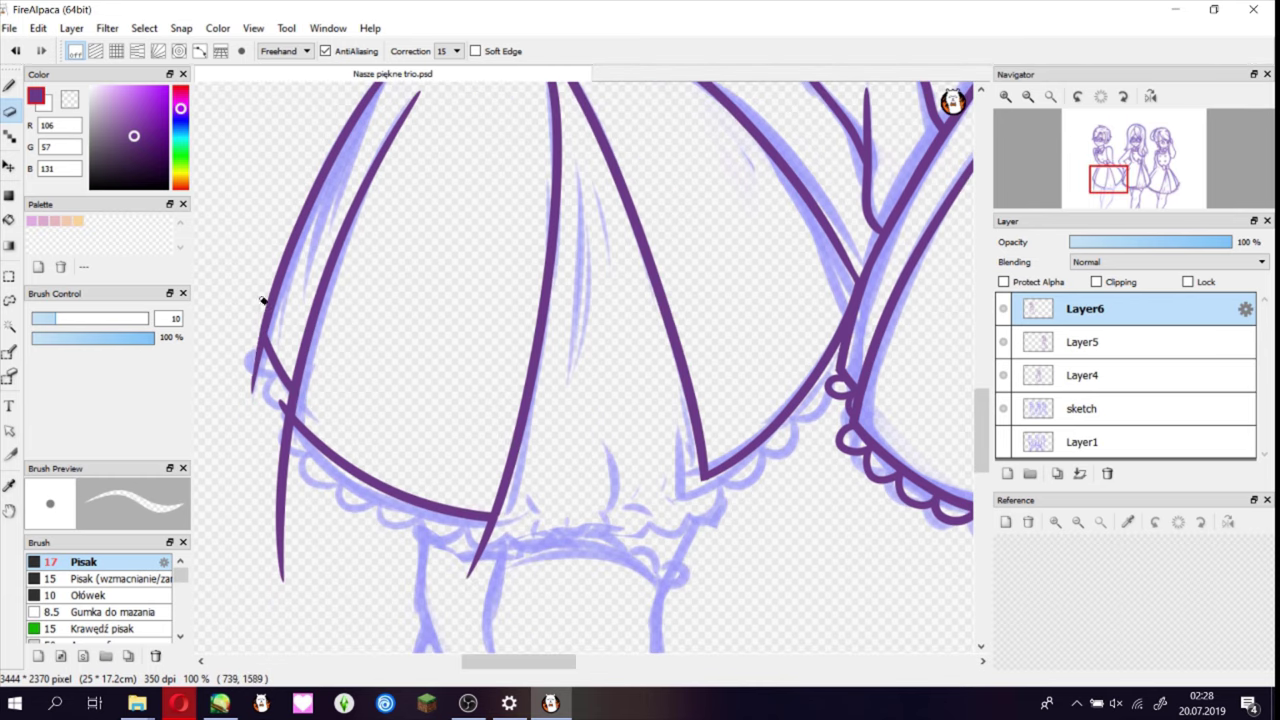
drag(291, 432, 282, 582)
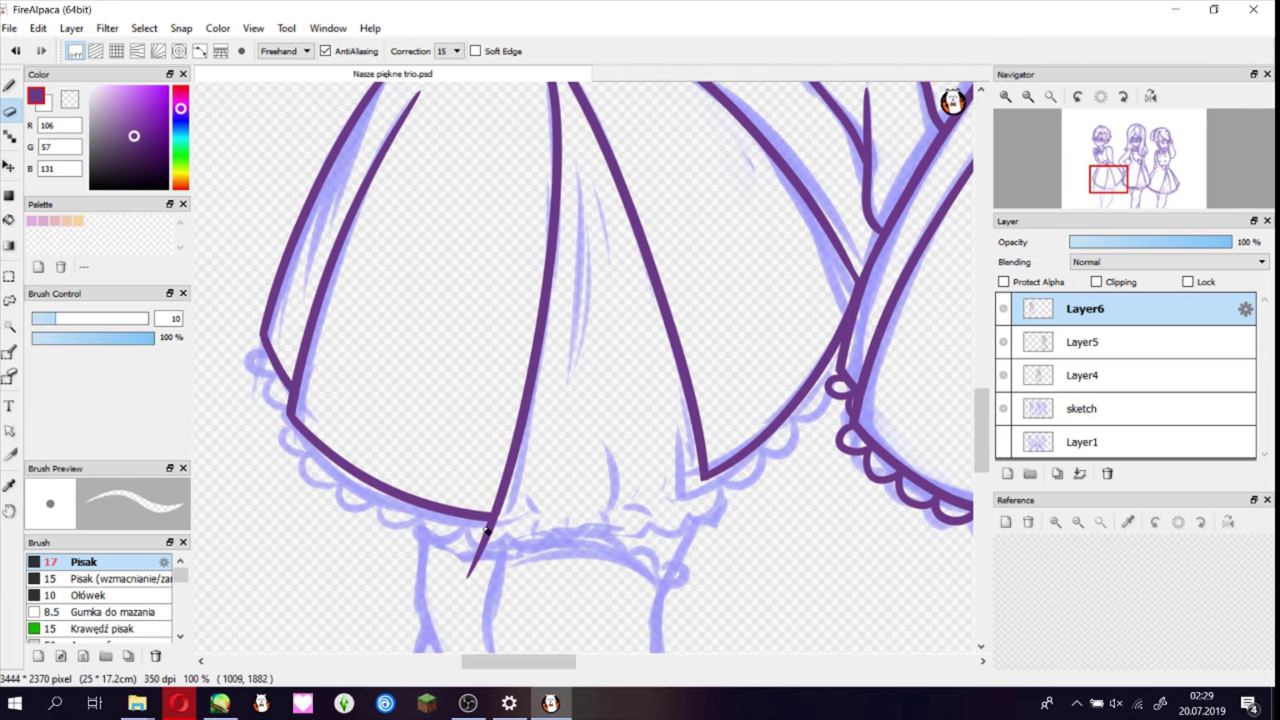
- On a new layer, ink the scalloped trim along the left figure's skirt hem and the folds in the front panel
key(ctrl+shift+n)
key(b)
drag(266, 332, 262, 356)
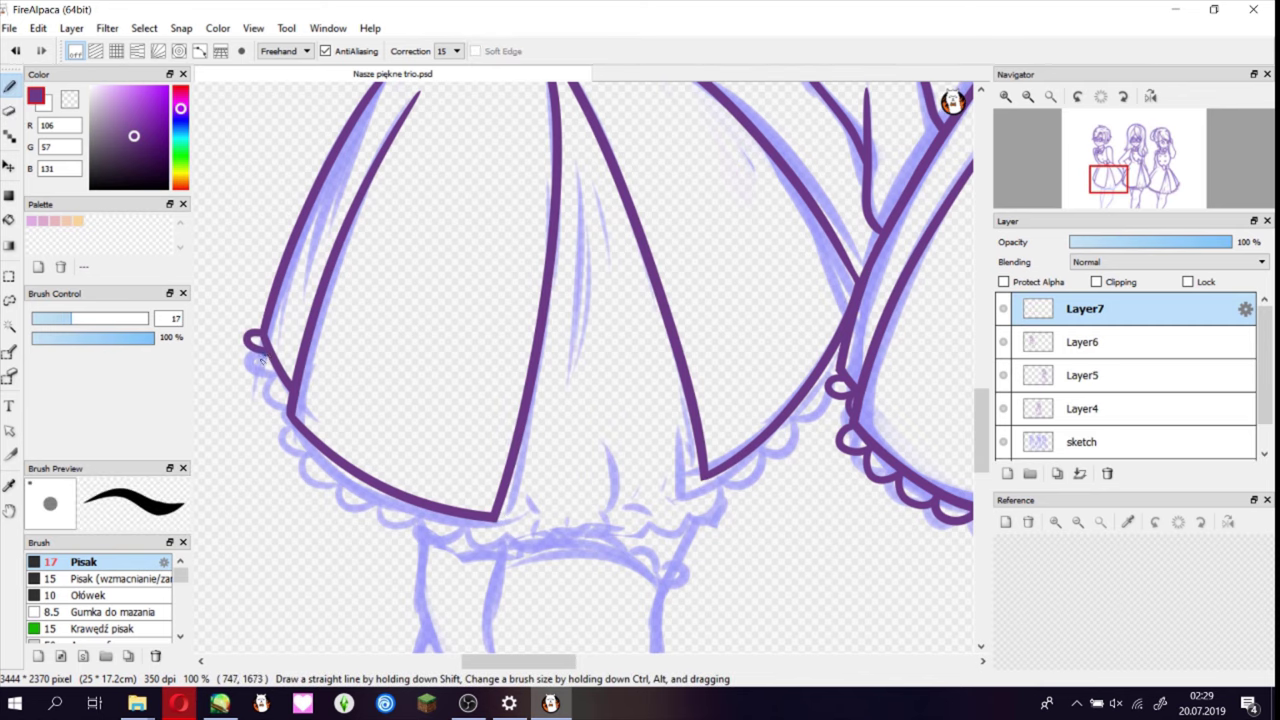
drag(417, 501, 508, 520)
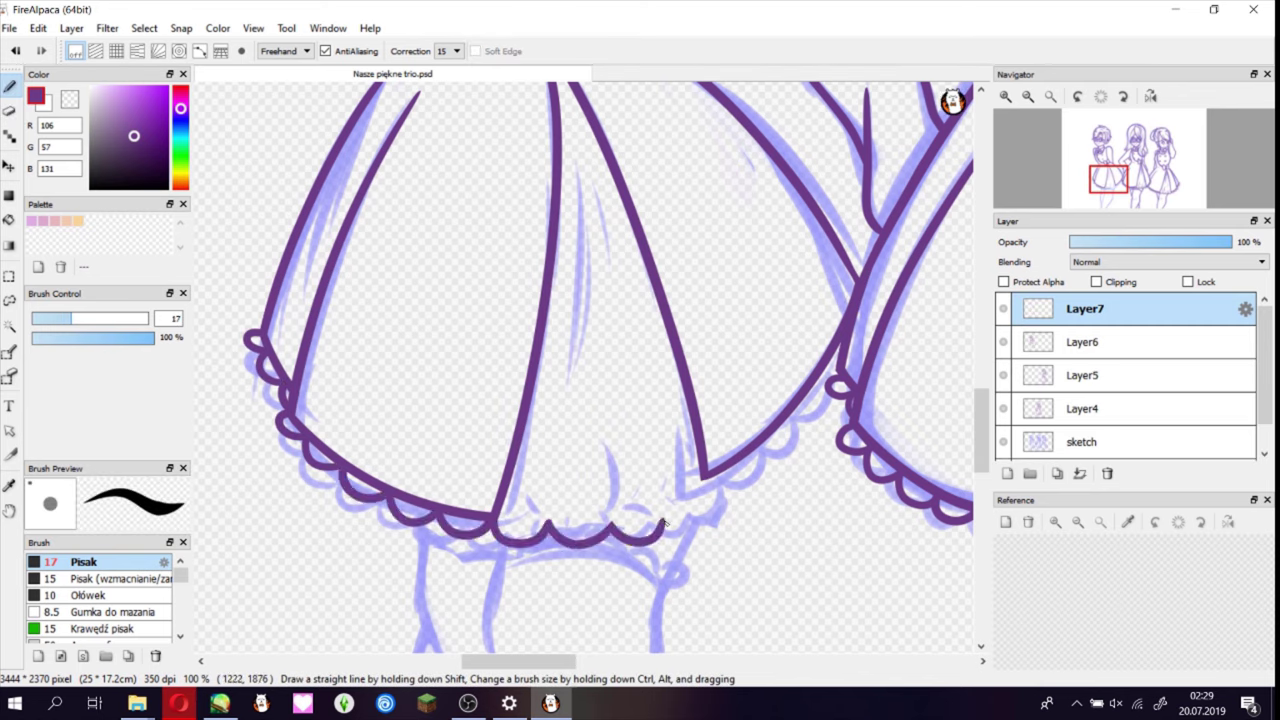
key(ctrl+z)
mouse_move(610, 522)
mouse_down()
mouse_move(712, 493)
mouse_move(736, 461)
mouse_up()
key(ctrl+z)
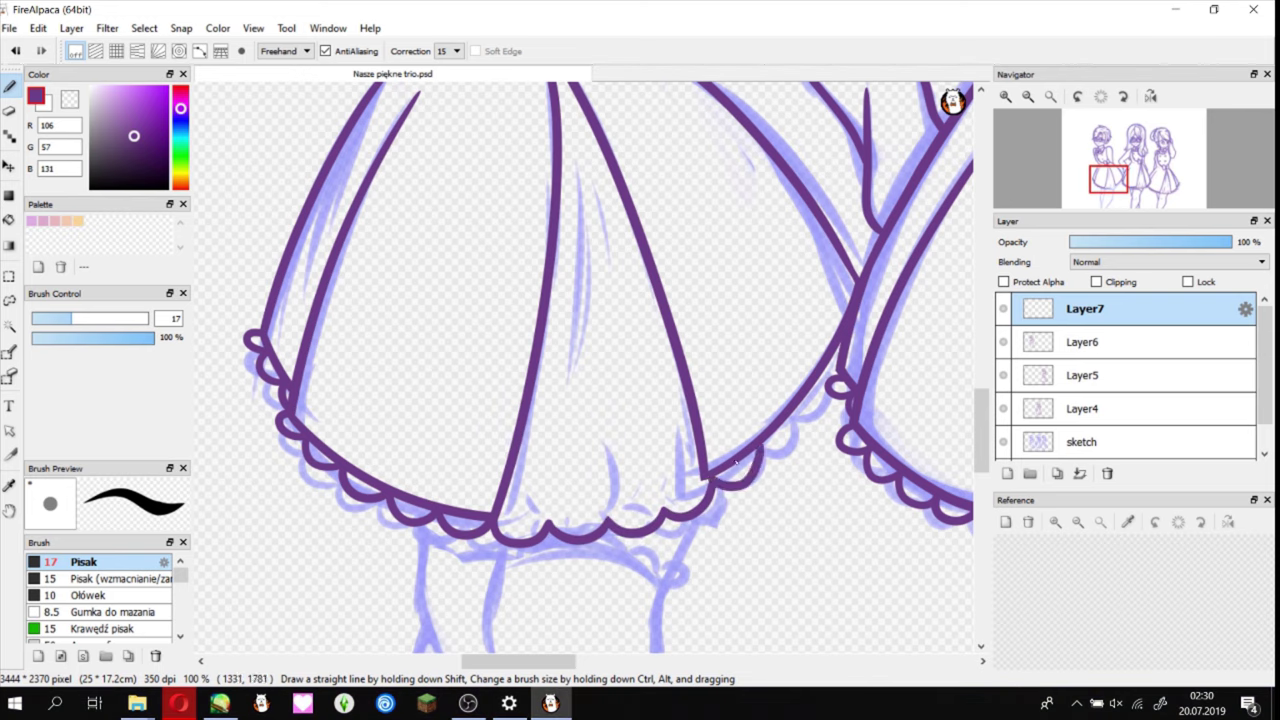
drag(578, 160, 570, 325)
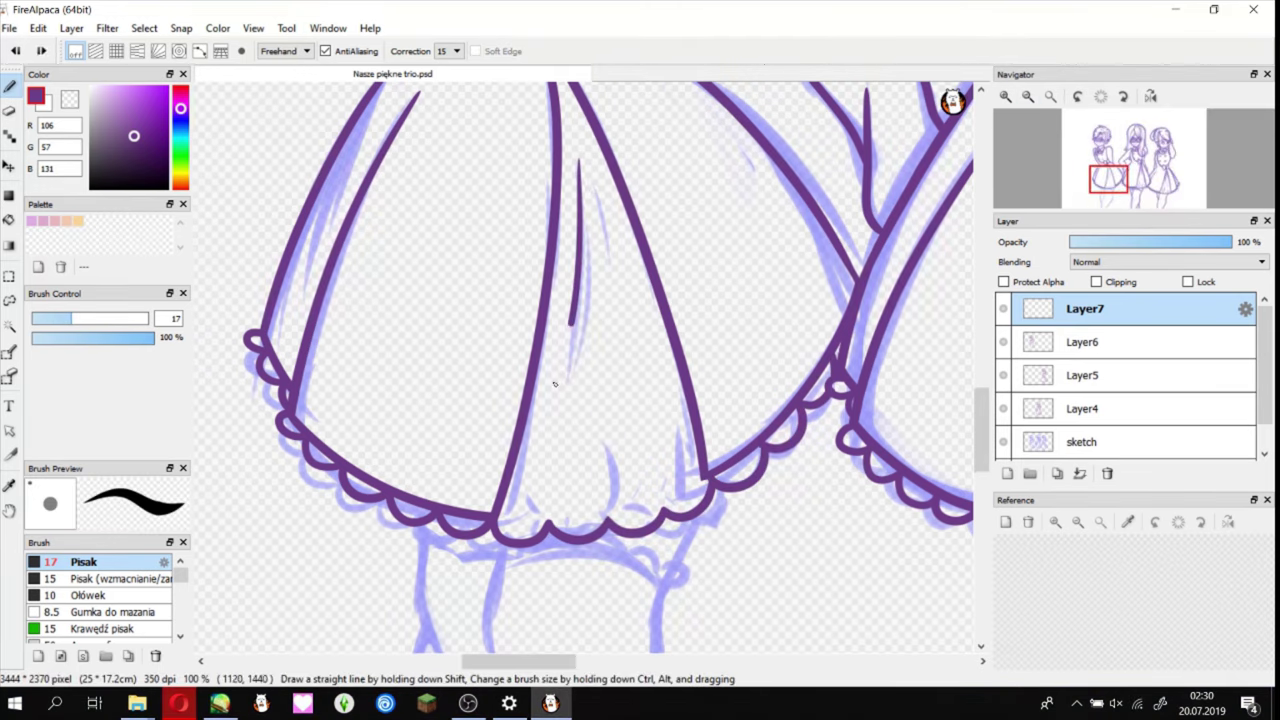
scroll(521, 519, down, 5)
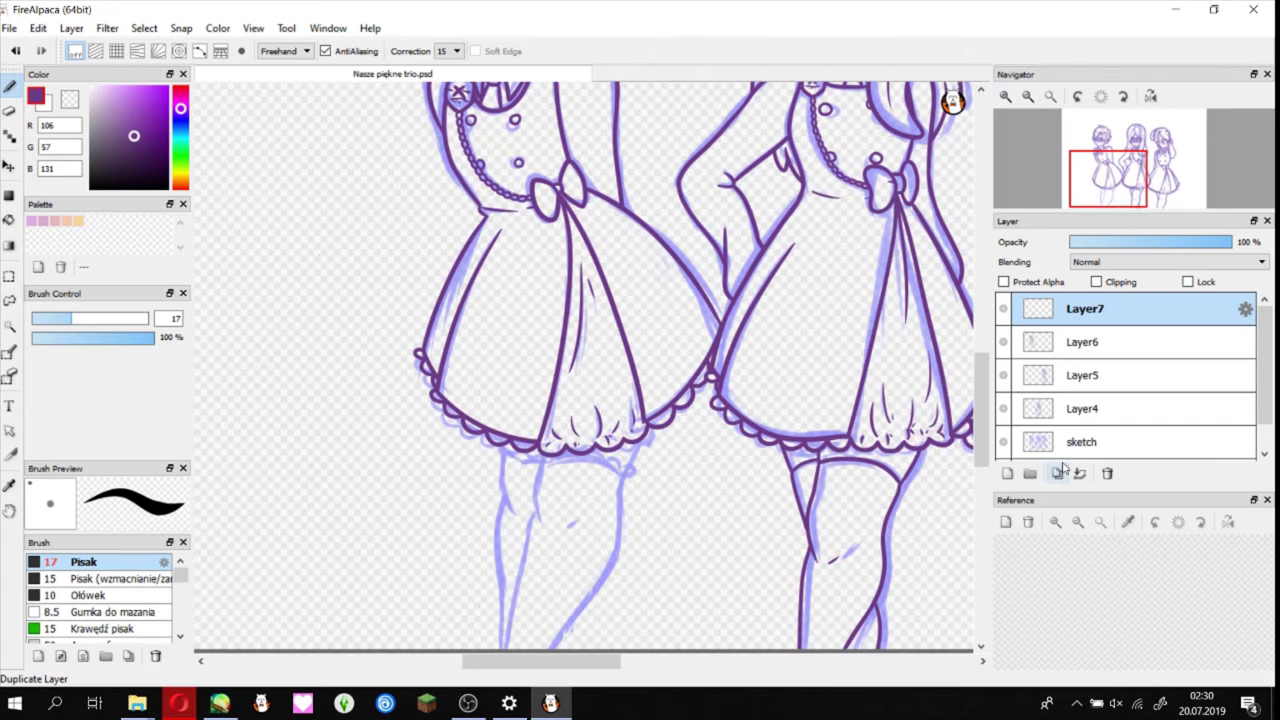
- Ink the left figure's legs, the knee mark and the frilled band just below the skirt hem
drag(553, 275, 470, 650)
scroll(985, 462, down, 2)
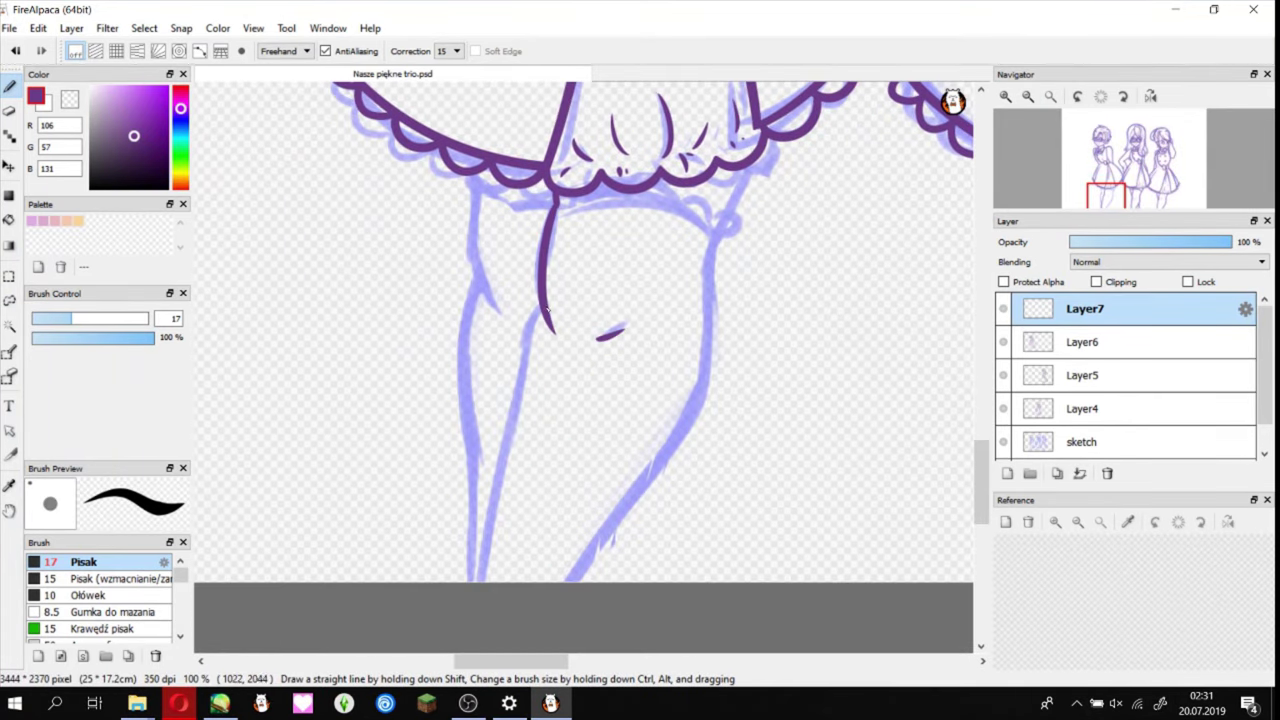
drag(765, 148, 713, 240)
drag(712, 332, 565, 582)
drag(478, 268, 478, 582)
drag(478, 205, 708, 230)
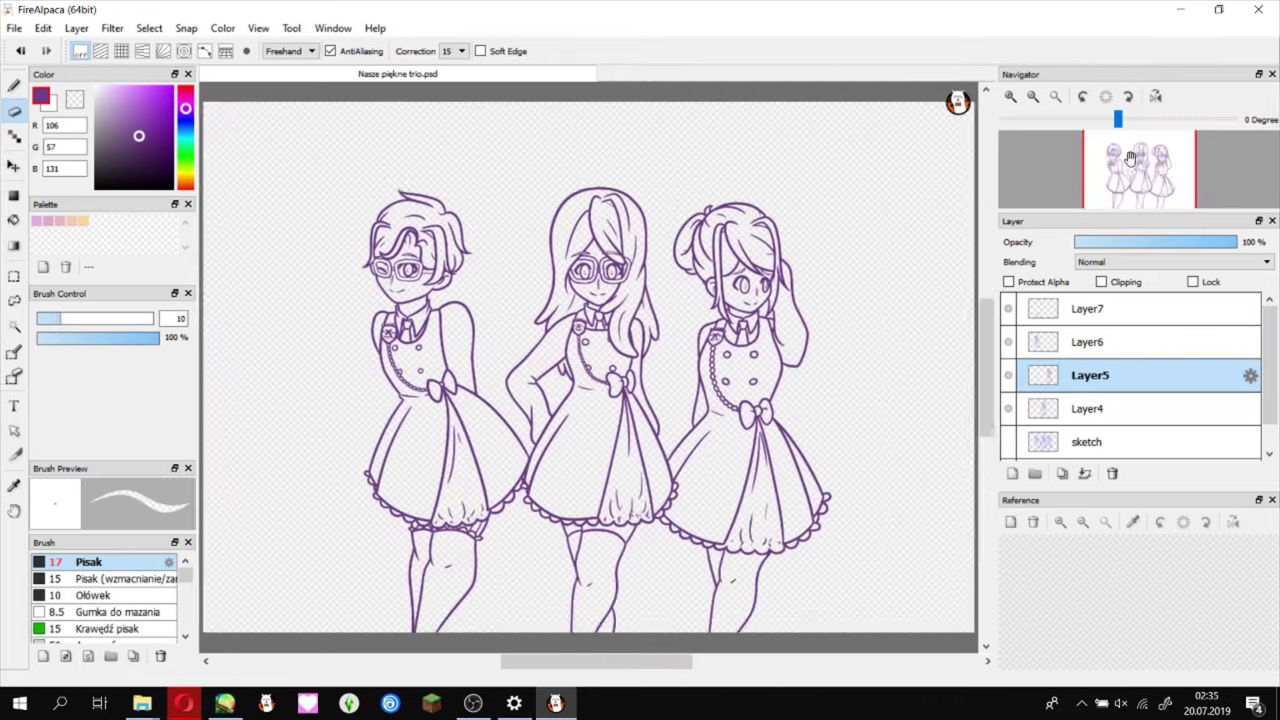
- Merge the line art layers of all three figures down into Layer4
scroll(1130, 157, up, 5)
key(ctrl+e)
key(ctrl+e)
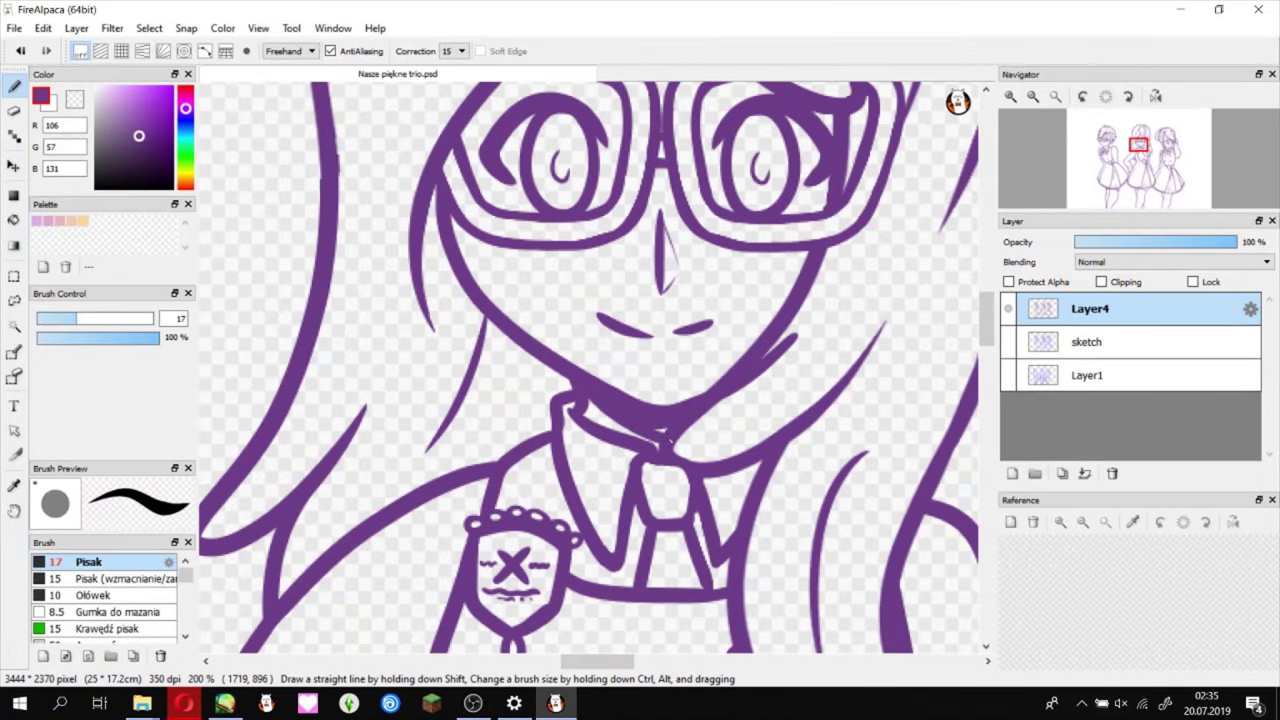
- Thicken the line junctions around the middle figure's glasses, eyes, hair and collar
scroll(990, 305, up, 1)
scroll(600, 450, up, 5)
scroll(440, 524, down, 3)
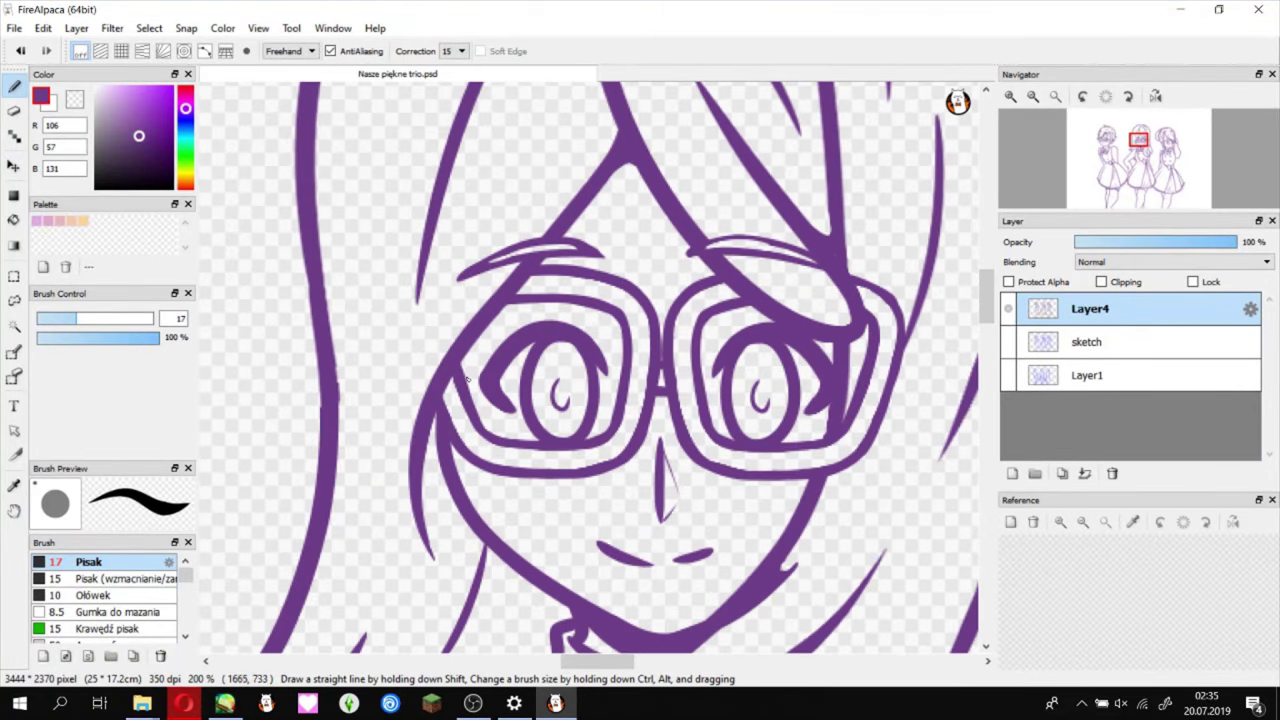
scroll(440, 524, down, 3)
key(b)
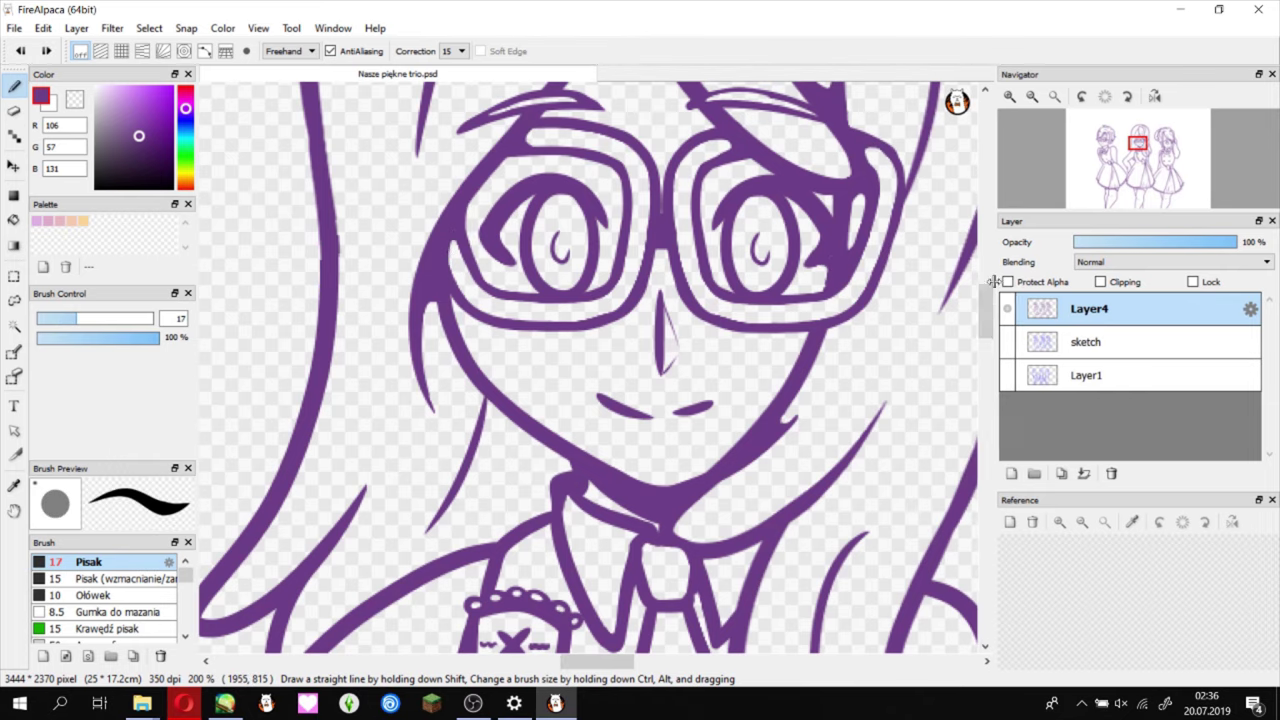
- Thicken the line junctions at the middle figure's badge, shoulder, hair tips and bent arm
scroll(575, 478, down, 1)
scroll(575, 478, down, 4)
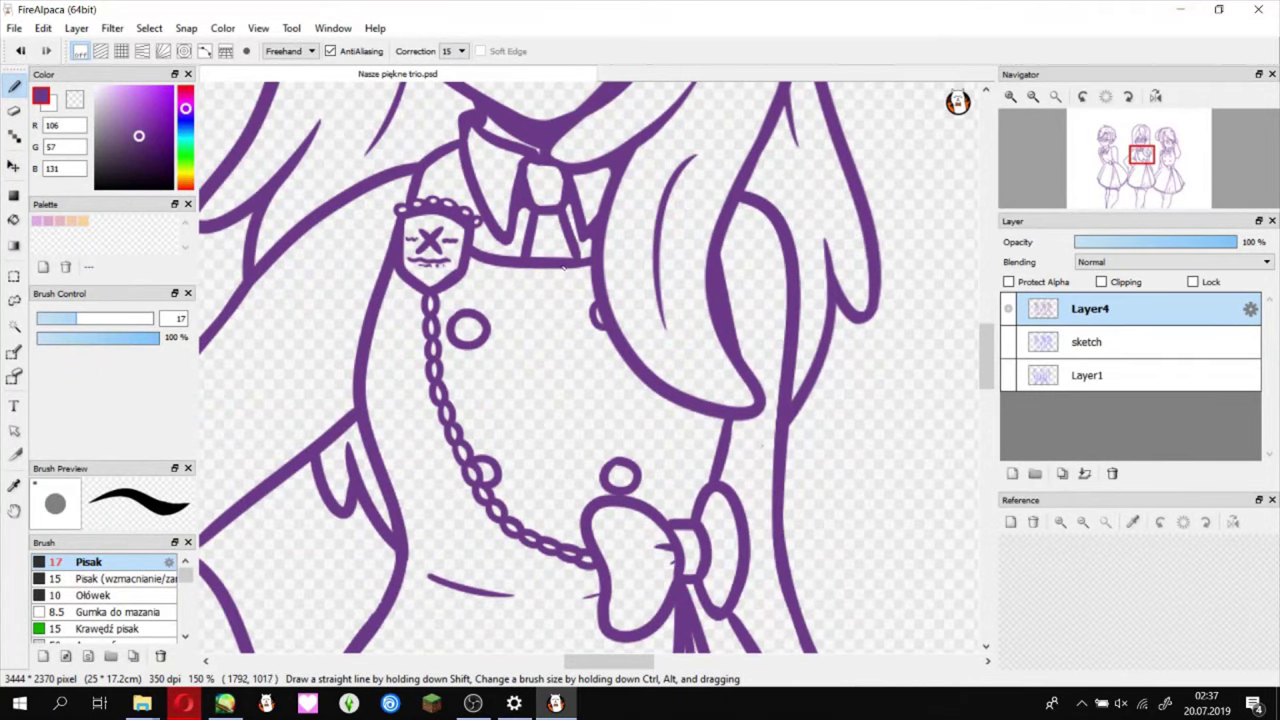
scroll(392, 279, left, 3)
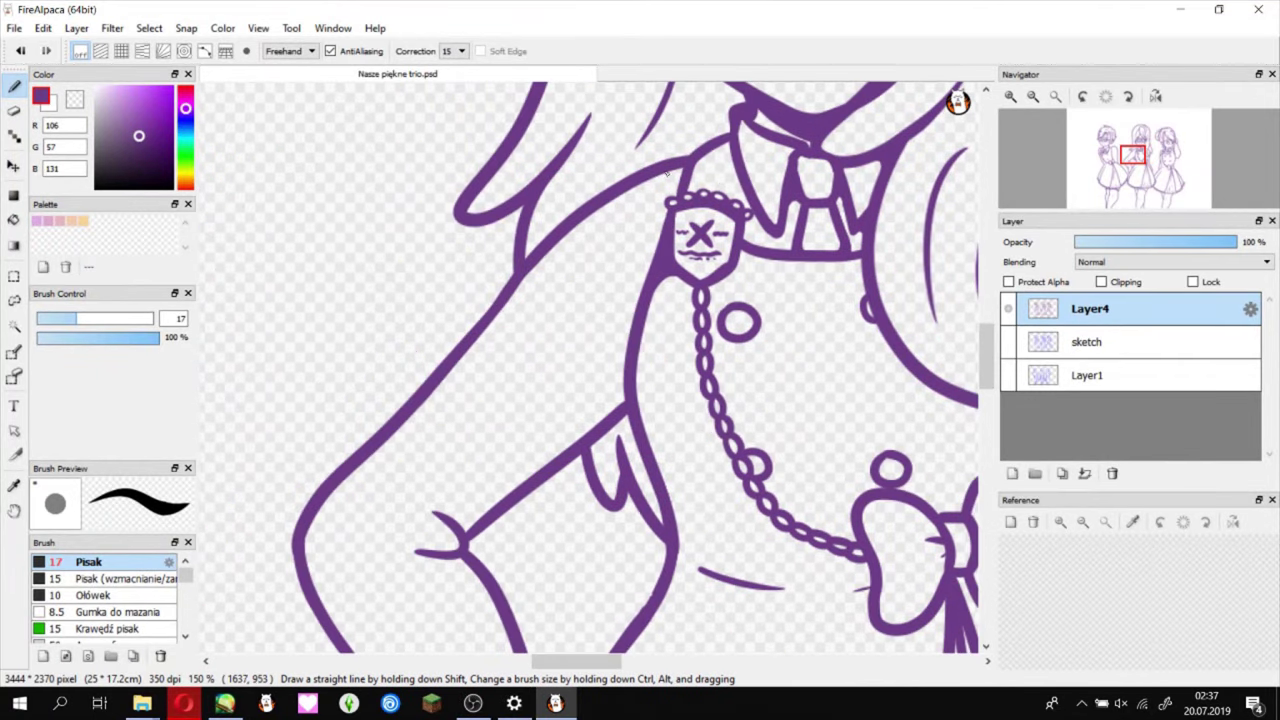
scroll(655, 520, down, 3)
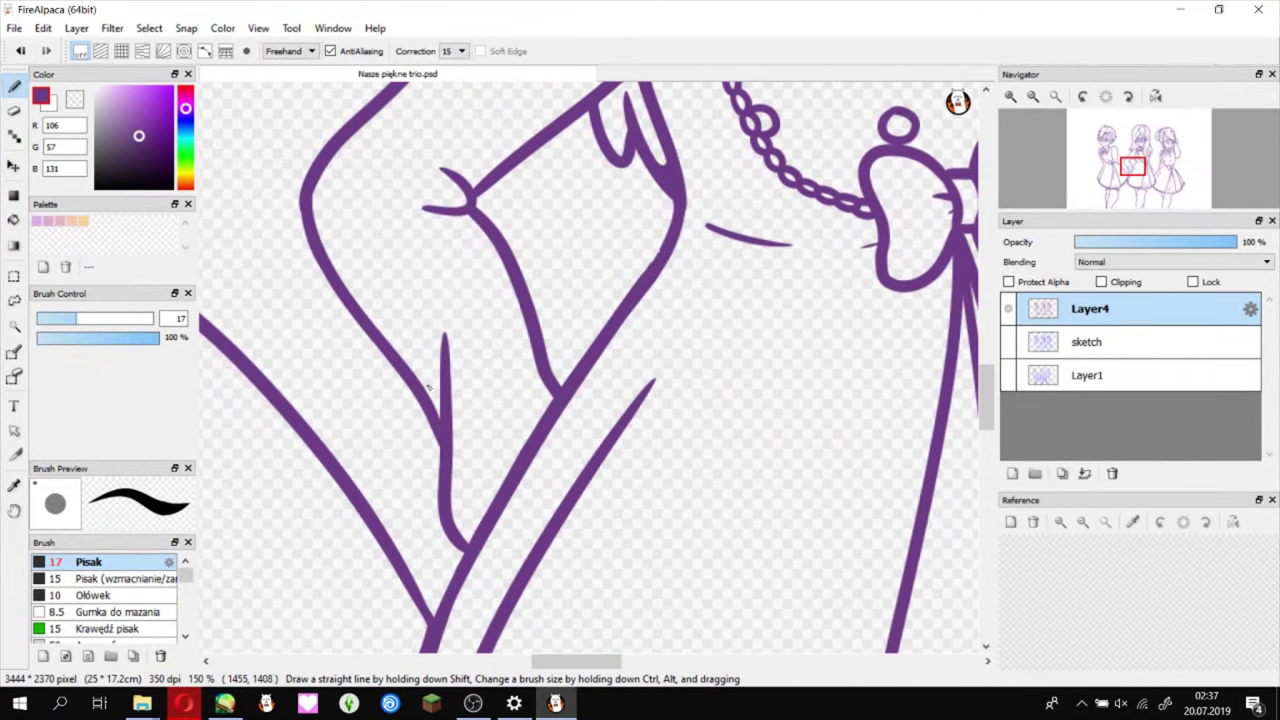
key(e)
key(b)
scroll(988, 350, up, 2)
scroll(988, 350, up, 2)
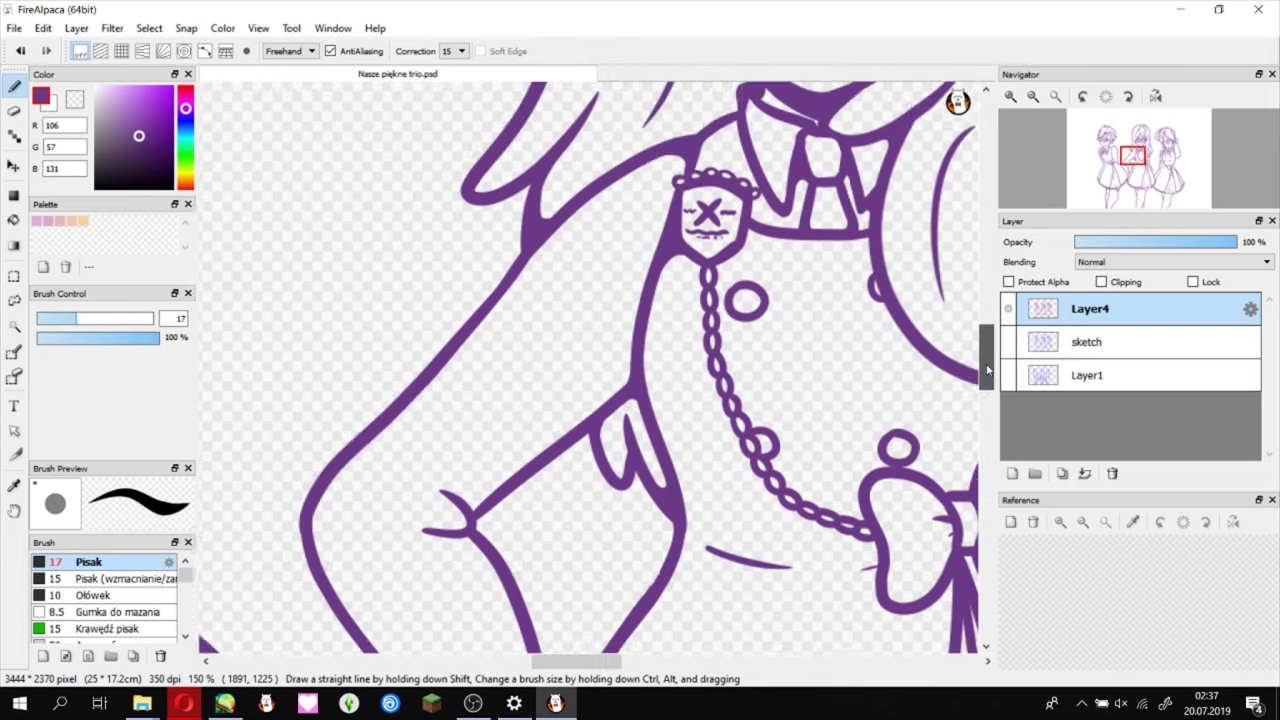
- Thicken the line junctions around the middle figure's waist bow and the adjoining side of the bodice
scroll(988, 350, right, 3)
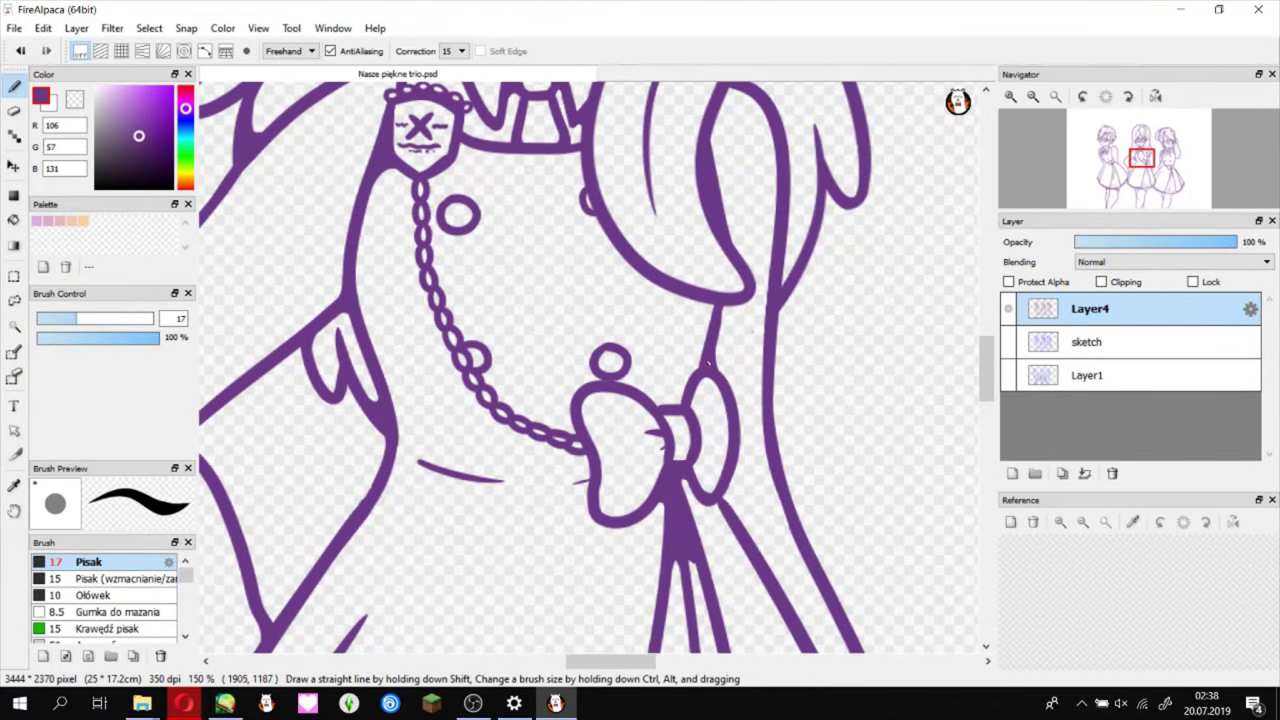
key(e)
key(b)
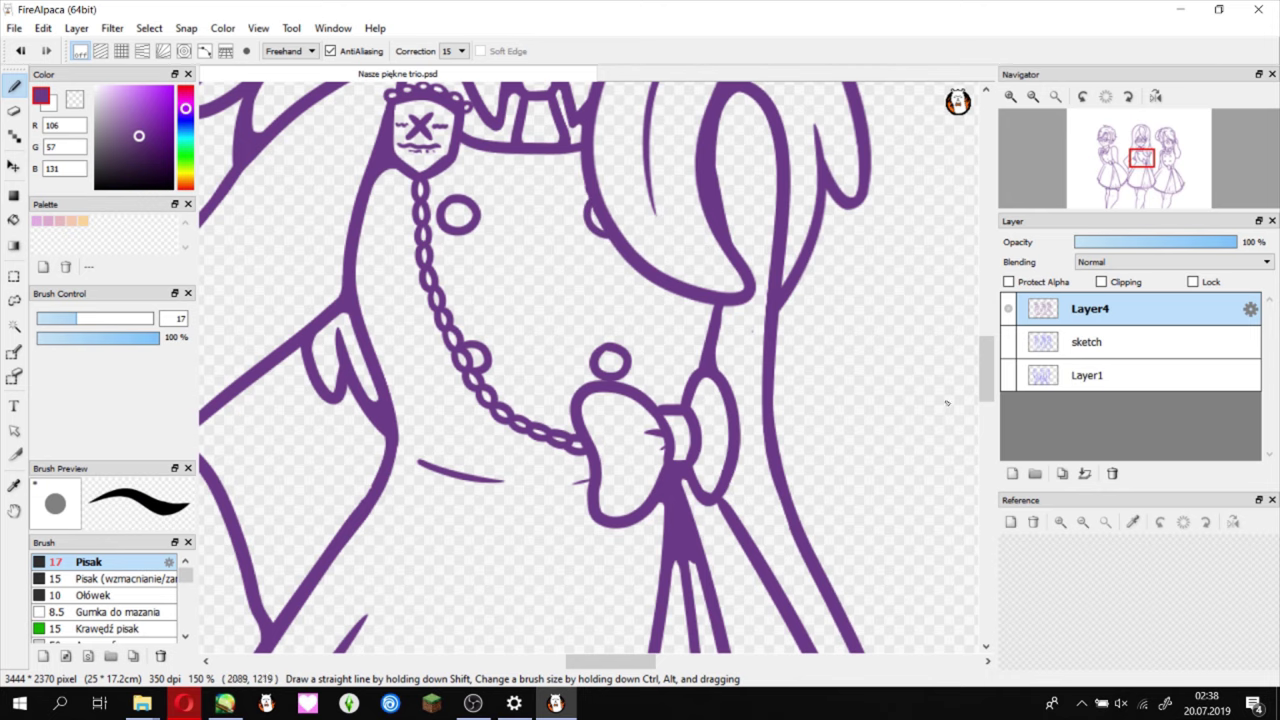
- Fill in the corners where the middle figure's long hair strands meet each other and the arm
scroll(946, 403, up, 5)
scroll(979, 337, down, 2)
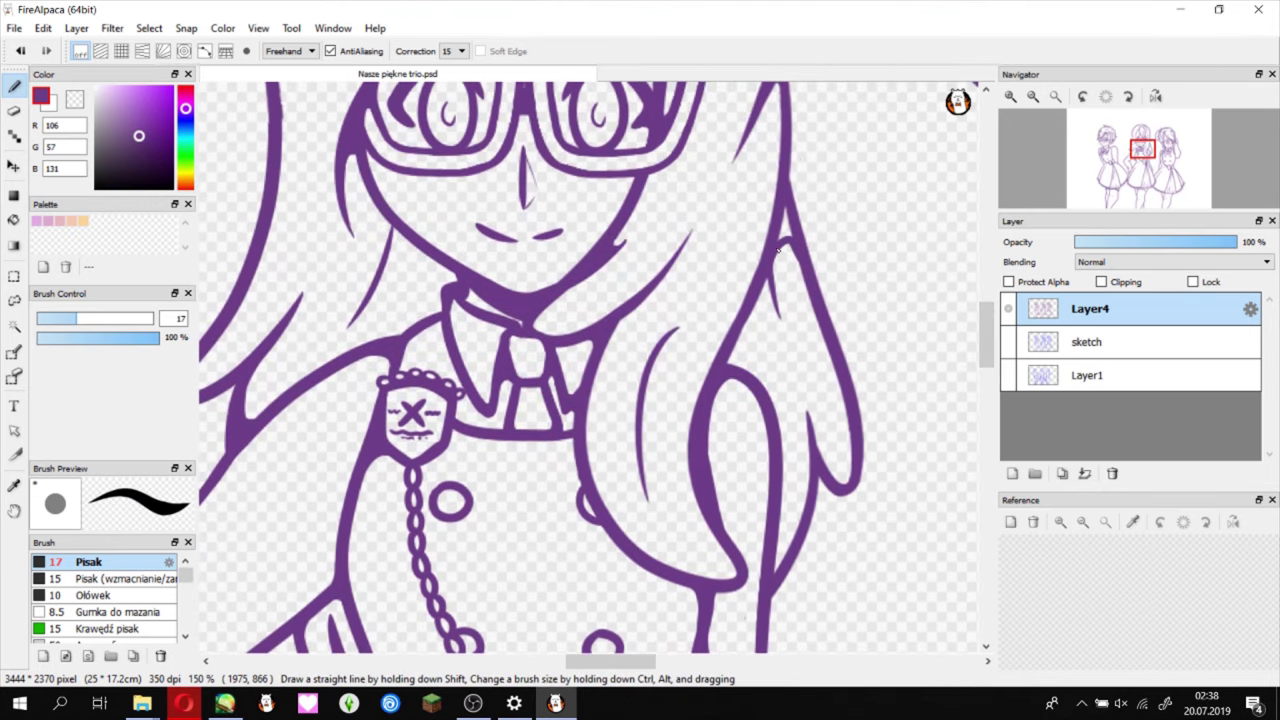
drag(778, 248, 786, 212)
key(e)
key(b)
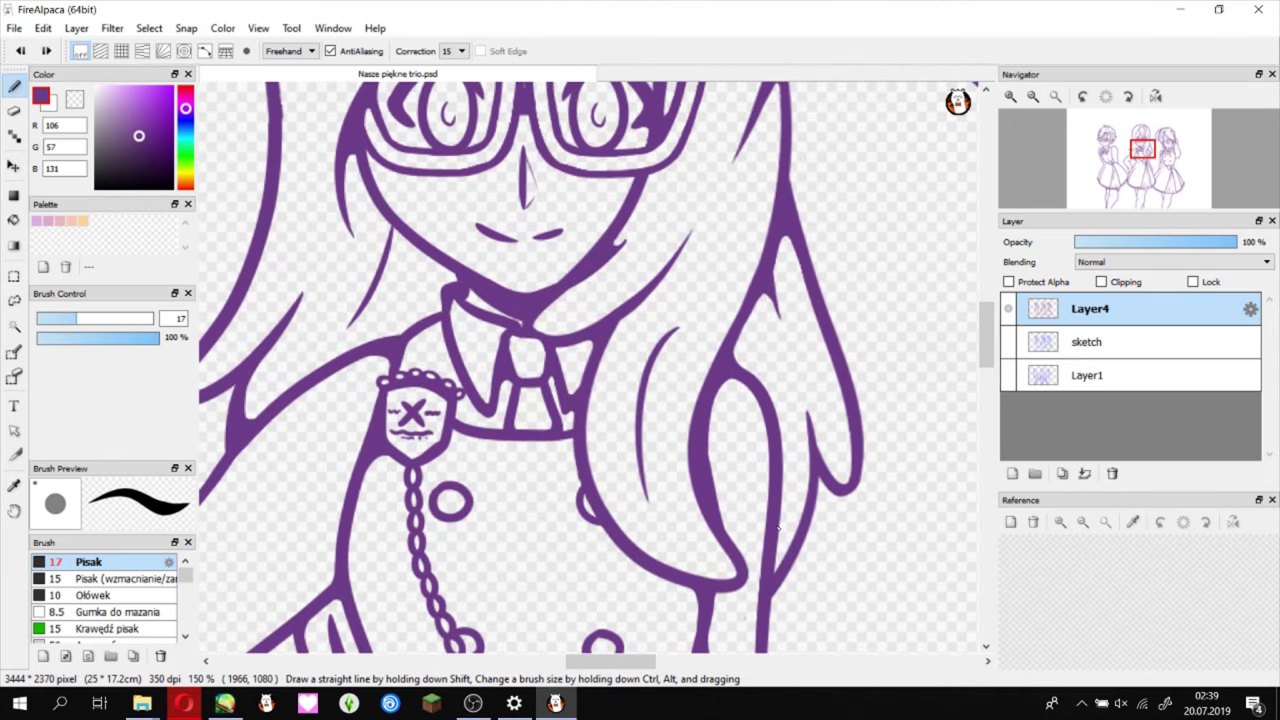
- Thicken the line junctions along the scalloped hem and front folds of the middle figure's skirt
scroll(780, 550, down, 5)
scroll(840, 490, left, 2)
scroll(358, 386, down, 5)
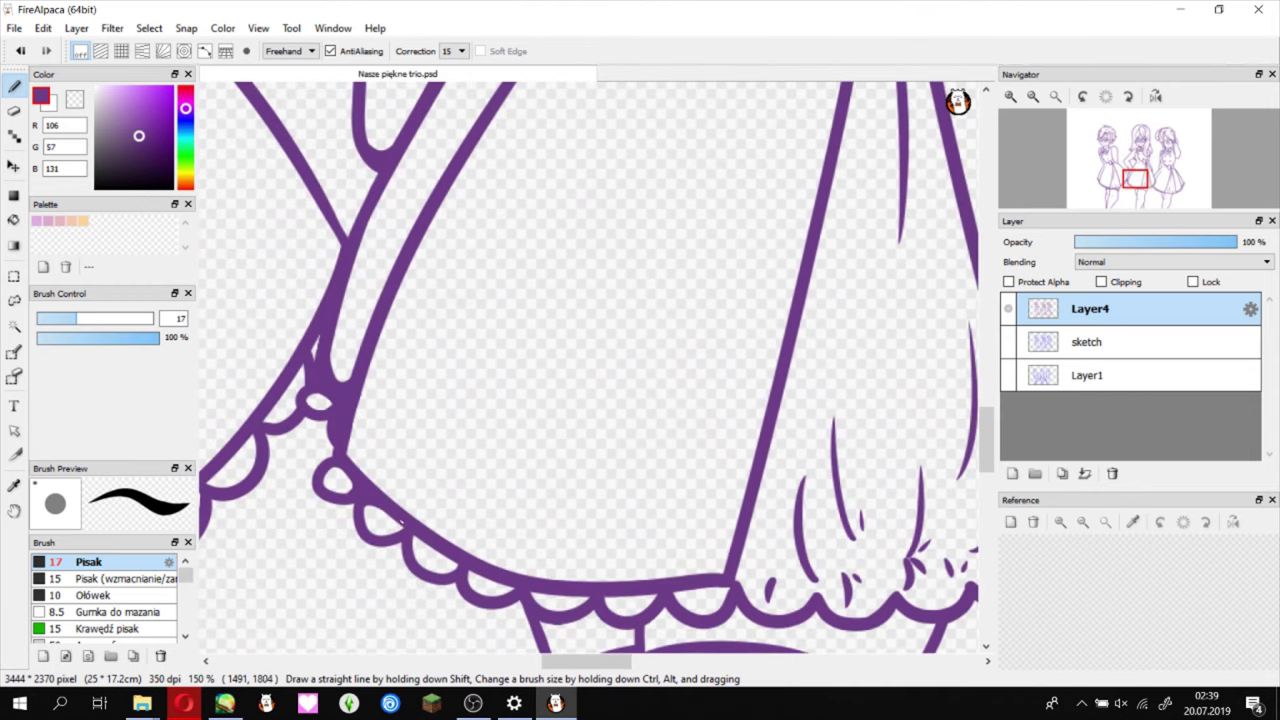
scroll(577, 659, right, 3)
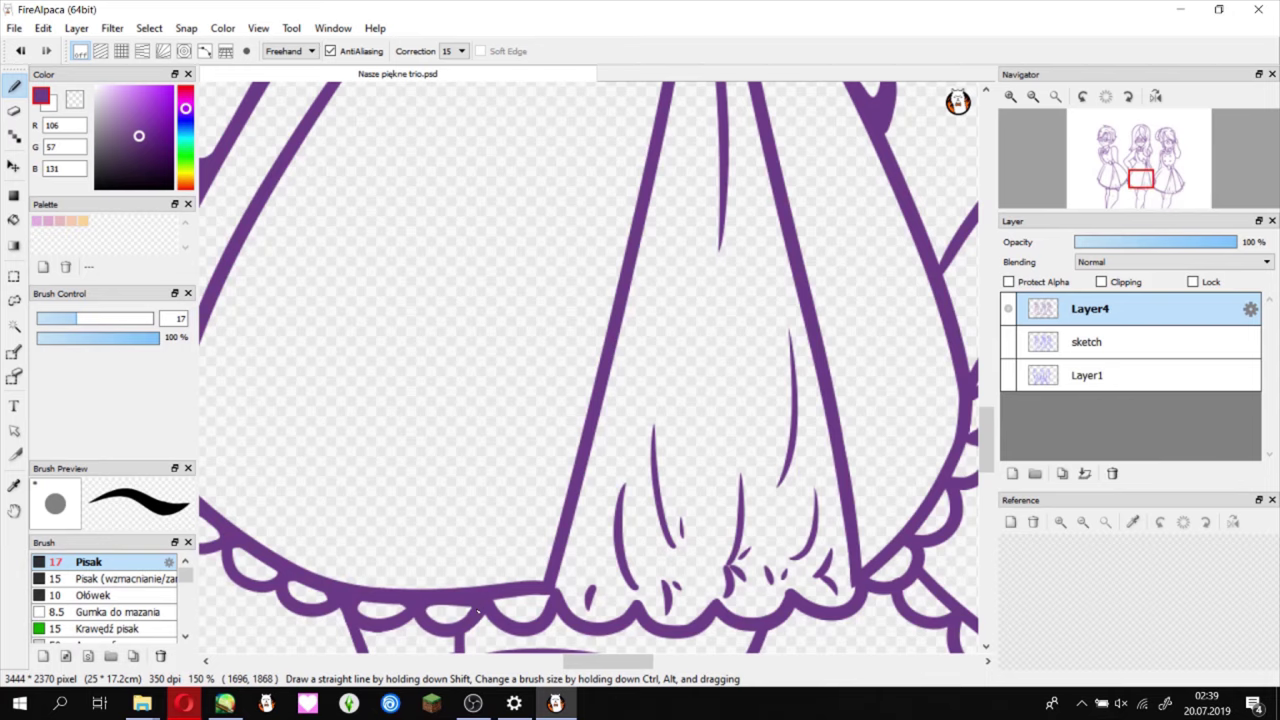
scroll(673, 530, right, 3)
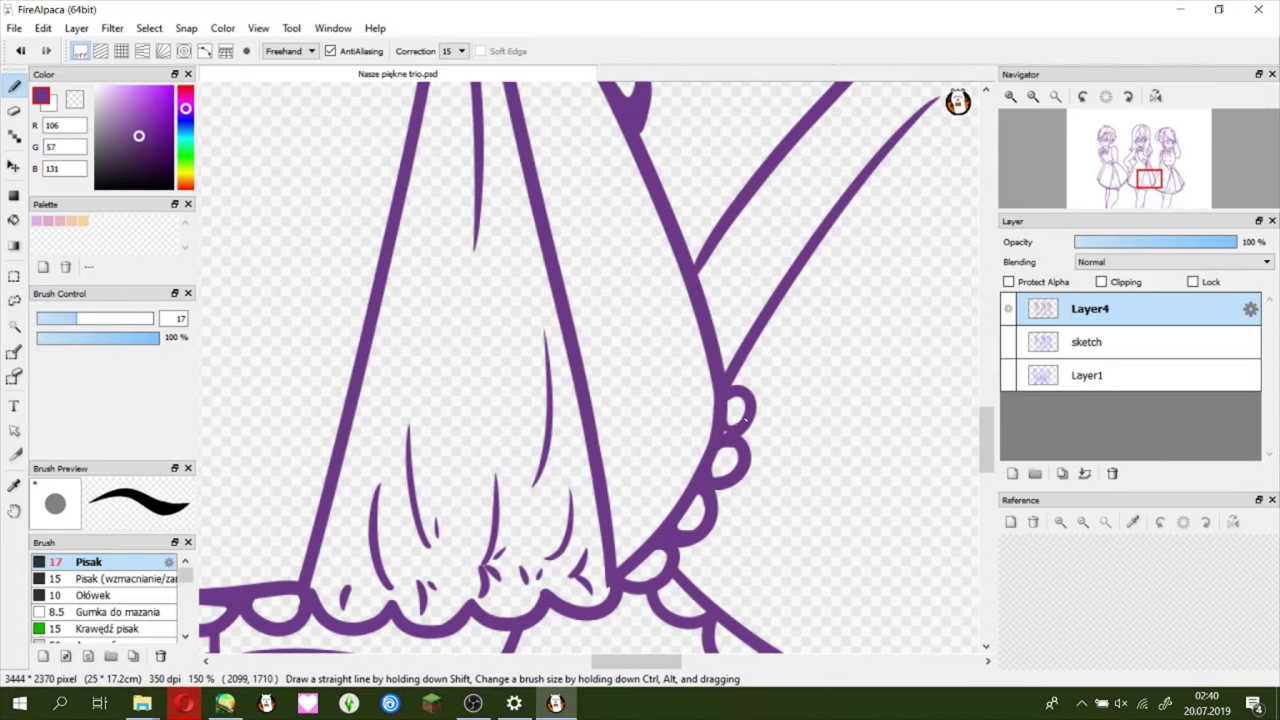
- Thicken the line junctions on the middle figure's thighs, stocking tops and knees, cleaning the corner between the lower leg lines with the Eraser
scroll(455, 243, up, 5)
scroll(506, 236, up, 4)
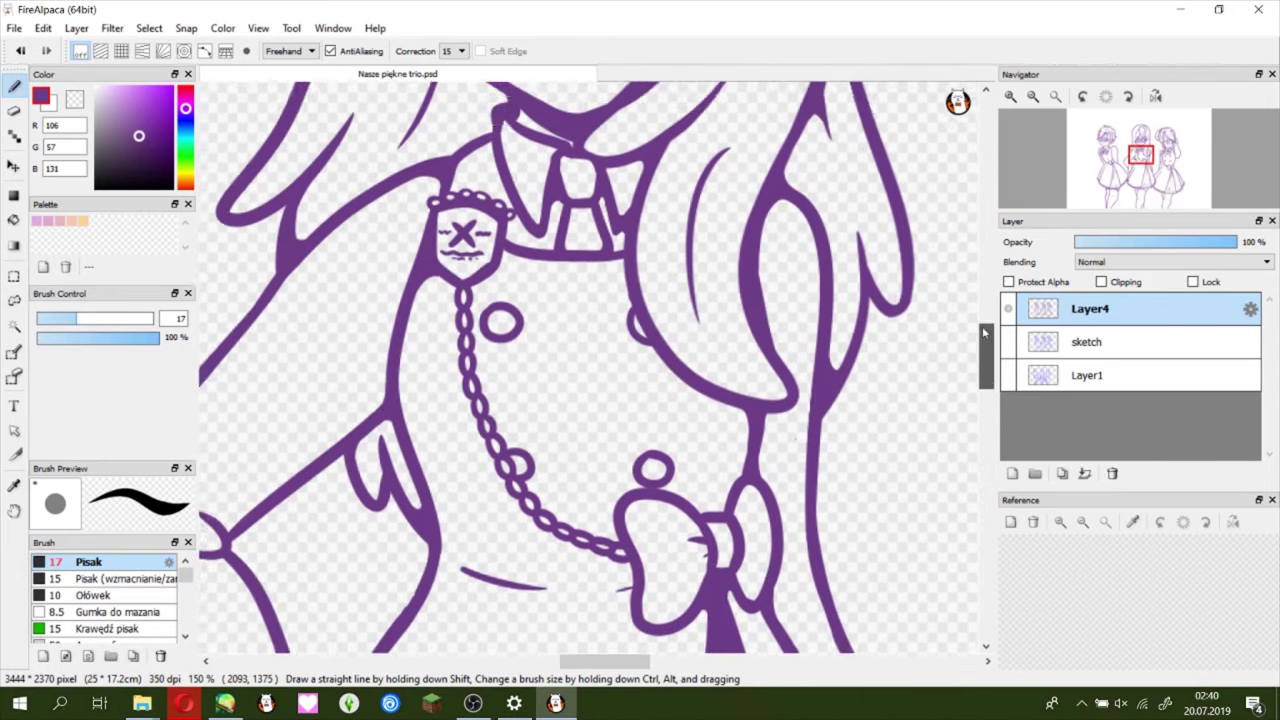
scroll(383, 178, down, 10)
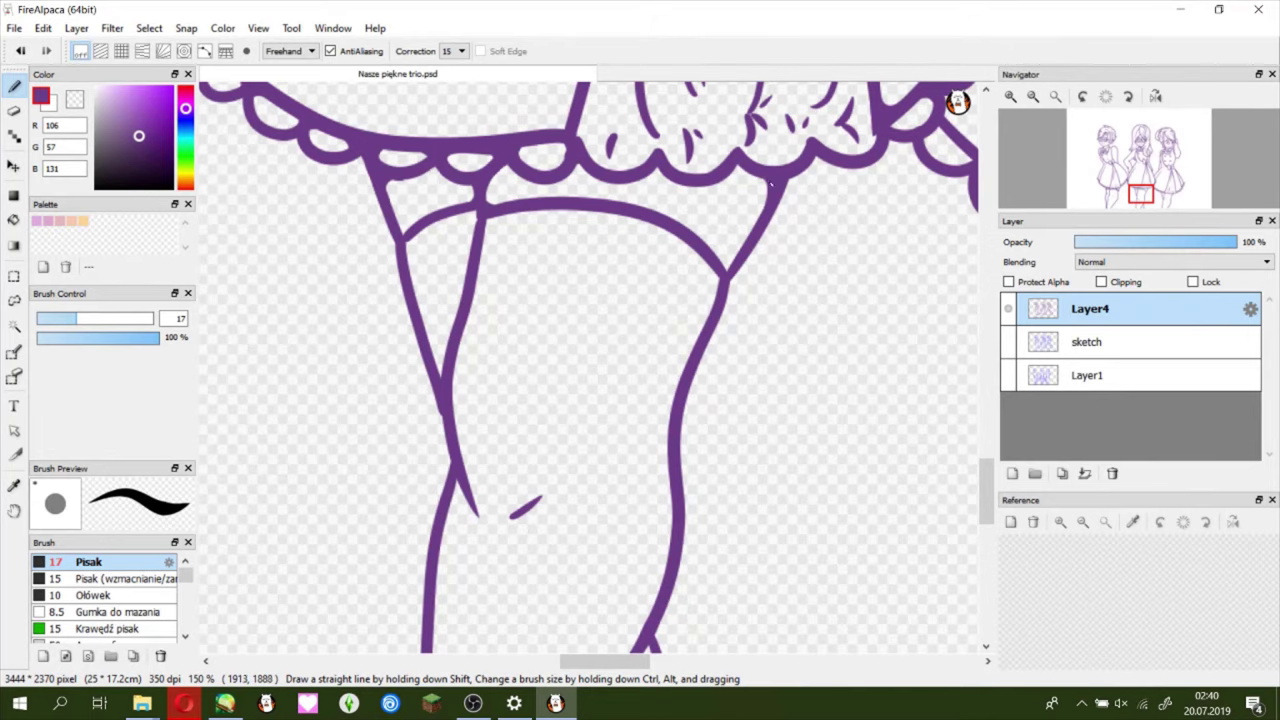
scroll(720, 340, down, 5)
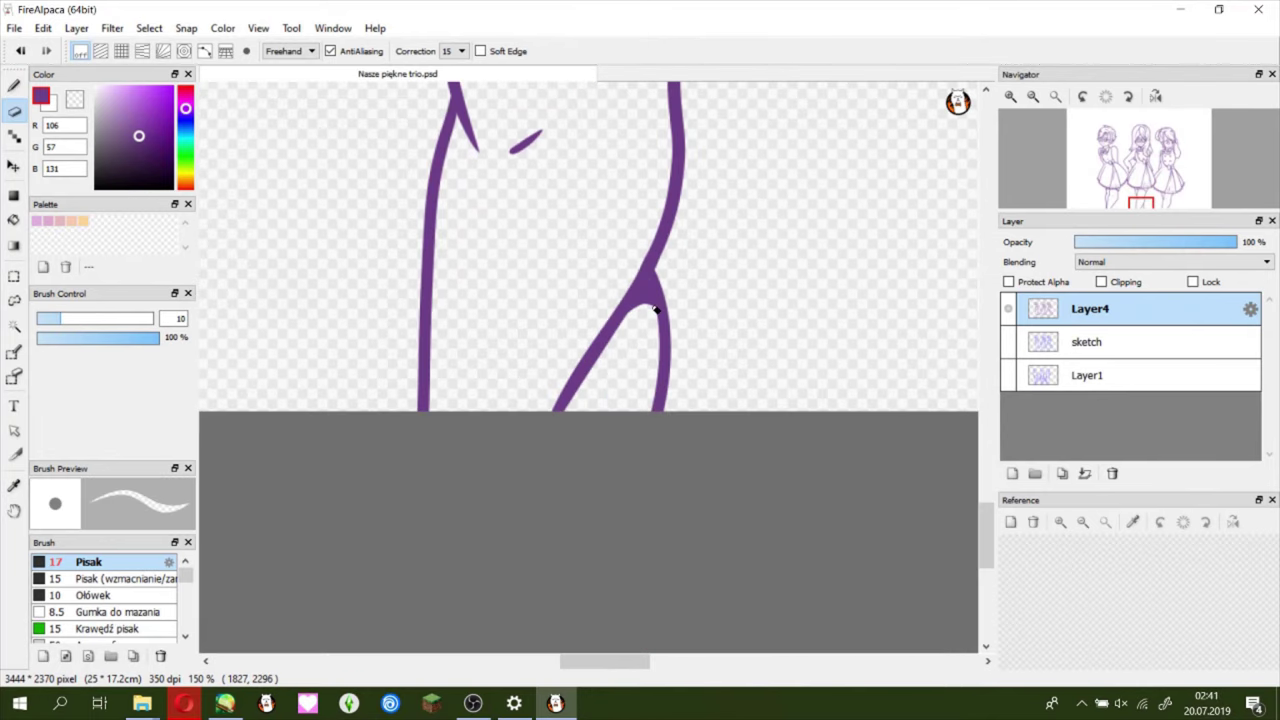
- Thicken the line junctions around the right figure's bun, fringe, side hair strands and chin
scroll(440, 220, up, 20)
scroll(440, 220, right, 3)
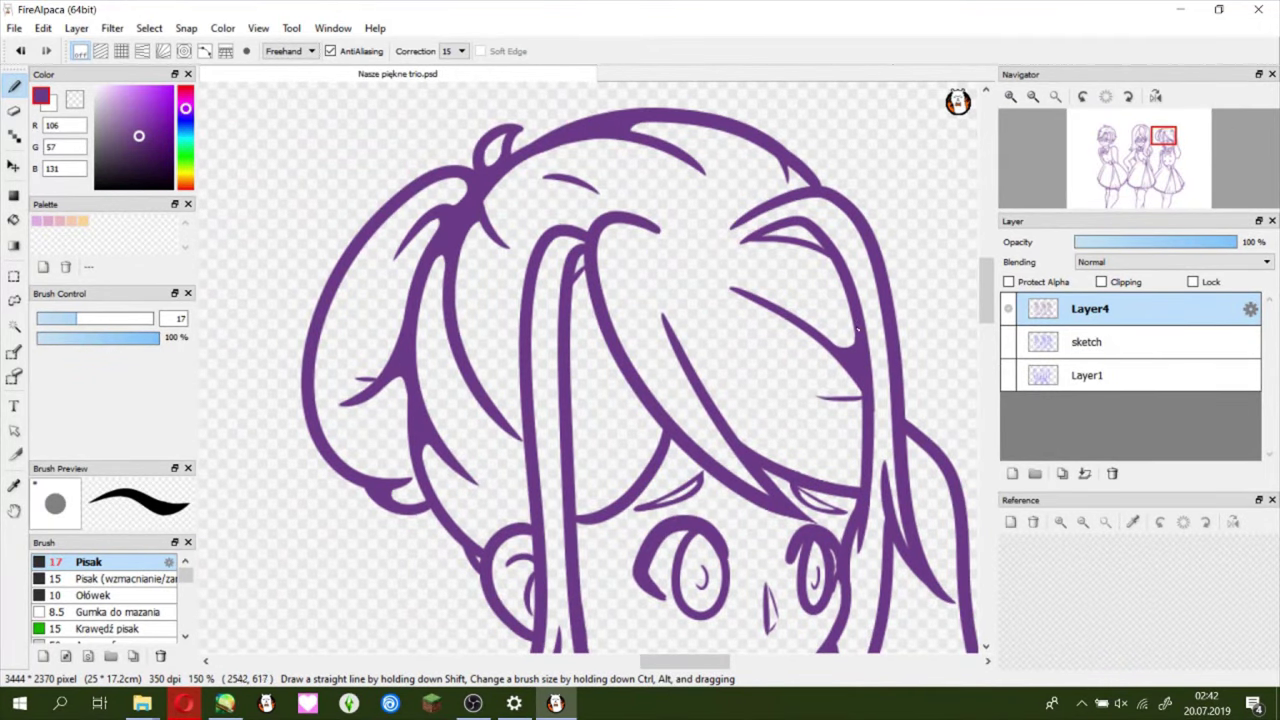
scroll(613, 509, down, 3)
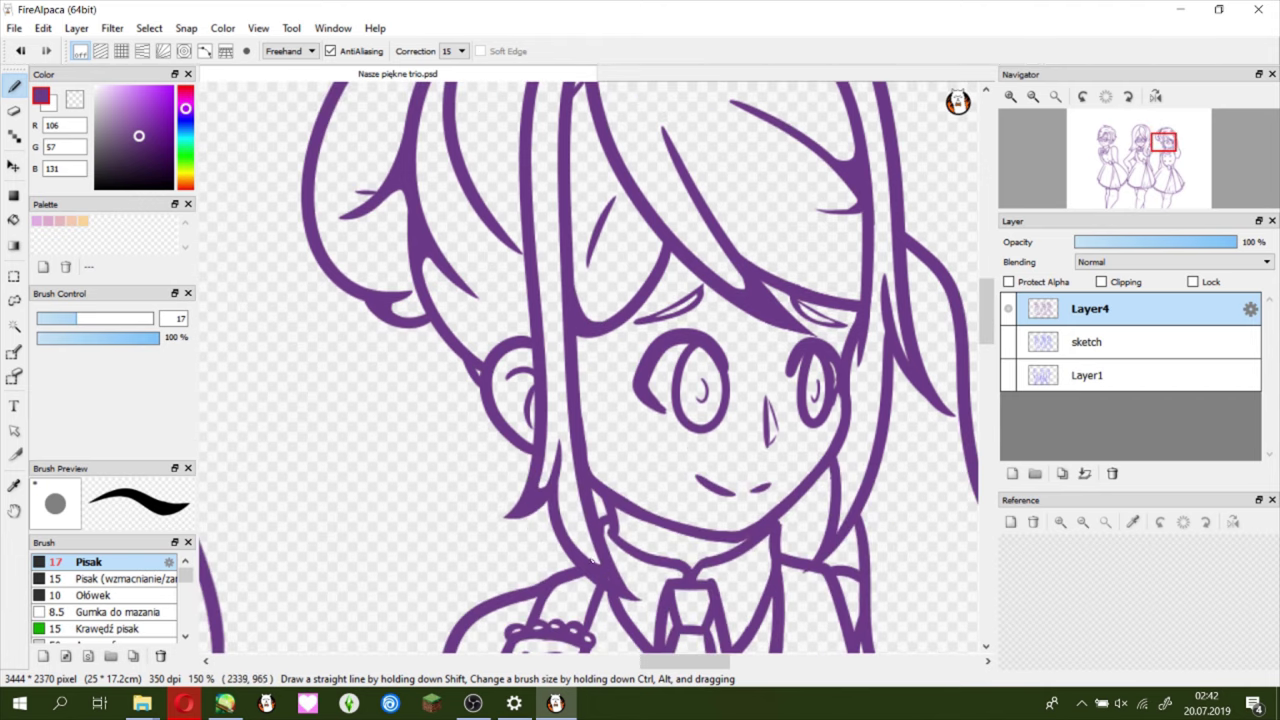
scroll(700, 515, right, 3)
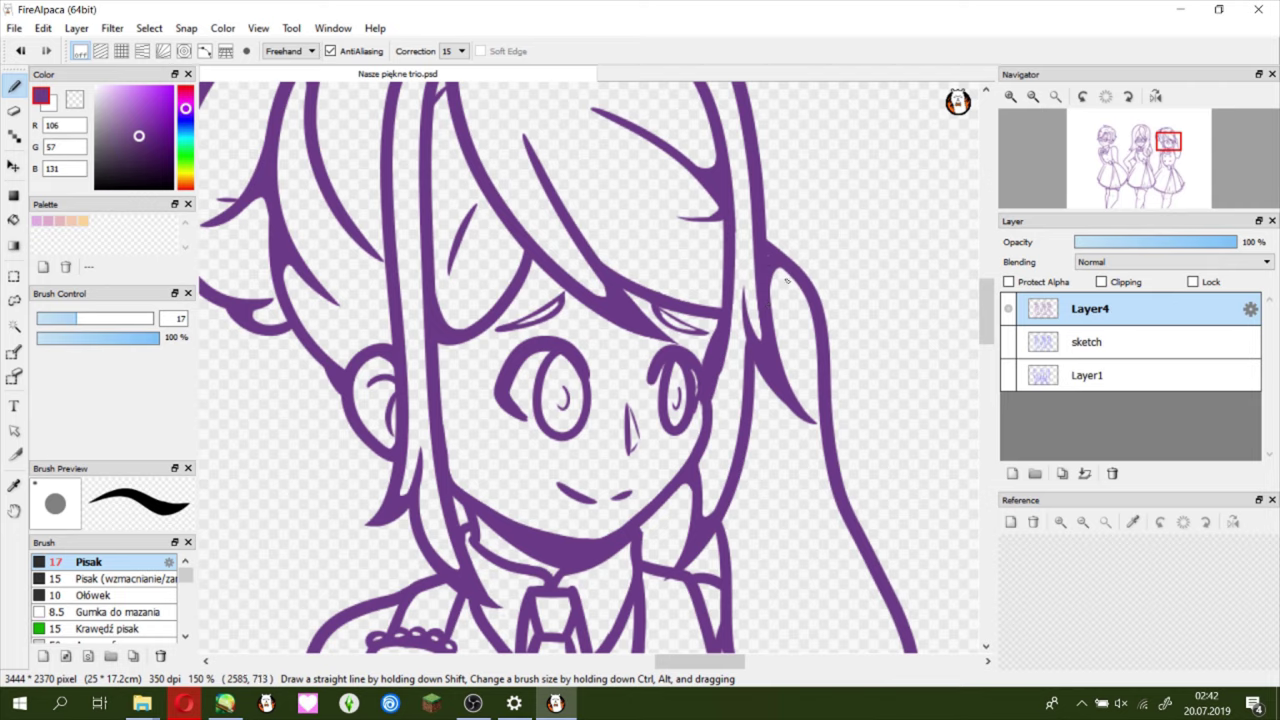
- Thicken the line junctions at the right figure's collar, shoulders, arm and waist bow, filling in where the outer skirt folds meet
scroll(786, 281, down, 3)
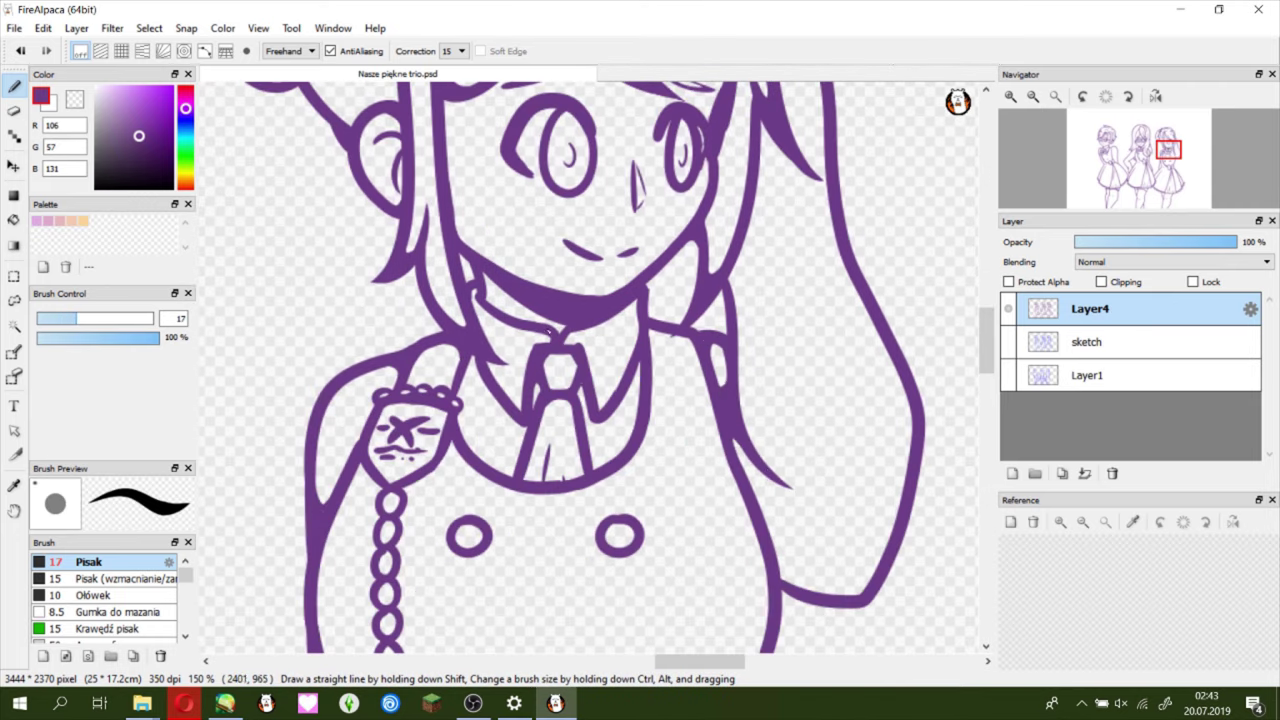
scroll(650, 340, down, 5)
scroll(620, 291, down, 2)
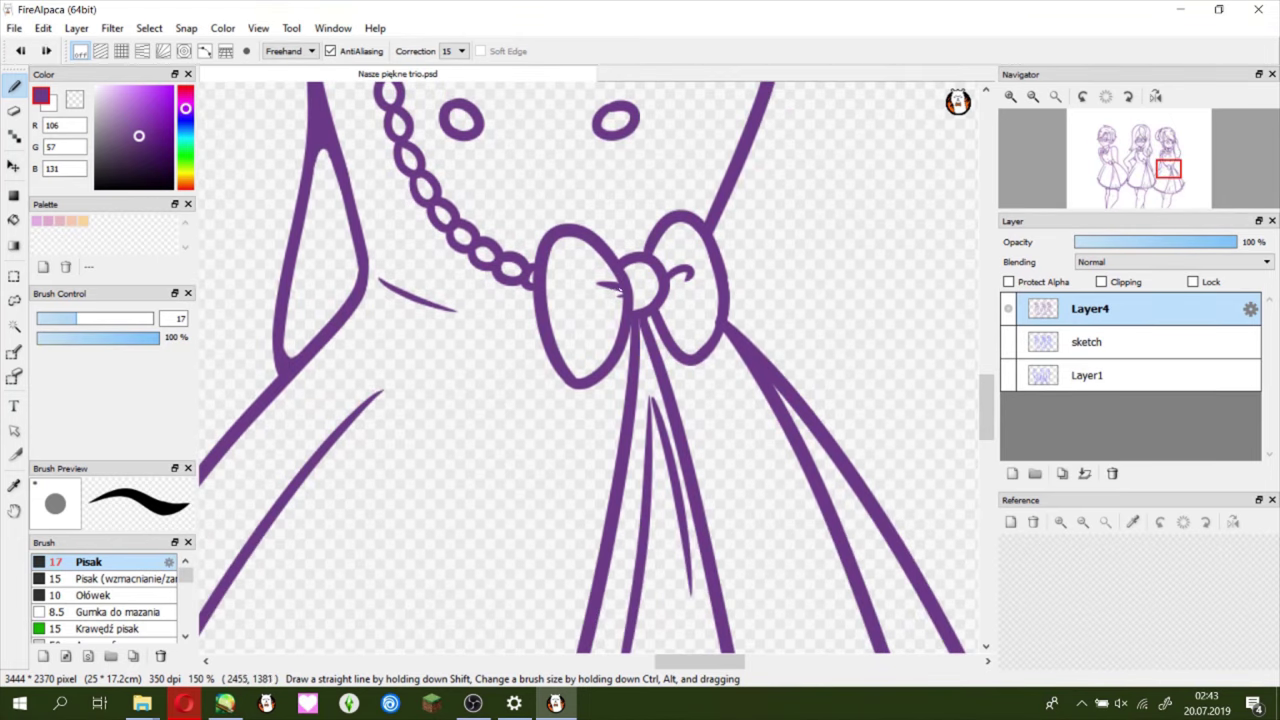
scroll(667, 320, down, 2)
drag(748, 222, 808, 345)
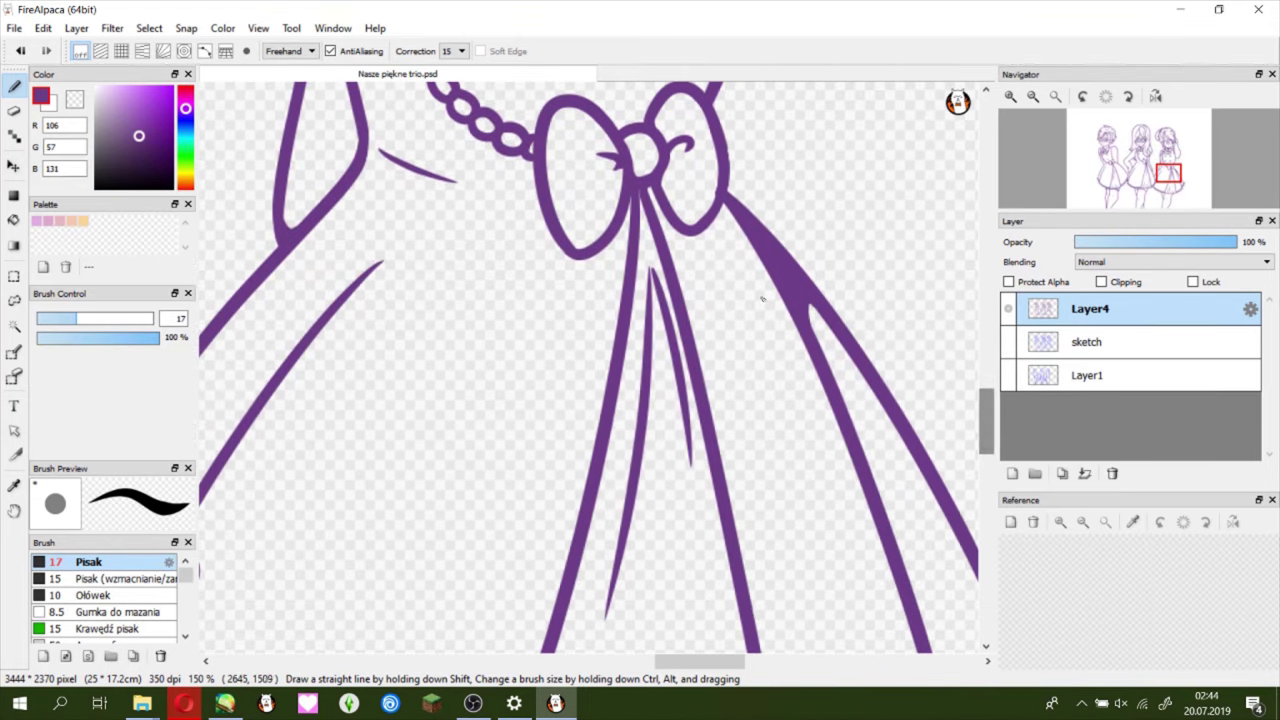
- Thicken the line junctions along the right figure's skirt folds, scalloped hem and legs
scroll(630, 192, down, 2)
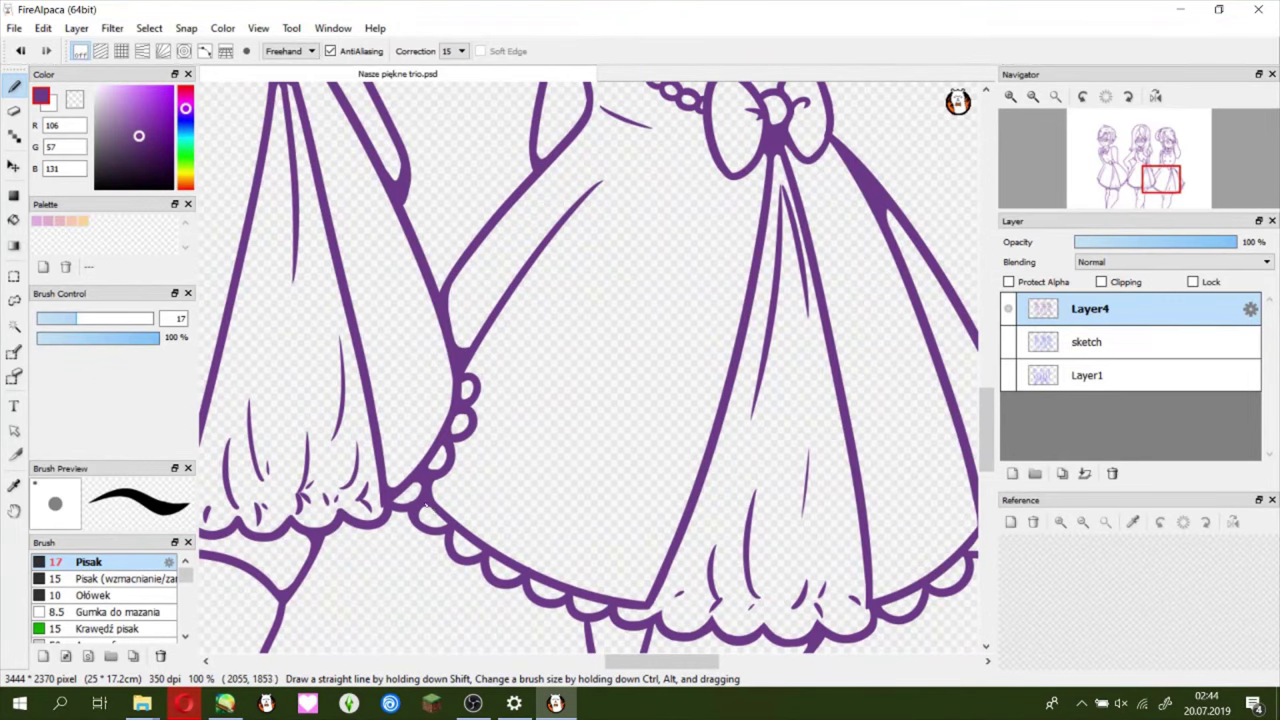
scroll(425, 508, right, 2)
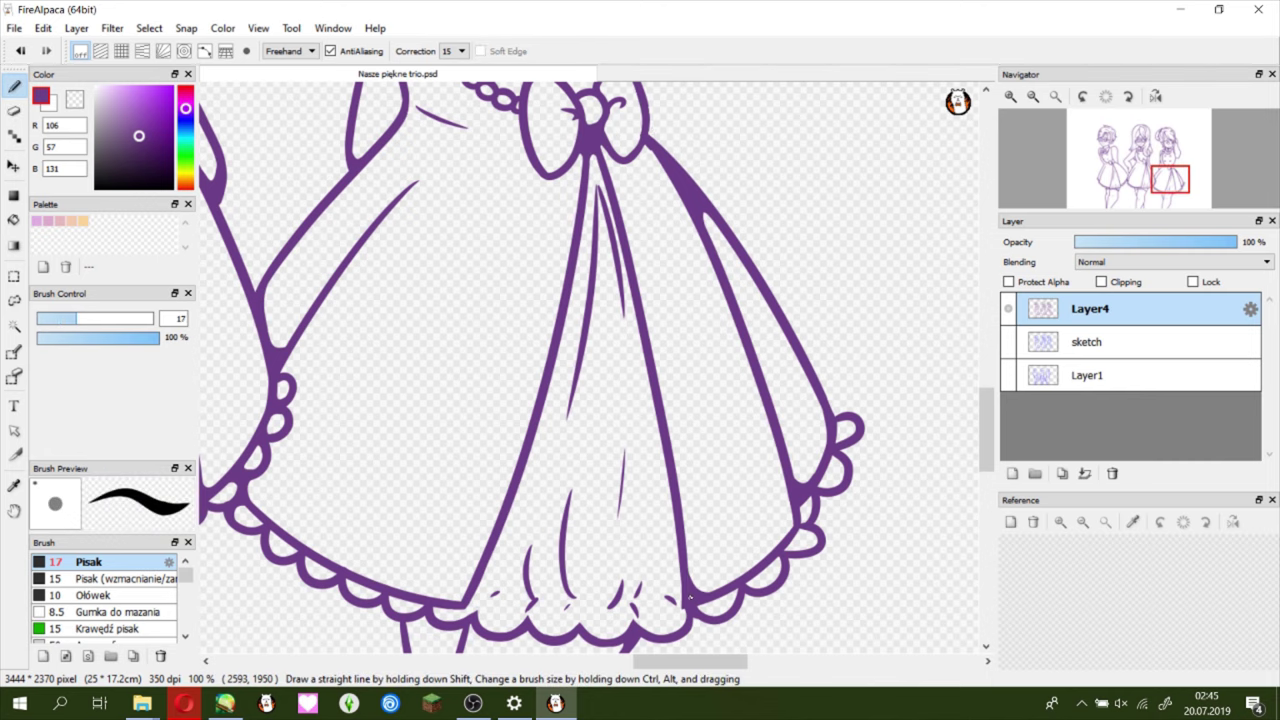
scroll(845, 503, down, 4)
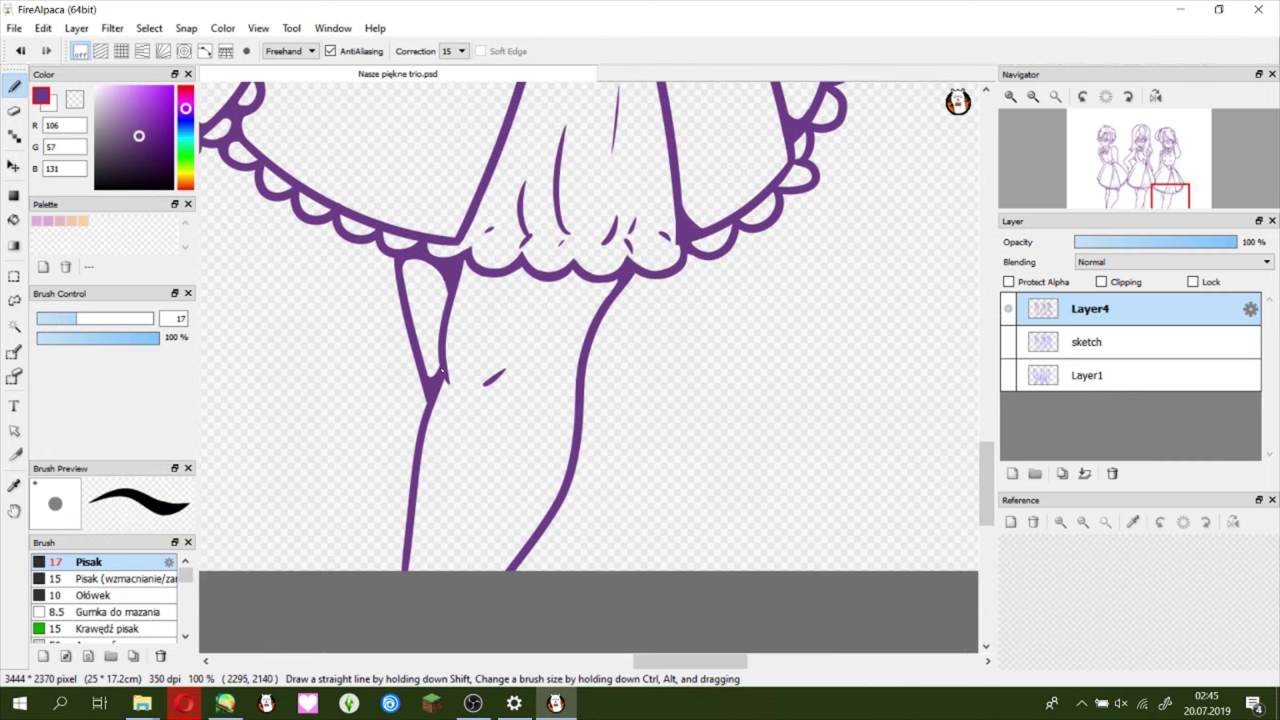
scroll(873, 188, down, 5)
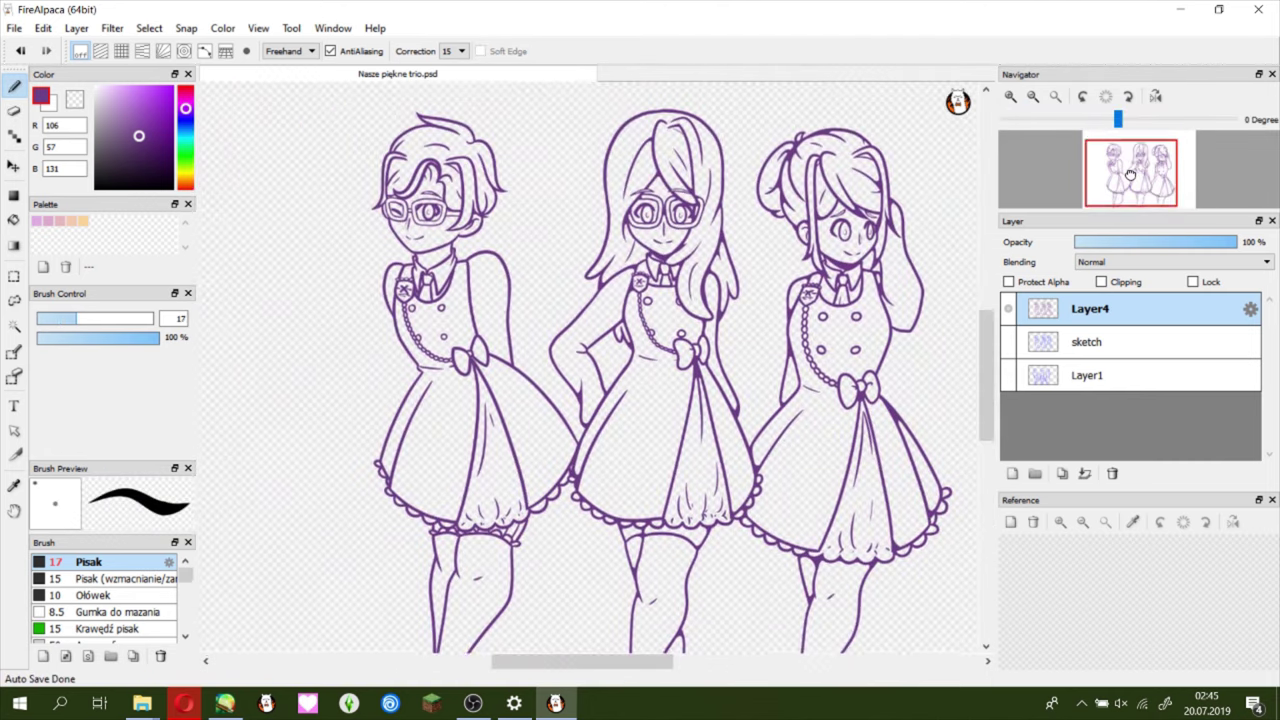
- Thicken the line junctions in the left figure's fringe, side hair, top tuft and ear, and fill the shadow under the chin
scroll(430, 286, up, 5)
scroll(276, 438, down, 1)
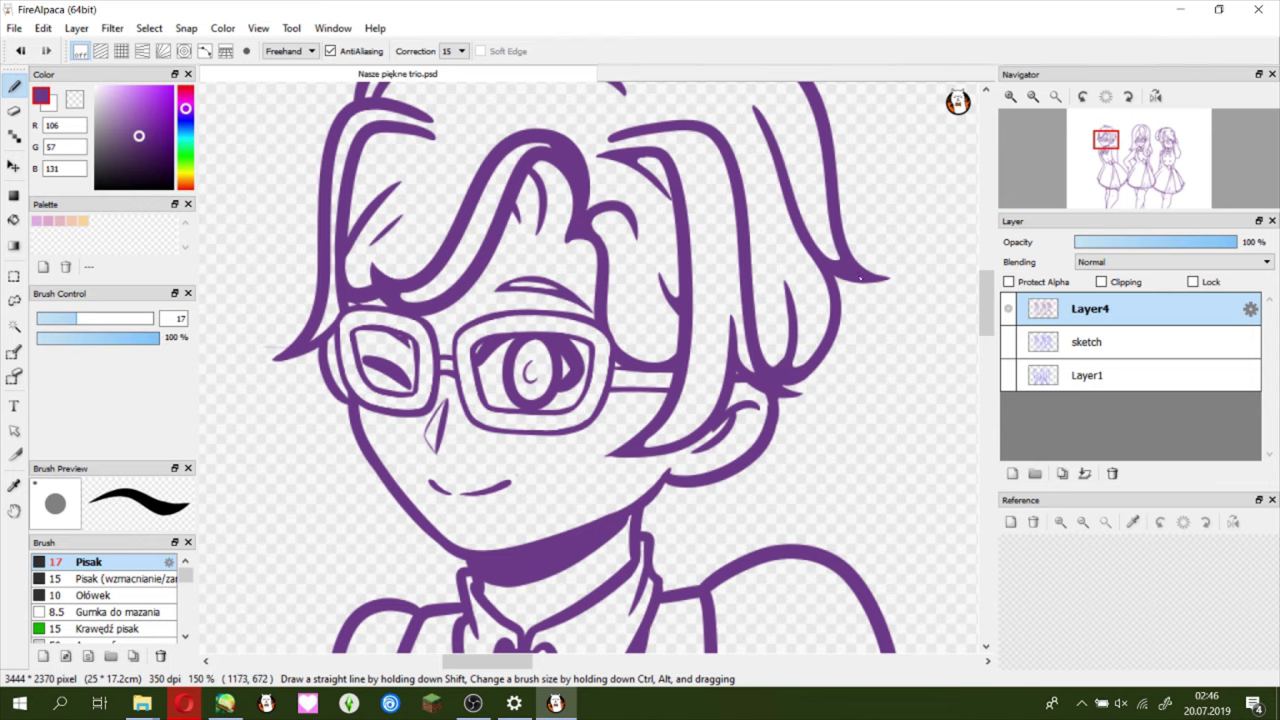
scroll(860, 278, up, 4)
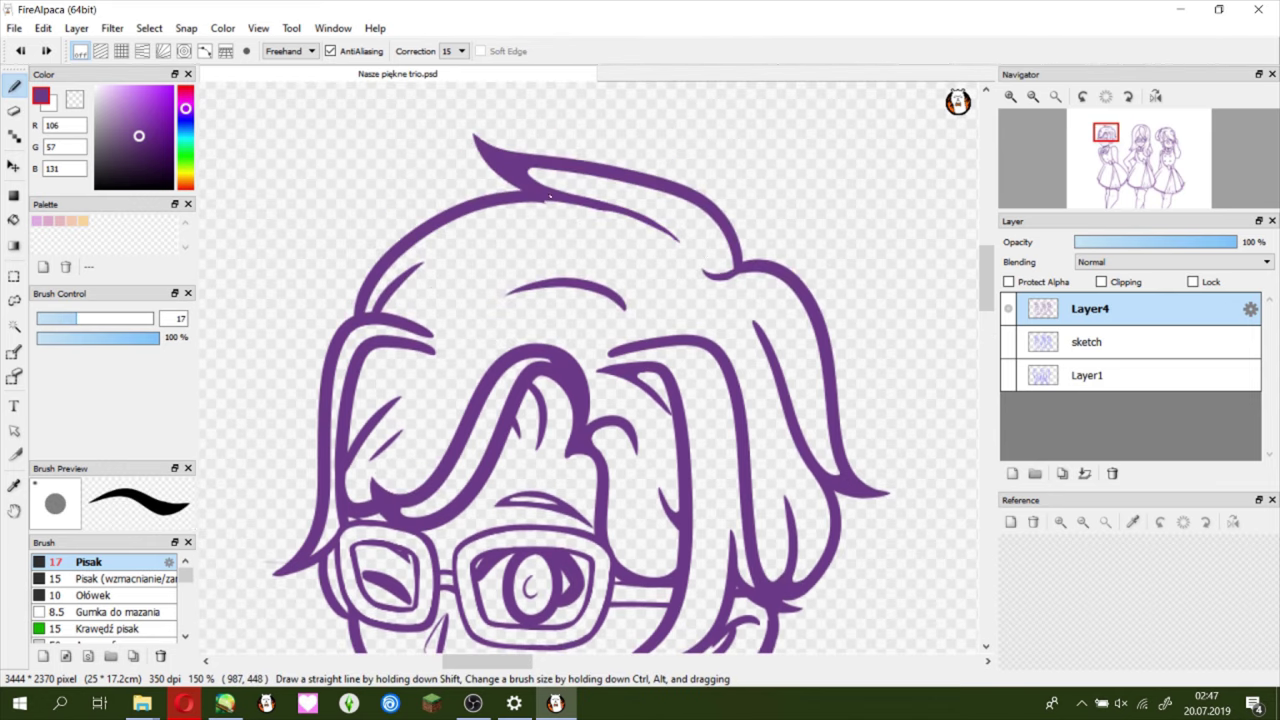
- Thicken the line junctions at the left figure's collar and tie, and around the waist bow and elbow
scroll(347, 607, down, 10)
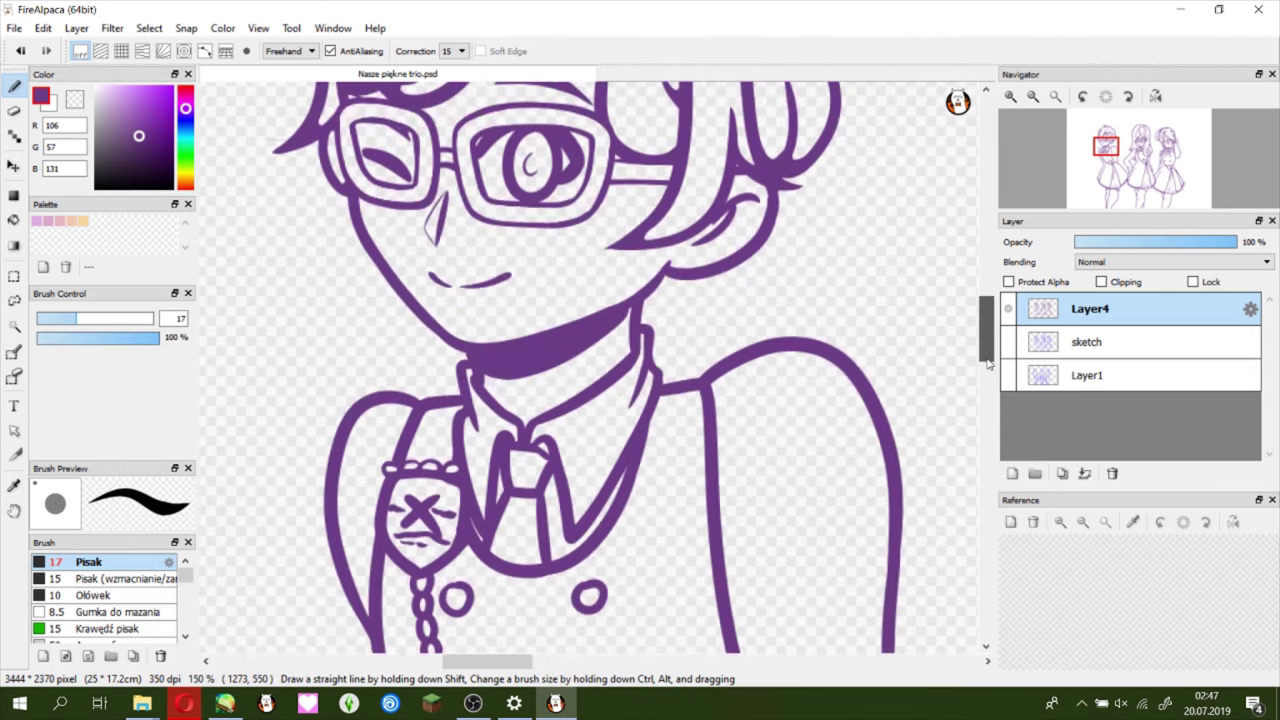
drag(532, 322, 546, 340)
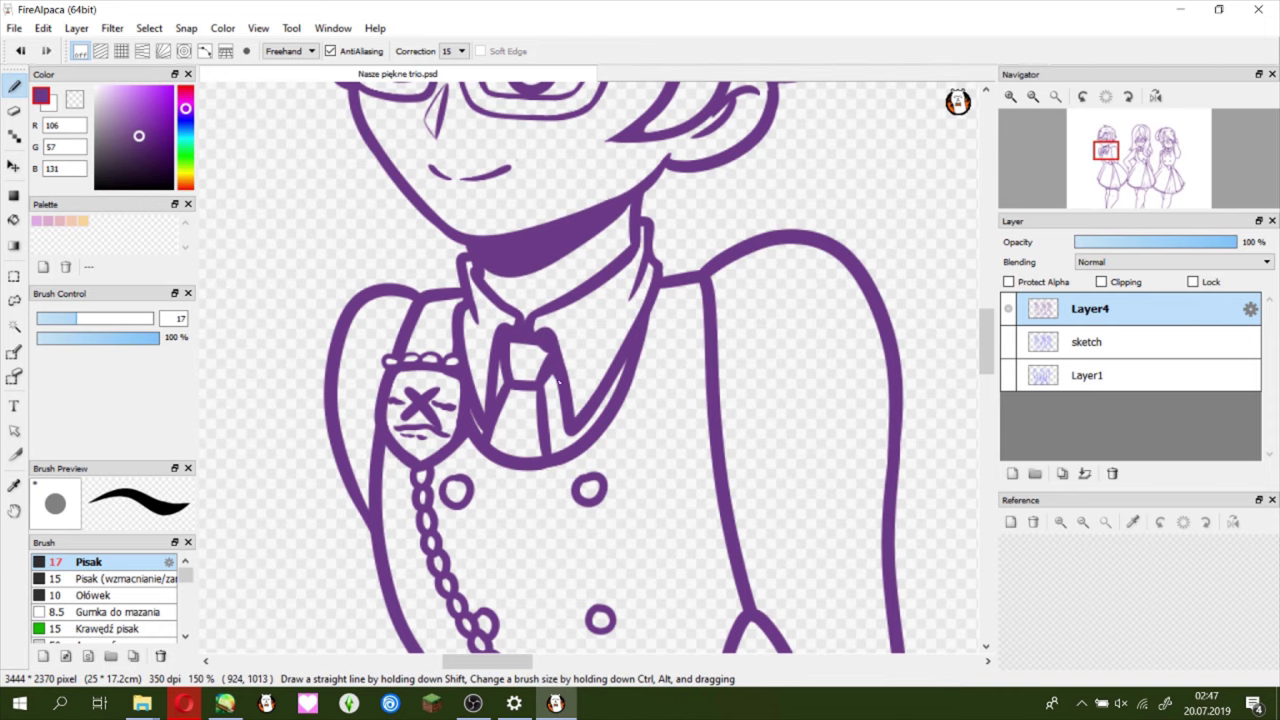
drag(620, 380, 607, 400)
scroll(770, 325, down, 8)
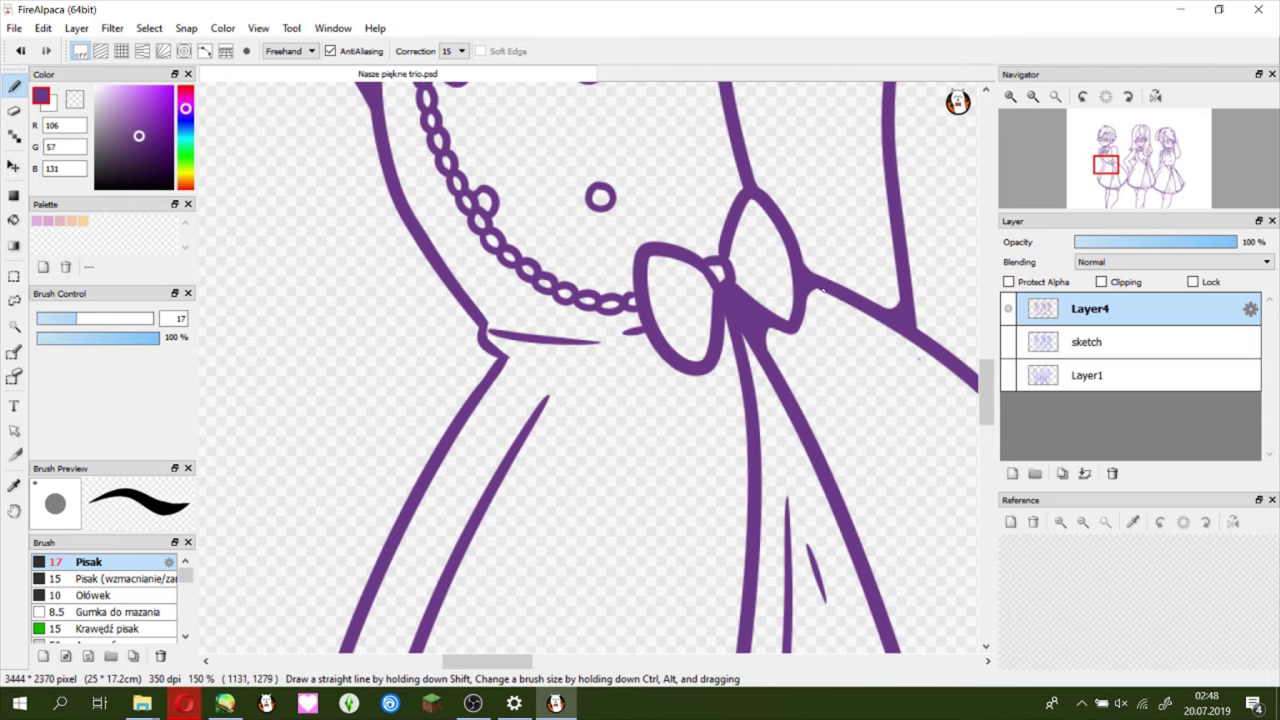
- Fill in the corners where the left figure's skirt folds meet the scalloped hem and the waist bow
scroll(600, 330, down, 7)
scroll(353, 497, down, 5)
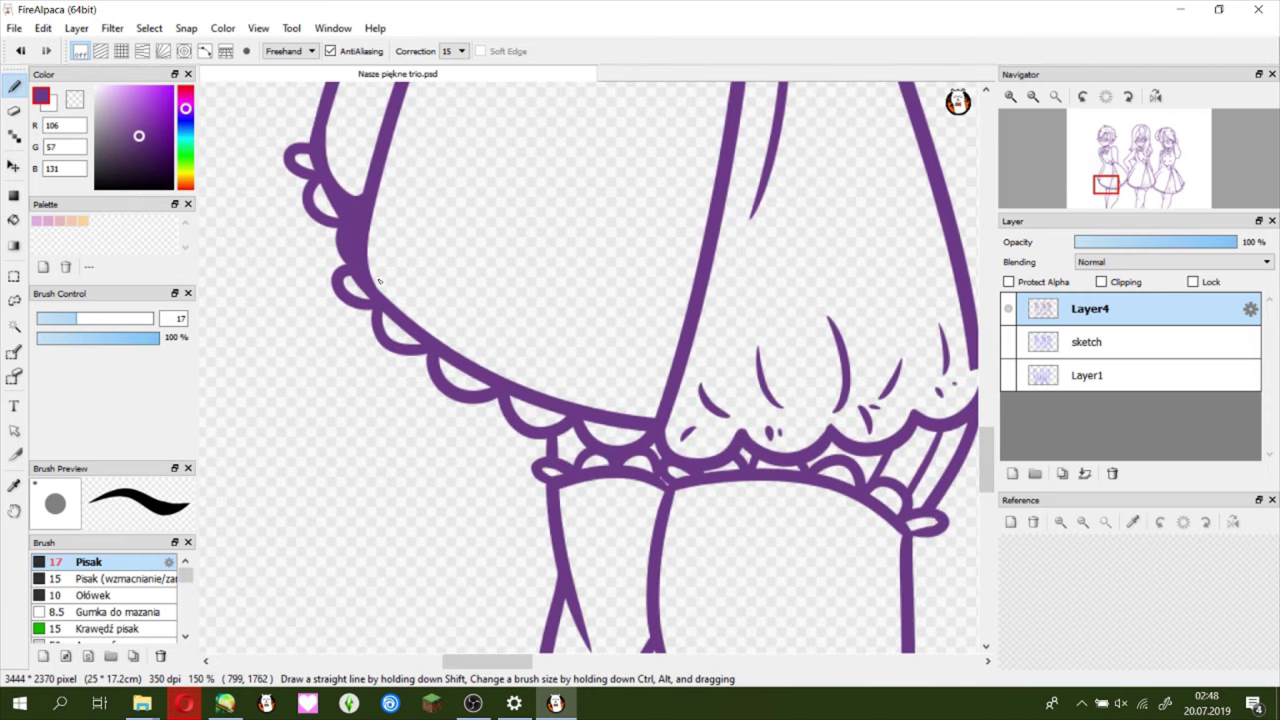
scroll(895, 428, right, 5)
scroll(895, 428, up, 12)
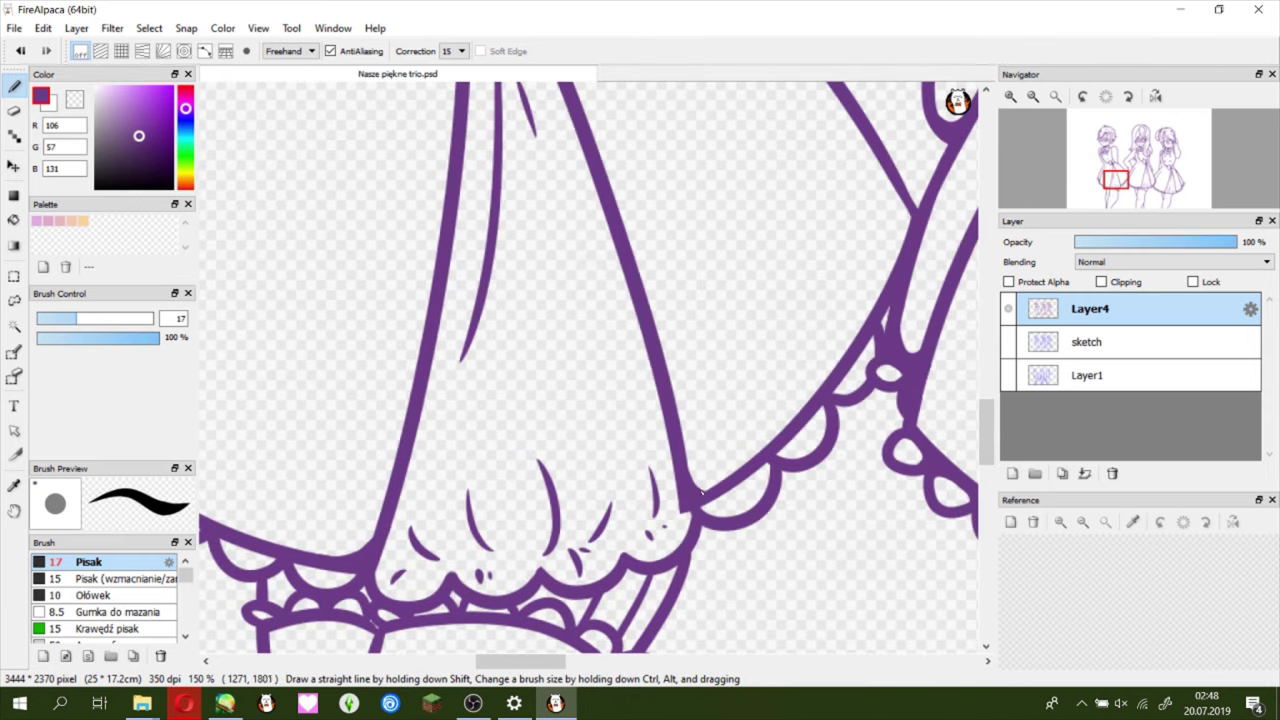
key(e)
key(b)
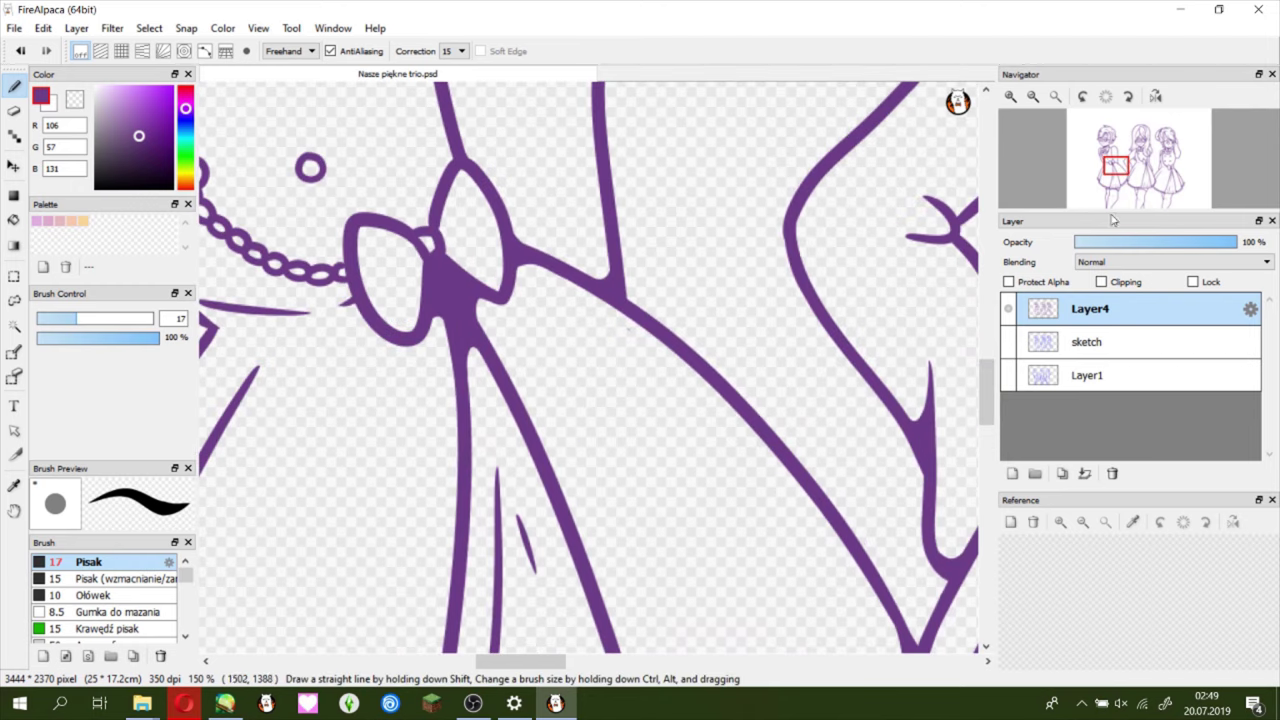
- Thicken the line junctions on the left figure's frilly stocking tops and legs, trimming excess line with the Eraser
scroll(337, 302, down, 12)
key(e)
scroll(801, 485, down, 3)
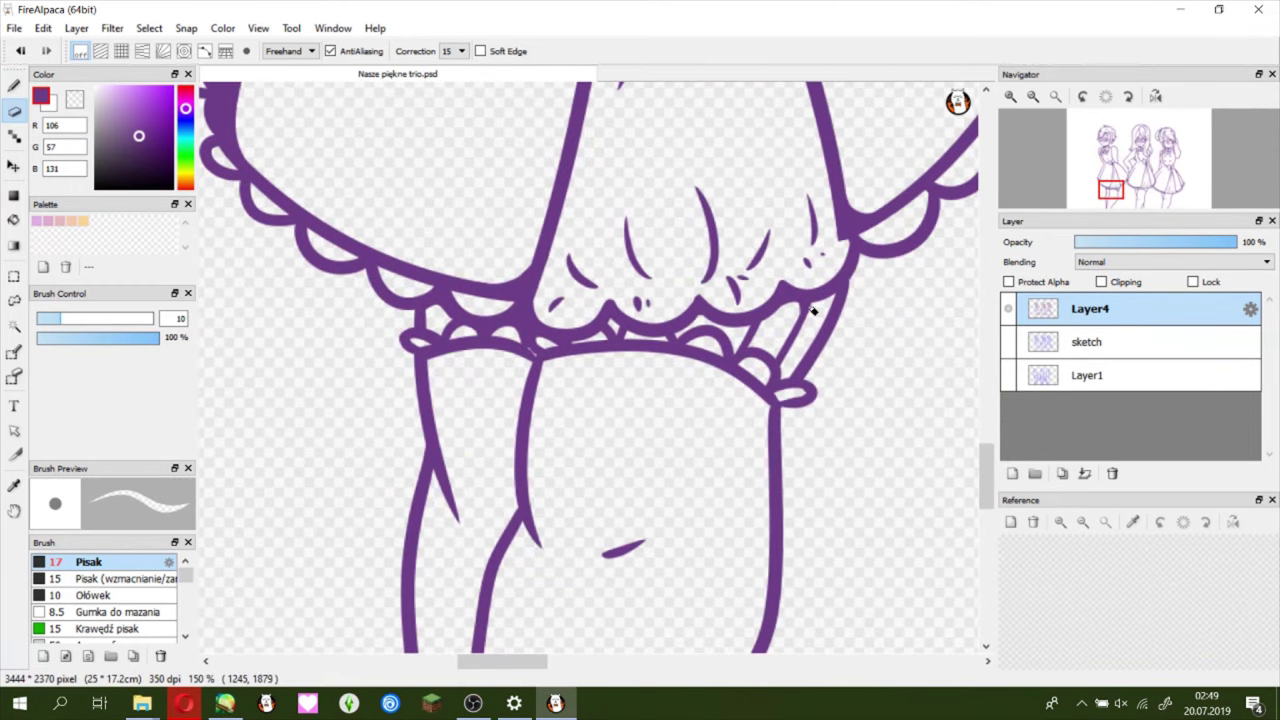
key(b)
drag(426, 474, 462, 526)
key(e)
scroll(456, 442, down, 3)
key(b)
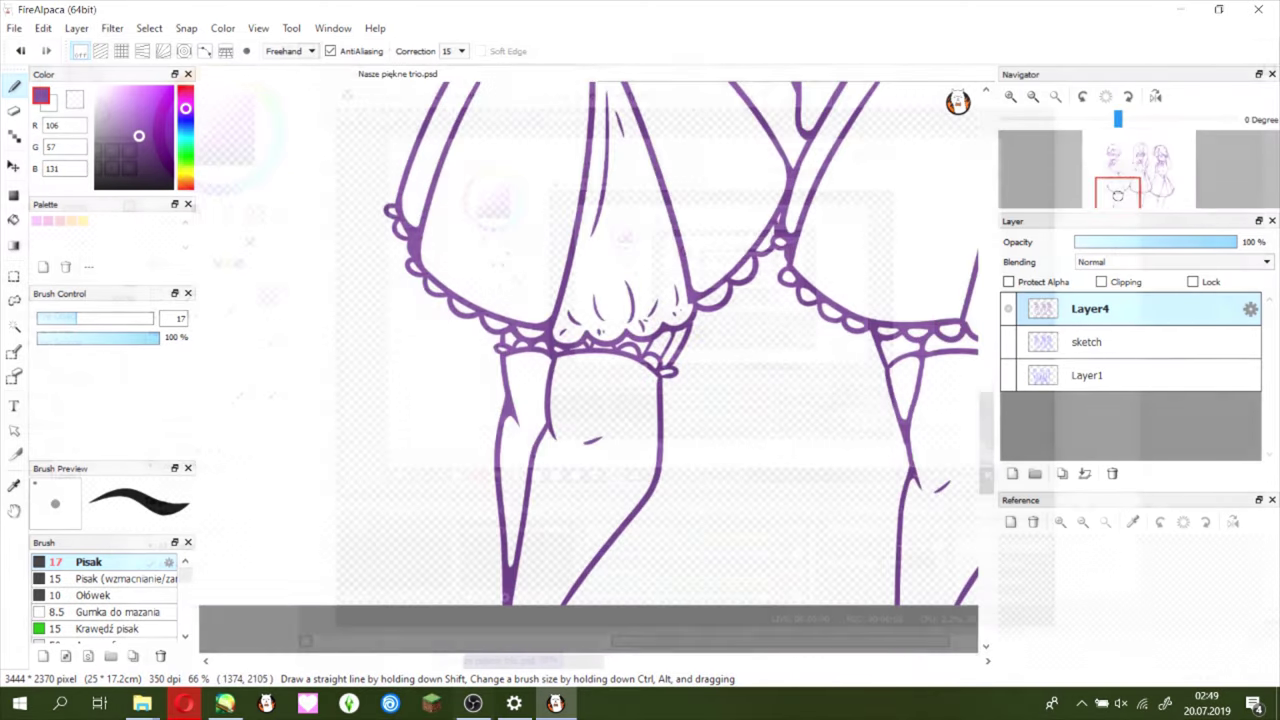
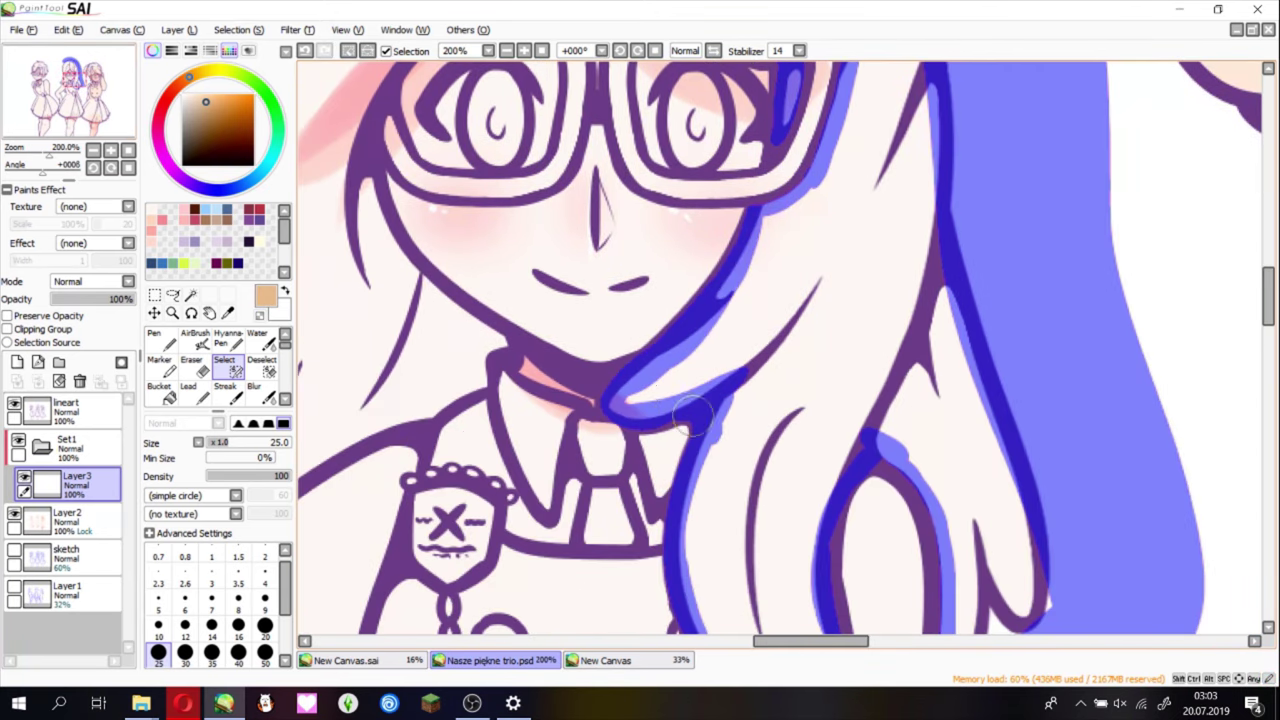
- In PaintTool SAI, paint a selection along the edges of the middle figure's hair with the Select brush at size 25
scroll(645, 365, up, 5)
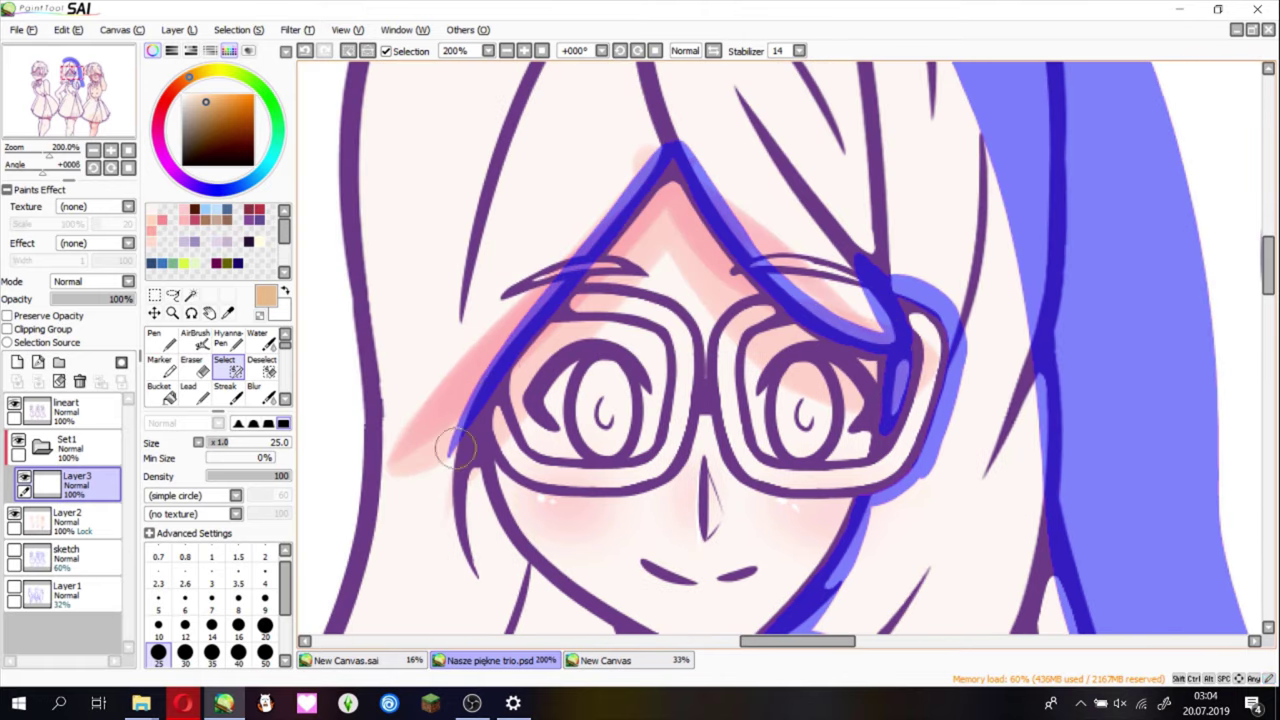
scroll(574, 167, down, 6)
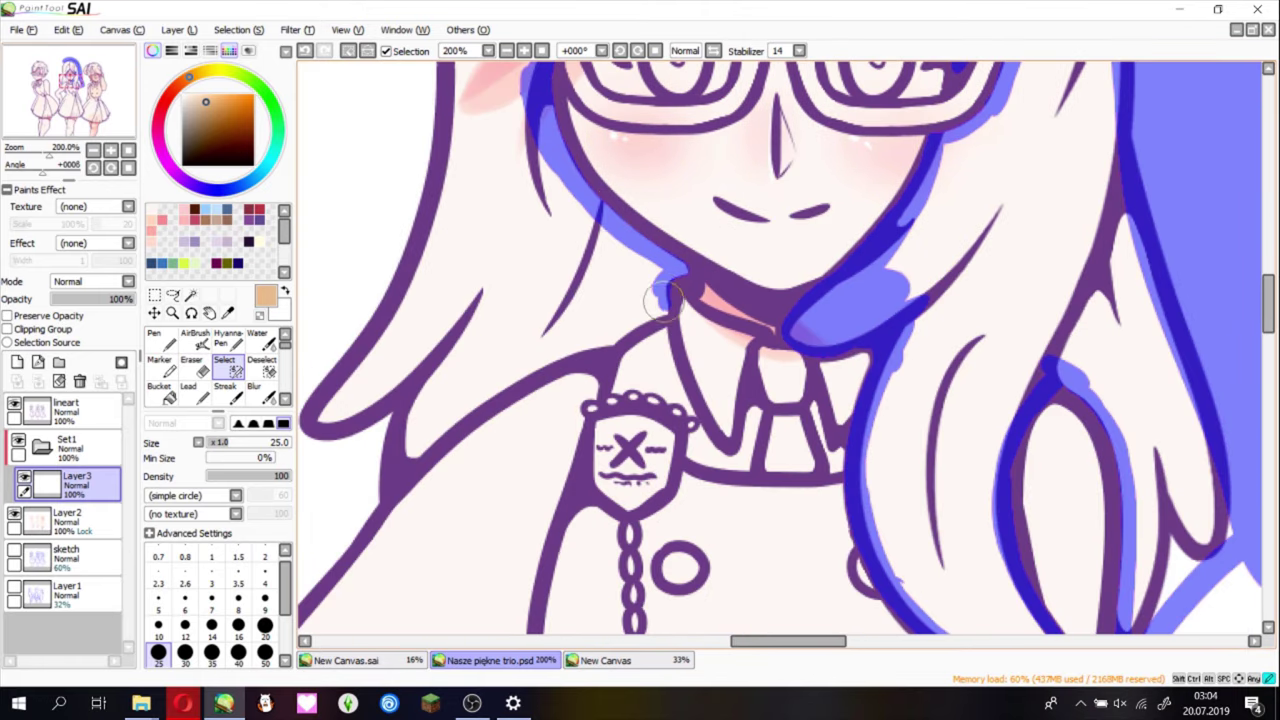
drag(588, 360, 380, 490)
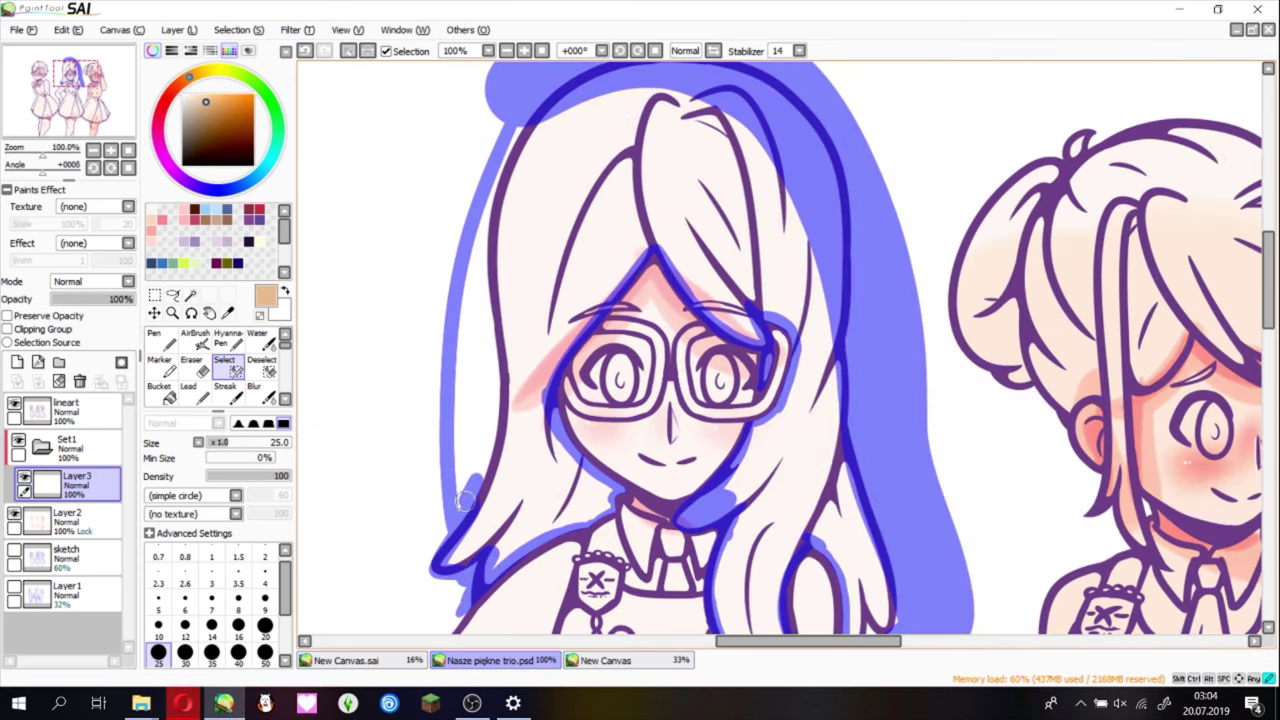
- Complete the hair selection, trim it around the glasses with the size 9 Deselect brush, and fill the middle figure's hair with light brown
click(84, 125)
scroll(635, 312, up, 3)
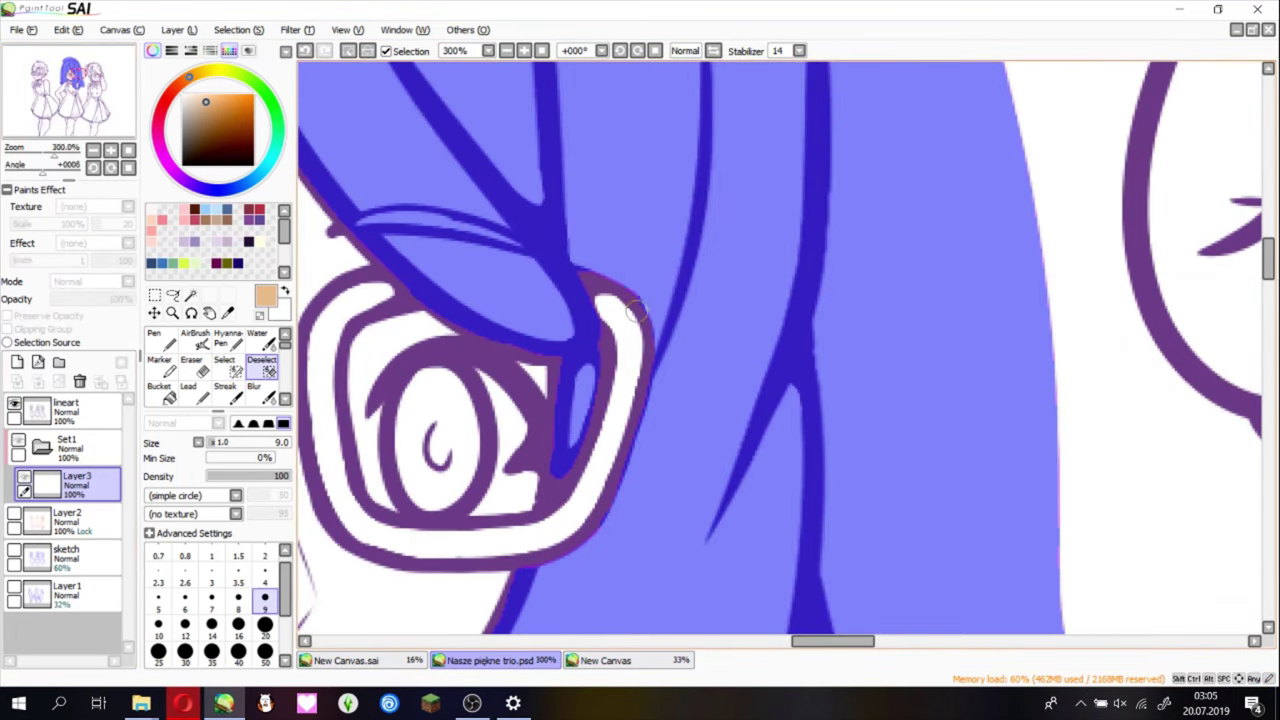
key(n)
scroll(607, 393, down, 10)
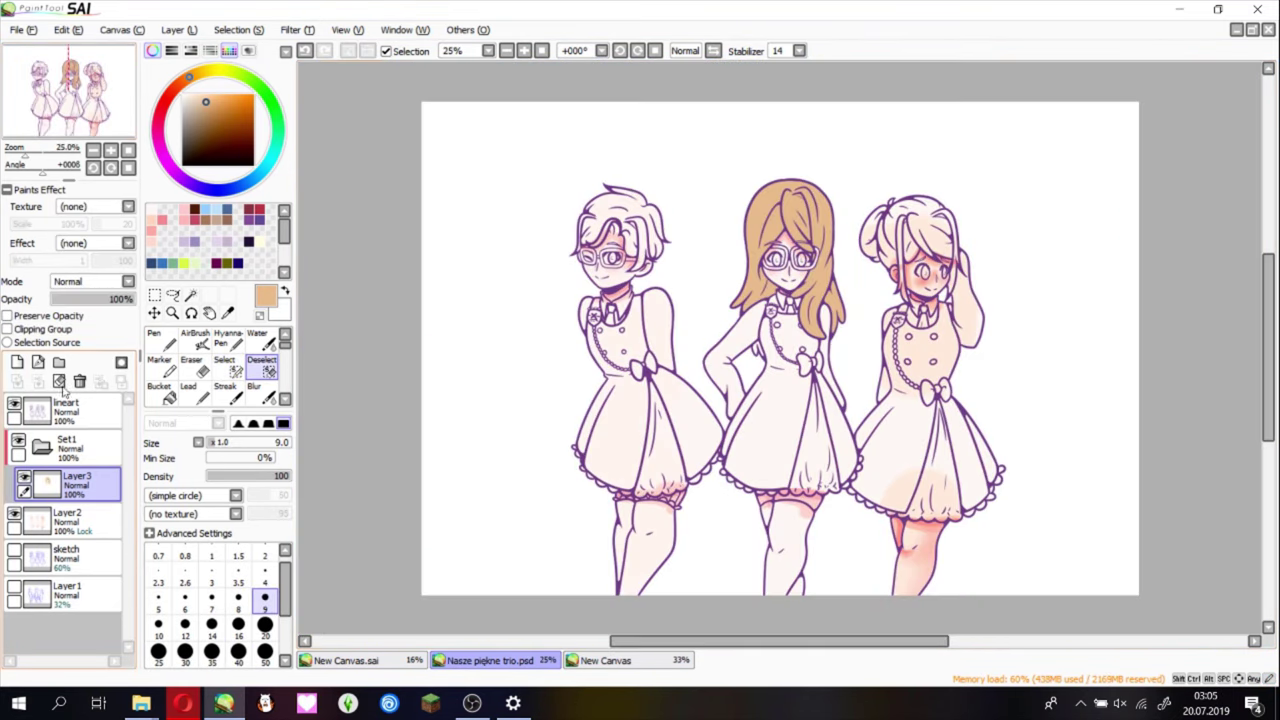
- Add a new layer above the hair colour layer and clip it to that layer
scroll(700, 350, up, 2)
scroll(700, 350, down, 2)
click(16, 362)
scroll(790, 260, up, 4)
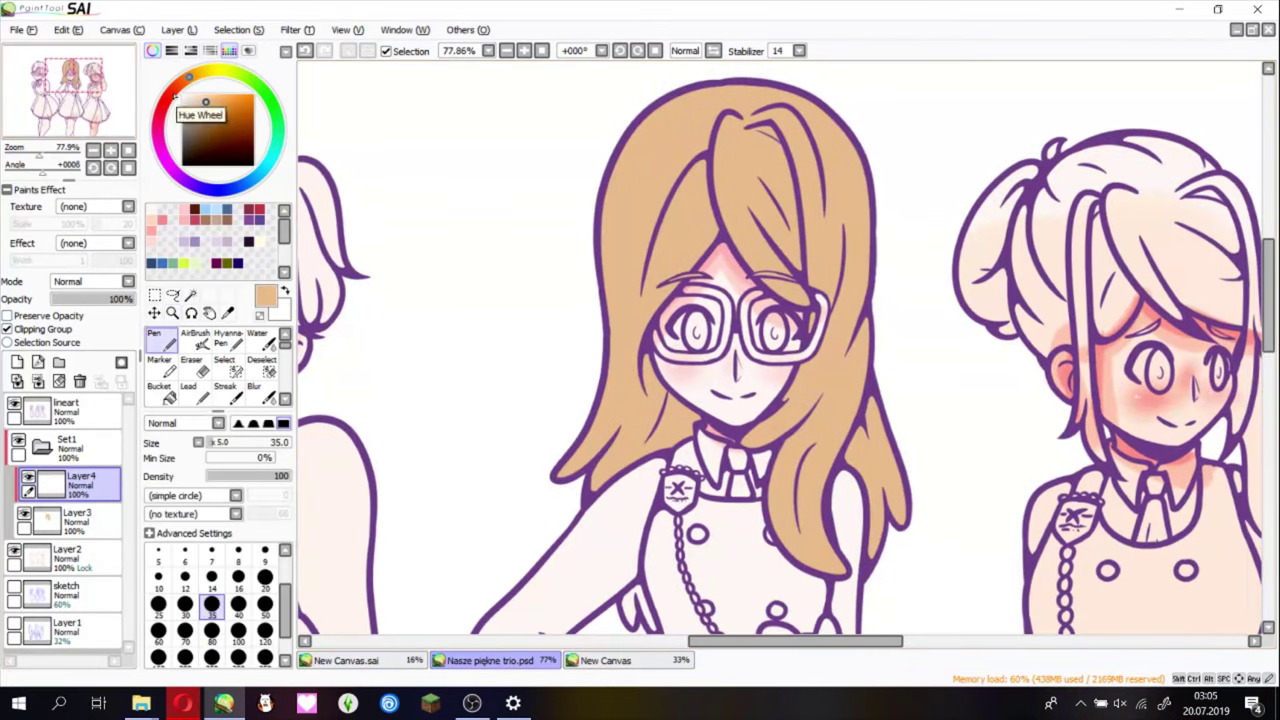
- Paint dark red shadows on the middle figure's hair with the size 35 Pen, with the shadow layer in Multiply at 74% opacity
click(228, 118)
drag(758, 128, 778, 152)
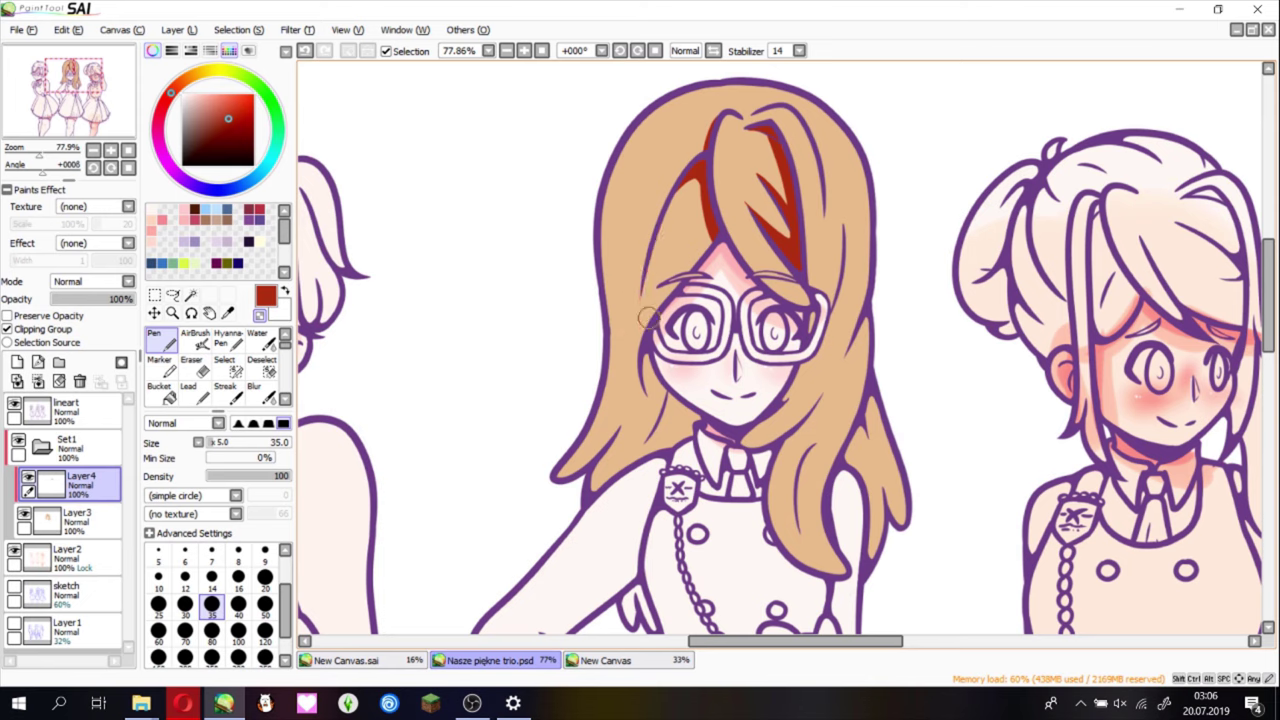
drag(866, 322, 758, 462)
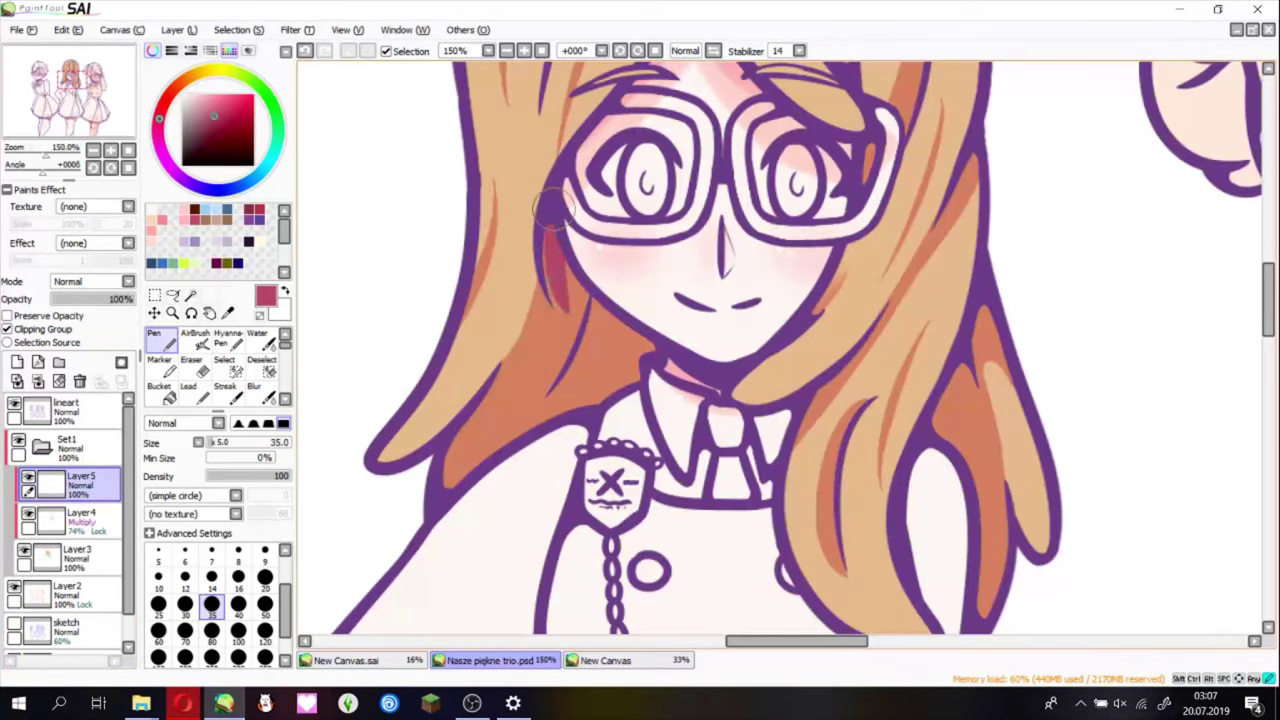
- Paint crimson shadows into the deepest recesses of the middle girl's long hair on Layer5 with the size 35 Pen
scroll(605, 368, up, 5)
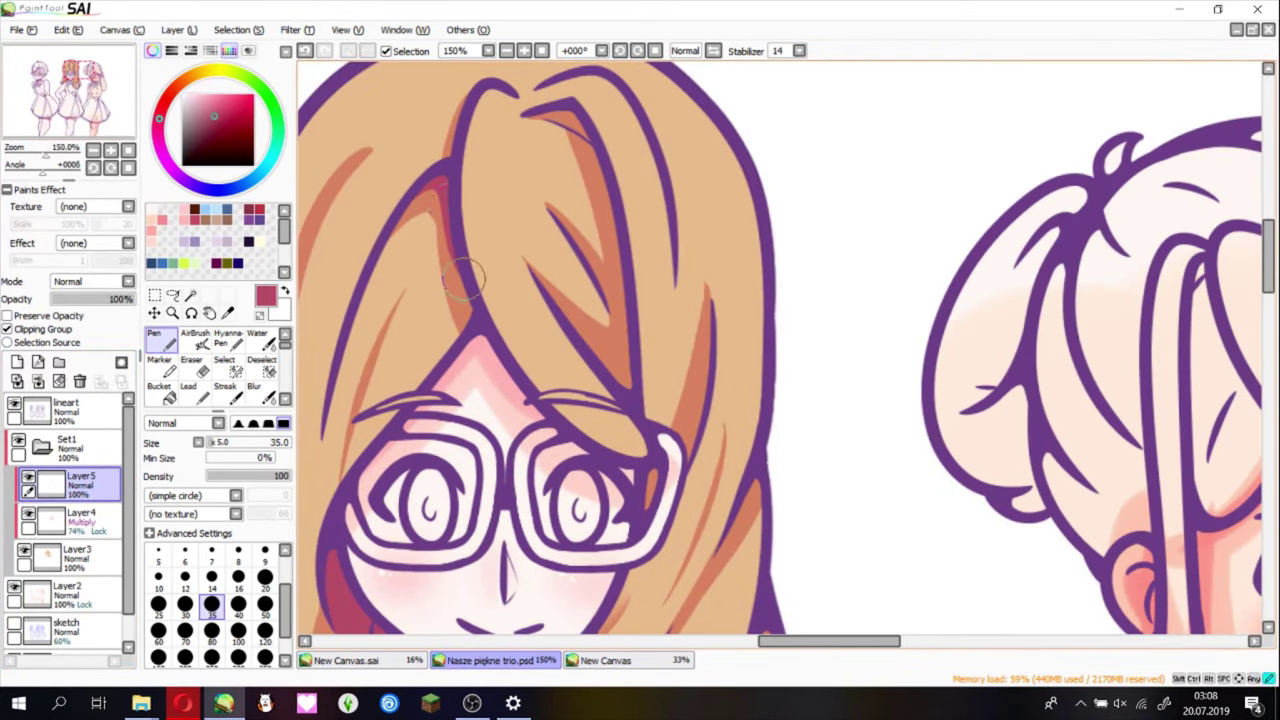
scroll(563, 120, down, 6)
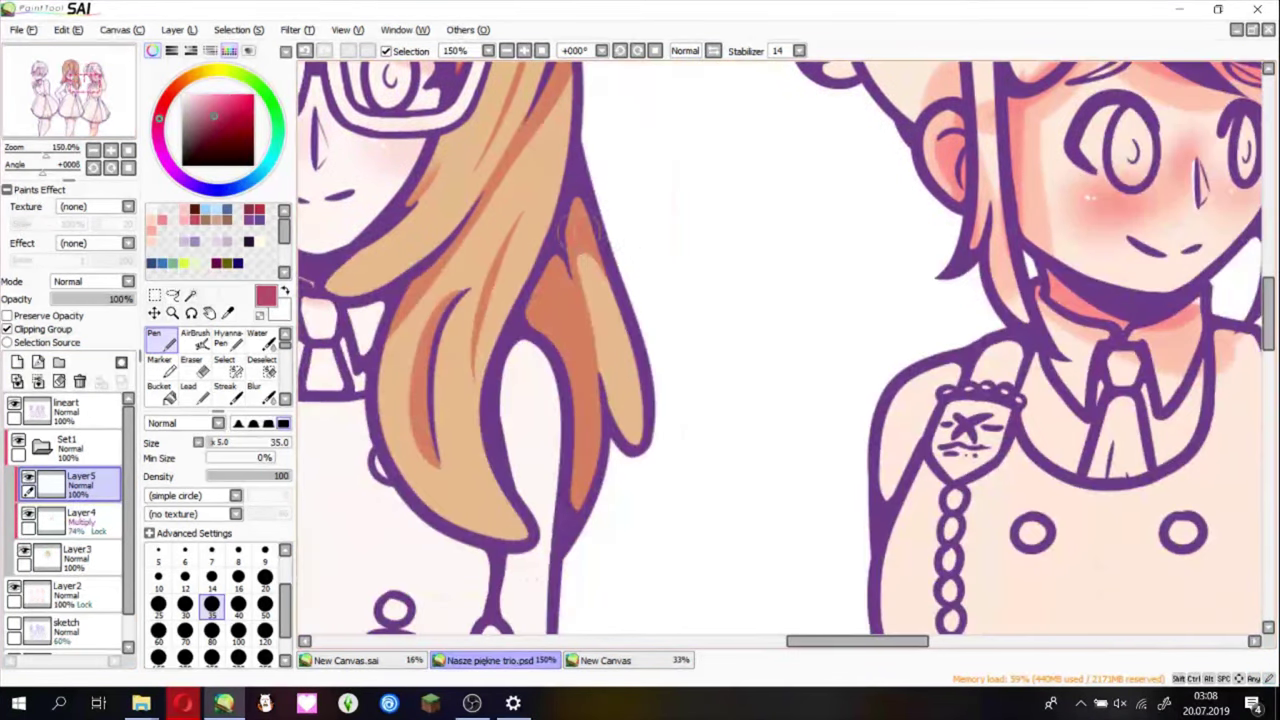
drag(552, 248, 565, 500)
mouse_move(575, 305)
mouse_down()
mouse_move(560, 520)
mouse_move(555, 510)
mouse_up()
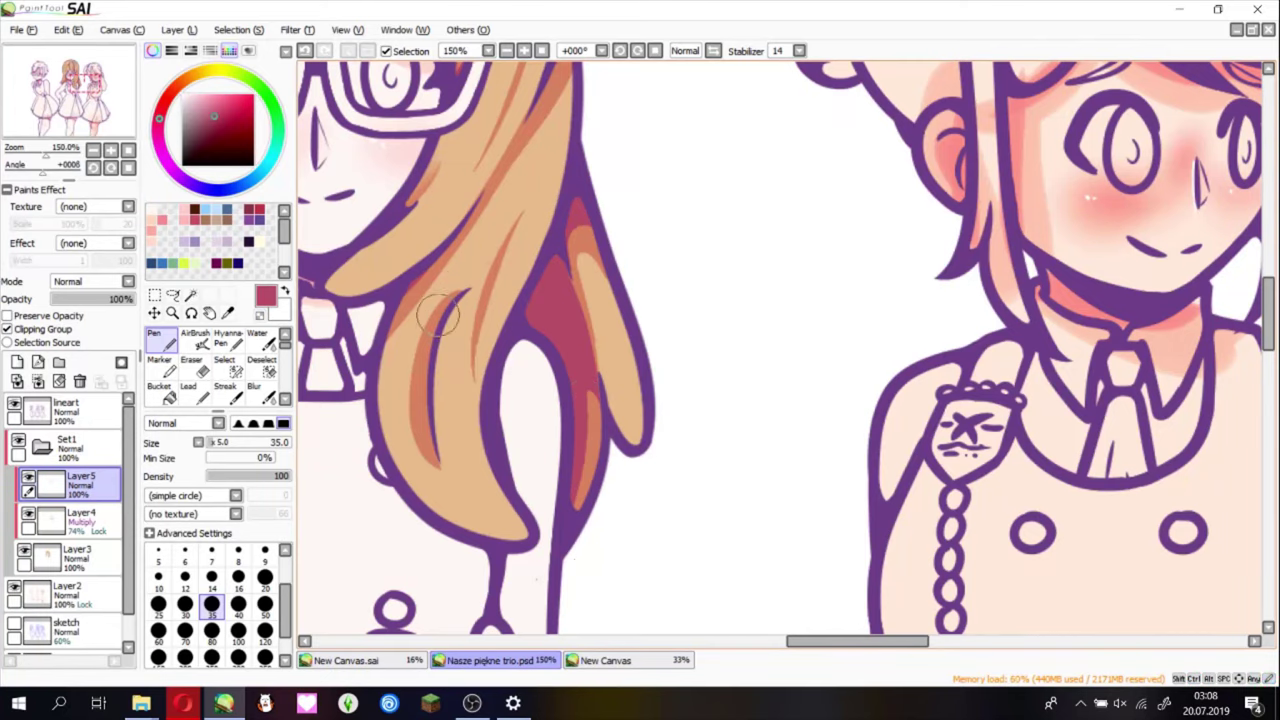
mouse_move(455, 305)
mouse_down()
mouse_move(455, 453)
mouse_move(430, 470)
mouse_up()
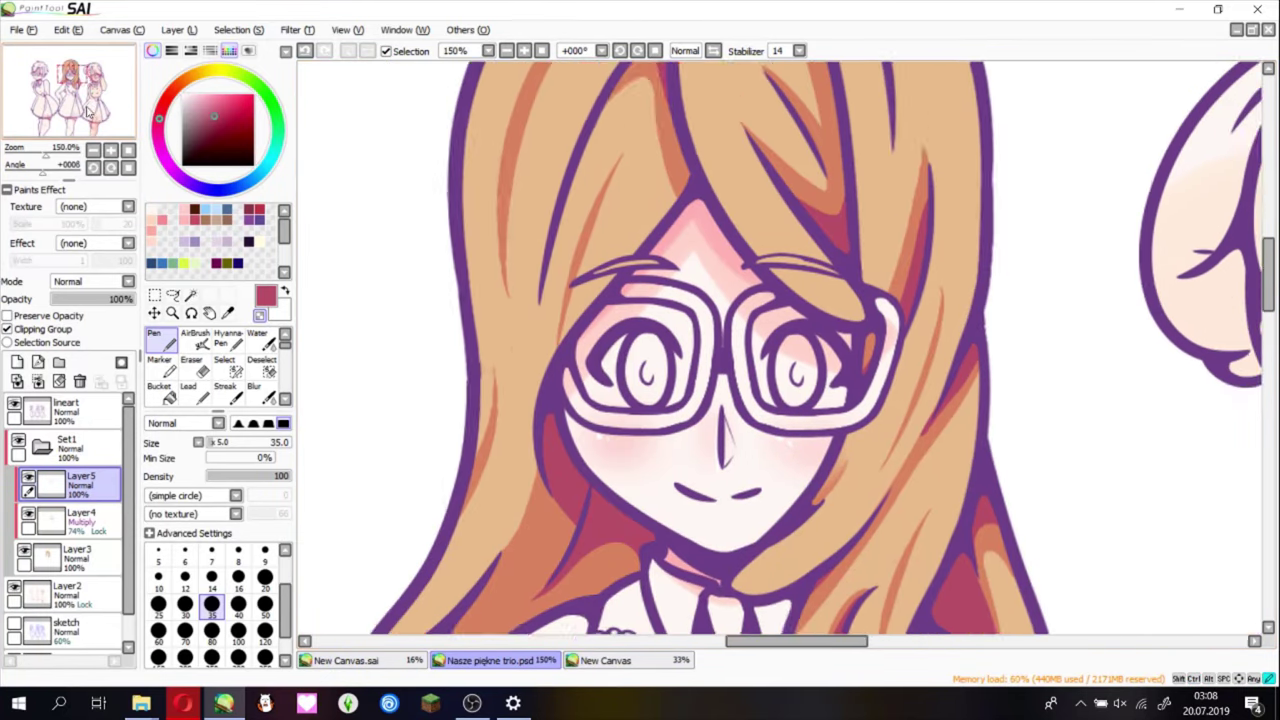
- Restore Layer4 to 100% opacity and extend its shading across the crown of the middle girl's hair with a blurred edge
key(minus)
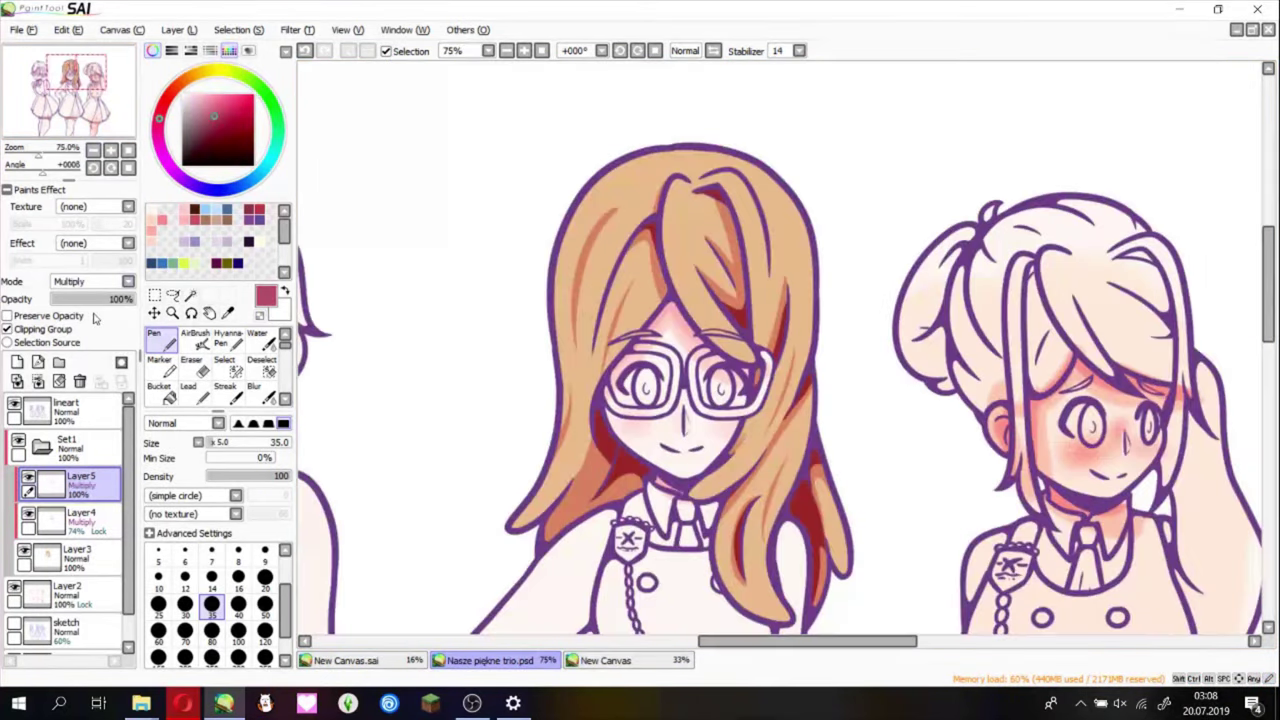
click(80, 515)
drag(82, 297, 135, 298)
key(plus)
drag(500, 230, 437, 271)
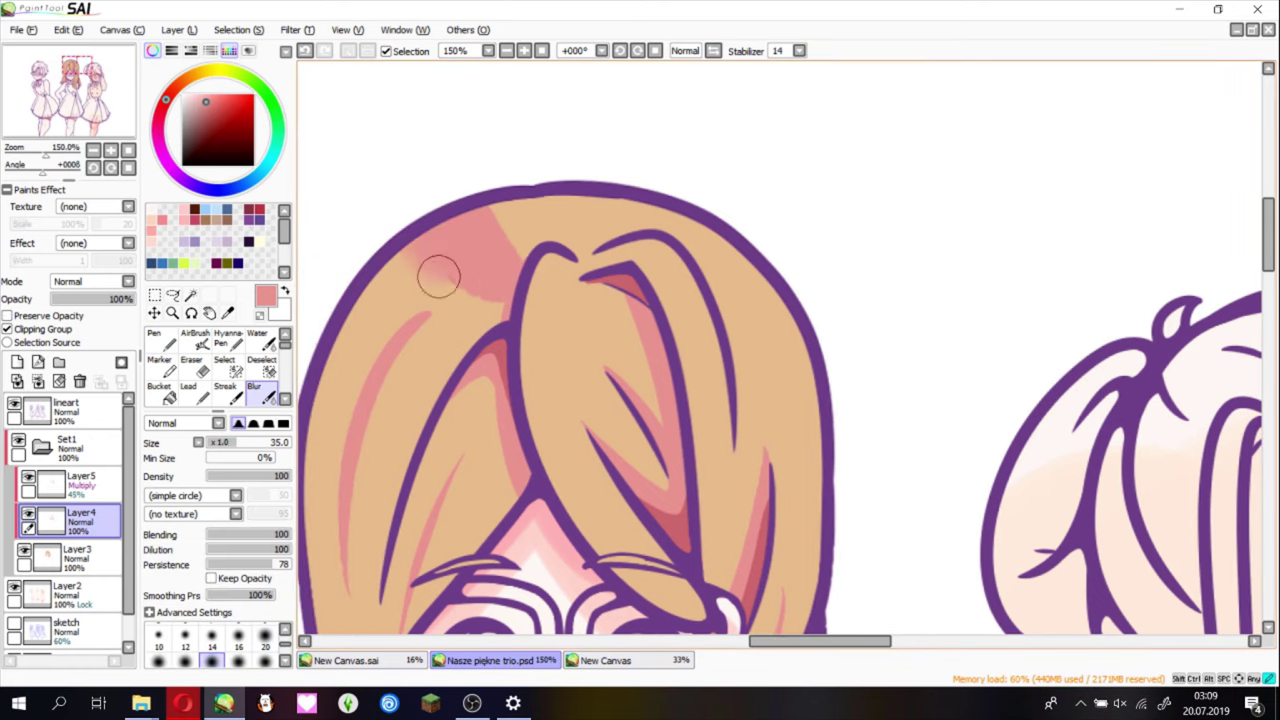
mouse_move(560, 215)
mouse_down()
mouse_move(618, 225)
mouse_move(717, 206)
mouse_up()
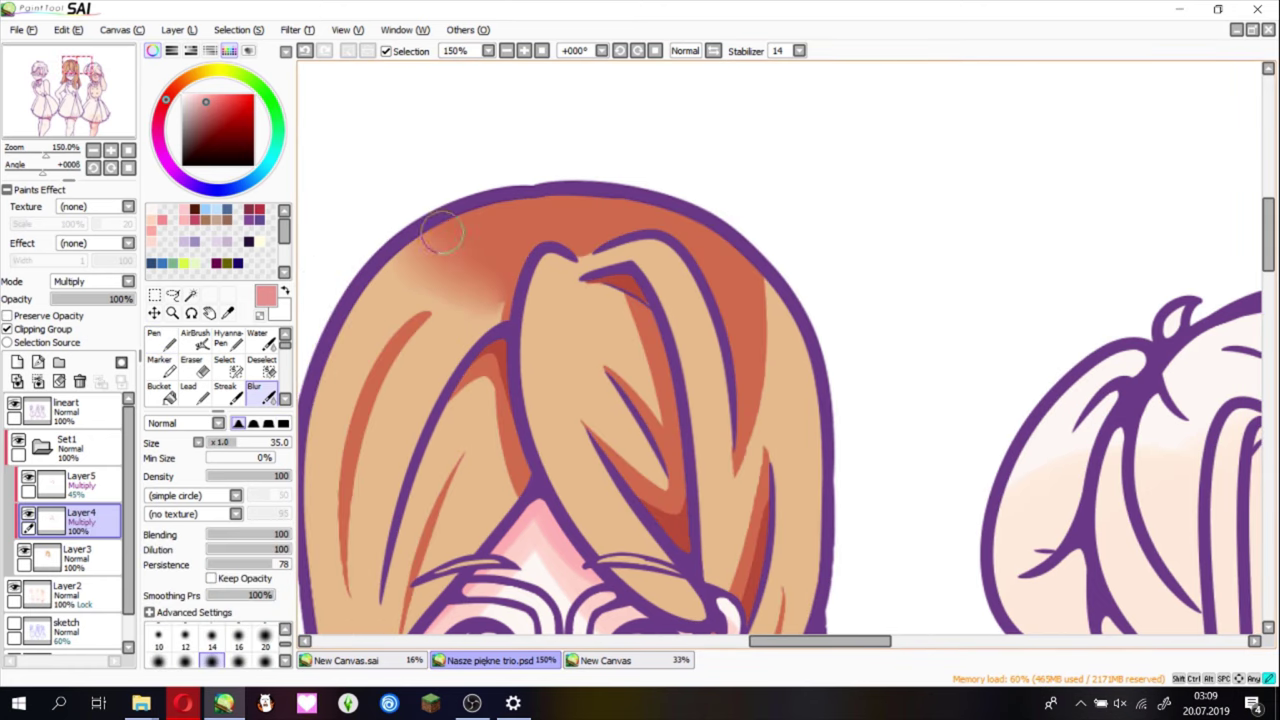
mouse_move(450, 235)
mouse_down()
mouse_move(423, 309)
mouse_move(440, 335)
mouse_move(400, 175)
mouse_up()
- Paint a crimson shadow over the crown on Layer5 at 100% opacity and erase oval shines out of it
click(75, 480)
drag(82, 298, 135, 298)
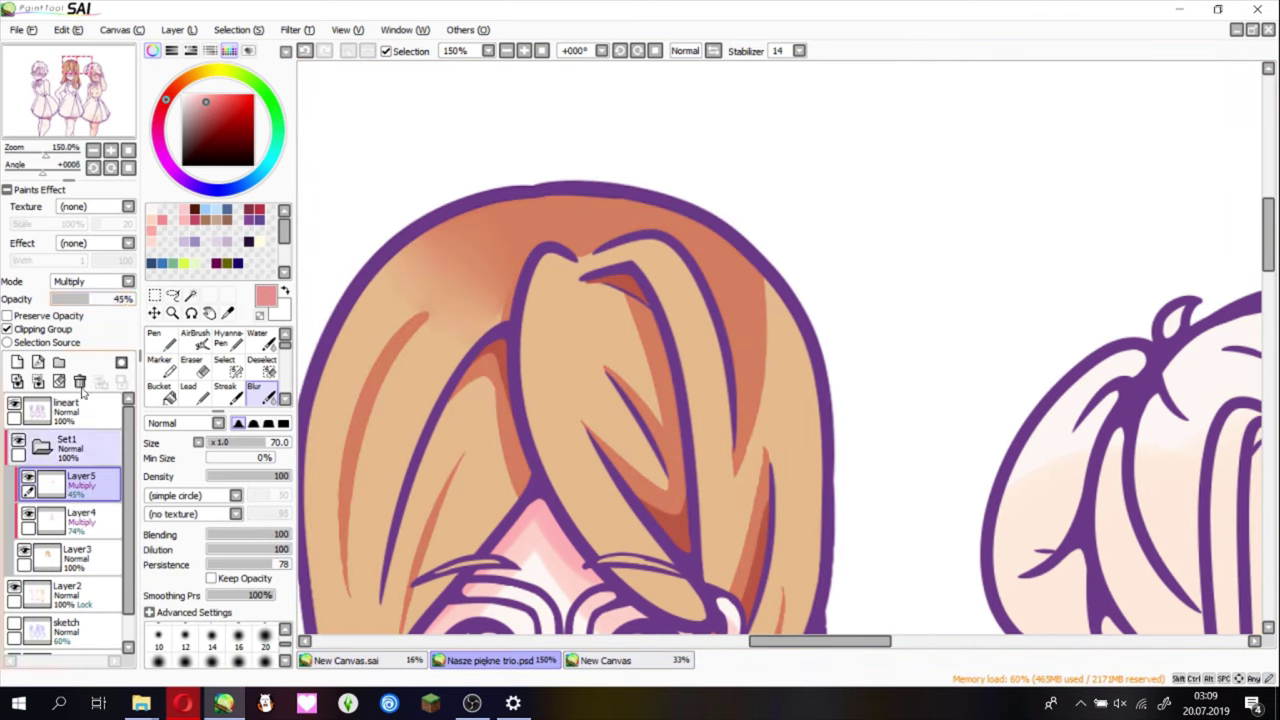
click(230, 130)
mouse_move(500, 214)
mouse_down()
mouse_move(560, 230)
mouse_move(680, 225)
mouse_up()
key(e)
mouse_move(650, 250)
mouse_down()
mouse_move(609, 265)
mouse_move(540, 215)
mouse_move(520, 260)
mouse_move(471, 166)
mouse_up()
key(b)
key(e)
drag(500, 220, 516, 234)
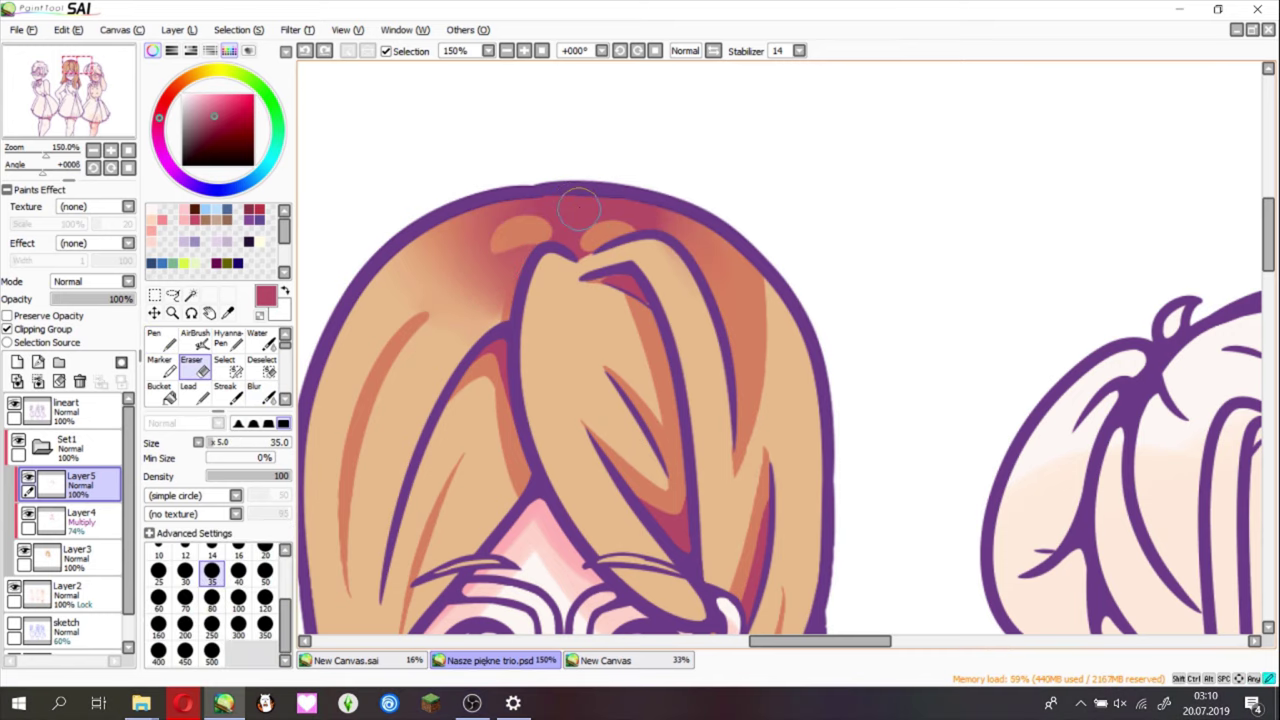
- Merge Layer5's crimson hair shadows down into the Multiply shading on Layer4
scroll(578, 208, down, 6)
key(ctrl+e)
key(b)
scroll(571, 243, up, 6)
scroll(571, 243, down, 6)
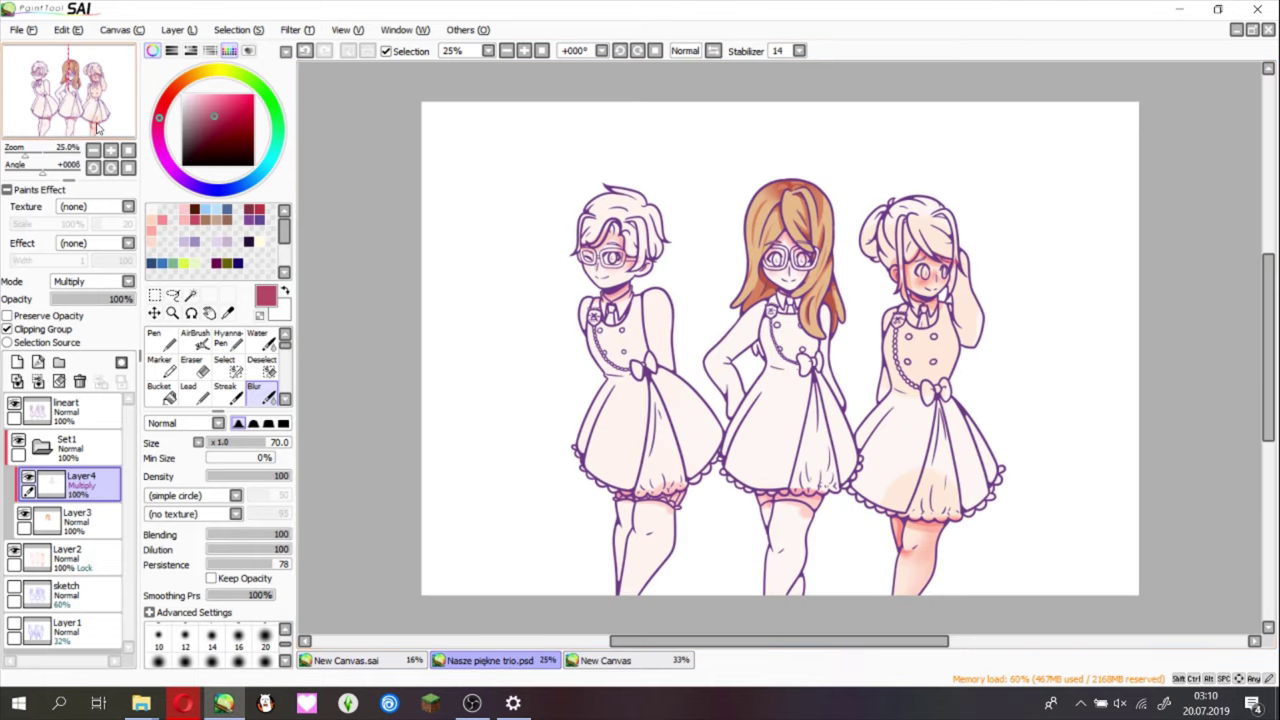
scroll(600, 230, up, 8)
scroll(600, 230, down, 8)
key(ctrl+z)
- Paint a curved cream highlight band across the middle girl's hair on a clipped layer and transform it into place
drag(527, 197, 712, 250)
drag(430, 290, 770, 318)
key(ctrl+t)
mouse_move(335, 320)
mouse_down()
mouse_move(323, 340)
mouse_move(380, 371)
mouse_up()
key(Return)
key(ctrl+d)
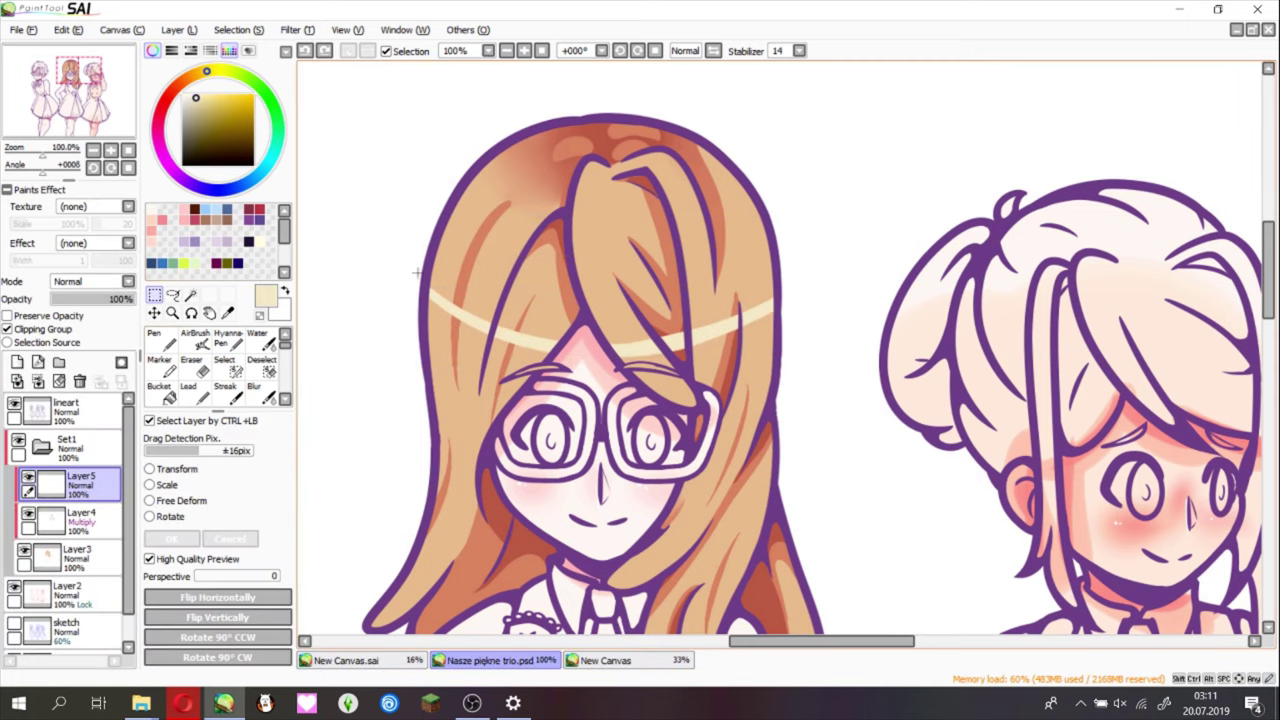
- Lower the highlight band's layer opacity to 38% and add a new layer above it
key(e)
drag(120, 299, 83, 299)
click(16, 362)
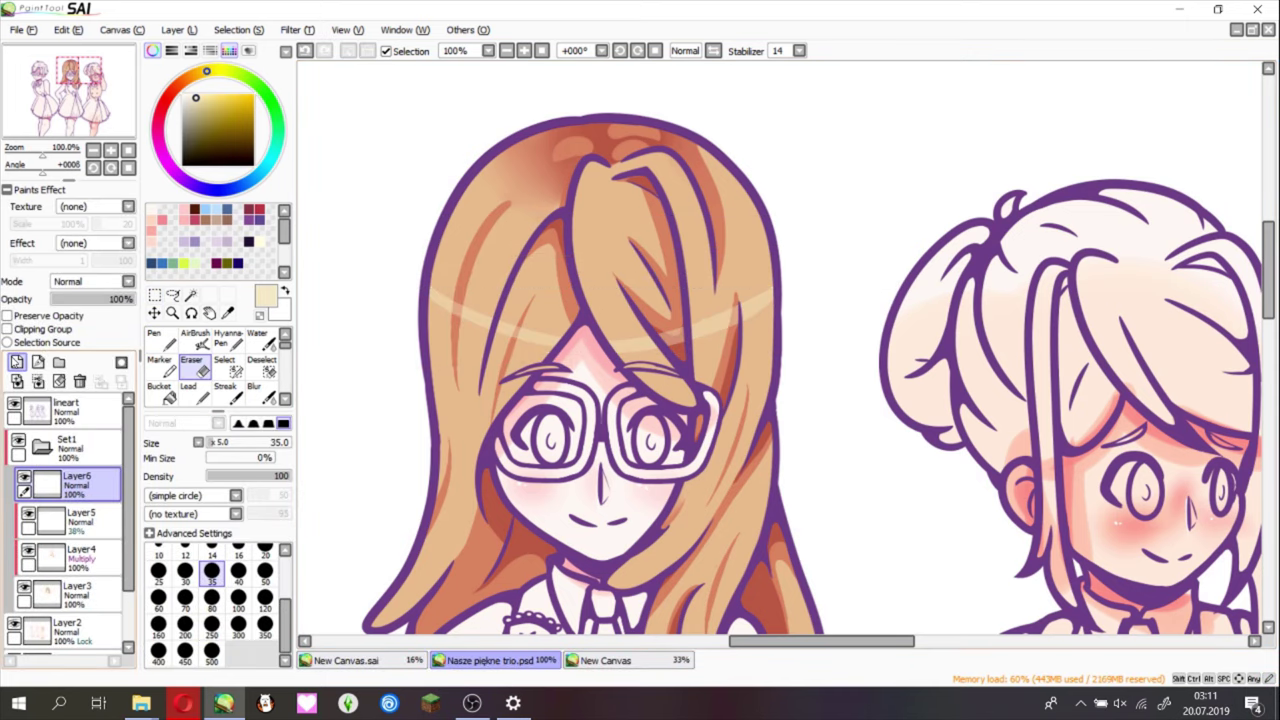
- Draw a thin scalloped cream line along the highlight band on clipped Layer6 with the size 16 Pen
key(n)
scroll(470, 398, up, 3)
scroll(470, 398, down, 1)
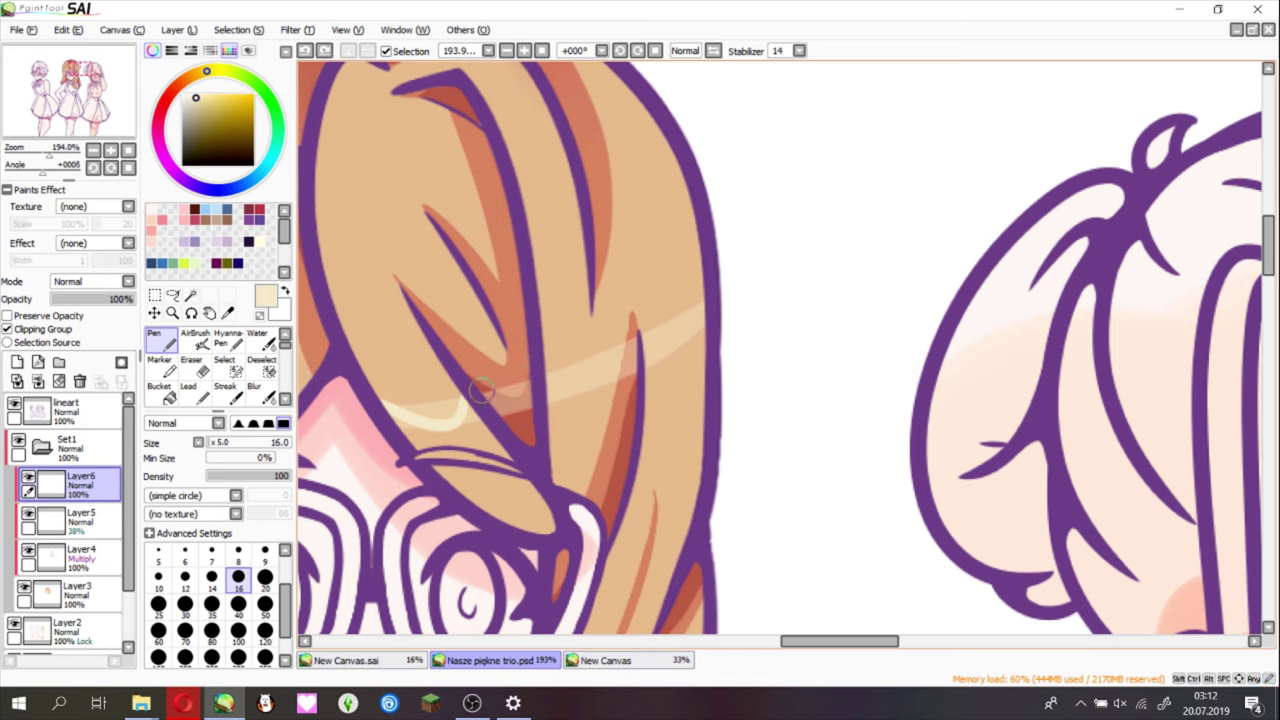
scroll(617, 266, down, 3)
- Select the hair area below the scalloped line by color difference and extend the selection with the size 50 Select brush
key(w)
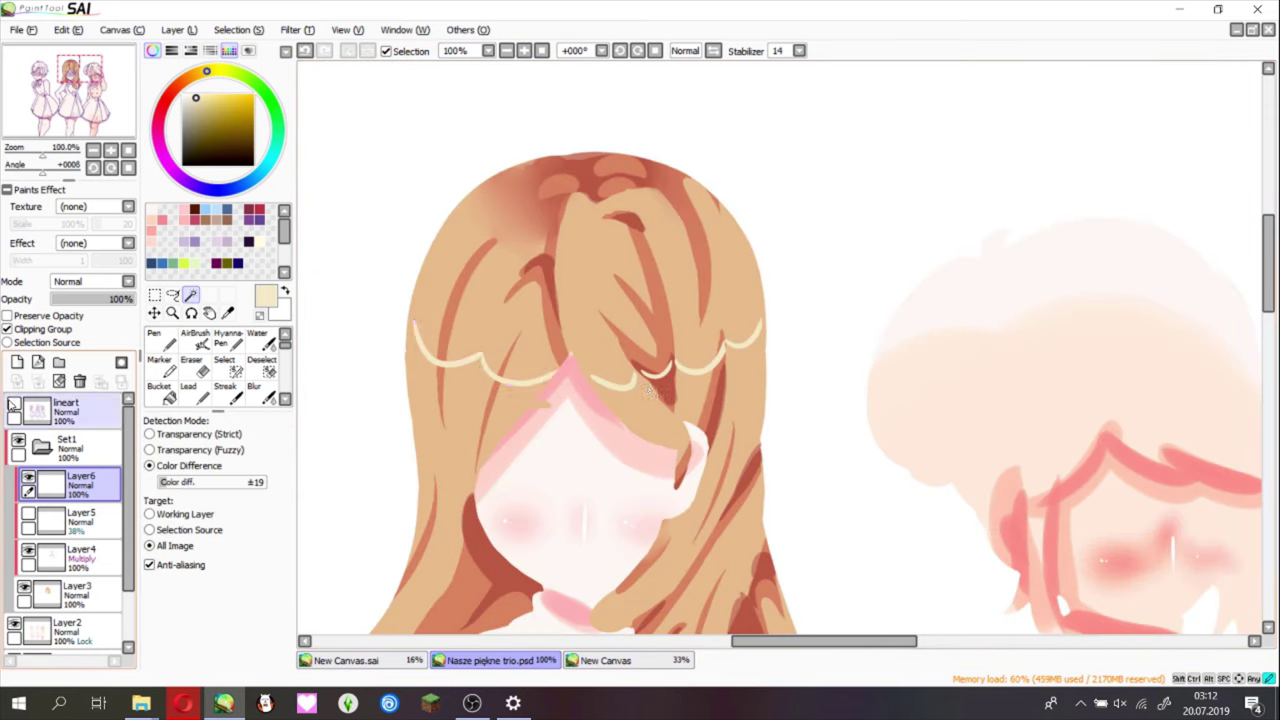
click(407, 340)
key(s)
key(bracketright)
key(bracketright)
mouse_move(408, 330)
mouse_down()
mouse_move(453, 519)
mouse_move(473, 366)
mouse_move(456, 399)
mouse_move(483, 371)
mouse_move(460, 476)
mouse_move(580, 372)
mouse_up()
drag(770, 322, 680, 560)
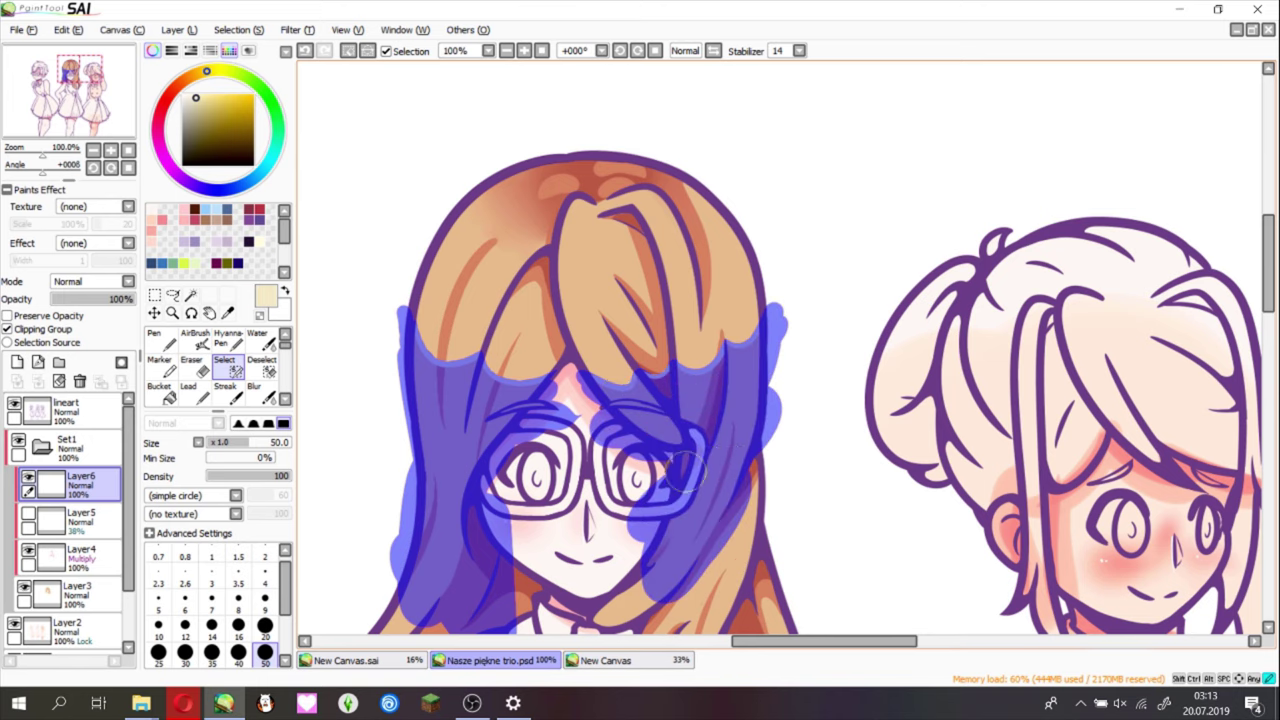
- Fill the selected hair with cream, fade its lower edge with the size 160 Blur tool, and clear the selection
scroll(680, 560, down, 3)
scroll(500, 400, up, 3)
key(n)
key(ctrl+d)
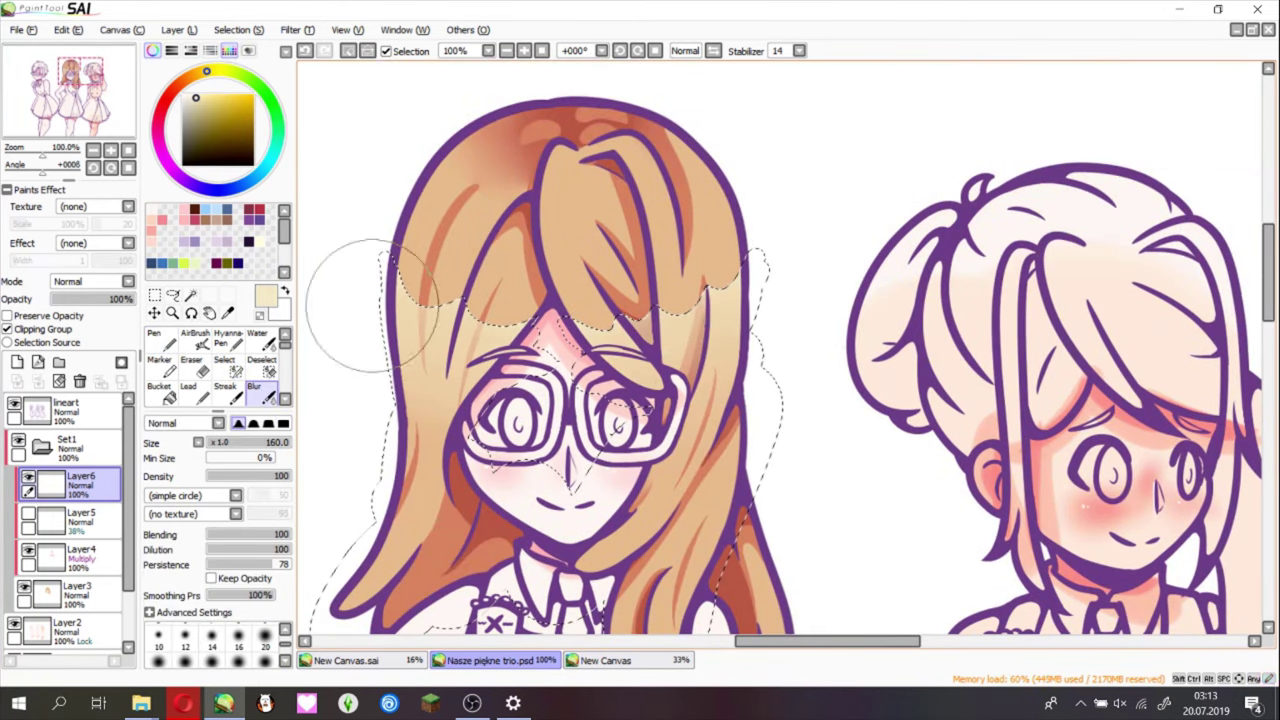
- Clean up the cream hair fill with the Eraser and set Layer6 to Luminosity mode
key(e)
scroll(660, 297, up, 3)
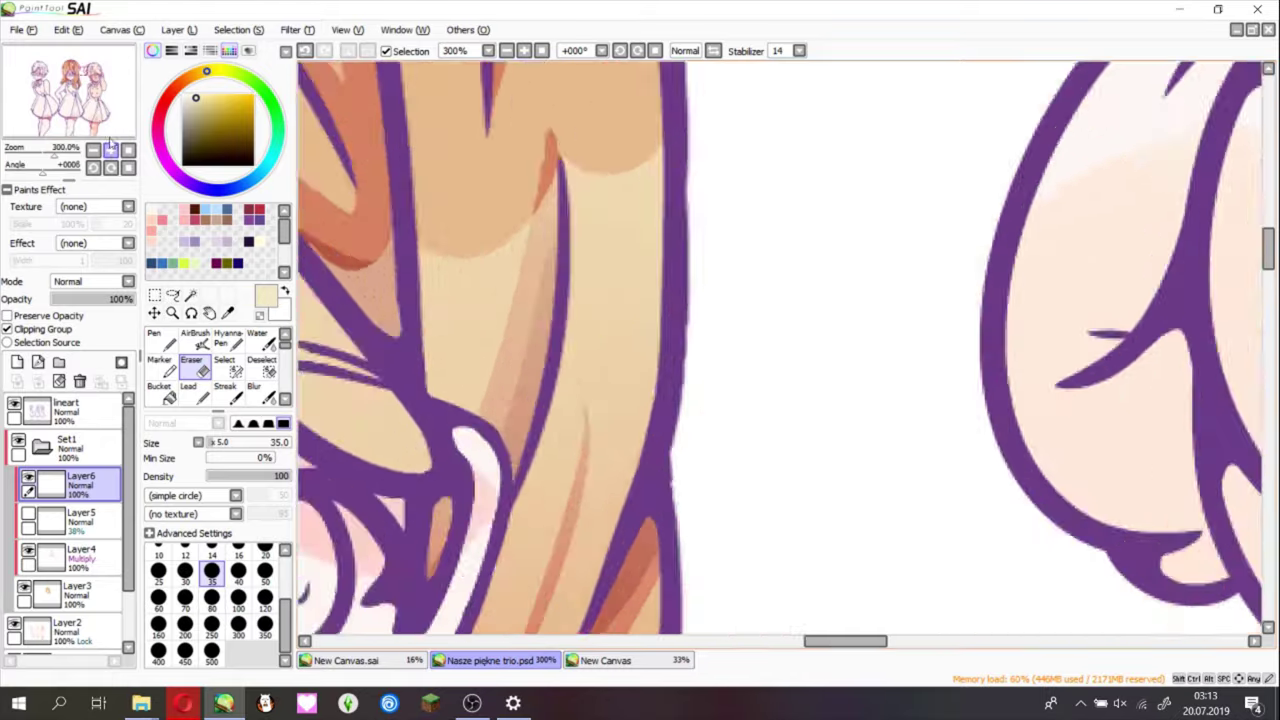
click(238, 548)
scroll(600, 350, down, 3)
click(90, 281)
click(90, 346)
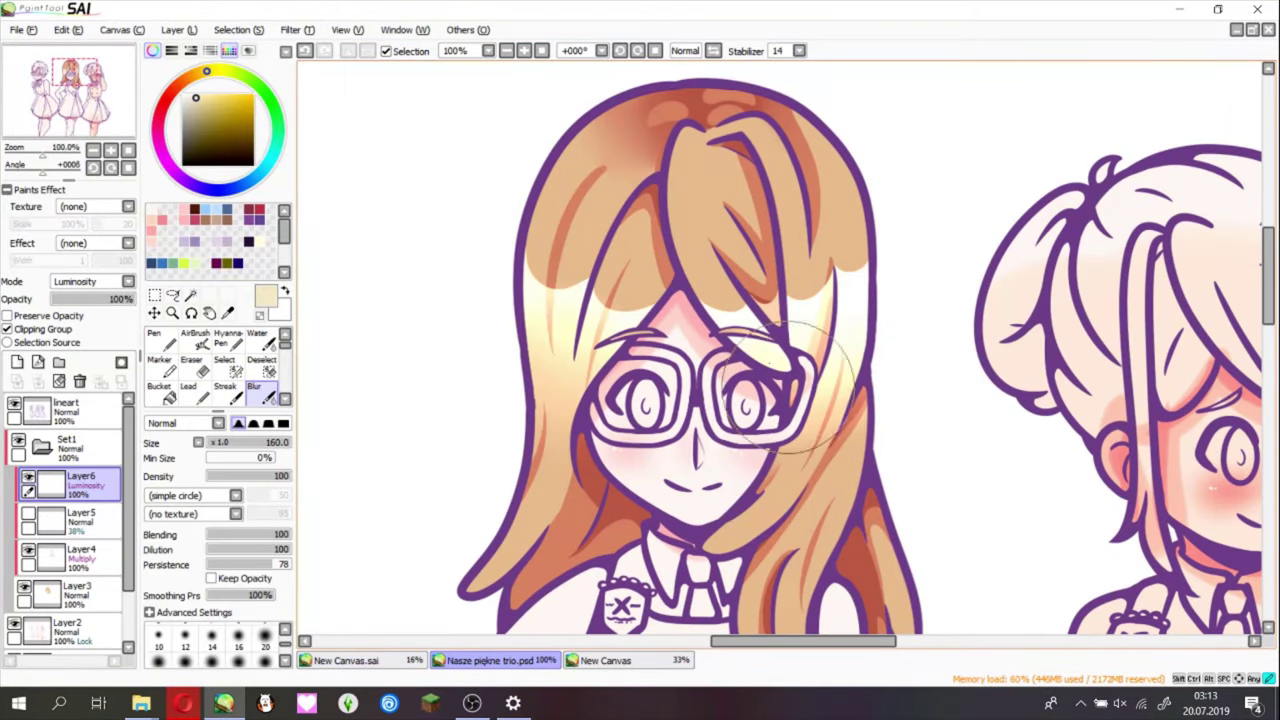
- Draw spiky pale yellow highlight strokes along the cream band's upper edge on clipped Layer7 with the size 30 Pen
scroll(640, 350, up, 5)
scroll(640, 350, down, 6)
click(110, 151)
click(110, 151)
key(n)
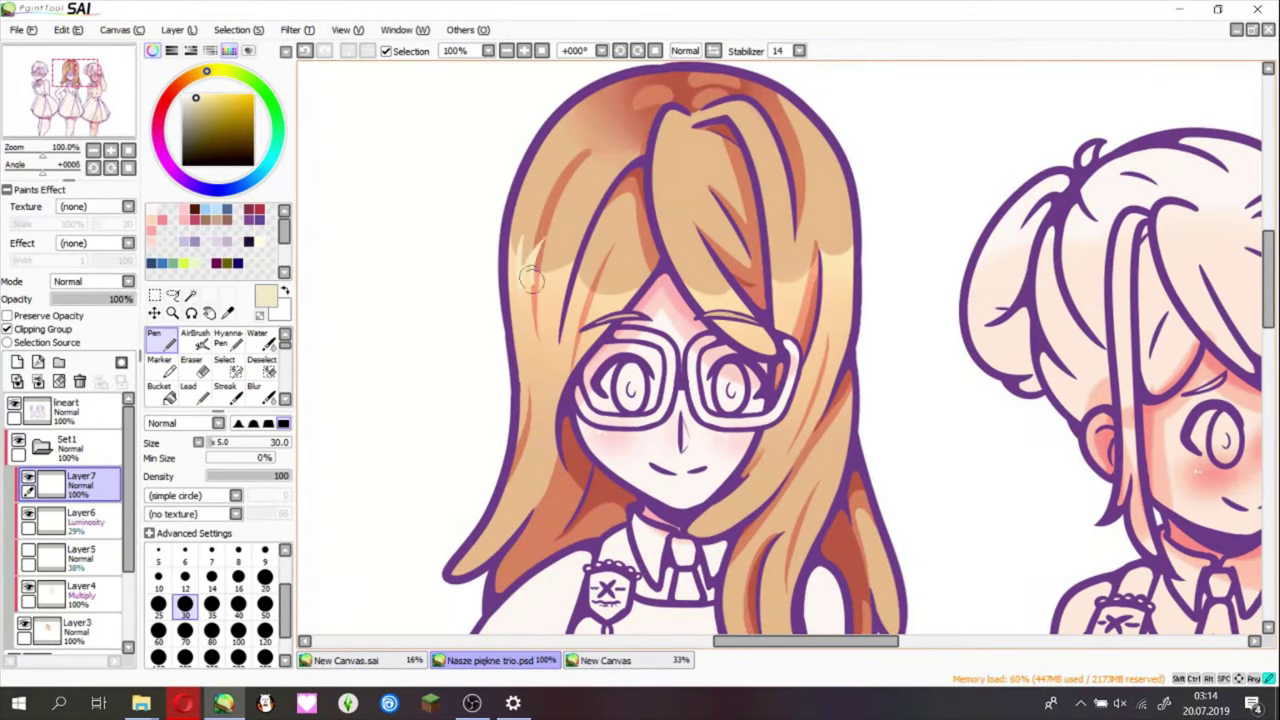
- Set the highlight strokes on Layer7 to Luminosity at 31% opacity and tidy them with the size 16 Eraser
click(90, 281)
click(90, 346)
scroll(640, 350, up, 3)
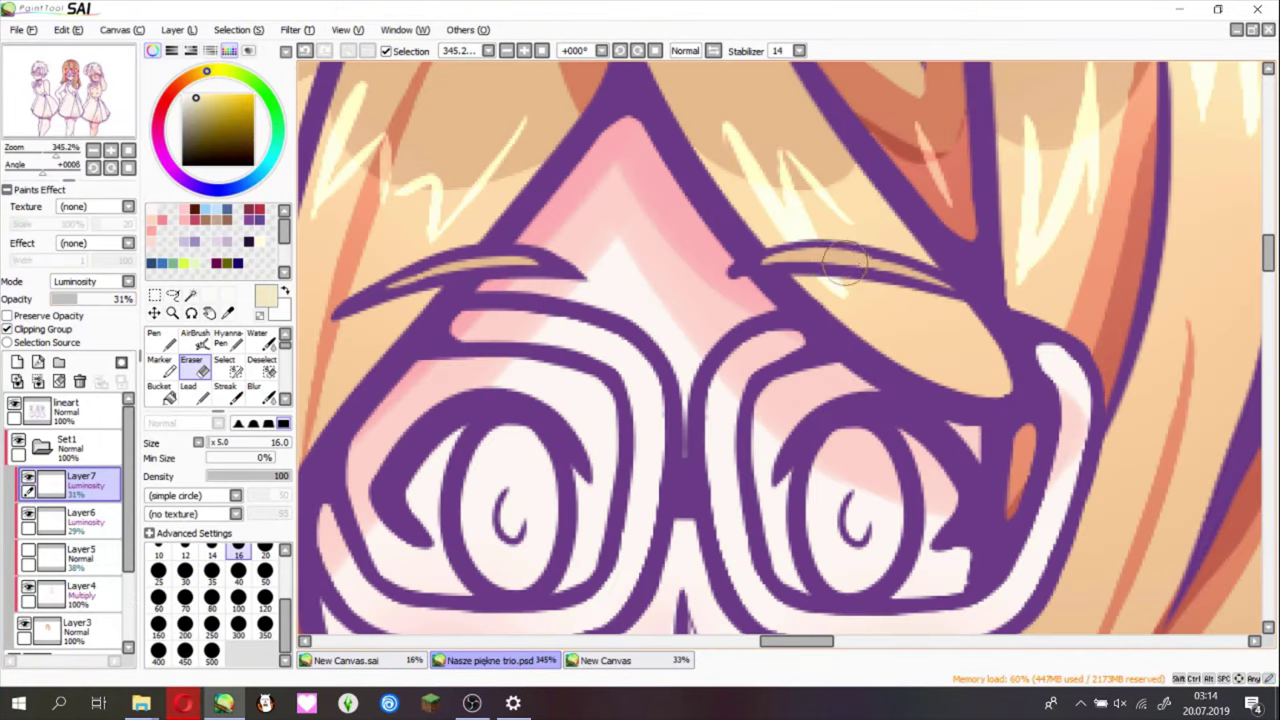
scroll(640, 350, down, 6)
key(e)
drag(133, 299, 93, 302)
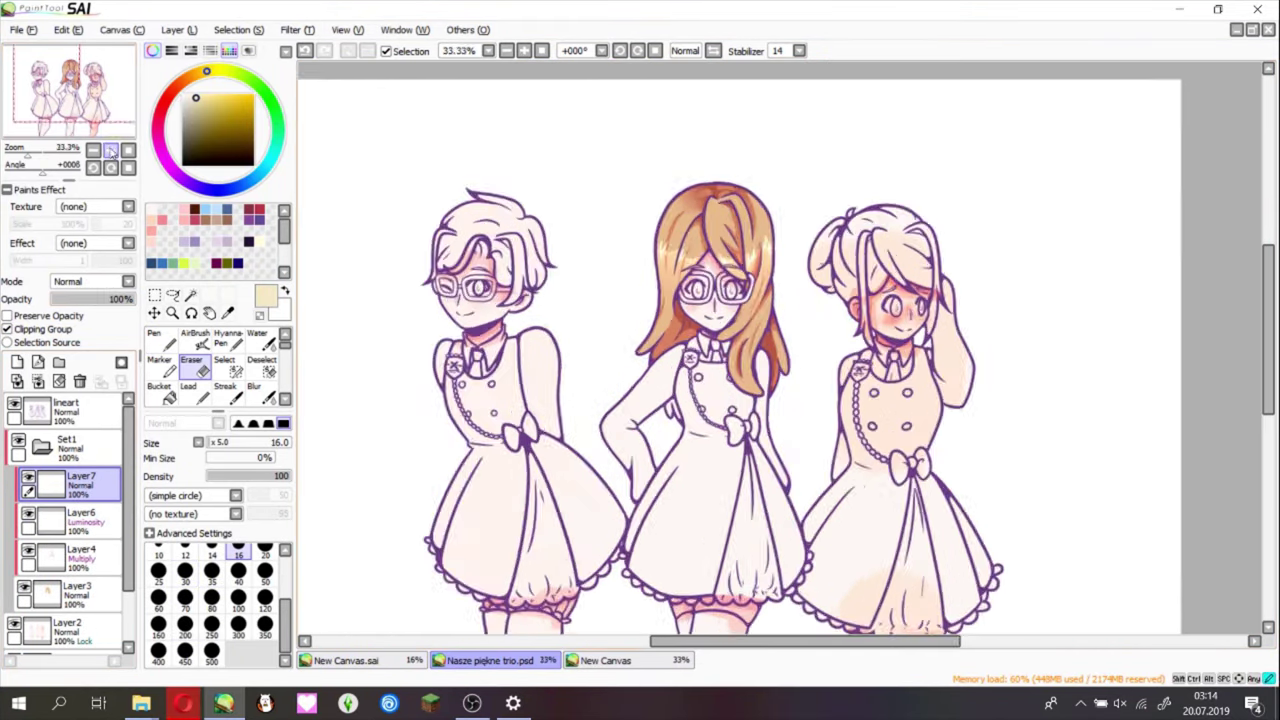
- Select the middle girl's hair on Layer3 and airbrush a soft reddish-brown Multiply shadow over the crown at size 400
scroll(780, 350, up, 3)
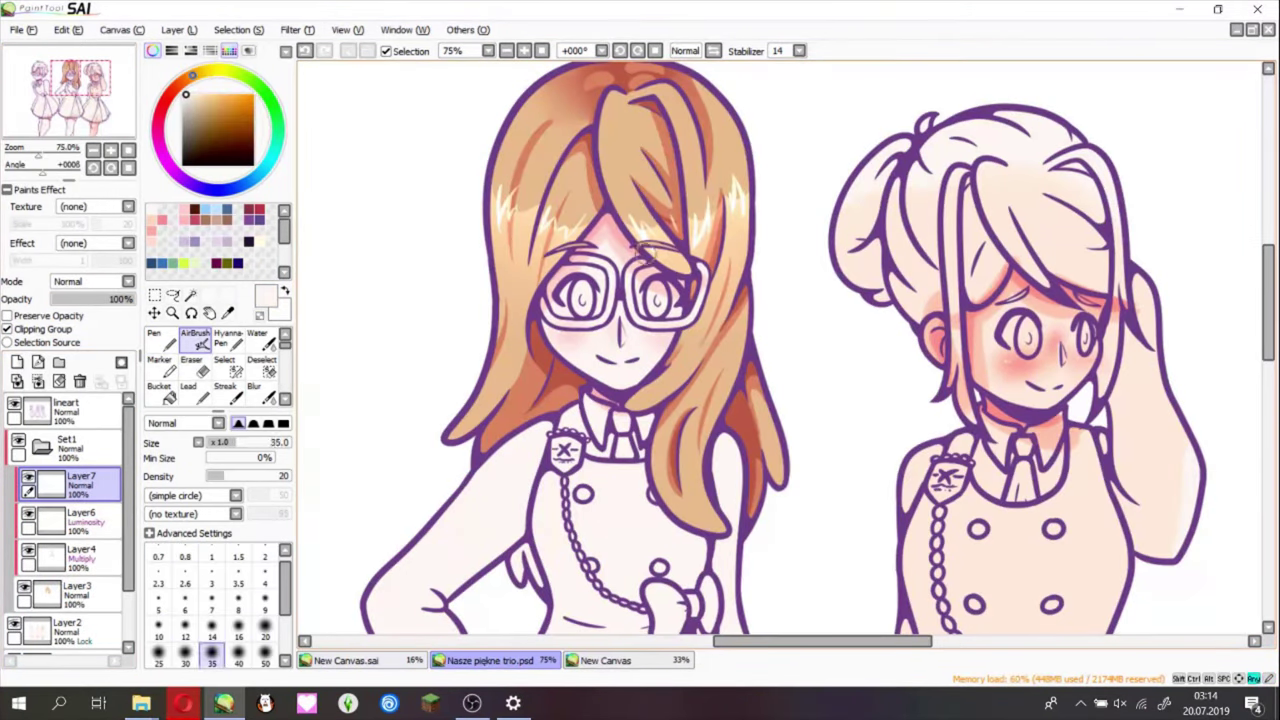
click(80, 593)
key(w)
click(770, 450)
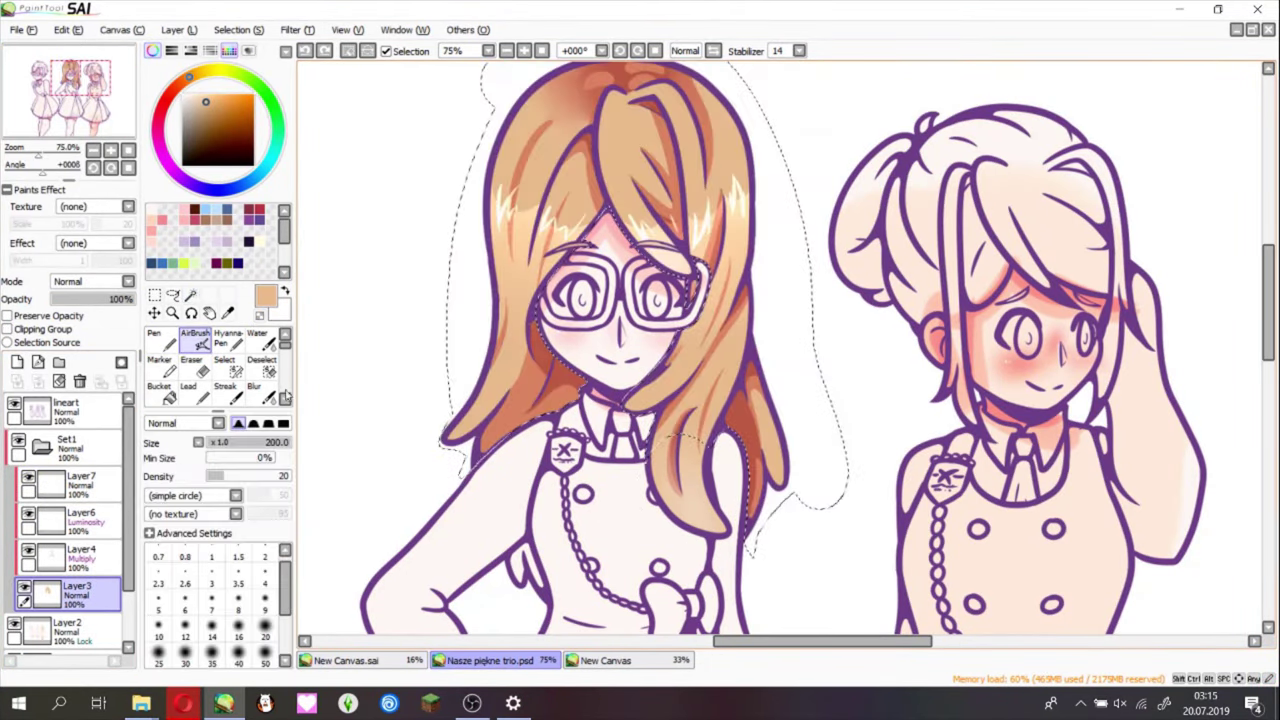
scroll(127, 470, down, 1)
click(67, 622)
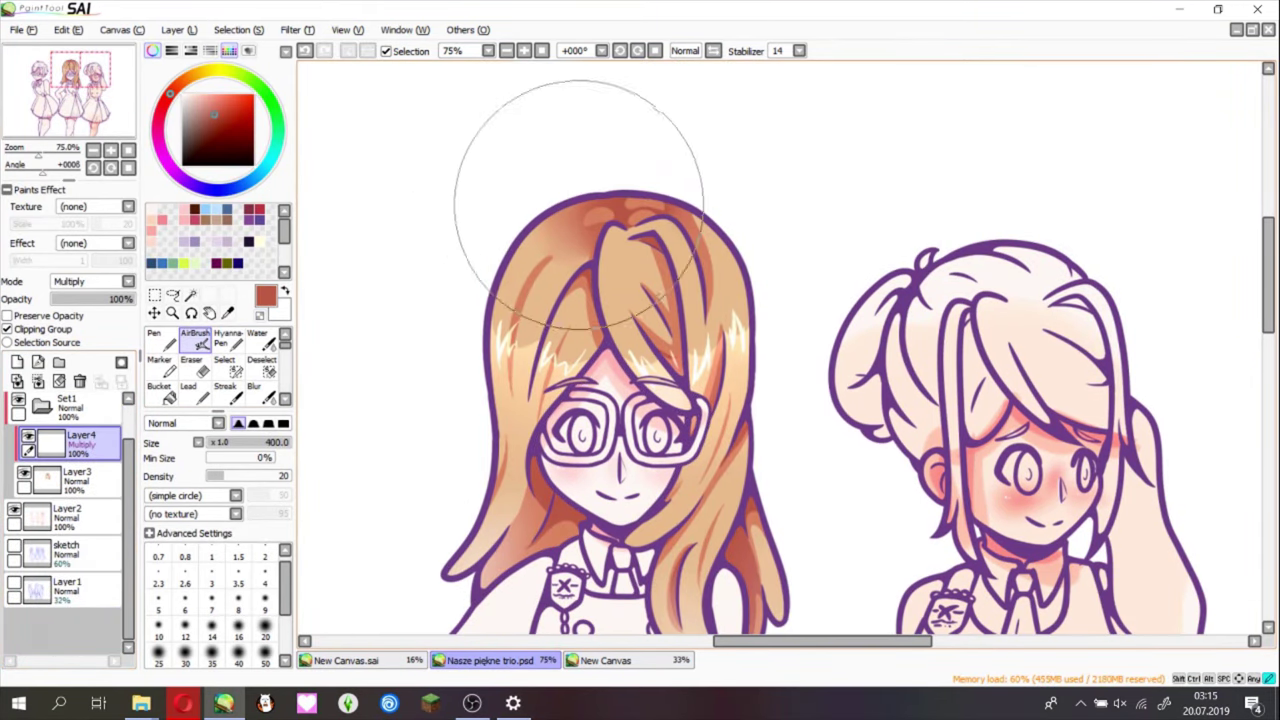
mouse_move(566, 163)
mouse_down()
mouse_move(557, 157)
mouse_move(600, 280)
mouse_up()
- Shade both irises with medium green over the upper halves and darker green around the tops and pupils
scroll(107, 130, down, 5)
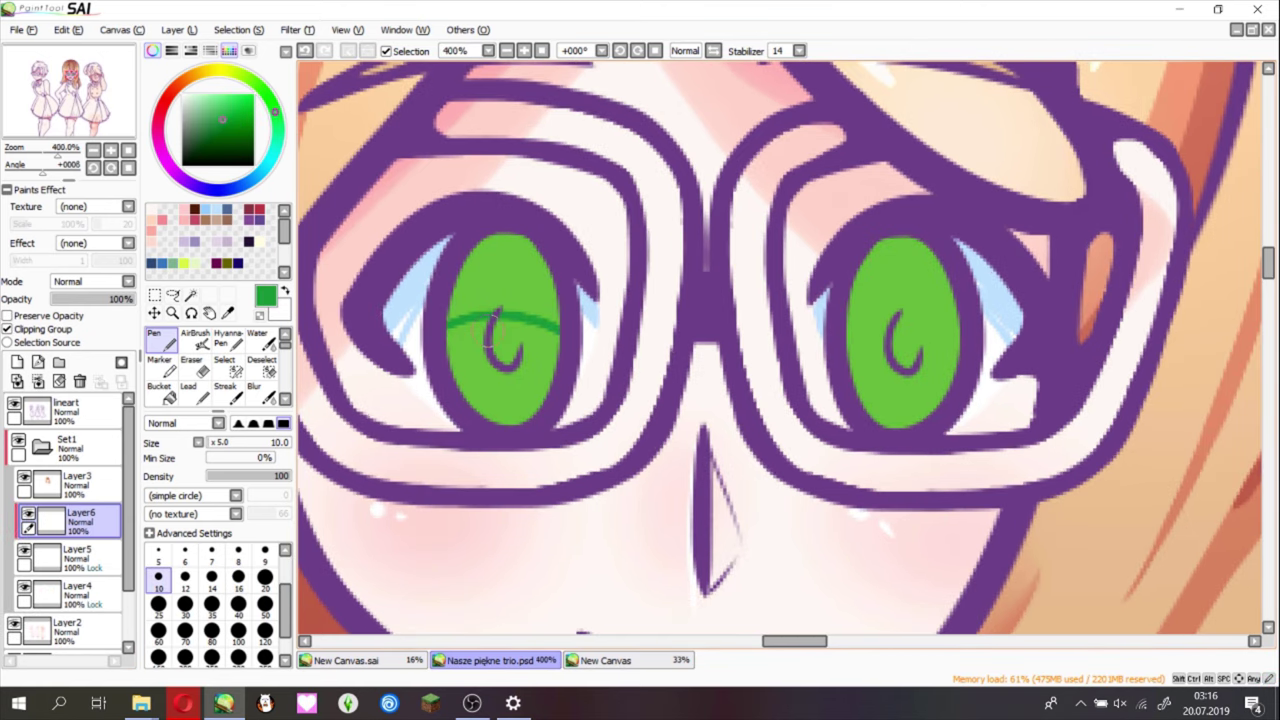
mouse_move(488, 337)
mouse_down()
mouse_move(501, 292)
mouse_move(561, 292)
mouse_up()
drag(860, 320, 897, 250)
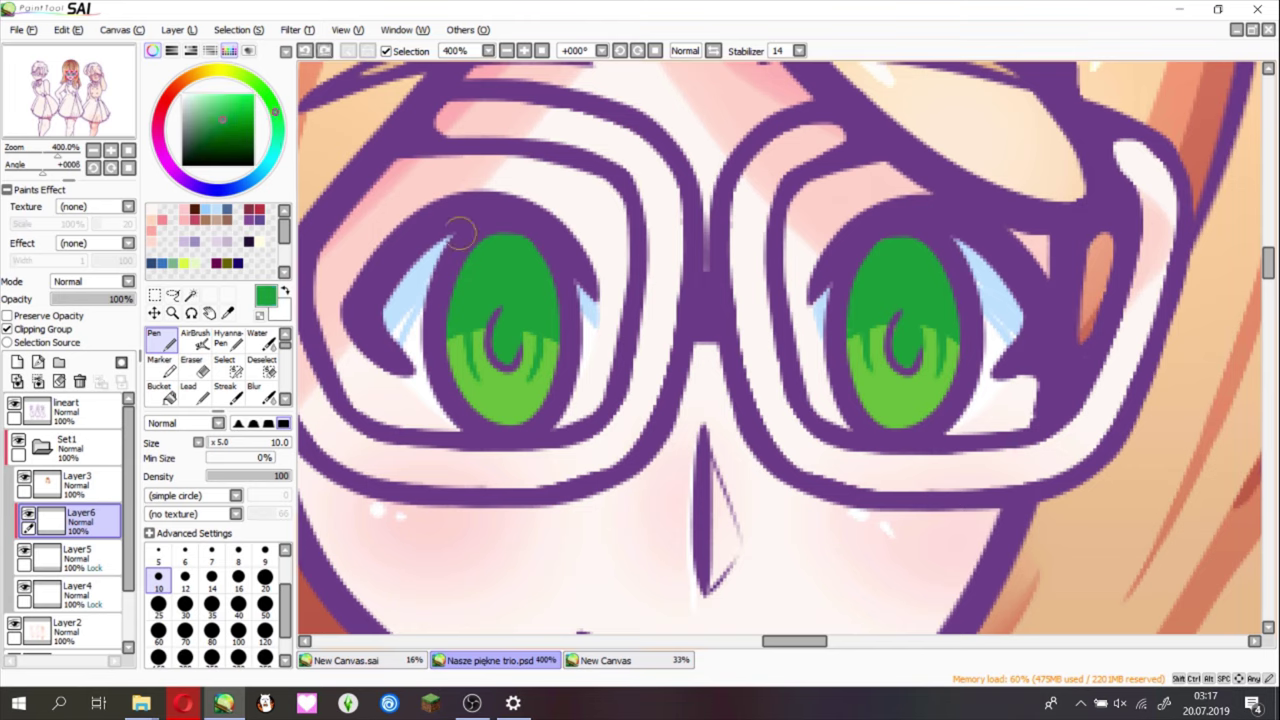
drag(510, 323, 547, 327)
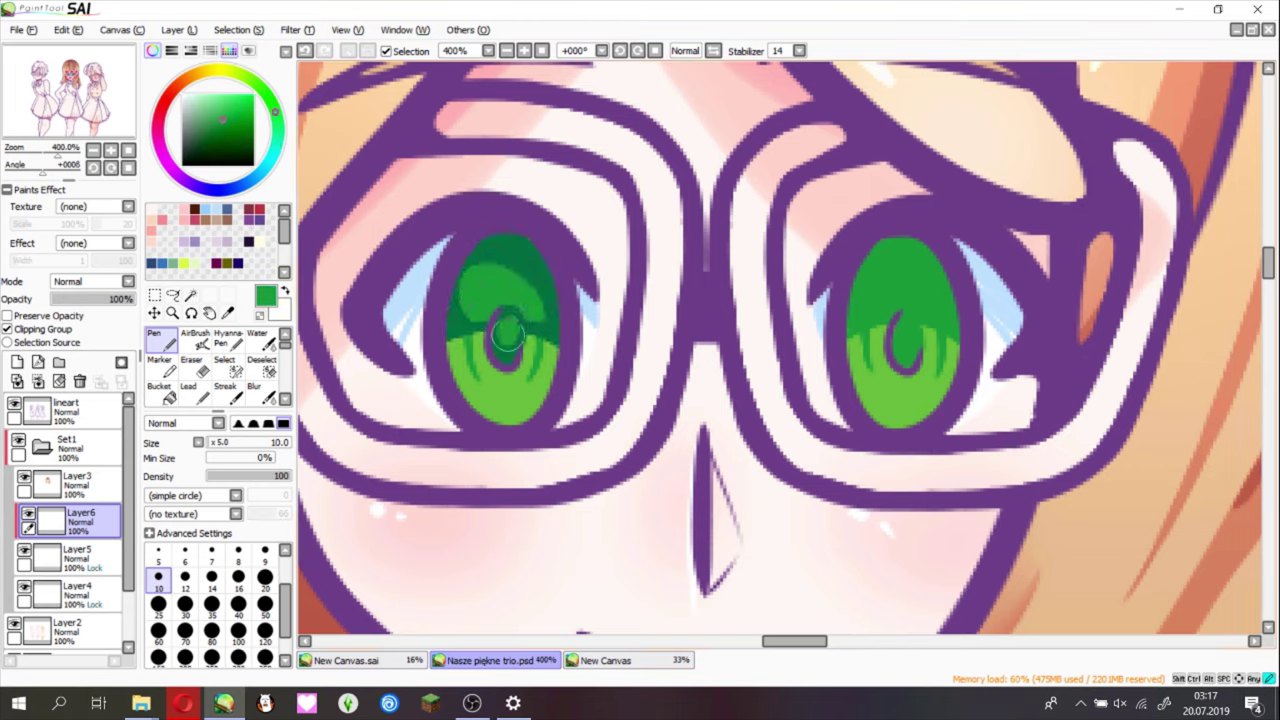
drag(868, 318, 857, 273)
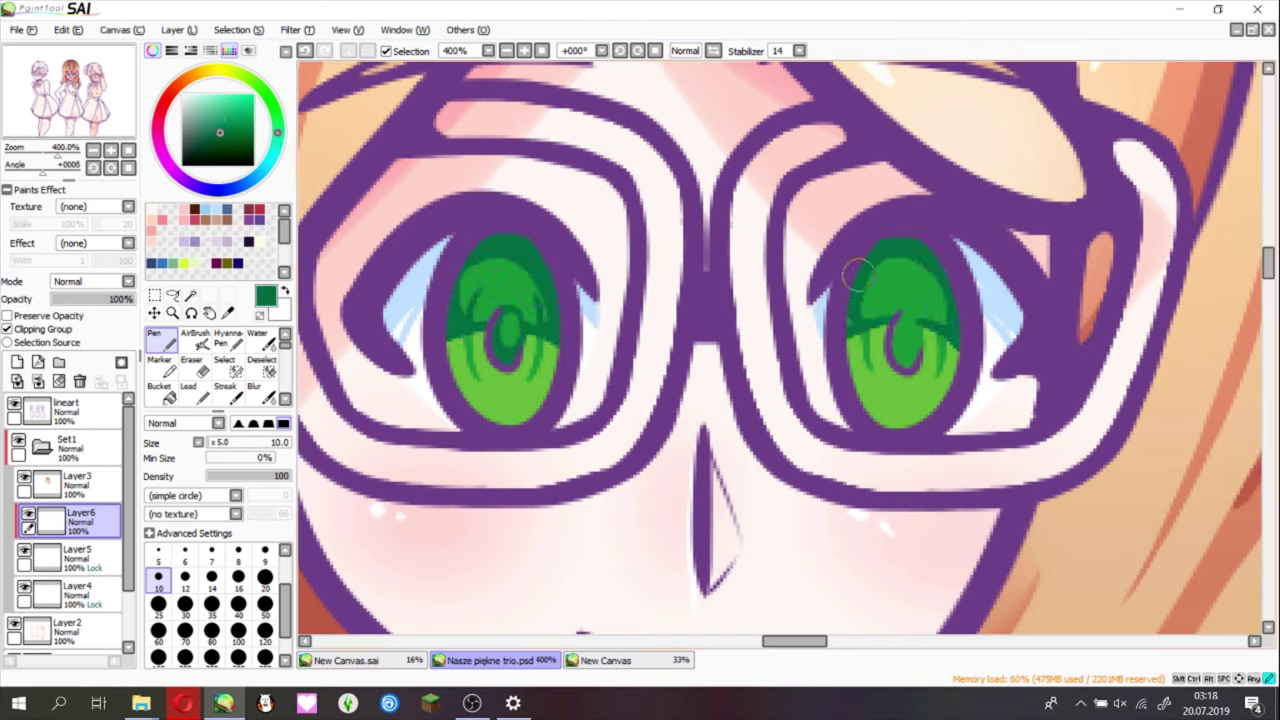
- Add pale yellow-green glows to the lower irises and blue reflections to the upper irises of both eyes
alt+click(498, 398)
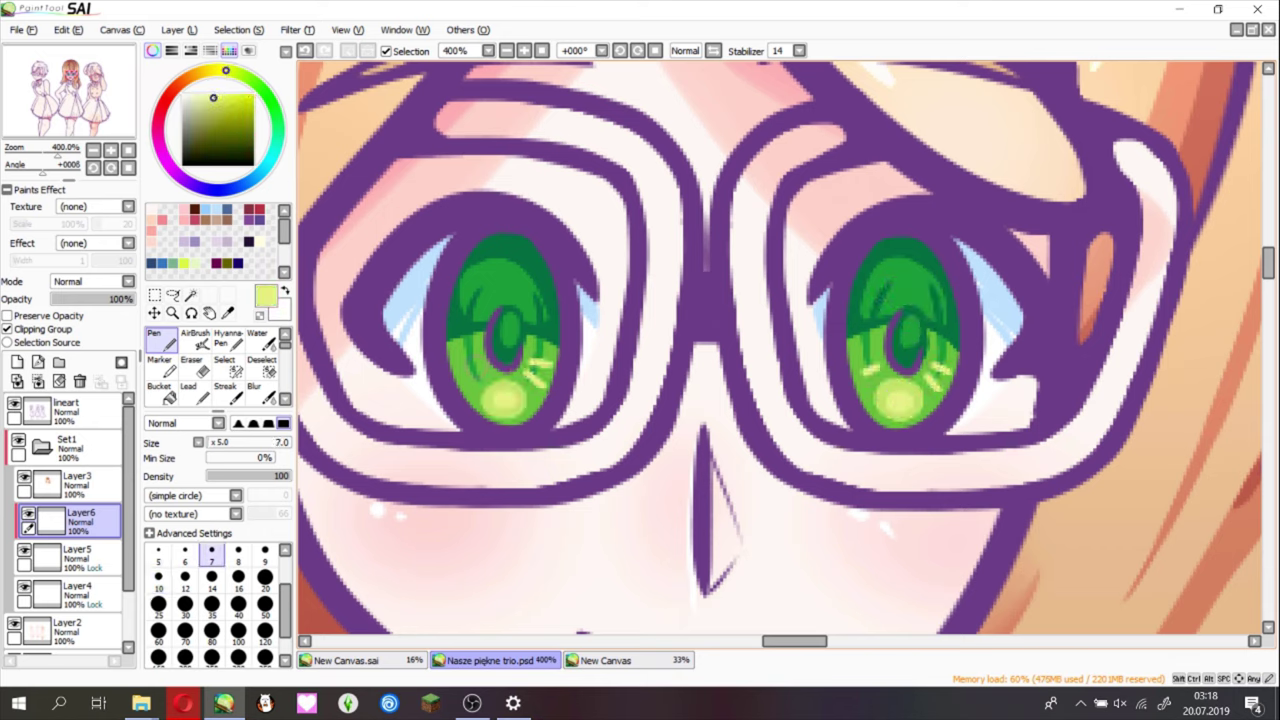
alt+click(505, 405)
click(265, 165)
click(528, 285)
click(930, 285)
click(224, 103)
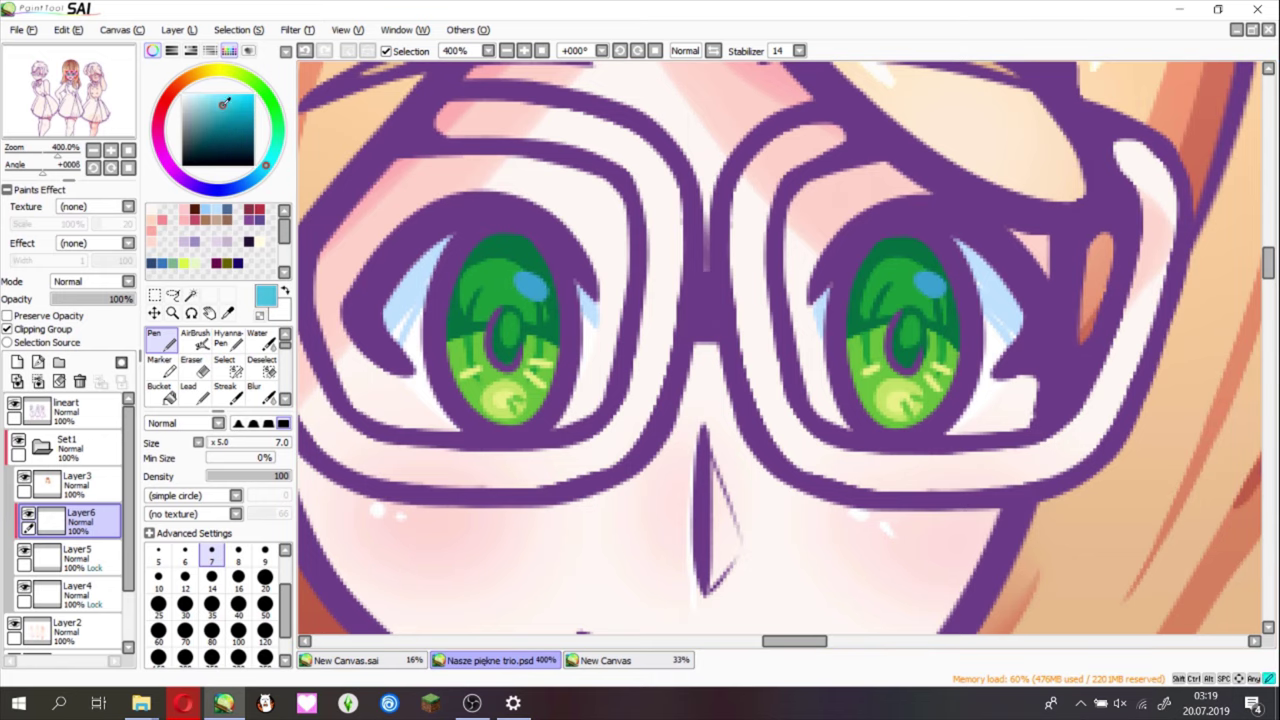
click(213, 72)
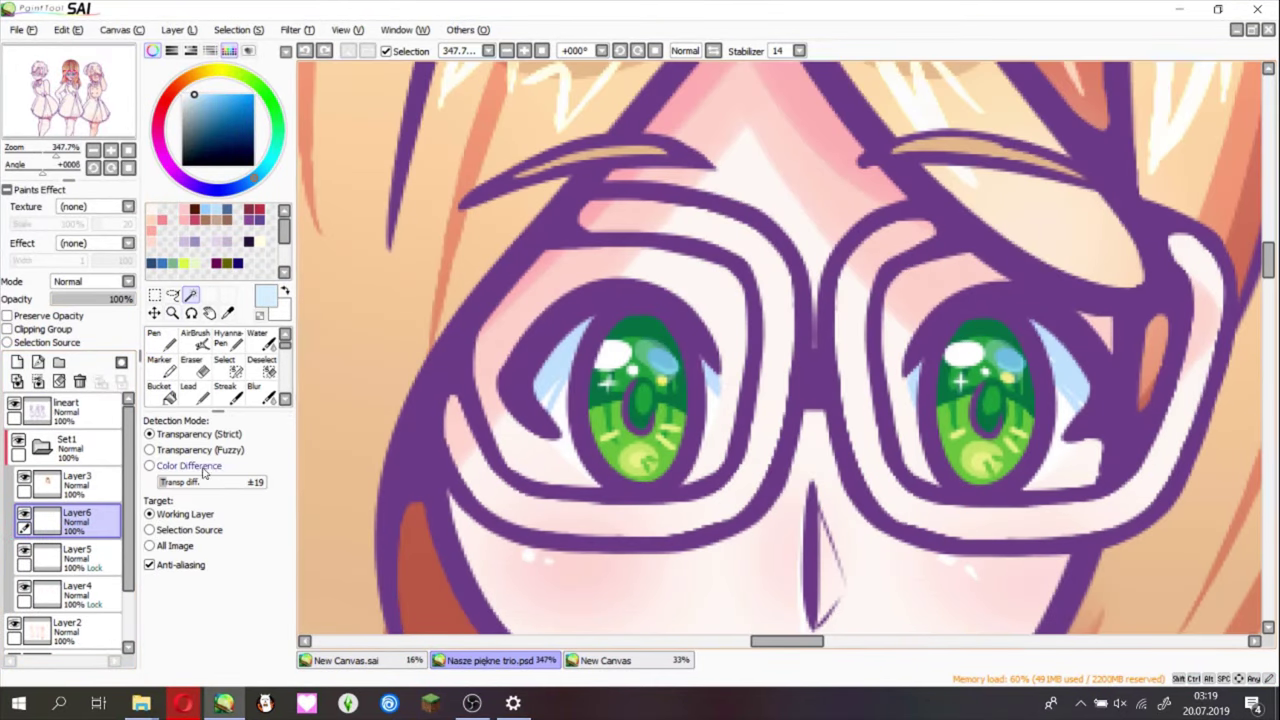
- Select the glasses frame and color both rims and the bridge purple
click(795, 318)
click(224, 360)
key(ctrl+d)
mouse_move(528, 205)
mouse_down()
mouse_move(790, 300)
mouse_move(780, 480)
mouse_up()
mouse_move(500, 490)
mouse_down()
mouse_move(437, 373)
mouse_move(657, 537)
mouse_move(785, 395)
mouse_up()
- Shade the ends of the glasses frame darker purple and airbrush soft pink highlights along the rims at size 25
key(bracketleft)
key(bracketleft)
mouse_move(465, 440)
mouse_down()
mouse_move(470, 450)
mouse_move(850, 370)
mouse_move(950, 205)
mouse_up()
mouse_move(843, 293)
mouse_down()
mouse_move(897, 513)
mouse_move(1200, 263)
mouse_move(1160, 431)
mouse_move(920, 505)
mouse_up()
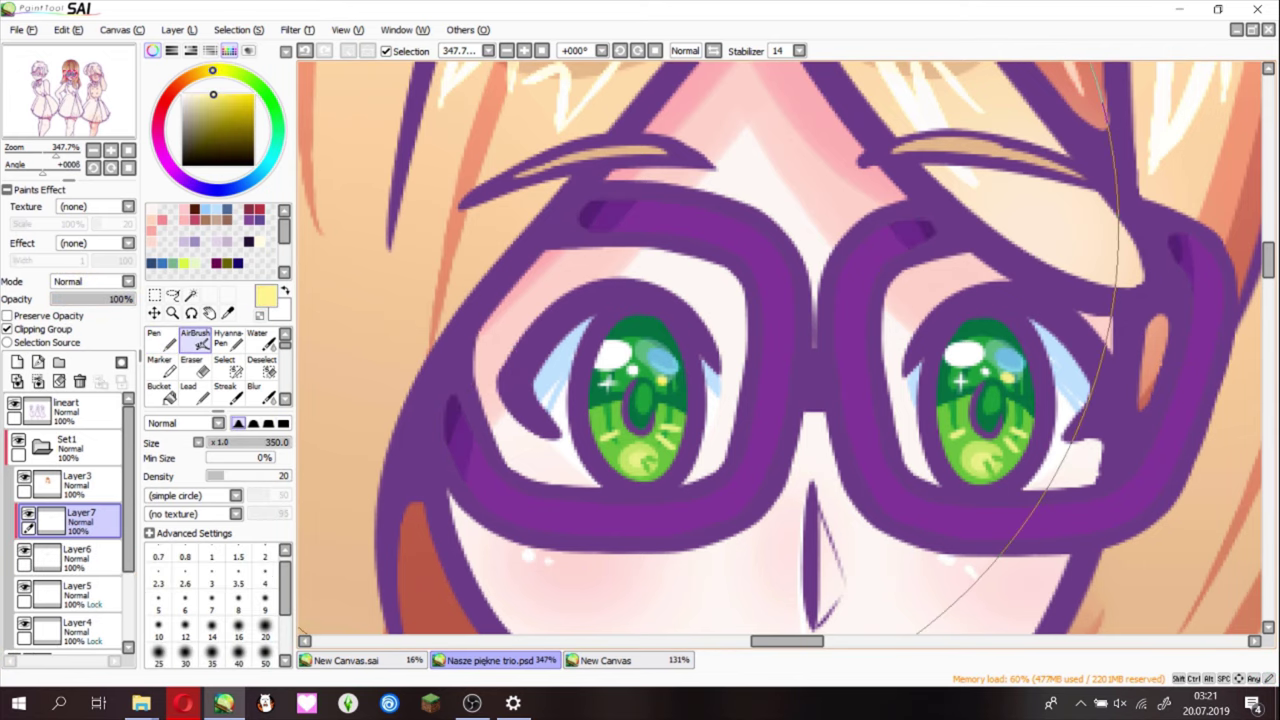
drag(612, 212, 748, 255)
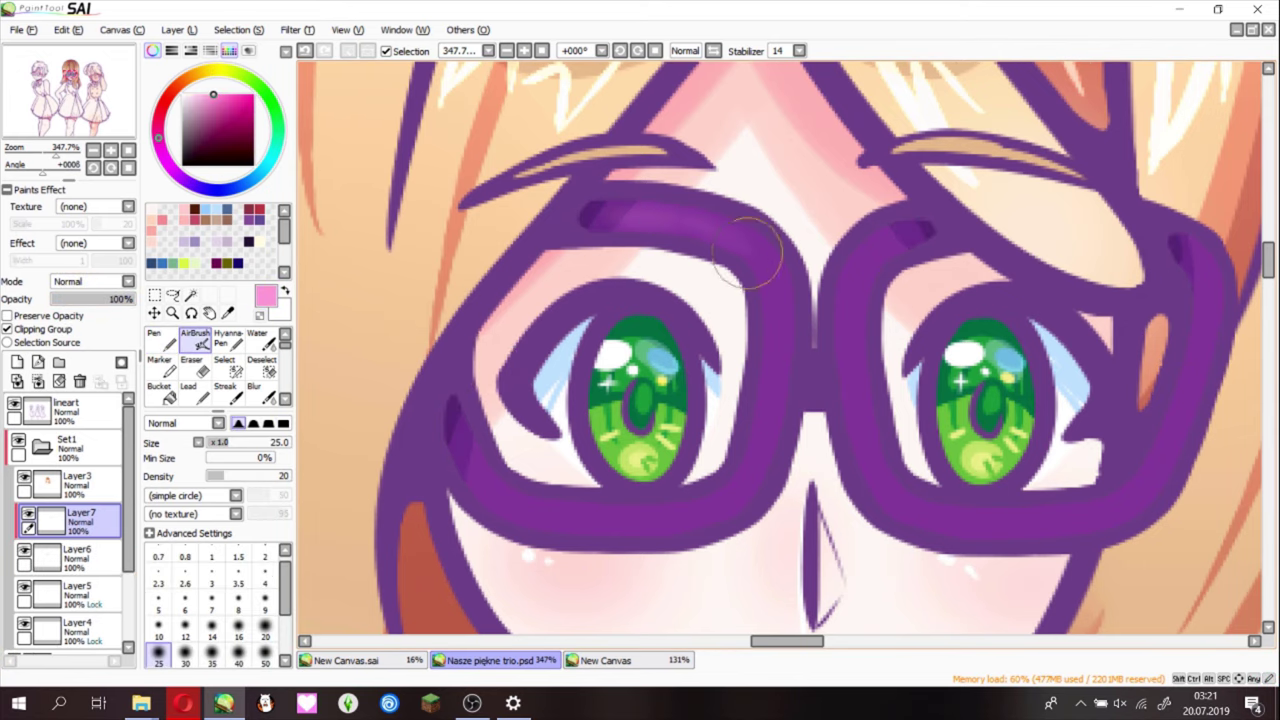
drag(885, 287, 890, 480)
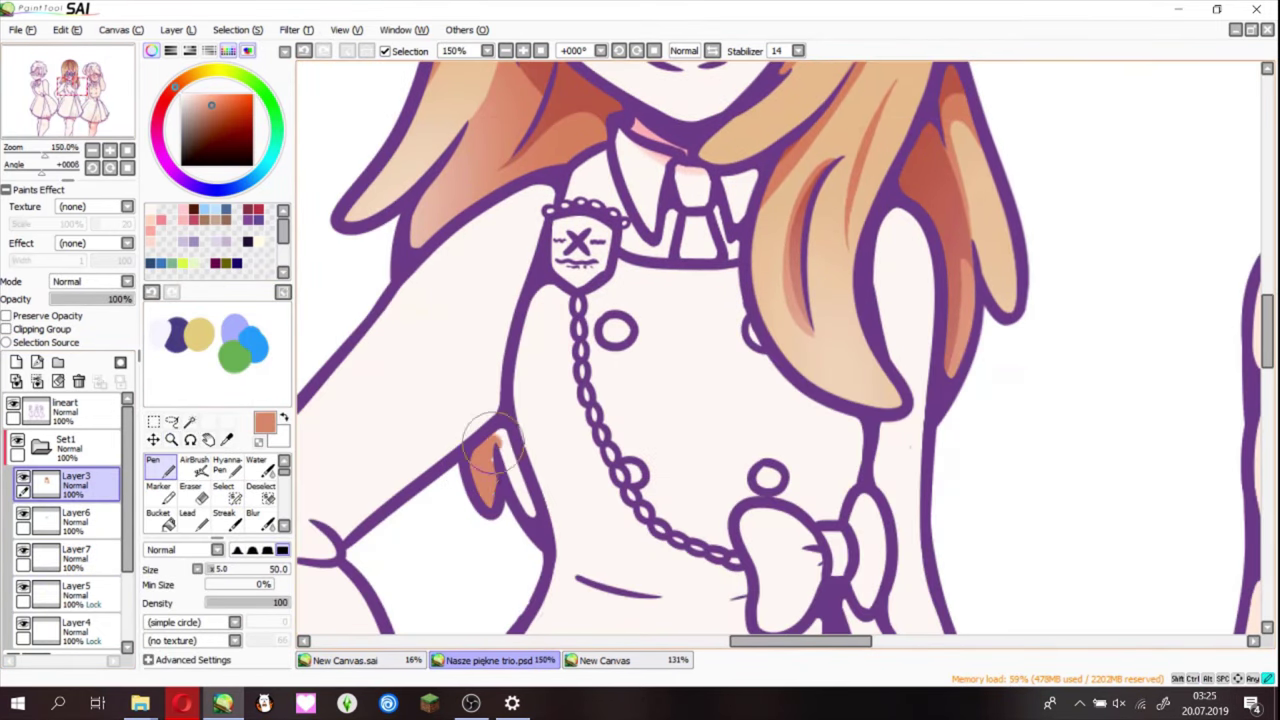
- Select the hair strands showing between the bent arm and the torso and color them reddish orange
key(s)
drag(460, 474, 500, 437)
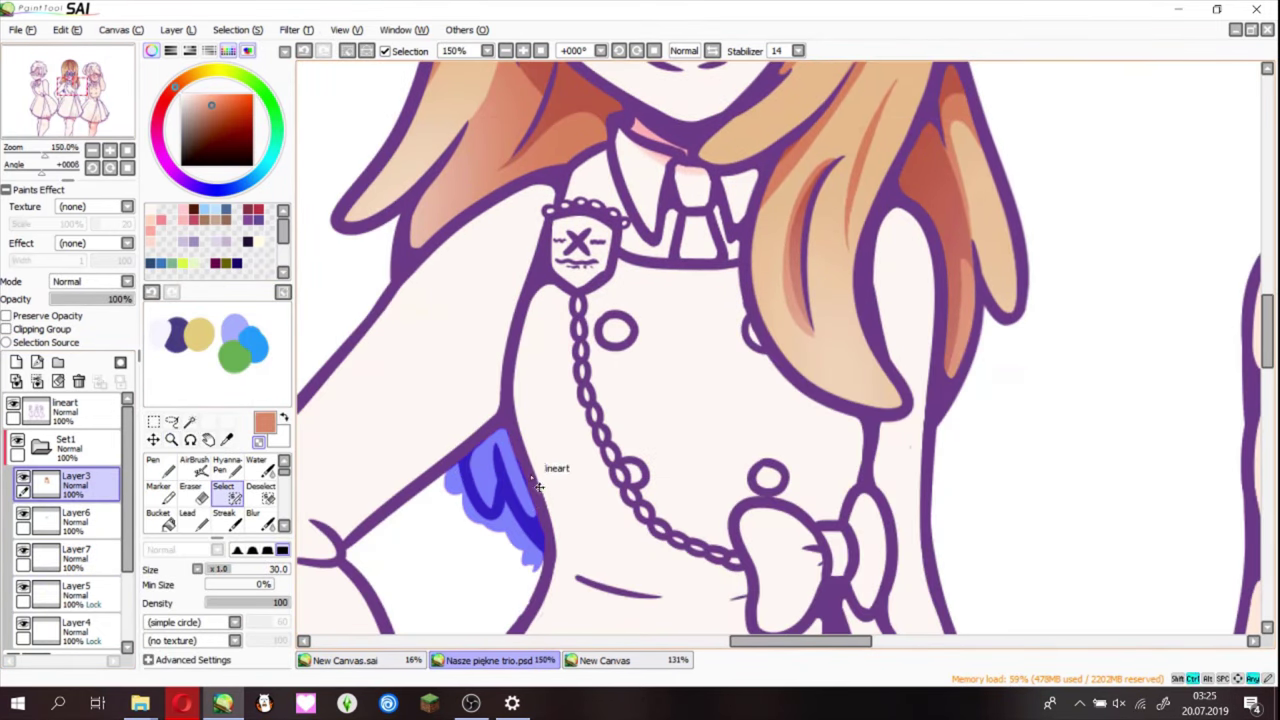
key(n)
alt+click(483, 468)
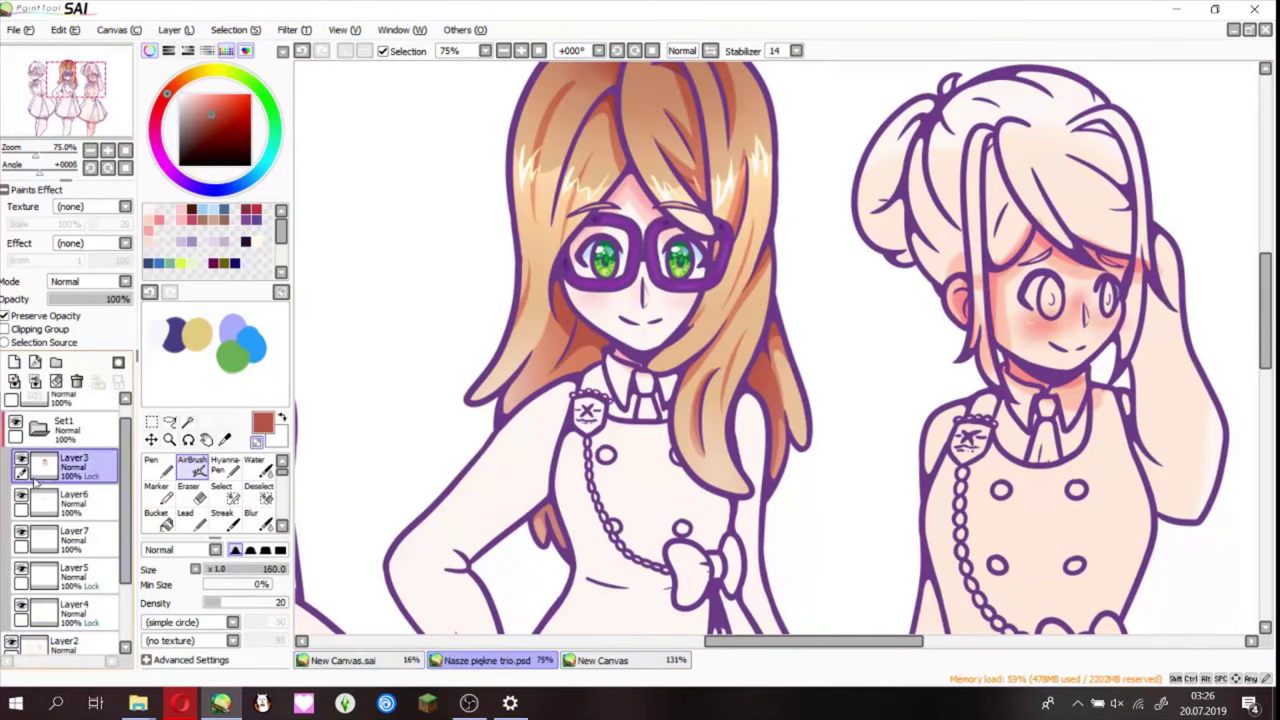
- On Layer7, mask the bent arm's sleeve from shoulder to wrist with the Select brush
click(70, 538)
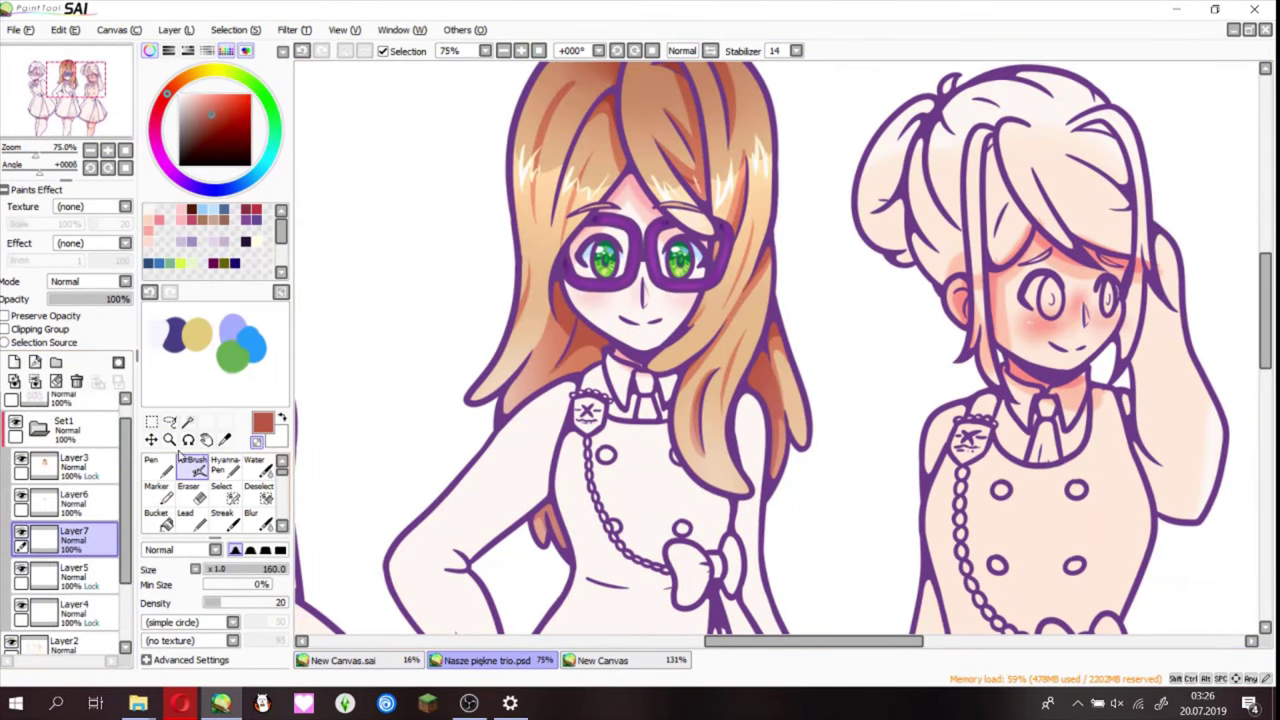
mouse_move(340, 222)
mouse_down()
mouse_move(350, 368)
mouse_move(445, 565)
mouse_move(548, 395)
mouse_move(607, 180)
mouse_up()
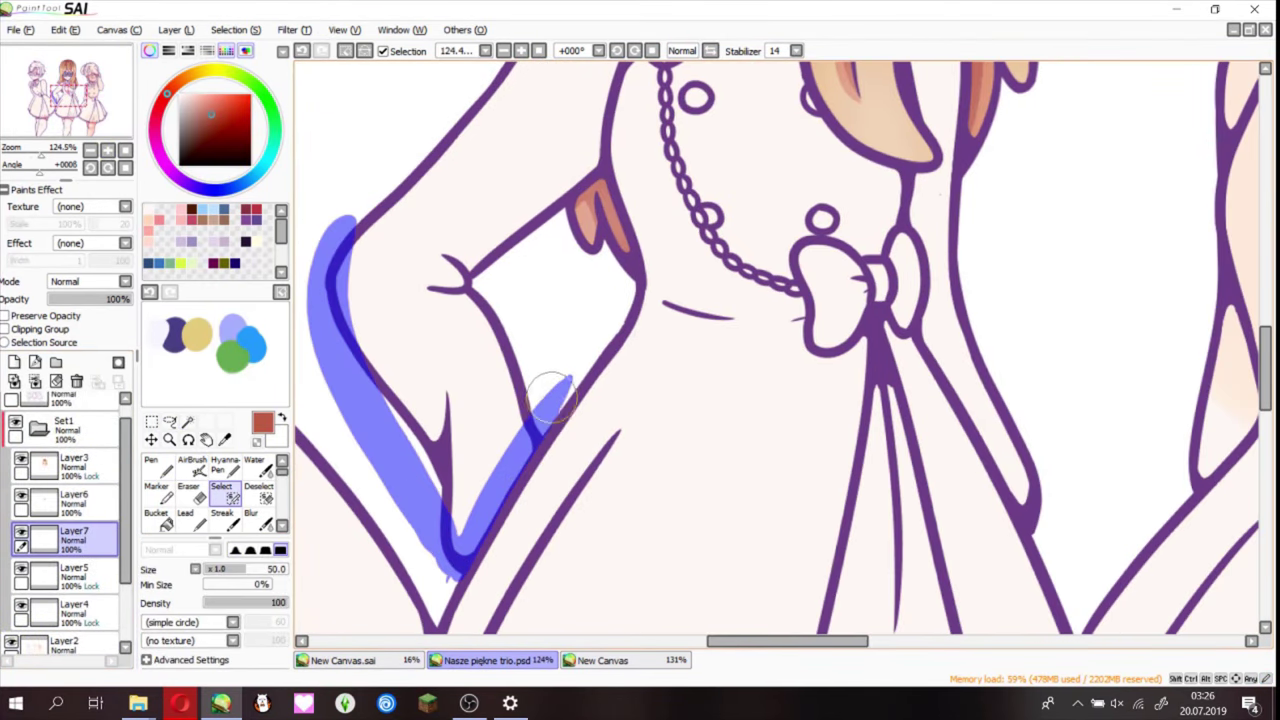
drag(607, 180, 568, 298)
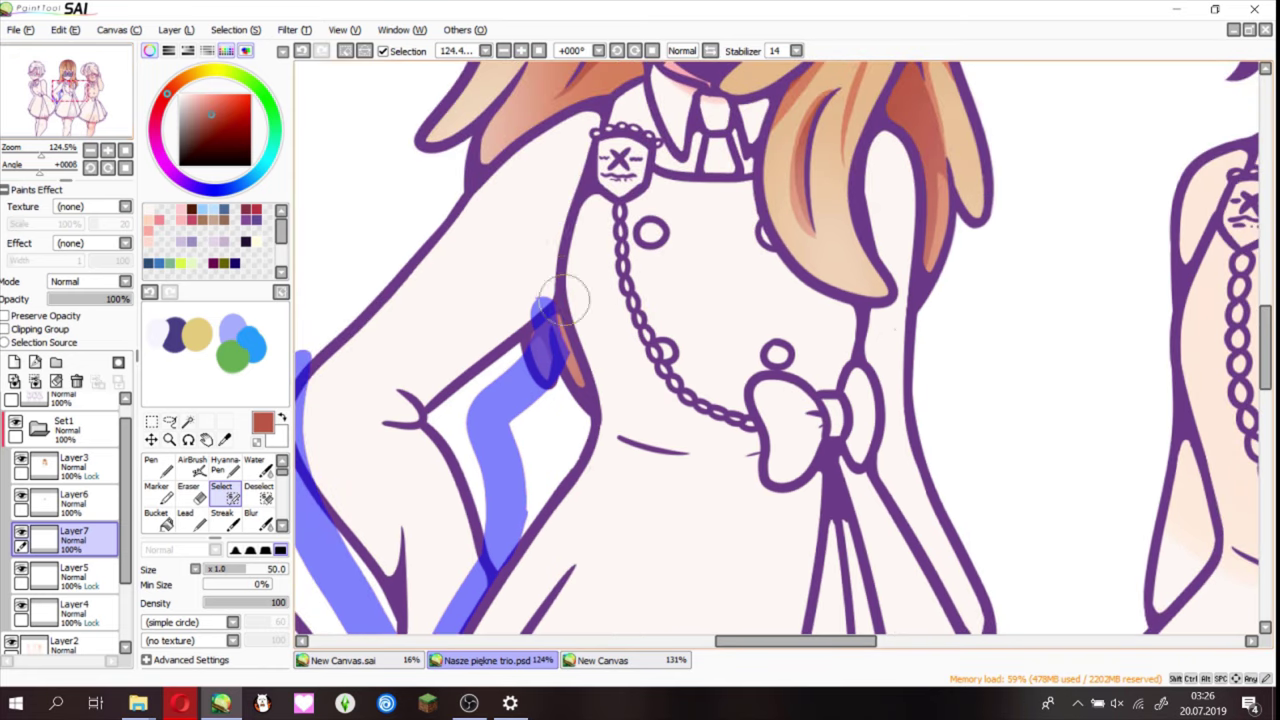
drag(615, 100, 615, 165)
drag(600, 170, 555, 300)
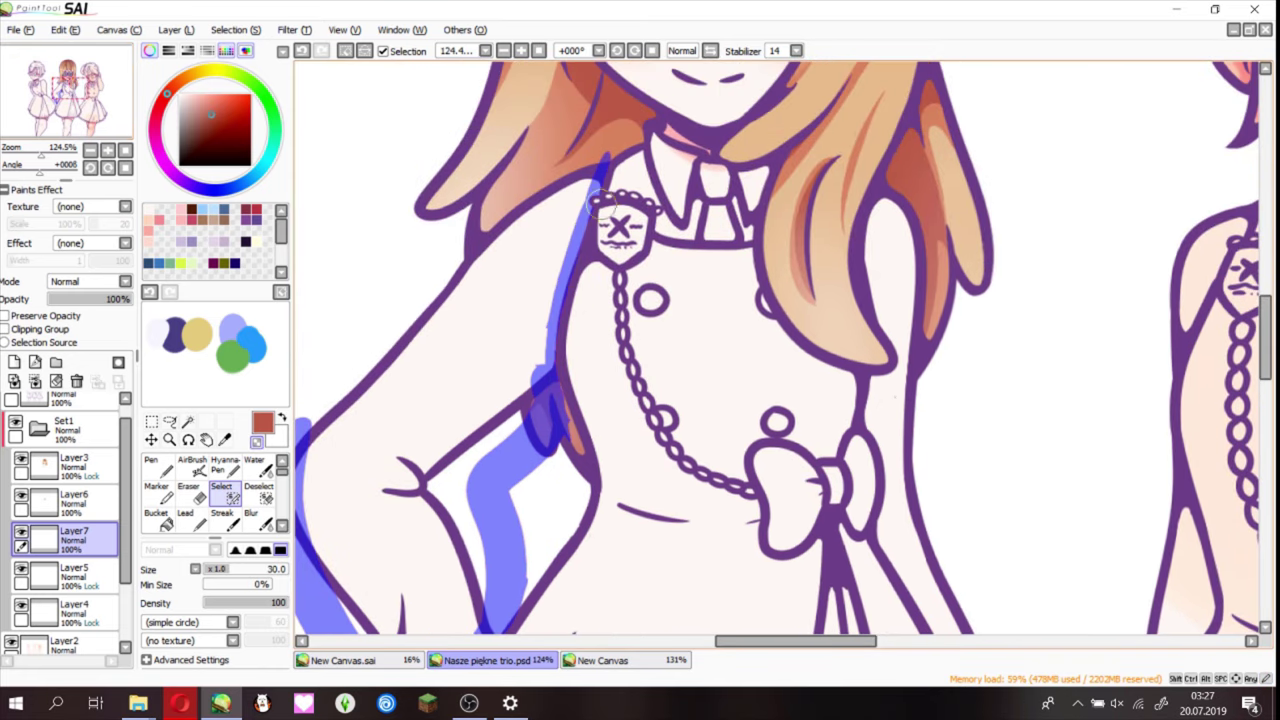
mouse_move(601, 202)
mouse_down()
mouse_move(590, 258)
mouse_move(618, 243)
mouse_move(380, 500)
mouse_up()
click(70, 108)
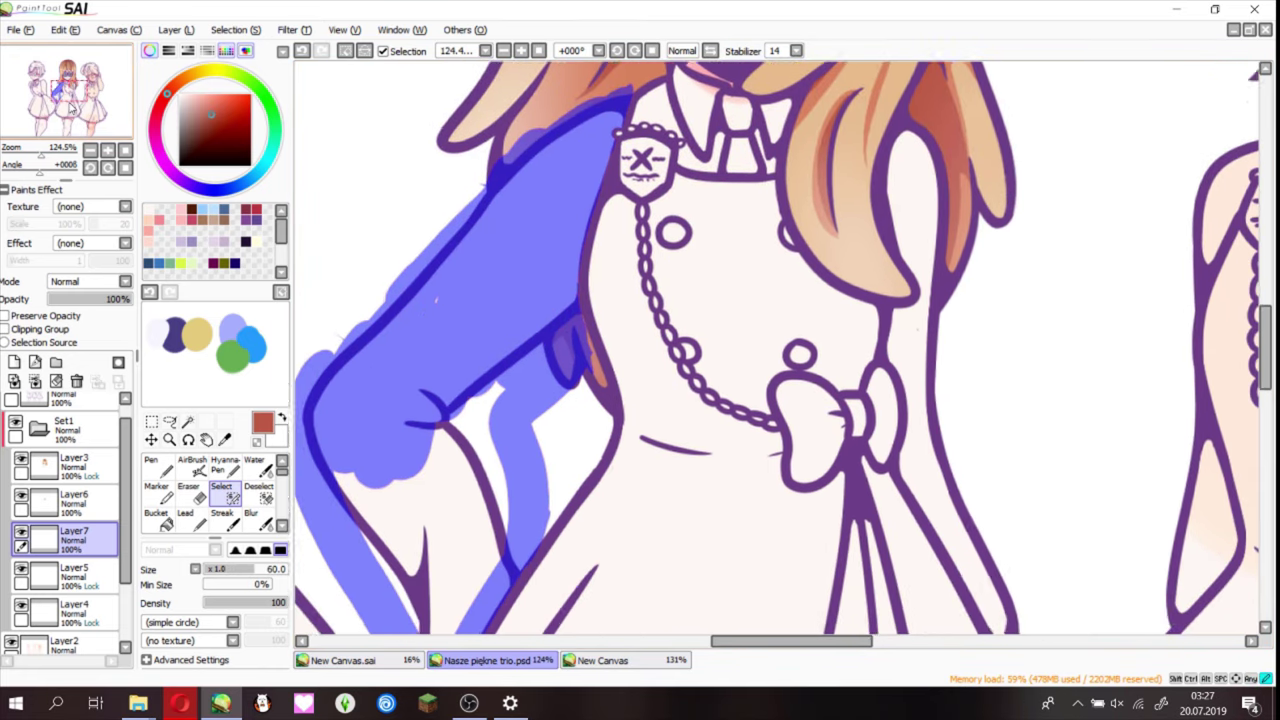
click(68, 100)
- Retouch the shoulder line art in purple and add the shirt collar beside the badge to the sleeve selection
key(n)
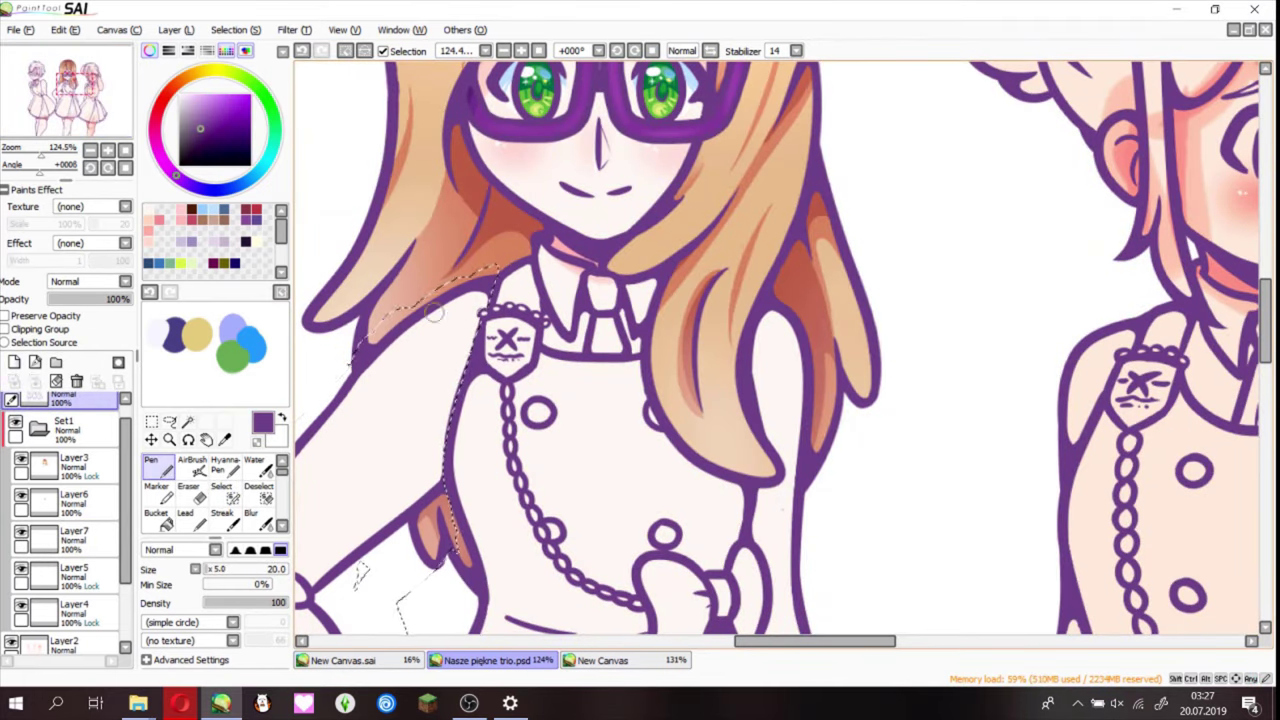
scroll(436, 314, up, 2)
key(m)
drag(462, 128, 470, 145)
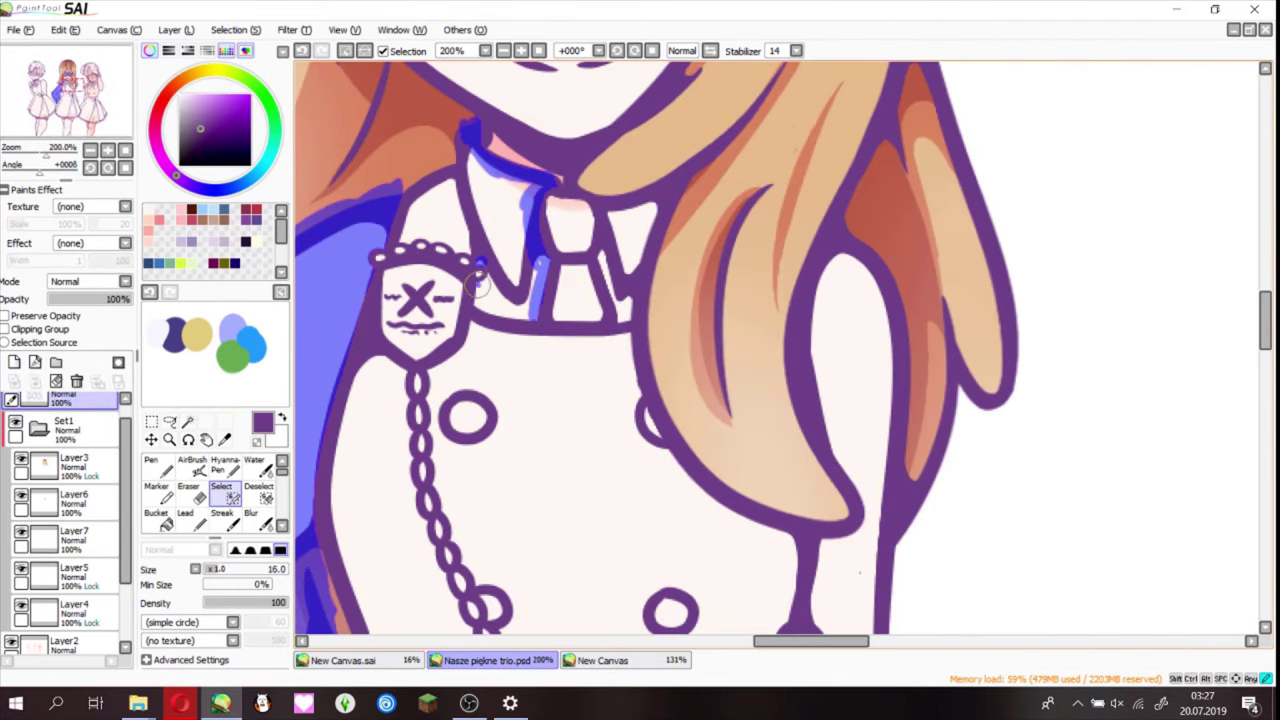
drag(480, 243, 501, 228)
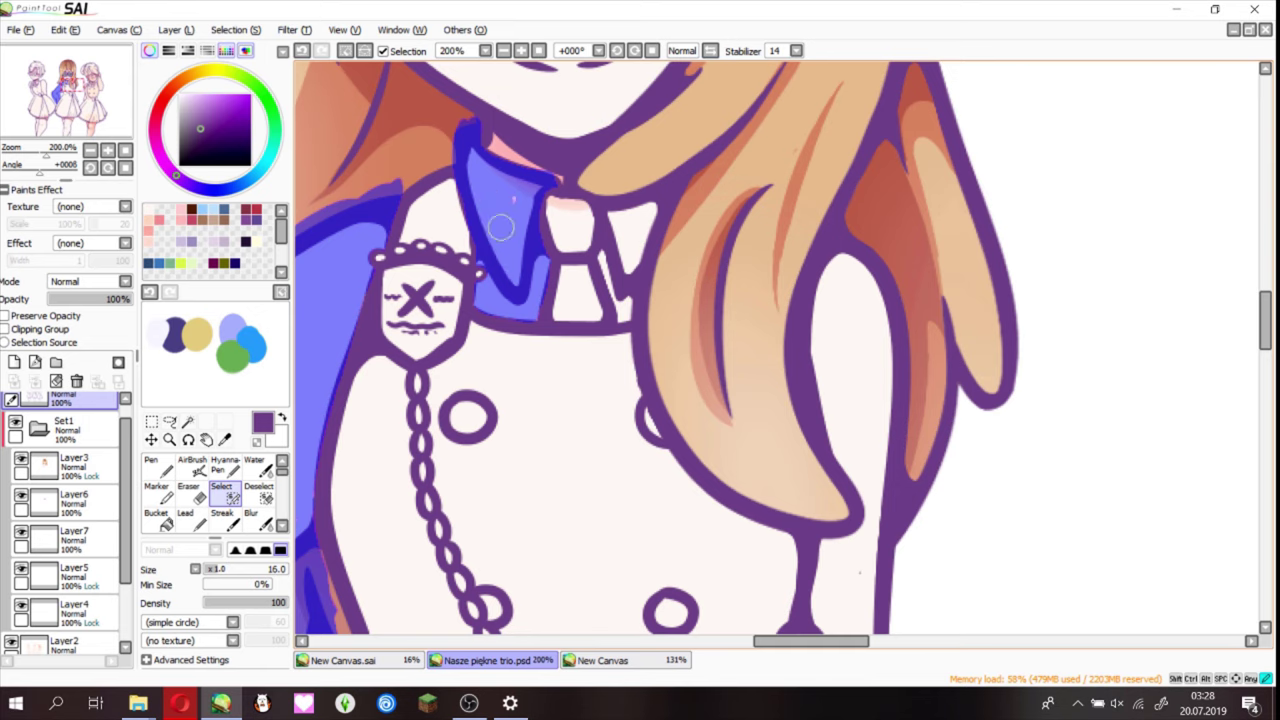
scroll(620, 310, down, 1)
- Add the straight arm's sleeve to the selection and fill the sleeves and collar with pale lavender
drag(612, 120, 615, 300)
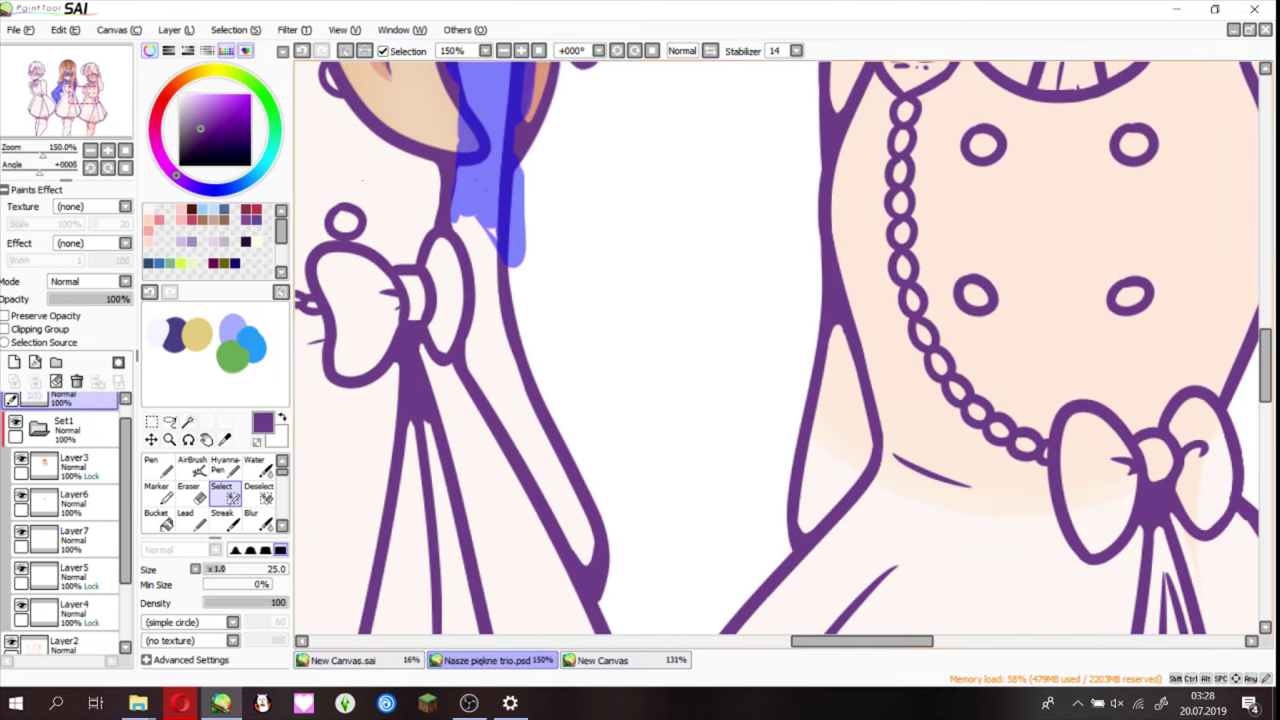
scroll(490, 400, down, 1)
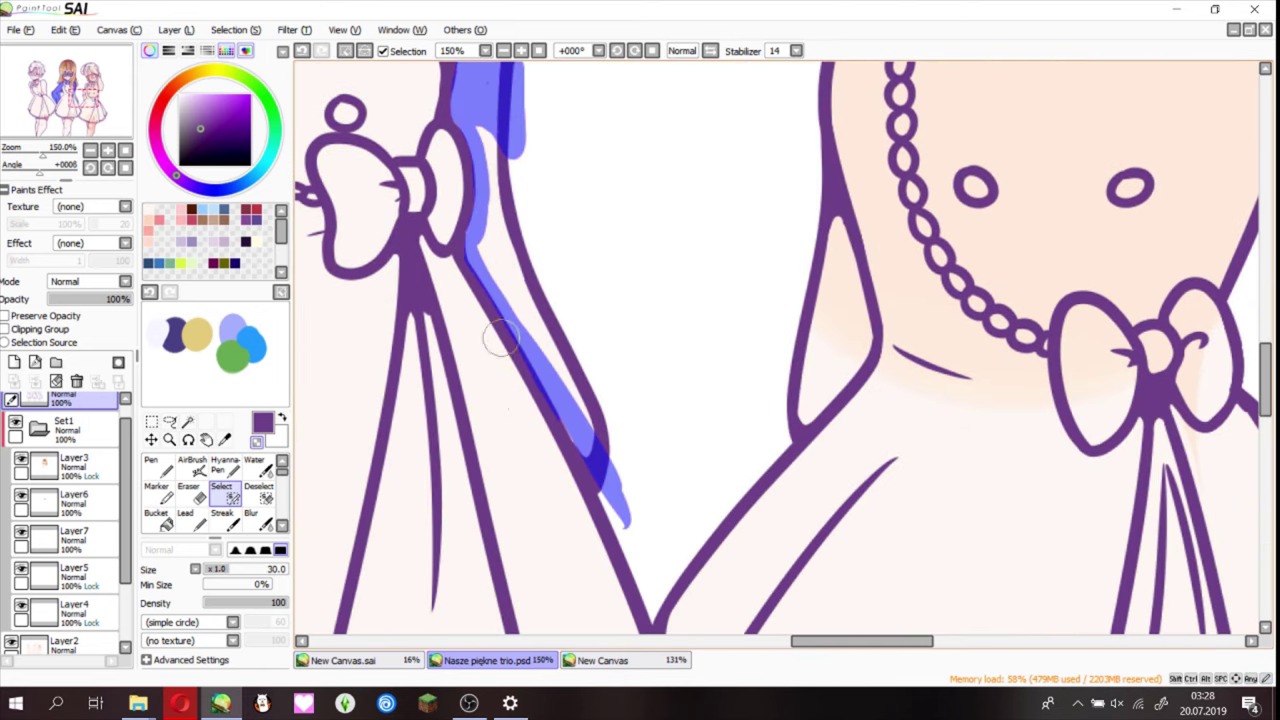
drag(535, 295, 615, 530)
drag(480, 130, 620, 480)
scroll(463, 350, down, 1)
key(n)
- Shade the elbows and lower sleeves in lavender on a new clipped layer, darker toward the wrists
click(14, 362)
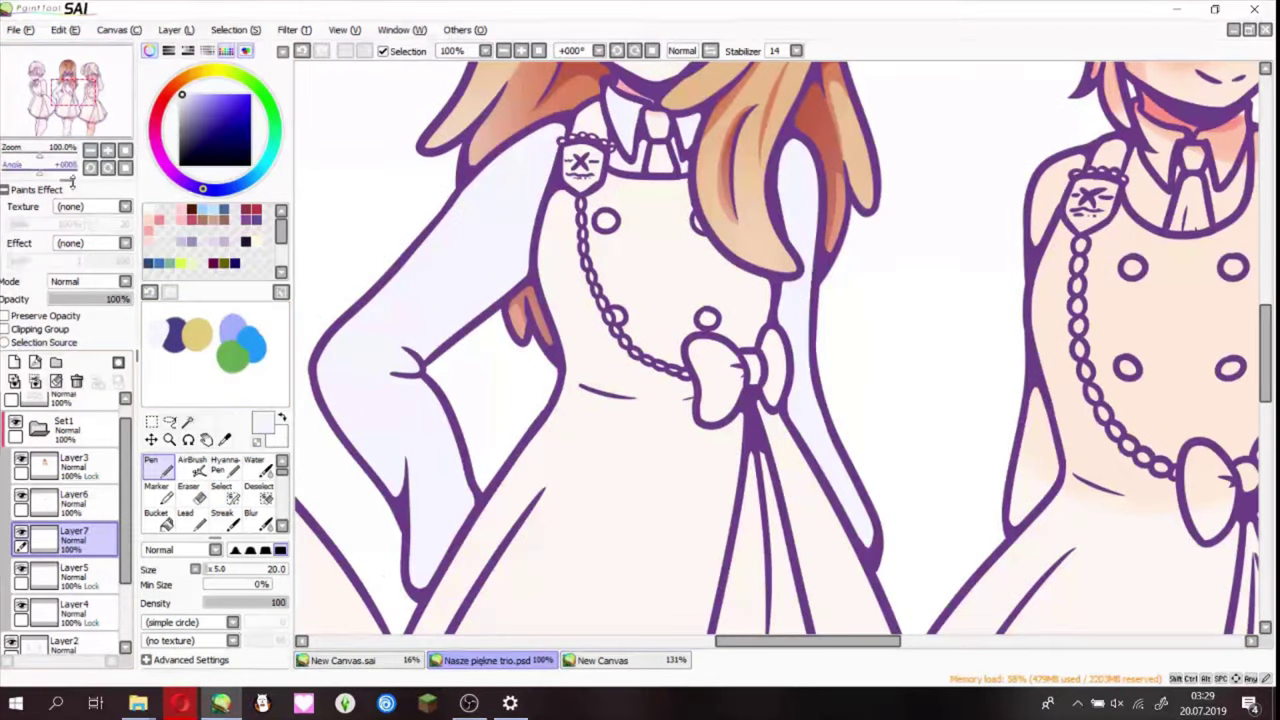
click(5, 329)
click(191, 241)
mouse_move(370, 264)
mouse_down()
mouse_move(851, 363)
mouse_move(830, 540)
mouse_up()
drag(390, 400, 460, 580)
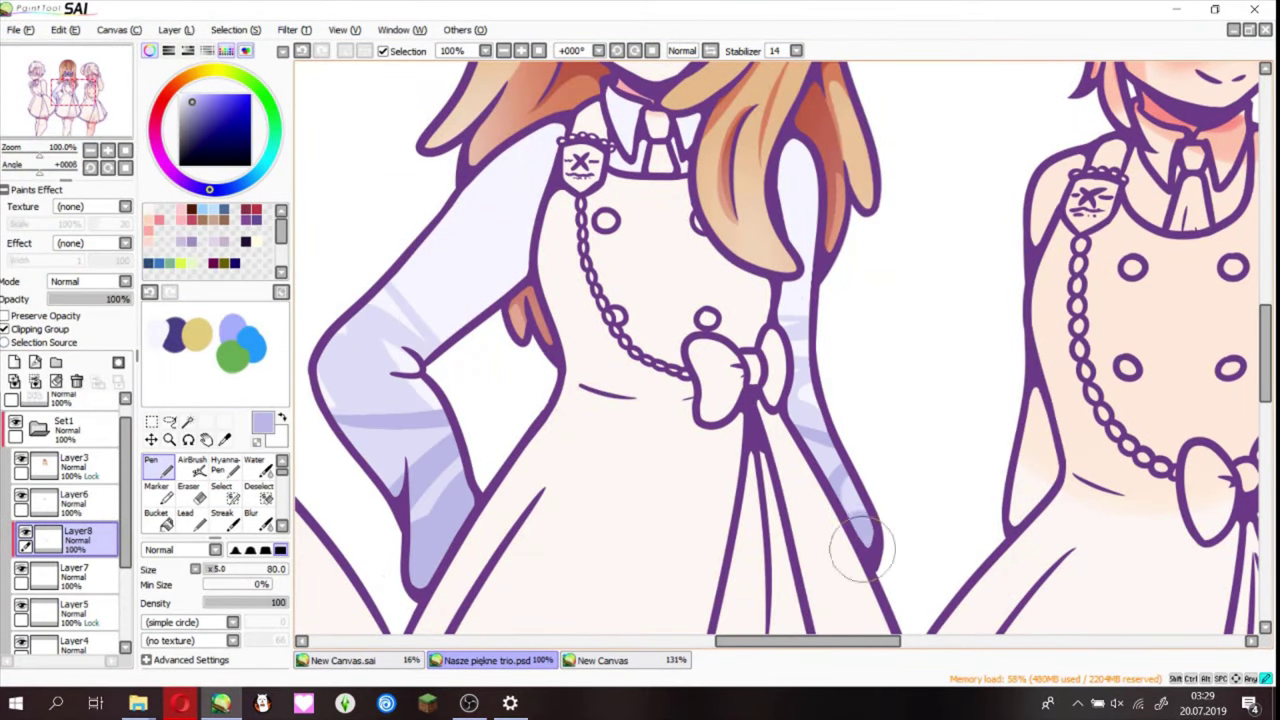
drag(857, 543, 829, 514)
drag(360, 300, 457, 443)
- Add a clipped Multiply layer above the blended sleeve shading and another clipped Normal layer beneath it
click(14, 362)
scroll(660, 185, up, 1)
click(90, 281)
click(70, 310)
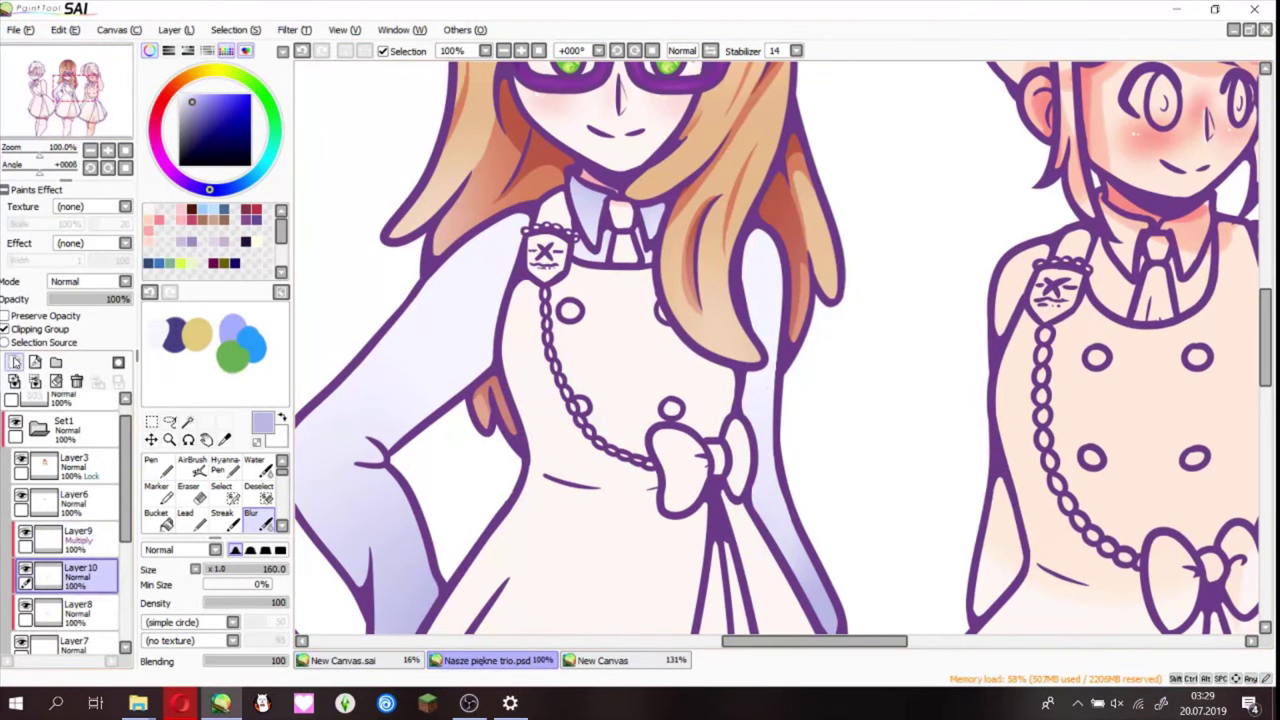
click(14, 362)
- Paint darker lavender fold shadows near the wrist and elbow of the bent sleeve
alt+click(625, 228)
scroll(493, 420, down, 3)
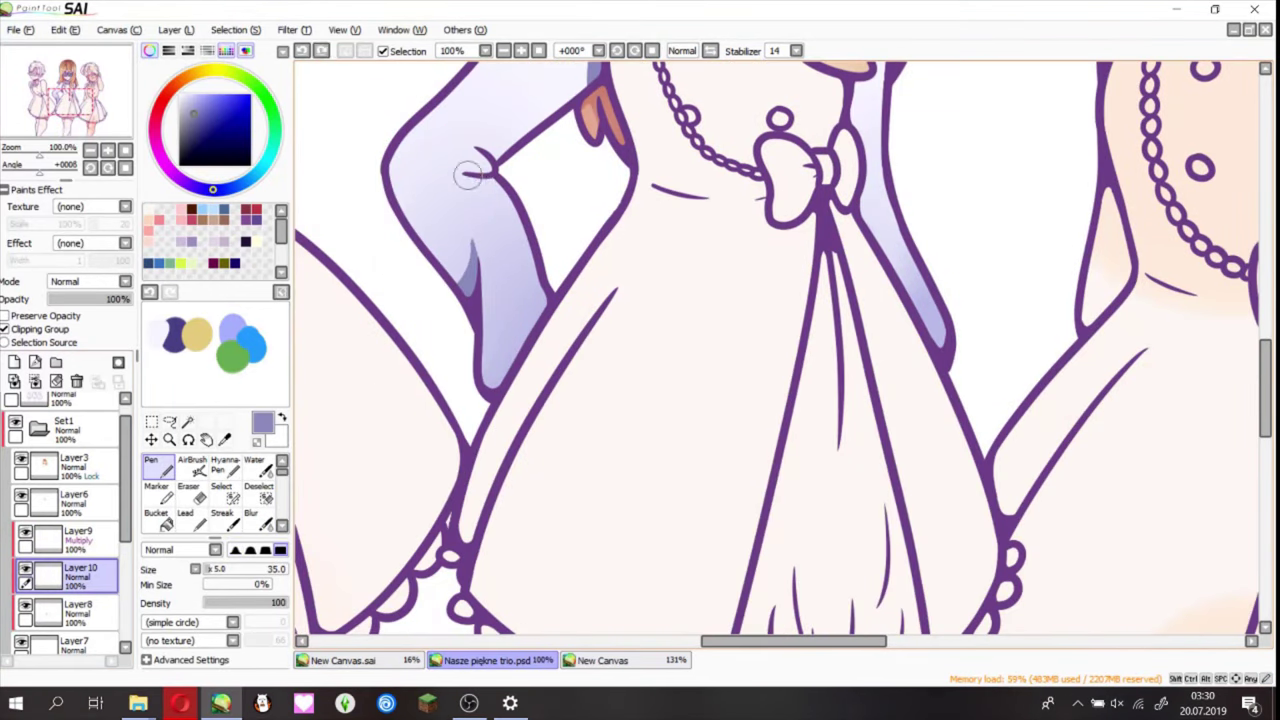
scroll(463, 171, up, 1)
- Select the upper part of the straight sleeve beside the long hair and fill it with pale lavender on Layer7
ctrl+click(555, 228)
key(s)
mouse_move(555, 228)
mouse_down()
mouse_move(545, 116)
mouse_move(523, 88)
mouse_move(565, 140)
mouse_up()
key(n)
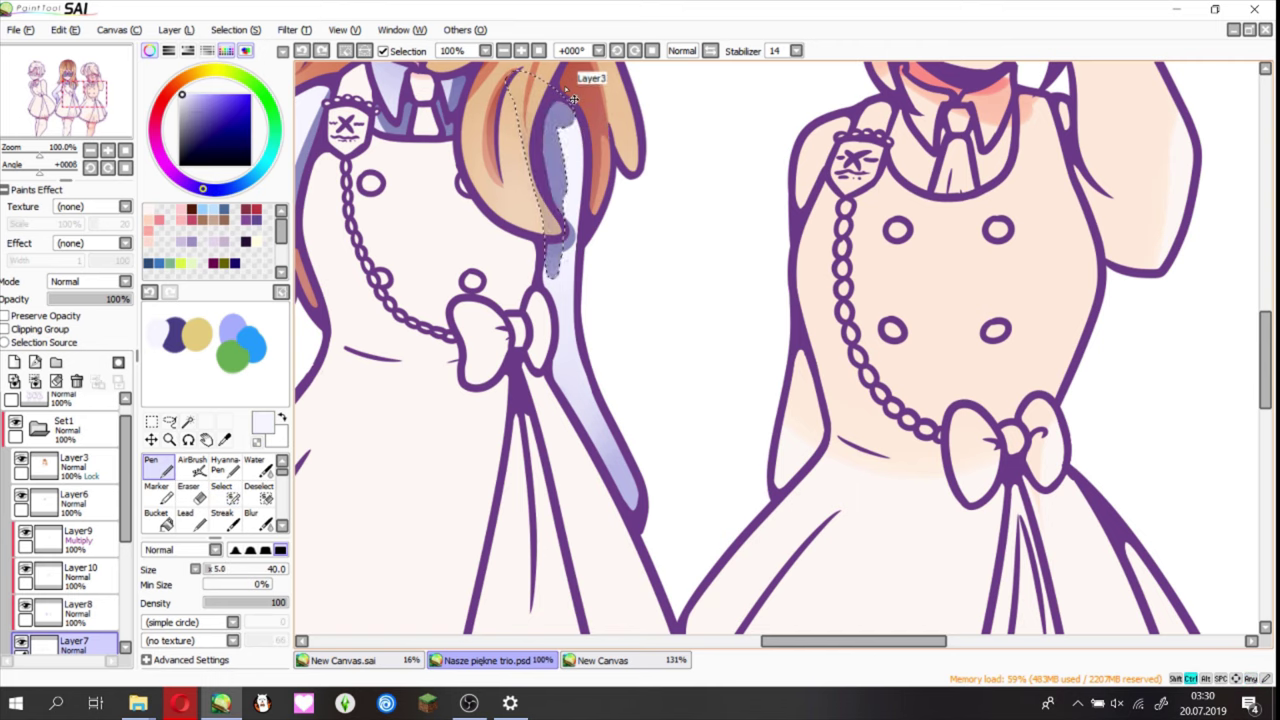
ctrl+click(533, 170)
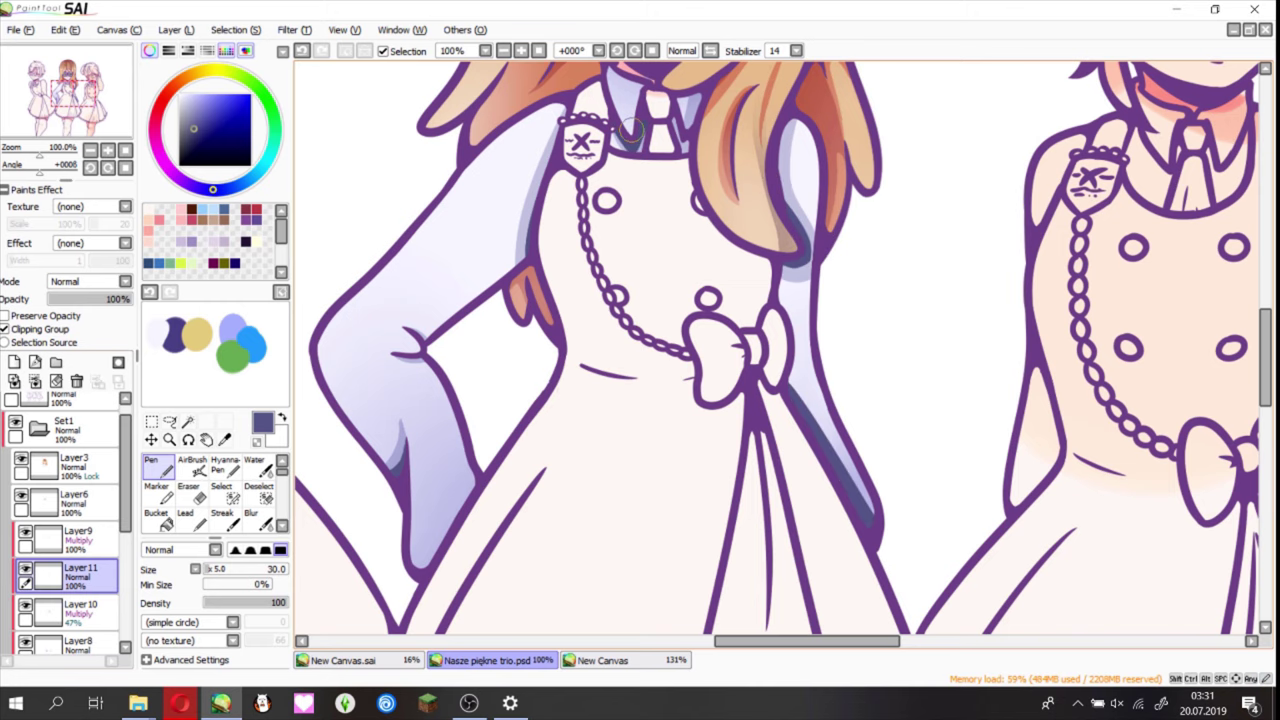
- Select the scalloped lace trim along the skirt hem up to the front pleat
scroll(682, 163, down, 2)
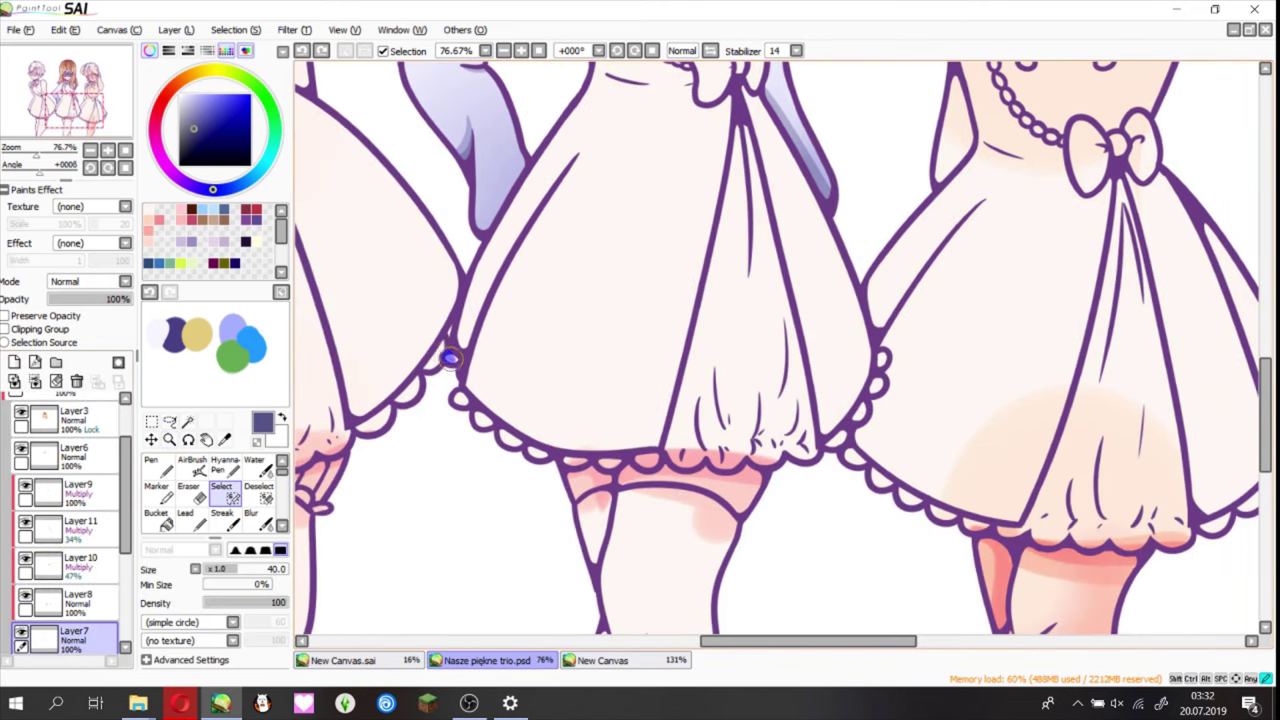
scroll(650, 340, up, 3)
drag(655, 340, 680, 425)
scroll(680, 425, down, 2)
mouse_move(435, 86)
mouse_down()
mouse_move(471, 186)
mouse_move(543, 228)
mouse_move(595, 448)
mouse_up()
scroll(683, 447, down, 1)
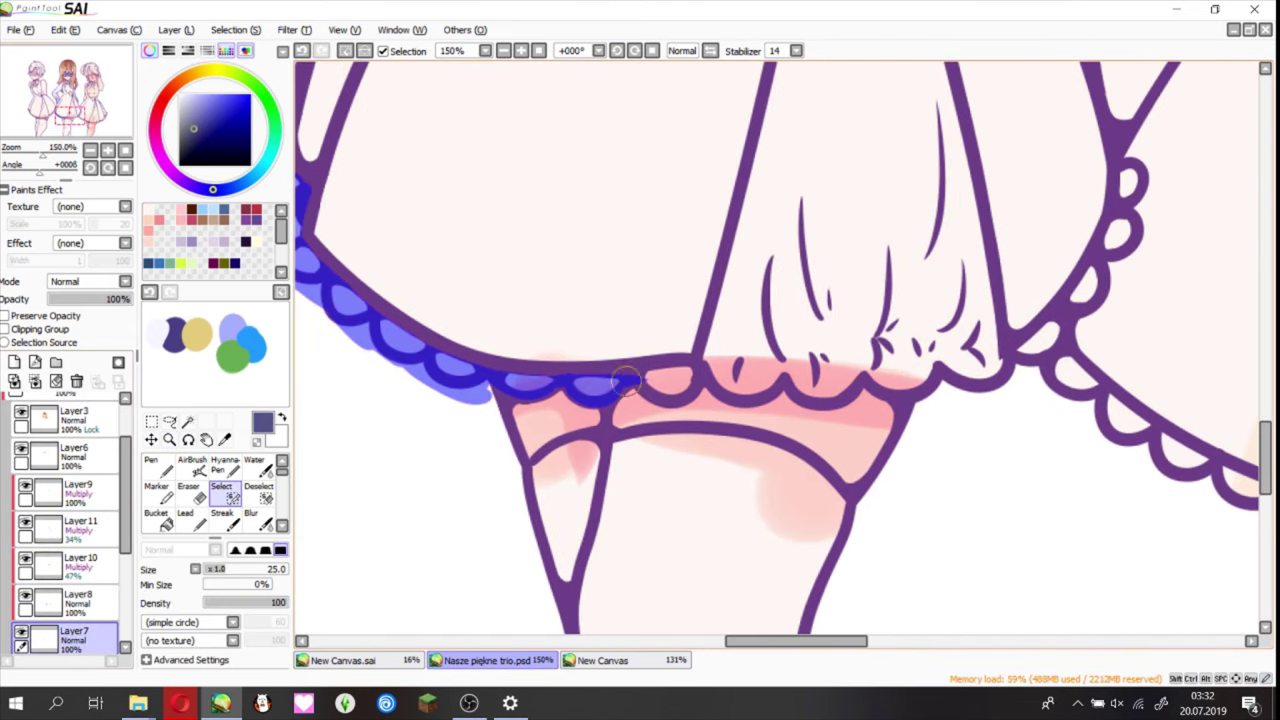
- Extend the selection to the front pleat and remaining lace trim, fill everything with pale lavender, and deselect
scroll(683, 447, up, 5)
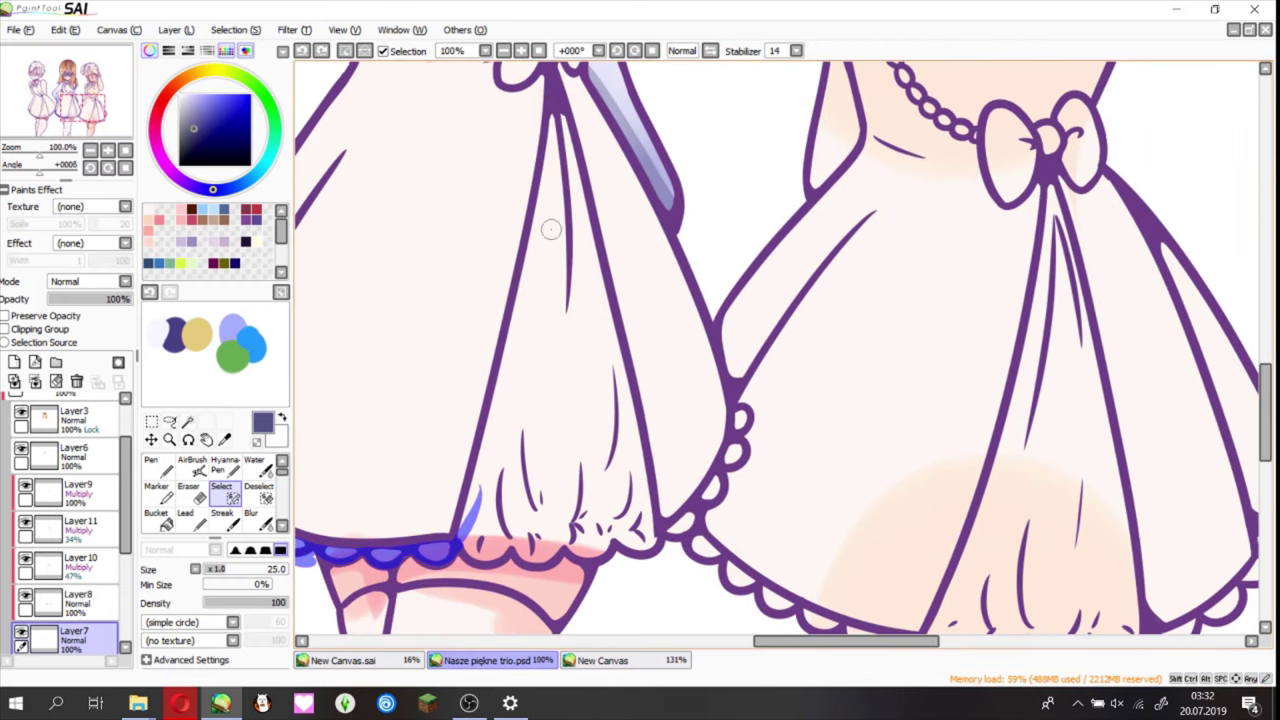
mouse_move(463, 540)
mouse_down()
mouse_move(638, 482)
mouse_move(655, 545)
mouse_up()
scroll(628, 470, up, 1)
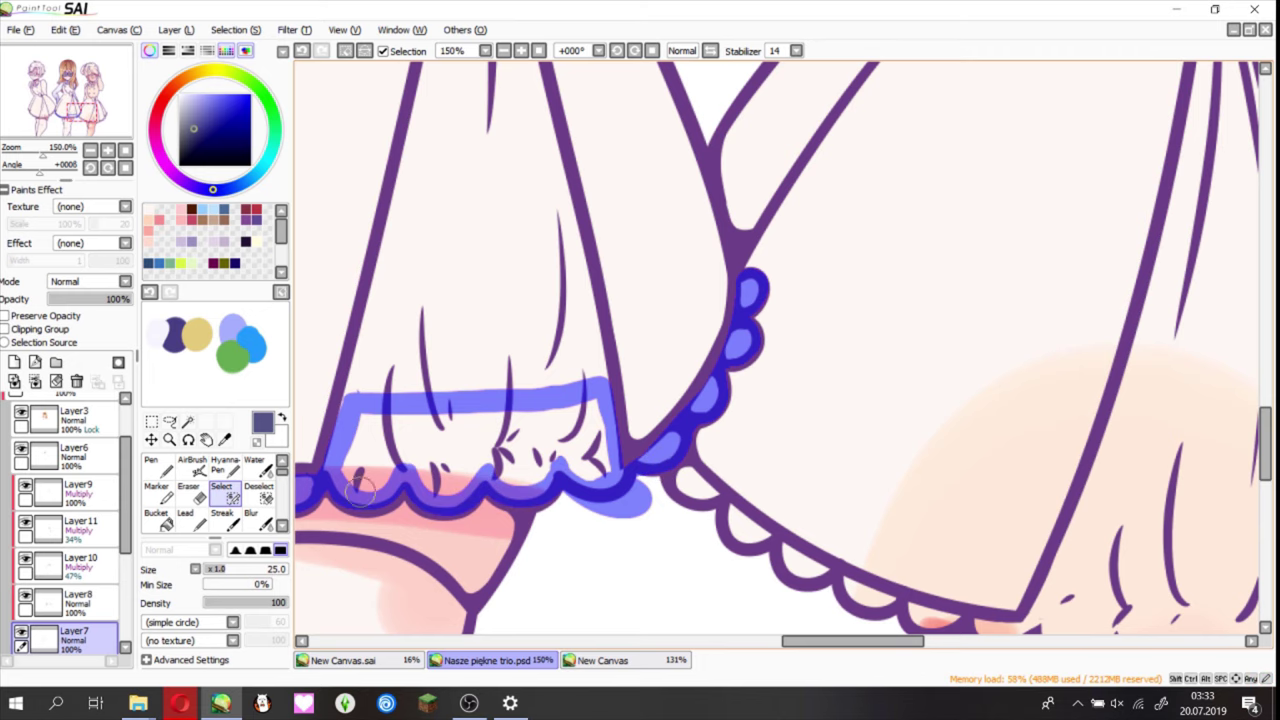
mouse_move(362, 488)
mouse_down()
mouse_move(600, 420)
mouse_move(580, 450)
mouse_up()
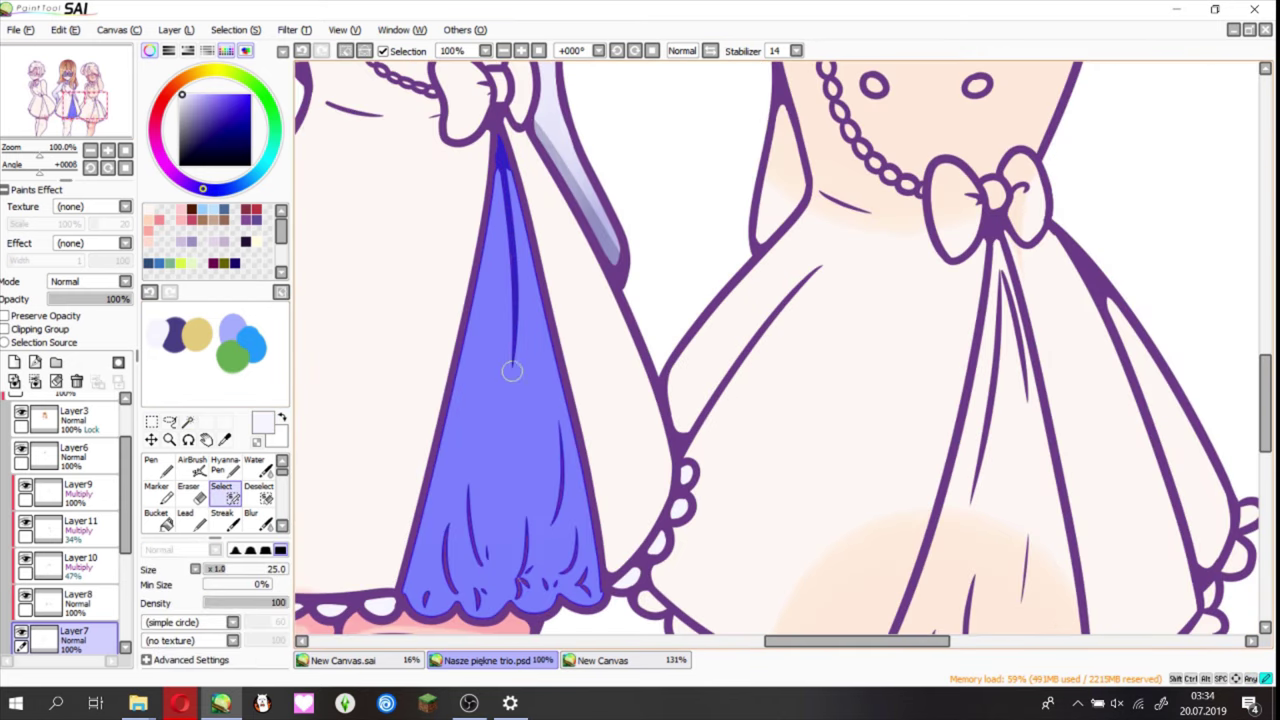
key(ctrl+d)
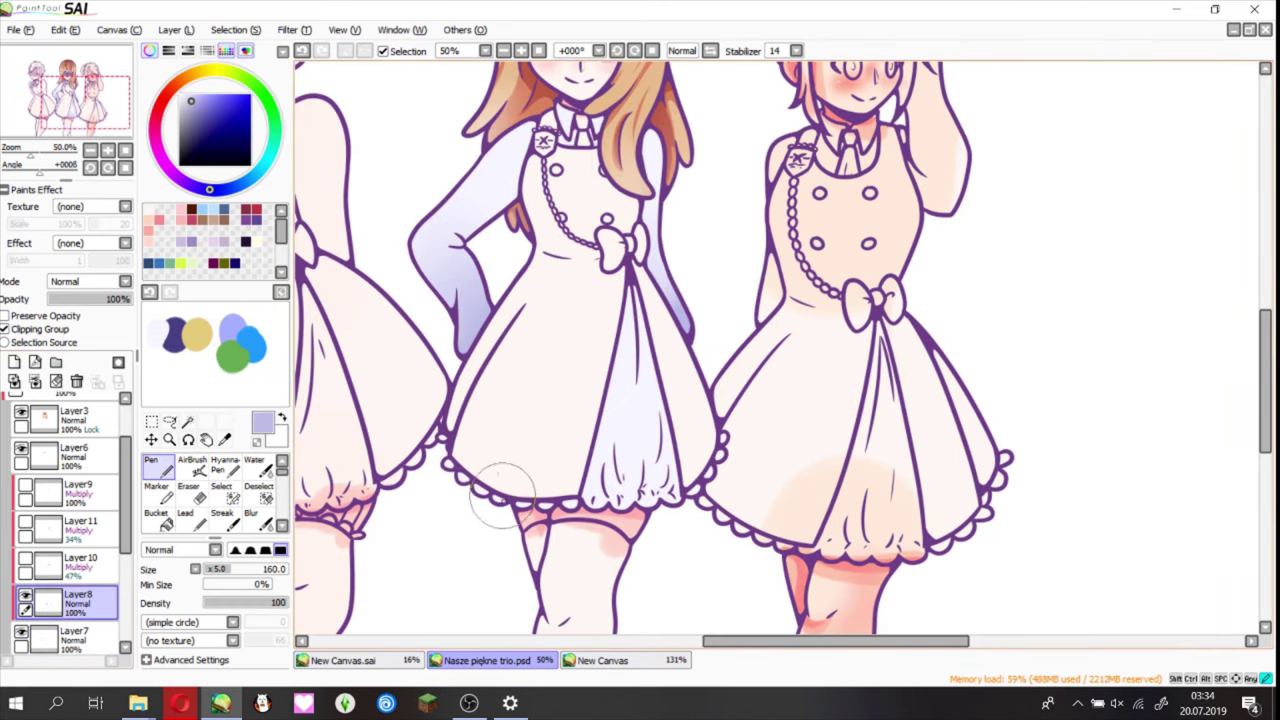
- Shade the front pleat and lace trim in lavender and paint darker fold shadows on the Multiply layer Layer10
drag(590, 500, 660, 430)
mouse_move(580, 410)
mouse_down()
mouse_move(670, 490)
mouse_move(680, 480)
mouse_up()
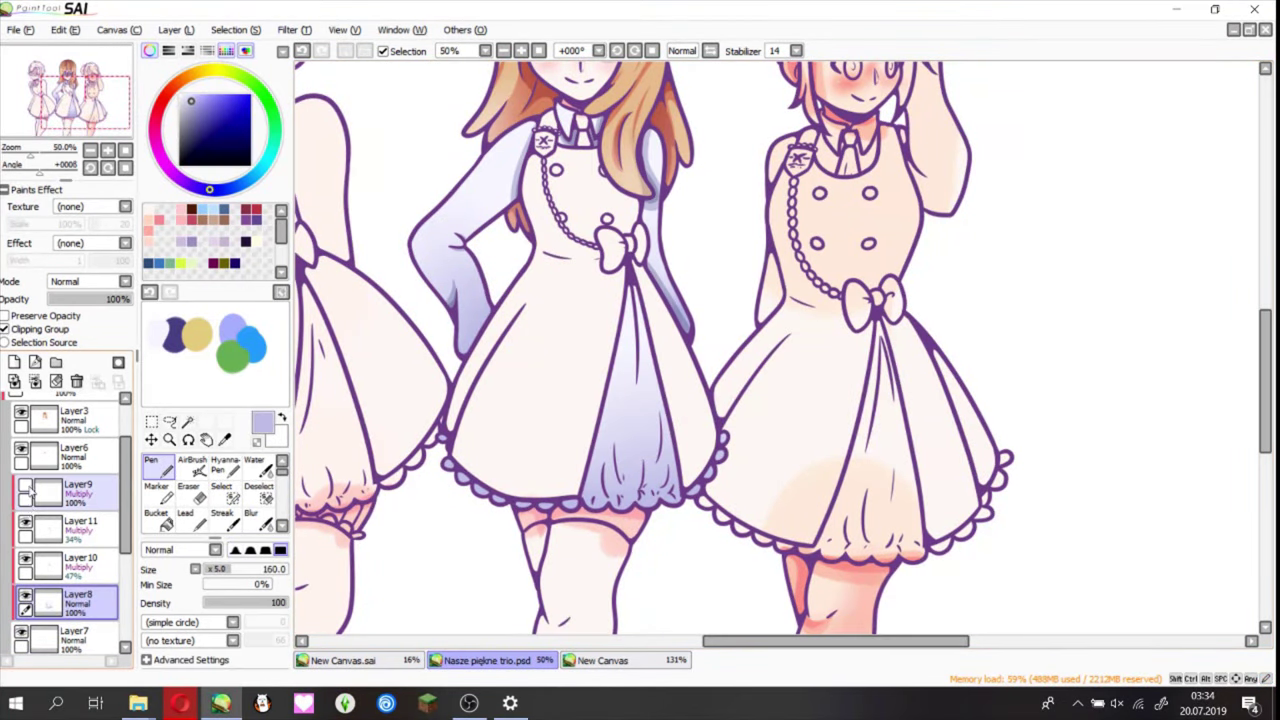
click(70, 566)
drag(520, 180, 540, 420)
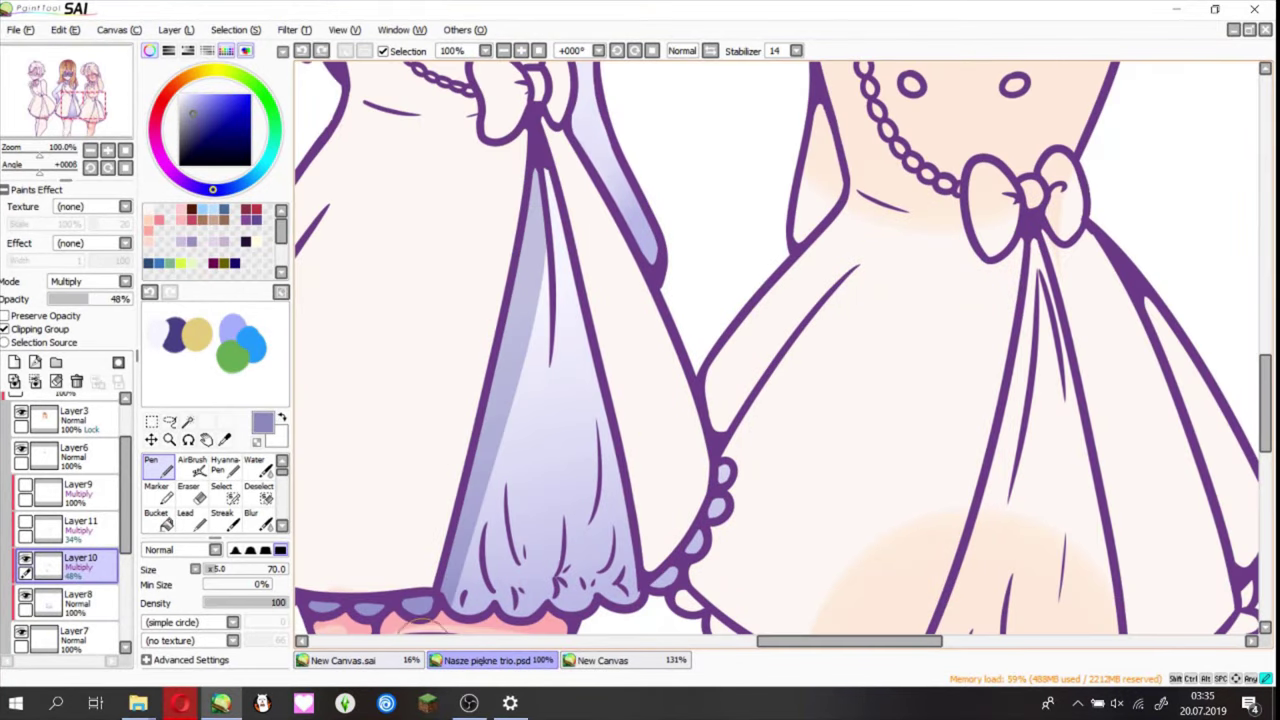
mouse_move(530, 250)
mouse_down()
mouse_move(567, 318)
mouse_move(646, 622)
mouse_up()
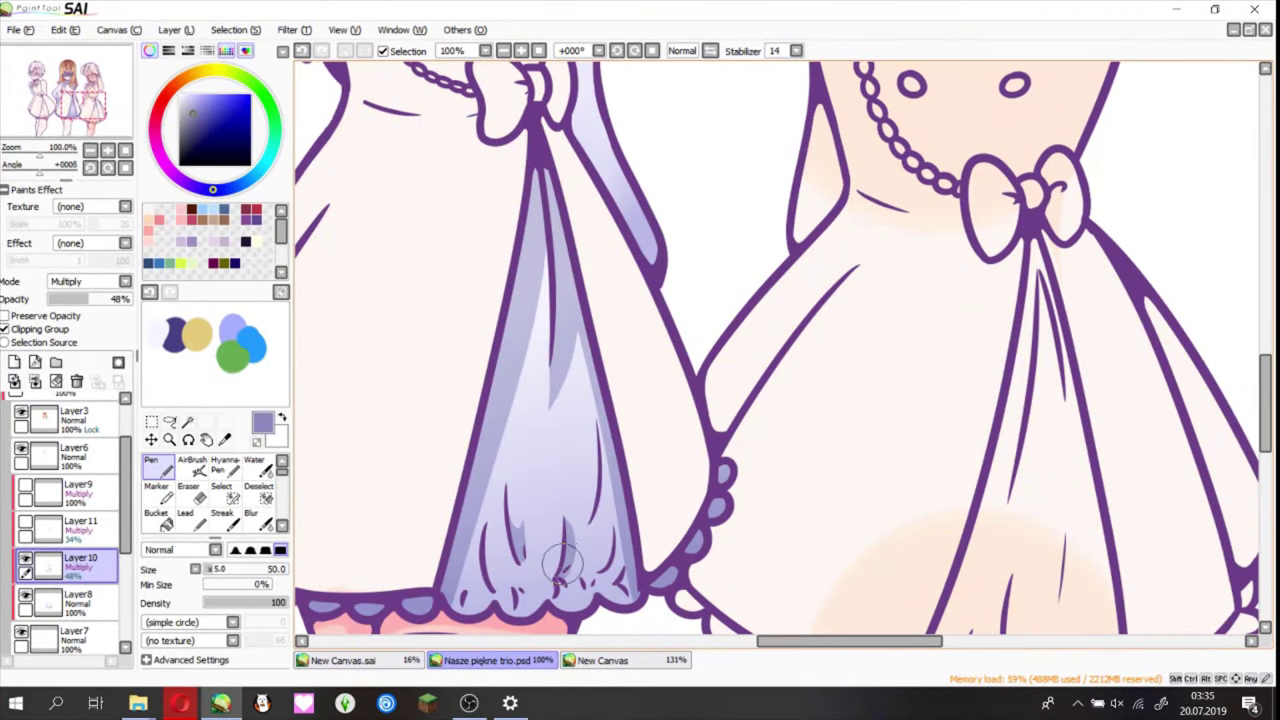
drag(625, 577, 675, 437)
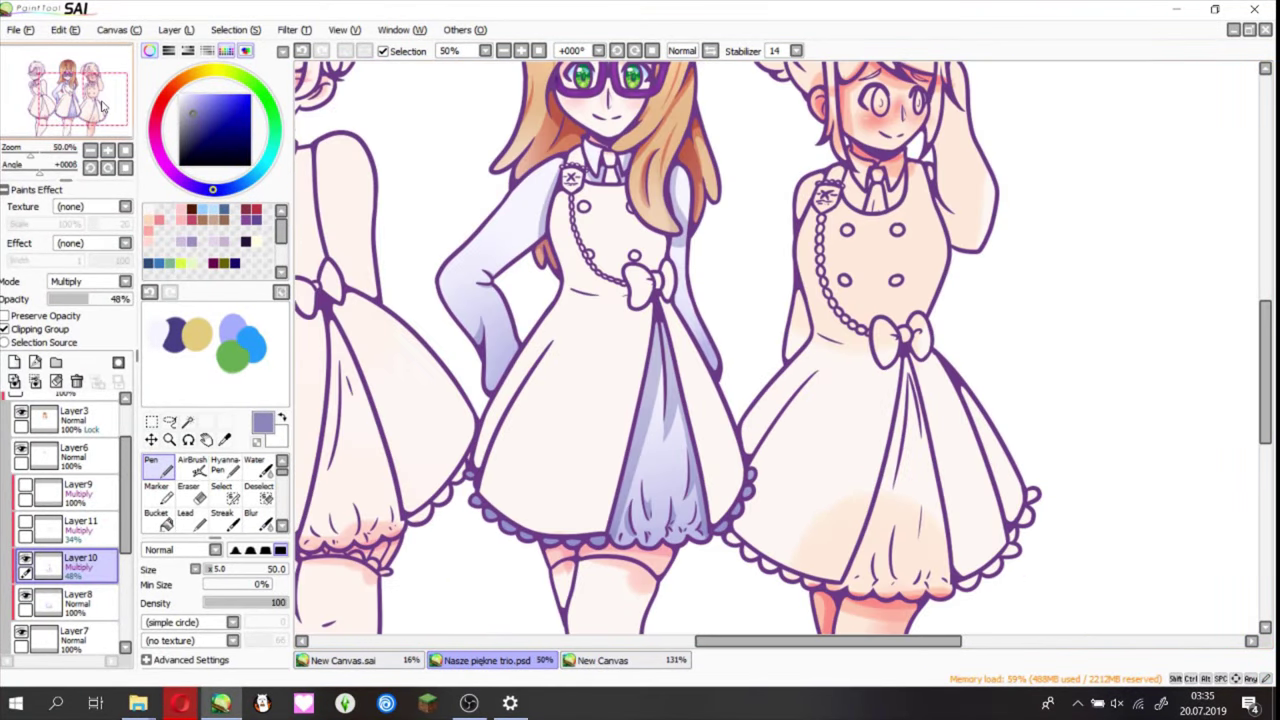
- Deepen the shadows on the lace scallops and pleat folds with dark blue-purple on the 35% Multiply layer
drag(82, 308, 80, 308)
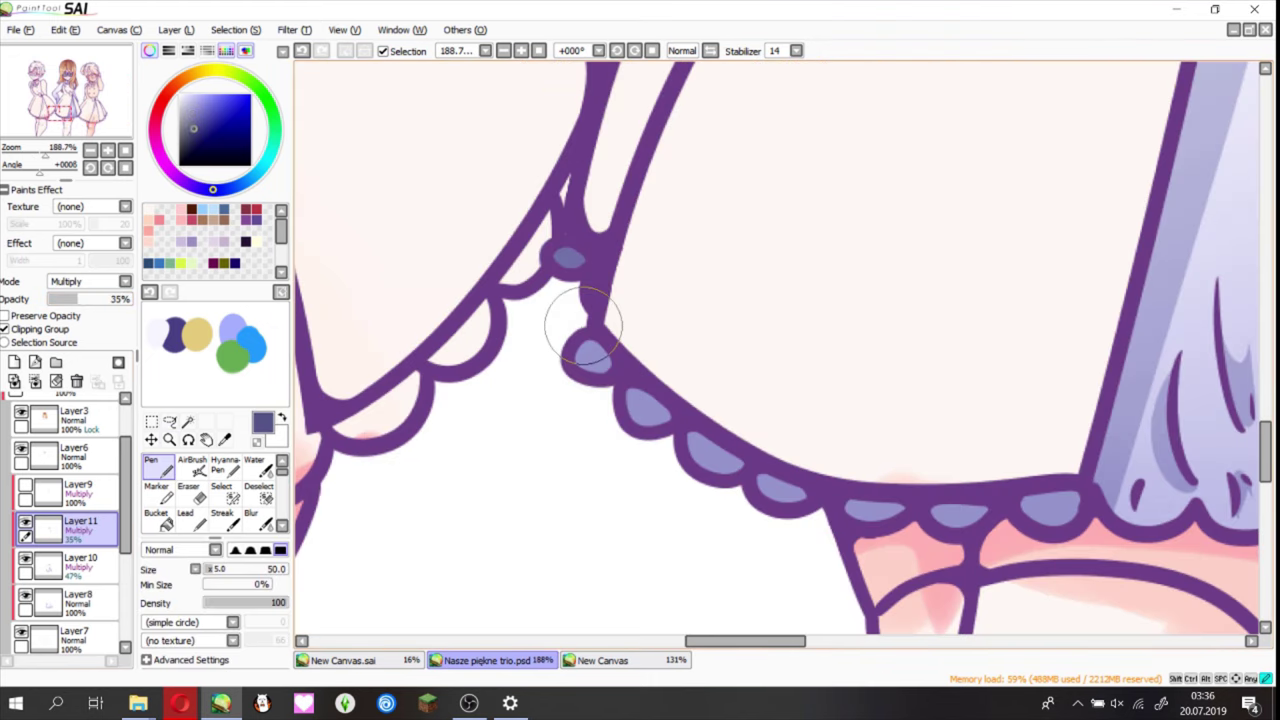
mouse_move(586, 329)
mouse_down()
mouse_move(1043, 509)
mouse_move(575, 585)
mouse_up()
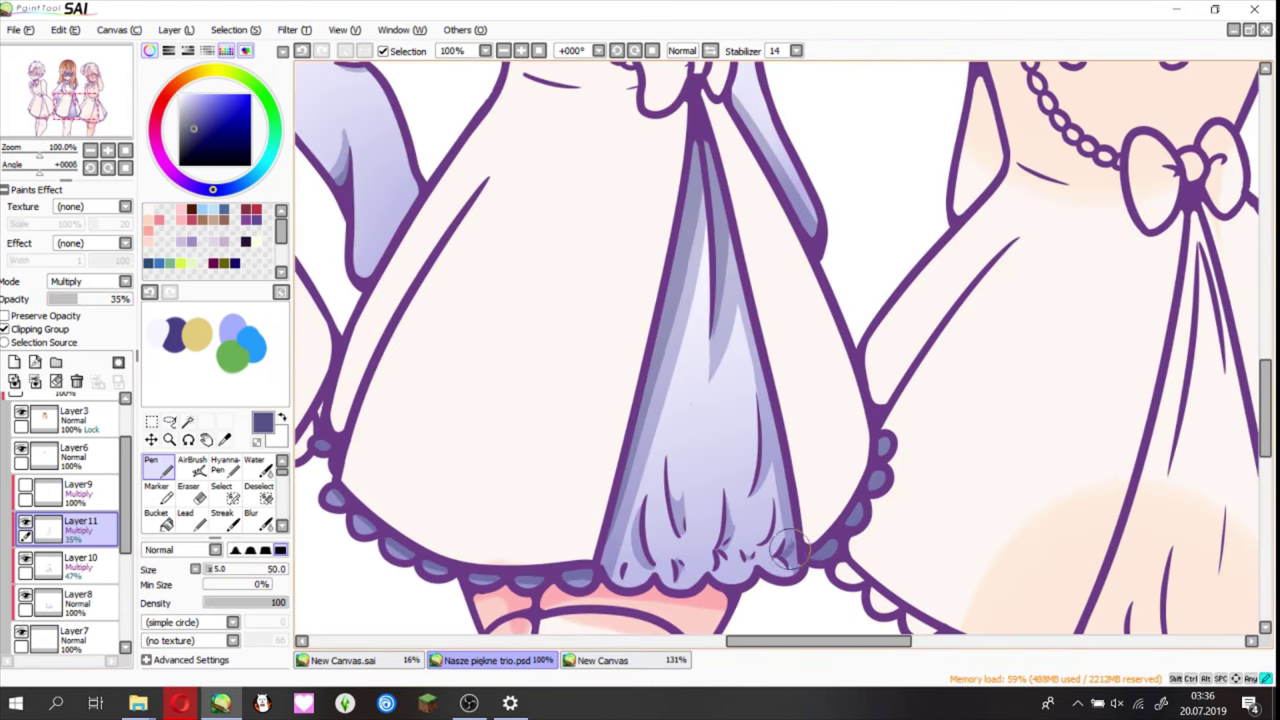
- Recolor the fold shadows of the sleeves and pleat toward violet and merge the clipped shading layers into Layer7
scroll(752, 487, down, 4)
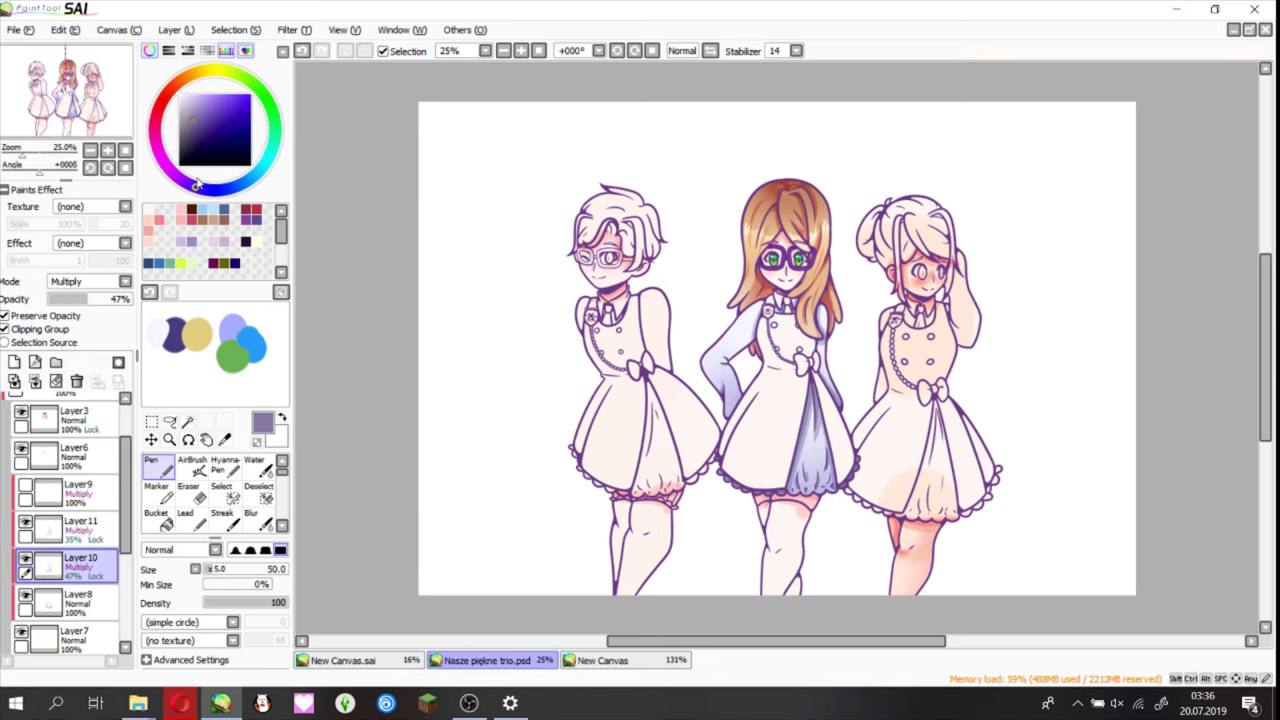
scroll(840, 410, up, 5)
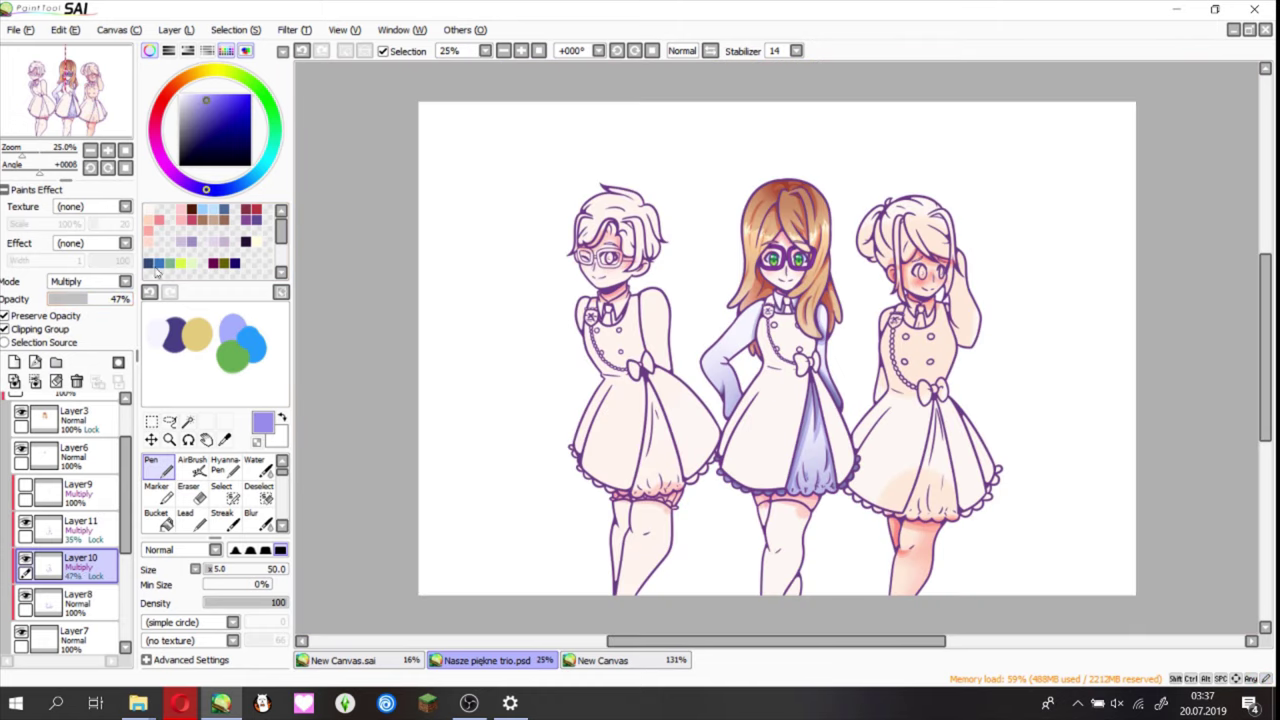
click(80, 525)
click(191, 210)
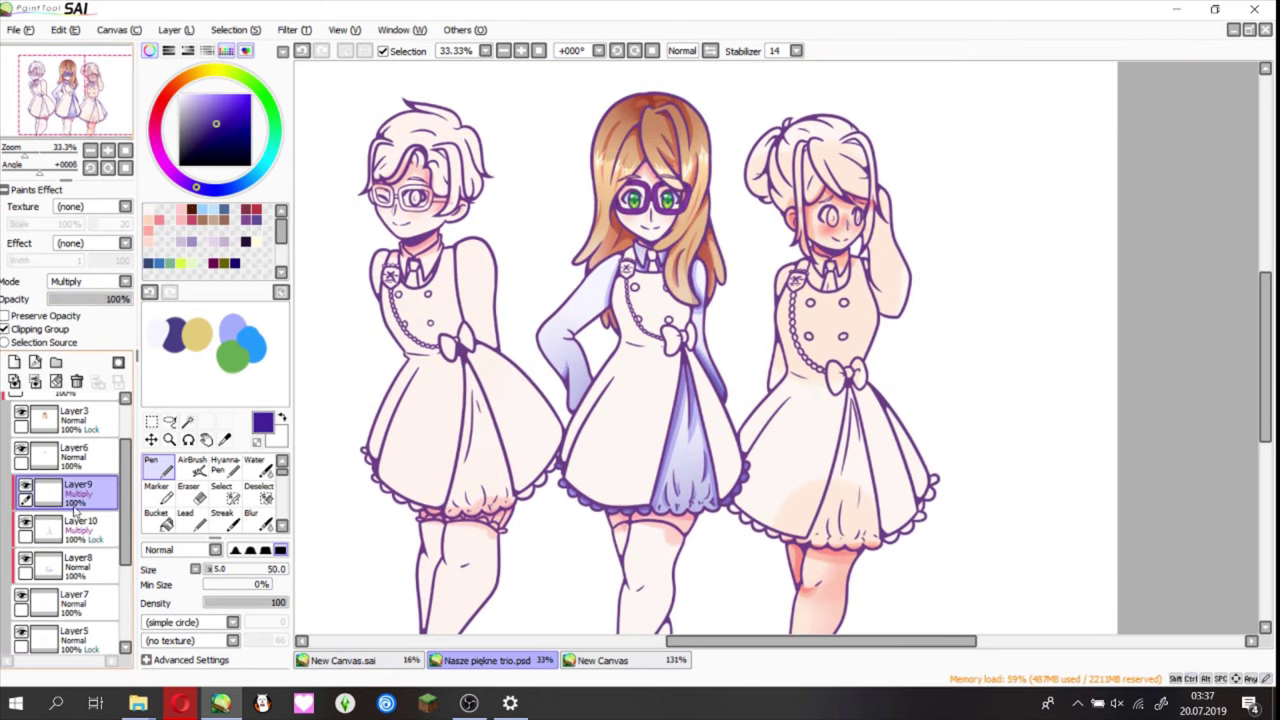
key(ctrl+u)
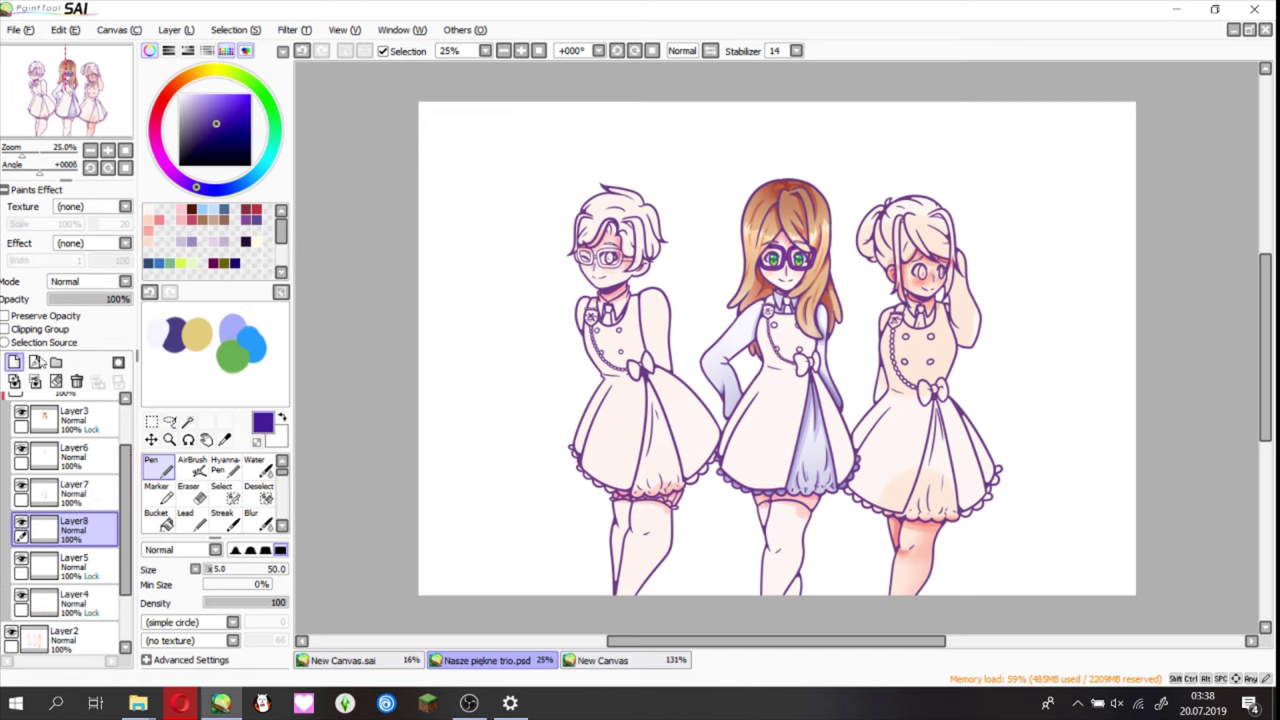
- Select both loops and the knot of the middle girl's waist bow and fill them with periwinkle blue on Layer8
scroll(780, 340, up, 5)
mouse_move(555, 160)
mouse_down()
mouse_move(570, 205)
mouse_move(609, 220)
mouse_up()
drag(605, 505, 495, 340)
key([)
drag(495, 338, 512, 402)
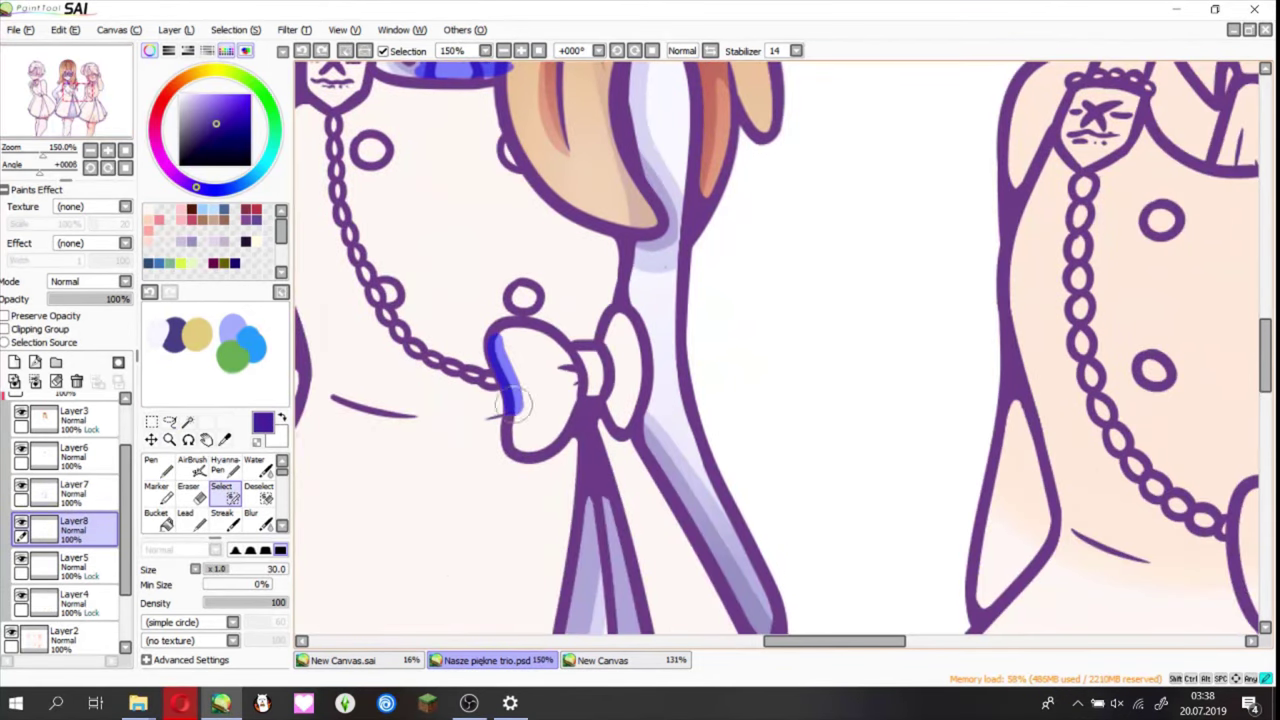
drag(600, 405, 645, 314)
drag(500, 343, 560, 400)
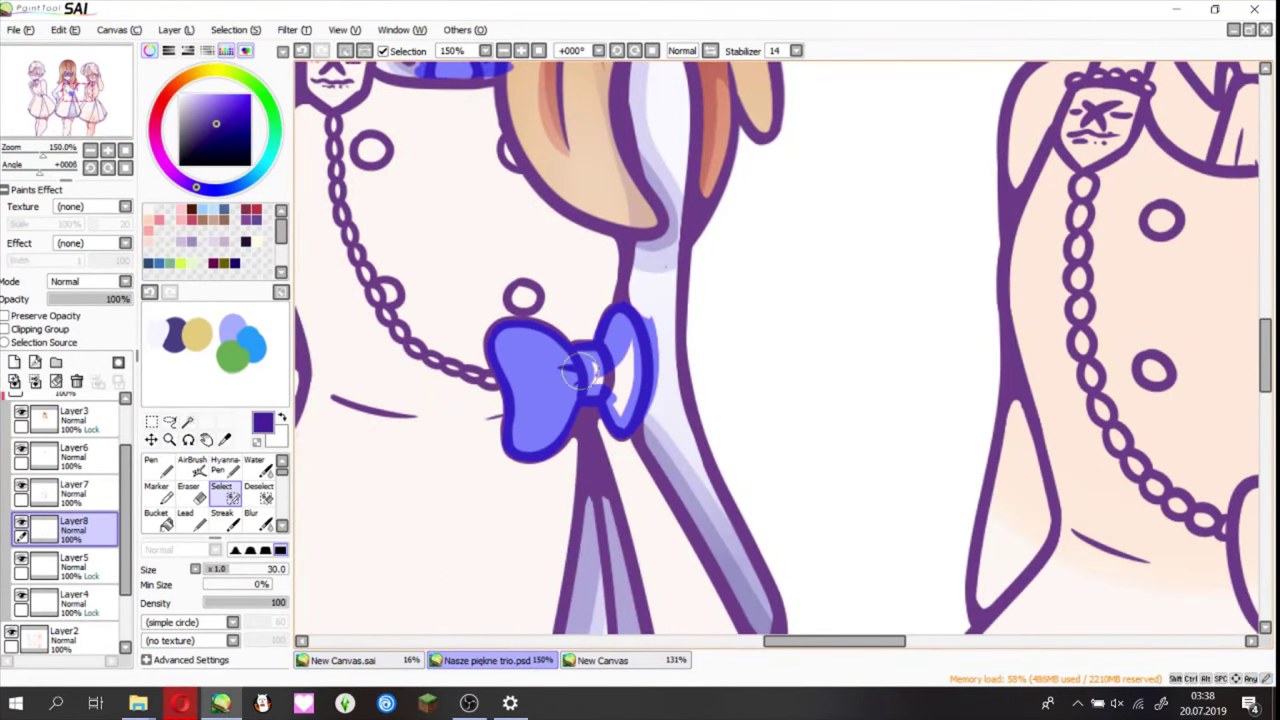
- Shade the bow and tie with a deeper blue-violet on a clipped layer and merge the shading down
click(14, 328)
click(217, 100)
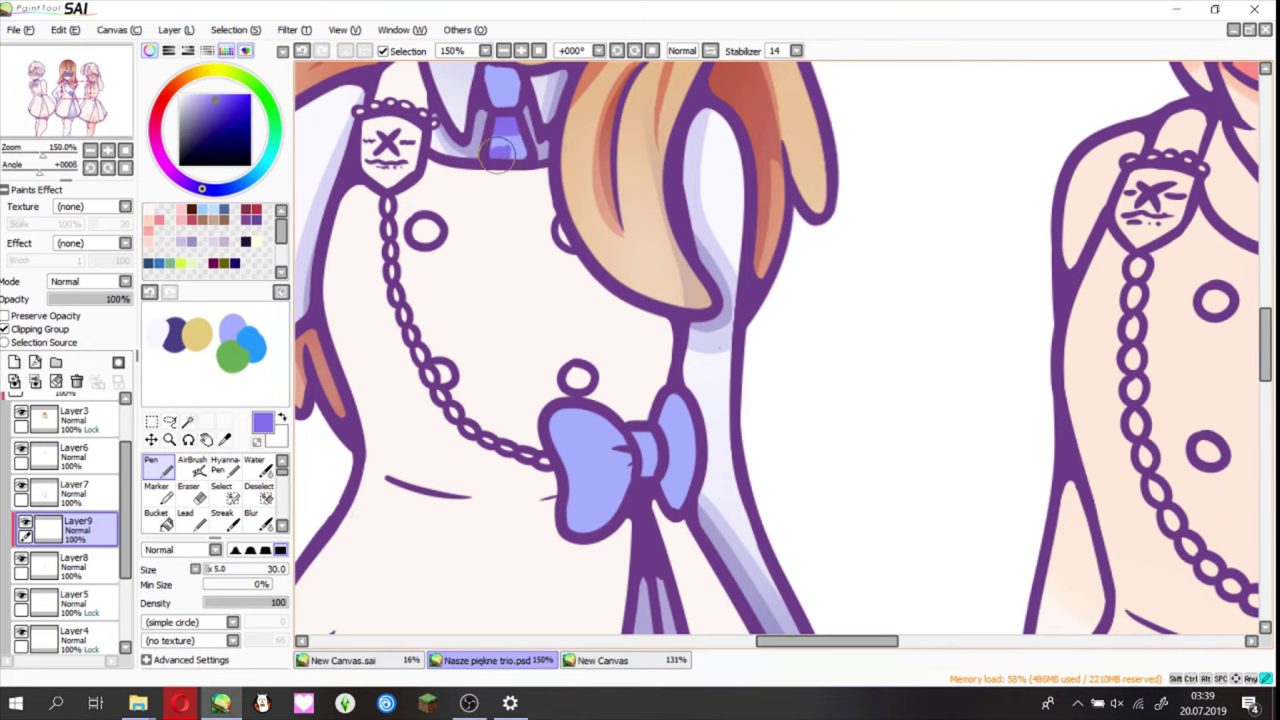
drag(651, 425, 645, 490)
scroll(645, 490, up, 1)
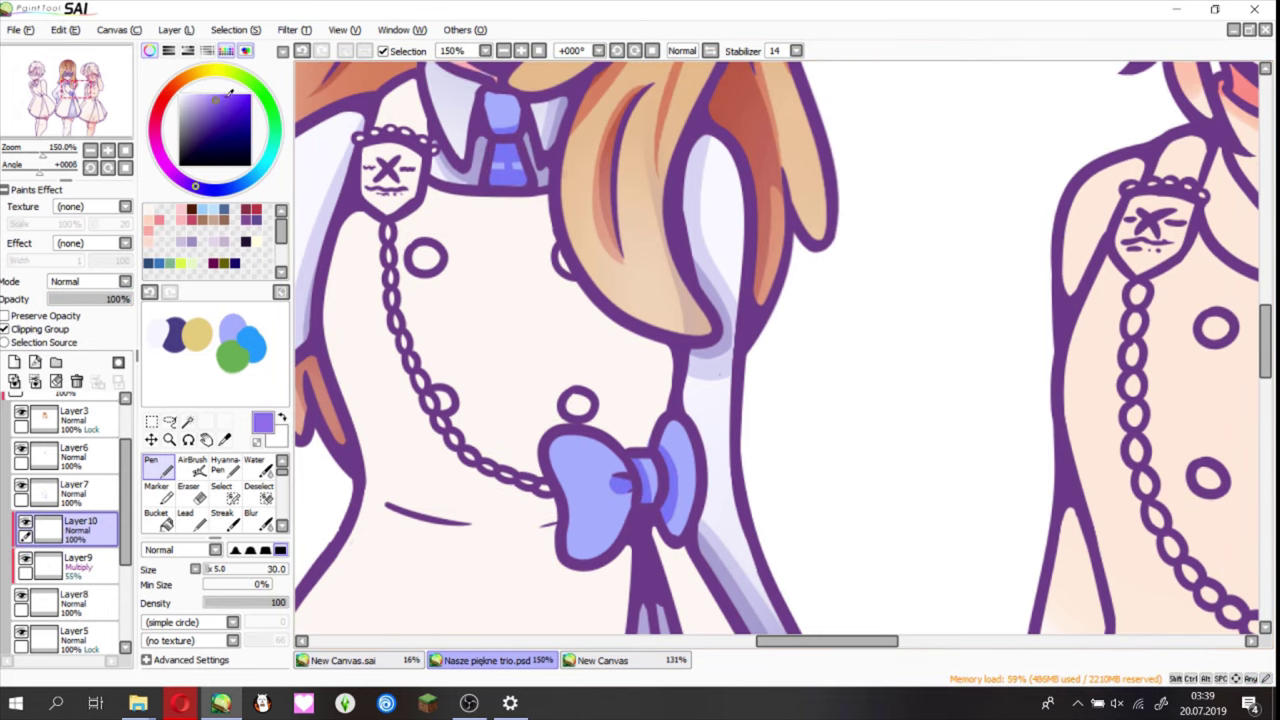
key(ctrl+e)
- Select the chain links on the middle girl's bodice and fill them with gold on the new layer Layer9
click(196, 333)
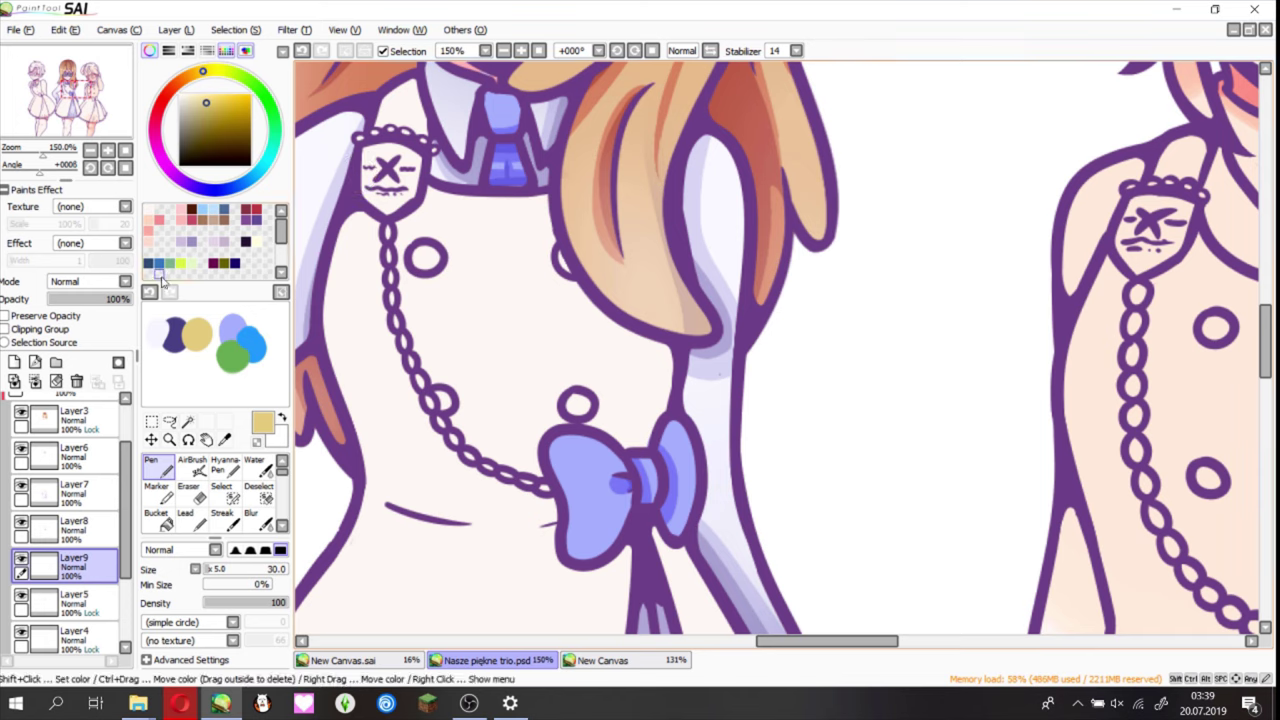
click(187, 421)
click(403, 345)
click(505, 480)
key(s)
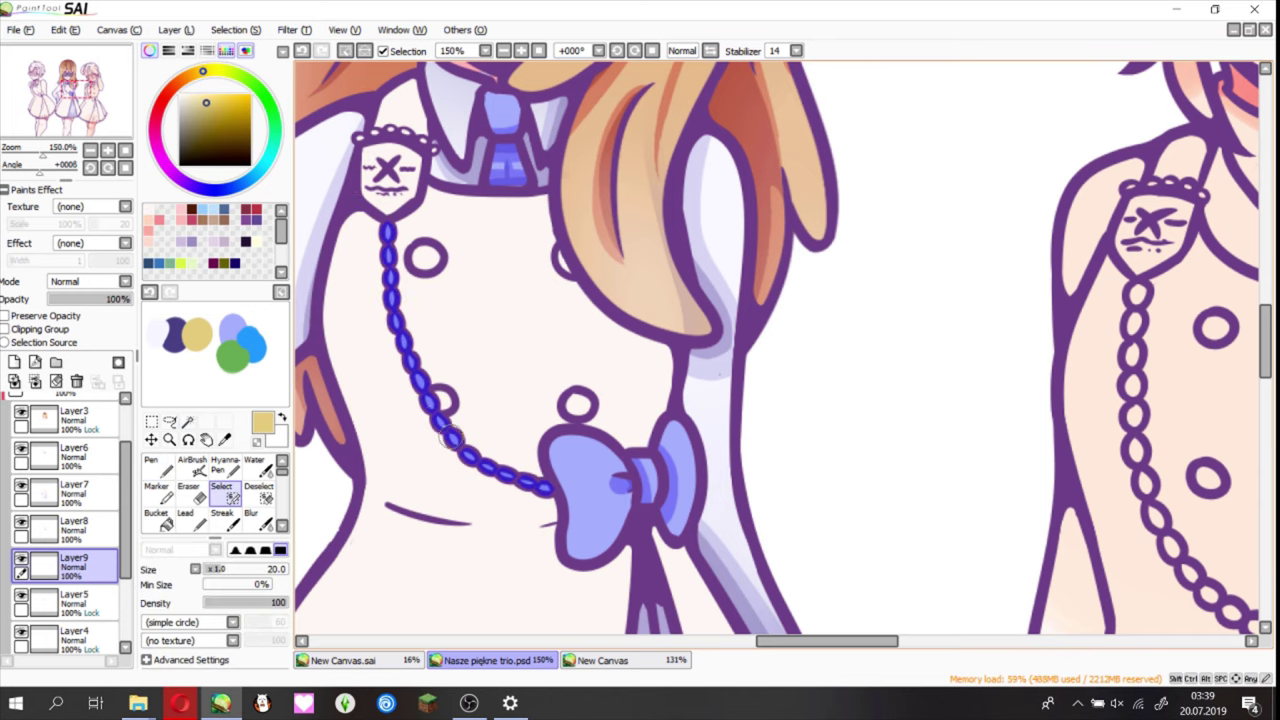
key(n)
alt+click(383, 236)
key(ctrl+shift+n)
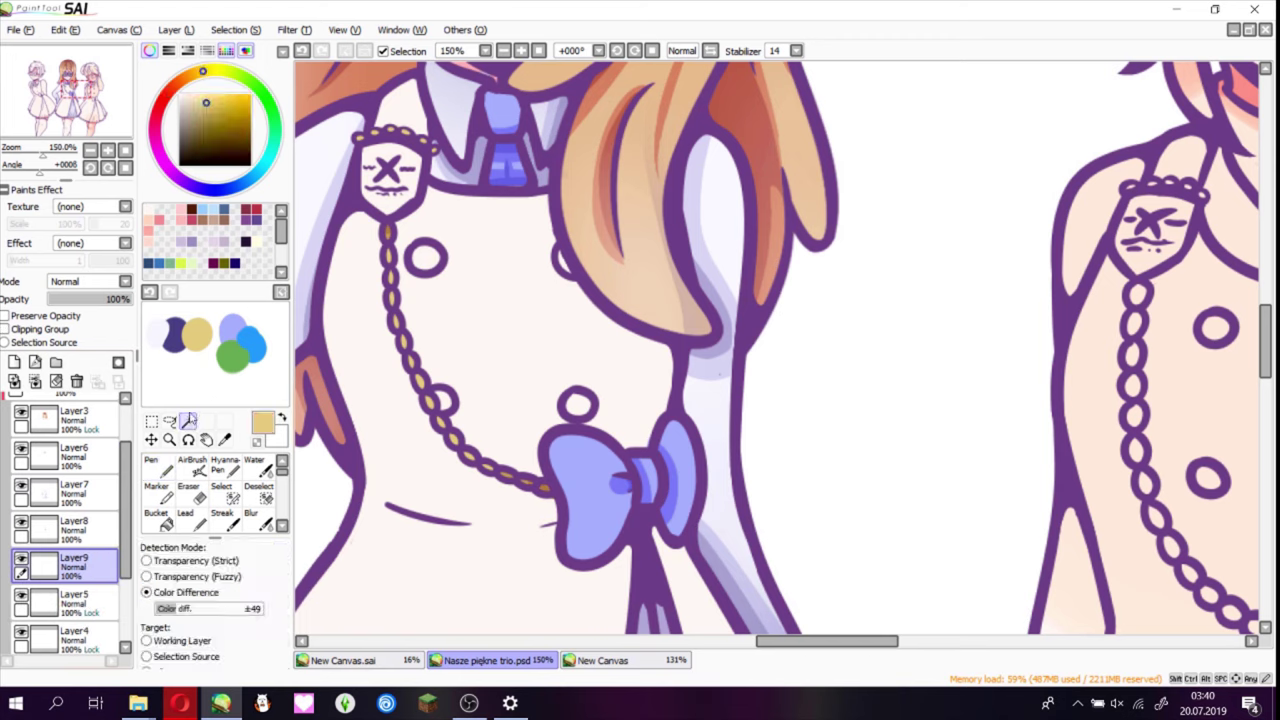
- Fill the four bodice buttons with the same gold on Layer9
click(425, 258)
click(565, 262)
click(440, 402)
click(577, 403)
key(s)
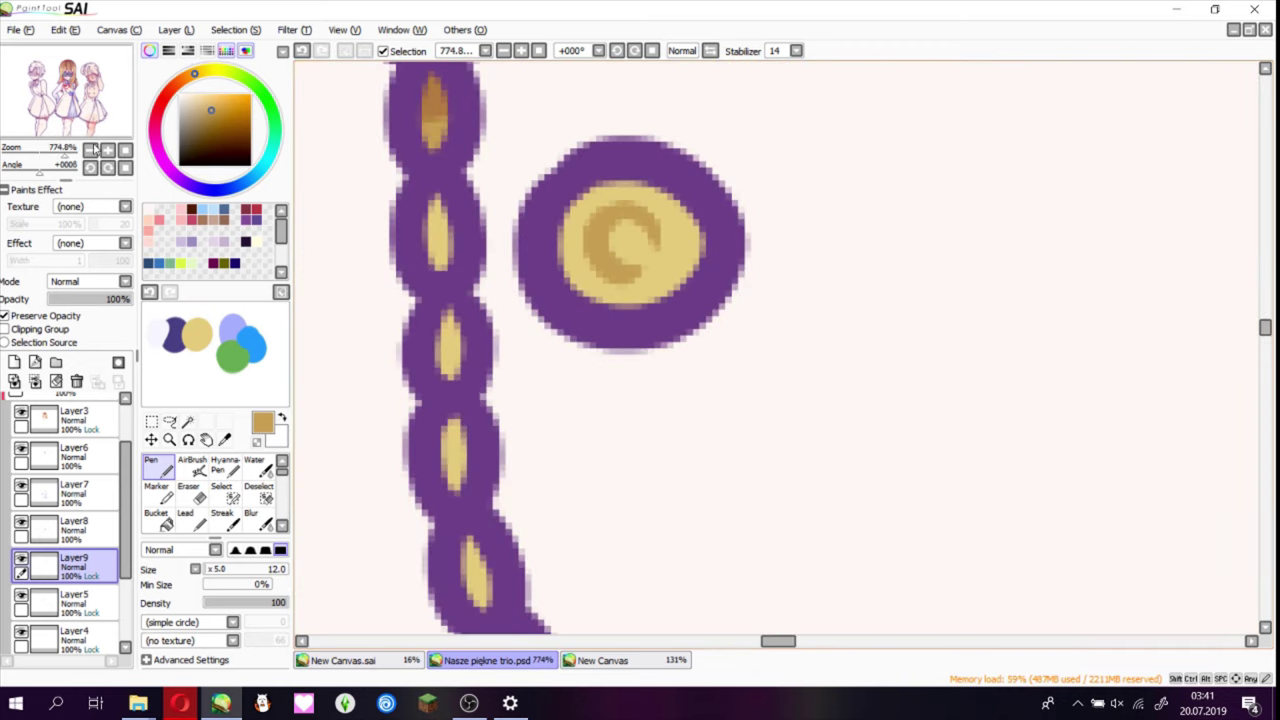
- Shade the gold buttons and the chain ends with darker brown-gold and pick a pale yellow for highlights
click(90, 149)
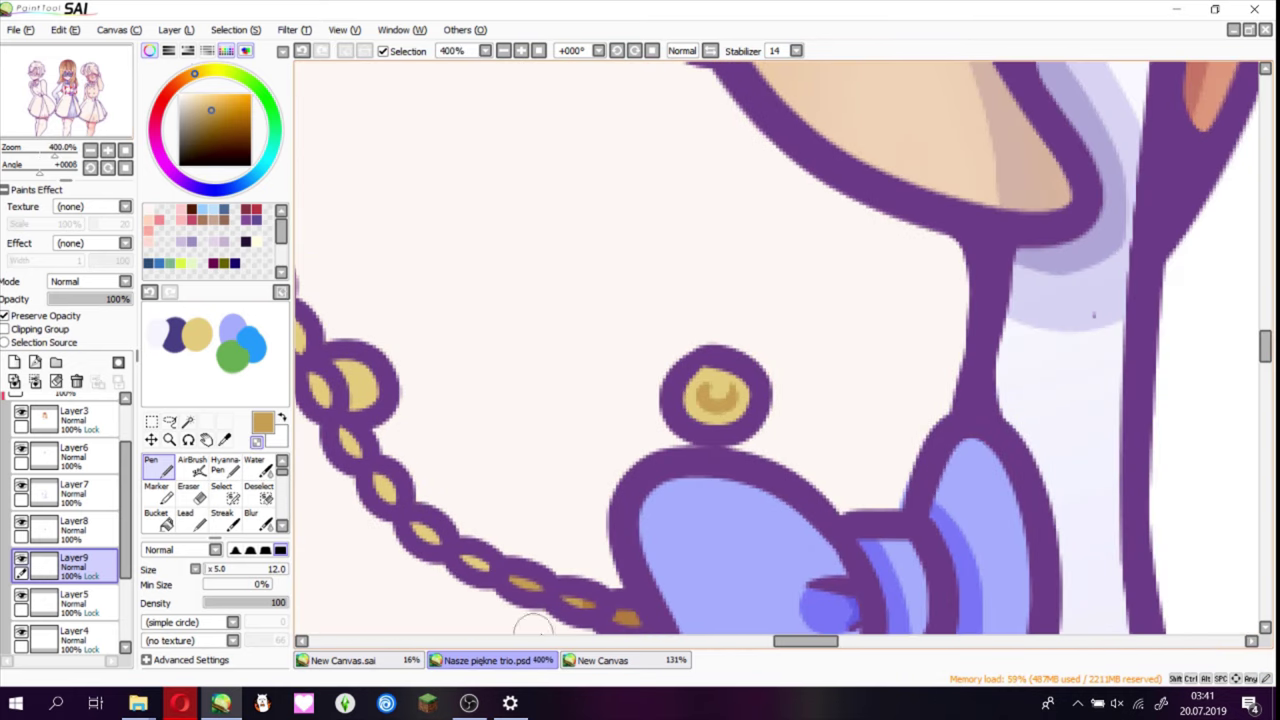
scroll(533, 625, left, 3)
alt+click(760, 580)
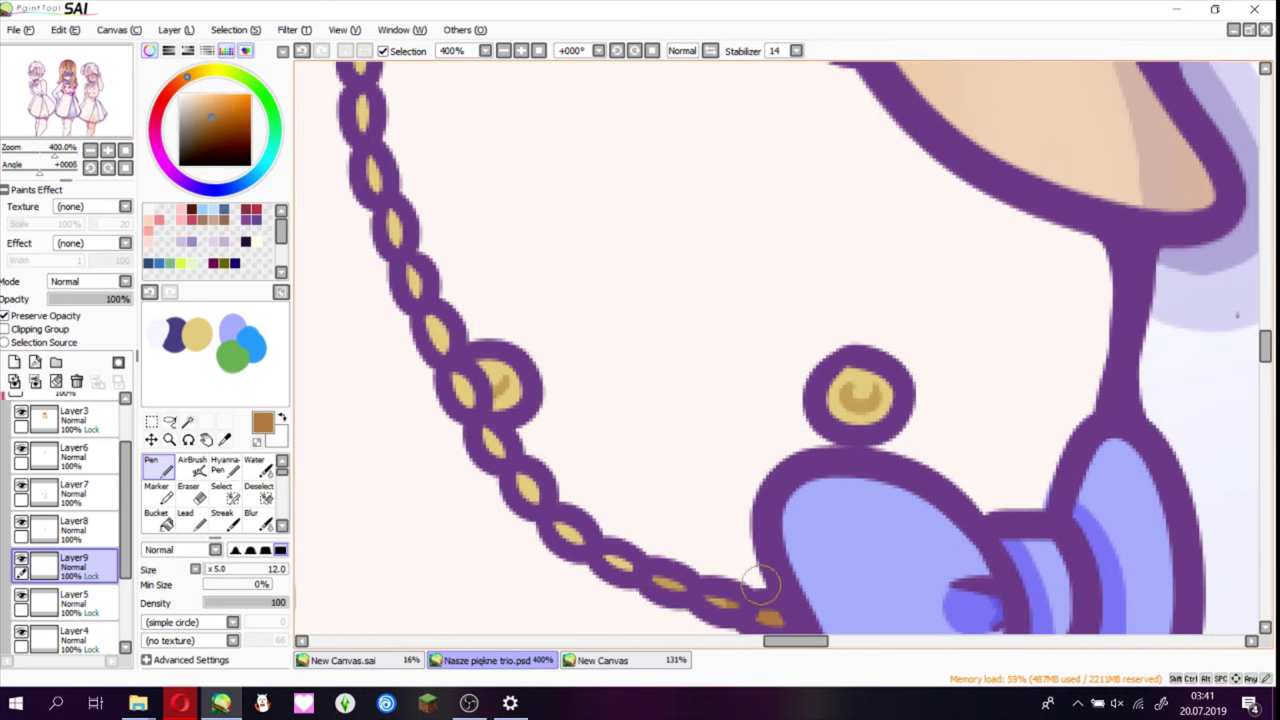
scroll(503, 380, up, 6)
alt+click(448, 295)
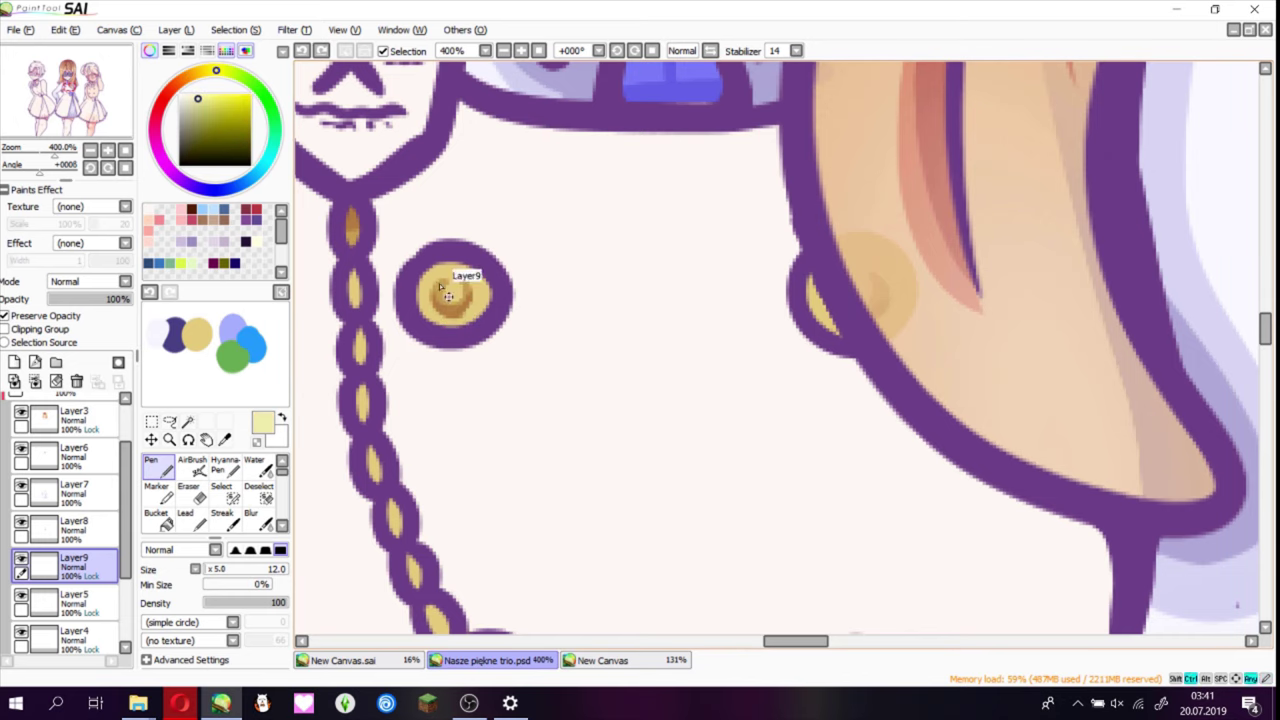
- Color the middle girl's shield badge light blue on Layer10
scroll(455, 300, down, 5)
scroll(643, 177, down, 5)
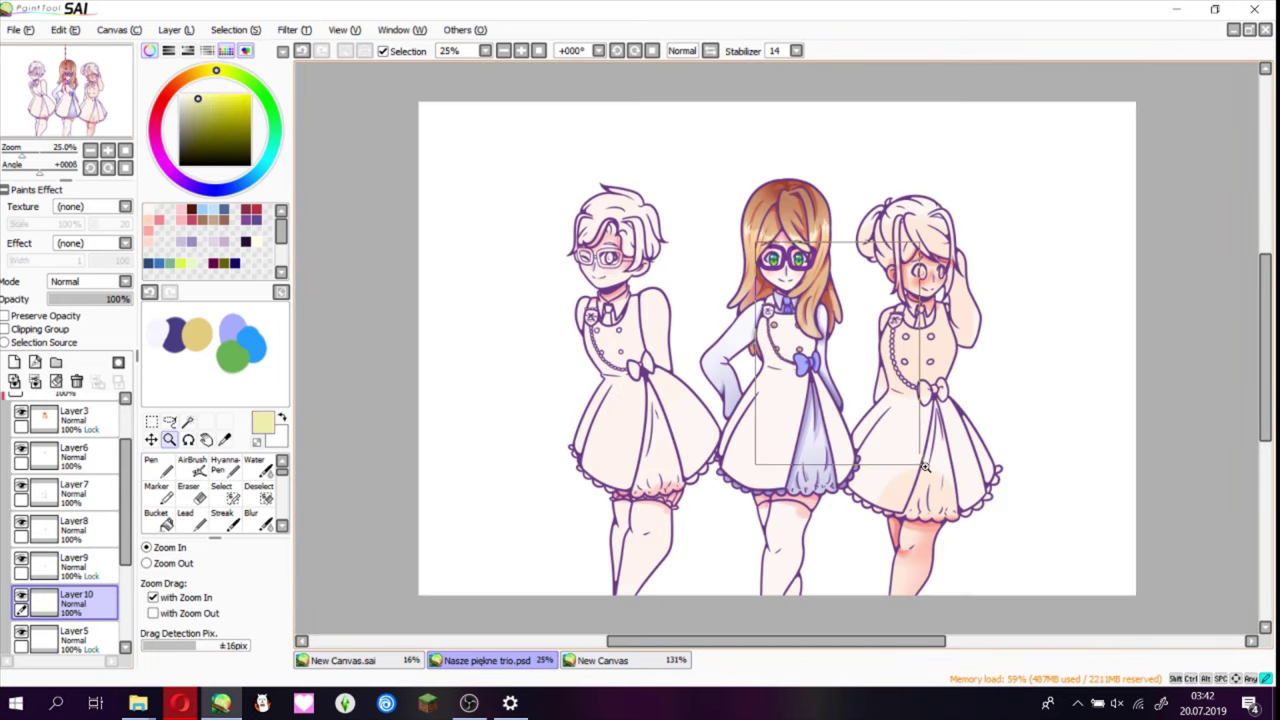
scroll(643, 300, up, 5)
mouse_move(480, 190)
mouse_down()
mouse_move(600, 357)
mouse_move(586, 315)
mouse_move(545, 303)
mouse_up()
scroll(545, 303, down, 5)
- Add Layer11 and select the bodice and upper skirt of the middle girl's dress
click(14, 362)
click(221, 486)
mouse_move(540, 230)
mouse_down()
mouse_move(700, 420)
mouse_move(730, 520)
mouse_up()
scroll(735, 525, down, 3)
drag(560, 150, 660, 300)
scroll(440, 555, up, 1)
- Extend the selection over the rest of the skirt down to the hem and fill the dress with dark navy
click(450, 540)
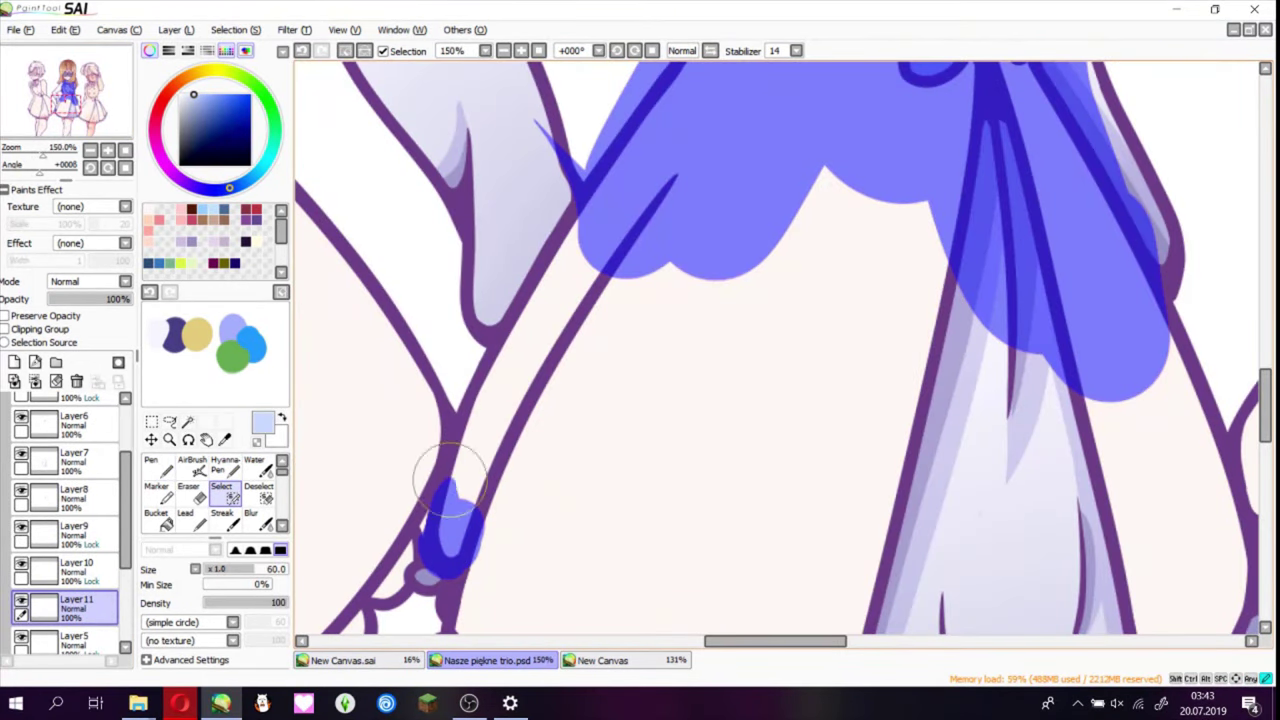
drag(450, 480, 610, 185)
scroll(543, 357, up, 1)
mouse_move(470, 300)
mouse_down()
mouse_move(414, 177)
mouse_move(440, 600)
mouse_up()
scroll(440, 600, down, 2)
mouse_move(405, 350)
mouse_down()
mouse_move(648, 475)
mouse_move(871, 343)
mouse_move(466, 357)
mouse_up()
scroll(700, 350, down, 4)
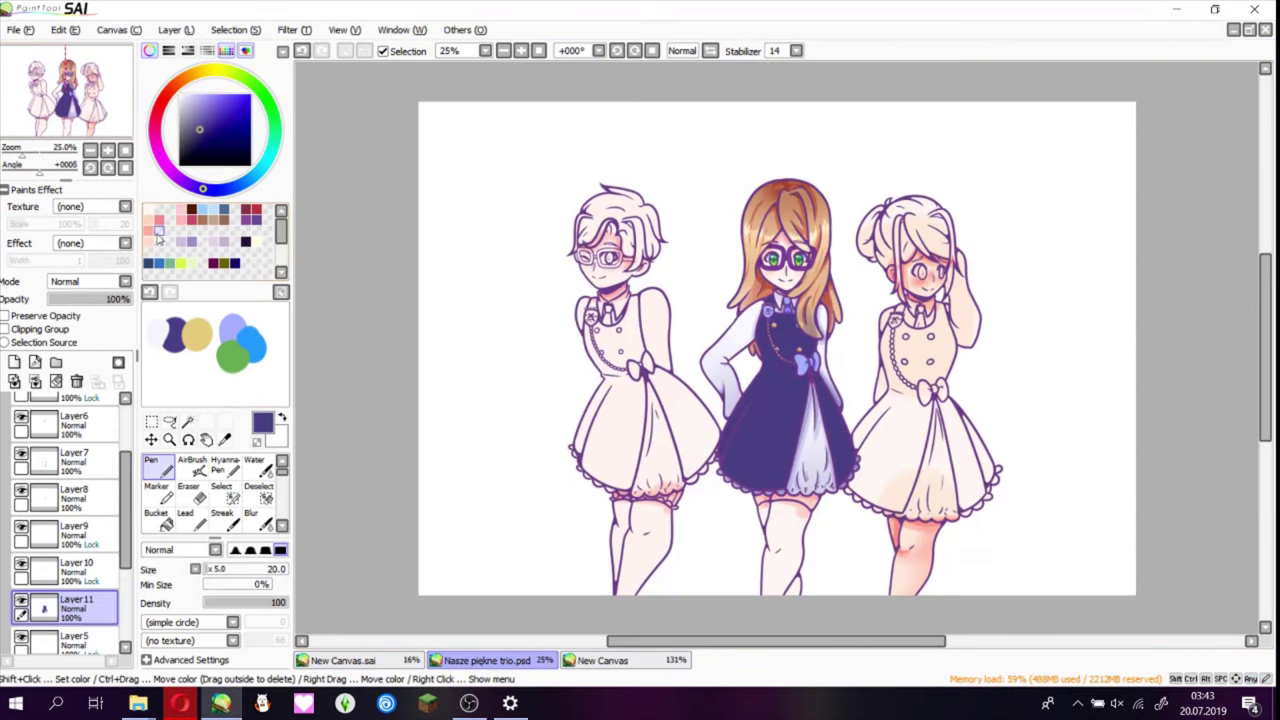
- Airbrush a darker purple gradient onto the lower skirt and begin soft shading near the neck on clipped layers
click(14, 362)
click(5, 329)
scroll(700, 350, up, 4)
scroll(700, 350, down, 3)
scroll(600, 400, up, 1)
mouse_move(460, 420)
mouse_down()
mouse_move(500, 460)
mouse_move(452, 370)
mouse_up()
key(b)
drag(620, 520, 560, 500)
key(s)
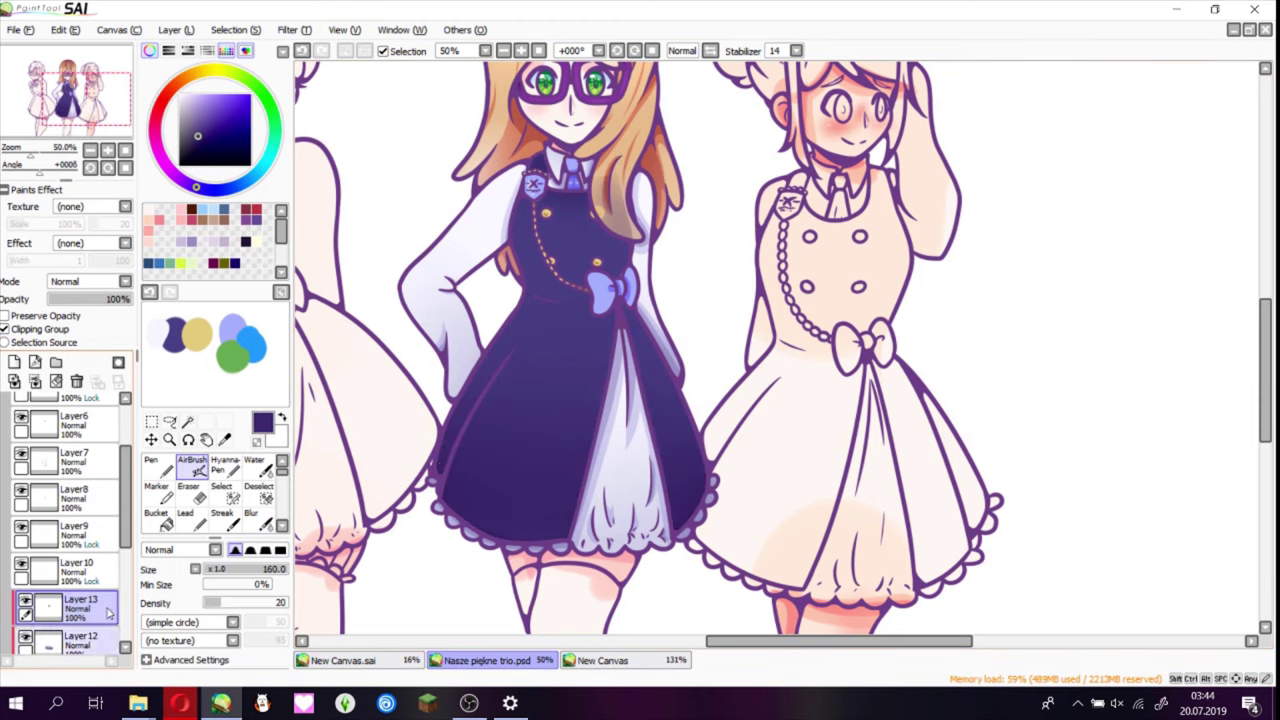
- Refine the soft dress shading beneath the hair and neck, set Layer13 to Multiply at 60%, and add Layer14
click(70, 640)
scroll(678, 360, up, 3)
click(80, 495)
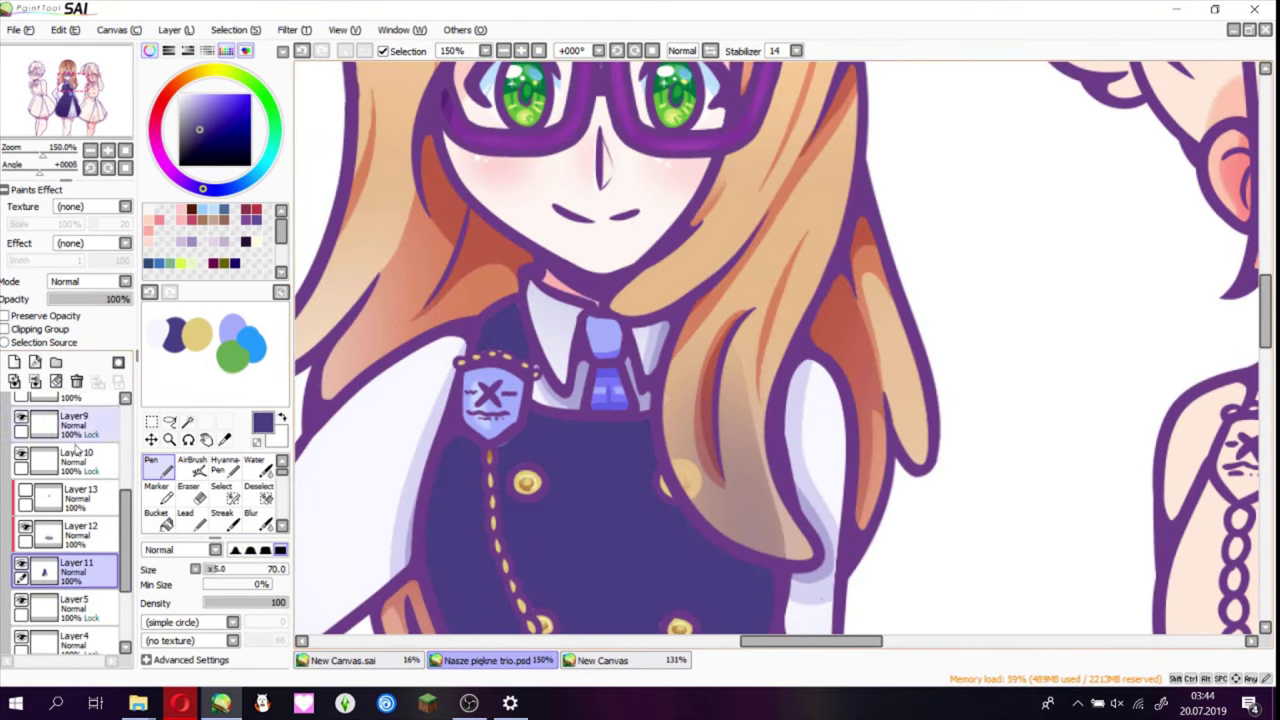
click(192, 465)
click(90, 150)
scroll(640, 350, down, 5)
key(e)
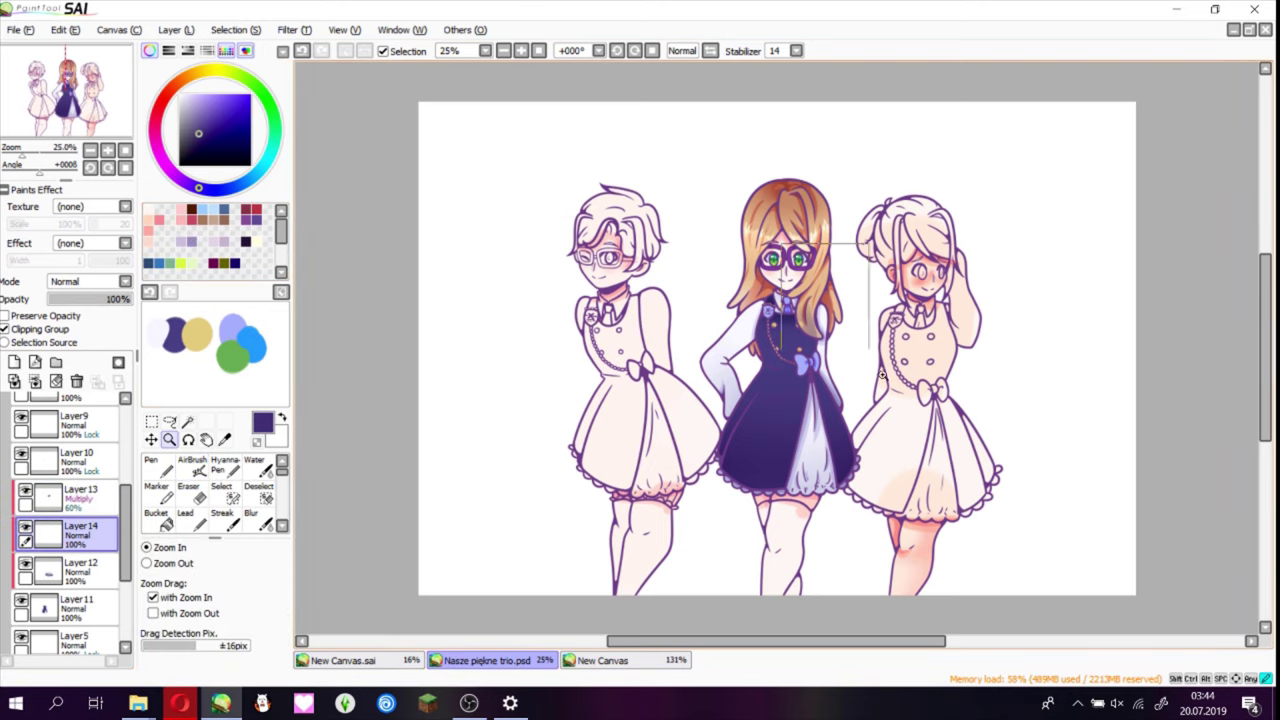
- Paint dark purple shadows on the dress beneath the hair and around the badge, using the clipped Layer14
scroll(540, 290, up, 6)
click(76, 630)
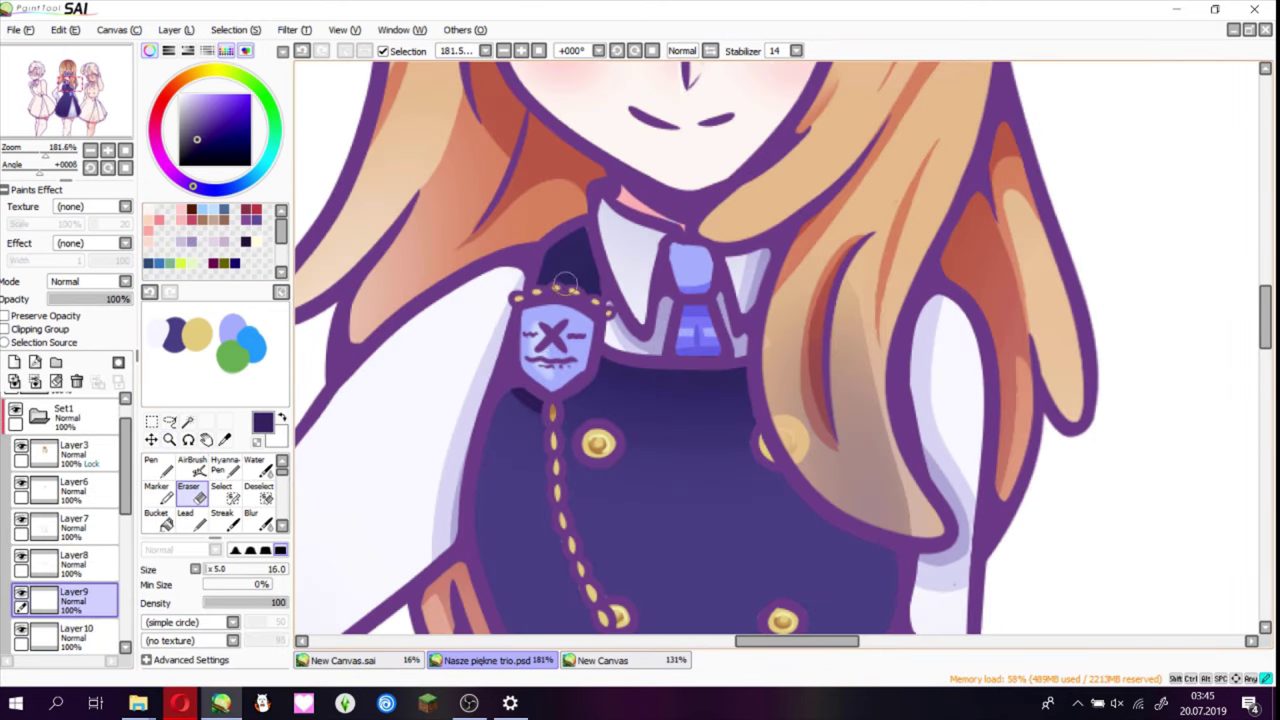
key(ctrl+shift+n)
key(n)
scroll(100, 130, down, 1)
click(100, 130)
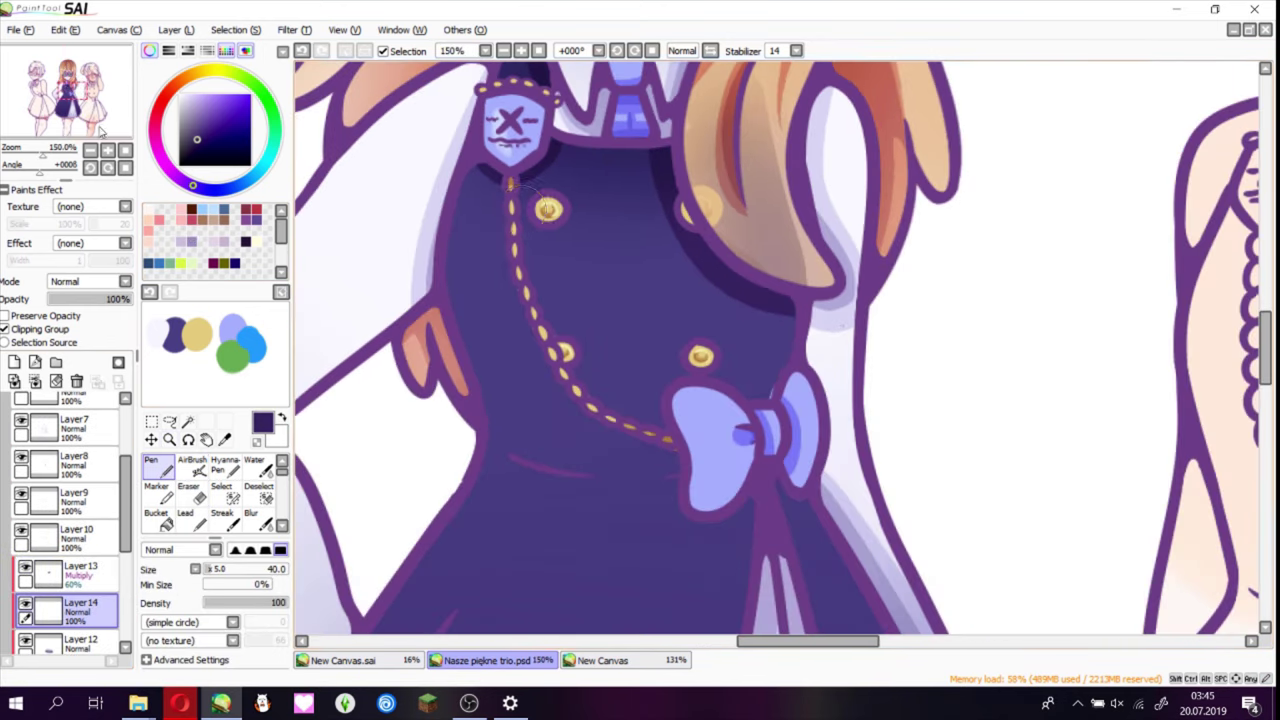
scroll(543, 275, down, 2)
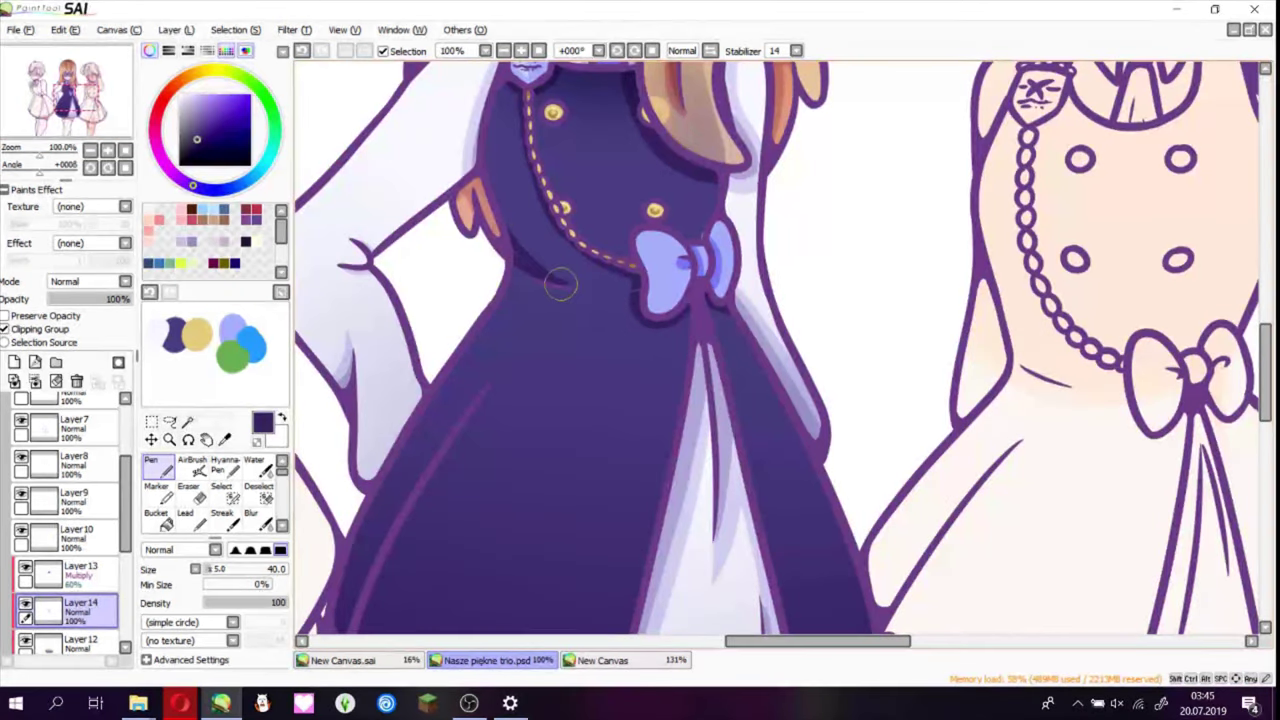
- Paint dark shadows along the chain, under the bow, and in the waist and skirt folds on Layer14
drag(68, 100, 73, 103)
scroll(110, 125, down, 4)
scroll(110, 125, up, 4)
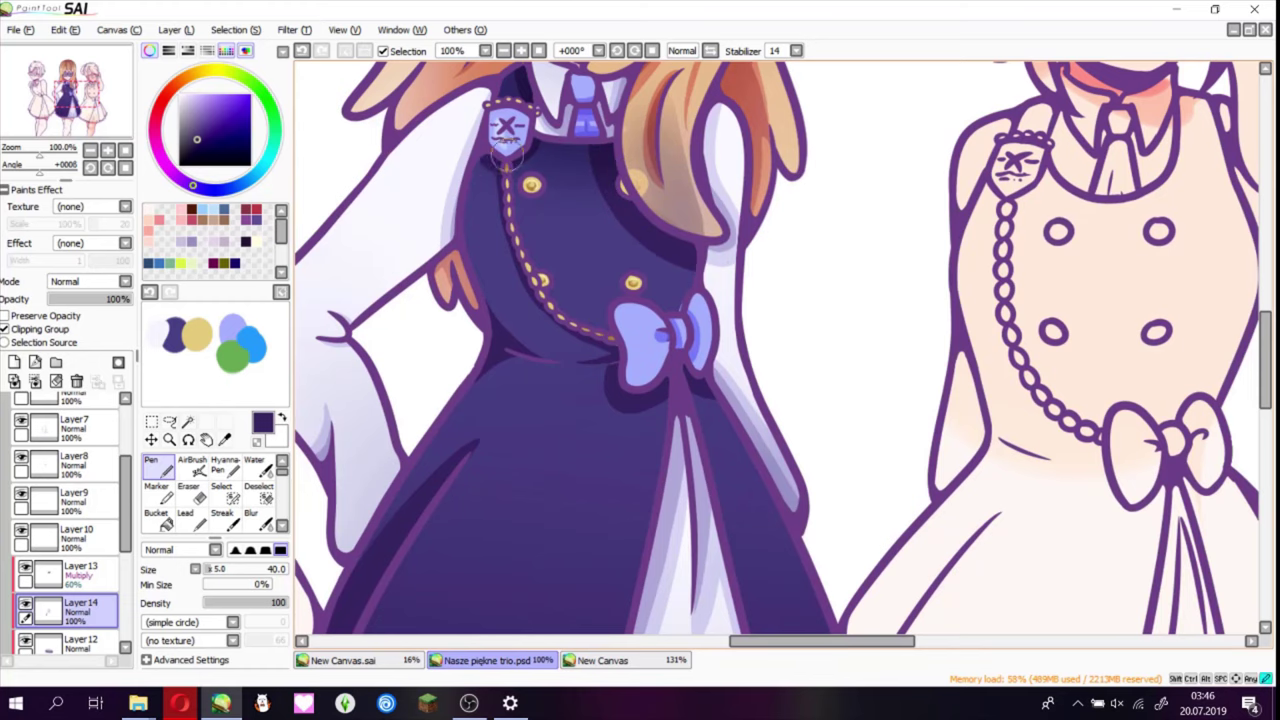
key(ctrl+shift+n)
drag(507, 150, 525, 204)
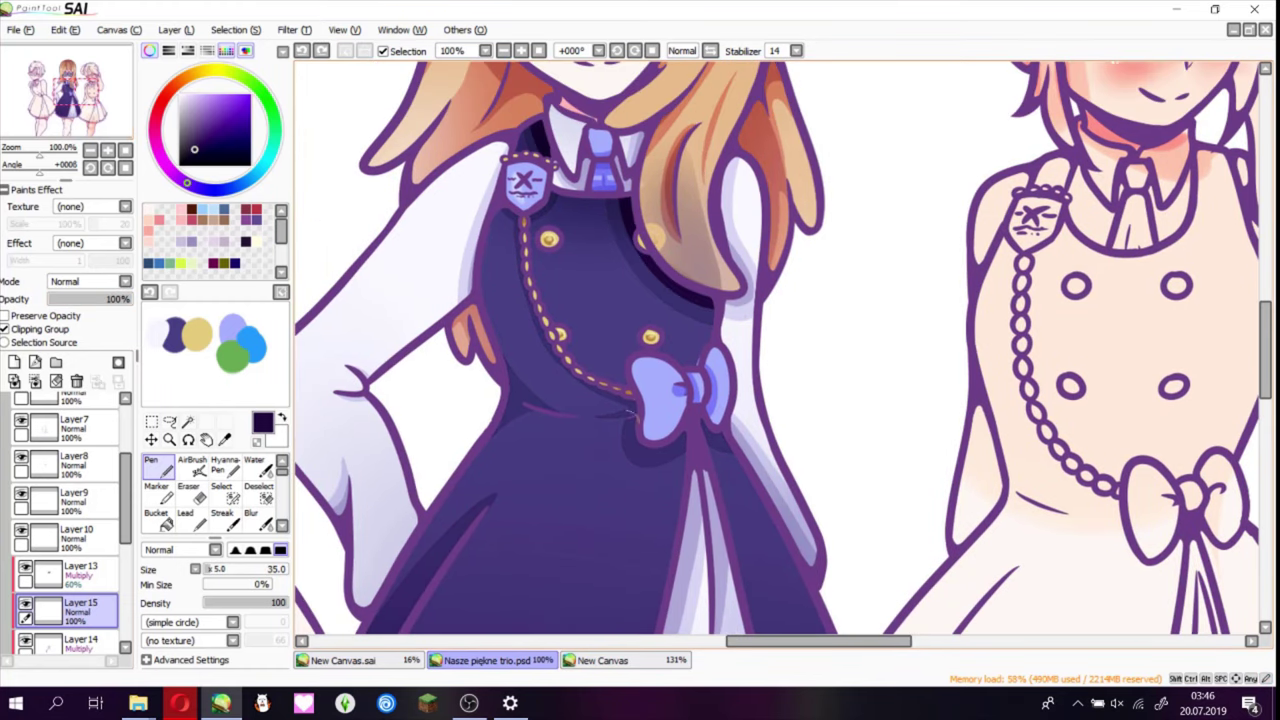
- Deepen the dress shadows with a darker purple and merge the clipped shading layers into Layer11
scroll(627, 413, down, 5)
scroll(627, 413, up, 8)
scroll(110, 125, down, 4)
click(93, 575)
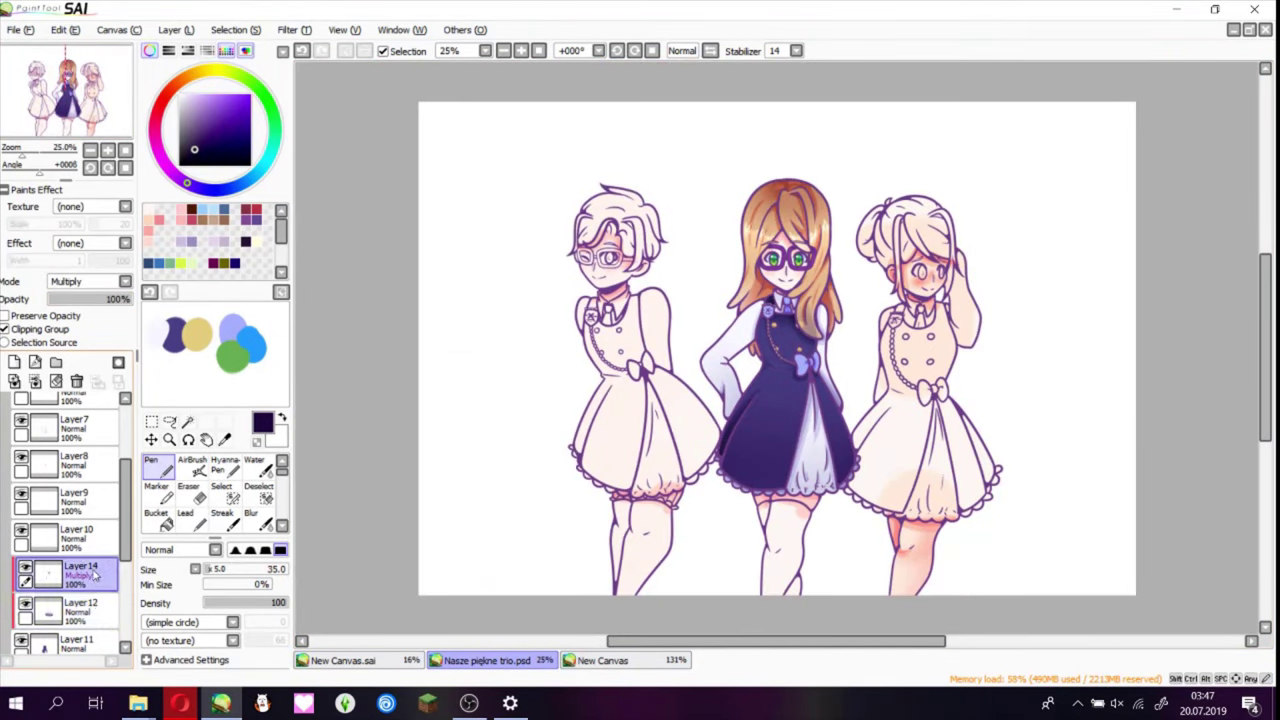
click(80, 608)
- Select the middle girl's thigh-high stockings and fill them with dark charcoal on the new layer Layer12
click(770, 520)
click(221, 490)
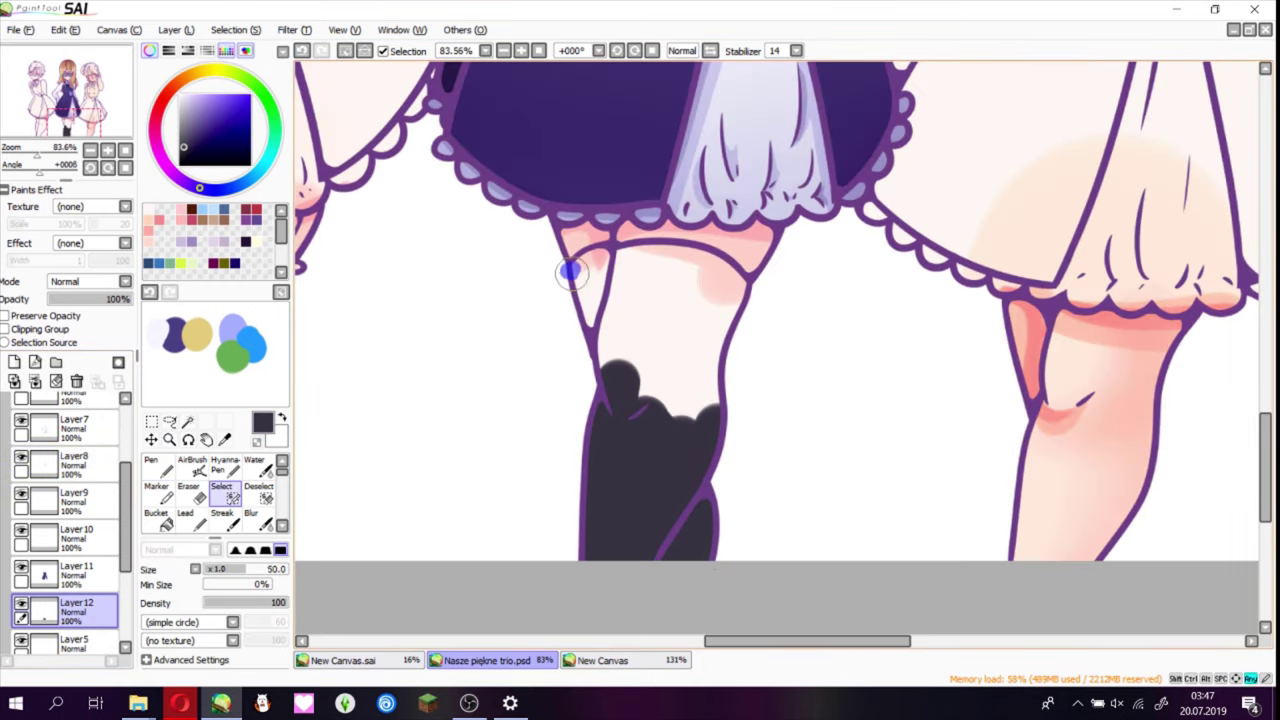
mouse_move(570, 271)
mouse_down()
mouse_move(640, 450)
mouse_move(600, 285)
mouse_move(700, 290)
mouse_up()
click(150, 465)
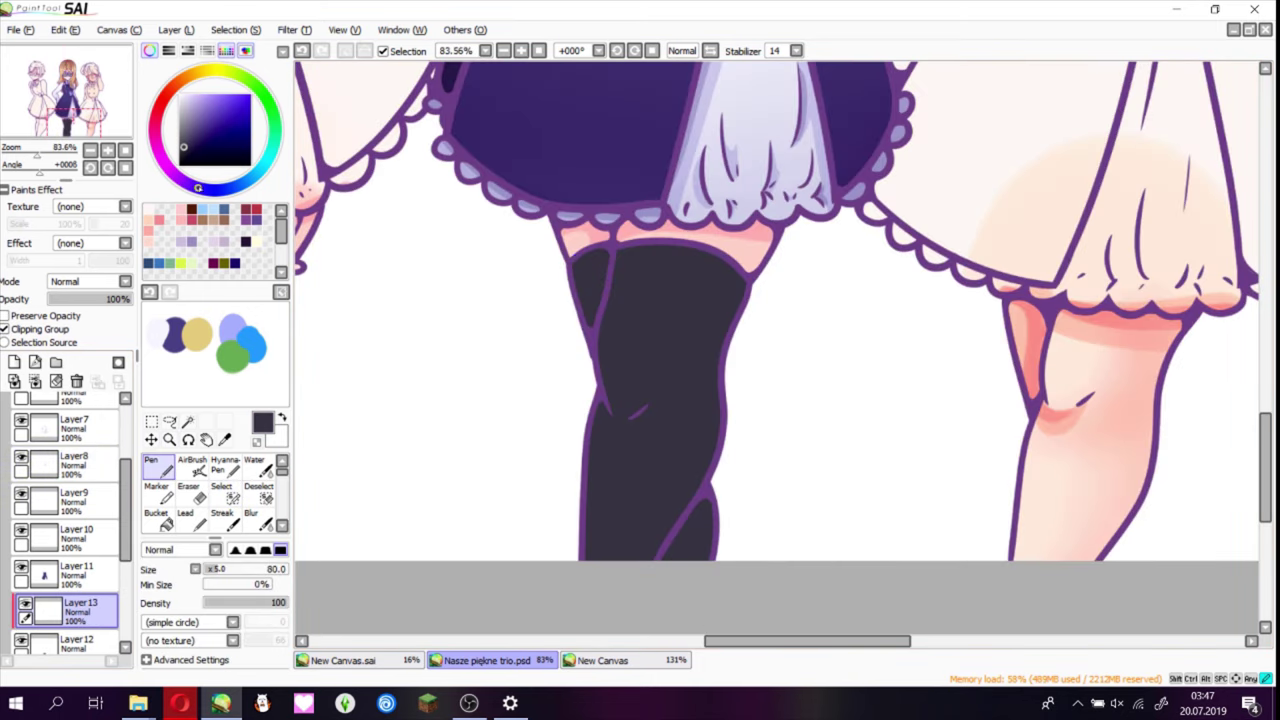
- Airbrush darker shading along the stockings on the clipped Layer13 and add another clipped layer, Layer14
key(v)
scroll(629, 571, down, 2)
scroll(629, 571, down, 4)
scroll(471, 337, up, 5)
click(14, 362)
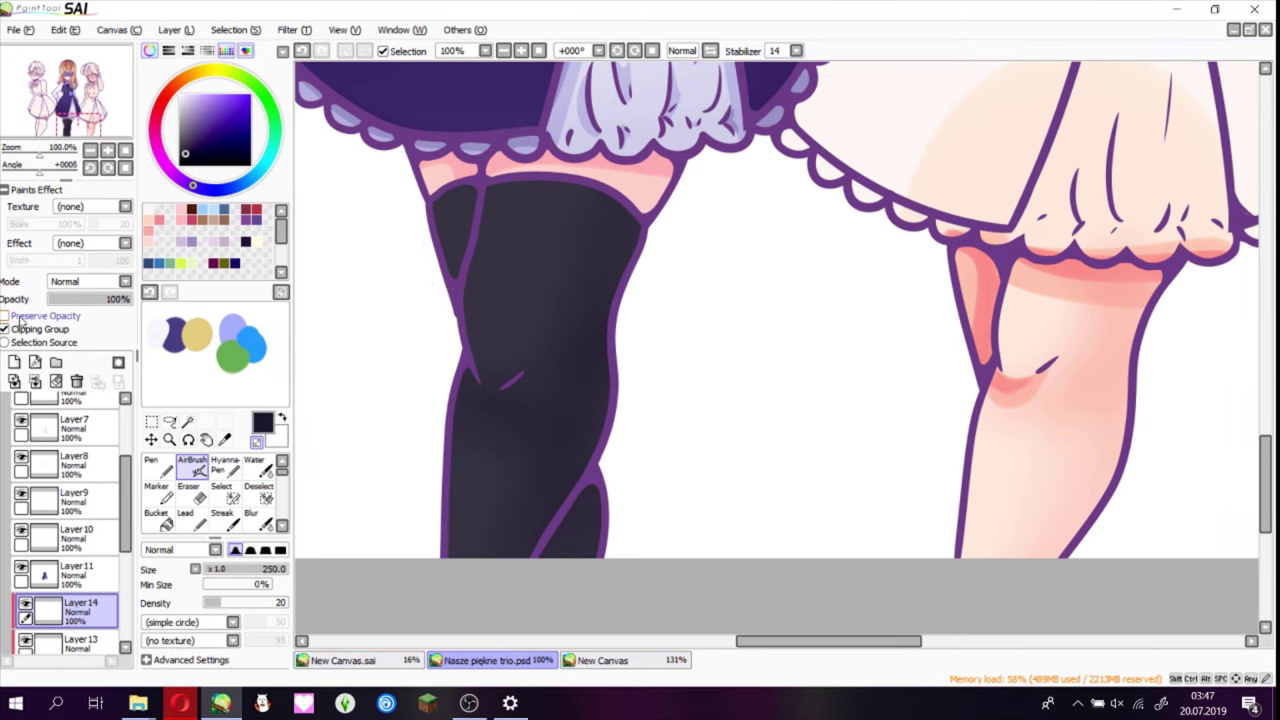
- Paint a dark knee shadow on the stockings with Layer14 in Multiply mode and merge the shading into Layer12
key(n)
key(ctrl+z)
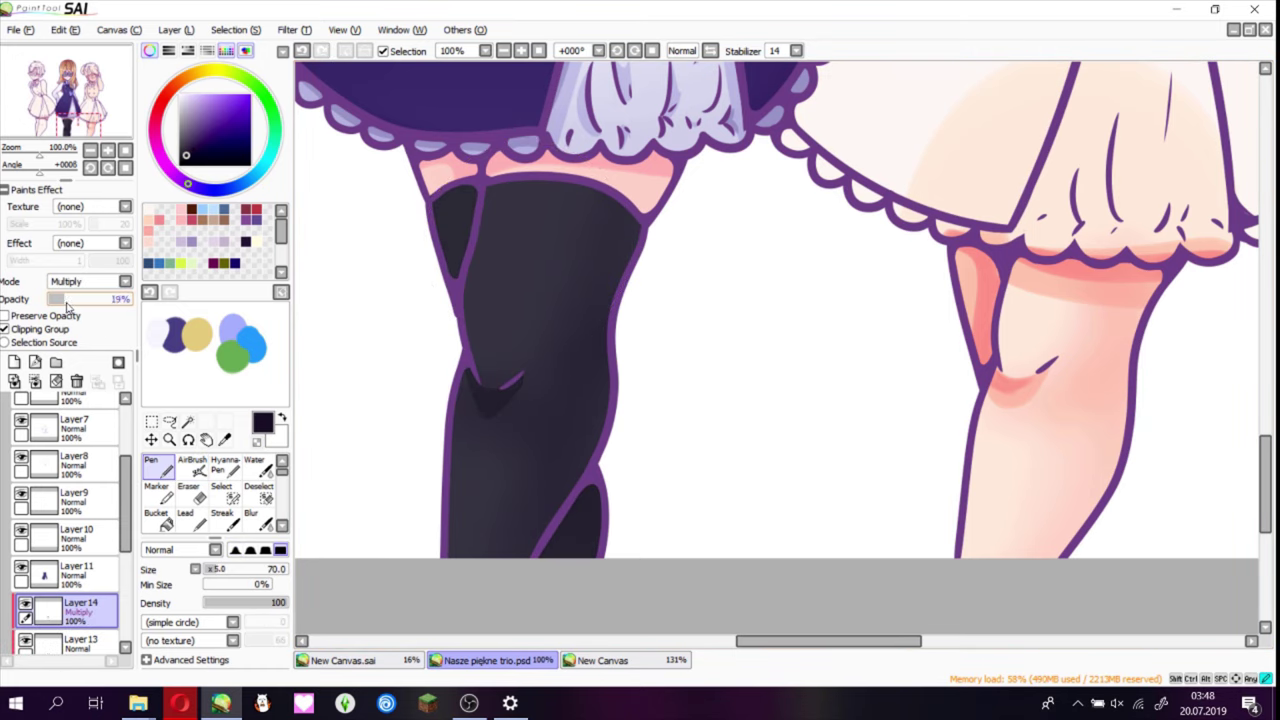
key(ctrl+e)
key(ctrl+e)
- Pick the pink skin shade and airbrush a soft tint onto the upper stockings on the opacity-locked Layer12
alt+click(470, 178)
key(v)
drag(550, 220, 480, 193)
scroll(480, 193, down, 4)
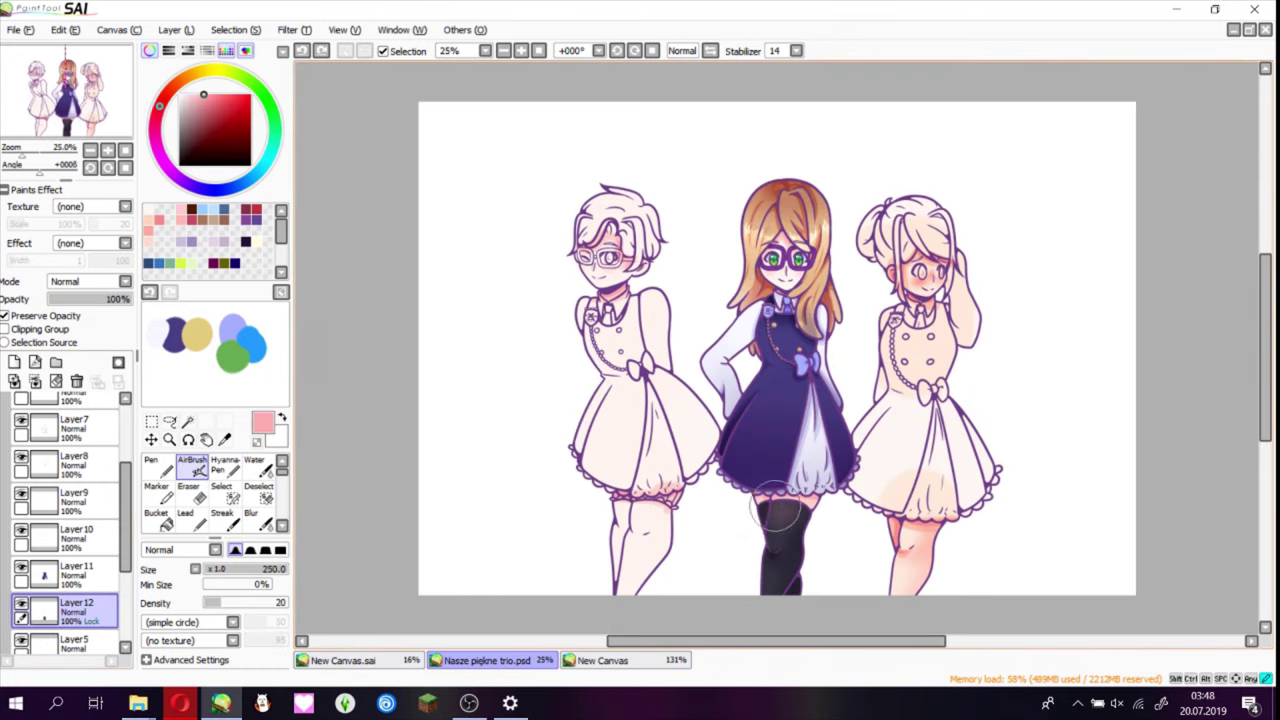
- Paint the third girl's eye whites with light blue shading on Layer13 in the folder Set2
scroll(940, 268, up, 7)
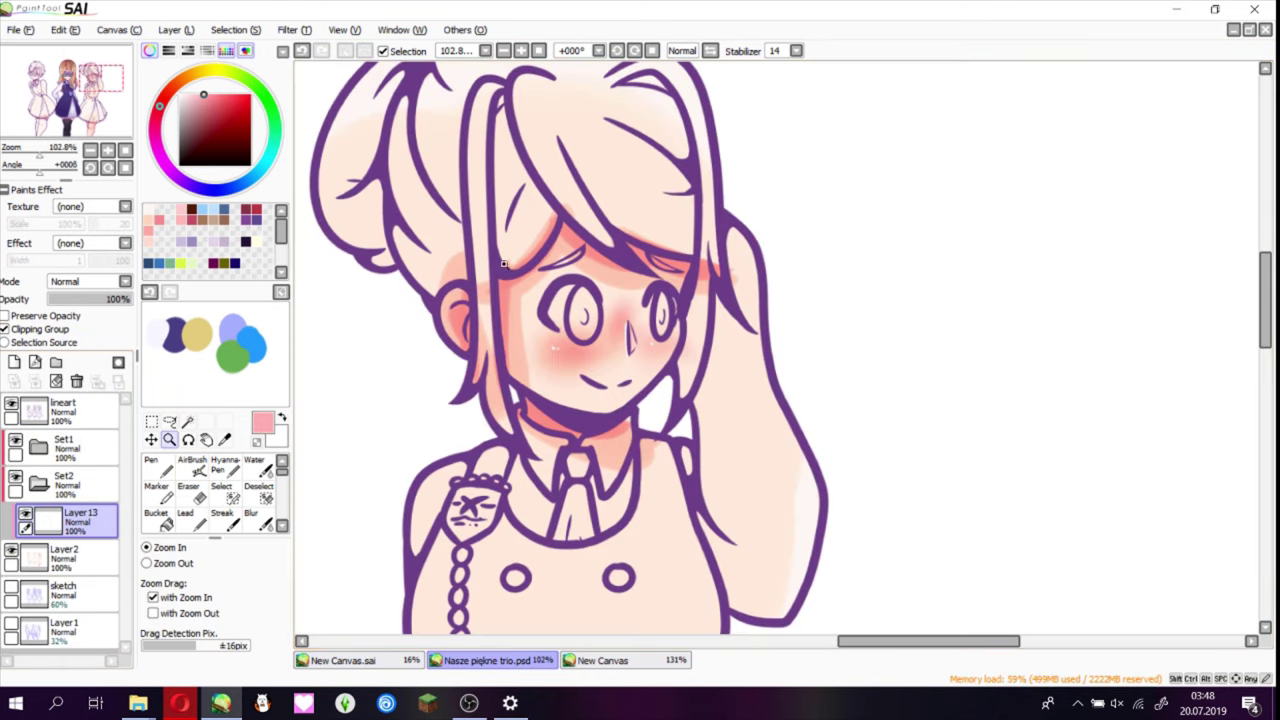
key(n)
mouse_move(537, 228)
mouse_down()
mouse_move(465, 316)
mouse_move(492, 298)
mouse_move(700, 286)
mouse_up()
- Take the green eye color from the New Canvas reference and fill the third girl's irises on Layer14
click(602, 660)
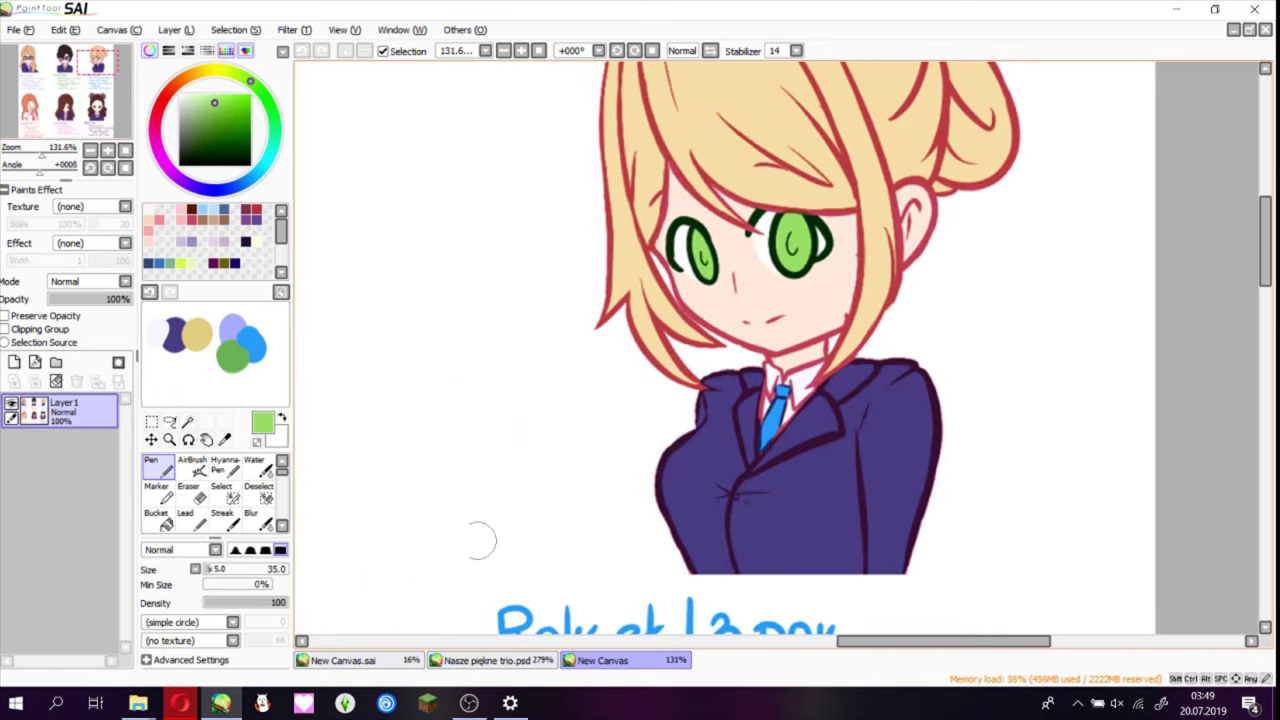
click(488, 660)
drag(550, 240, 562, 366)
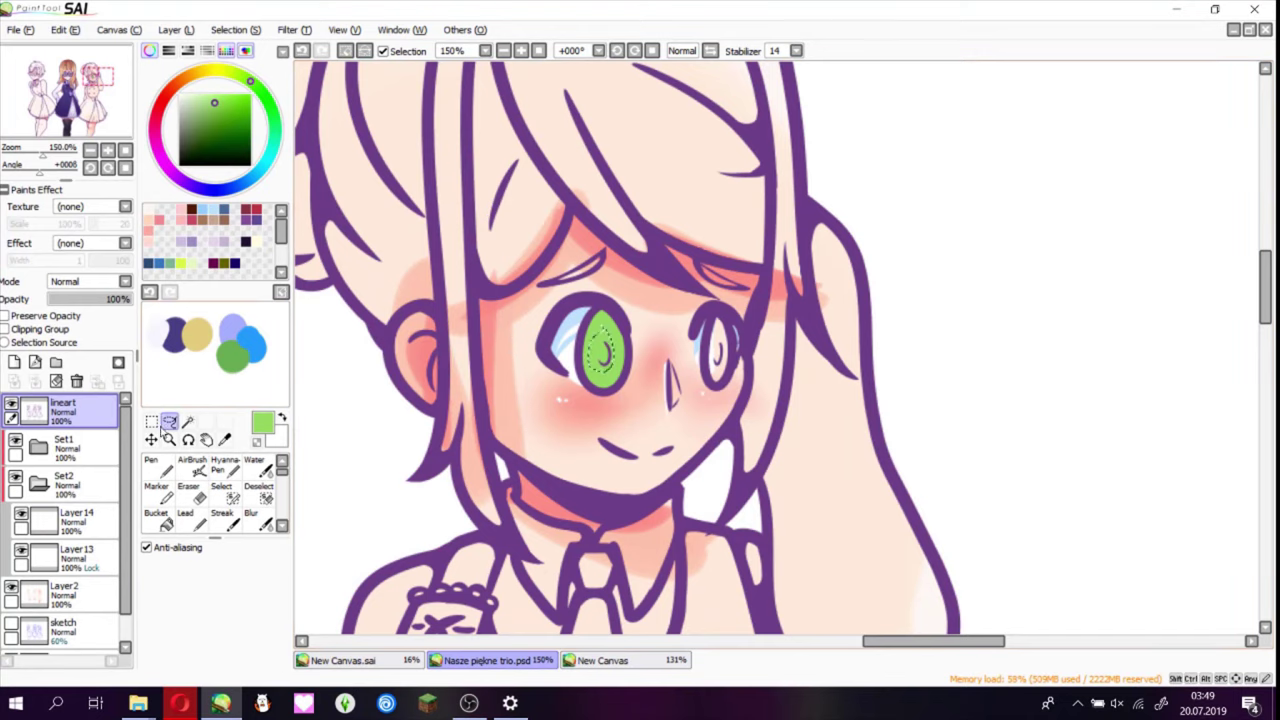
click(76, 516)
click(151, 470)
key(ctrl+plus)
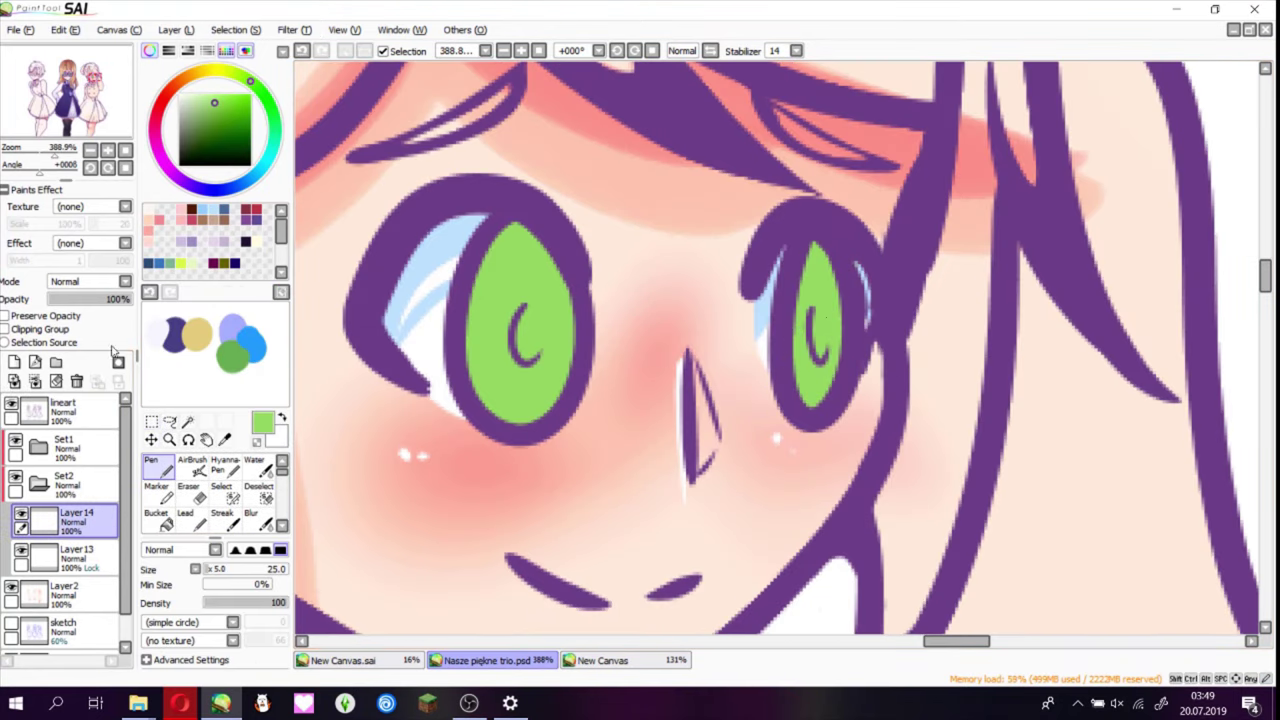
- Paint dark green shading and pupil detail over the third girl's irises on a new clipped layer, Layer15
click(14, 362)
click(6, 329)
click(214, 118)
drag(470, 300, 520, 313)
drag(845, 325, 810, 330)
drag(490, 335, 500, 375)
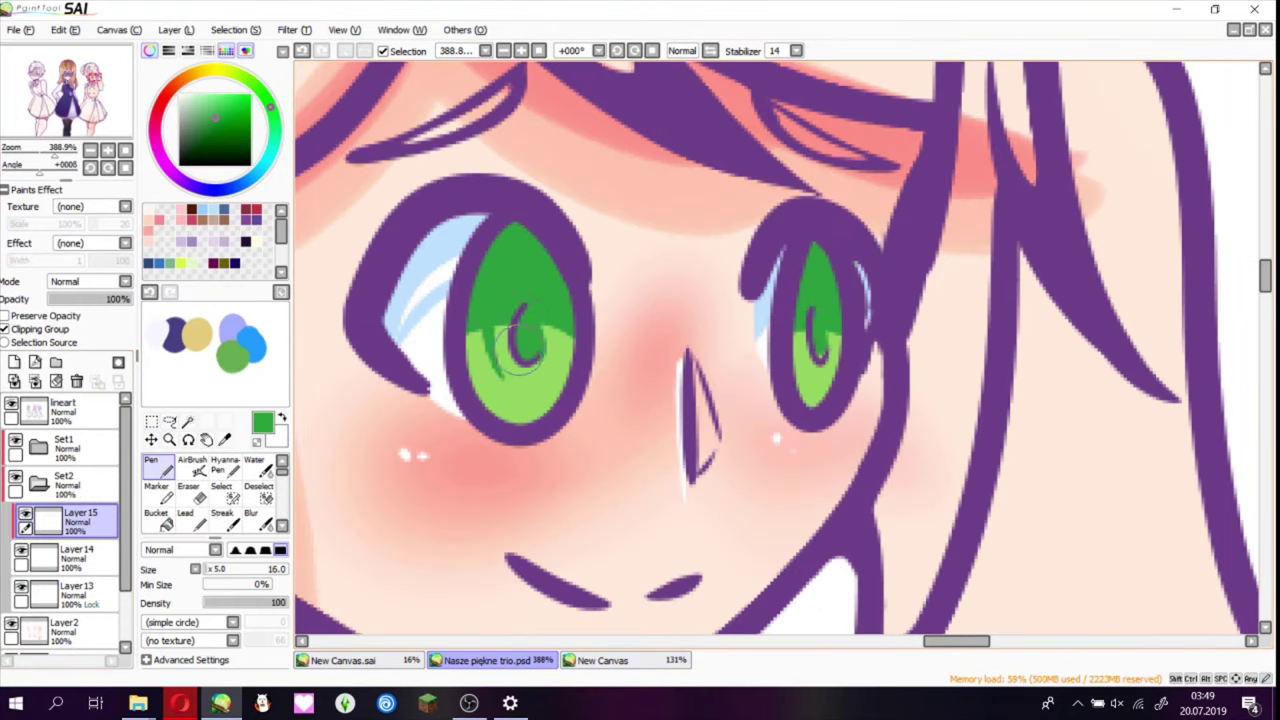
drag(560, 330, 565, 365)
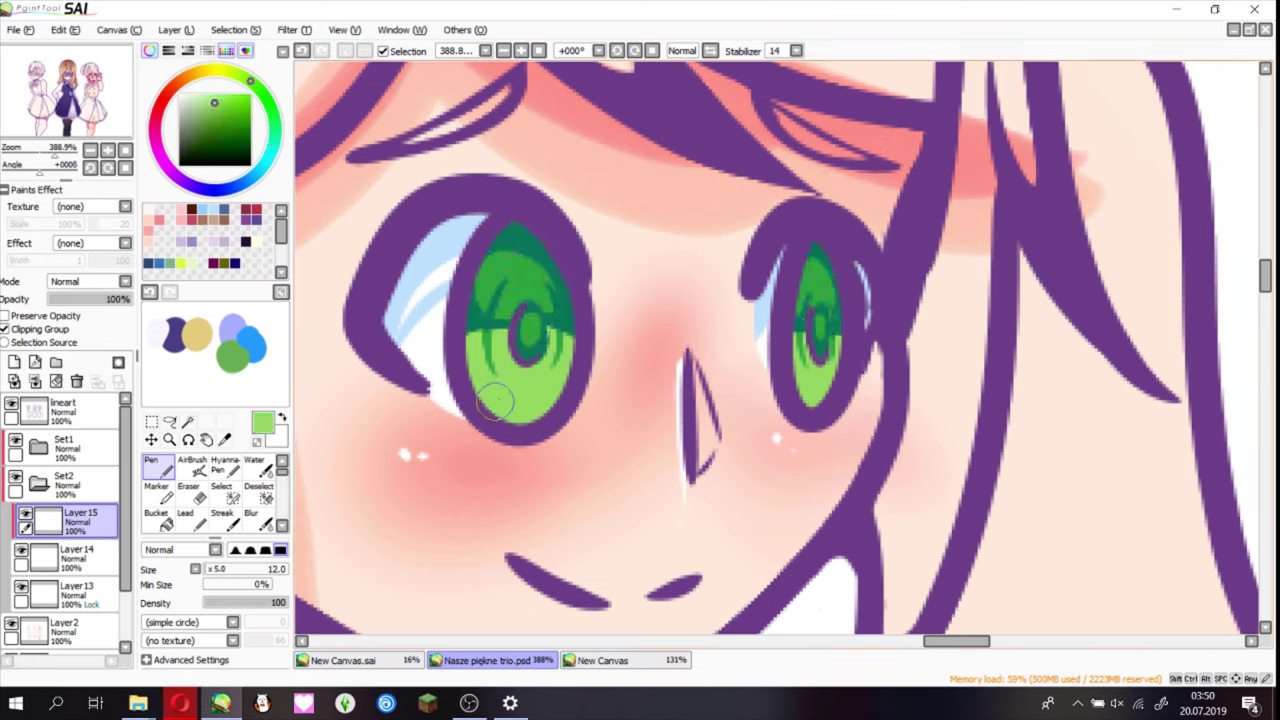
- Add blue and yellow glints and white highlights to both of the third girl's irises
alt+click(762, 295)
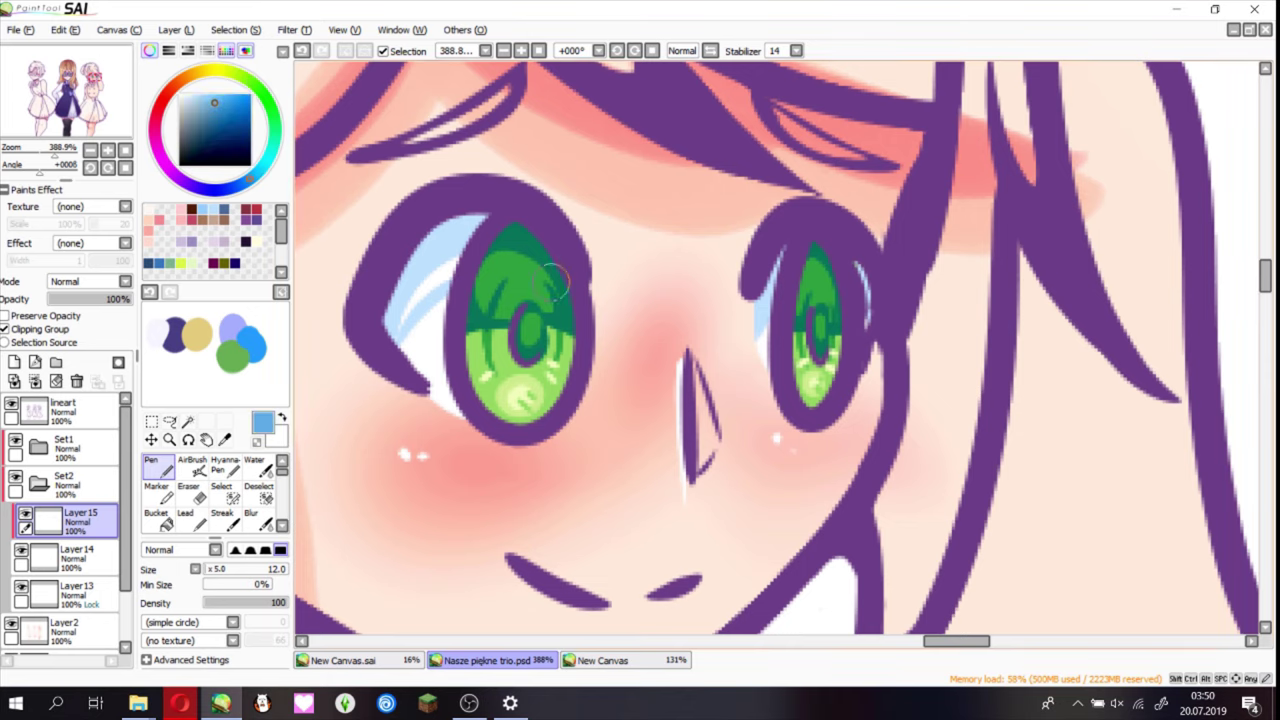
click(543, 283)
click(828, 290)
click(203, 72)
click(180, 95)
click(482, 272)
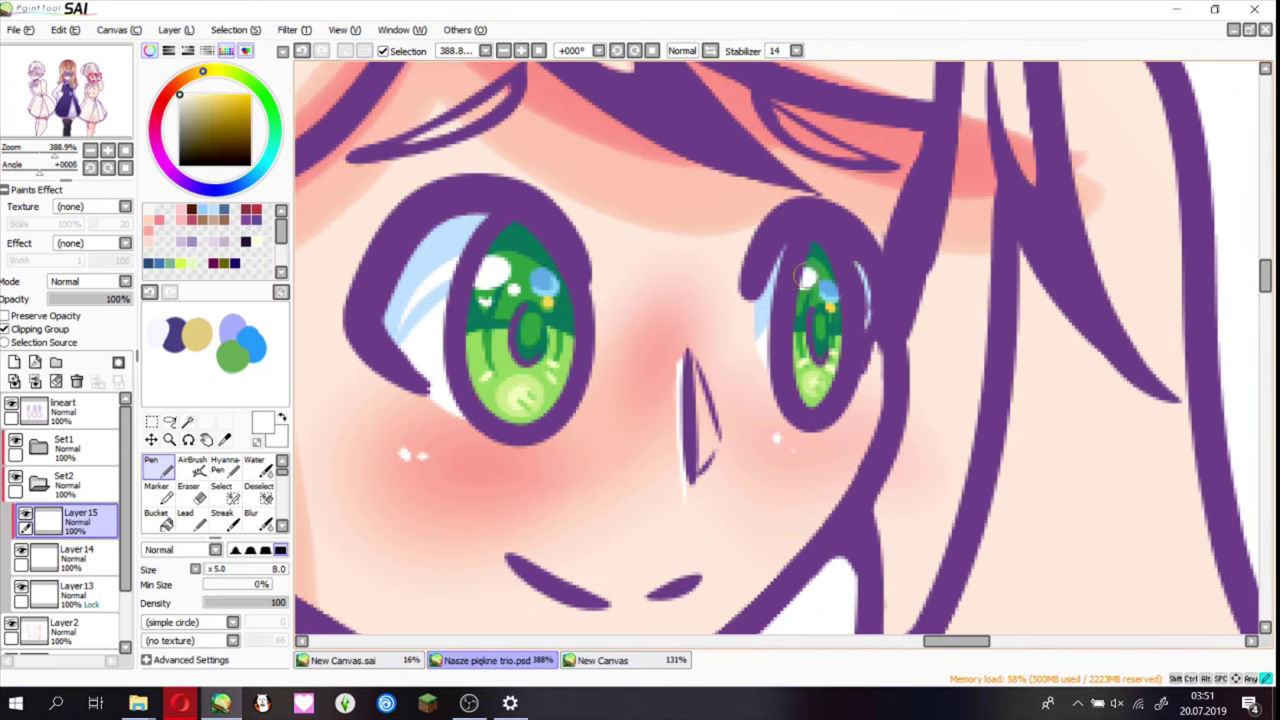
scroll(111, 110, down, 5)
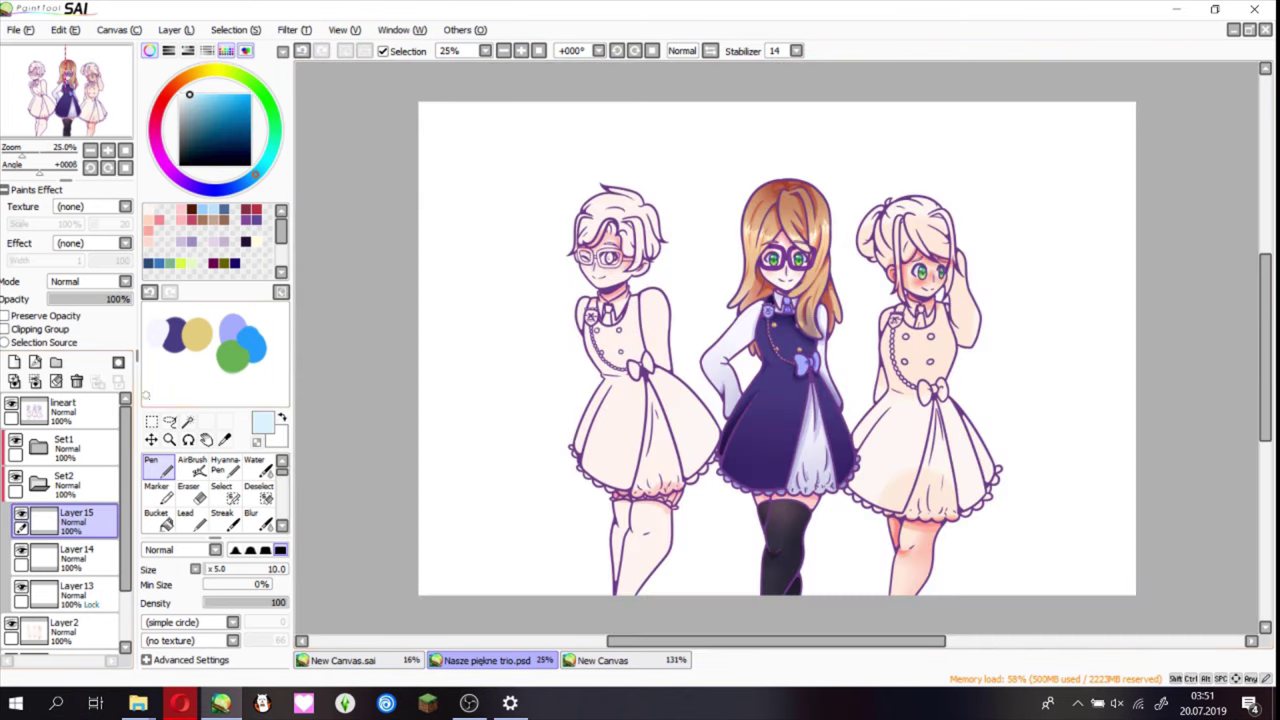
- Mask the edges of the third girl's fringe and face-framing strands with the Select brush on Layer15
scroll(111, 110, up, 3)
scroll(111, 110, up, 1)
click(221, 486)
mouse_move(465, 415)
mouse_down()
mouse_move(440, 490)
mouse_move(395, 225)
mouse_move(520, 140)
mouse_up()
scroll(408, 405, up, 2)
scroll(505, 270, up, 3)
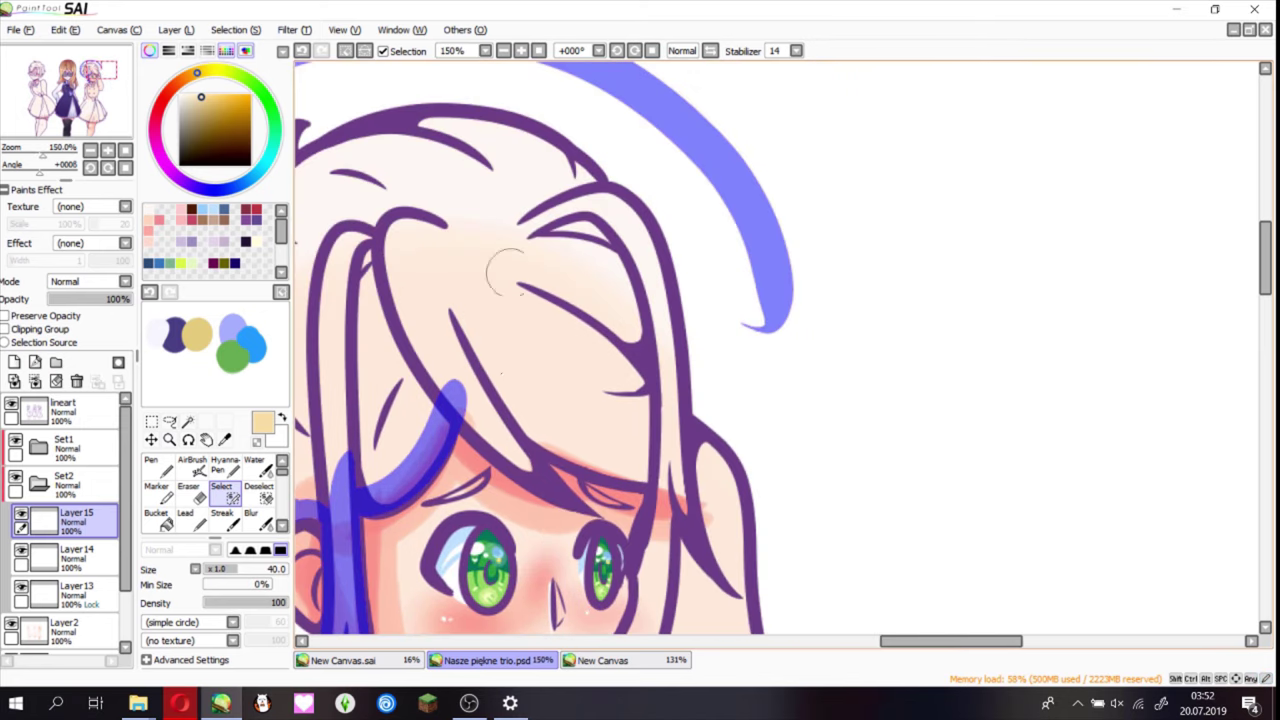
mouse_move(563, 487)
mouse_down()
mouse_move(655, 470)
mouse_move(740, 300)
mouse_up()
scroll(605, 425, down, 2)
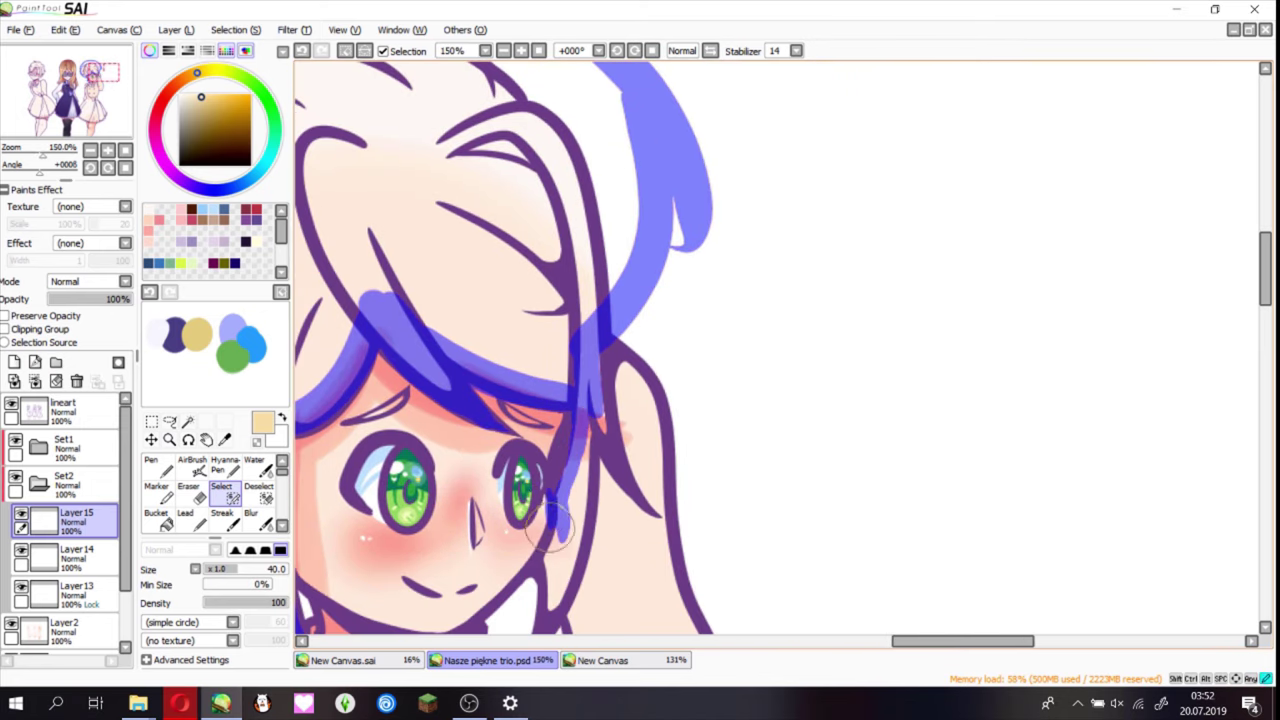
drag(555, 520, 522, 592)
scroll(522, 592, down, 3)
drag(635, 400, 647, 313)
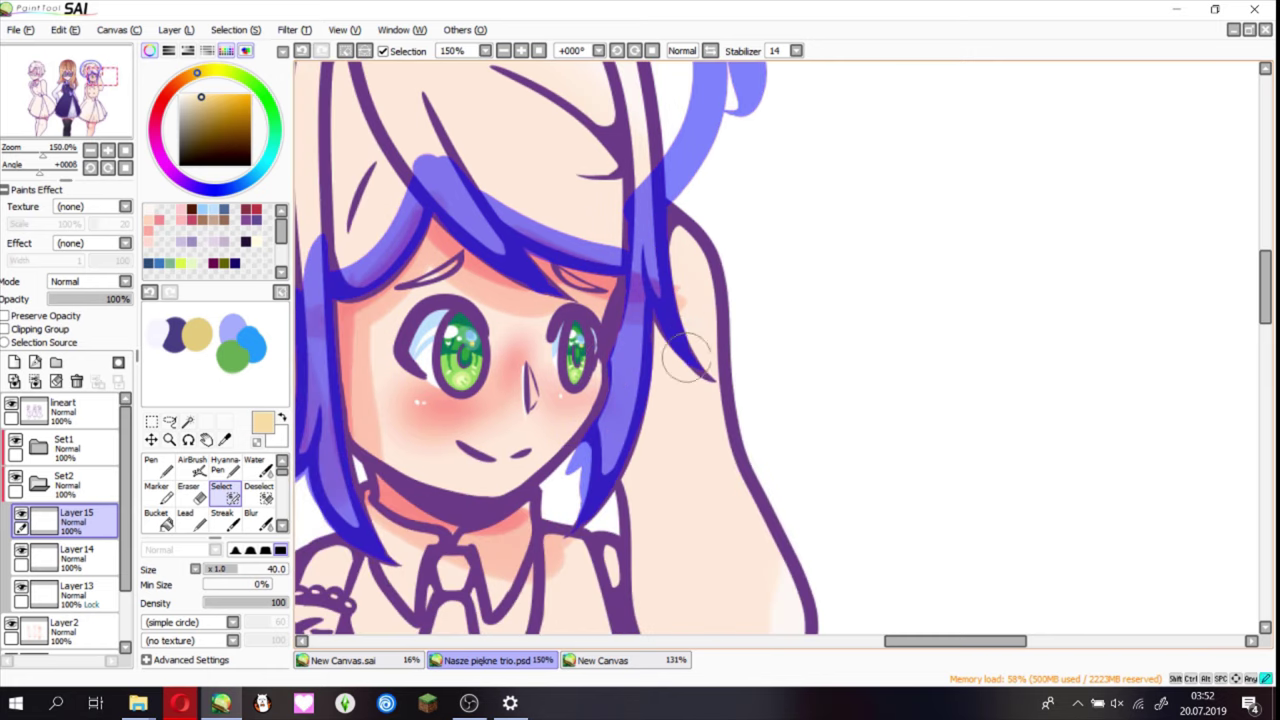
- Complete the mask over the third girl's bun and crown, and fill all her hair with light blonde
scroll(688, 358, down, 2)
scroll(688, 358, up, 2)
mouse_move(780, 380)
mouse_down()
mouse_move(598, 198)
mouse_move(595, 430)
mouse_move(603, 355)
mouse_up()
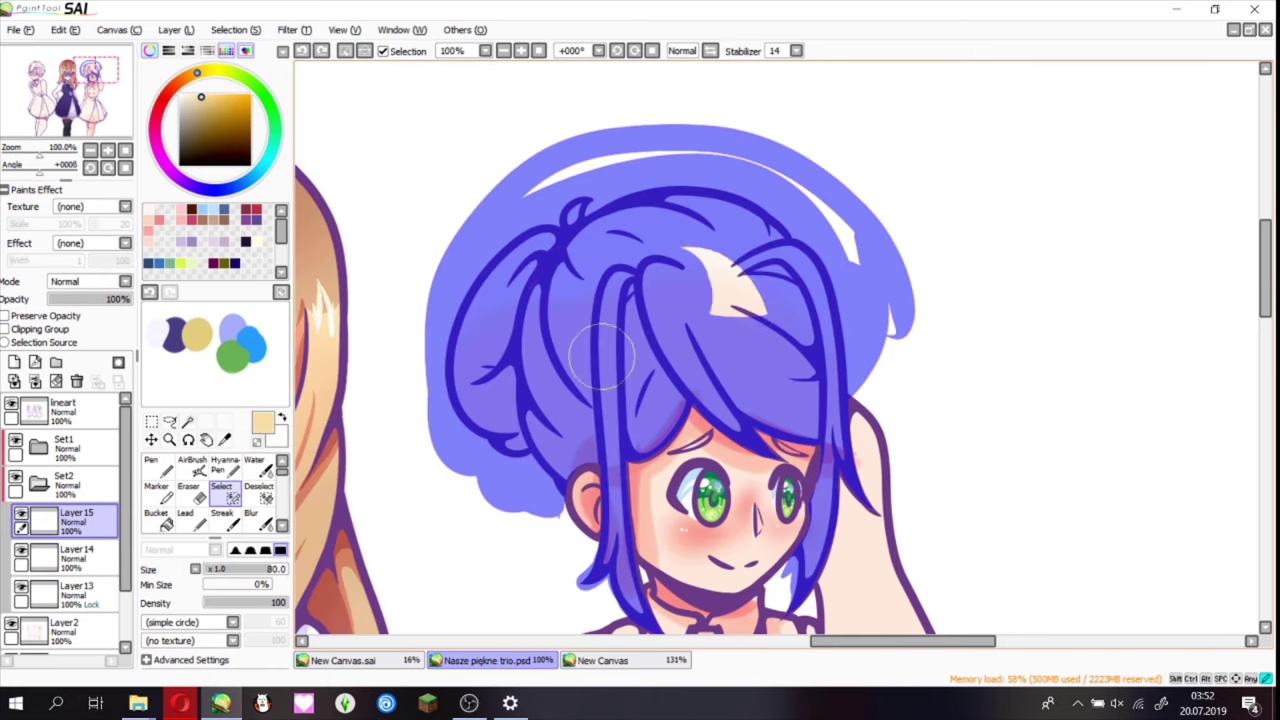
scroll(602, 355, up, 3)
scroll(702, 307, down, 8)
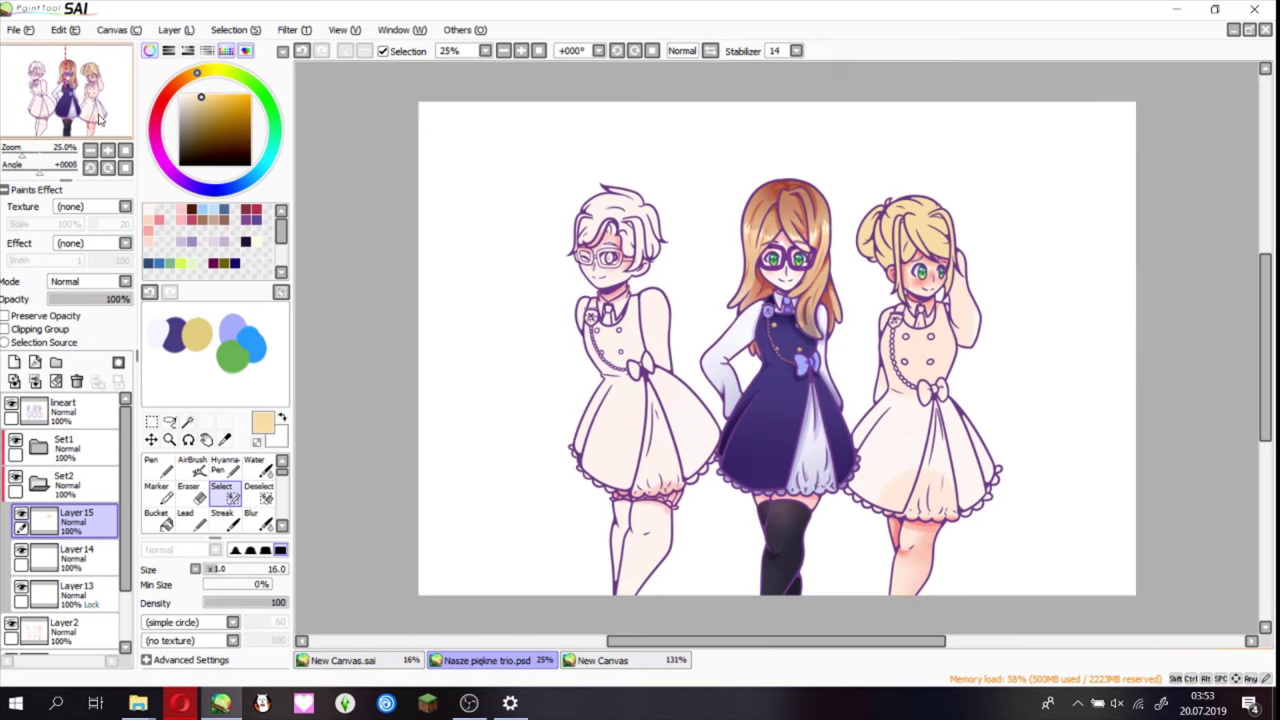
- Lasso around the third girl on Layer2 and adjust her base colors with Hue/Saturation
click(45, 630)
click(169, 421)
mouse_move(860, 132)
mouse_down()
mouse_move(760, 200)
mouse_move(930, 560)
mouse_up()
key(ctrl+u)
drag(185, 276, 203, 279)
click(224, 309)
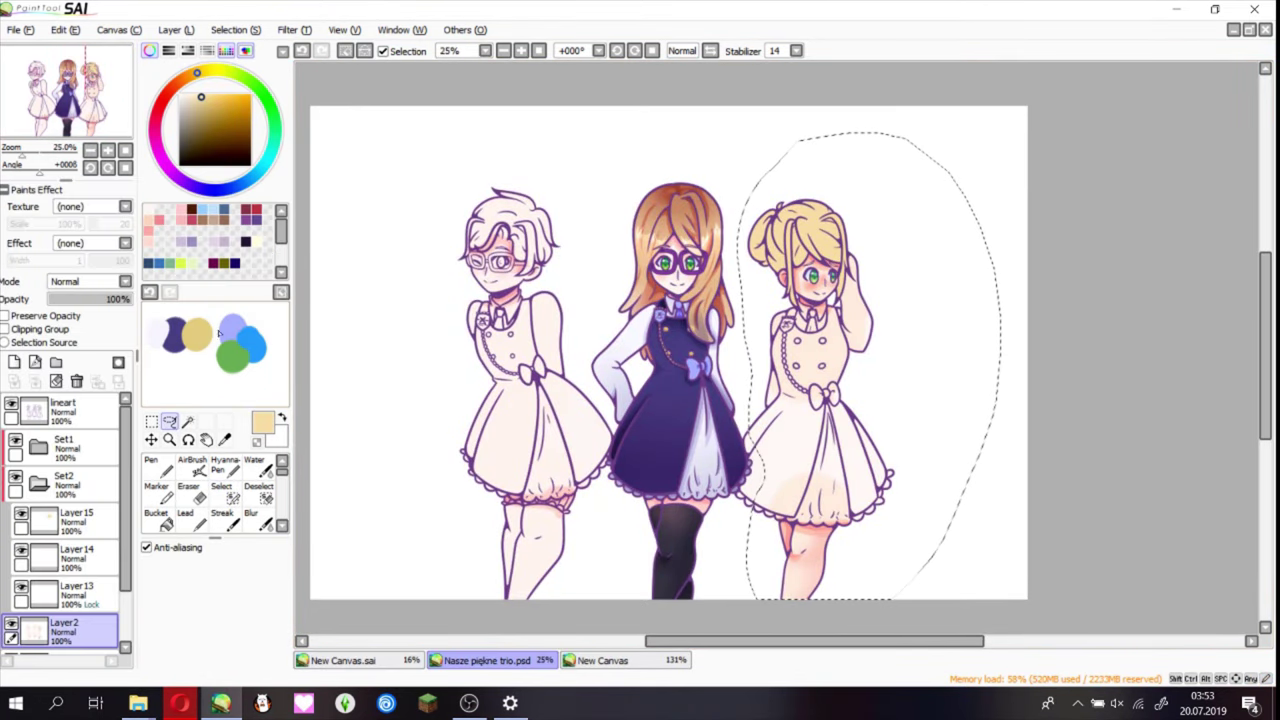
- Paint red-brown shadow shapes on the third girl's fringe, strands and bun on the clipped Layer16
click(14, 362)
key(n)
scroll(633, 197, up, 5)
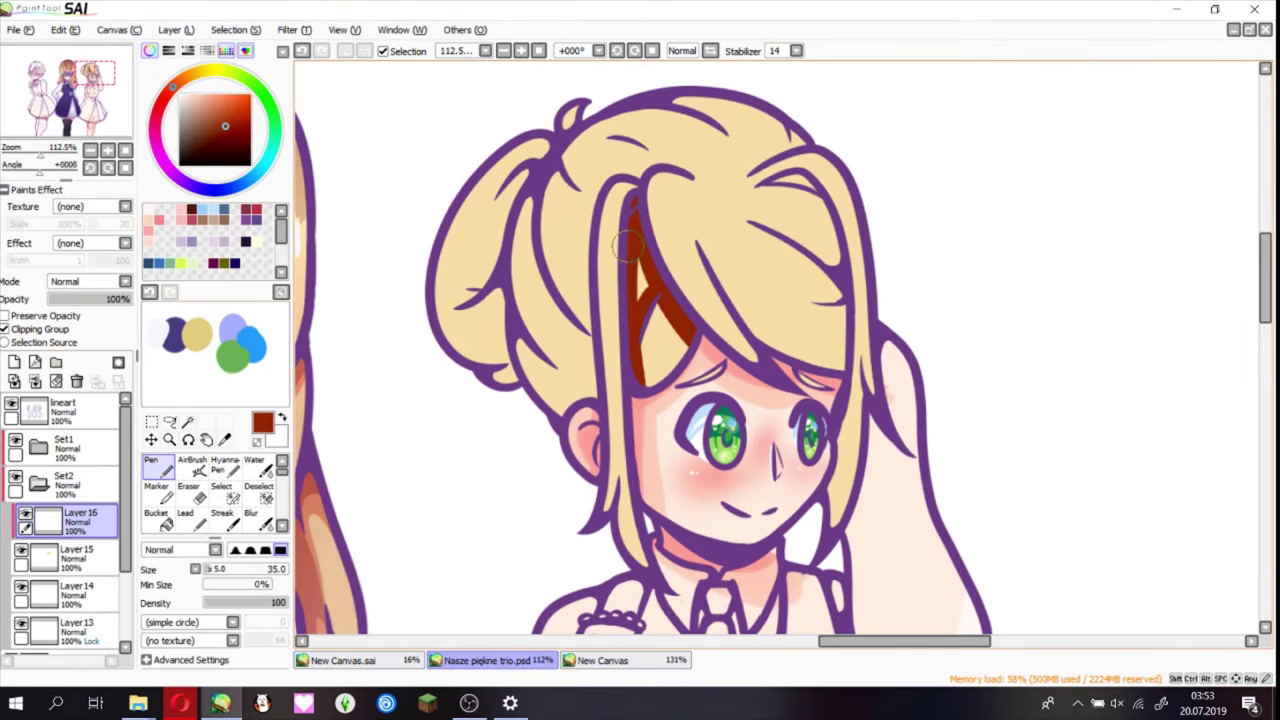
drag(850, 330, 841, 502)
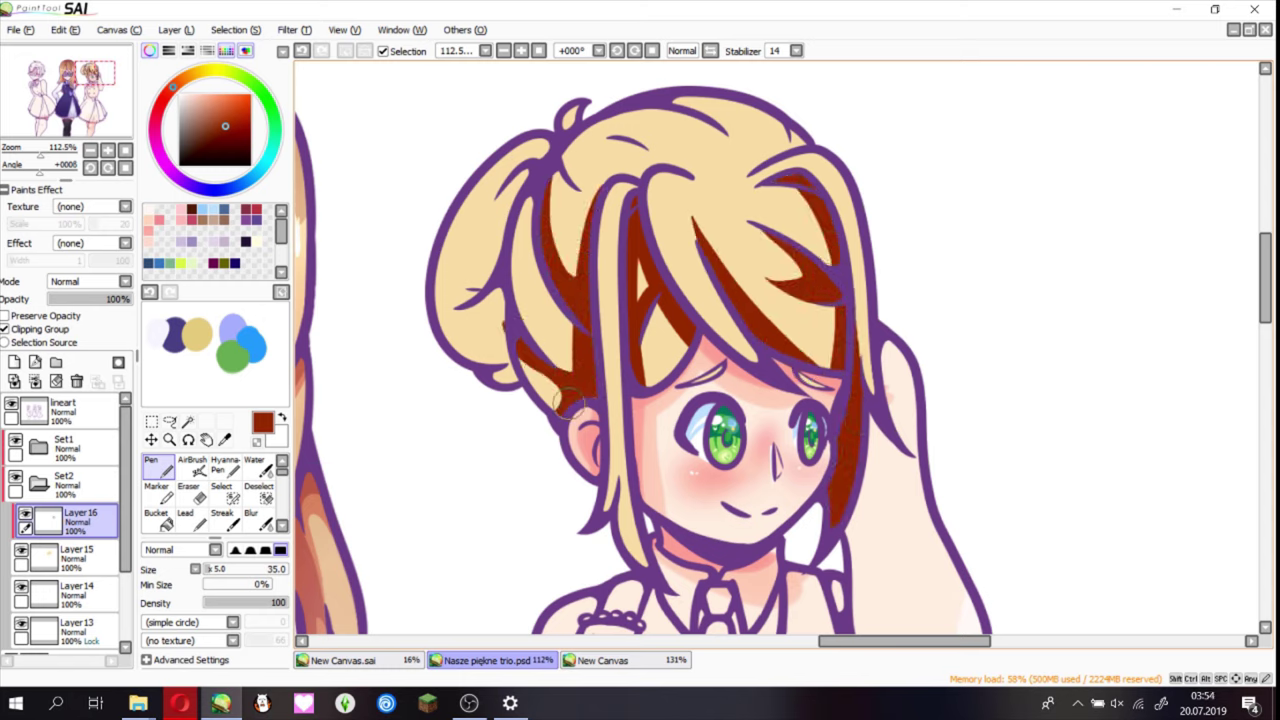
drag(525, 172, 490, 380)
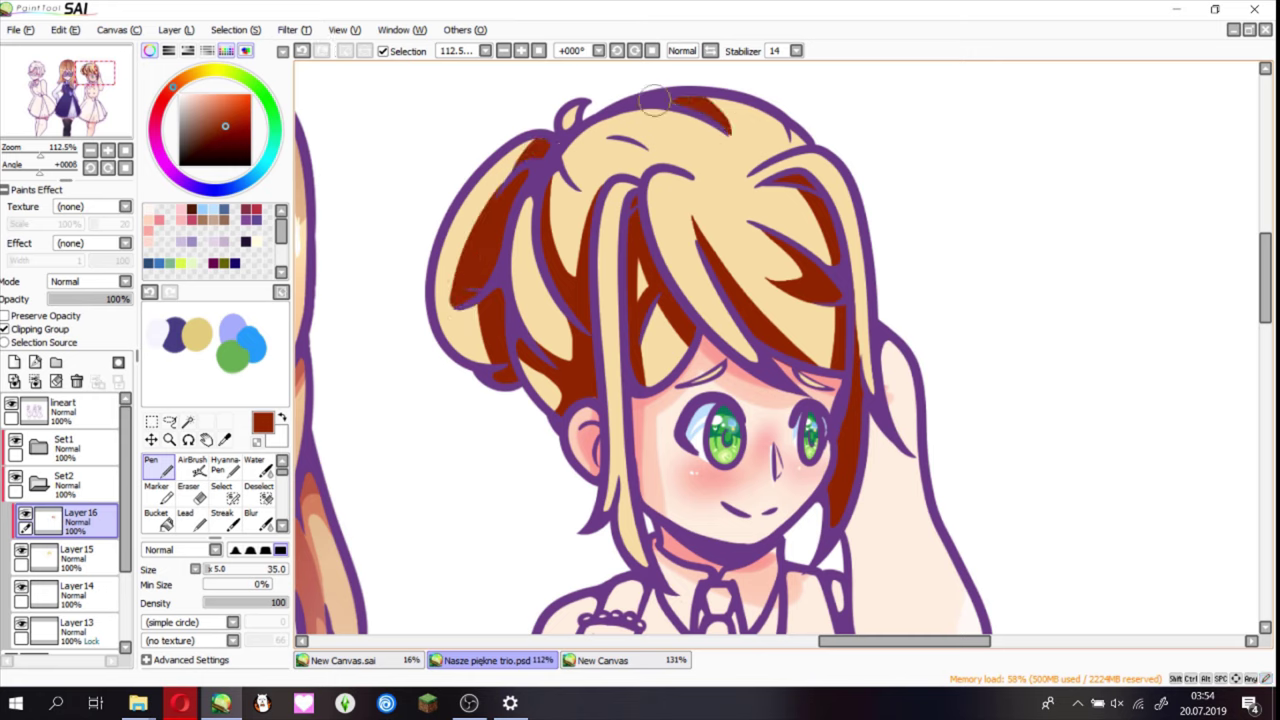
- Set Layer16 to Multiply with softer orange shadows, and add deeper pink shading on the Multiply Layer17 at about 37% opacity
click(201, 97)
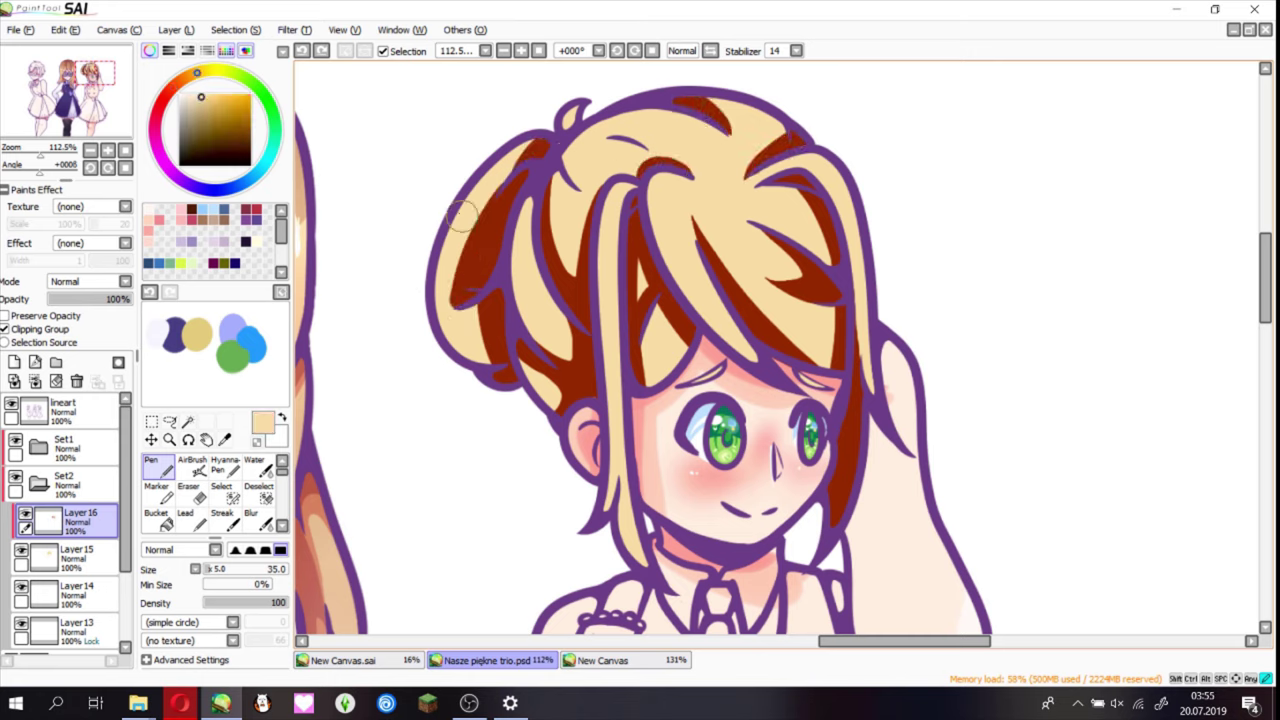
click(90, 281)
click(80, 298)
click(14, 362)
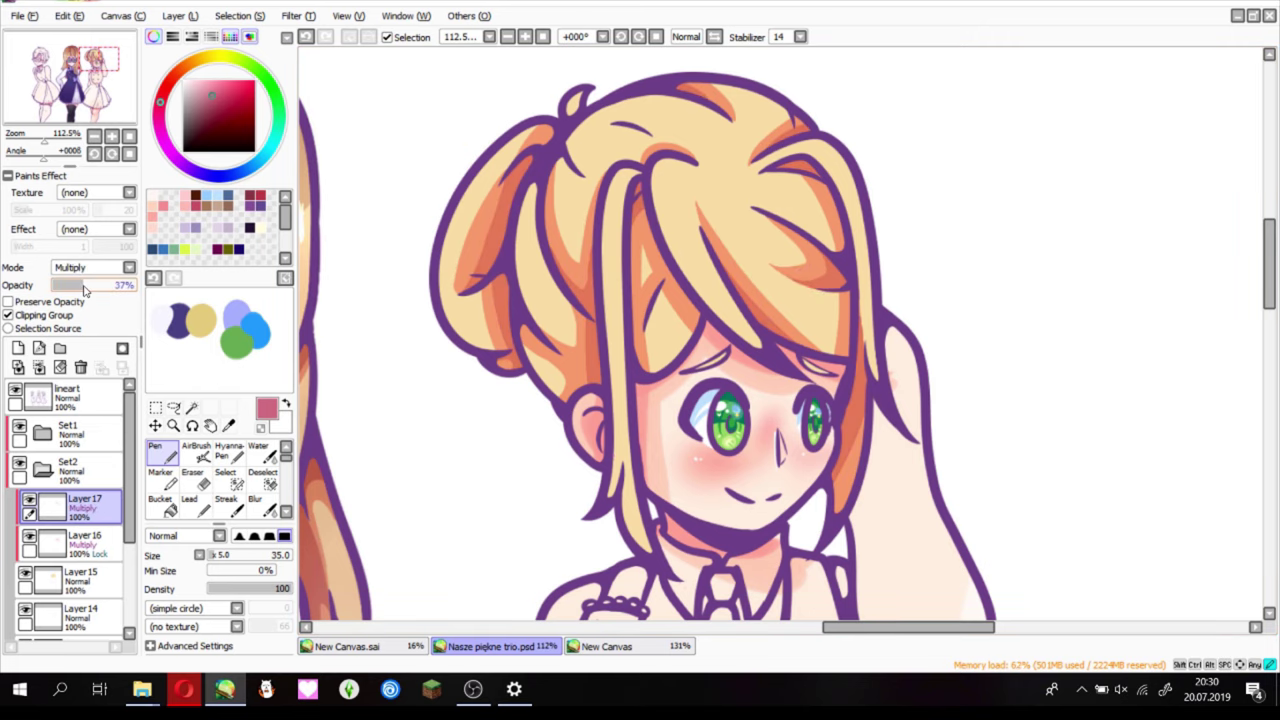
- Try a rotated pale yellow highlight band across the third girl's hair on the clipped Layer18 at 42% opacity
click(18, 348)
alt+click(608, 137)
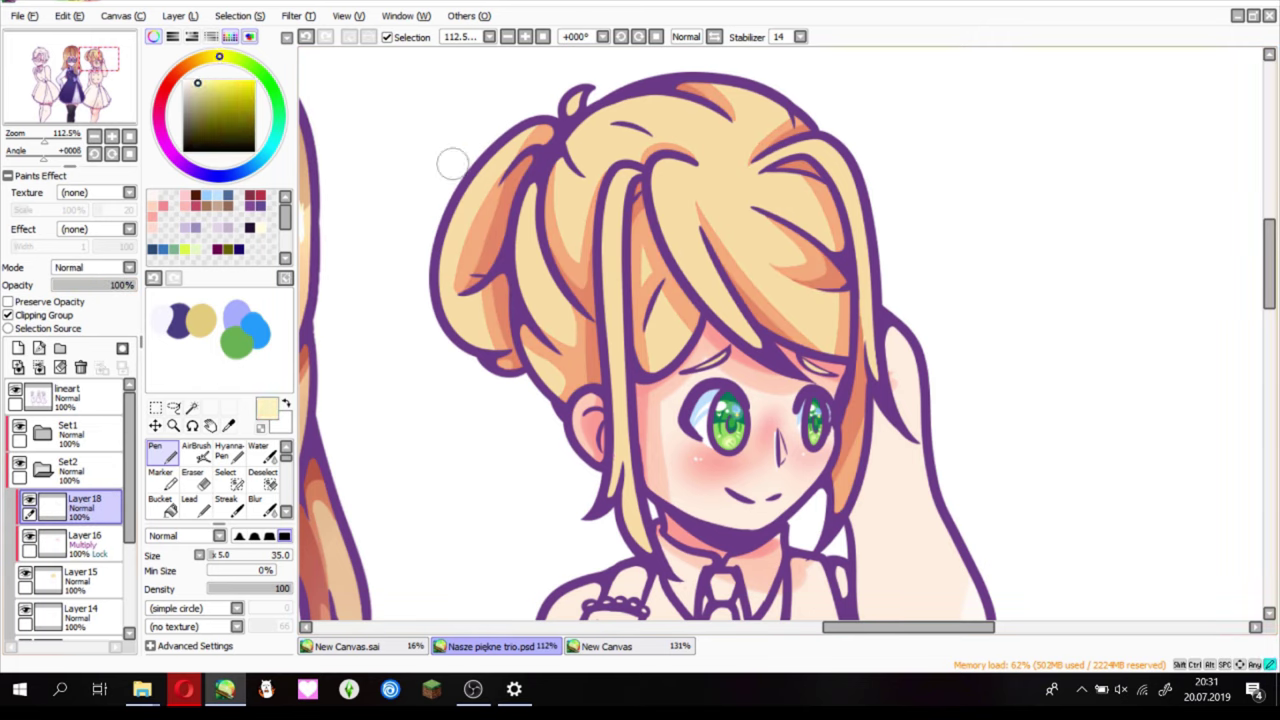
key(ctrl)
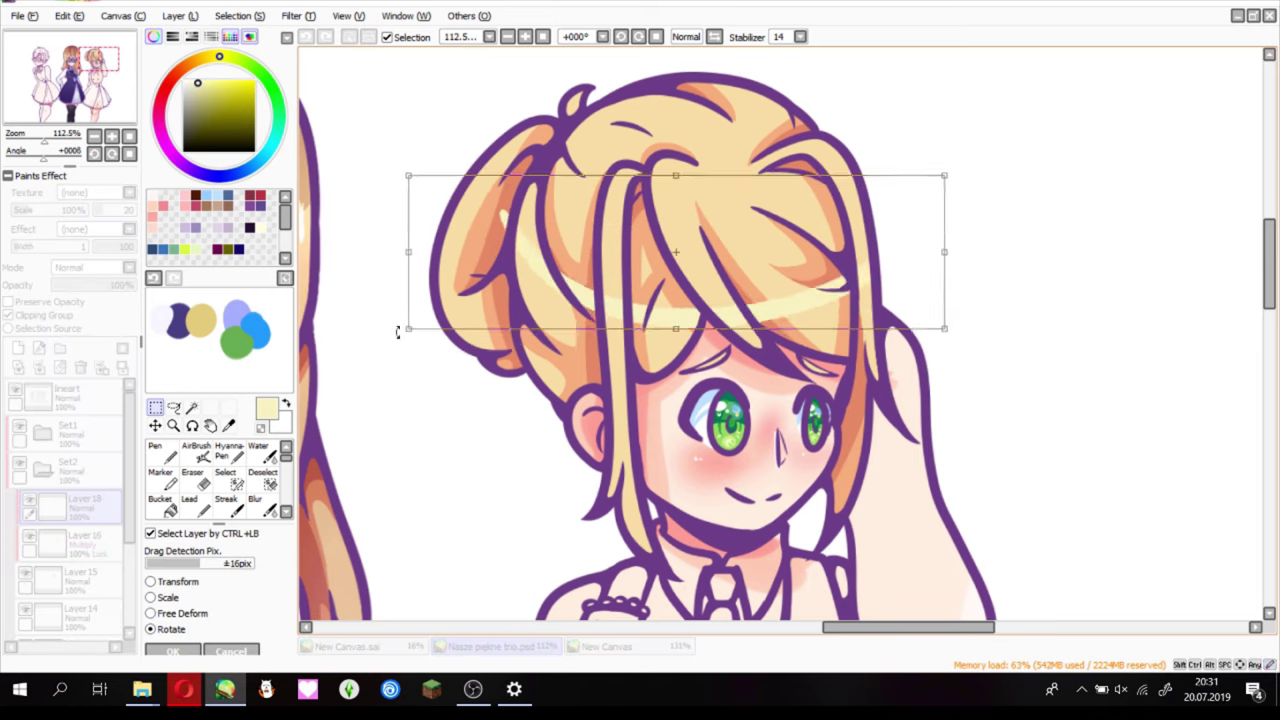
drag(505, 190, 858, 258)
click(155, 407)
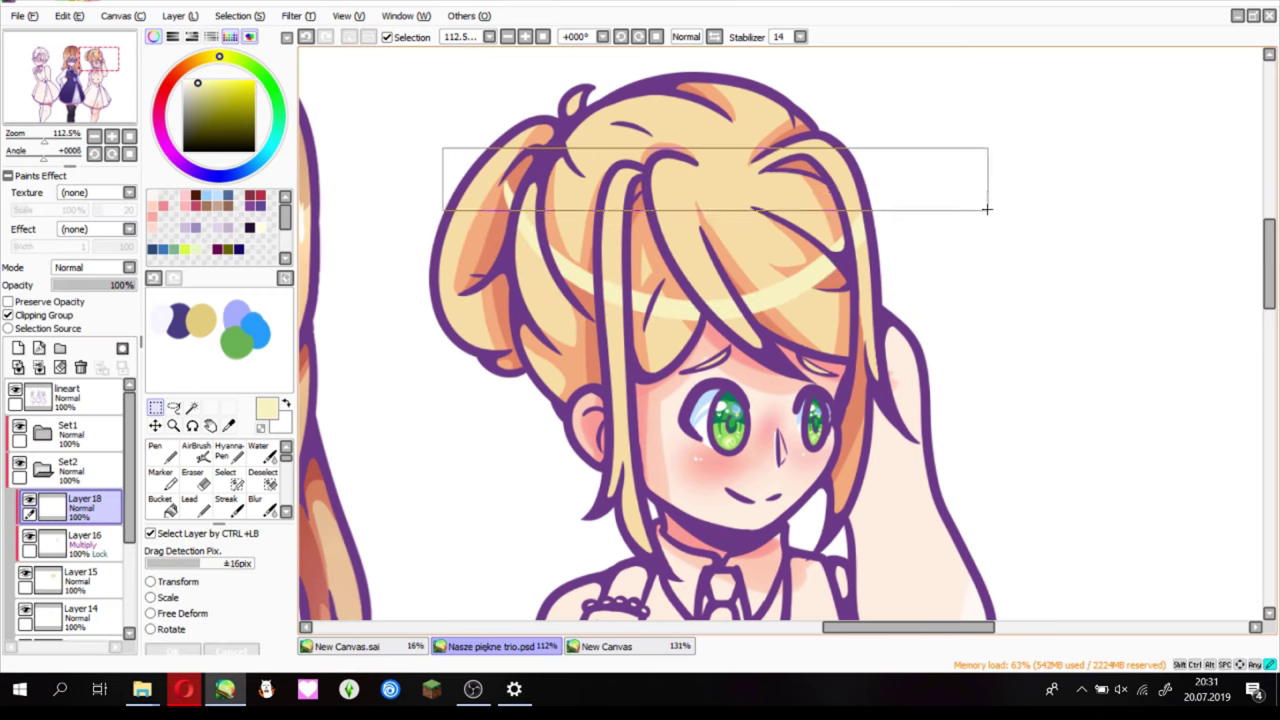
click(83, 286)
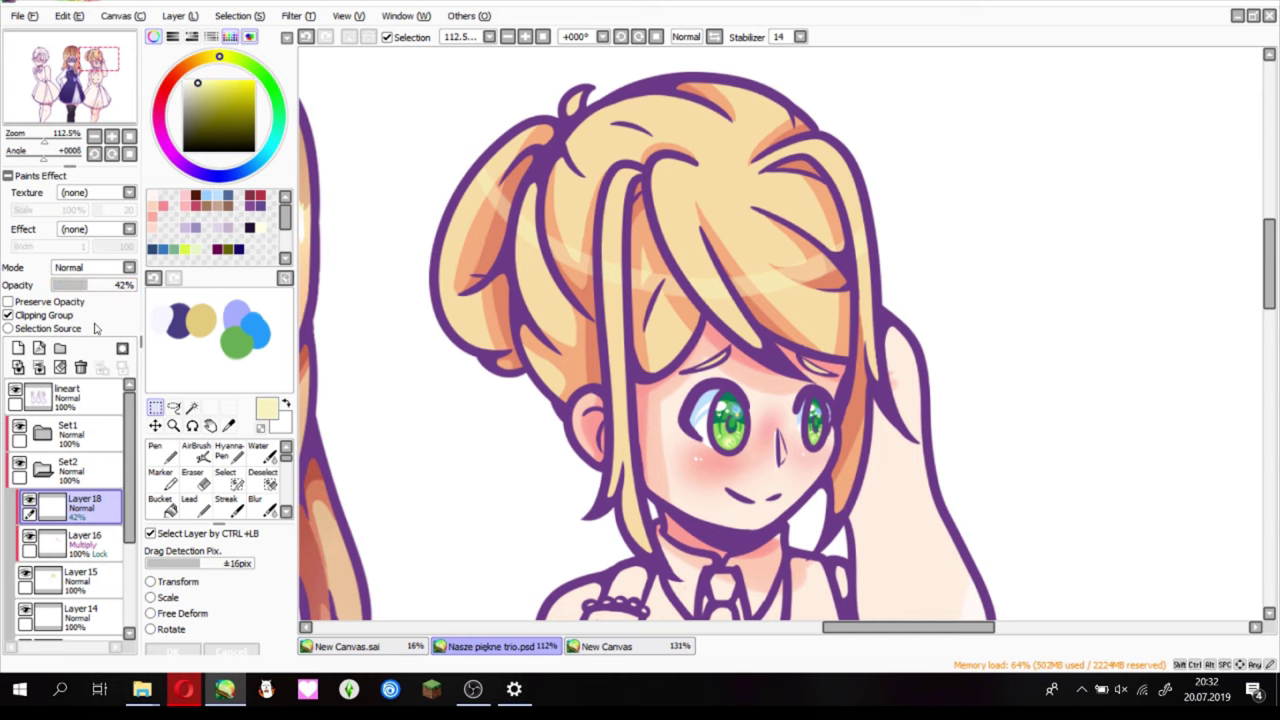
- Draw a scalloped pale yellow highlight line across the third girl's hair on Layer19 and select its shape
click(17, 348)
key(n)
scroll(645, 345, up, 4)
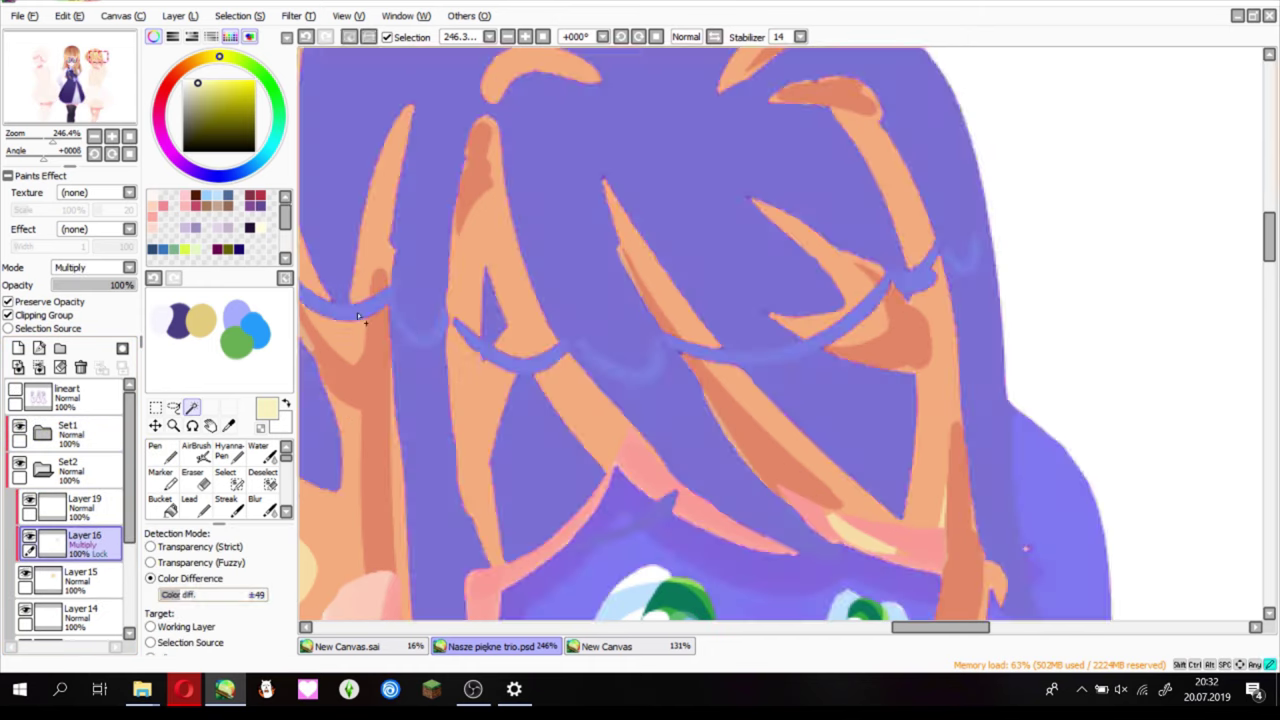
drag(300, 290, 971, 245)
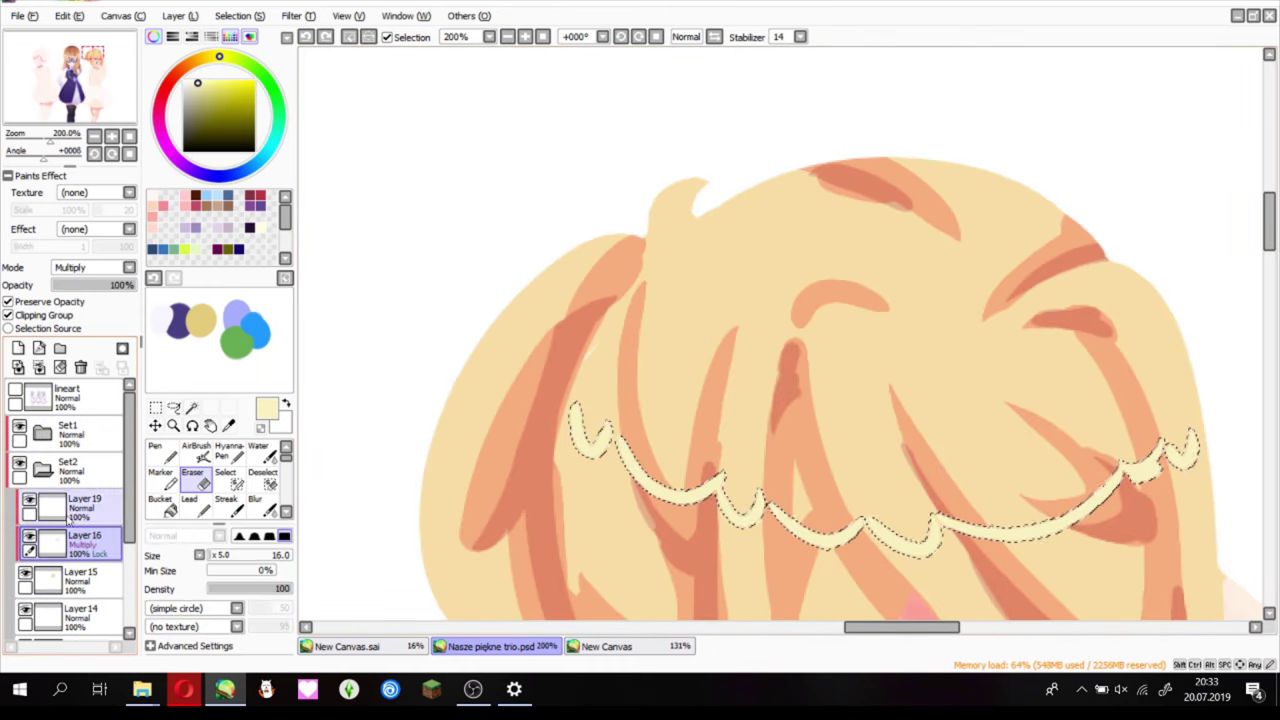
key(e)
click(33, 104)
- Extend the selection below the scalloped line over the fringe, side strands and back hair with the Select brush
key(s)
drag(495, 180, 548, 232)
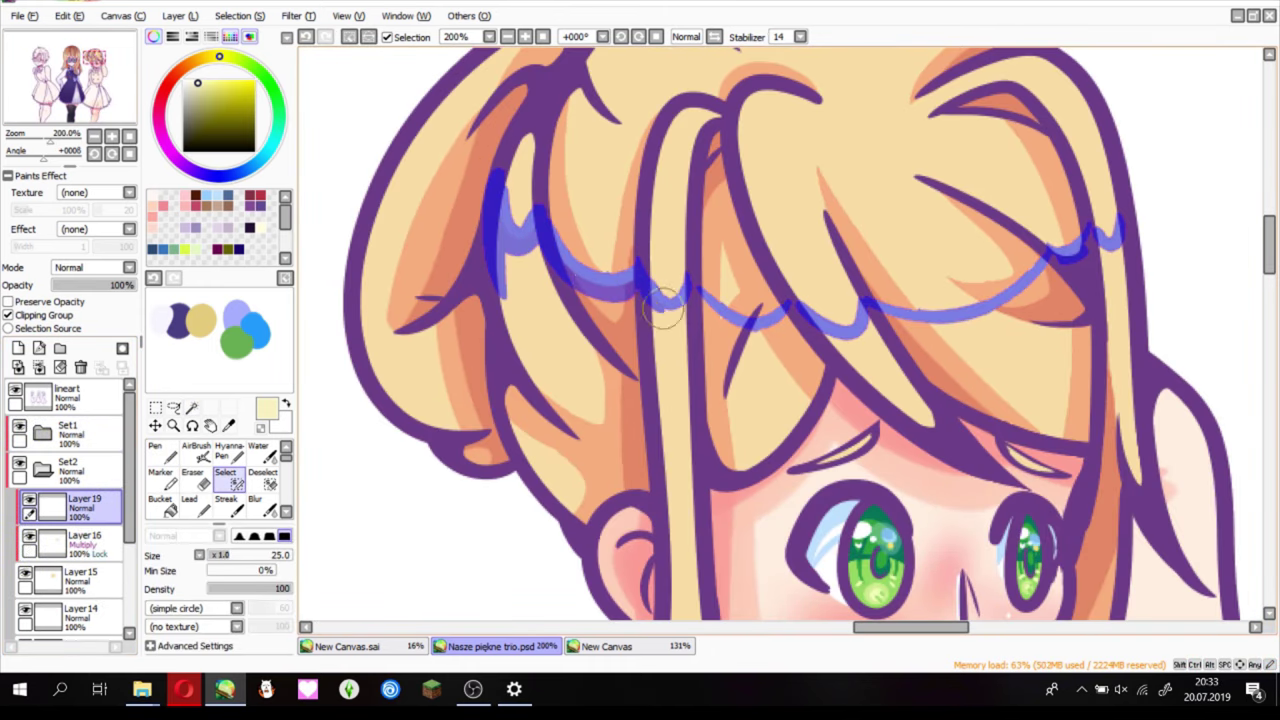
mouse_move(664, 305)
mouse_down()
mouse_move(840, 330)
mouse_move(1075, 245)
mouse_move(1130, 190)
mouse_move(760, 460)
mouse_up()
key(bracketright)
key(bracketright)
key(bracketright)
key(bracketright)
key(bracketright)
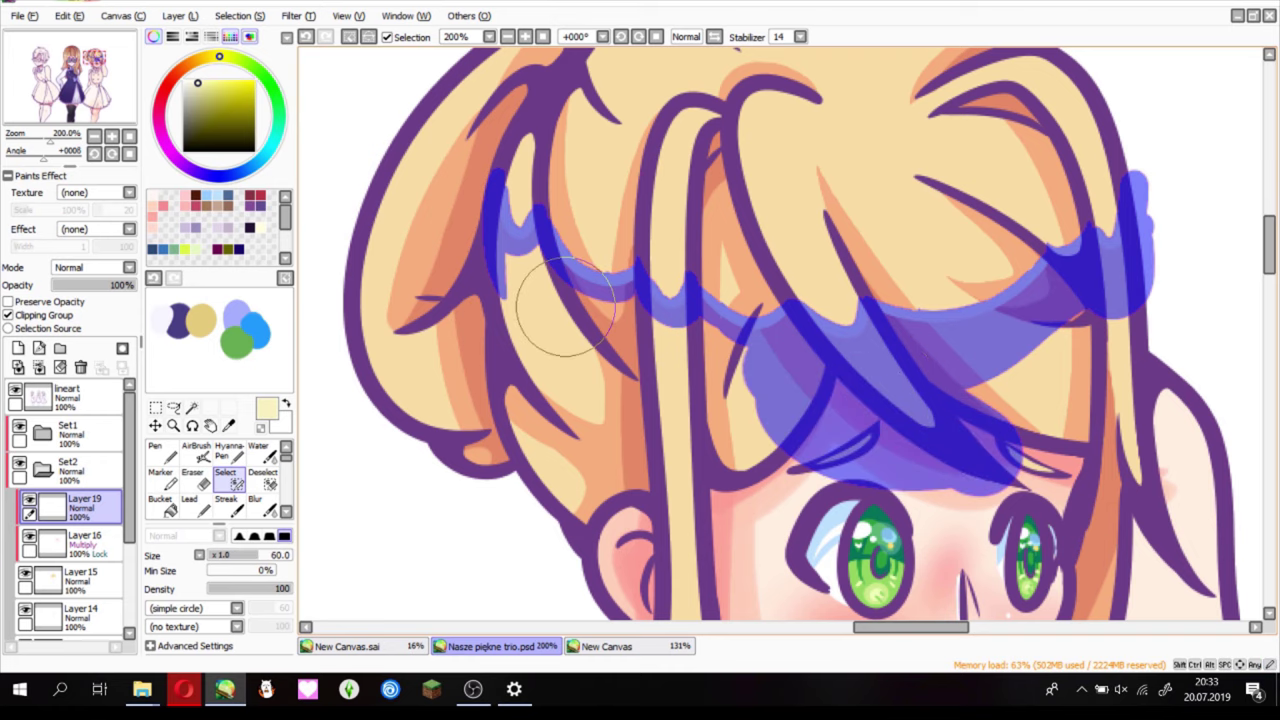
mouse_move(565, 305)
mouse_down()
mouse_move(540, 520)
mouse_move(700, 320)
mouse_move(760, 480)
mouse_up()
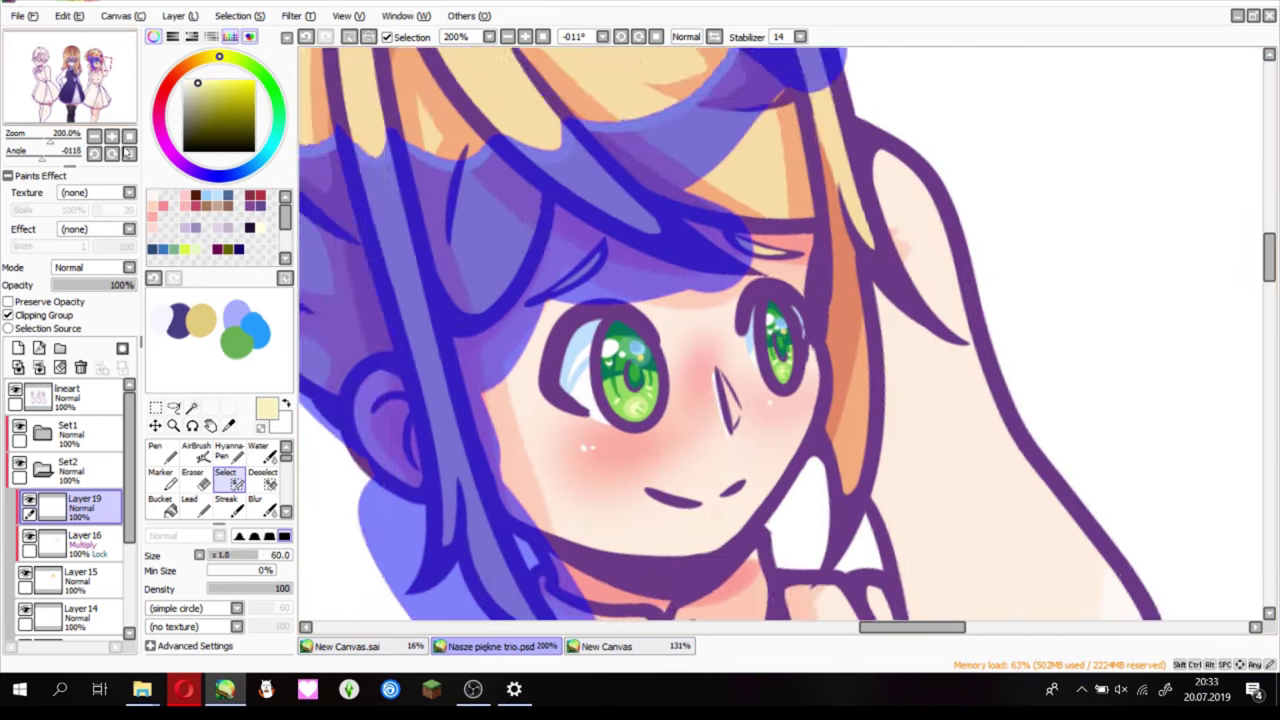
- Fill the selected lower hair with pale yellow, deselect, and set Layer19 to Luminosity at 34% opacity
click(128, 152)
click(94, 136)
key(n)
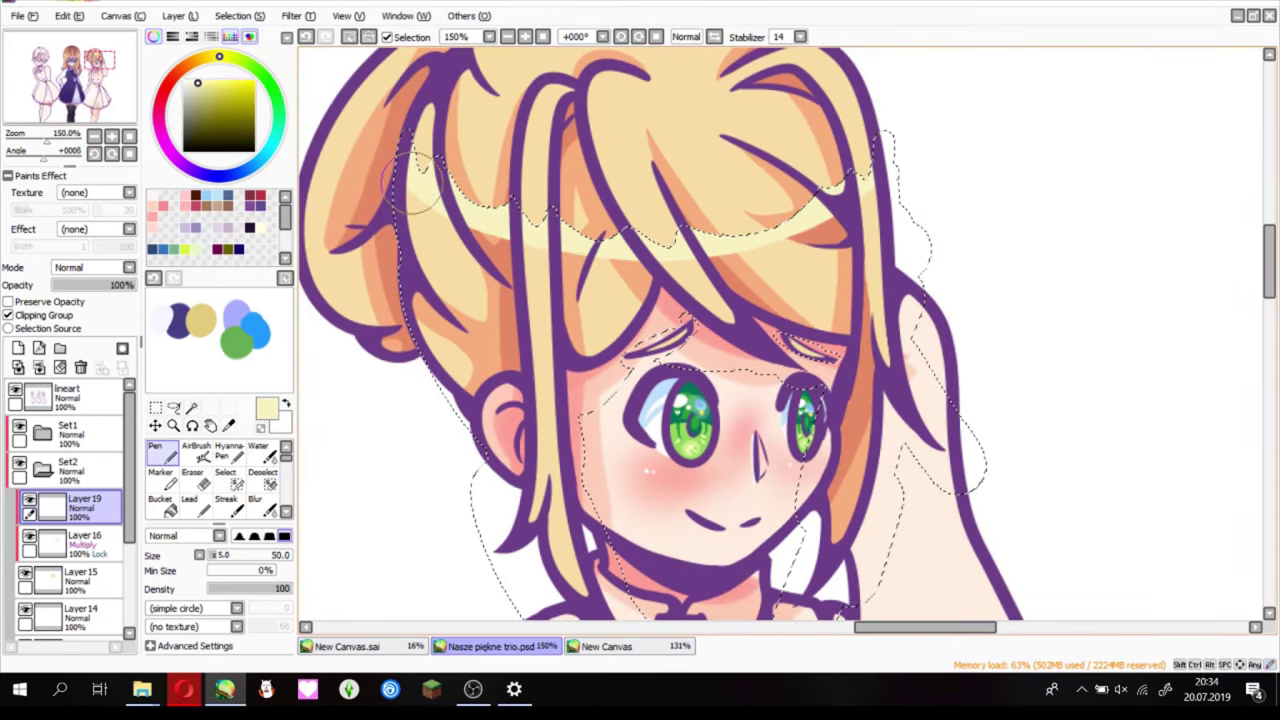
mouse_move(413, 183)
mouse_down()
mouse_move(760, 230)
mouse_move(480, 300)
mouse_move(455, 200)
mouse_up()
key(e)
key(ctrl+d)
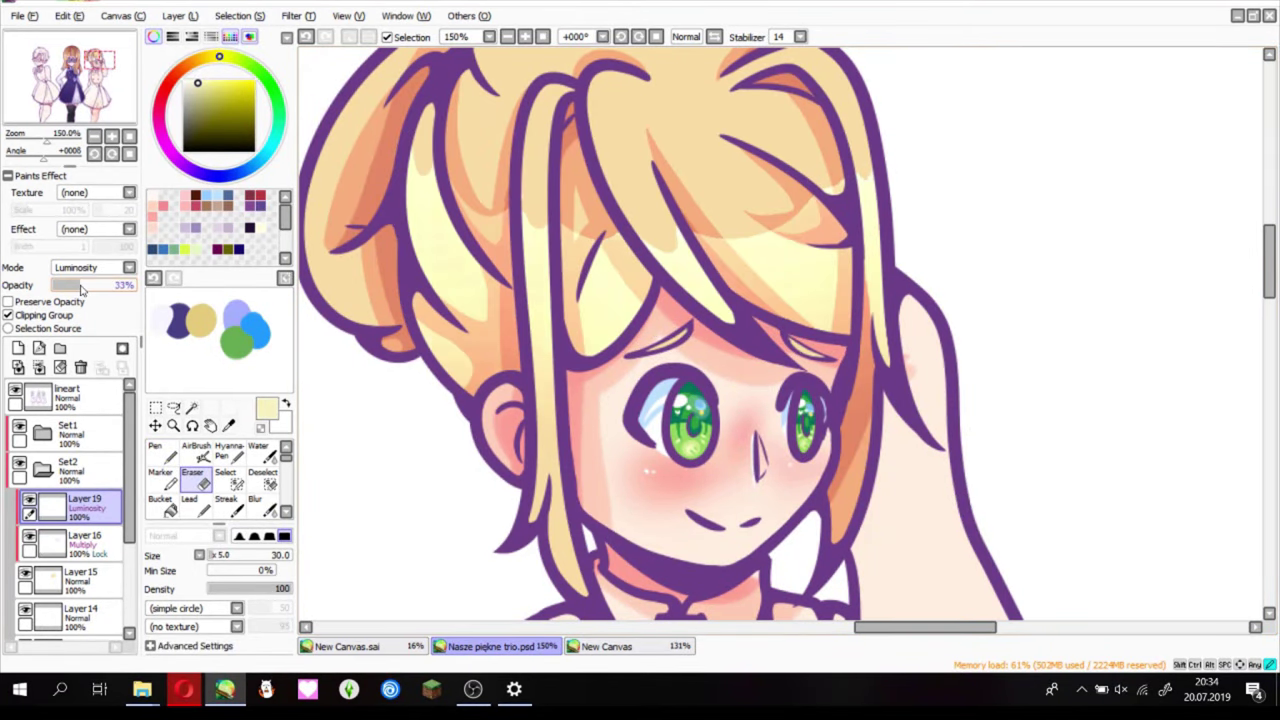
- Draw zigzag shine strokes along the hair highlight on a new clipped layer and set it to Luminosity with reduced opacity
key(ctrl+shift+n)
key(n)
drag(784, 222, 722, 268)
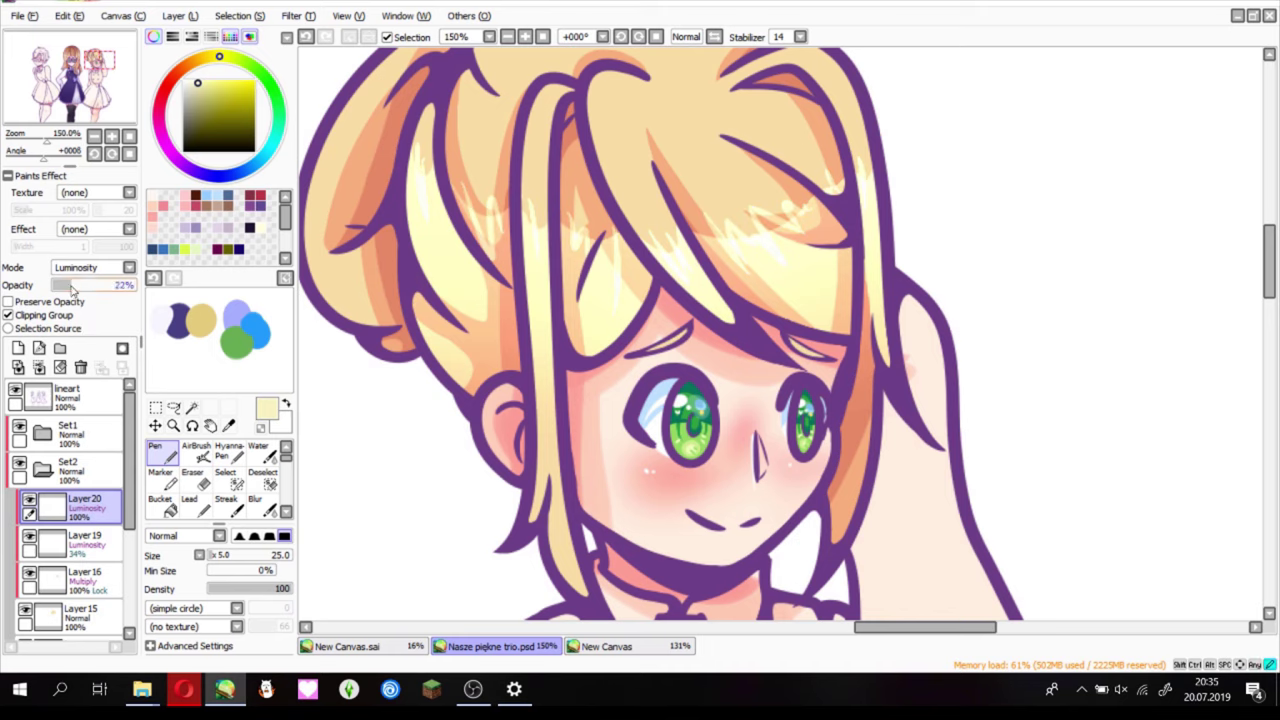
- Pick the pale skin color and airbrush it softly over the fringe near the face on the clipped Layer20
key(ctrl+0)
drag(722, 340, 722, 302)
key(a)
alt+click(722, 302)
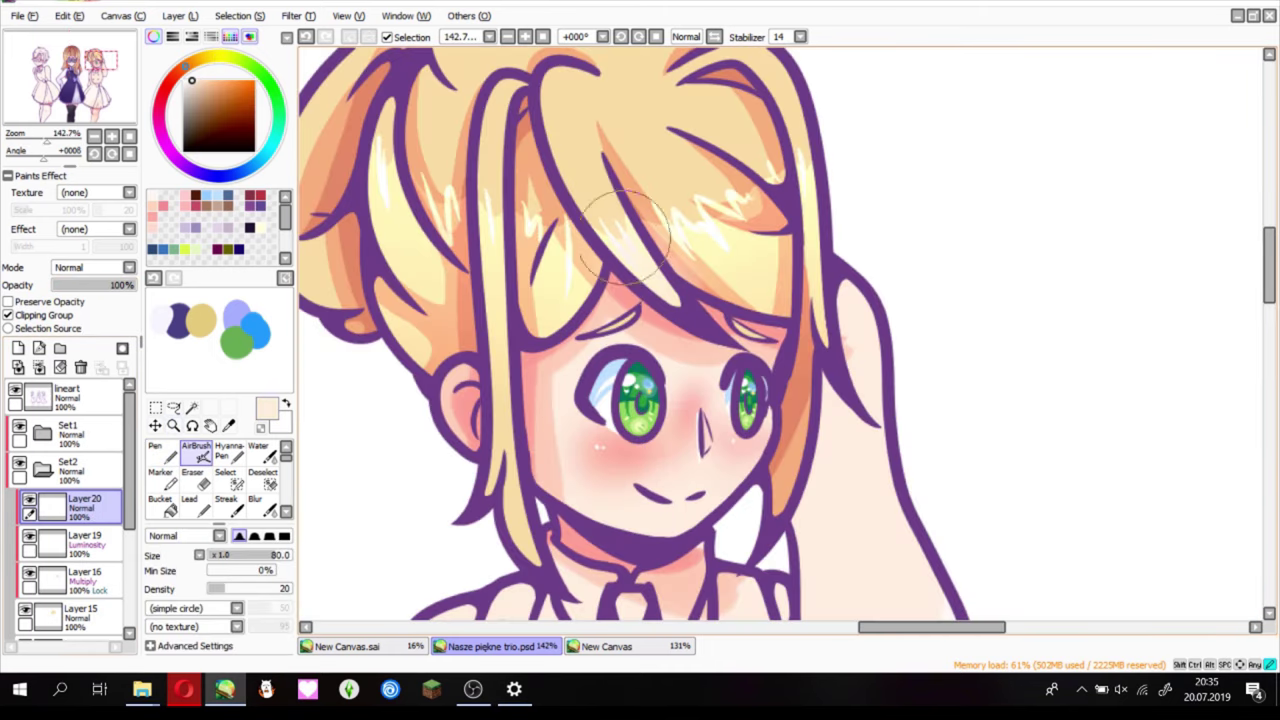
- Airbrush an orange gradient over the crown of the hair on the clipped Multiply Layer21 and set its opacity to 42%
key(minus)
key(ctrl+shift+n)
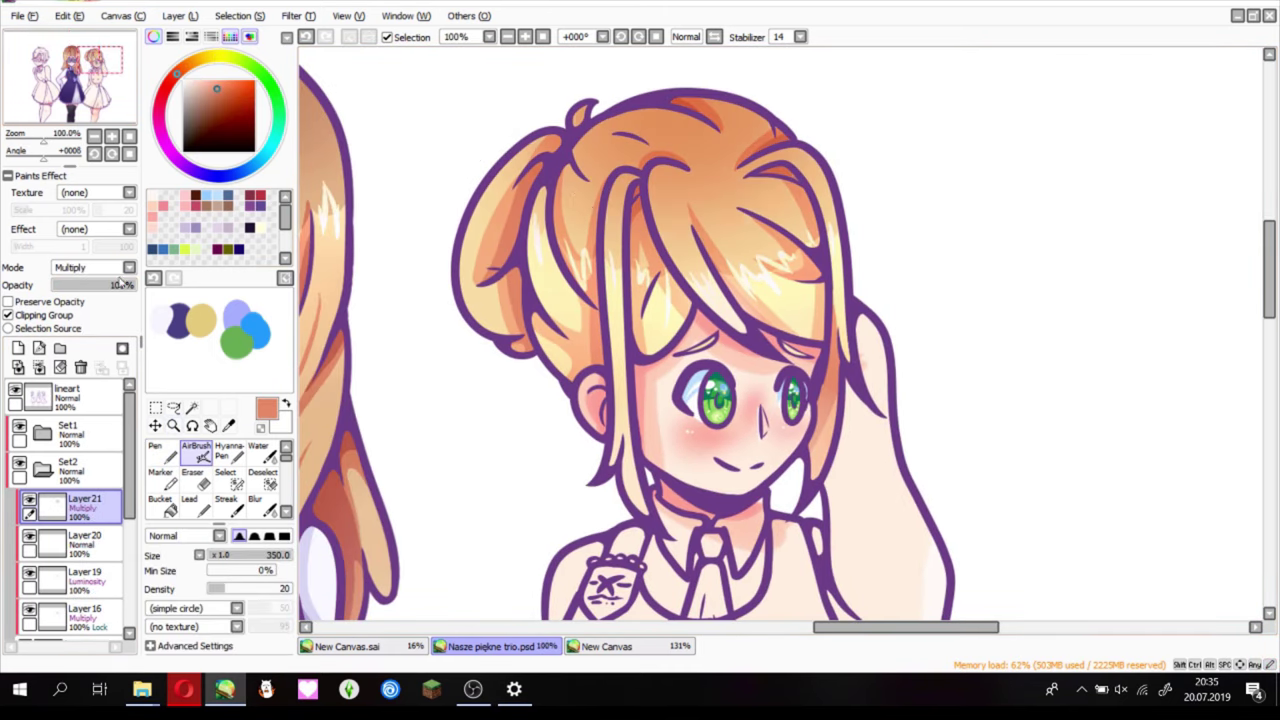
key(ctrl+0)
key(bracketleft)
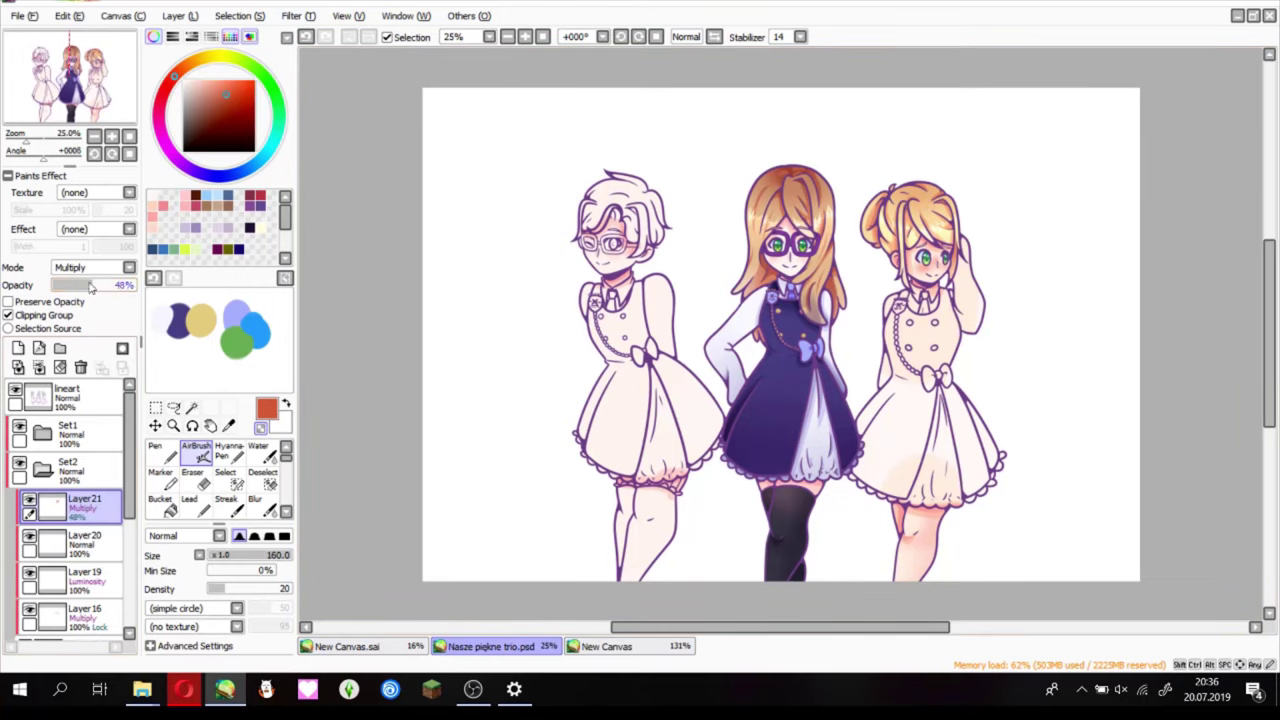
drag(90, 286, 85, 286)
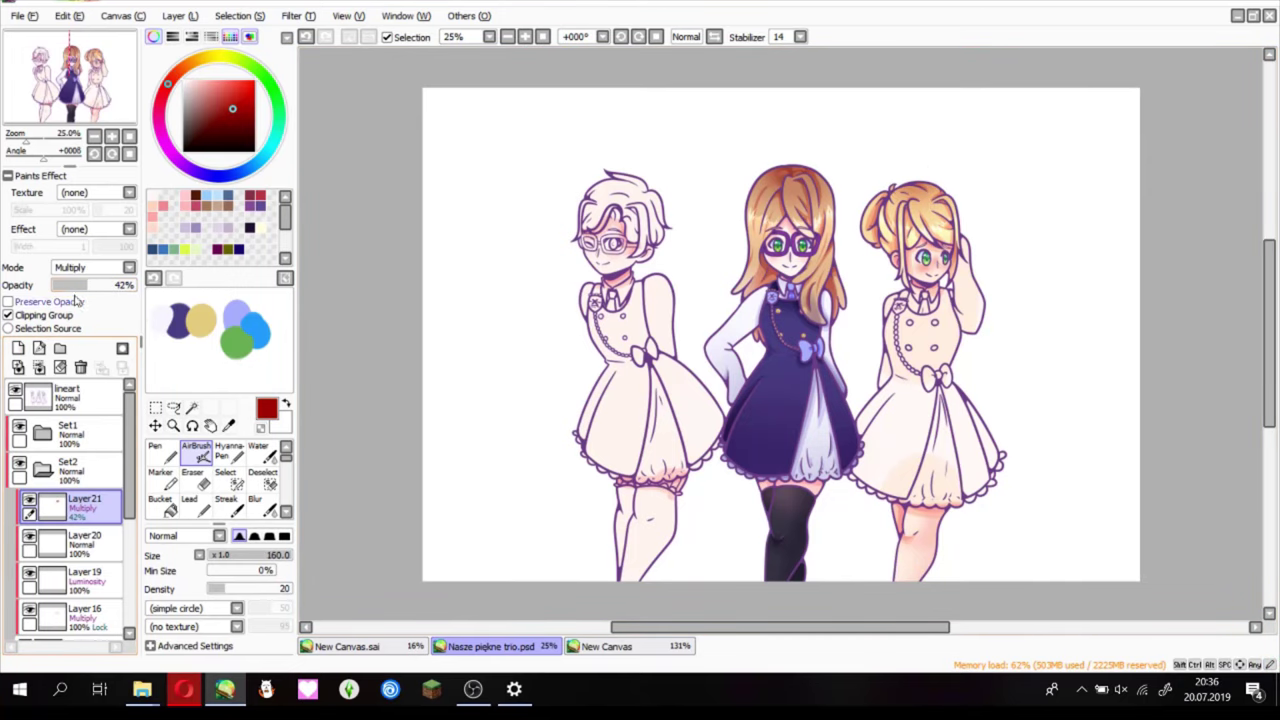
- Add a new Layer16 below the hair layer and mask the third girl's badge-side sleeve with the Select brush
click(85, 608)
click(225, 472)
scroll(956, 338, up, 8)
drag(598, 205, 480, 320)
scroll(610, 205, up, 1)
key(bracketleft)
key(bracketleft)
key(bracketleft)
key(bracketleft)
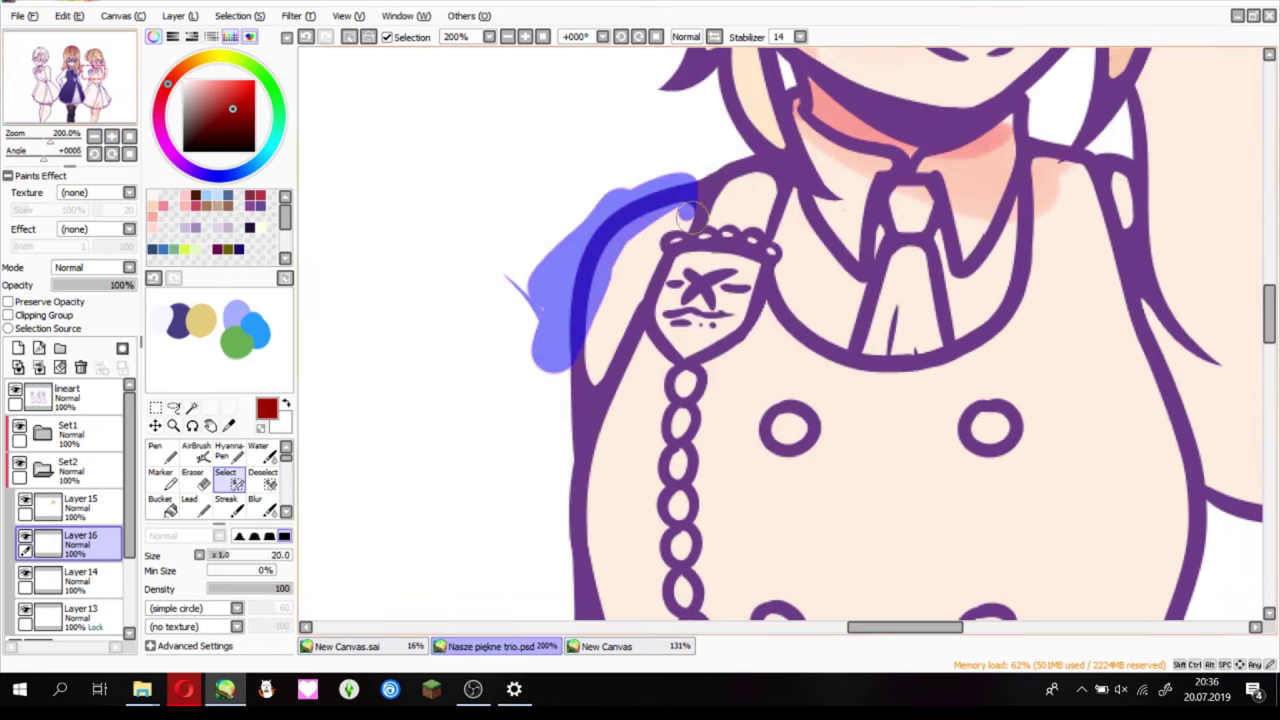
drag(592, 355, 557, 470)
drag(612, 200, 572, 440)
- Mask the sleeve strip along the armhole of the third girl's raised arm with the Select brush at size 35
mouse_move(1120, 130)
mouse_down()
mouse_move(575, 170)
mouse_move(605, 390)
mouse_up()
key(bracketright)
key(bracketright)
key(bracketright)
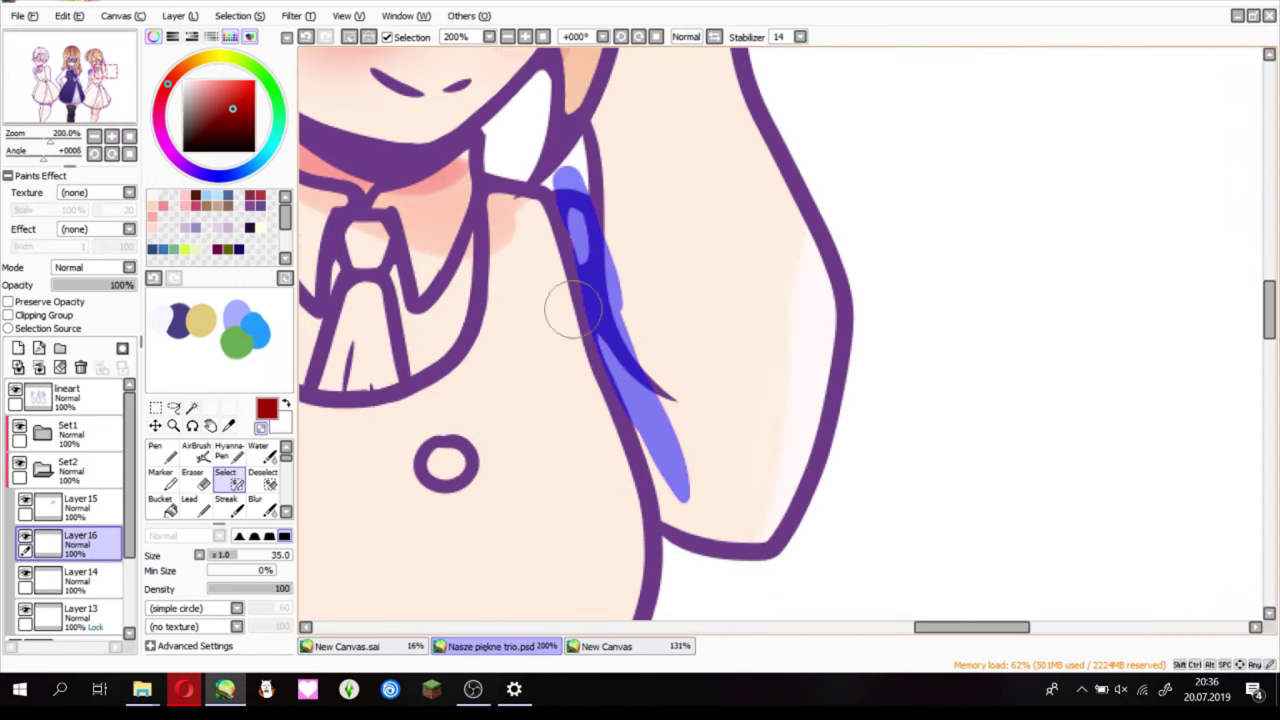
drag(598, 290, 680, 590)
- Mask the whole raised-arm sleeve up to the hairline, enlarging the Select brush to size 70
drag(661, 478, 850, 430)
scroll(700, 300, down, 4)
key(bracketright)
key(bracketright)
key(bracketright)
key(bracketright)
key(bracketright)
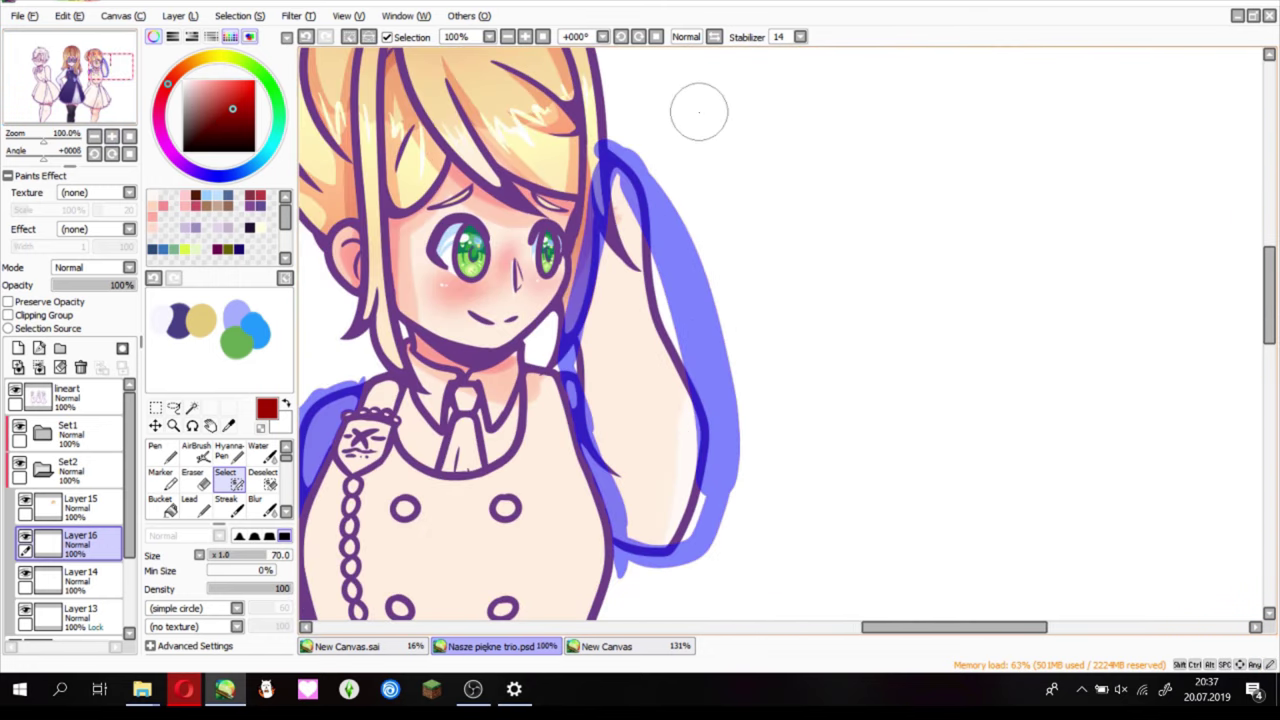
mouse_move(610, 150)
mouse_down()
mouse_move(665, 530)
mouse_move(630, 250)
mouse_up()
- Mask both collar flaps and the shirt area around the tie with the Select brush at size 25
scroll(347, 479, up, 4)
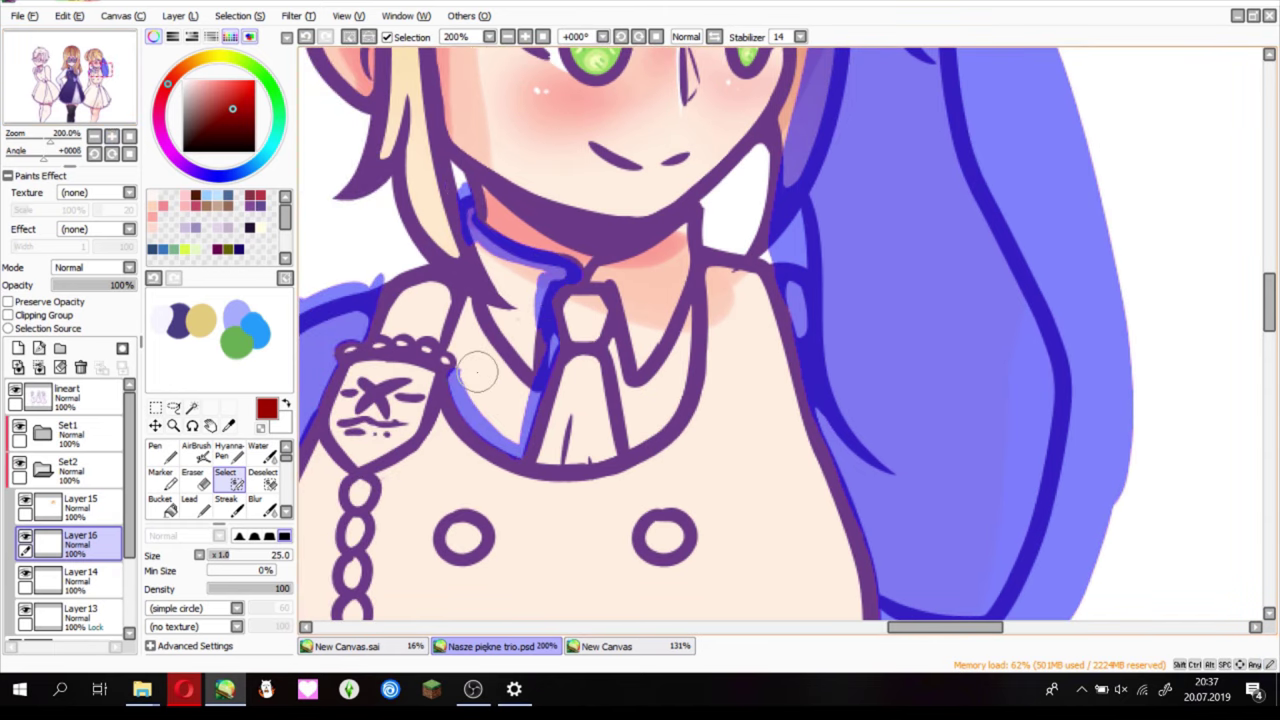
mouse_move(480, 310)
mouse_down()
mouse_move(471, 300)
mouse_move(530, 380)
mouse_up()
drag(500, 340, 520, 440)
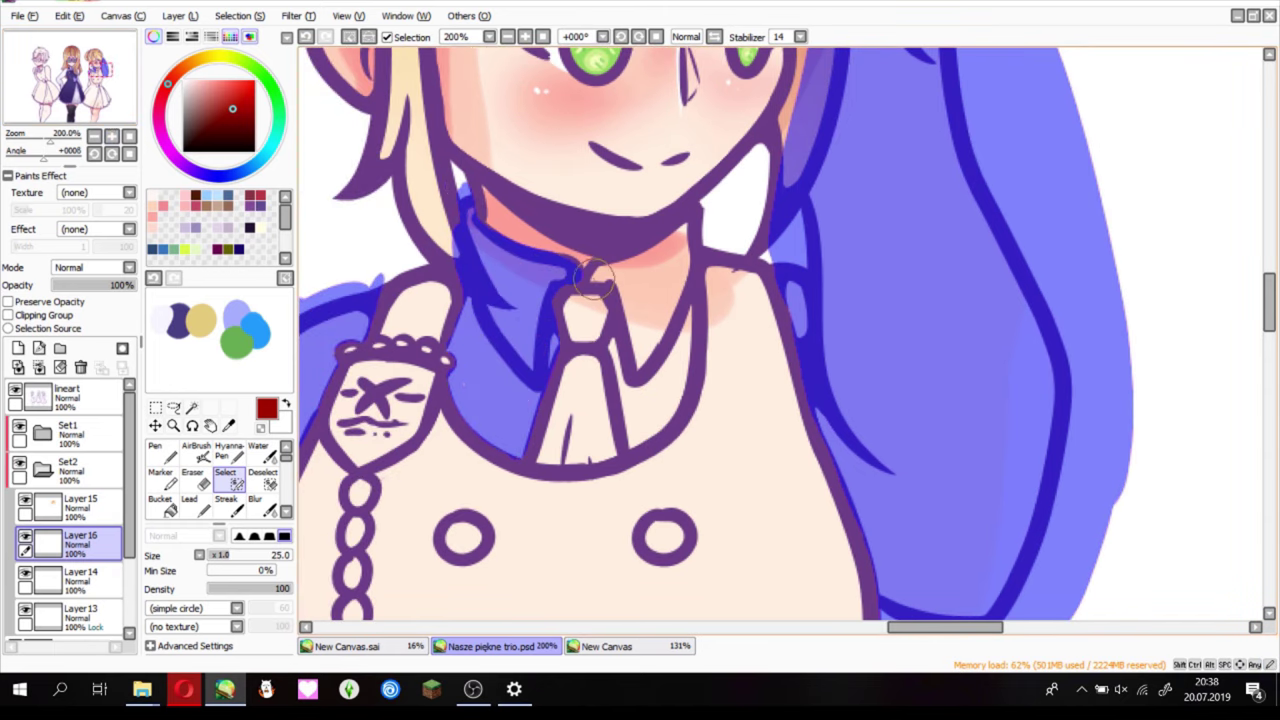
mouse_move(590, 270)
mouse_down()
mouse_move(630, 400)
mouse_move(700, 215)
mouse_up()
drag(620, 410, 640, 274)
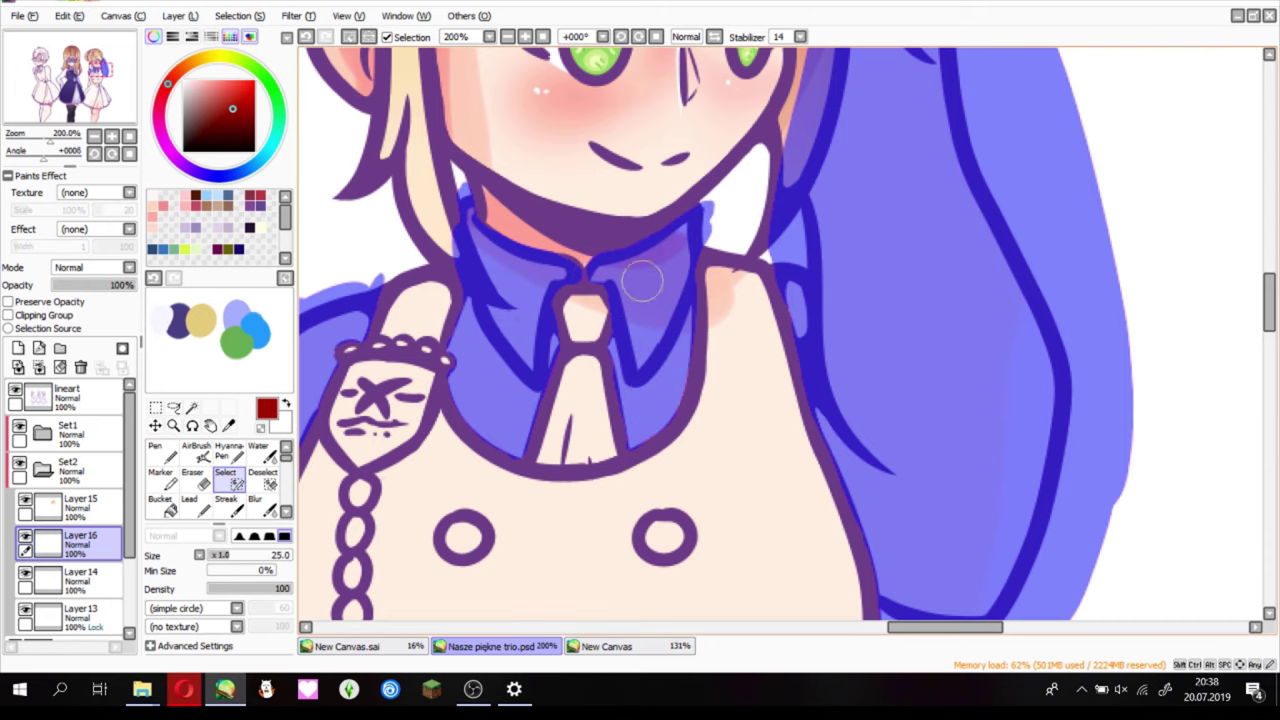
- Mask the lower badge-side sleeve, the skirt's scalloped hem frill and the bottom of the front panel
scroll(513, 268, down, 2)
drag(543, 497, 516, 429)
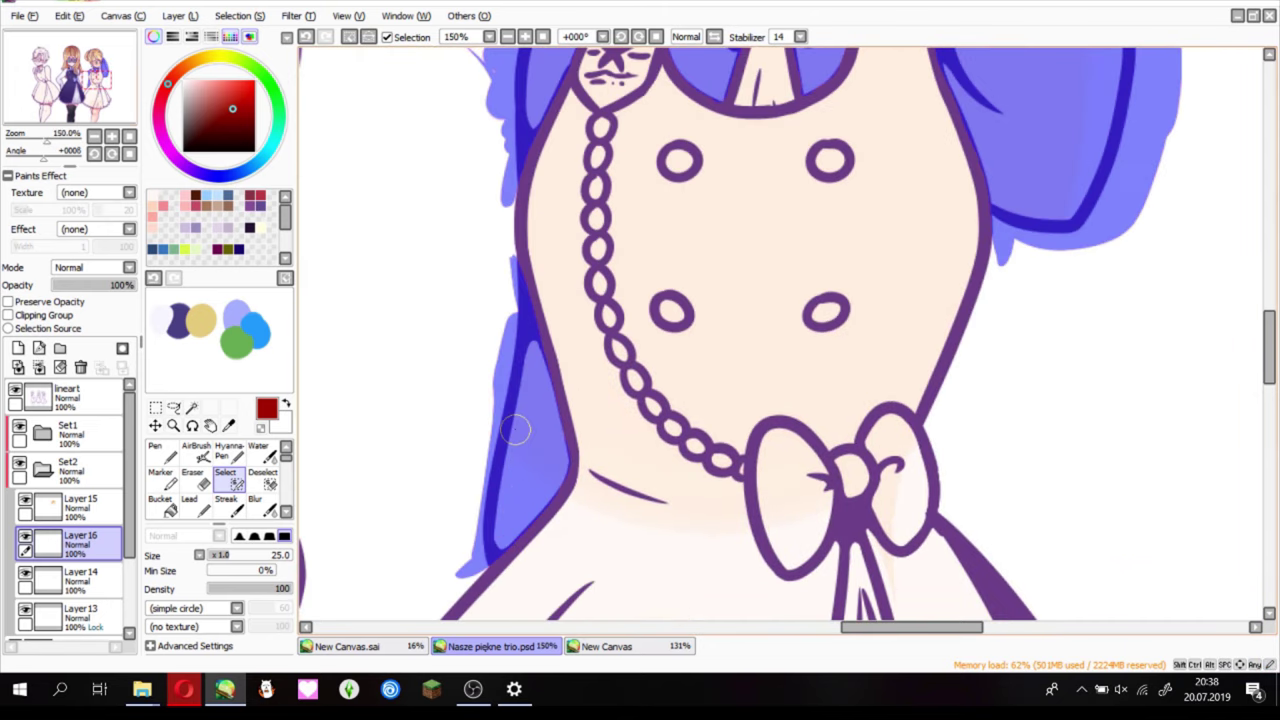
scroll(516, 430, down, 6)
mouse_move(390, 398)
mouse_down()
mouse_move(598, 520)
mouse_move(680, 540)
mouse_move(435, 428)
mouse_up()
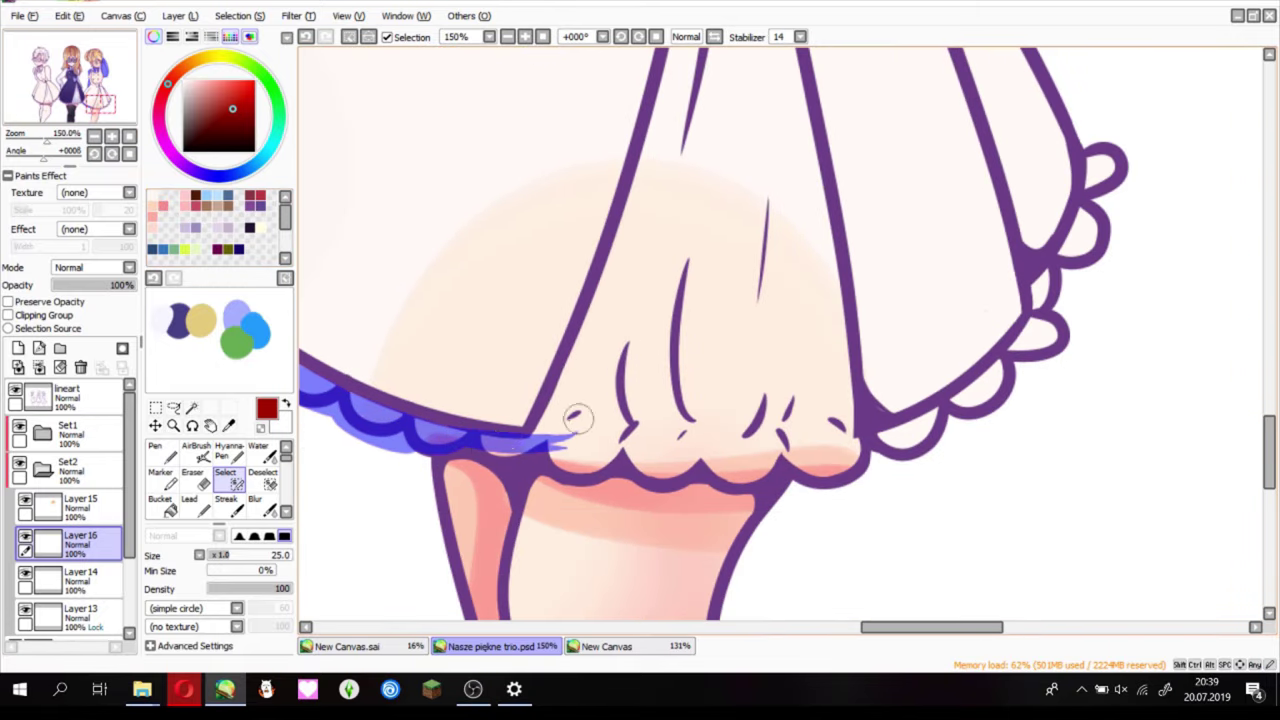
drag(672, 482, 872, 427)
drag(1038, 284, 1121, 152)
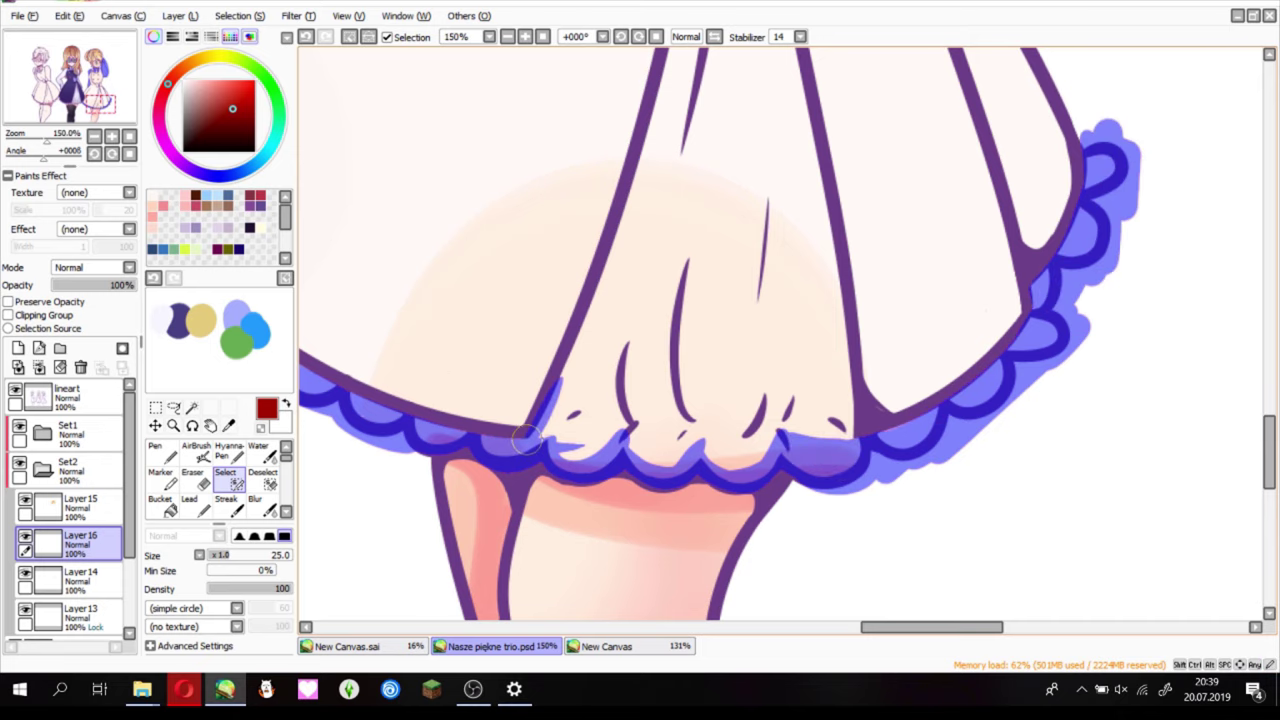
mouse_move(527, 440)
mouse_down()
mouse_move(806, 300)
mouse_move(829, 420)
mouse_move(570, 380)
mouse_move(596, 418)
mouse_up()
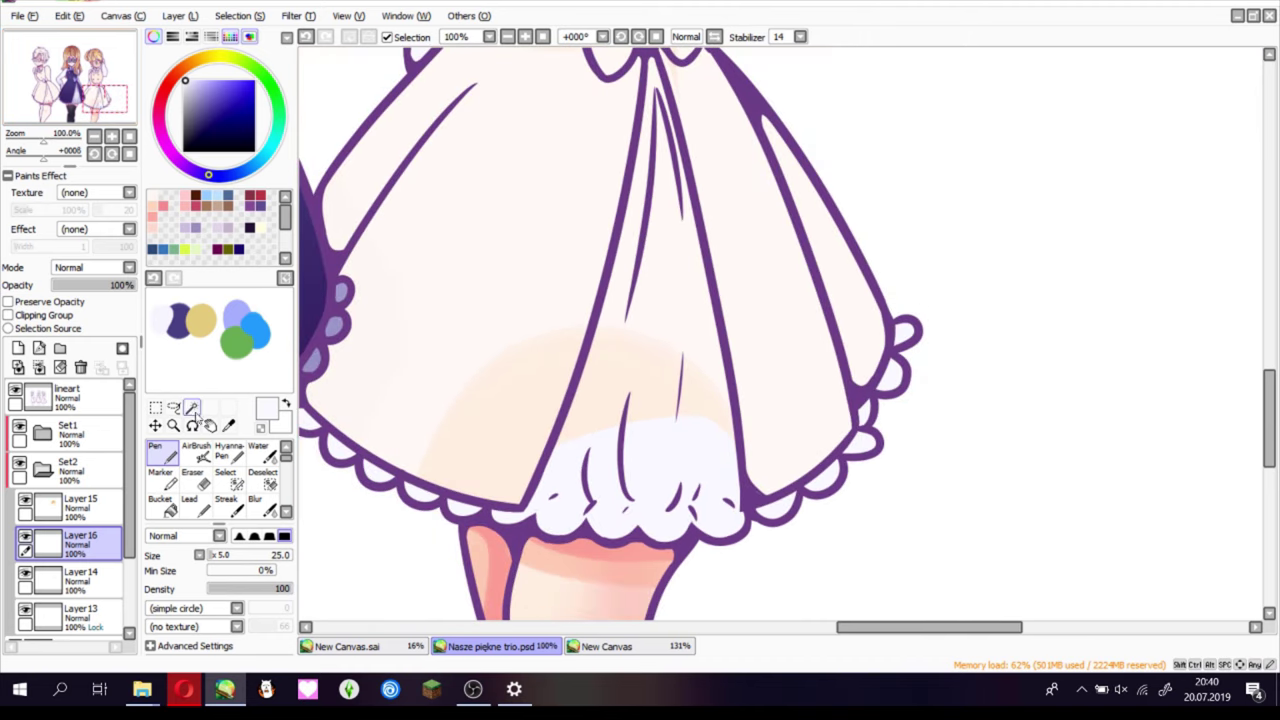
- Select the skirt's front panel with the Magic Wand and fill it with the pale bluish white on Layer16
key(w)
click(632, 340)
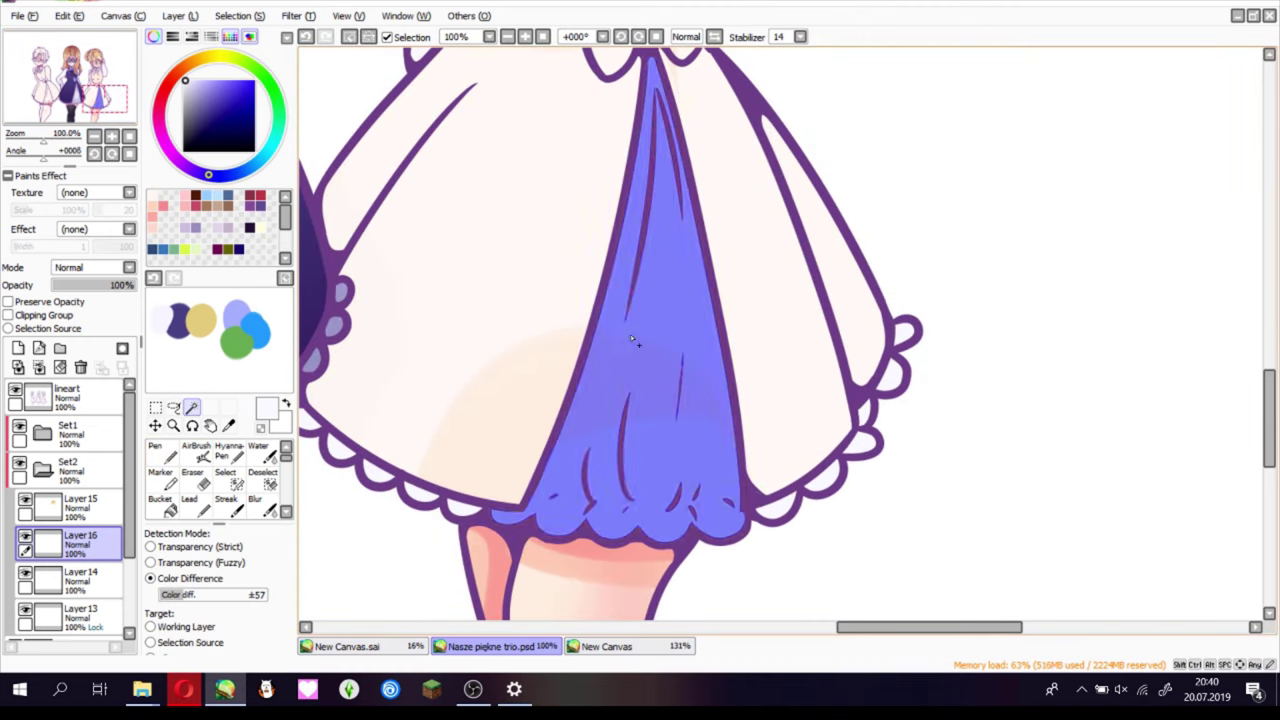
key(s)
scroll(664, 497, down, 4)
- Pick a light lavender and paint soft gradient shading over the sleeves and front panel on clipped Layer17
right_click(736, 512)
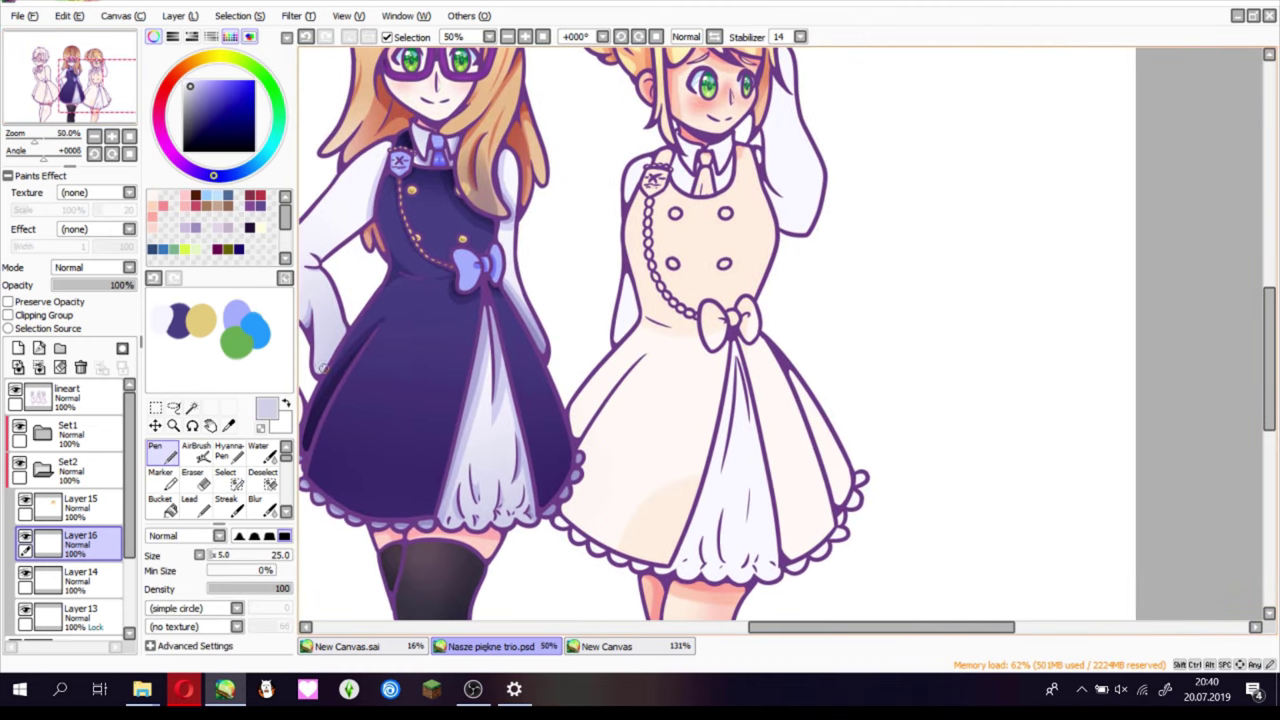
click(155, 450)
key(b)
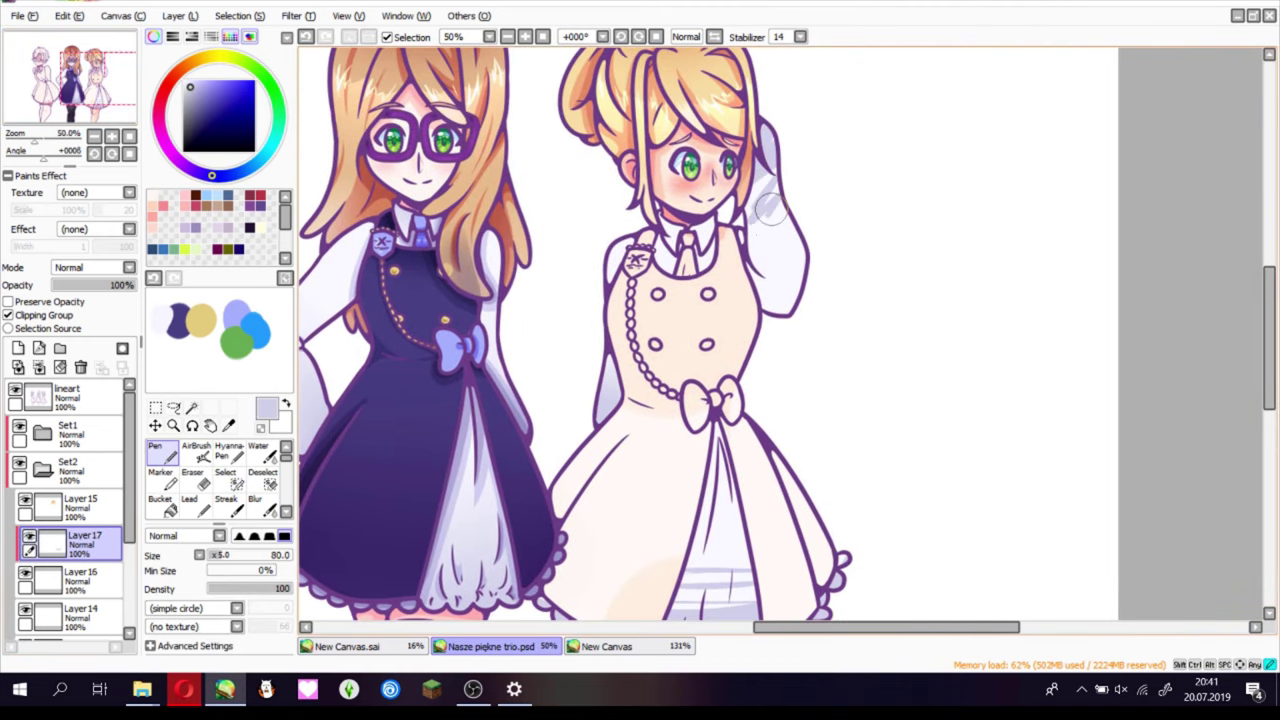
scroll(700, 460, down, 2)
key(n)
- Add clipped Multiply Layer18 and, beneath it, Layer19 at Multiply 83%, painting lavender shadows on the sleeves and collar
key(ctrl+shift+n)
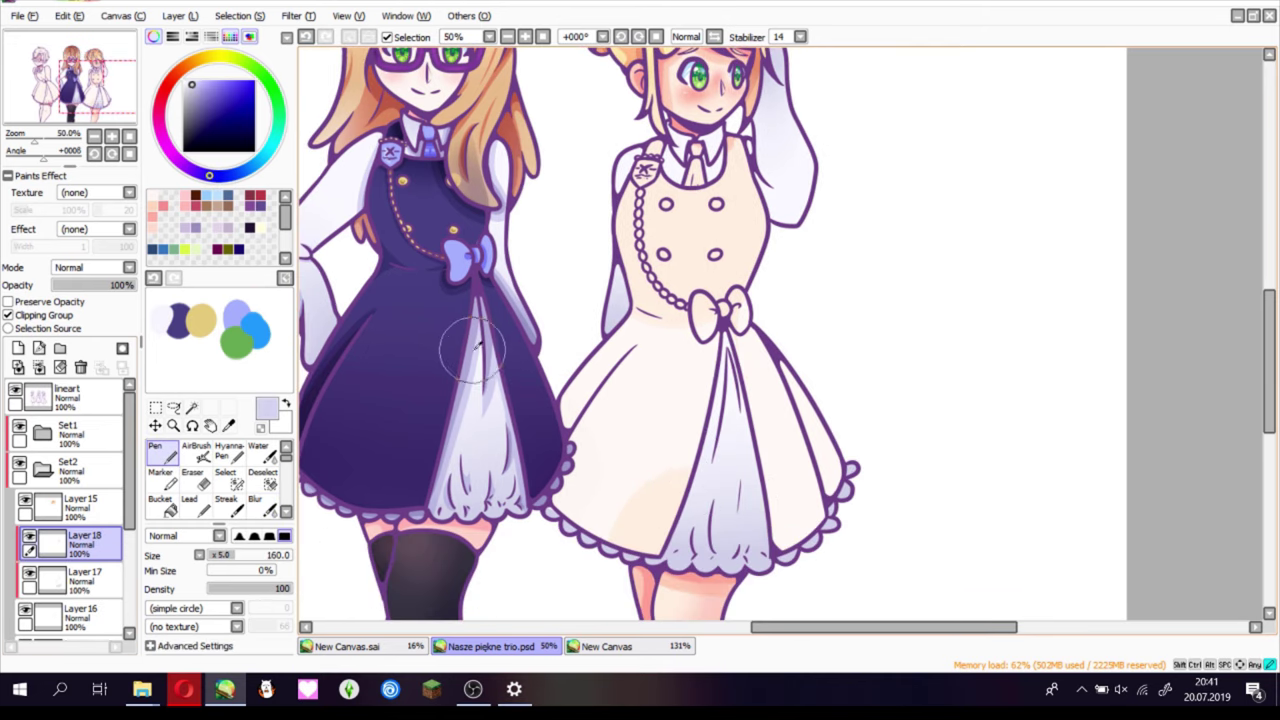
key(ctrl+shift+n)
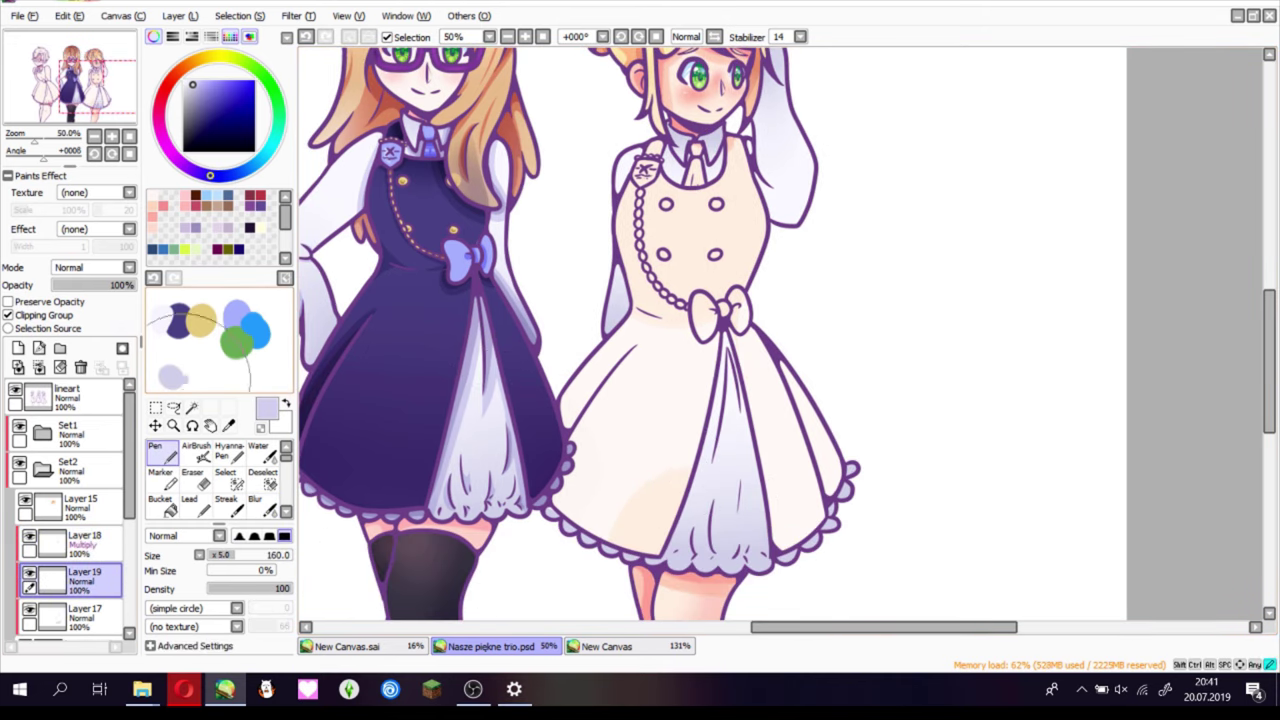
key(bracketleft)
key(bracketleft)
scroll(800, 177, up, 2)
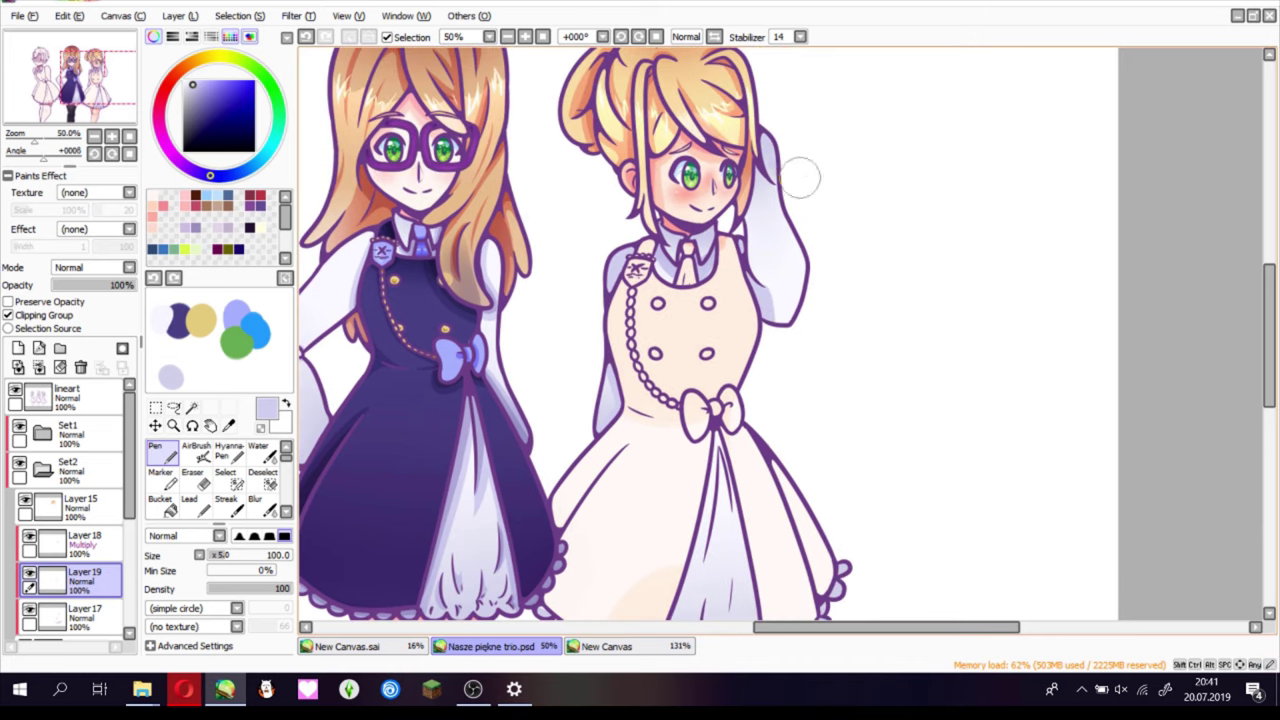
scroll(700, 340, down, 3)
key(ctrl+minus)
key(ctrl+plus)
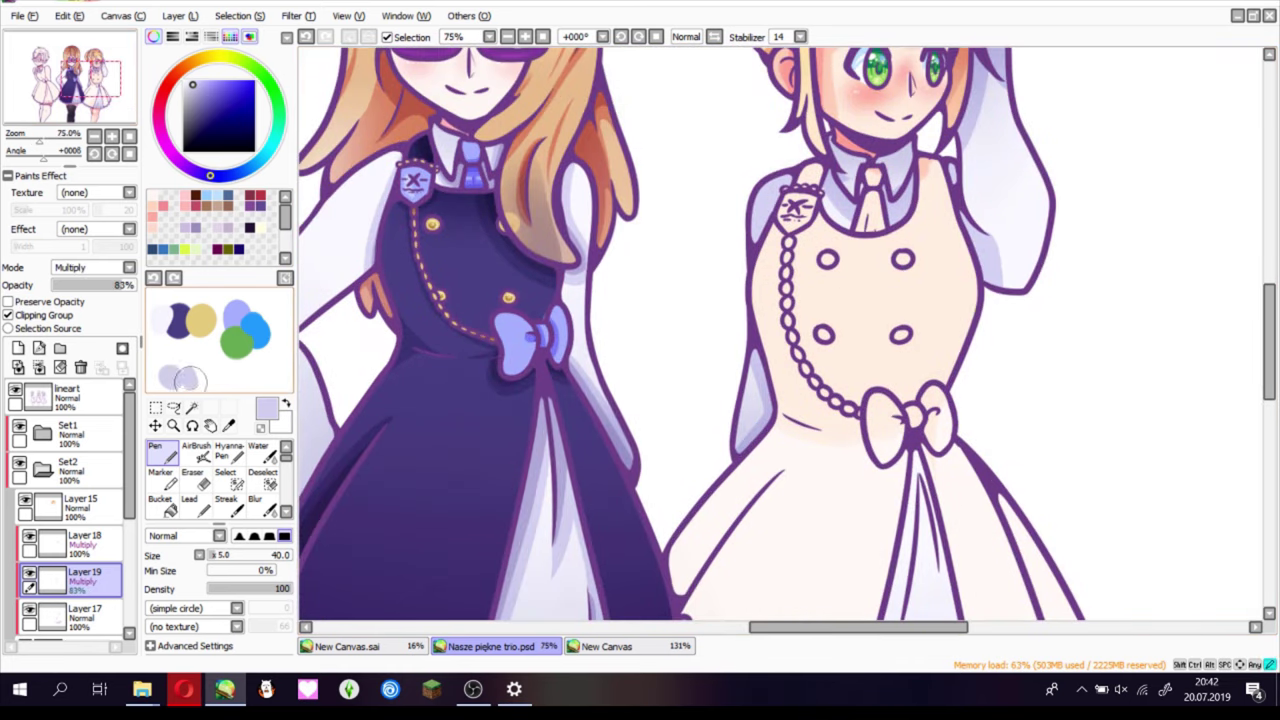
- Test lavender shadow colors against the second girl's sleeve on a temporary Multiply Layer20 above the layer sets
key(ctrl+shift+n)
drag(82, 585, 70, 425)
key(ctrl+plus)
key(ctrl+plus)
key(n)
scroll(700, 340, up, 5)
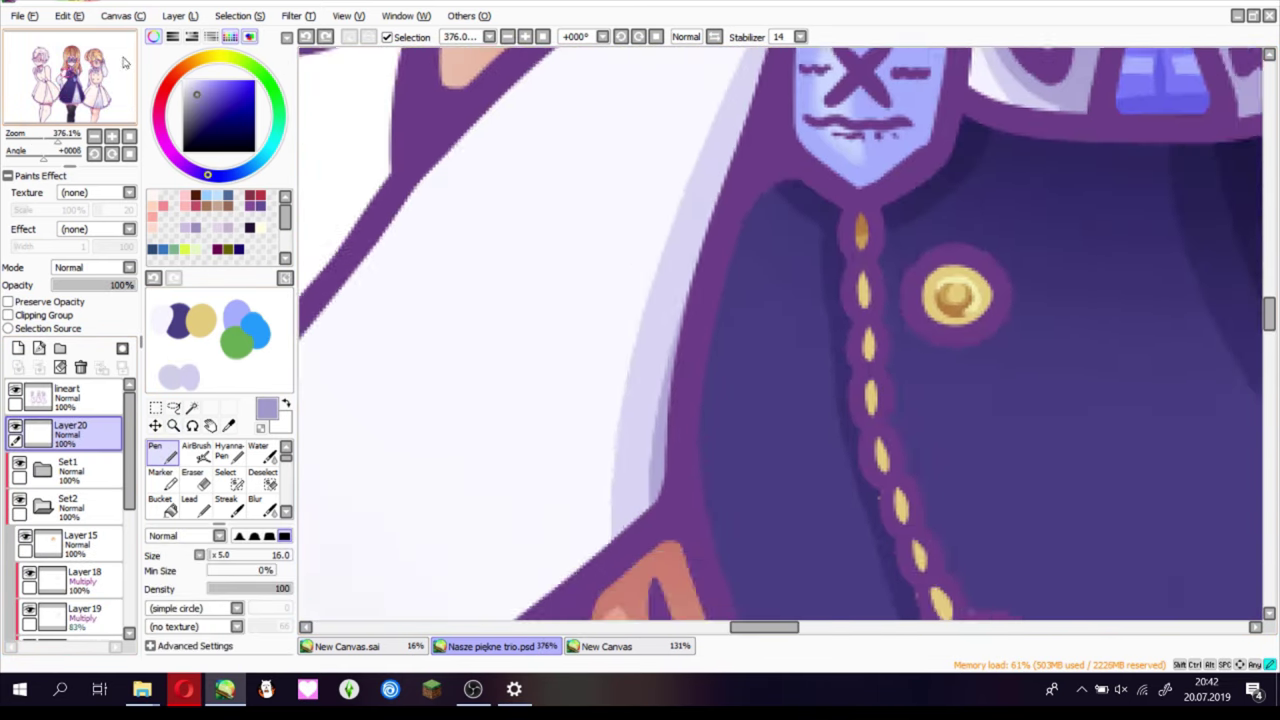
mouse_move(506, 291)
mouse_down()
mouse_move(514, 251)
mouse_move(537, 309)
mouse_up()
click(95, 267)
click(95, 290)
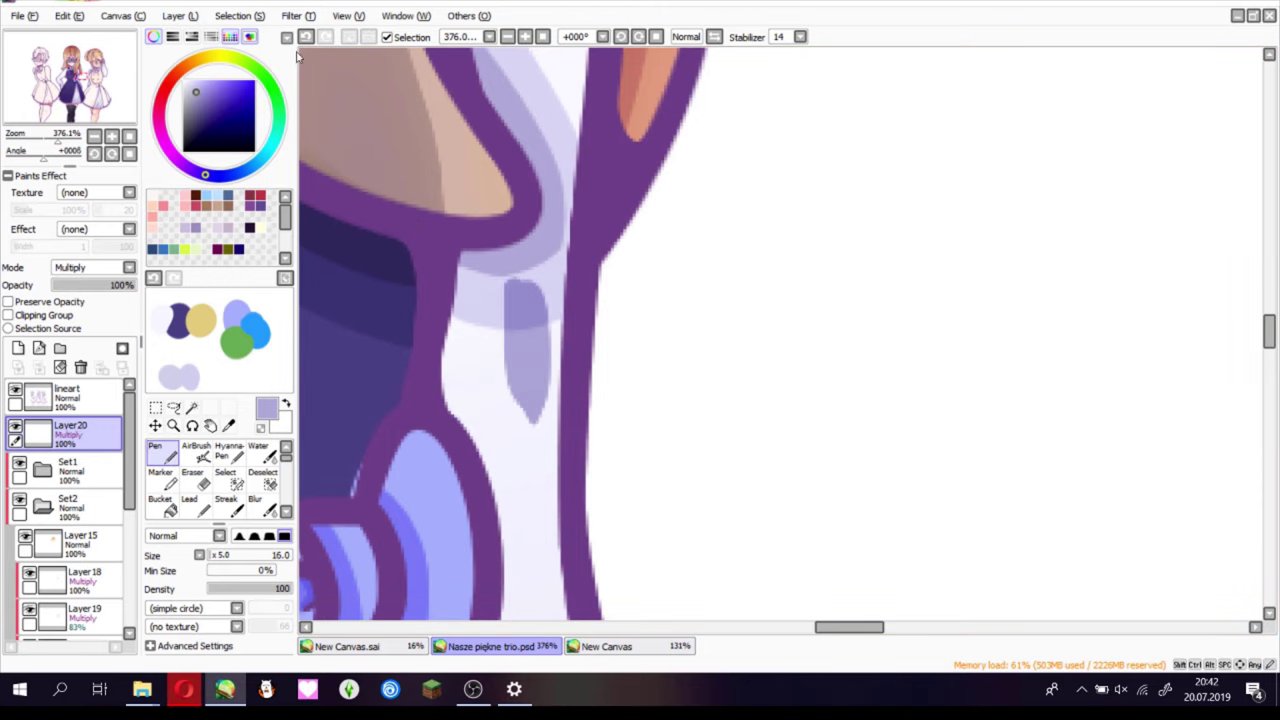
key(ctrl+u)
key(Escape)
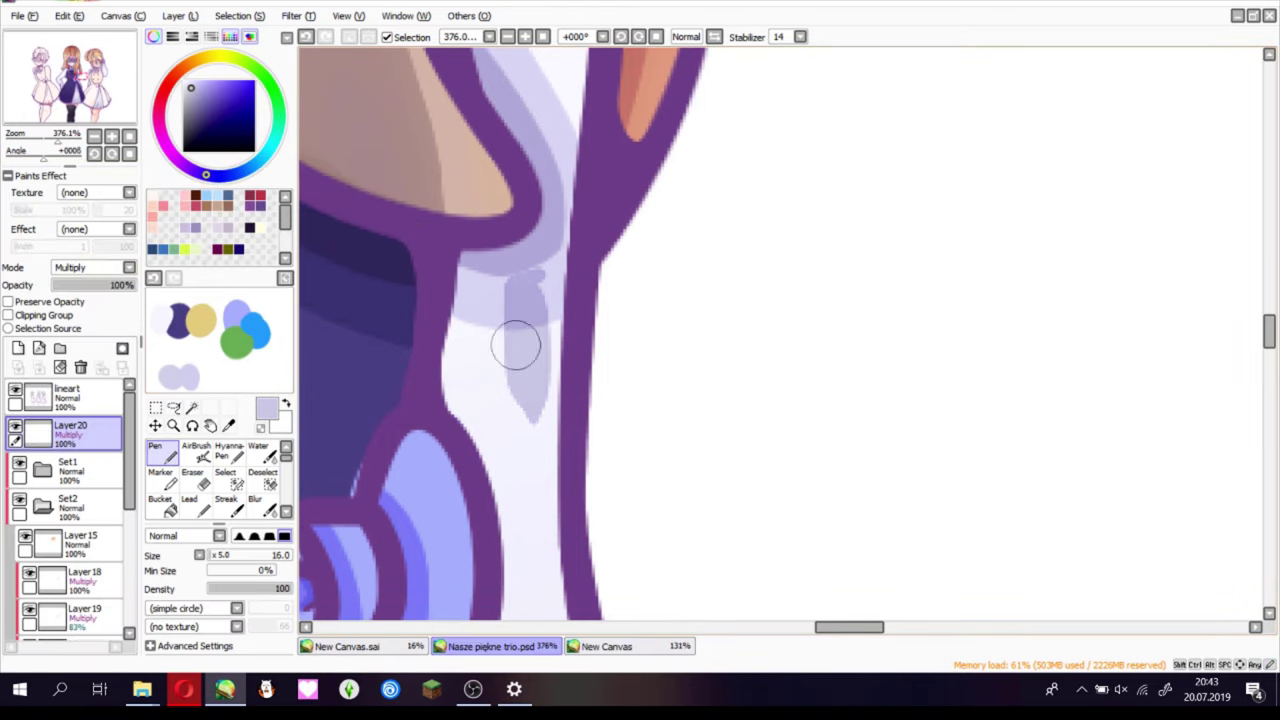
- Undo the test strokes and paint deeper lavender shadows on the third girl's collar and sleeves on Multiply Layer18
key(ctrl+z)
key(ctrl+z)
key(ctrl+z)
key(ctrl+z)
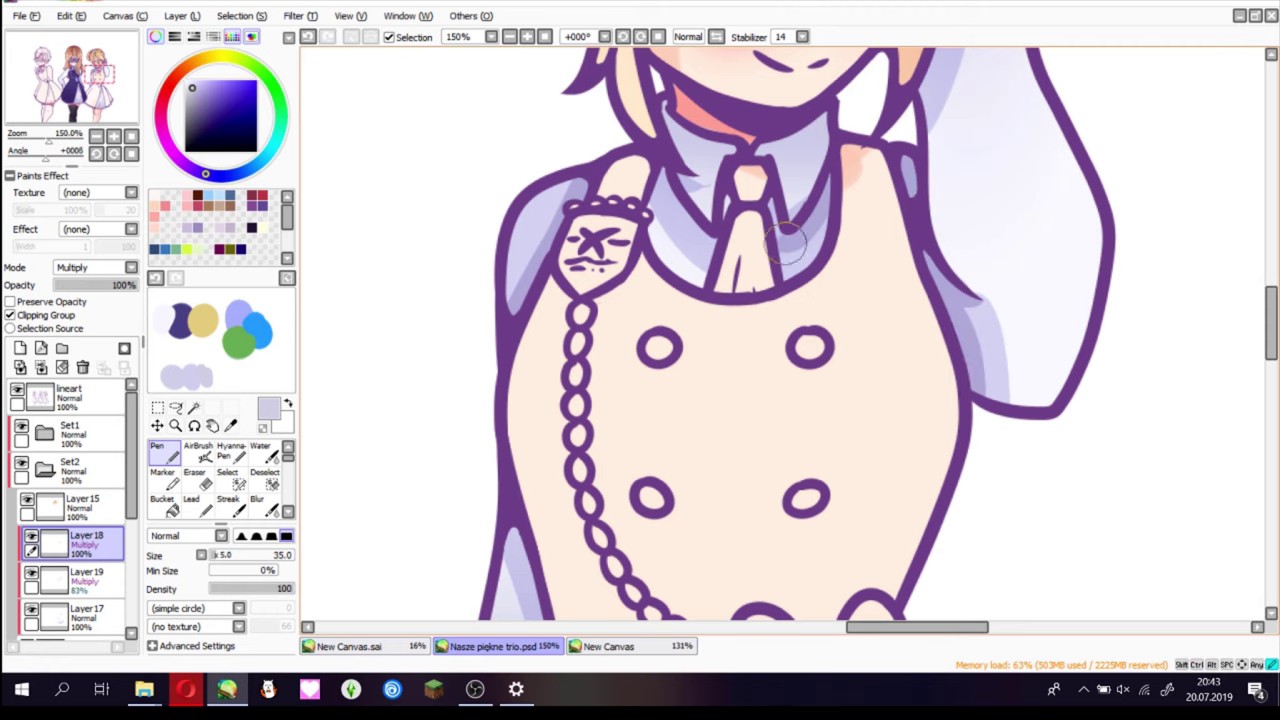
drag(787, 240, 683, 245)
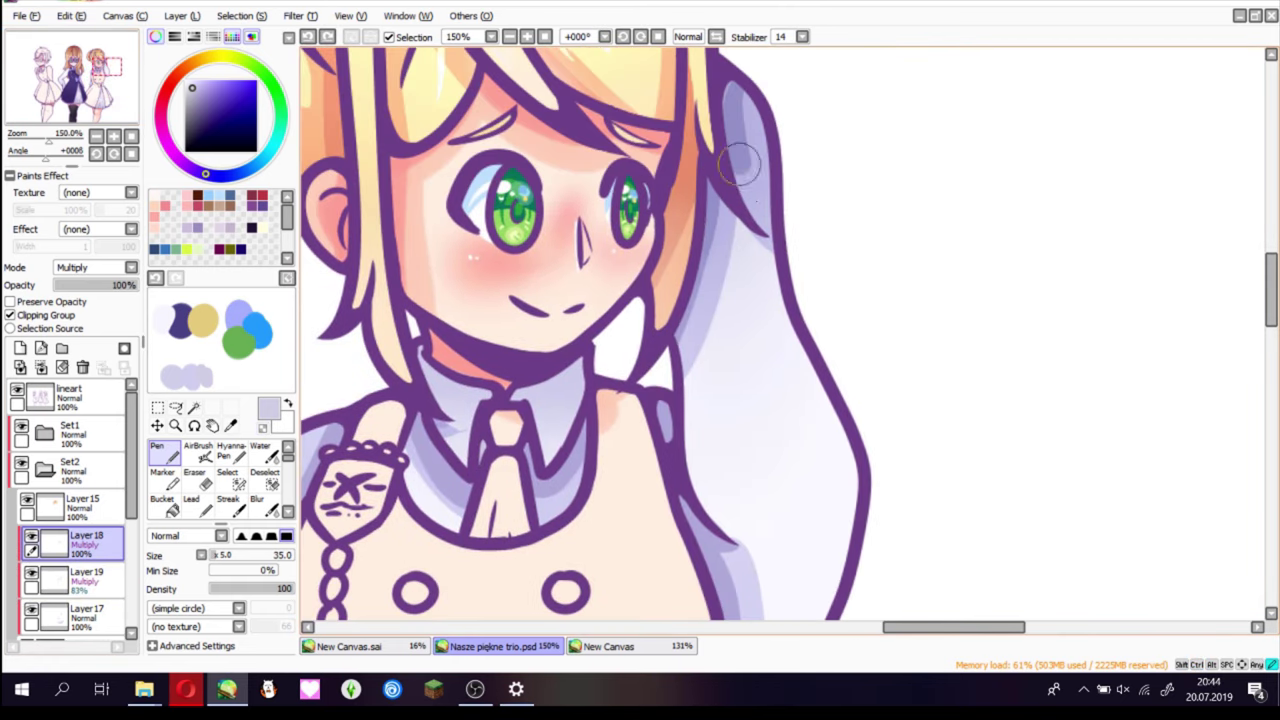
- Shade the front panel's edges and folds in lavender on Layer19, adding darker shadows along its edge on Layer18
click(85, 577)
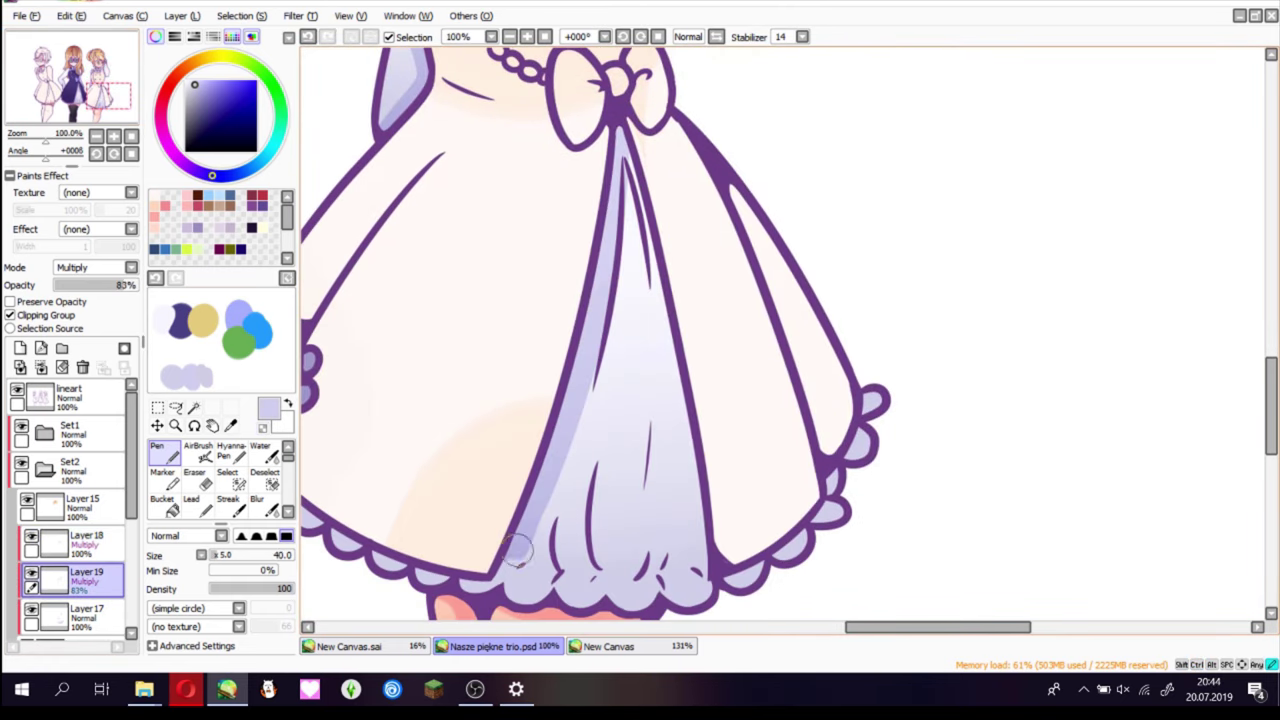
drag(517, 551, 607, 461)
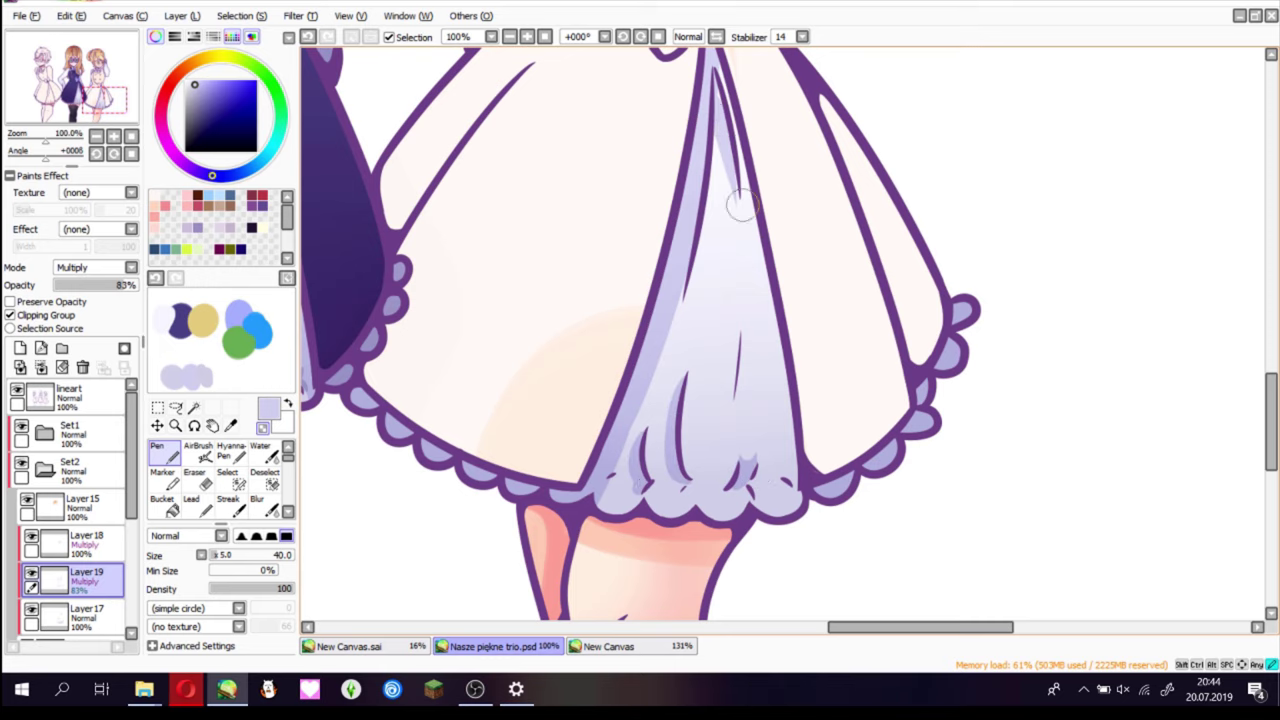
drag(742, 205, 785, 500)
click(85, 540)
drag(521, 437, 479, 527)
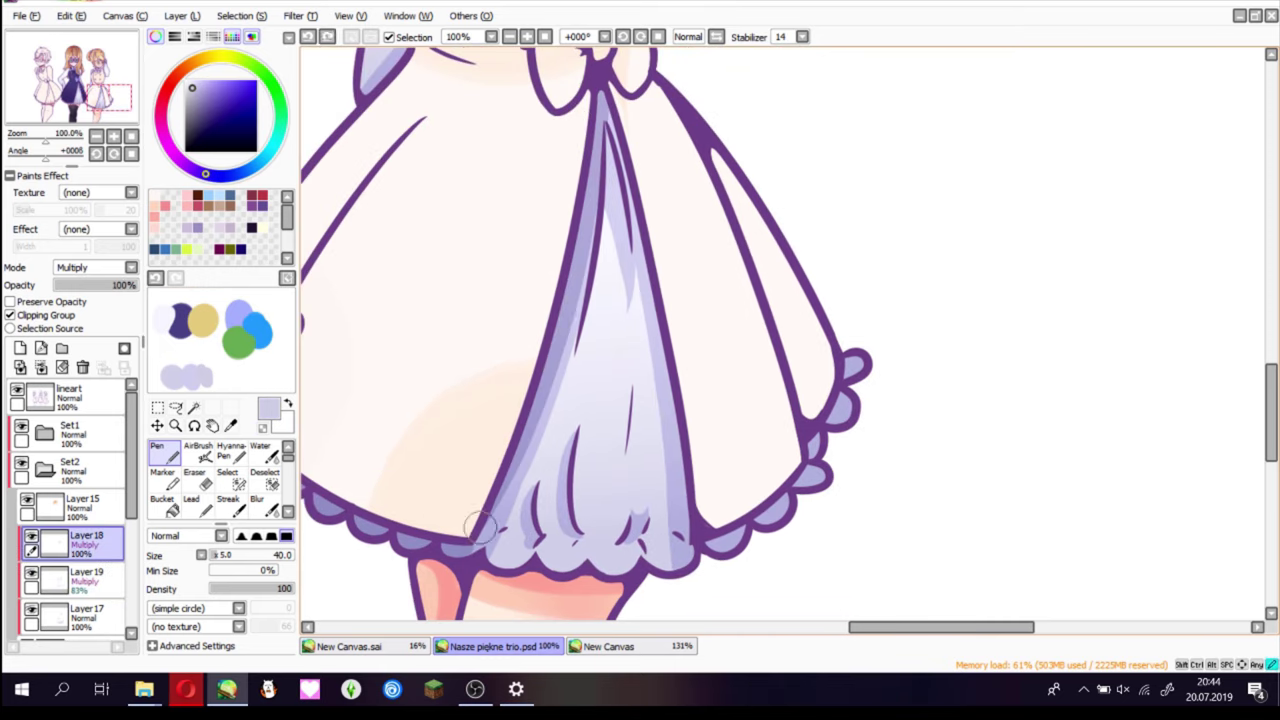
scroll(613, 195, down, 4)
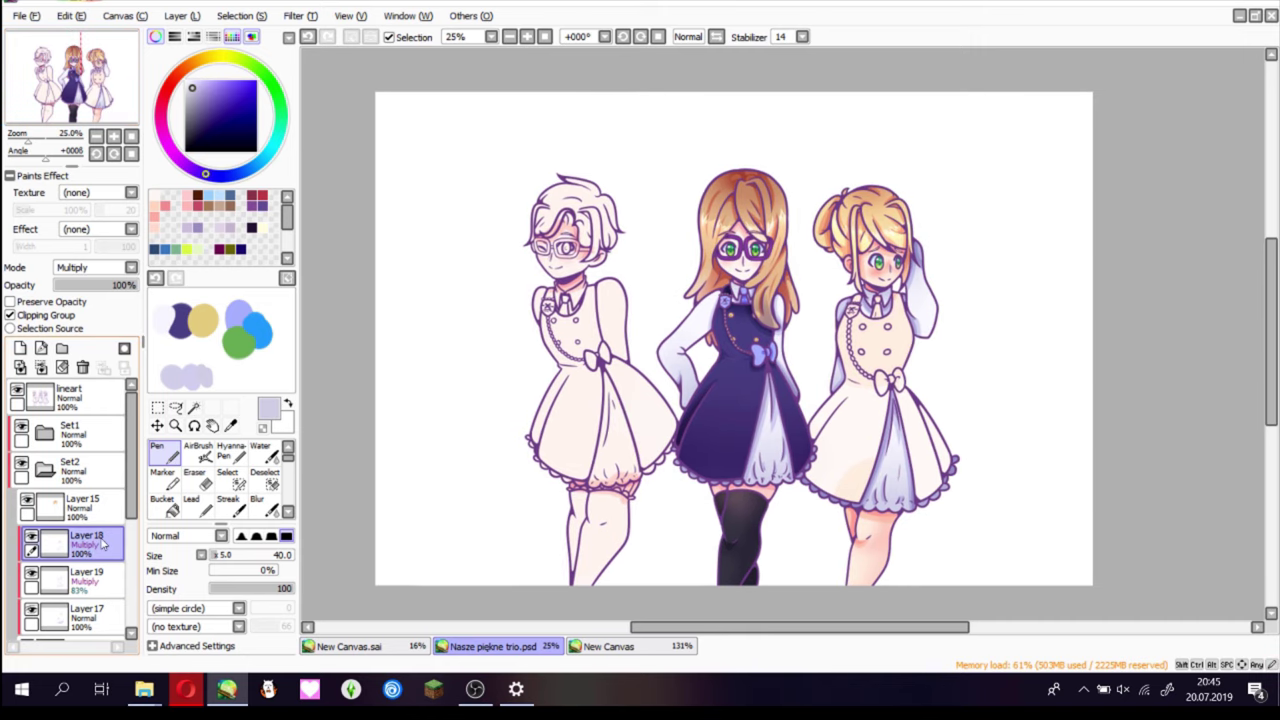
- Add a new Layer17 below Layer16 and mask the third girl's tie with the Select brush at size 40
click(83, 575)
click(20, 348)
click(227, 472)
scroll(760, 250, up, 5)
drag(790, 150, 741, 254)
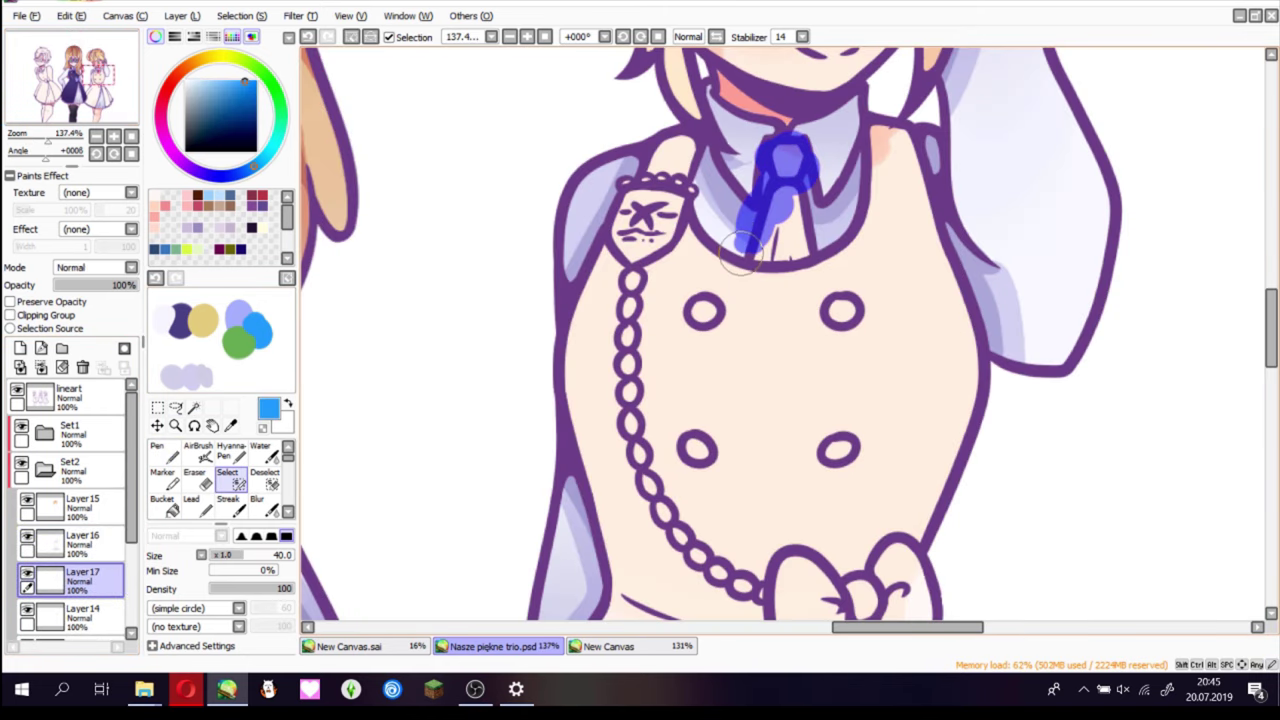
- Mask the waist bow and fill the tie and bow with bright blue on Layer17
scroll(800, 240, up, 2)
mouse_move(490, 300)
mouse_down()
mouse_move(560, 480)
mouse_move(520, 310)
mouse_move(625, 378)
mouse_move(690, 355)
mouse_up()
key(ctrl+f)
scroll(700, 350, down, 3)
- Add Layer18 clipped to the blue layer and paint dark blue Pen shadows on the bow's knot
click(20, 348)
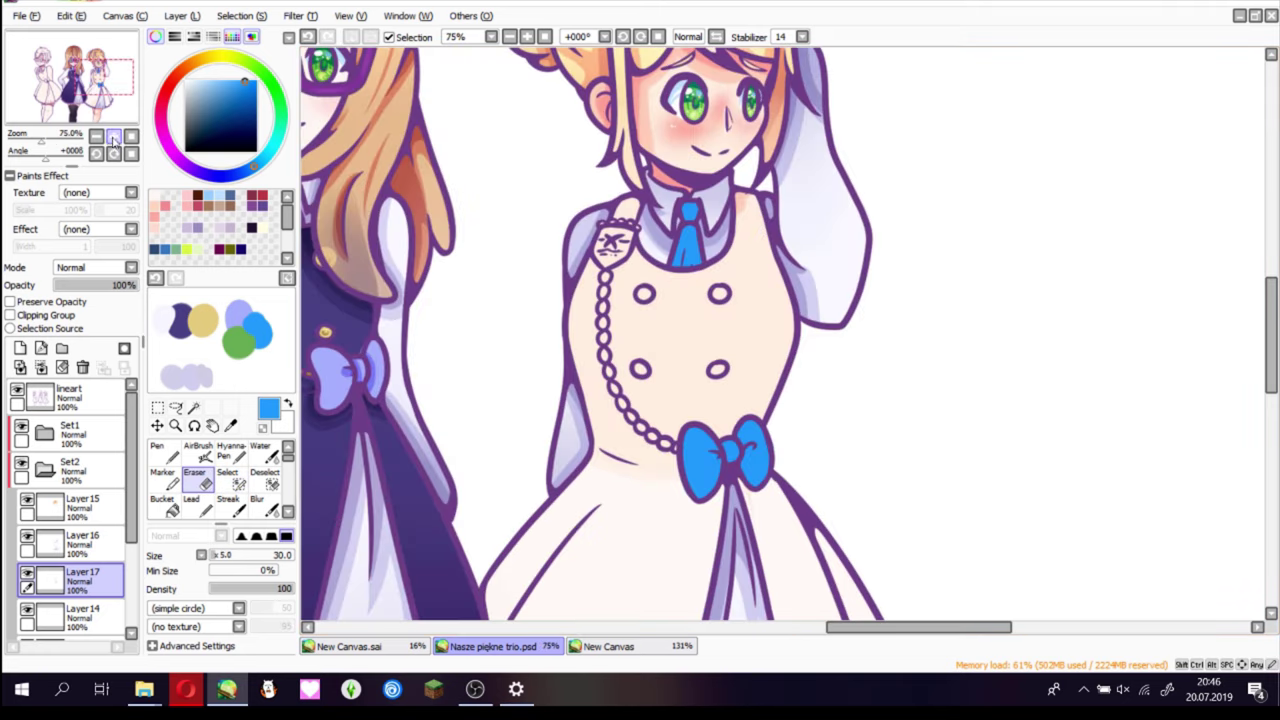
click(9, 315)
click(157, 446)
scroll(700, 350, up, 3)
click(113, 110)
click(243, 92)
mouse_move(530, 322)
mouse_down()
mouse_move(560, 288)
mouse_move(566, 222)
mouse_up()
scroll(543, 251, down, 3)
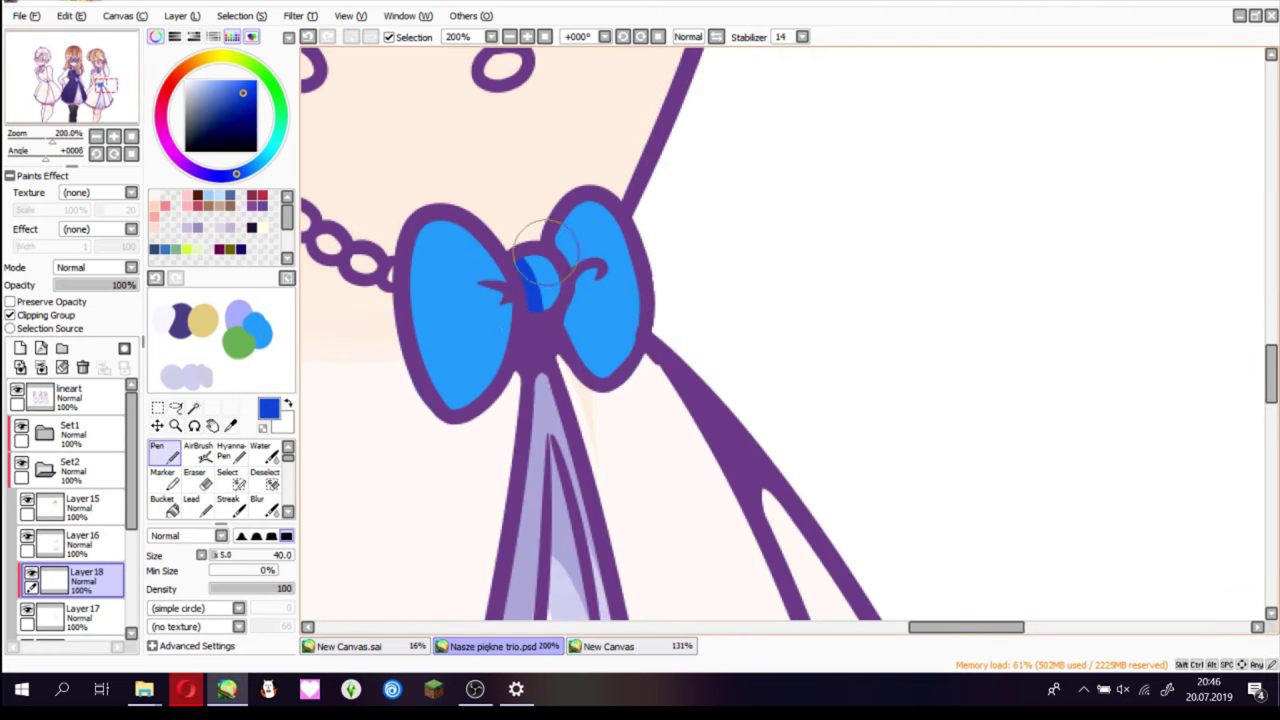
- Set clipped Layer18 to Multiply at 40% opacity and shade the bow and tie in dark blue
click(100, 267)
click(90, 294)
click(88, 285)
scroll(450, 318, up, 3)
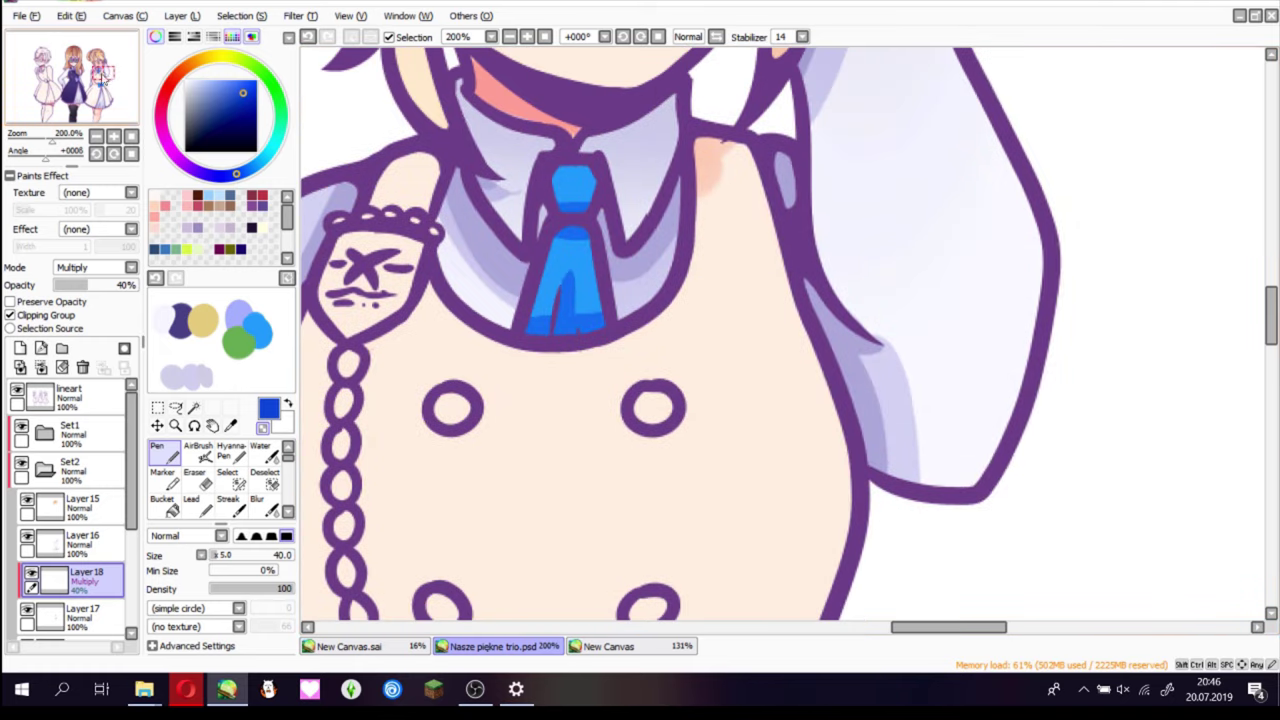
scroll(563, 318, down, 3)
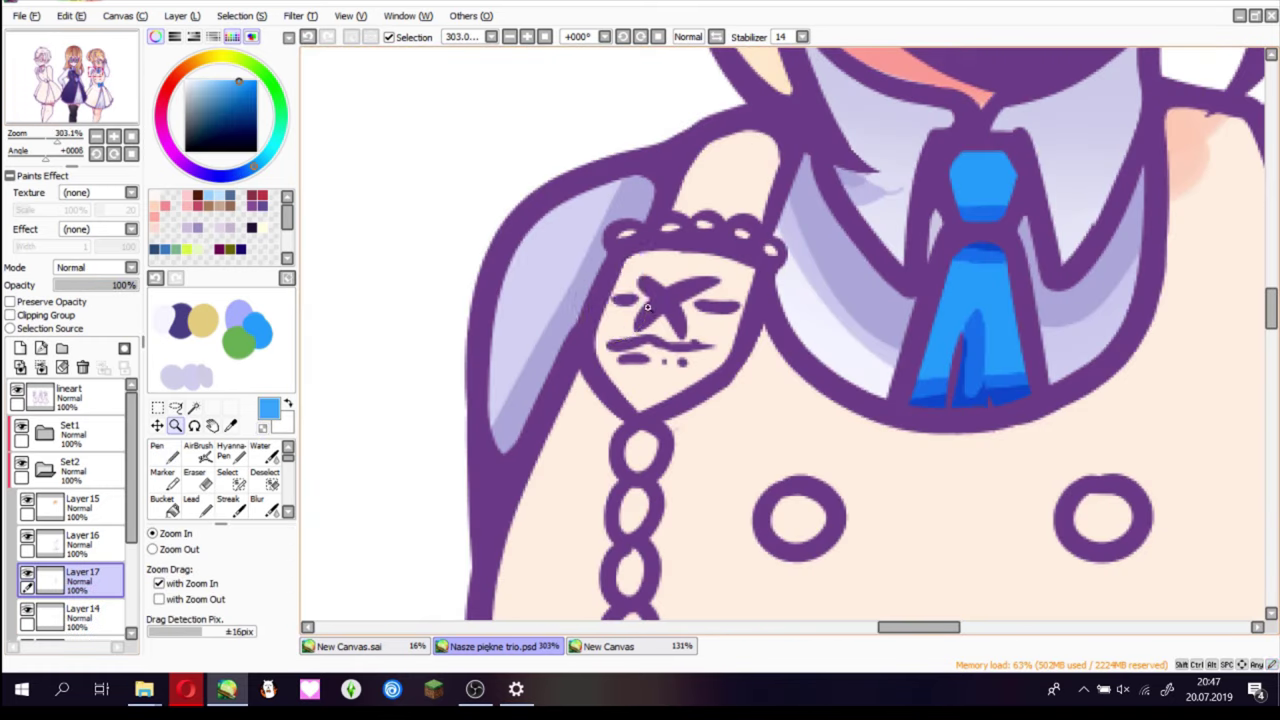
- Mask the shield-shaped badge with the Select brush and color it in blue tones, using the Hyanna-Pen for lighter areas
mouse_move(600, 262)
mouse_down()
mouse_move(700, 400)
mouse_move(597, 298)
mouse_up()
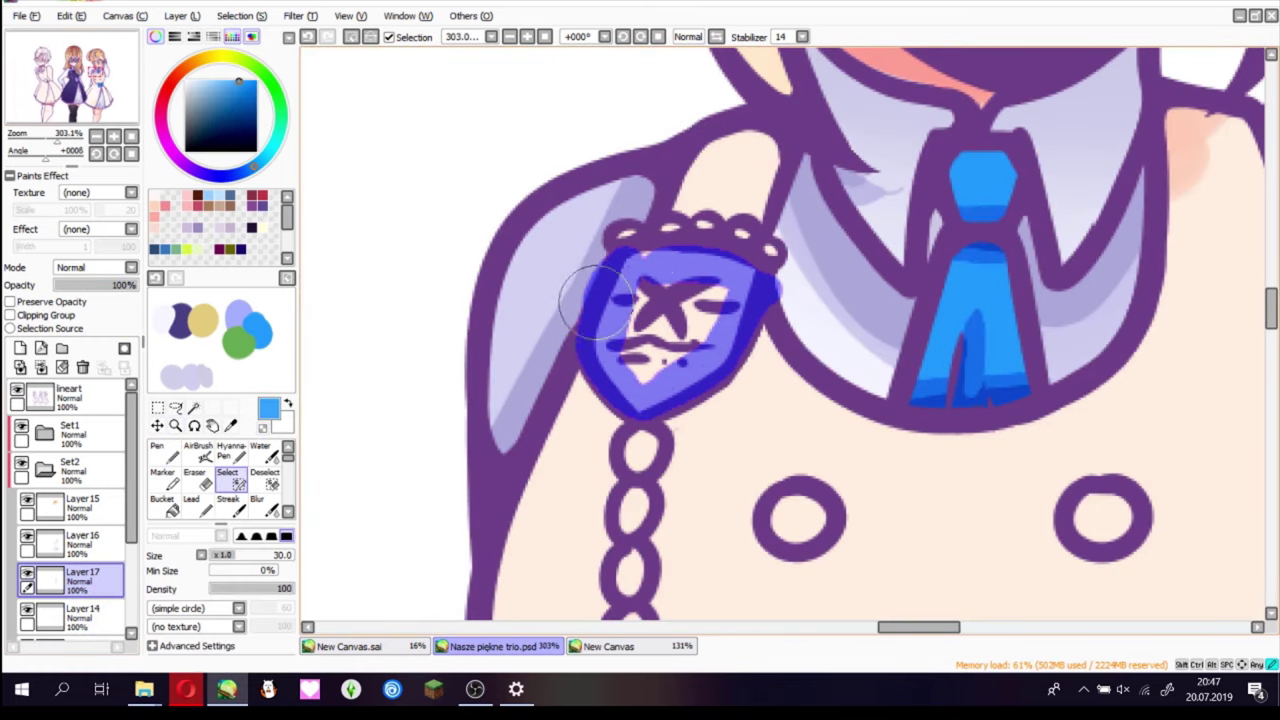
key(ctrl+d)
click(20, 348)
click(231, 450)
- Mask the chain links and the four dress buttons with the Select brush at size 20 and fill them with gold
click(128, 118)
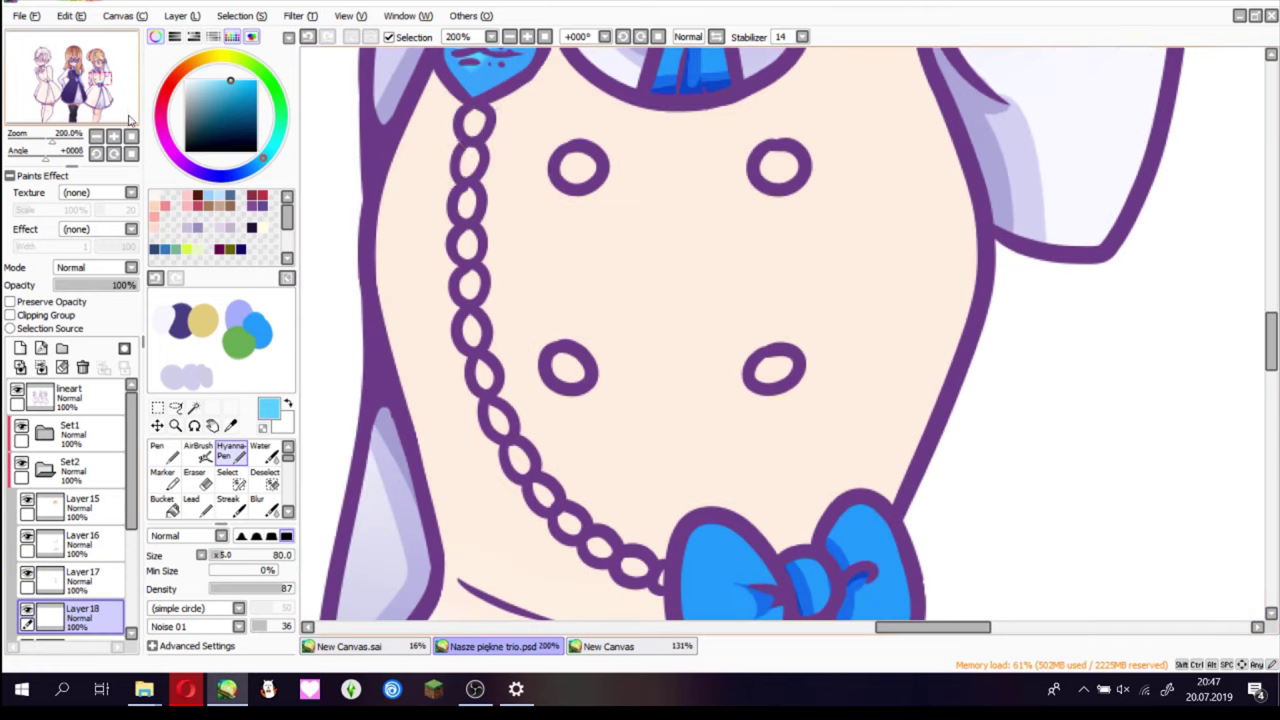
click(228, 472)
drag(474, 116, 458, 210)
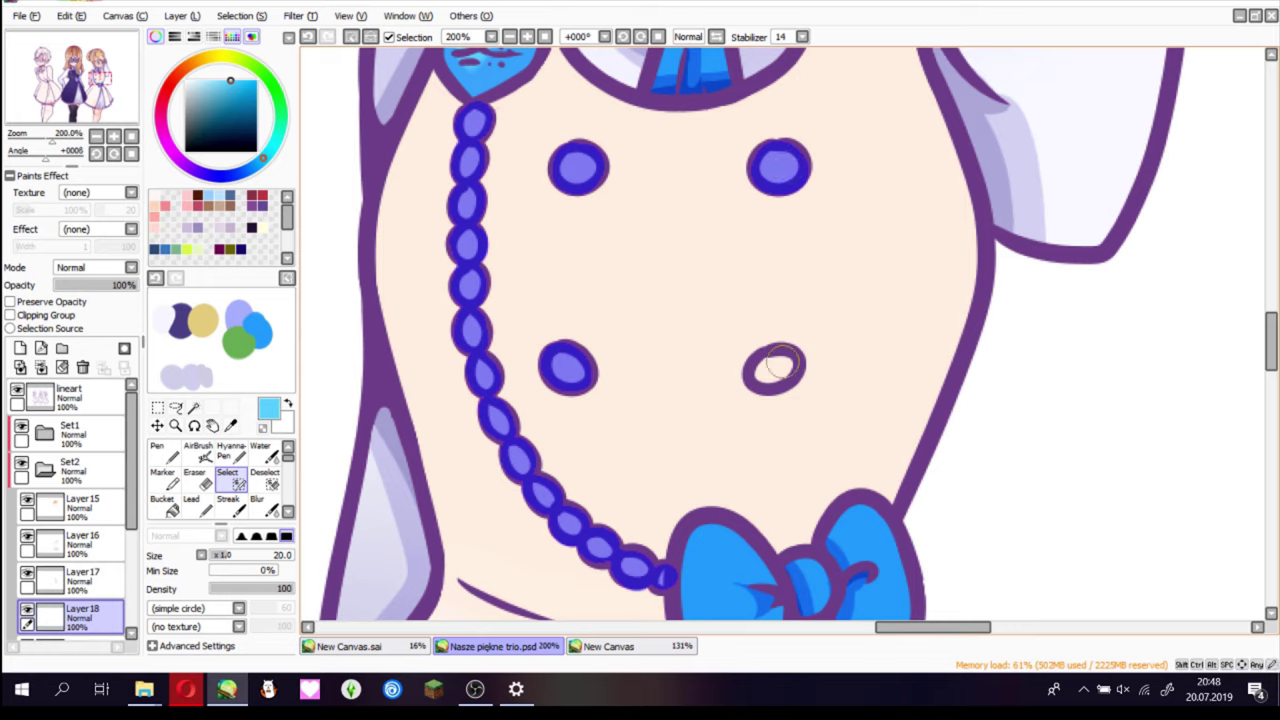
- Add a clipped layer above the gold fill and shade the chain's end links in darker gold with the Pen
click(20, 348)
click(9, 315)
click(160, 450)
click(217, 96)
drag(470, 120, 650, 540)
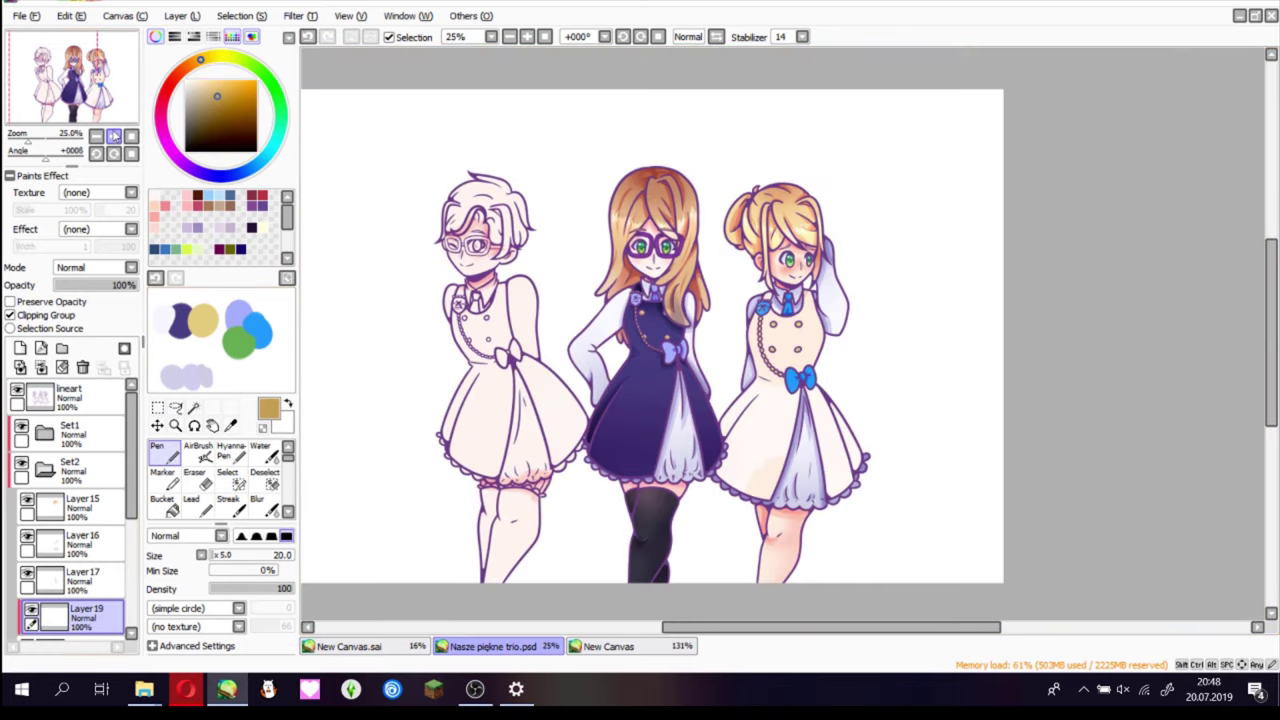
- Shade the four dress buttons in darker gold with the Pen at size 14
key(bracketleft)
key(bracketleft)
key(bracketleft)
key(bracketleft)
key(bracketleft)
key(bracketleft)
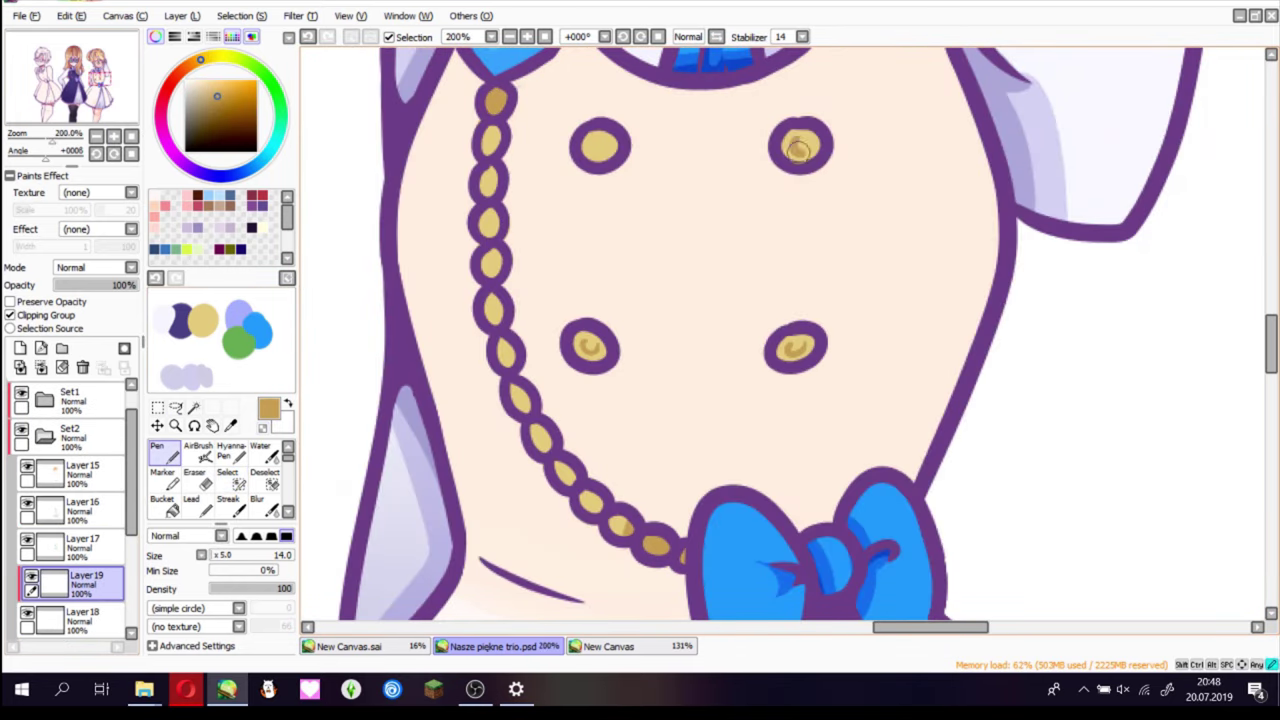
mouse_move(797, 148)
mouse_down()
mouse_move(760, 300)
mouse_move(929, 271)
mouse_move(1005, 233)
mouse_move(710, 360)
mouse_up()
- Highlight the buttons in pale yellow with the Pen at size 7 and color the badge's beaded edge gold
key(bracketleft)
key(bracketleft)
key(bracketleft)
key(bracketleft)
key(bracketleft)
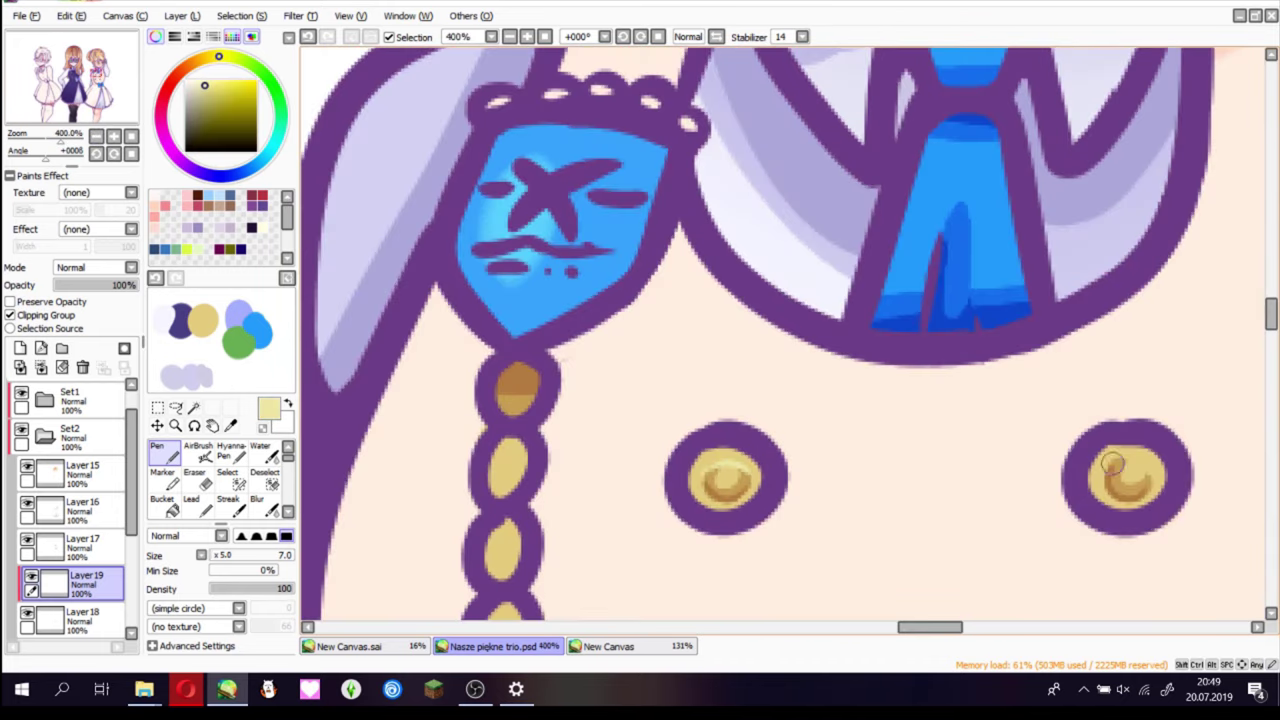
scroll(713, 419, down, 5)
key(minus)
mouse_move(45, 133)
mouse_down()
mouse_move(20, 133)
mouse_move(70, 133)
mouse_up()
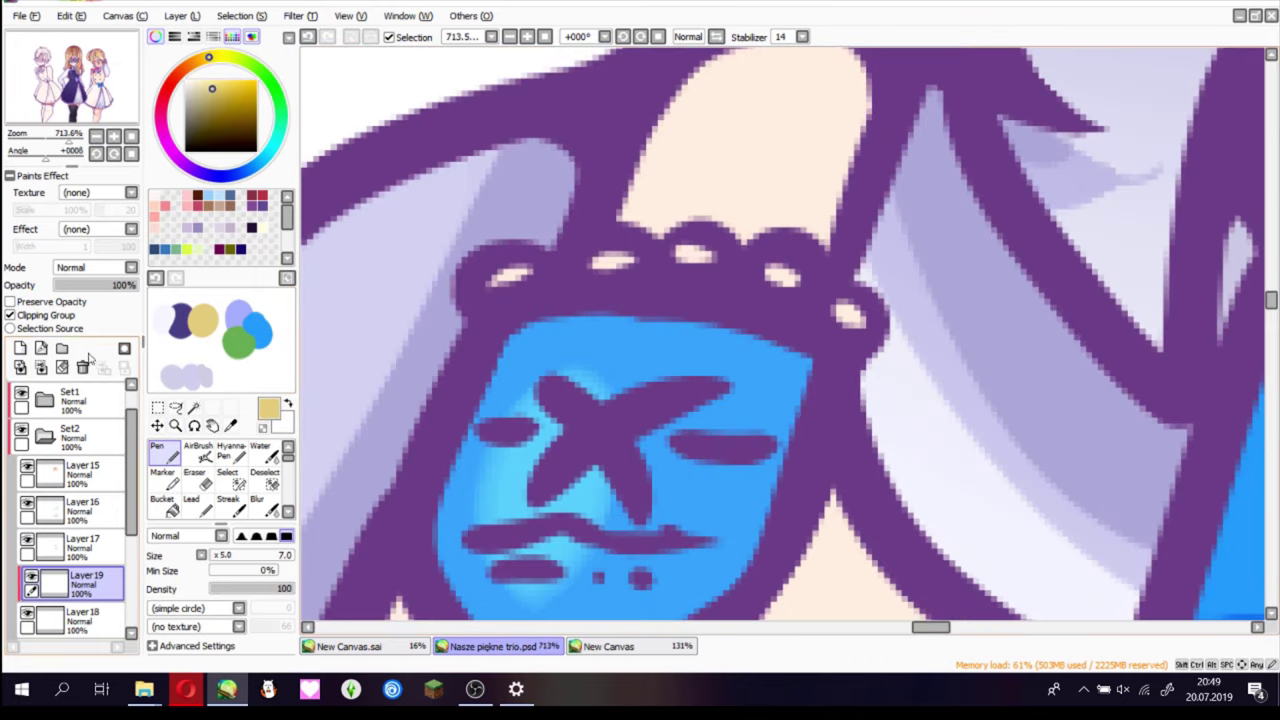
- Mask the third girl's dress on a new layer beneath the accessories and fill it with dark blue
key(ctrl+shift+n)
scroll(745, 282, down, 10)
key(s)
mouse_move(657, 86)
mouse_down()
mouse_move(758, 130)
mouse_move(640, 310)
mouse_move(691, 340)
mouse_move(800, 480)
mouse_up()
key(ctrl+shift+n)
scroll(640, 330, down, 3)
click(700, 380)
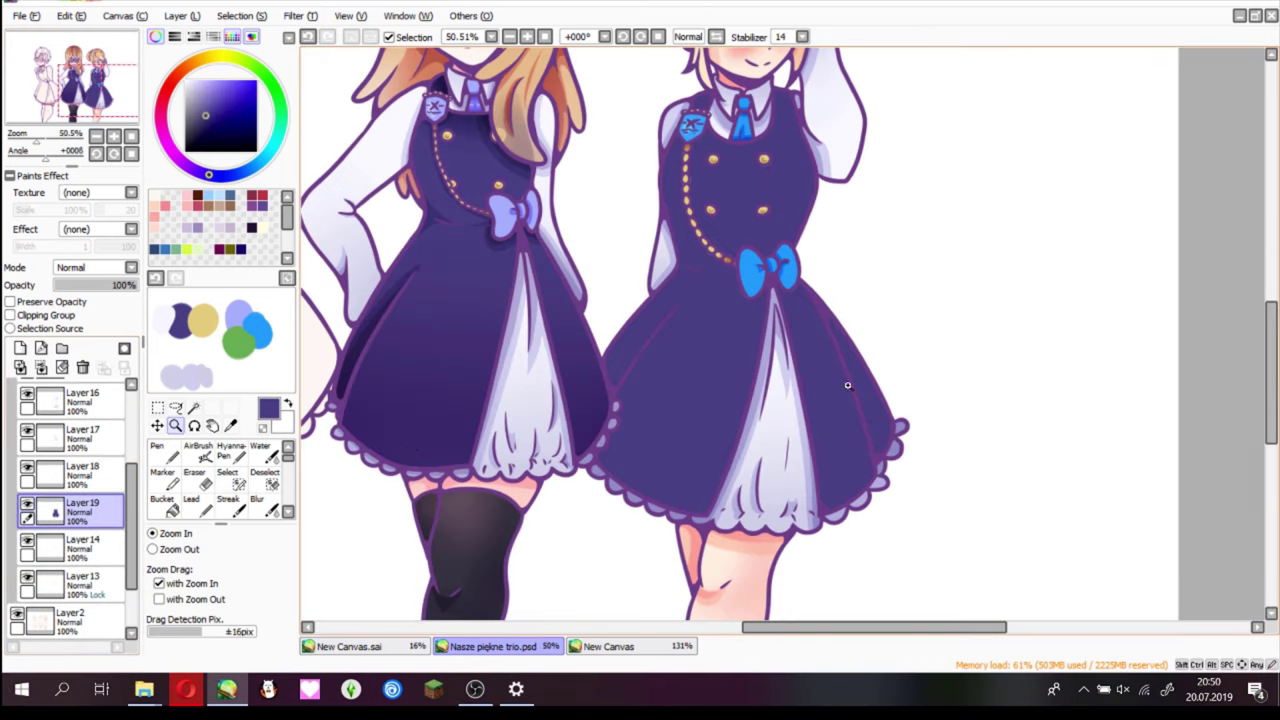
- Shade the lower skirt in dark purple on a clipped layer and soften it with the Blur brush at size 250
scroll(700, 330, up, 3)
drag(690, 312, 820, 480)
drag(620, 430, 720, 500)
click(257, 498)
drag(600, 350, 629, 334)
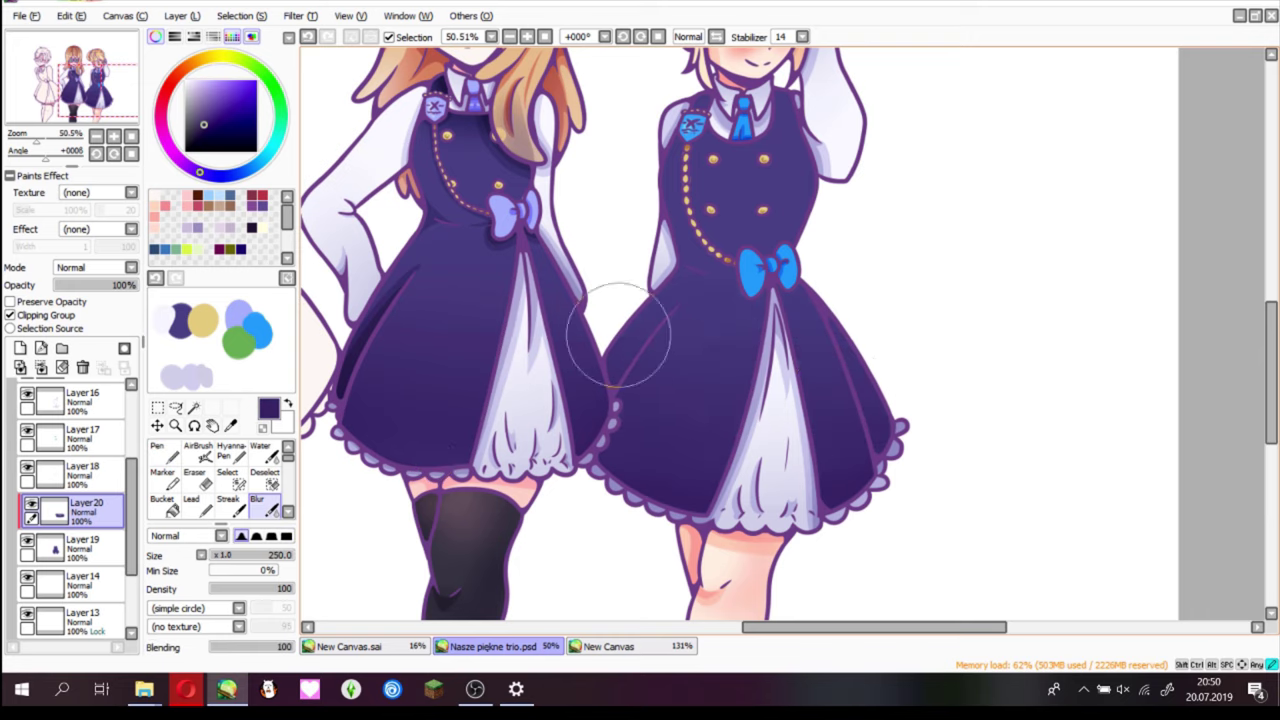
- Shade the dress's upper edge in dark purple on another clipped layer set to Multiply at 62% opacity
scroll(640, 330, down, 2)
key(ctrl+shift+n)
click(100, 267)
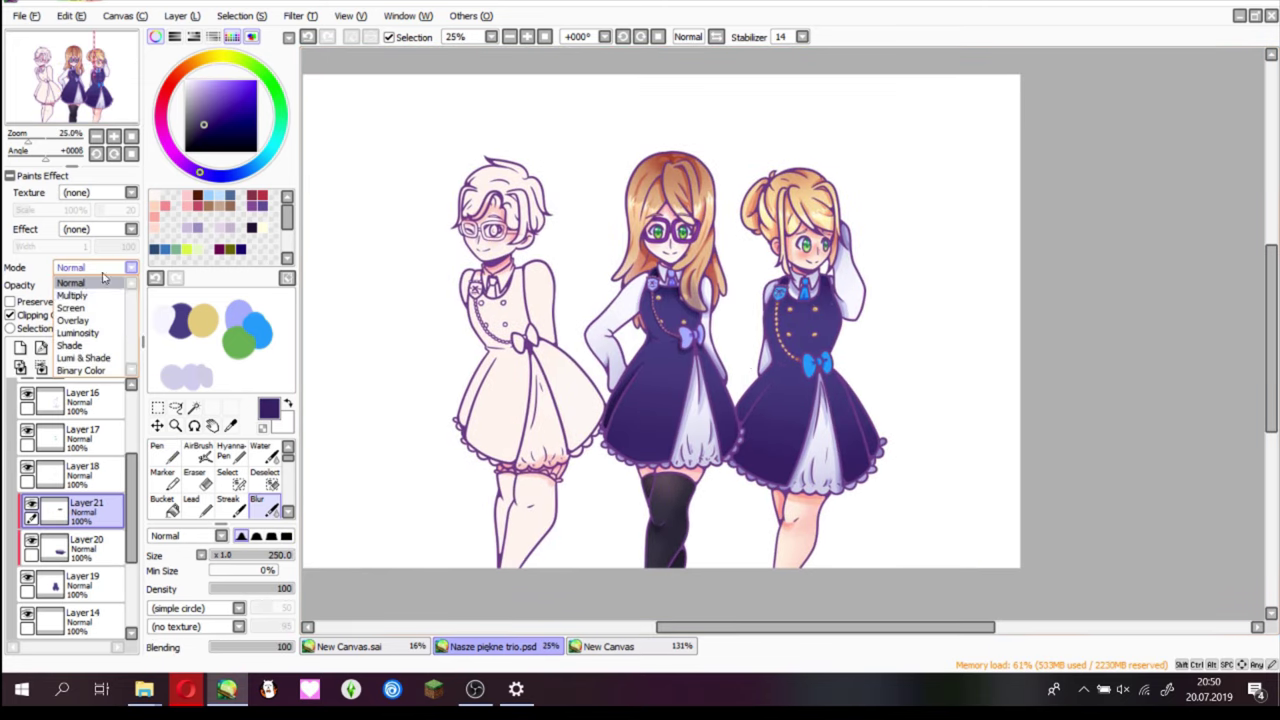
click(80, 281)
click(106, 285)
- Work out a pale grey-lavender shadow color from the second girl's dress using a temporary layer and Hue and Saturation
scroll(671, 214, up, 5)
key(ctrl+shift+n)
drag(548, 158, 585, 192)
click(157, 450)
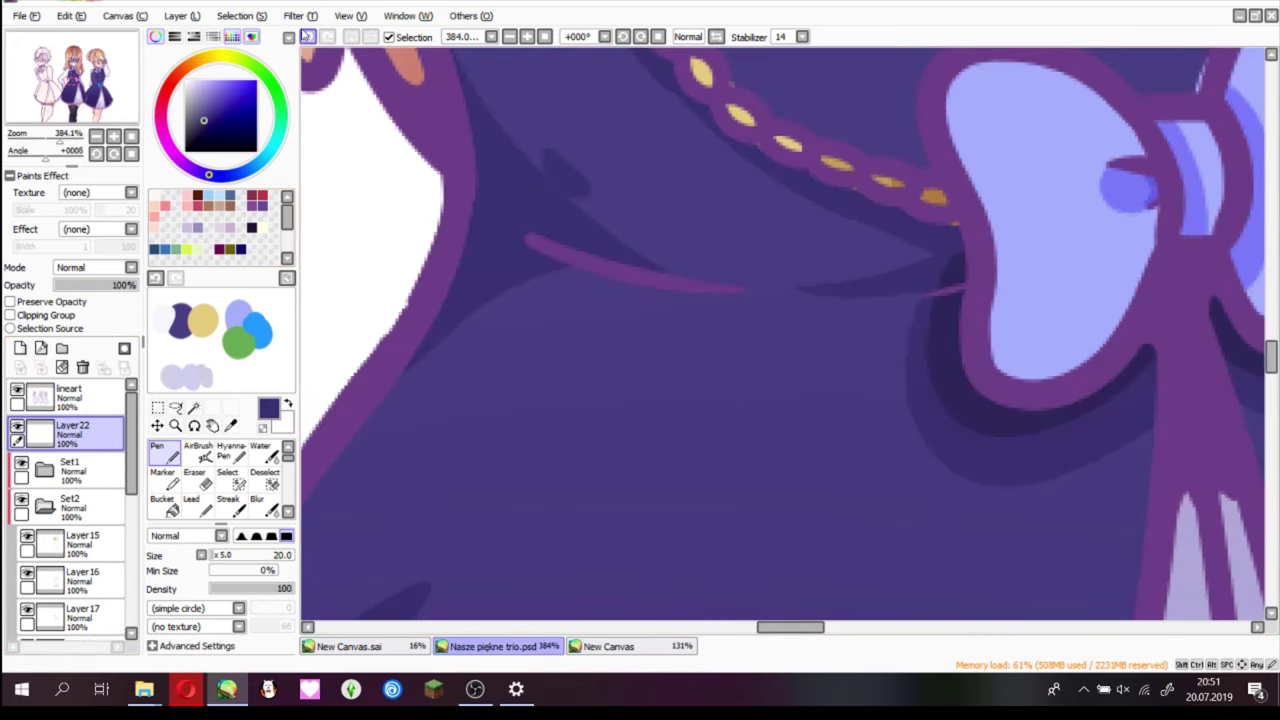
key(ctrl+u)
drag(193, 237, 206, 240)
click(230, 295)
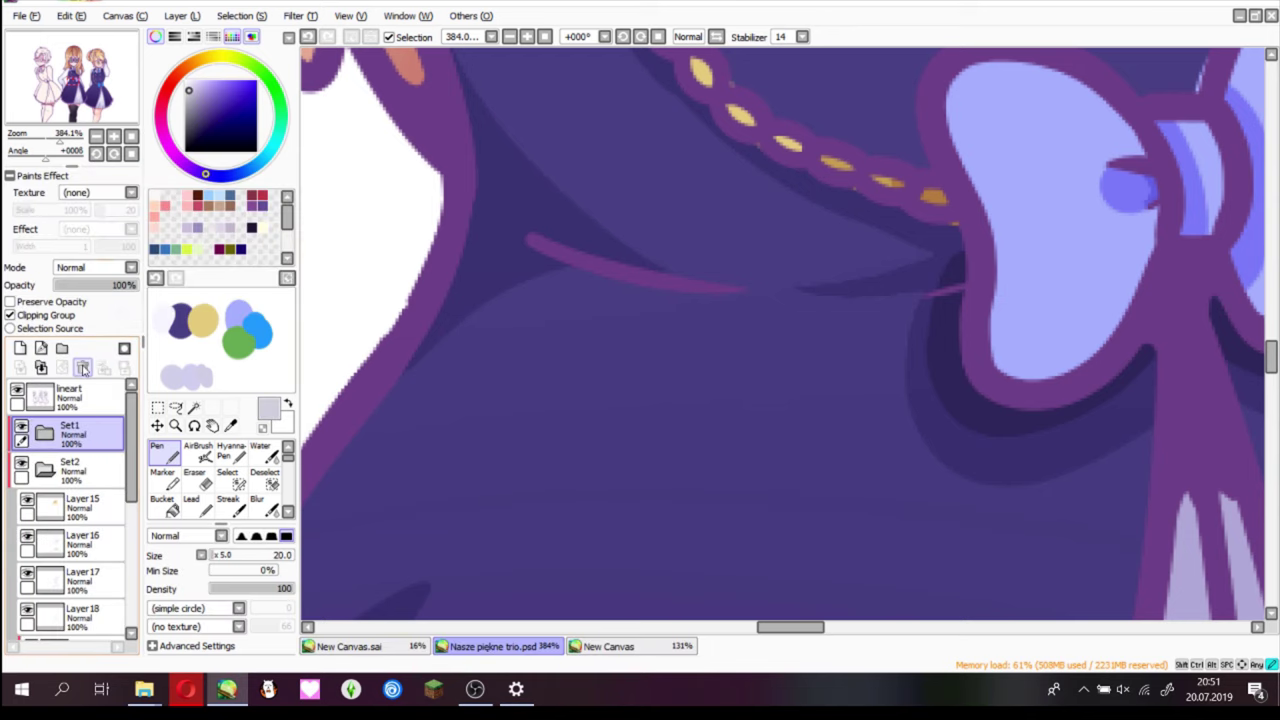
- On a new clipped layer, paint pale grey-lavender Pen shadows at size 30 beside the badge, chain and bow
scroll(597, 235, down, 3)
scroll(597, 235, up, 2)
click(87, 545)
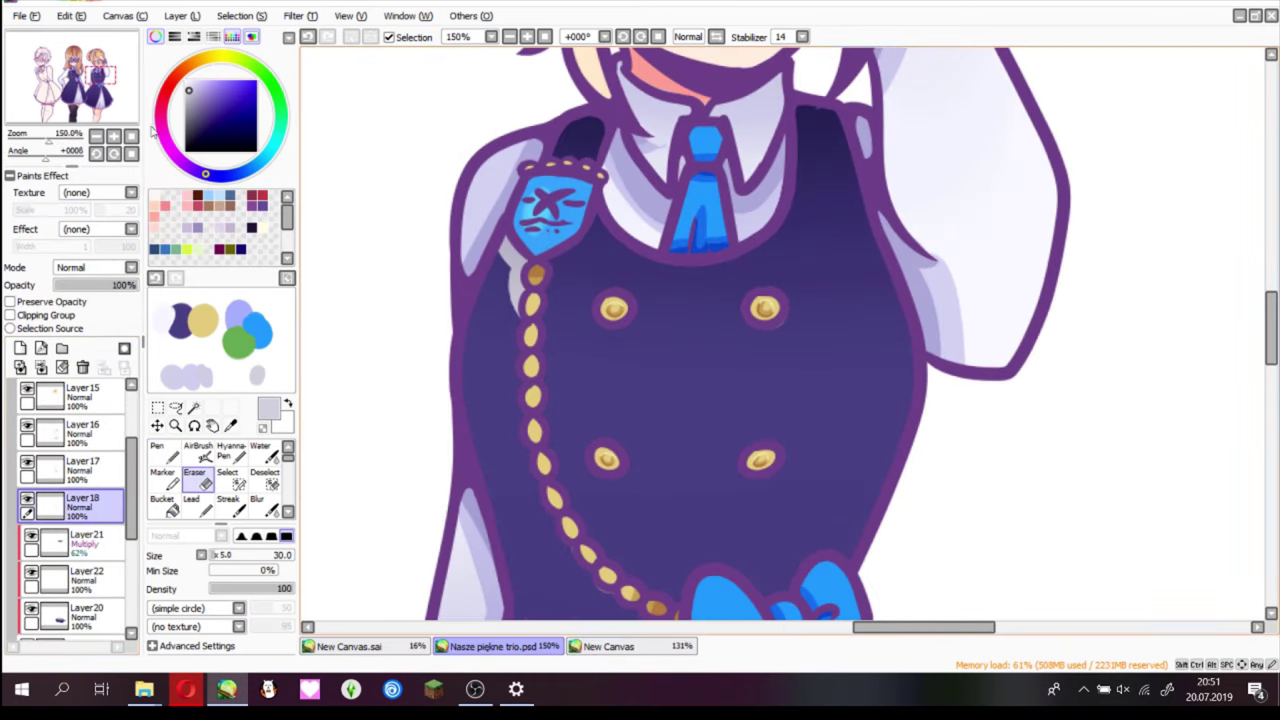
scroll(80, 500, up, 2)
mouse_move(410, 330)
mouse_down()
mouse_move(421, 249)
mouse_move(468, 500)
mouse_move(570, 560)
mouse_move(568, 325)
mouse_up()
key(ctrl+shift+n)
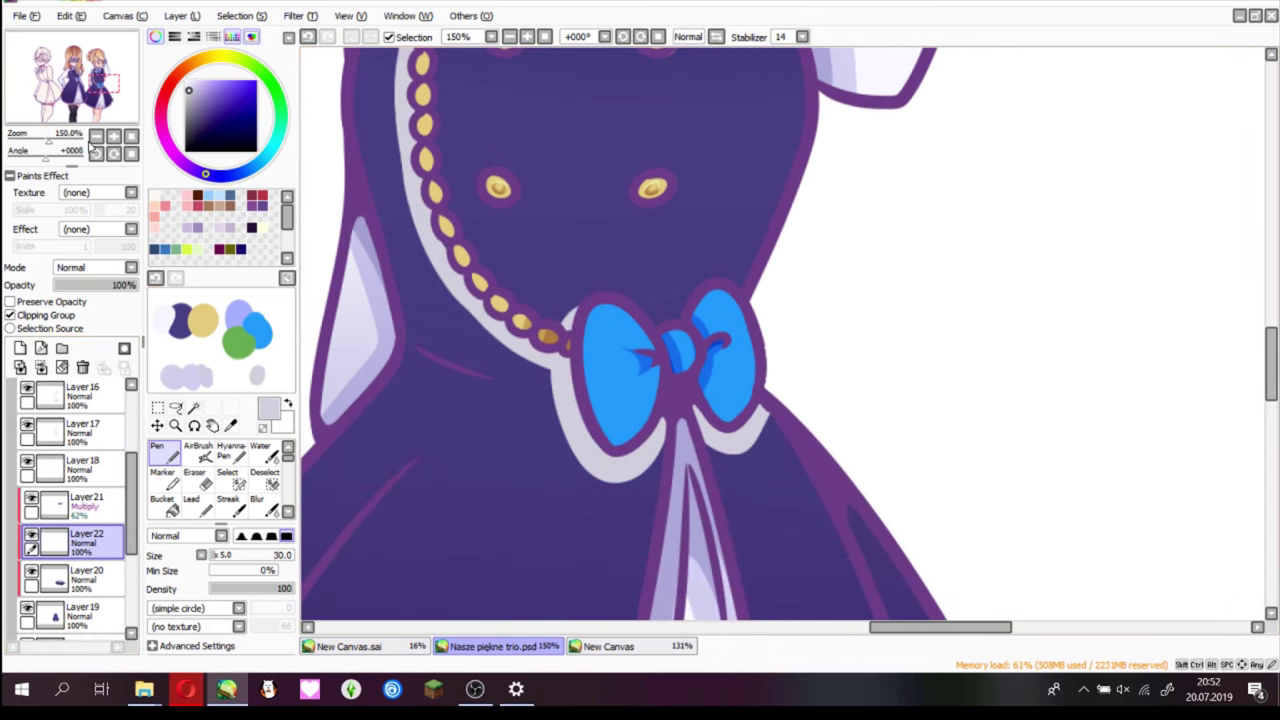
- Paint pale grey-lavender shadows on the waist, the skirt folds and beside the second girl's skirt with the Pen
scroll(570, 323, down, 2)
drag(620, 280, 520, 385)
drag(842, 287, 910, 480)
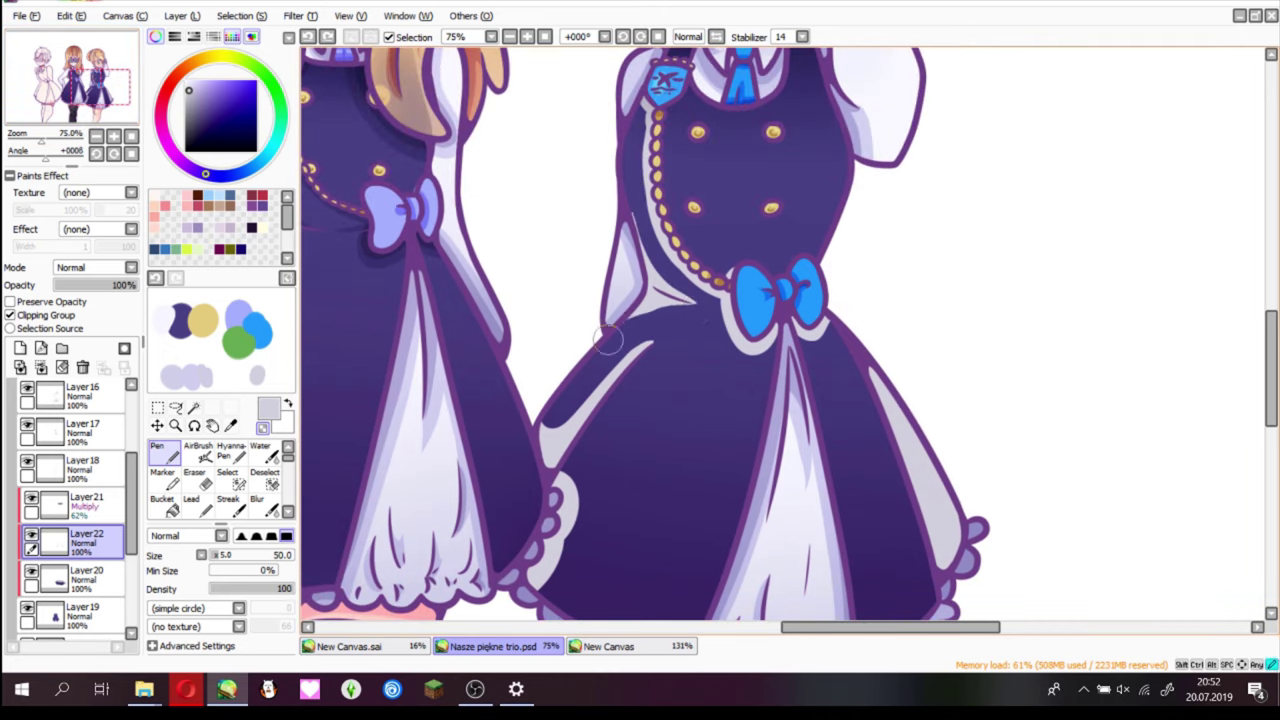
- Set the shadow layer to Multiply with Preserve Opacity and deepen the shadows with a muted purple AirBrush at size 300
scroll(610, 340, down, 1)
click(100, 267)
click(90, 290)
alt+click(617, 502)
click(197, 450)
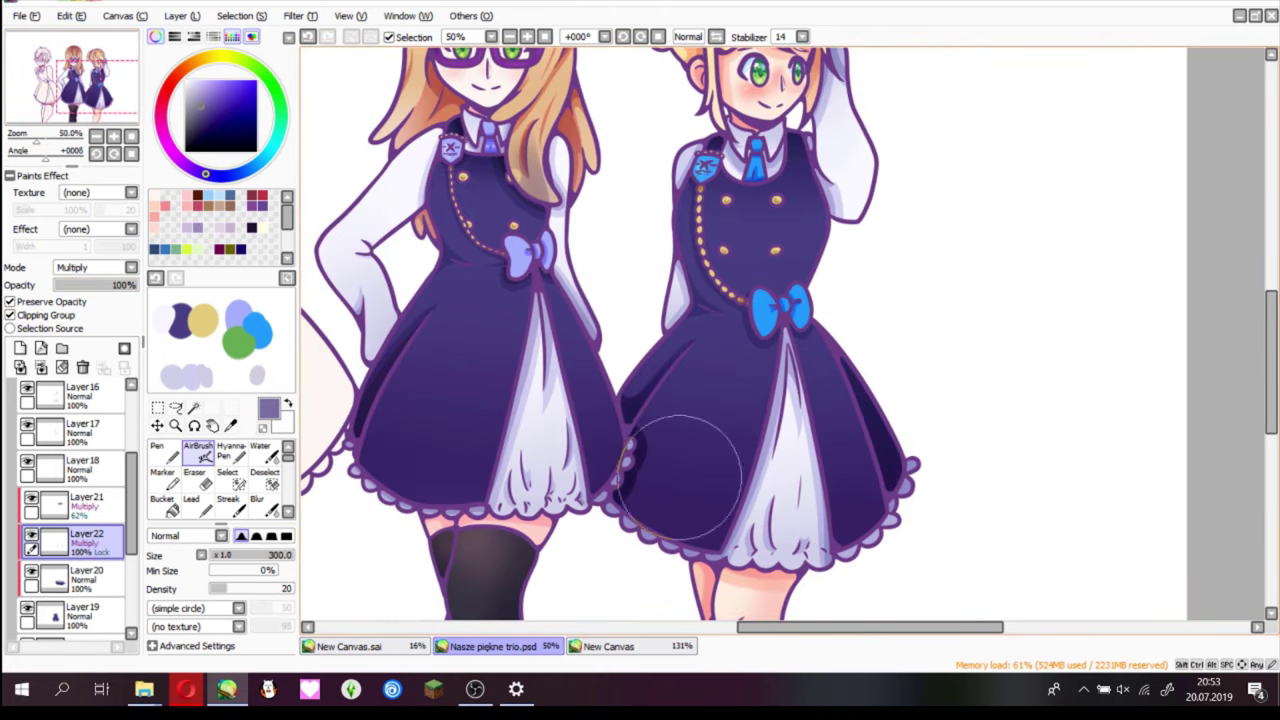
- Derive a second shadow tone from the second girl's dress by raising the luminescence of a dark test patch to +55
key(n)
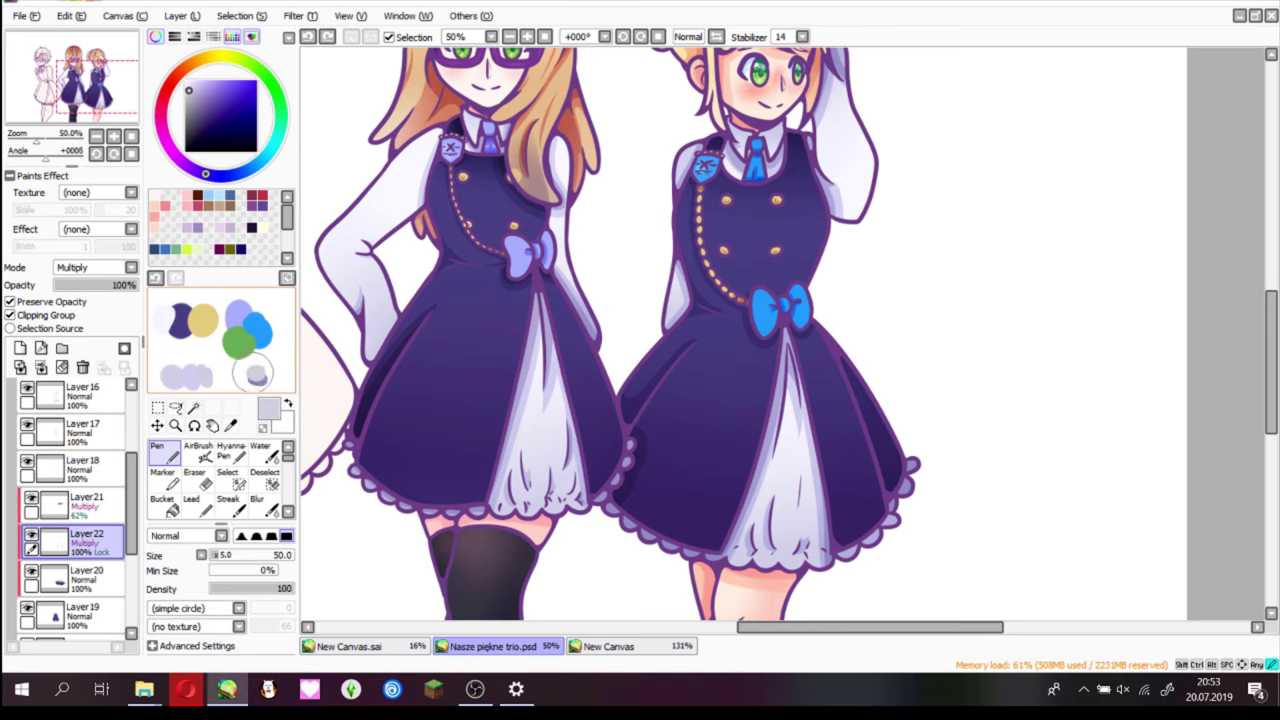
scroll(600, 194, up, 8)
drag(545, 200, 600, 194)
key(ctrl+u)
drag(192, 263, 271, 263)
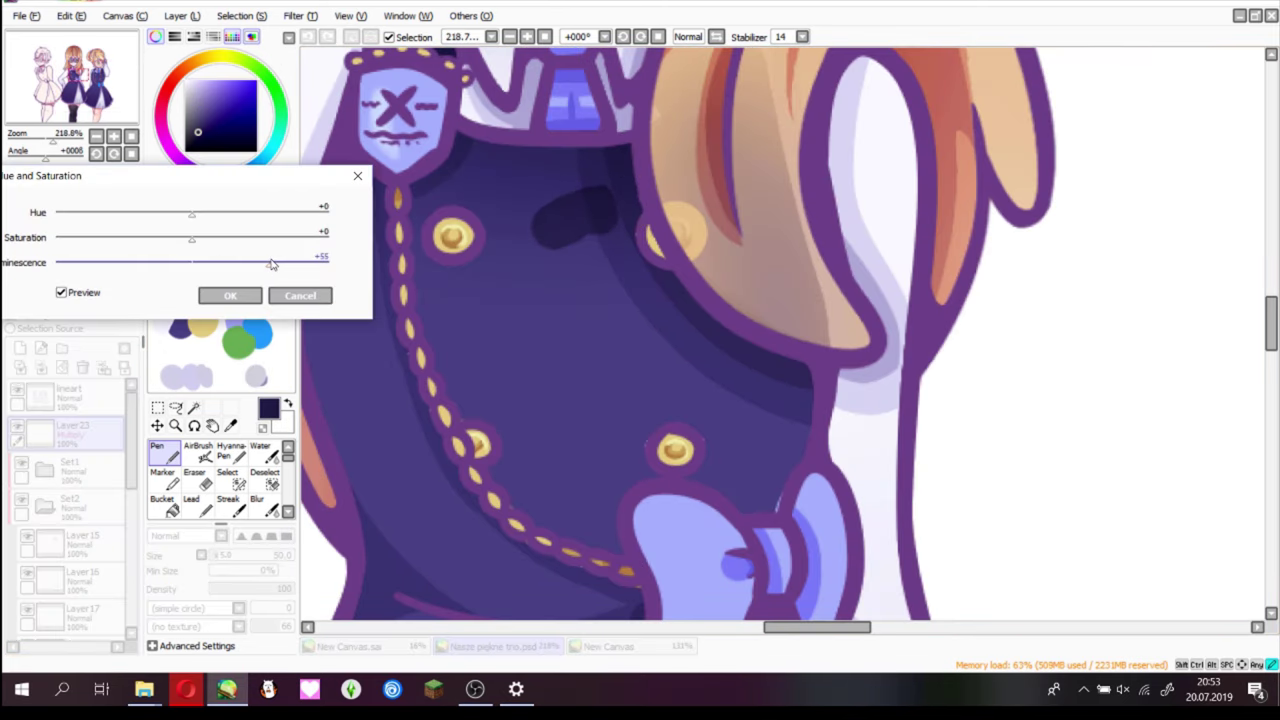
click(230, 295)
- Paint a second layer of grey Pen shadows on the third girl's dress at sizes 50 and 35, blended with Multiply
scroll(503, 254, down, 4)
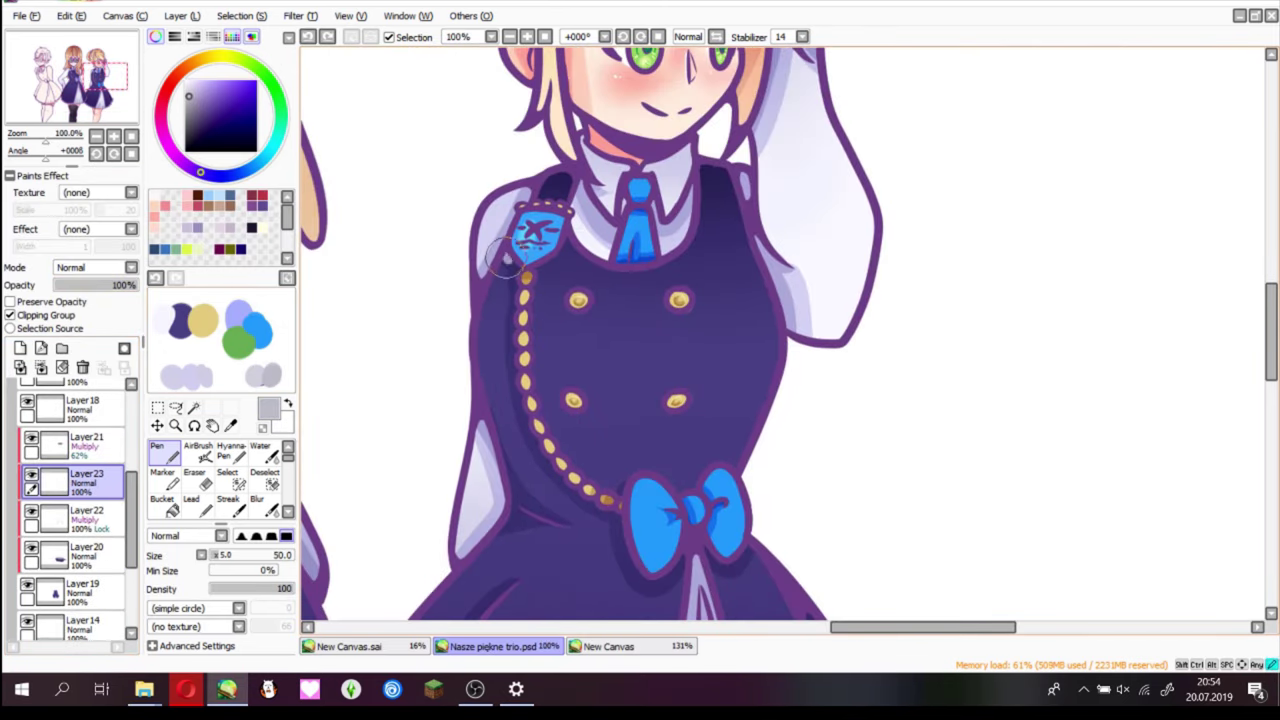
scroll(505, 258, down, 4)
key(bracketleft)
key(bracketleft)
scroll(720, 290, down, 1)
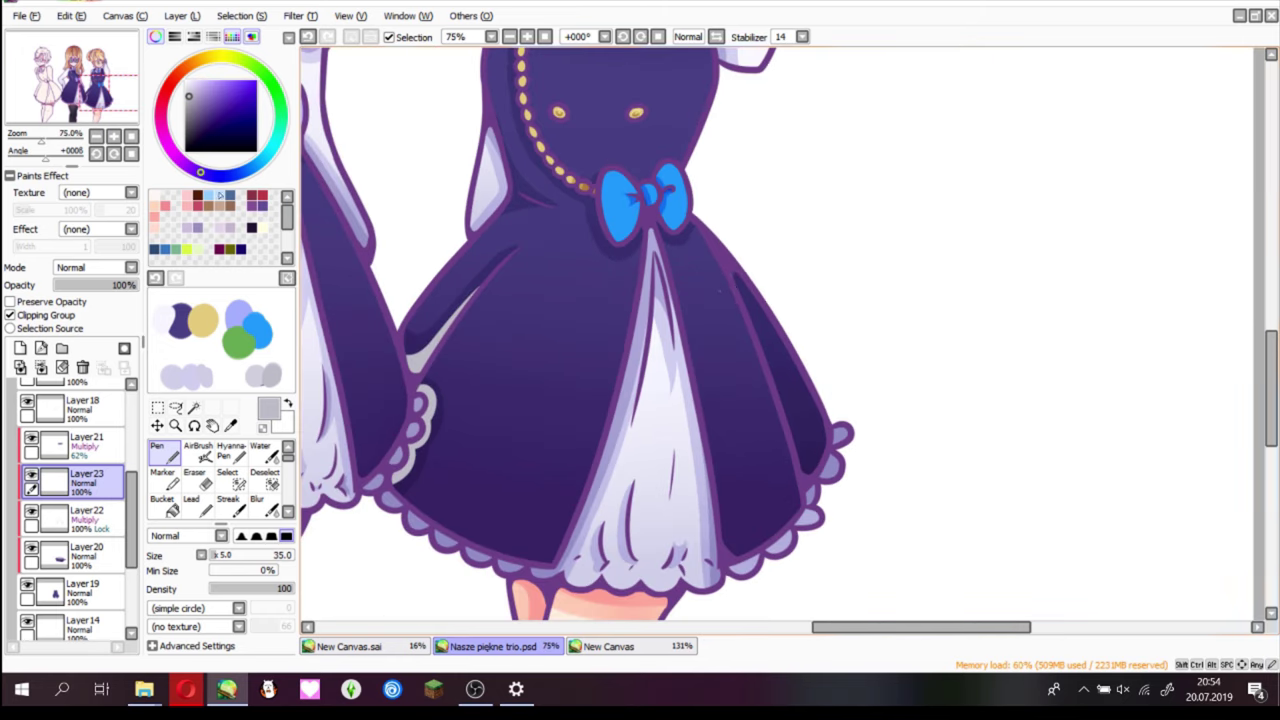
scroll(560, 330, down, 1)
click(100, 267)
scroll(560, 330, up, 2)
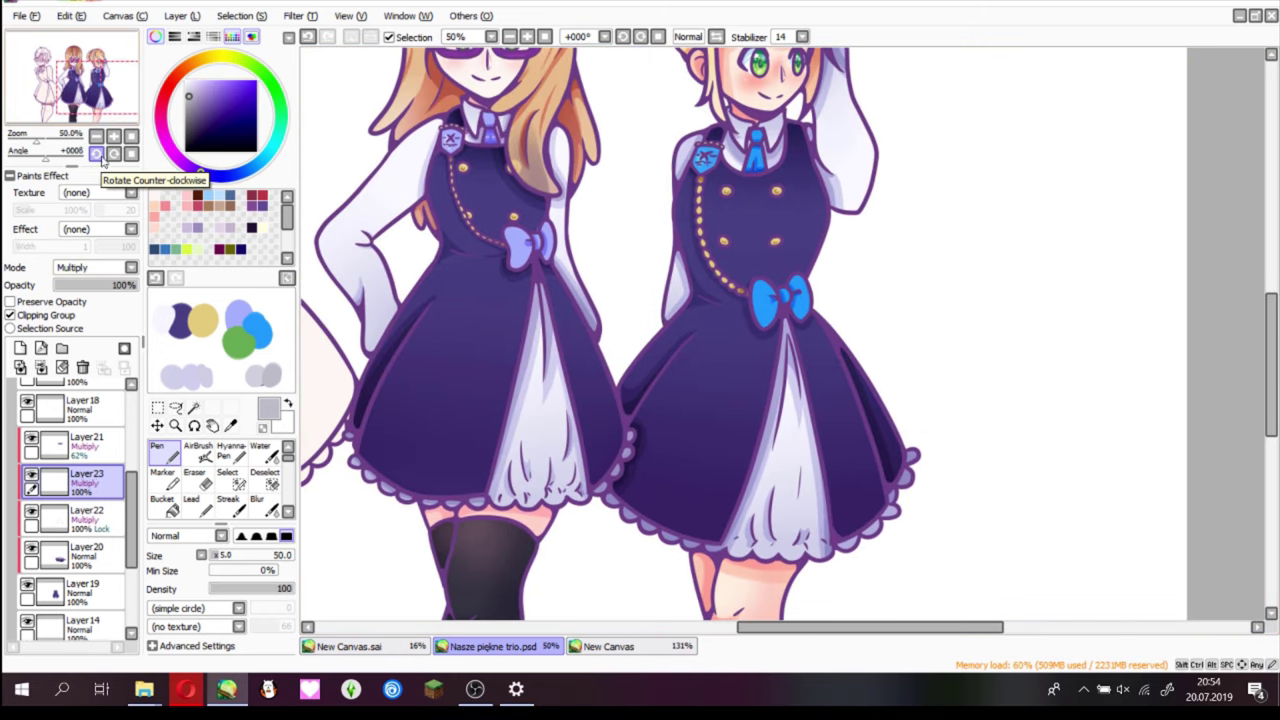
- Merge the clipped shading layers down into the third girl's dress layer
key(ctrl+e)
key(ctrl+e)
scroll(640, 330, down, 1)
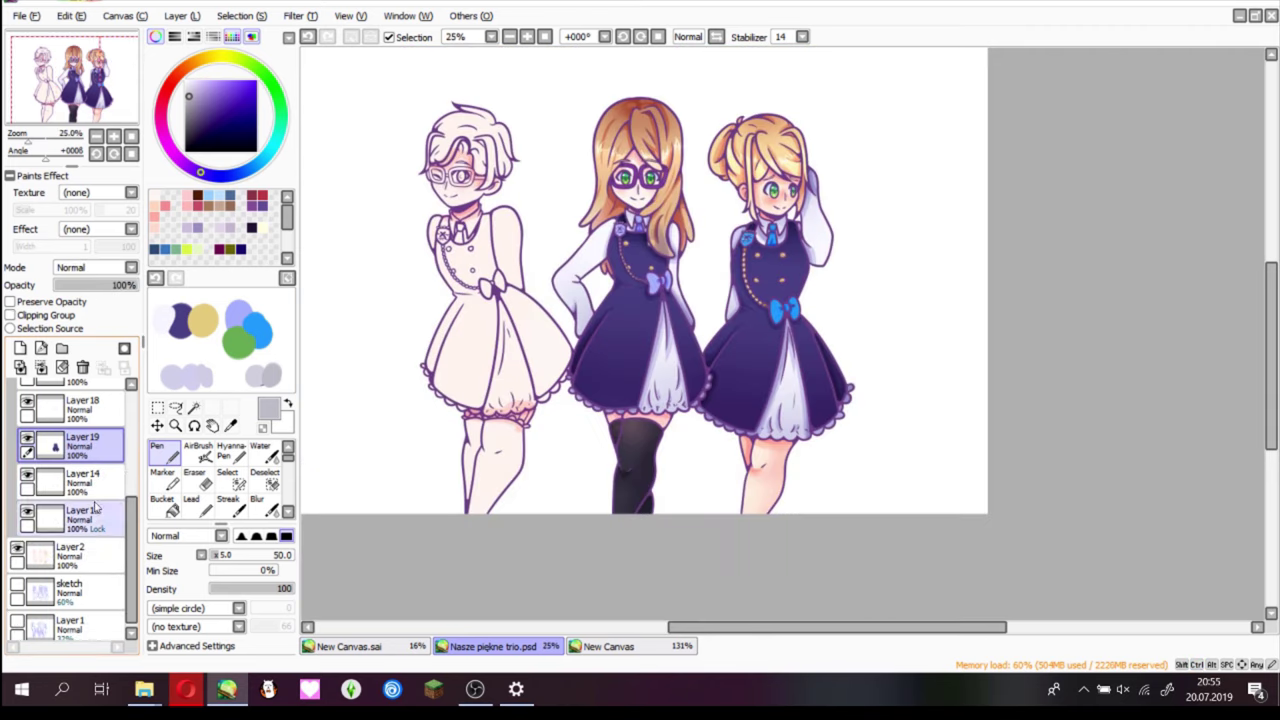
- Fill the third girl's legs with brown on a Multiply layer and clip it directly above the skin layer
scroll(700, 300, up, 2)
click(220, 112)
click(100, 267)
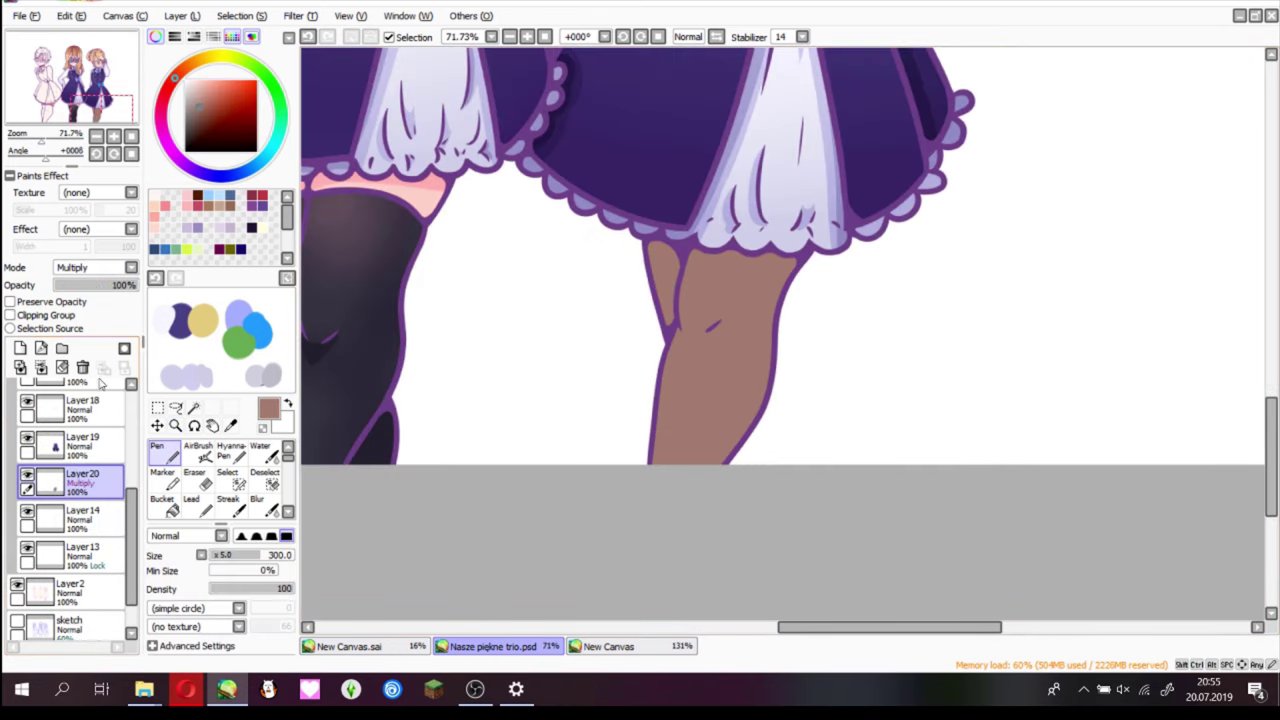
drag(70, 480, 70, 560)
click(10, 315)
- Preserve the stocking layer's opacity and shade the stockings in a muted reddish brown with the AirBrush at size 250
click(95, 302)
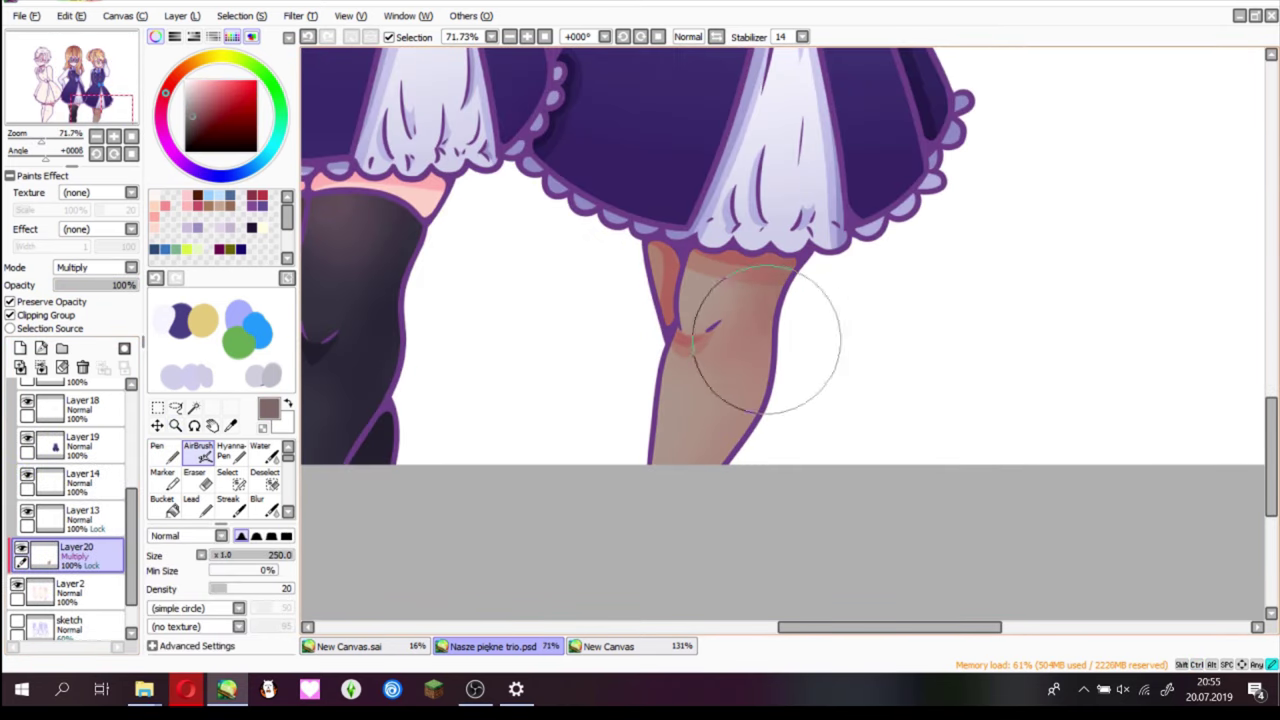
scroll(767, 340, down, 3)
key(ctrl+u)
key(Escape)
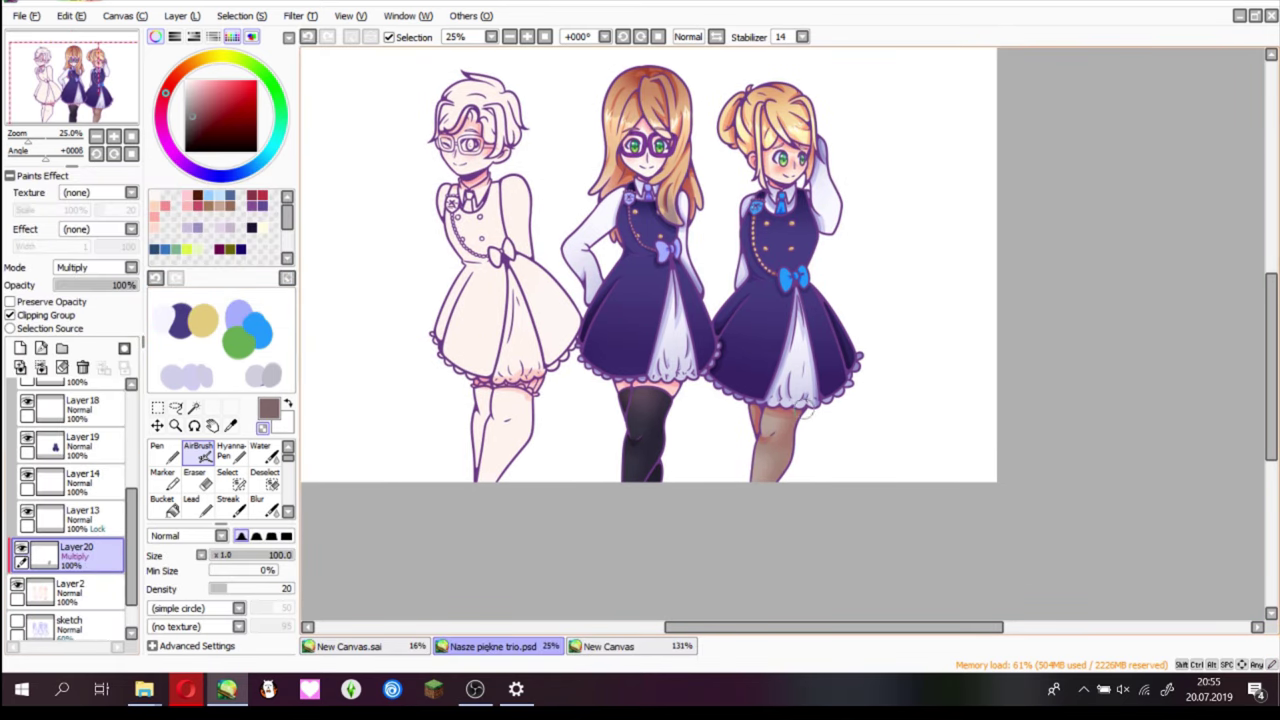
- Paint the first girl's iris brown in Set3 with a dark upper half and pupil, beige highlights and a green reflection
click(44, 430)
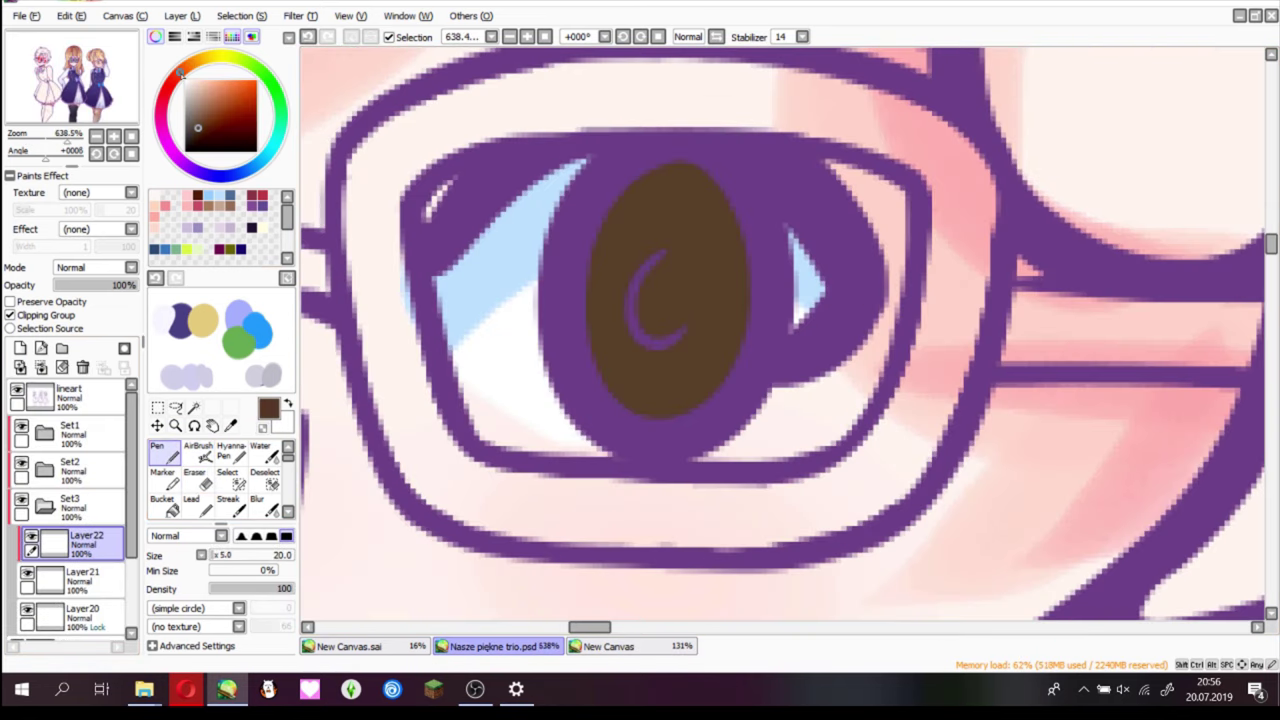
mouse_move(700, 300)
mouse_down()
mouse_move(691, 243)
mouse_move(600, 265)
mouse_move(677, 289)
mouse_move(709, 223)
mouse_move(634, 349)
mouse_move(655, 380)
mouse_up()
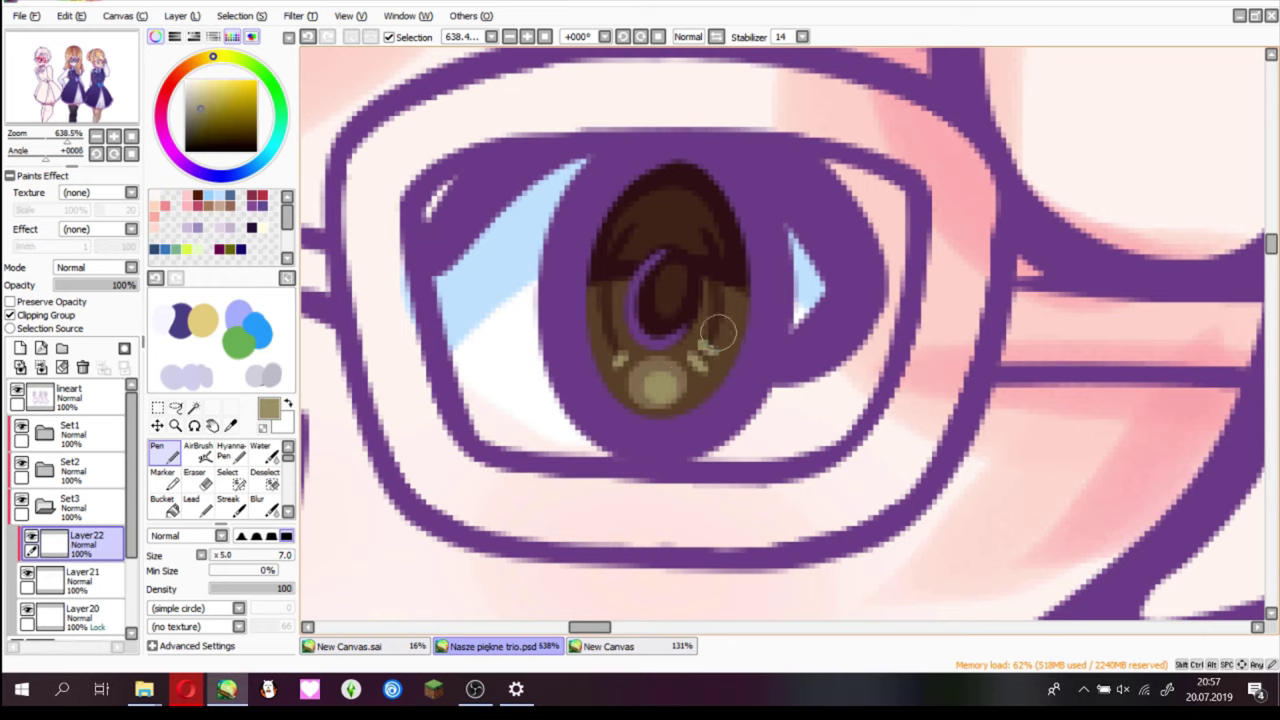
drag(718, 332, 670, 390)
drag(700, 222, 712, 234)
click(232, 167)
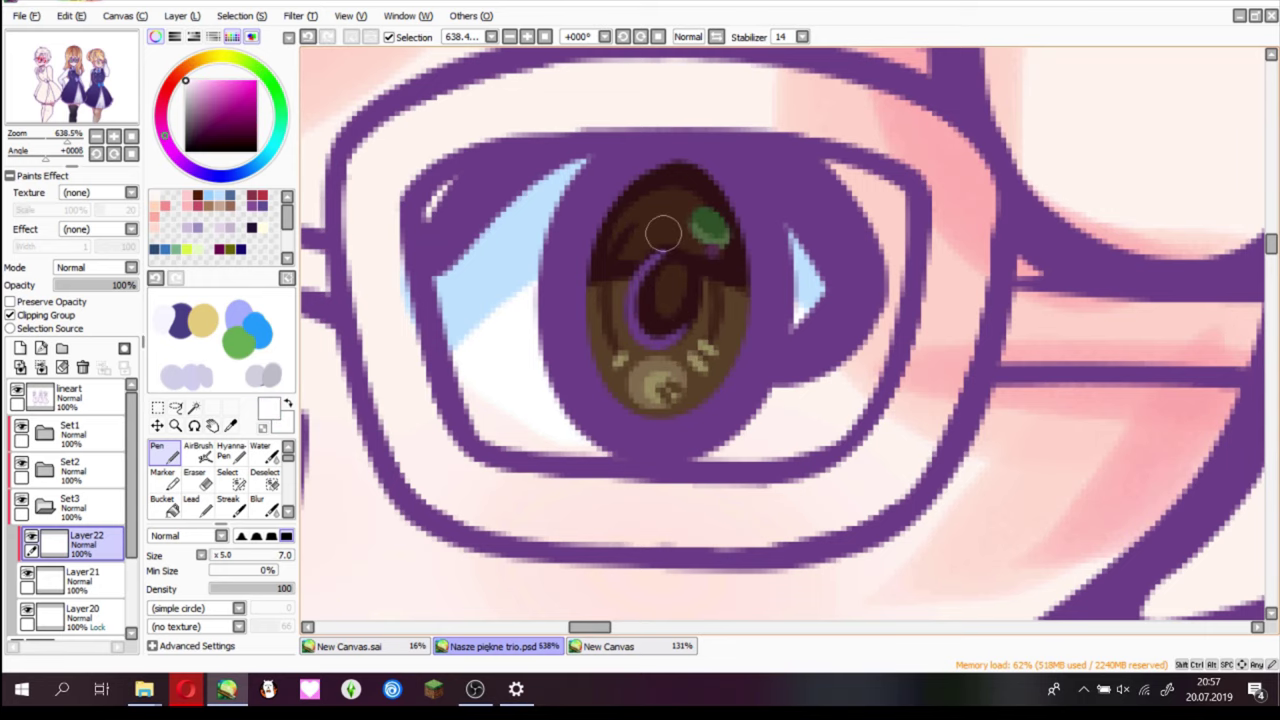
key(ctrl+minus)
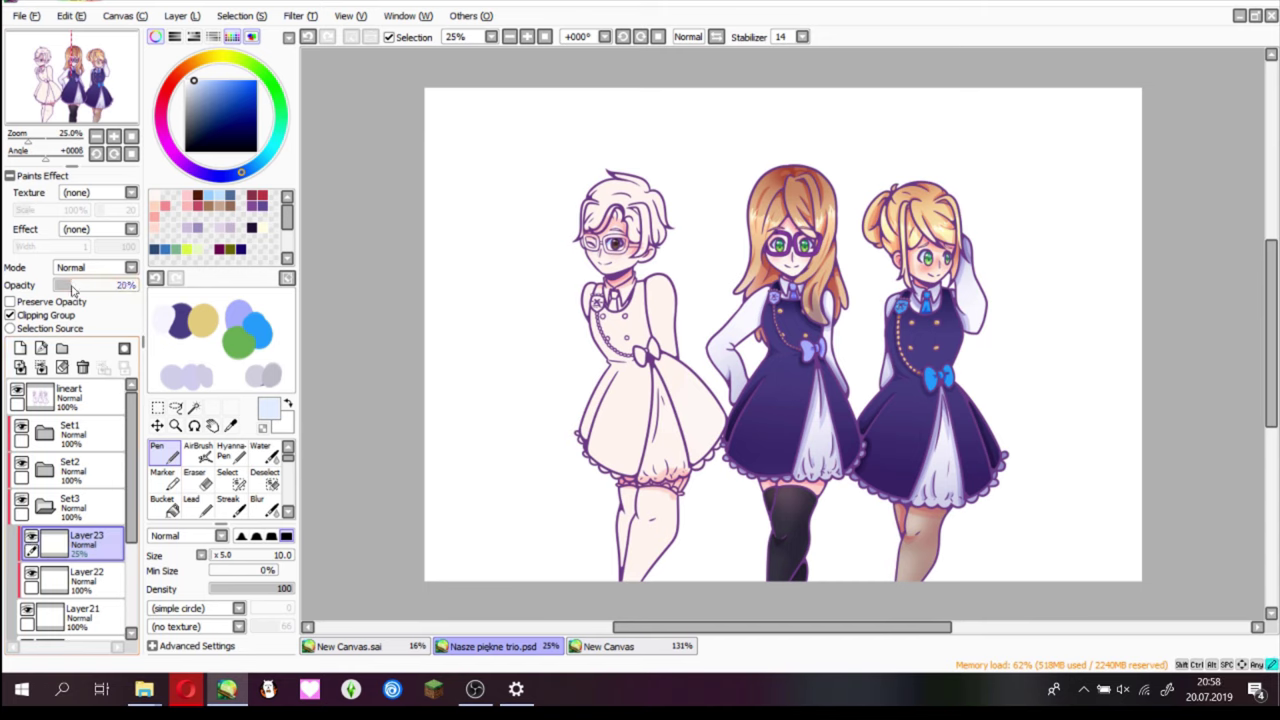
- Color the first girl's glasses frame dark blue and shade it with the Hyanna-Pen at size 70
drag(80, 543, 95, 620)
key(ctrl+plus)
click(700, 330)
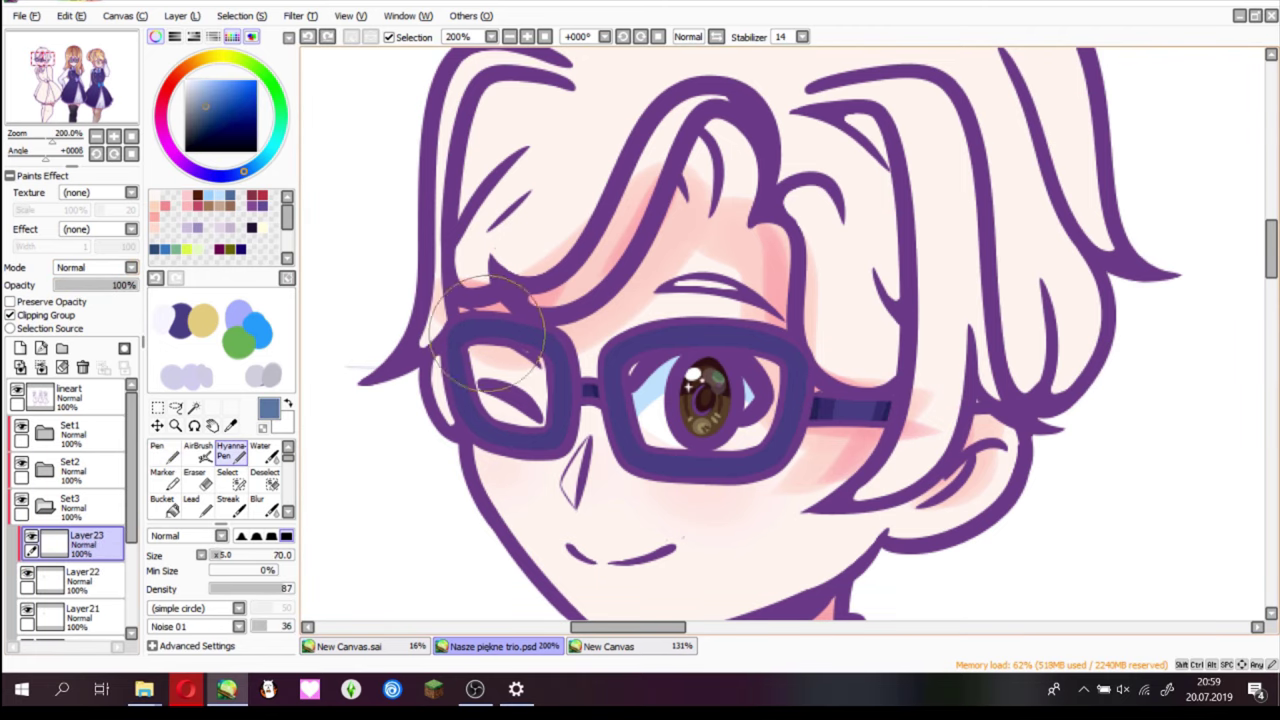
- Mask the first girl's hair with the Select brush at sizes 30 and 25 and fill it with dark brown
key(v)
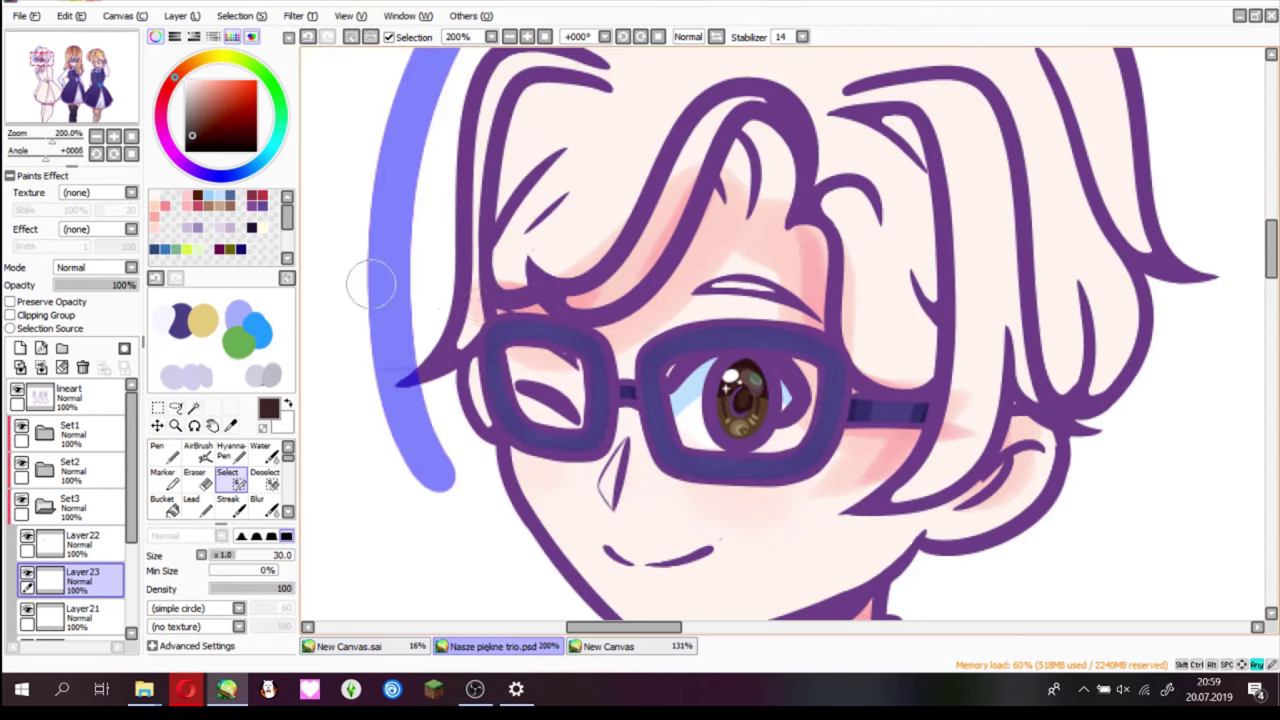
key(bracketleft)
key(bracketleft)
drag(476, 296, 490, 405)
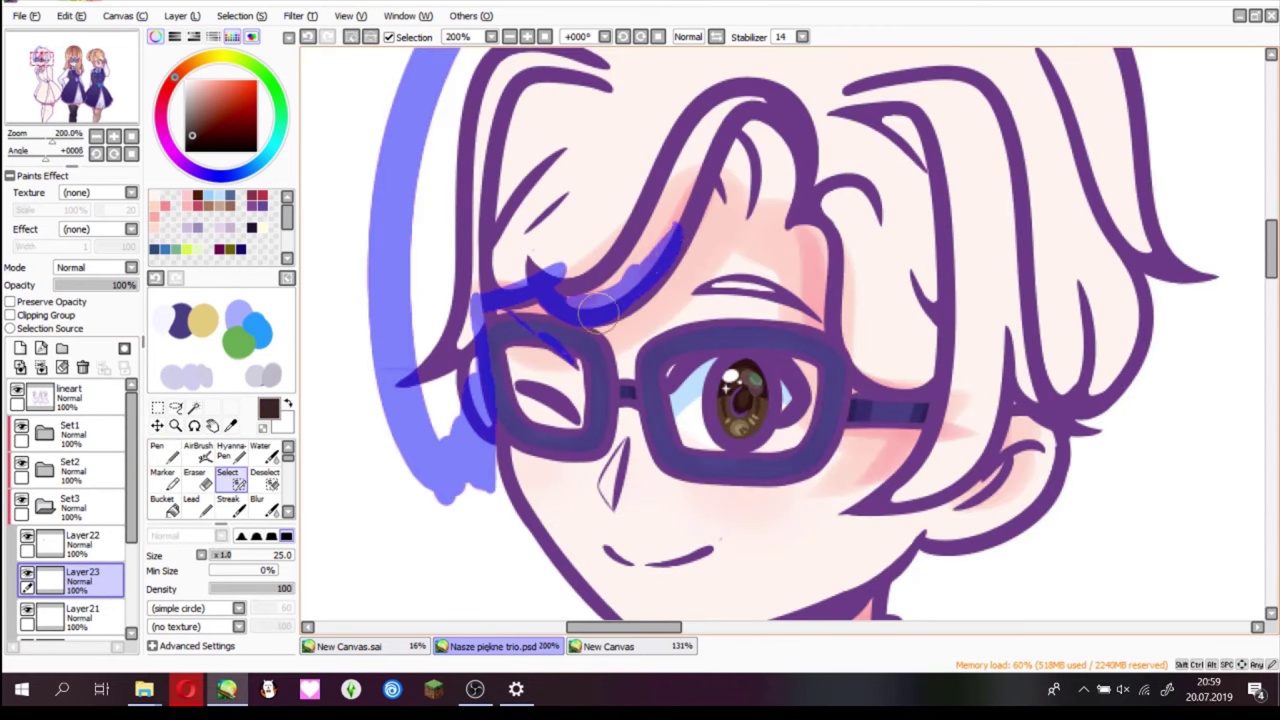
mouse_move(598, 310)
mouse_down()
mouse_move(833, 218)
mouse_move(895, 385)
mouse_move(858, 508)
mouse_move(898, 485)
mouse_move(951, 488)
mouse_move(983, 428)
mouse_move(1060, 410)
mouse_up()
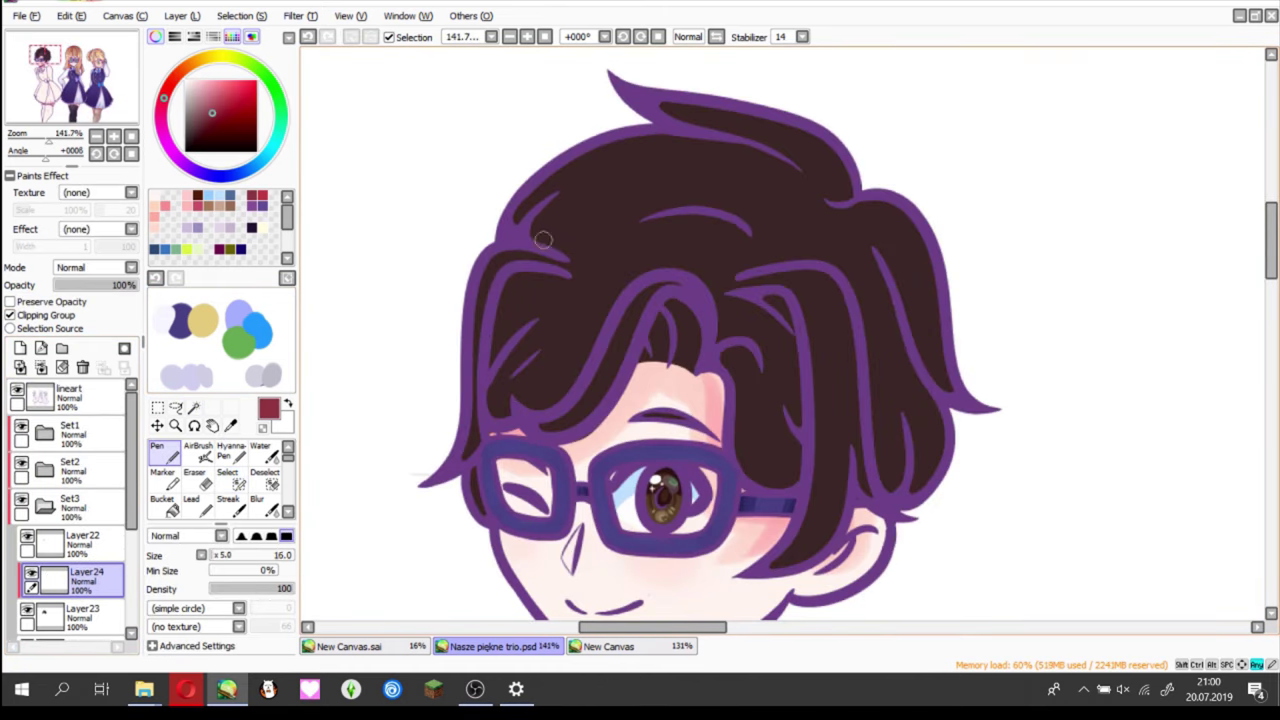
- Paint crimson Pen shadows across the hair on a clipped layer, recolor them dark and set Multiply at 24% opacity
drag(625, 282, 506, 422)
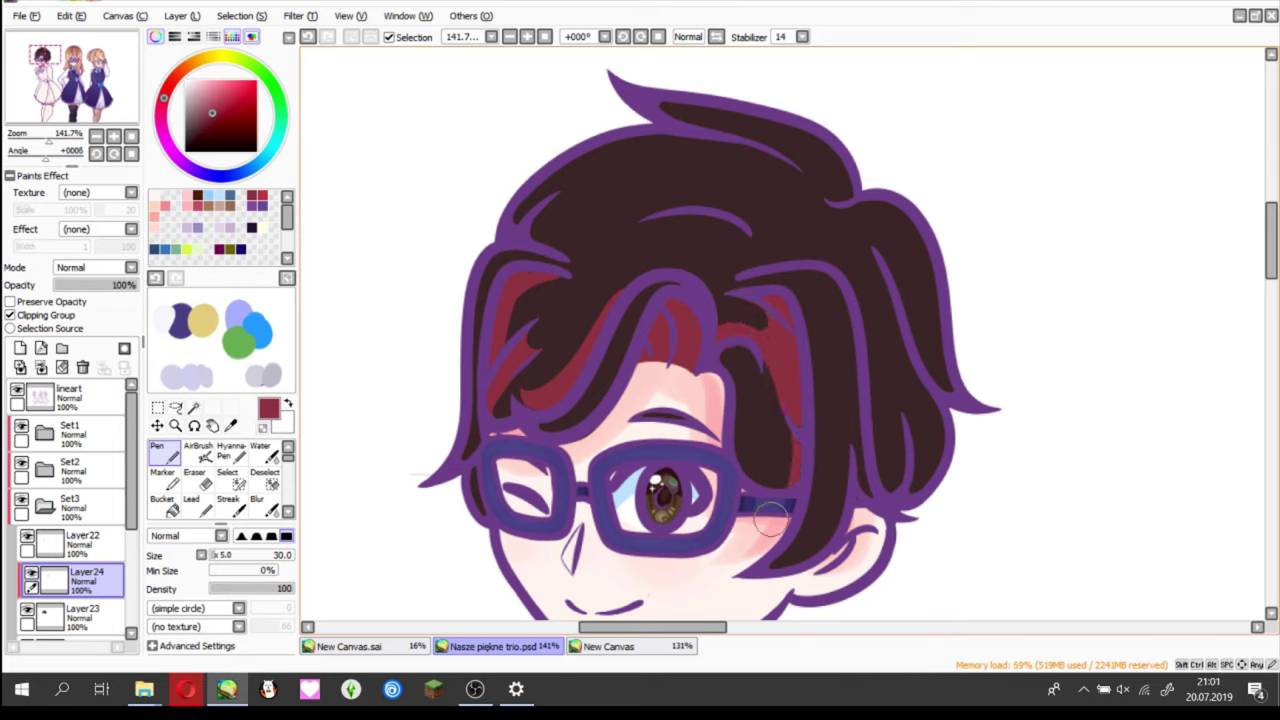
drag(862, 495, 752, 268)
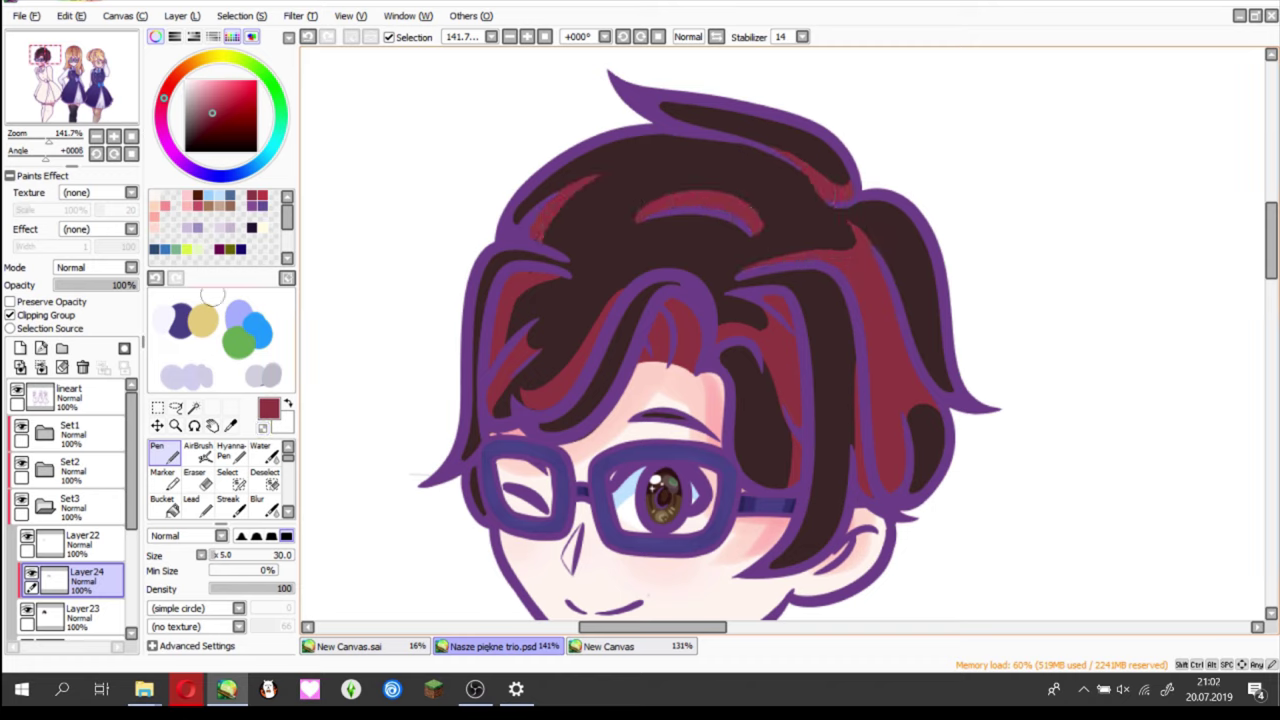
click(191, 135)
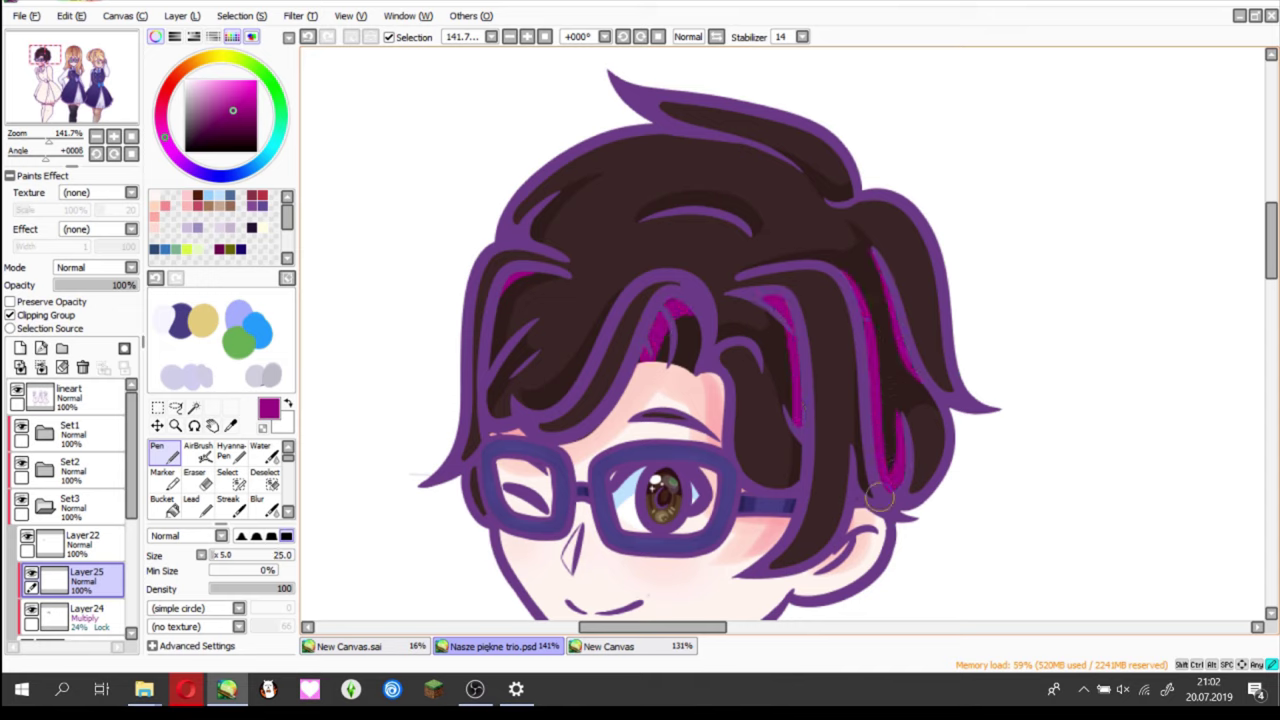
- Set the magenta deep hair shadows to Multiply, preserve their opacity, recolor them dark purple and lower the layer to about 35%
click(130, 267)
click(72, 284)
click(9, 301)
drag(125, 285, 85, 289)
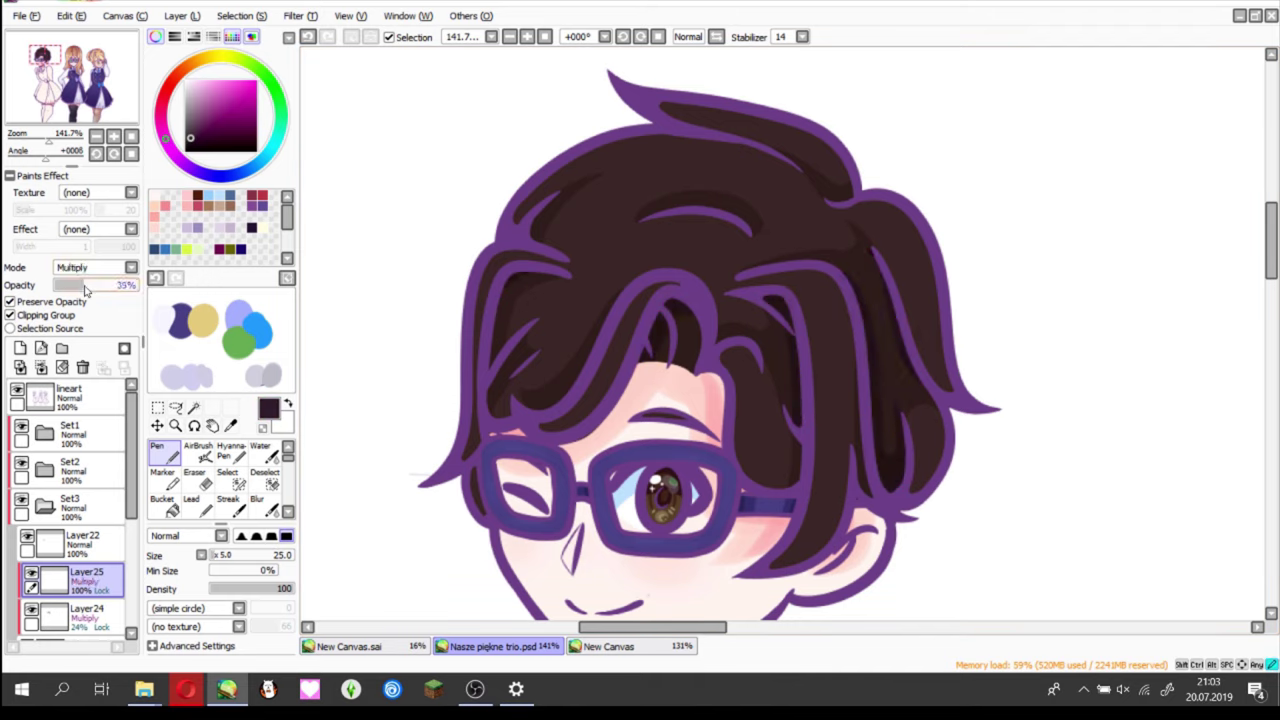
- Draw a curved tan highlight band across the first girl's hair on a new clipped layer and adjust its tilt with Rotate
click(195, 62)
drag(475, 295, 940, 310)
click(157, 408)
drag(371, 228, 986, 277)
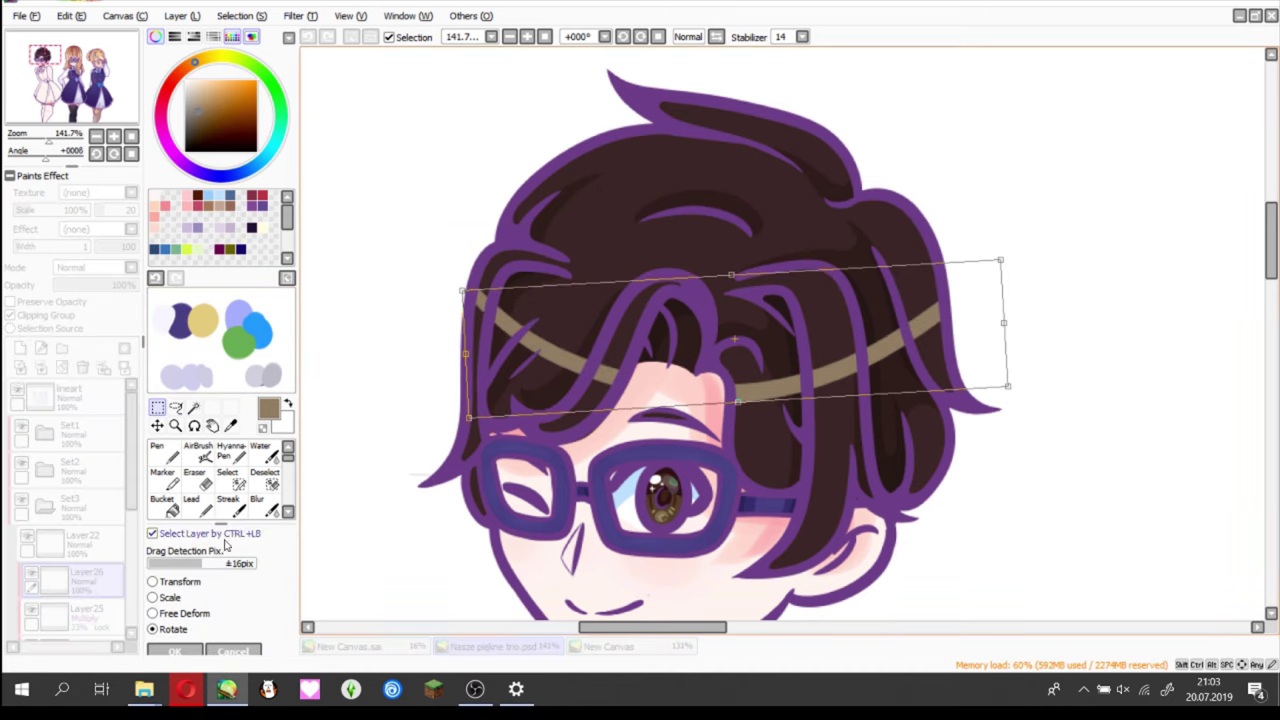
drag(395, 183, 1097, 291)
key(n)
key(ctrl+d)
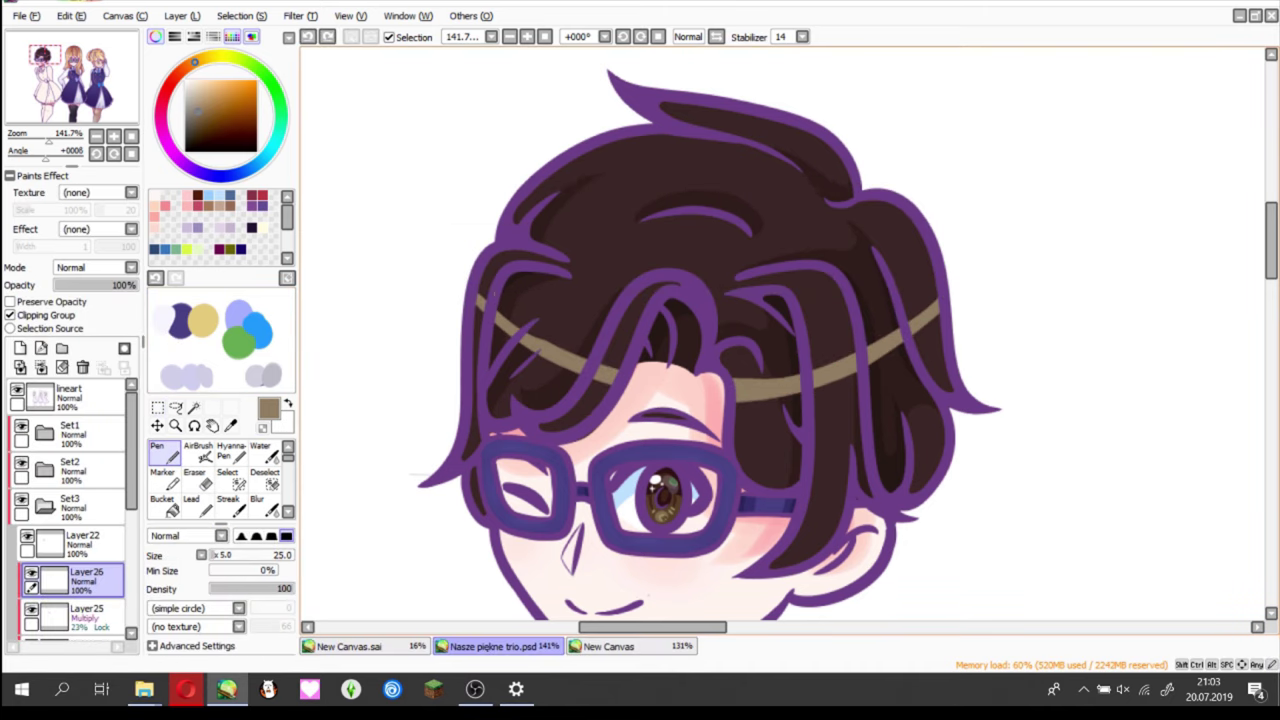
- Outline a scalloped tan edge along the hair highlight band with the Pen at size 10 on another clipped layer
key(ctrl+shift+n)
scroll(488, 310, up, 4)
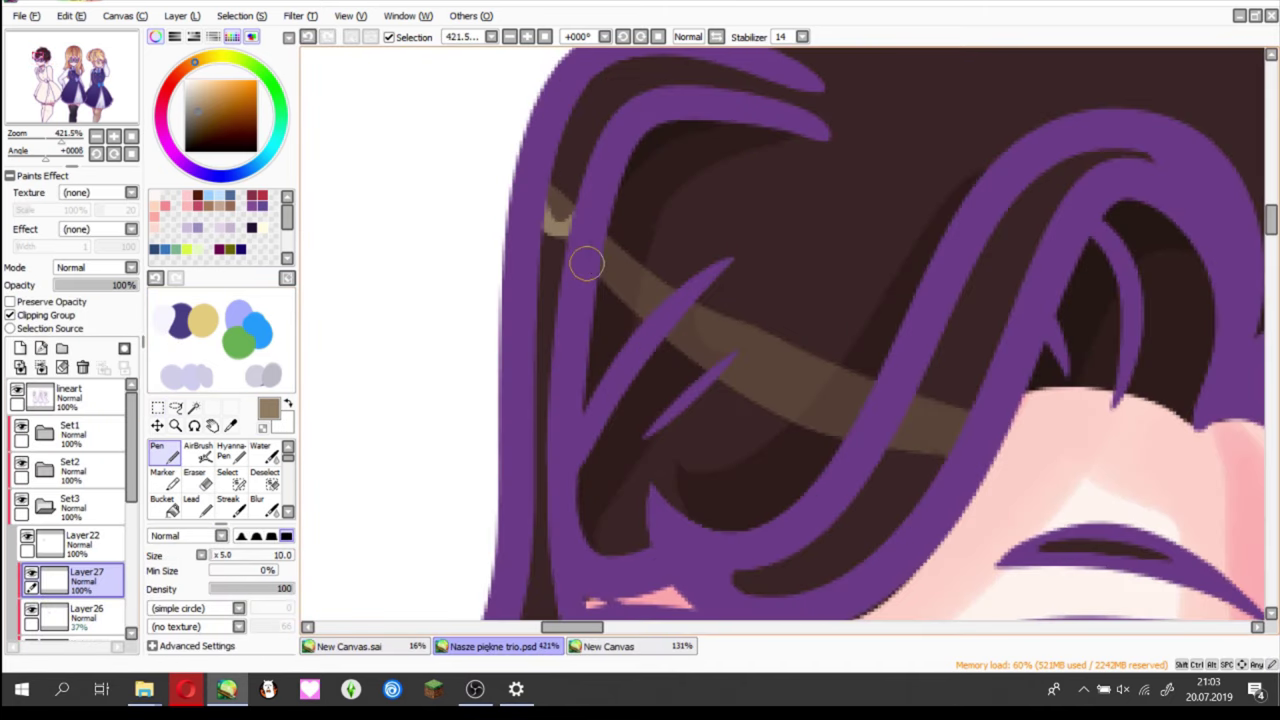
mouse_move(587, 263)
mouse_down()
mouse_move(700, 296)
mouse_move(819, 404)
mouse_move(920, 405)
mouse_up()
scroll(502, 422, right, 5)
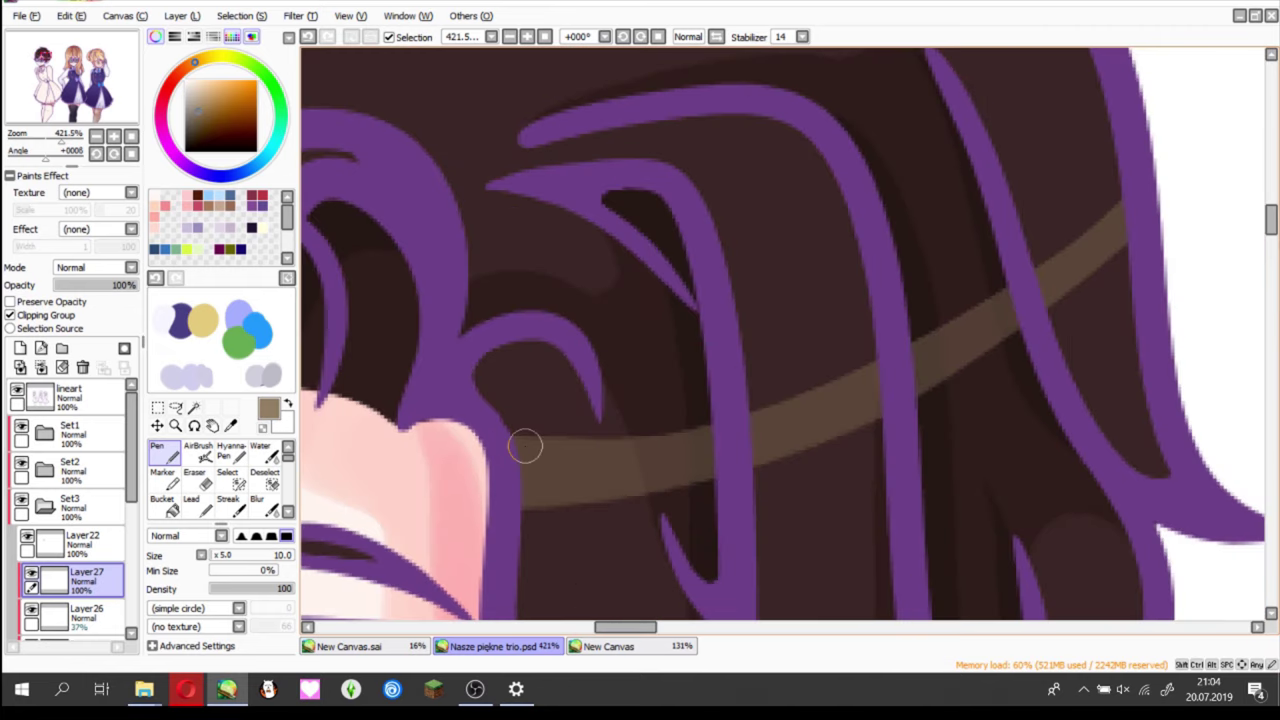
mouse_move(515, 450)
mouse_down()
mouse_move(923, 366)
mouse_move(1128, 245)
mouse_up()
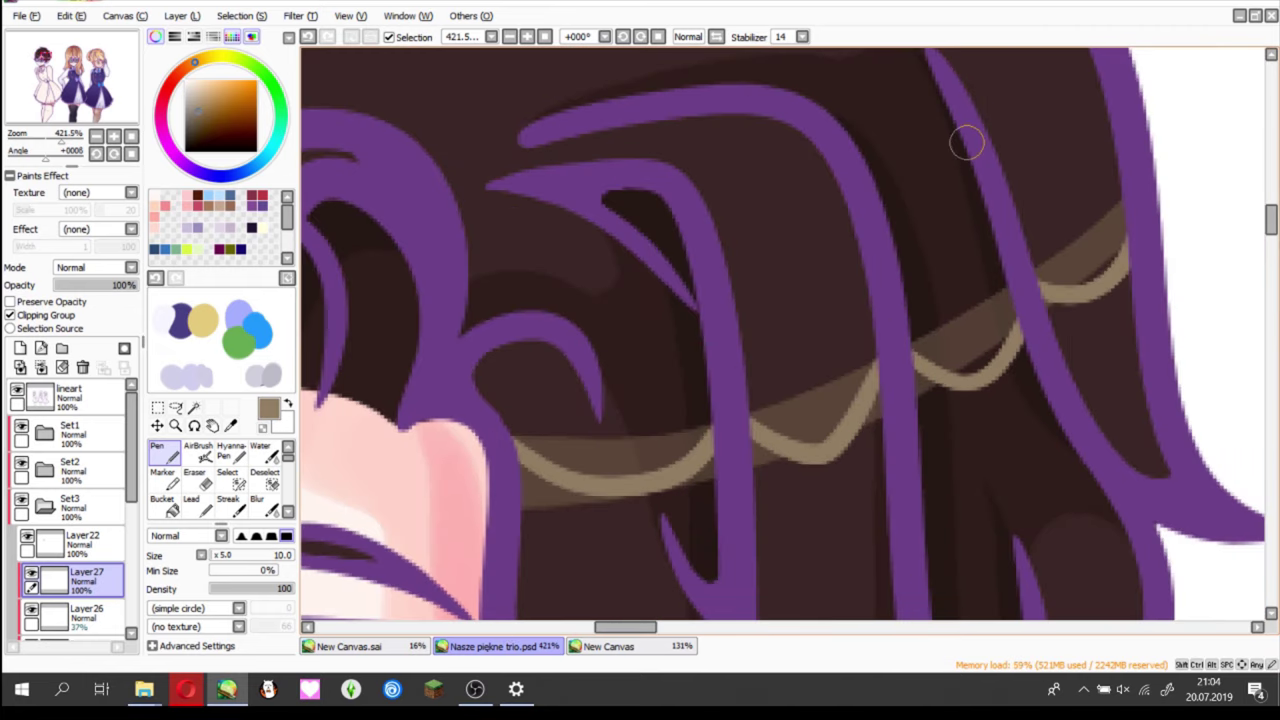
- Select the scalloped line by color difference and extend the mask over the hair below it with the Select brush at size 60
click(193, 406)
click(760, 420)
scroll(760, 420, down, 2)
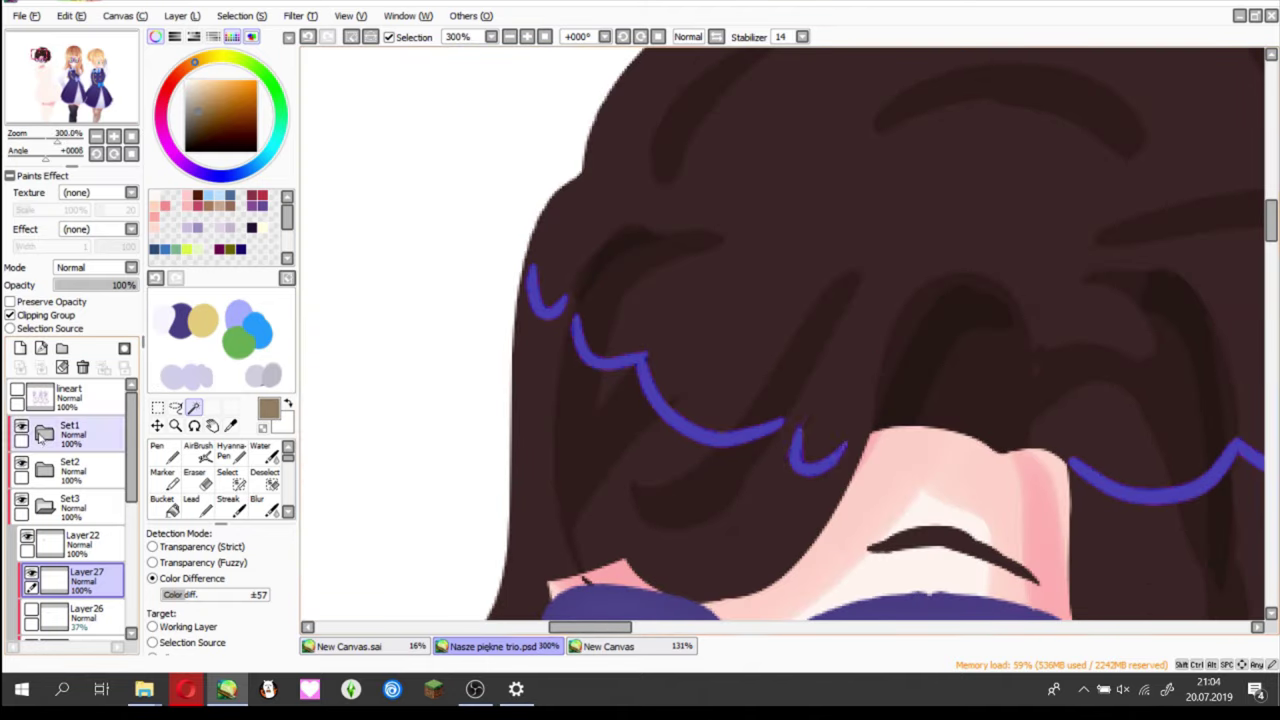
click(228, 472)
drag(520, 225, 565, 313)
drag(795, 400, 840, 470)
scroll(760, 430, down, 1)
drag(500, 220, 600, 360)
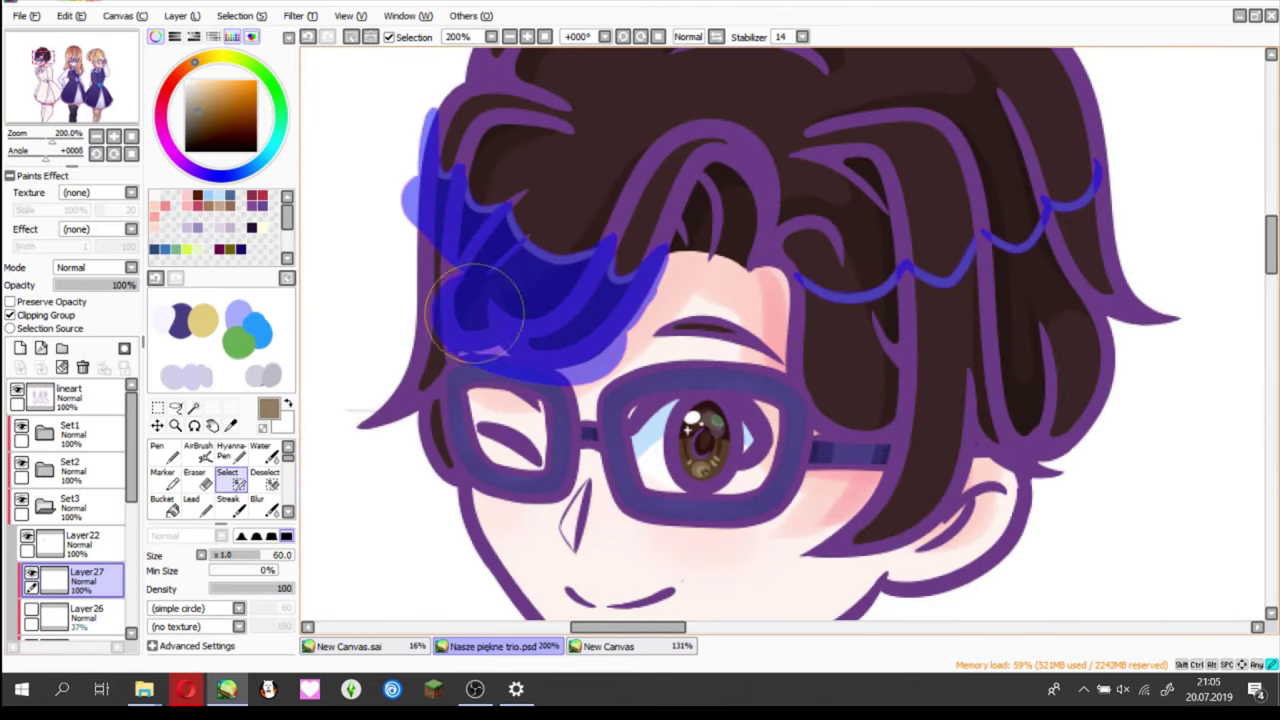
scroll(700, 400, right, 3)
mouse_move(640, 310)
mouse_down()
mouse_move(677, 343)
mouse_move(837, 276)
mouse_move(845, 350)
mouse_up()
key(n)
- Paint the masked hair band tan with the Pen at size 40, deselect, fade its lower edge and set the layer to Luminosity at 41%
scroll(536, 300, down, 2)
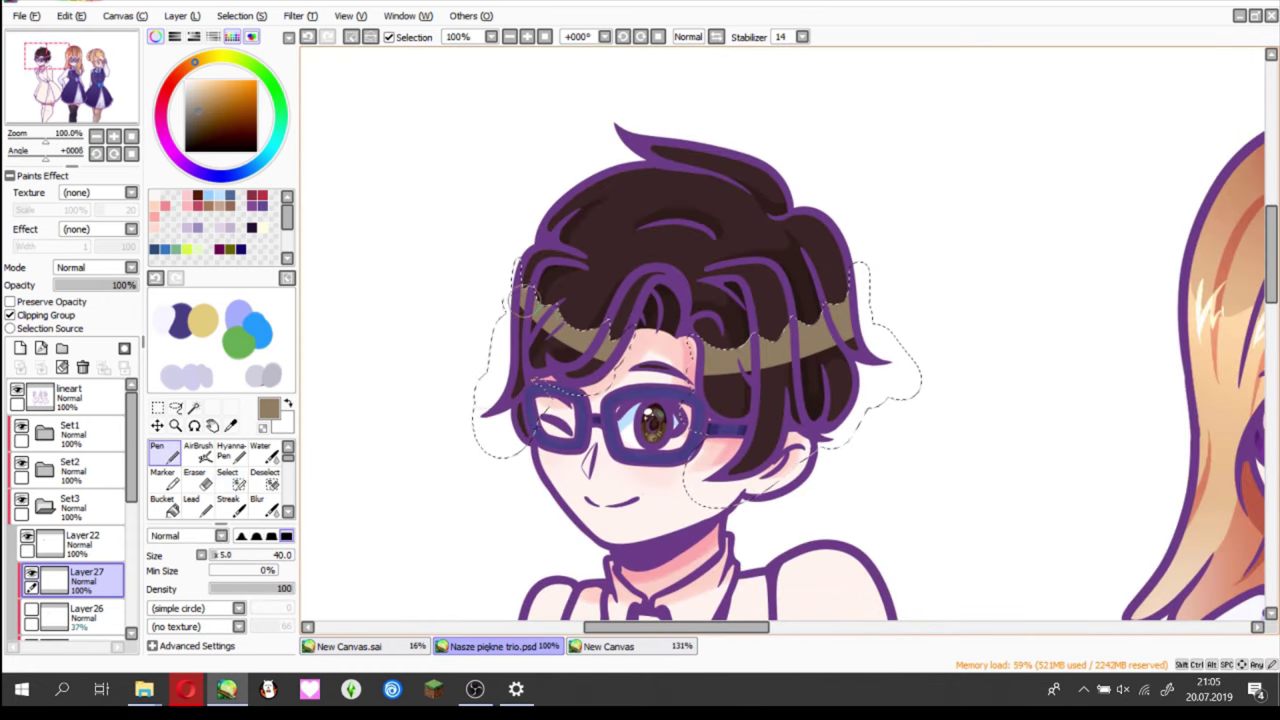
drag(520, 300, 840, 340)
drag(640, 330, 700, 420)
key(ctrl+d)
key(e)
- Draw thin tan zigzag shine strokes in the hair with the Pen at size 16 and raise the Luminosity band layer to 100%
scroll(552, 251, up, 2)
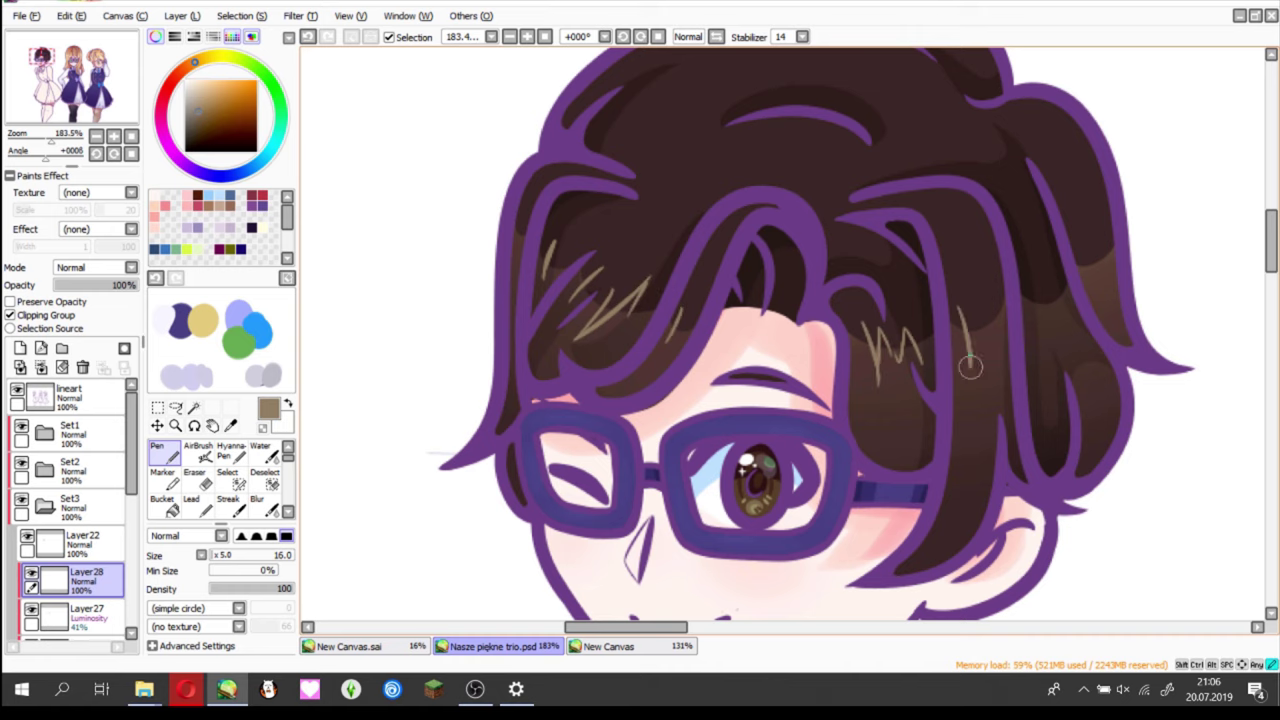
drag(520, 208, 200, 320)
key(ctrl+shift+n)
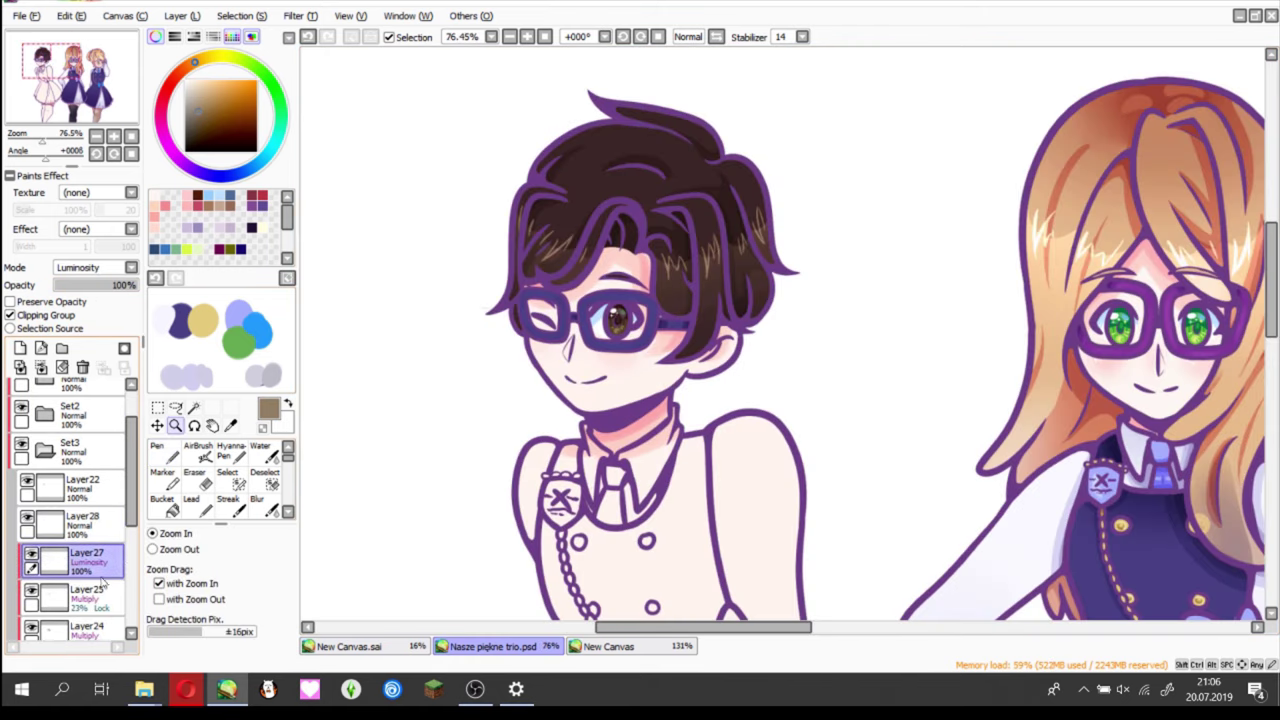
- Brush a pink blush onto the first girl's cheek on the skin layer with the Hyanna-Pen at size 70
scroll(537, 310, up, 2)
scroll(70, 550, down, 3)
click(70, 620)
click(198, 447)
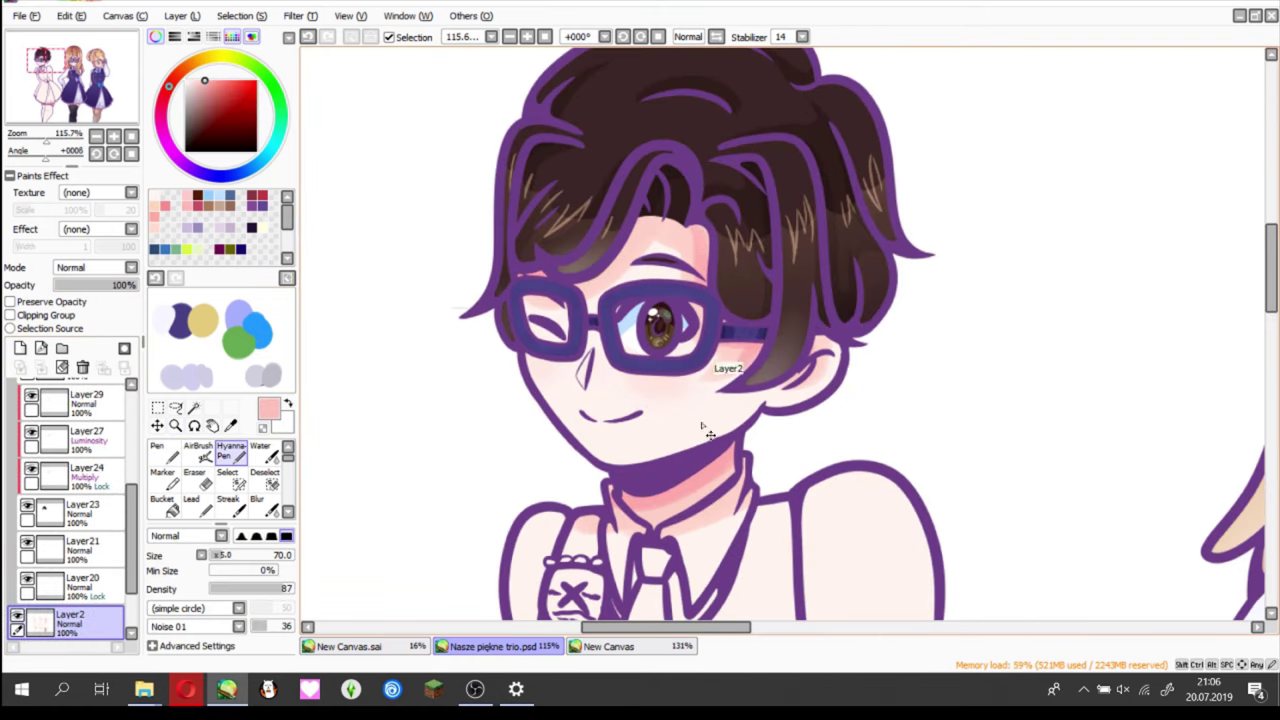
click(20, 348)
click(10, 315)
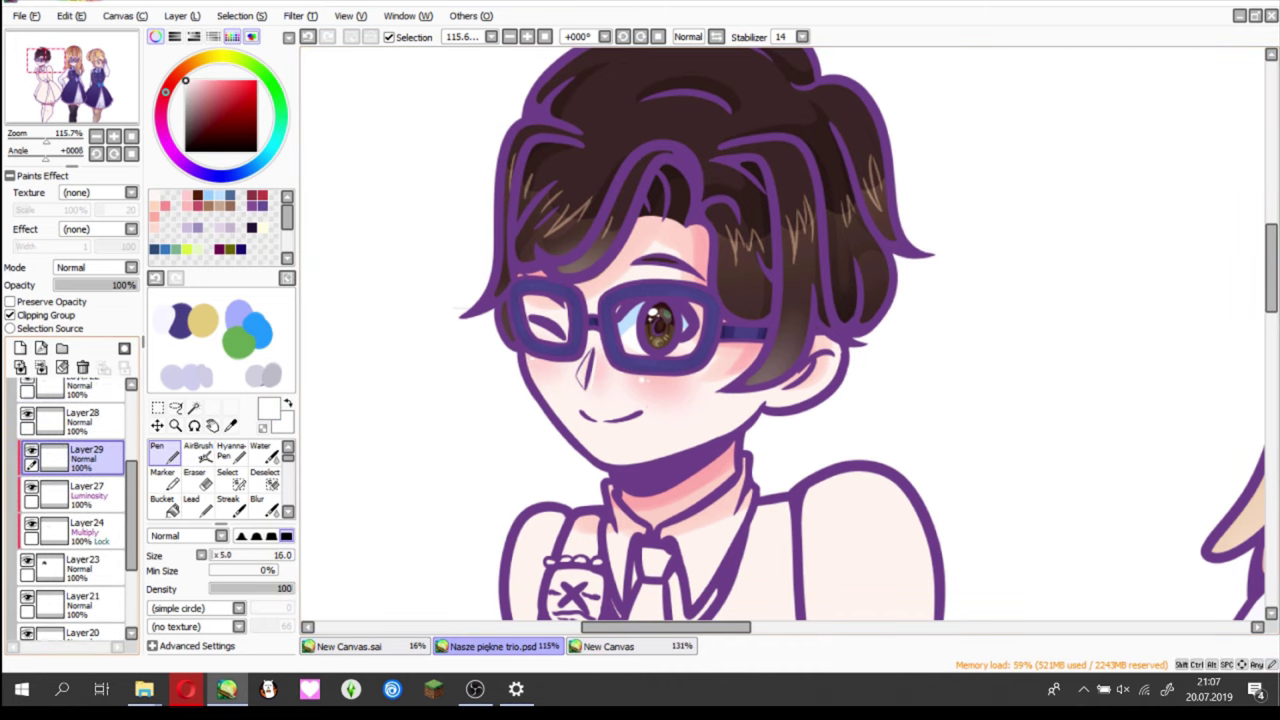
- Sample the hair's dark brown, airbrush the hair at size 250 and merge its clipped layers into the hair base
scroll(640, 330, up, 2)
alt+click(640, 150)
drag(560, 100, 630, 135)
scroll(630, 135, down, 5)
click(82, 367)
- Mask the first girl's sleeve beside the badge with the Select brush at size 35 on a separate layer
click(227, 472)
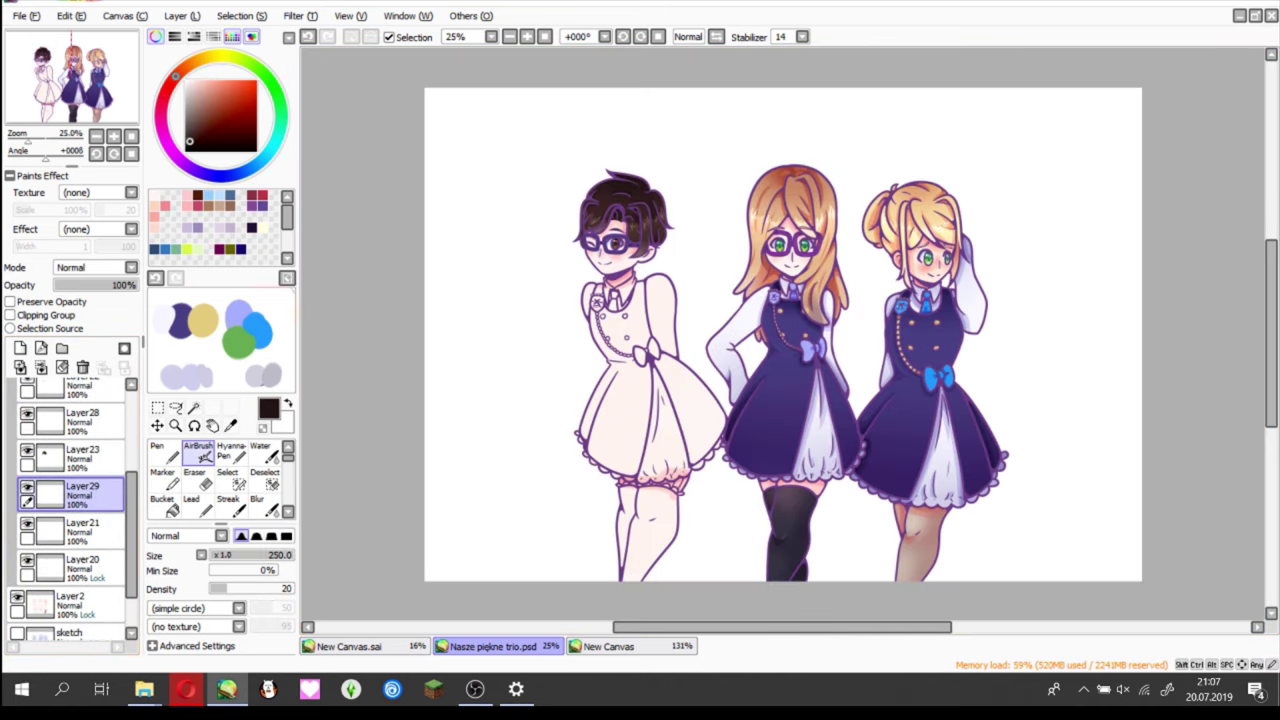
scroll(560, 150, up, 5)
scroll(548, 95, down, 3)
mouse_move(548, 95)
mouse_down()
mouse_move(538, 170)
mouse_move(500, 230)
mouse_up()
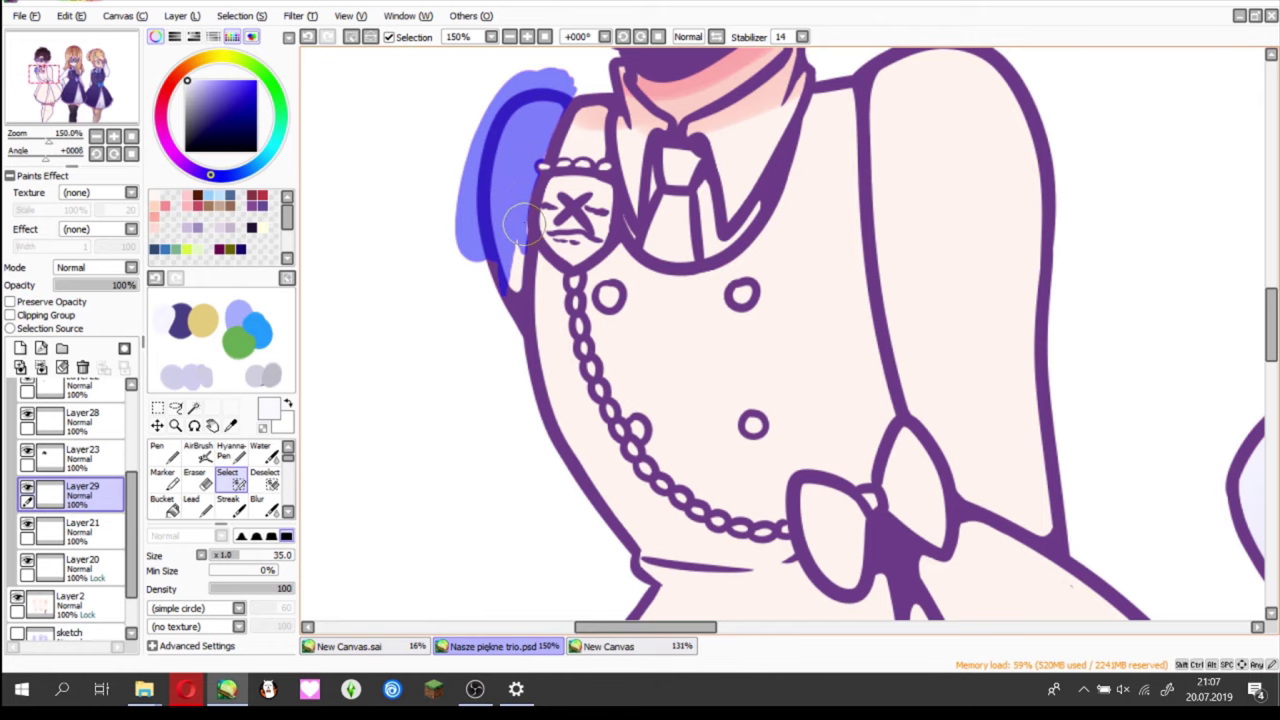
- Mask the first girl's other sleeve, from the shoulder down to the skirt, with the Select brush at size 50
scroll(500, 300, right, 3)
key(bracketright)
key(bracketright)
drag(665, 60, 690, 310)
drag(770, 60, 840, 330)
drag(642, 132, 670, 213)
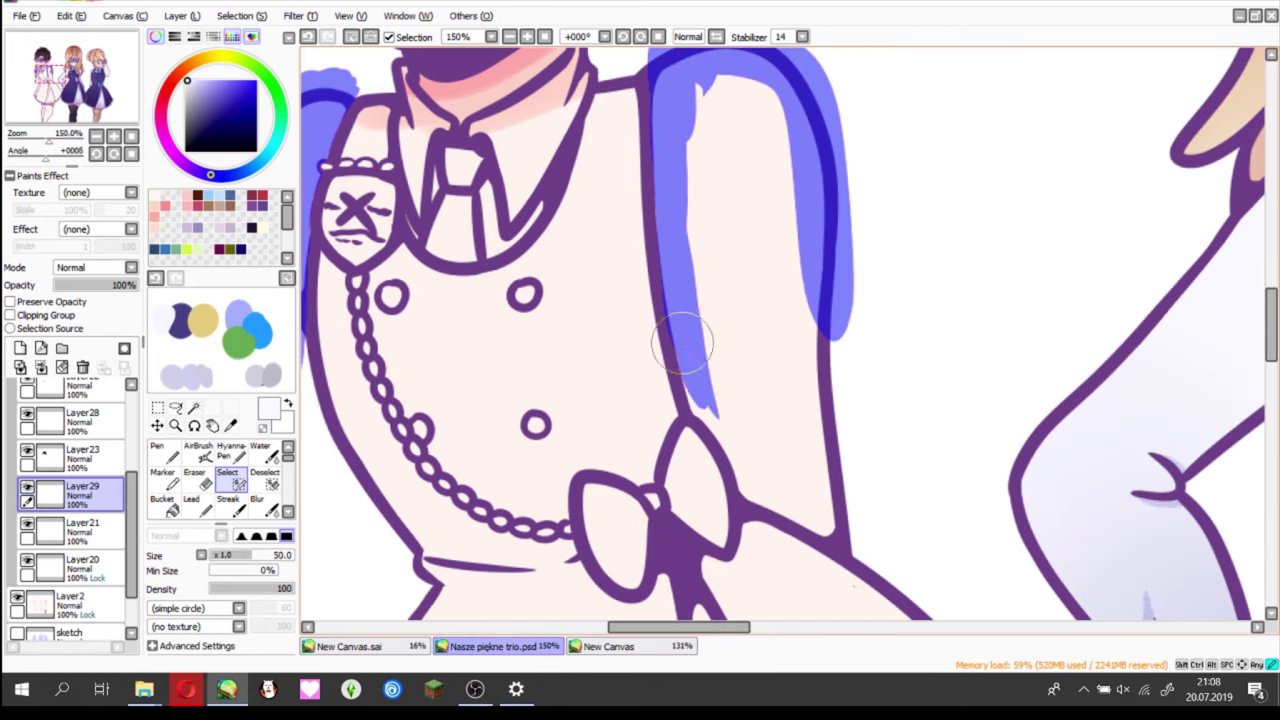
drag(692, 380, 698, 438)
drag(768, 492, 850, 265)
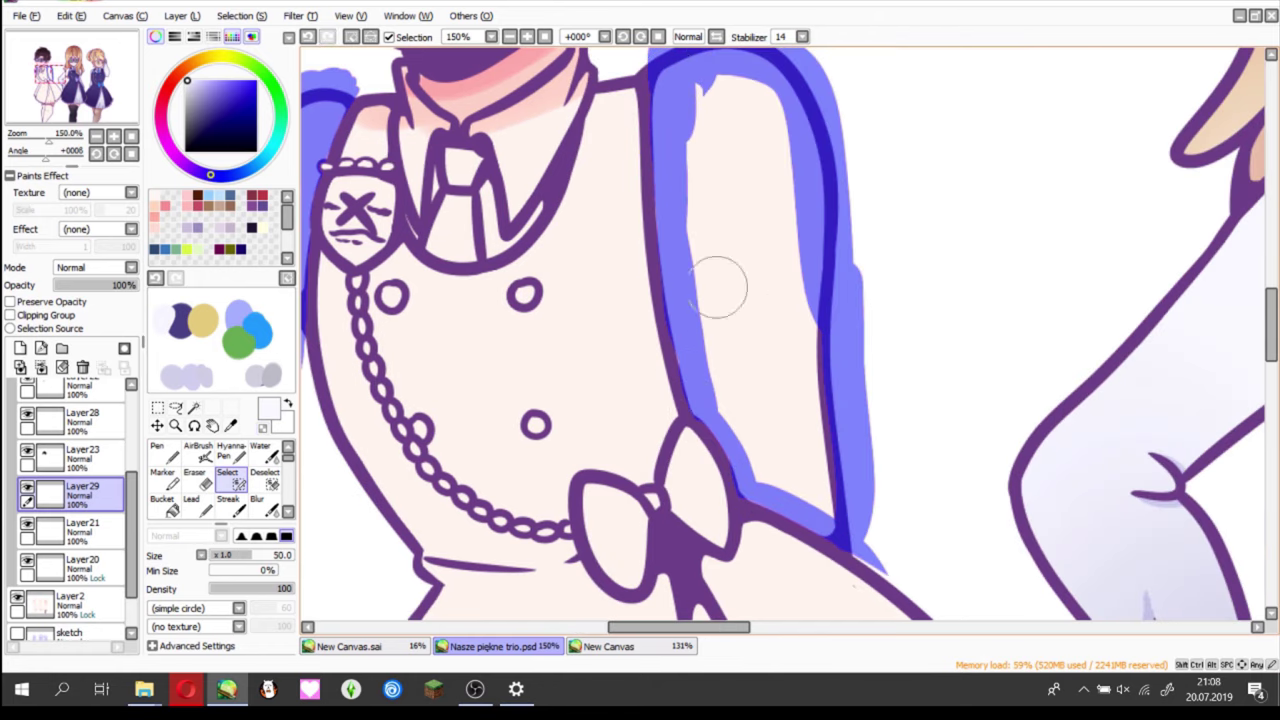
drag(724, 85, 760, 400)
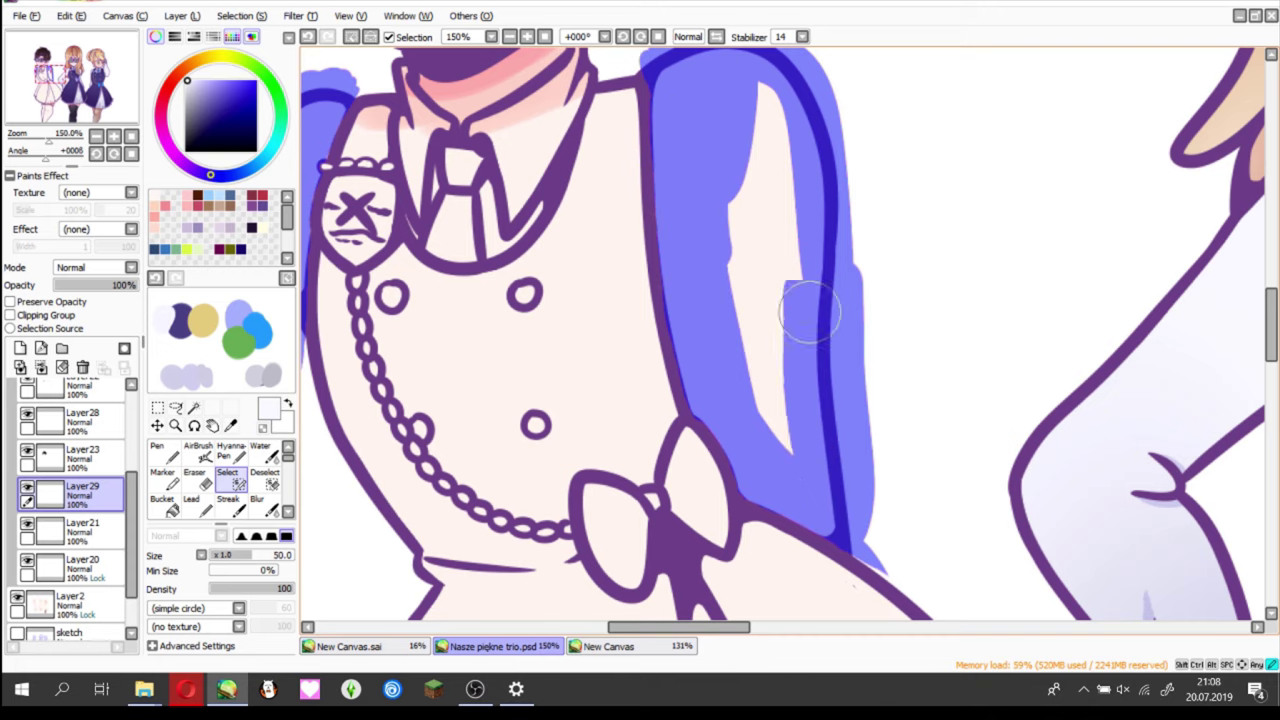
- Mask both sides of the first girl's shirt collar with the Select brush at size 20
scroll(760, 400, up, 1)
key([)
drag(445, 150, 478, 345)
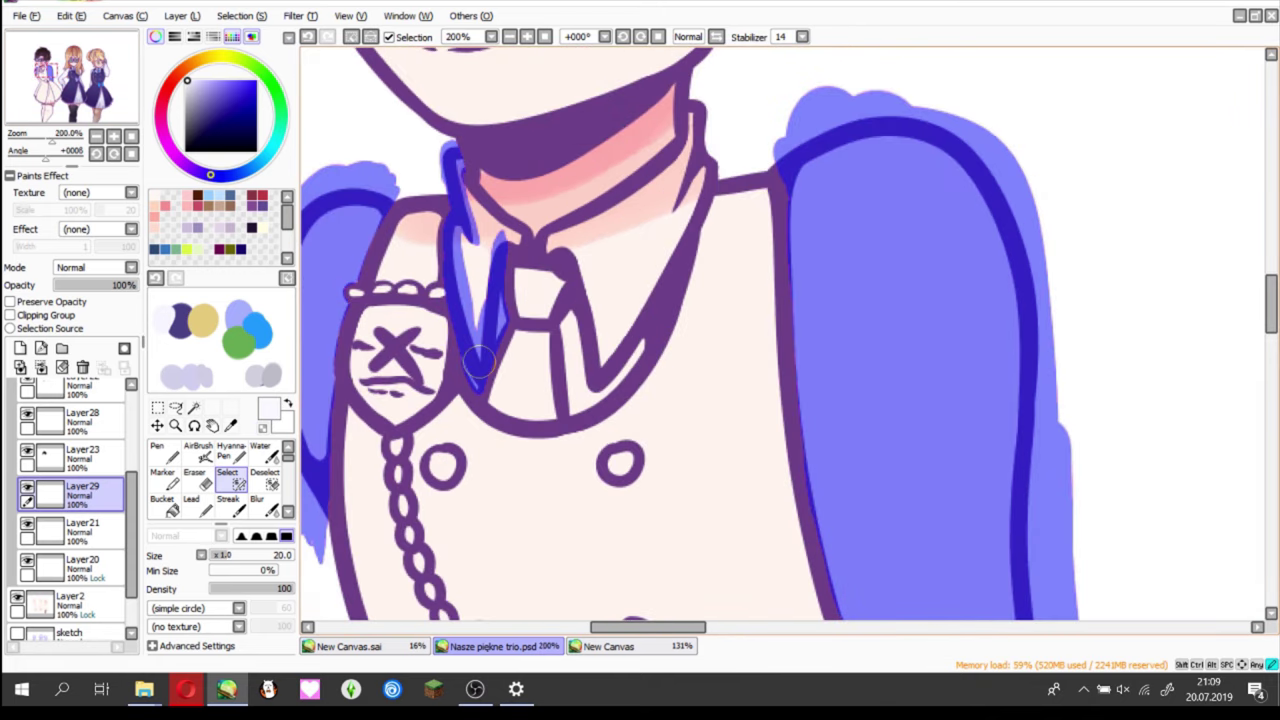
mouse_move(646, 195)
mouse_down()
mouse_move(636, 318)
mouse_move(660, 180)
mouse_up()
key([)
scroll(640, 330, down, 1)
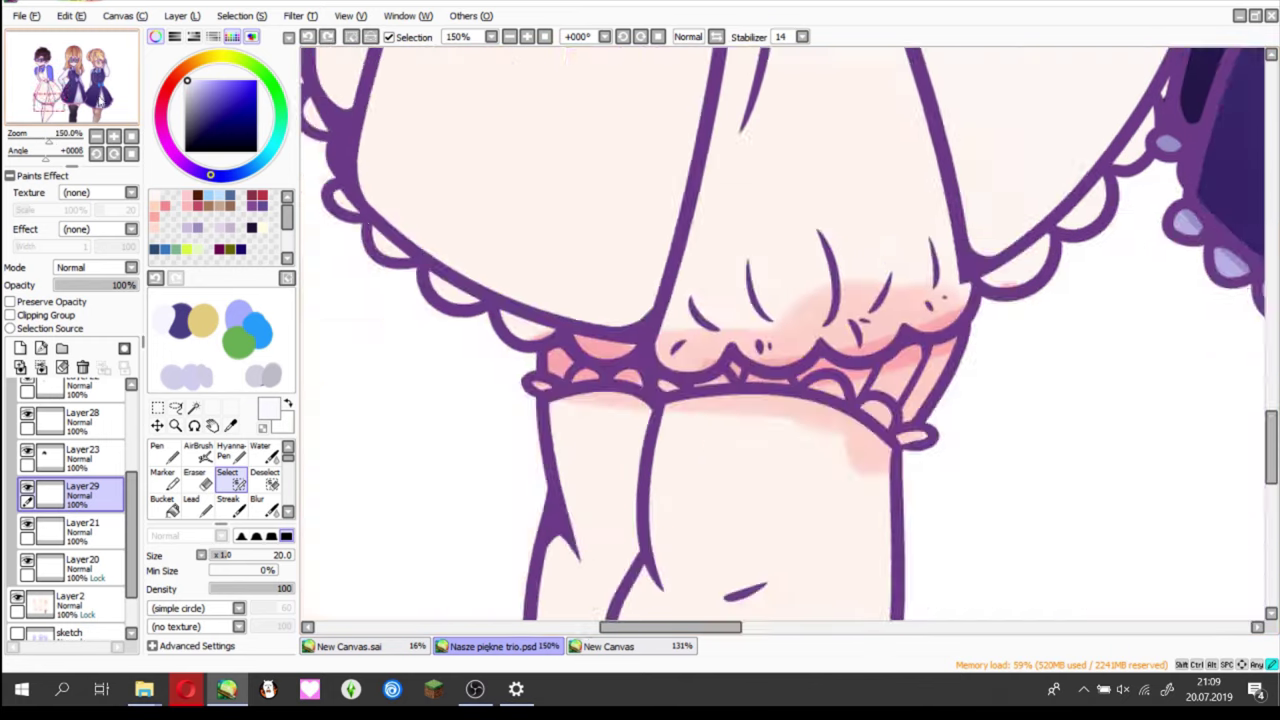
- Mask the first girl's skirt lace trim and the ruffled underskirt with the Select brush at sizes 25 and 30
mouse_move(545, 100)
mouse_down()
mouse_move(555, 245)
mouse_move(820, 60)
mouse_up()
drag(357, 235, 415, 385)
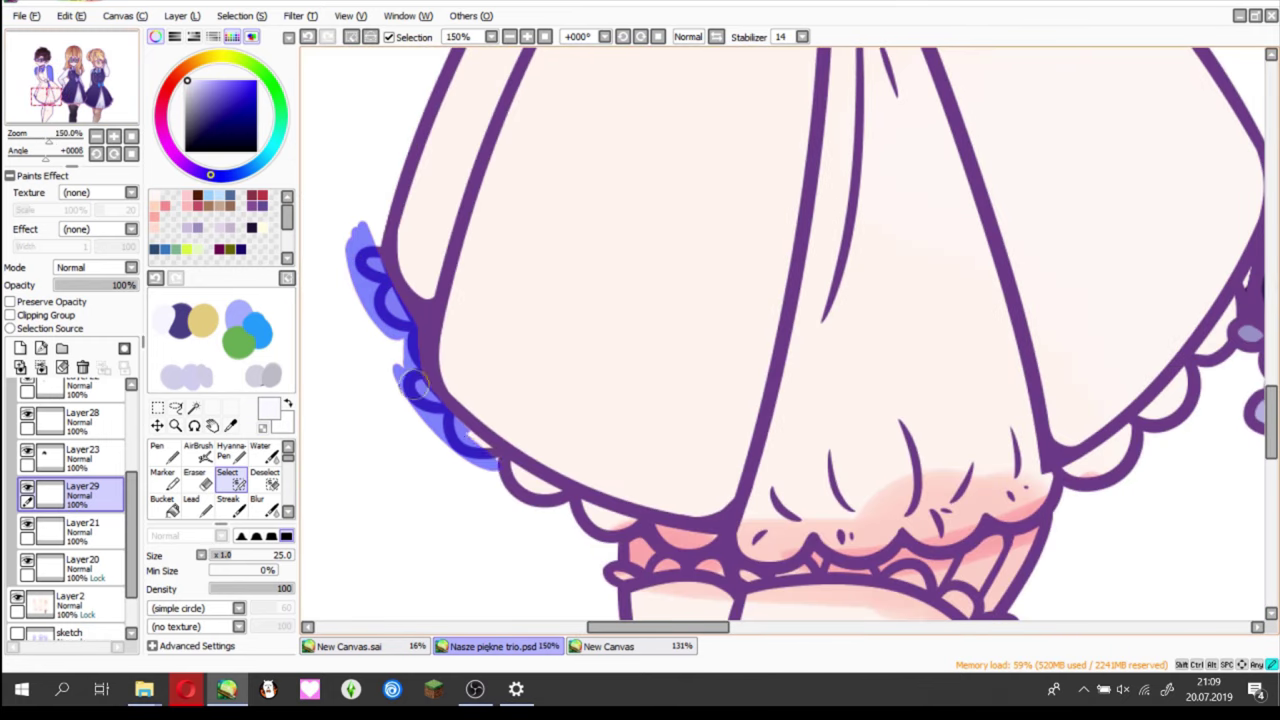
mouse_move(570, 510)
mouse_down()
mouse_move(700, 535)
mouse_move(576, 490)
mouse_up()
mouse_move(570, 495)
mouse_down()
mouse_move(704, 475)
mouse_move(619, 405)
mouse_up()
mouse_move(520, 440)
mouse_down()
mouse_move(734, 415)
mouse_move(912, 318)
mouse_move(930, 375)
mouse_up()
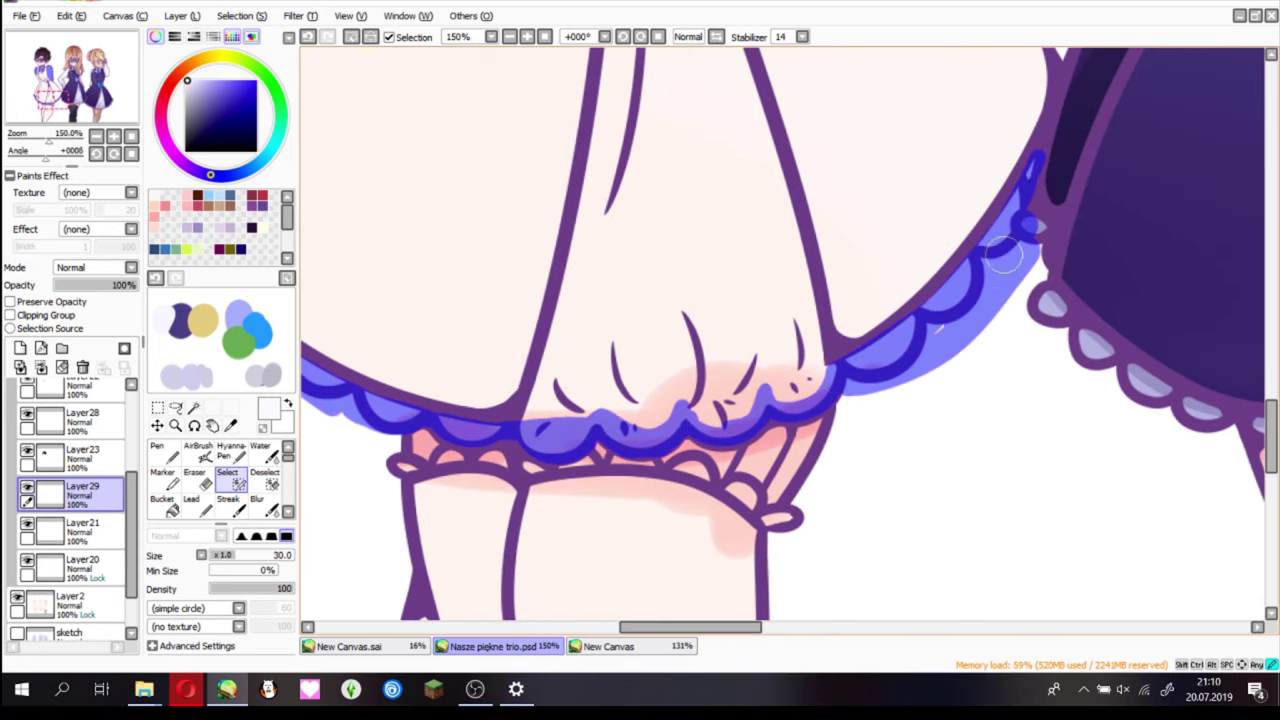
mouse_move(830, 300)
mouse_down()
mouse_move(550, 320)
mouse_move(657, 357)
mouse_move(748, 342)
mouse_up()
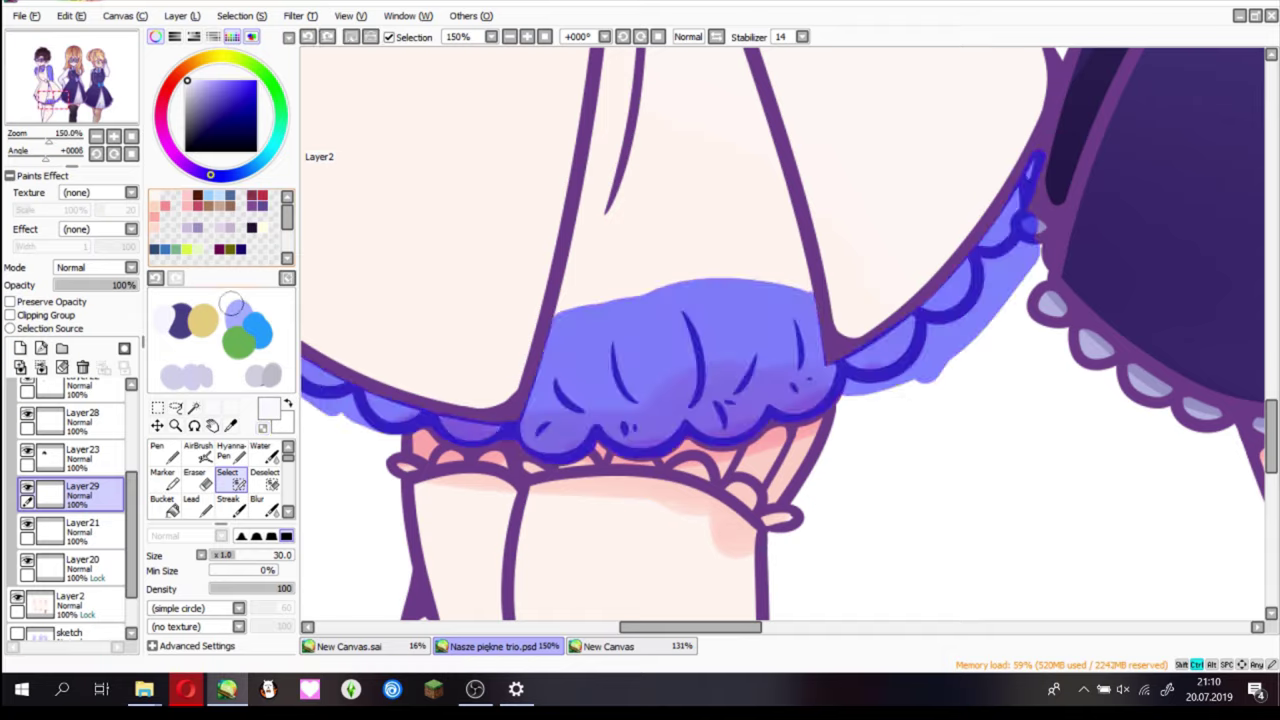
- Fill the masked shirt, lace and underskirt with pale lavender-white and add a soft lavender gradient on a clipped layer
scroll(600, 255, down, 2)
scroll(652, 448, down, 2)
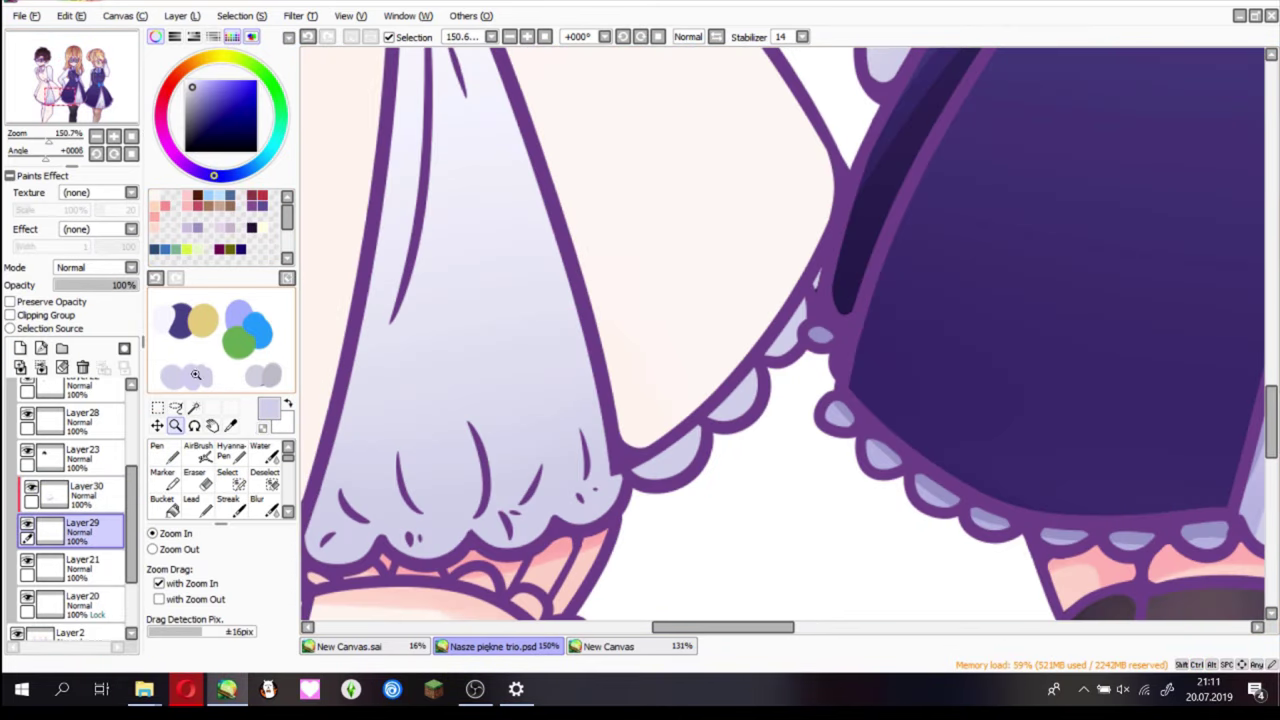
click(157, 452)
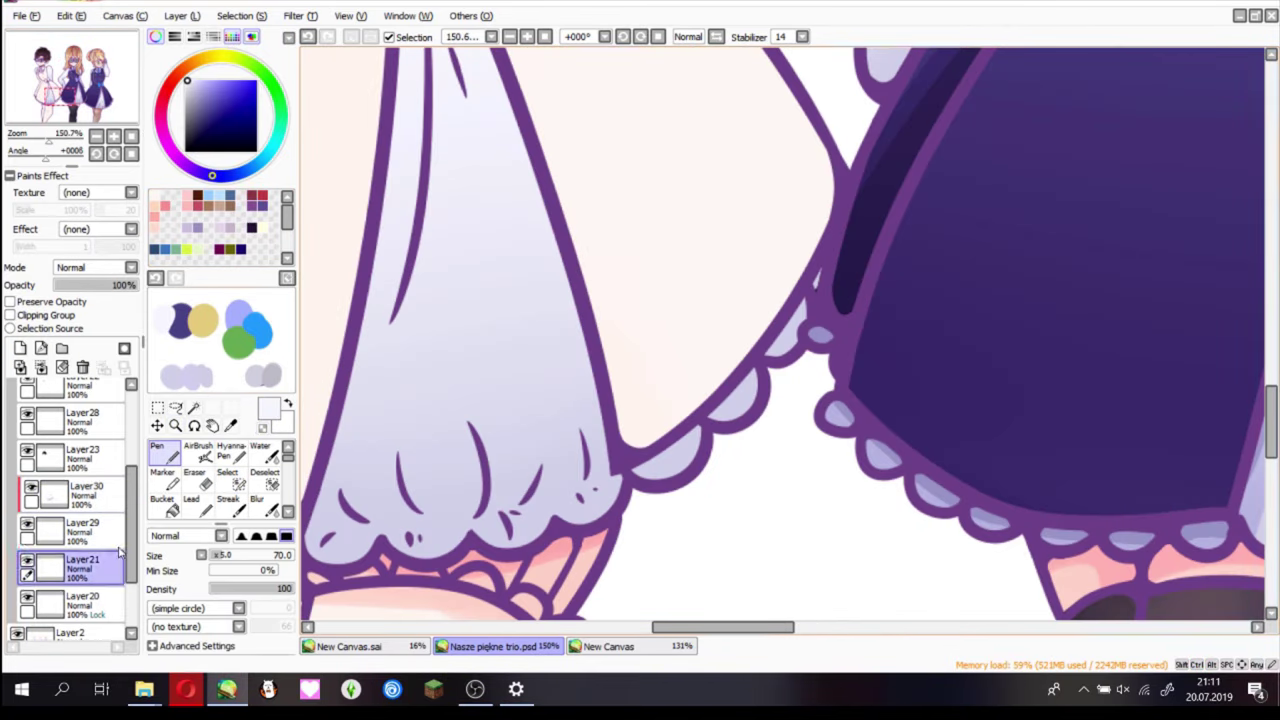
- Paint lavender Pen shadows at size 60 on the sleeve and underskirt folds on a new clipped layer and set it to Multiply
click(20, 348)
scroll(780, 340, down, 3)
key(b)
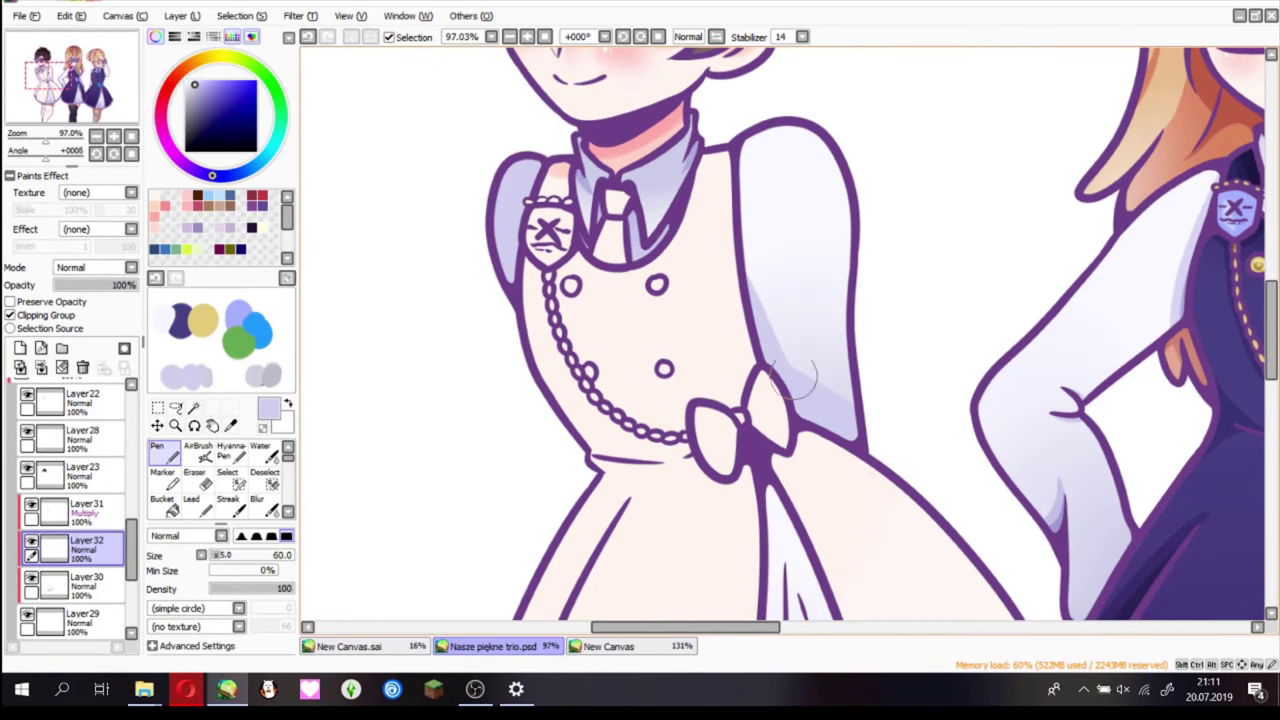
scroll(793, 380, down, 5)
drag(655, 195, 618, 397)
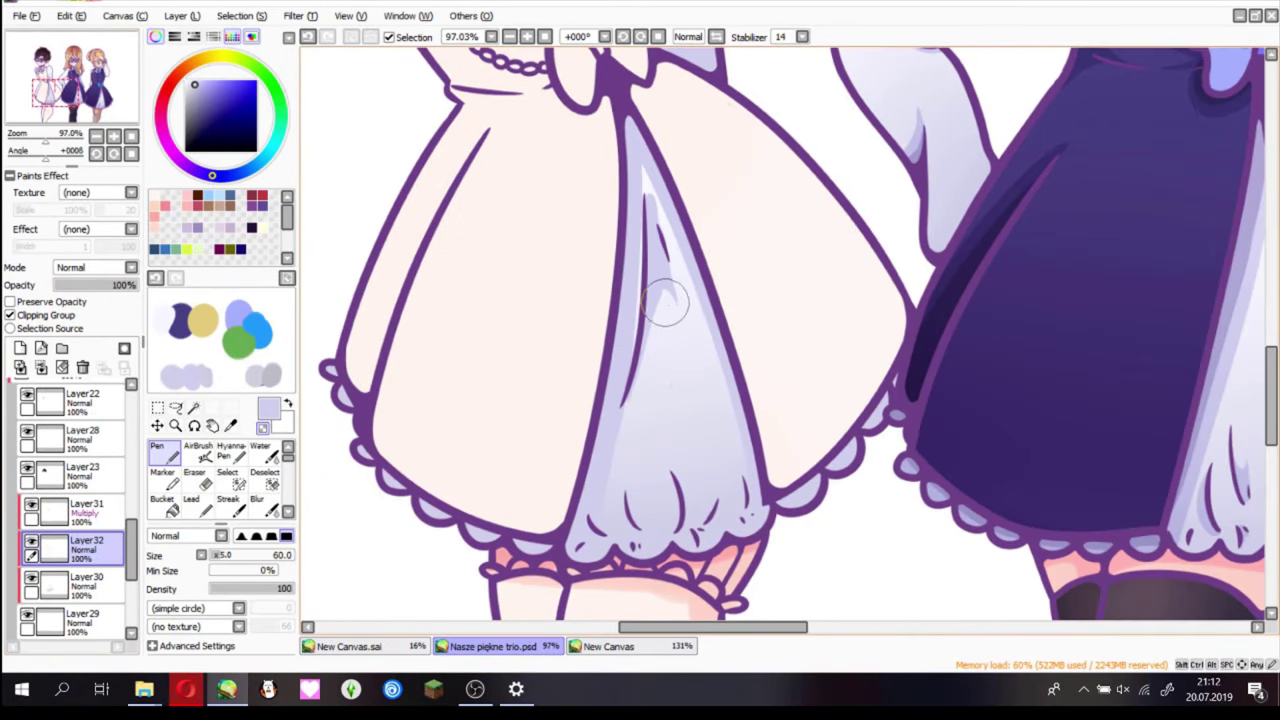
scroll(659, 313, down, 2)
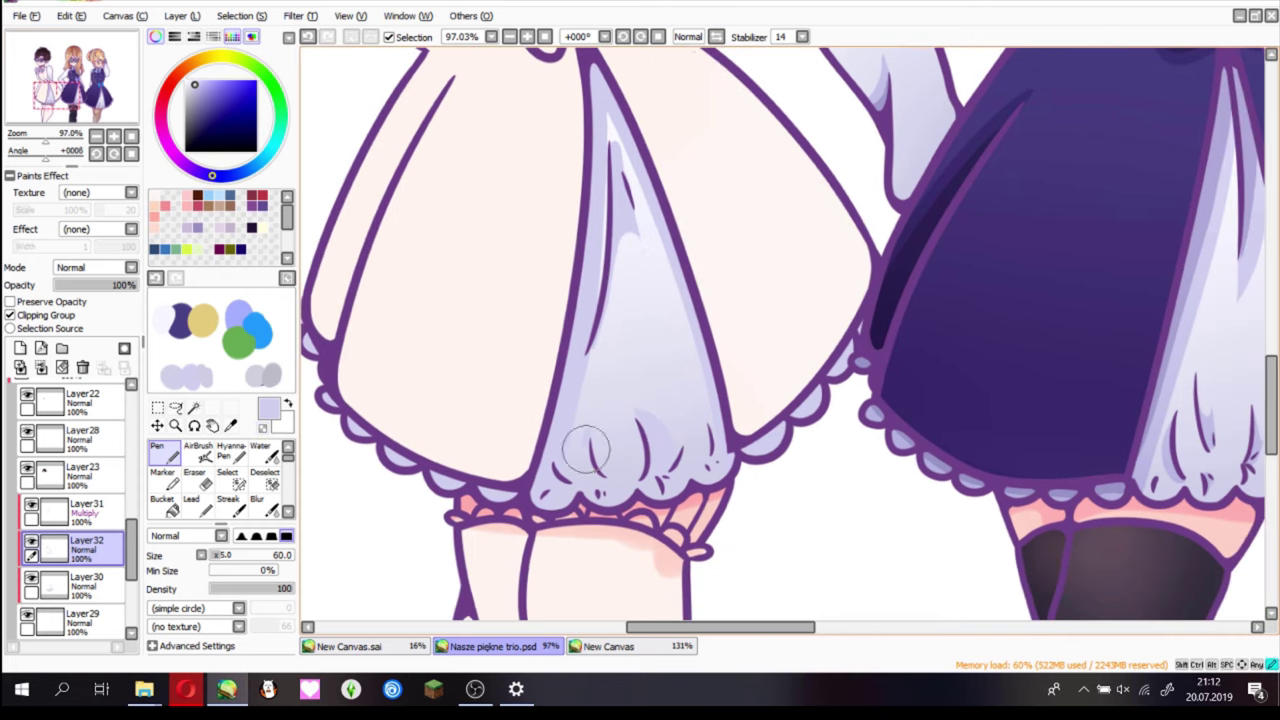
scroll(449, 408, down, 5)
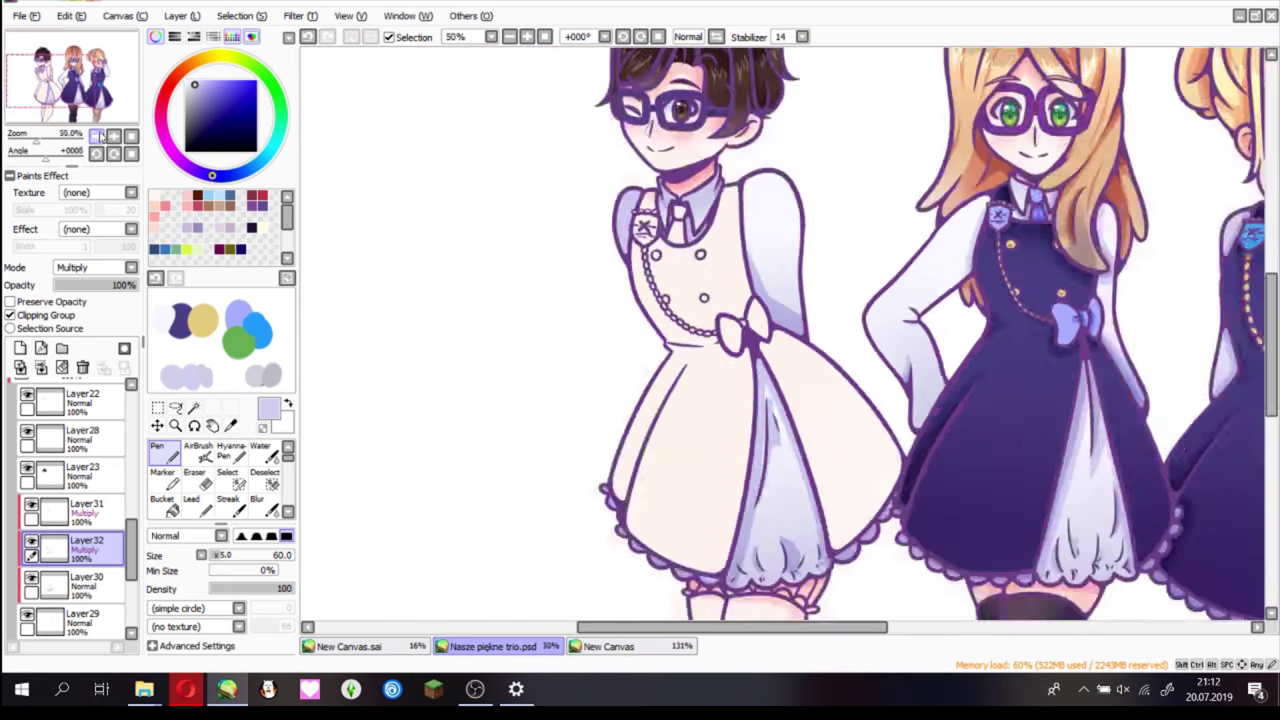
- Lower the first shadow layer to 84% and add deeper lavender Pen shadows at size 40 to the lace and underskirt on a new clipped layer
click(20, 348)
scroll(709, 354, up, 5)
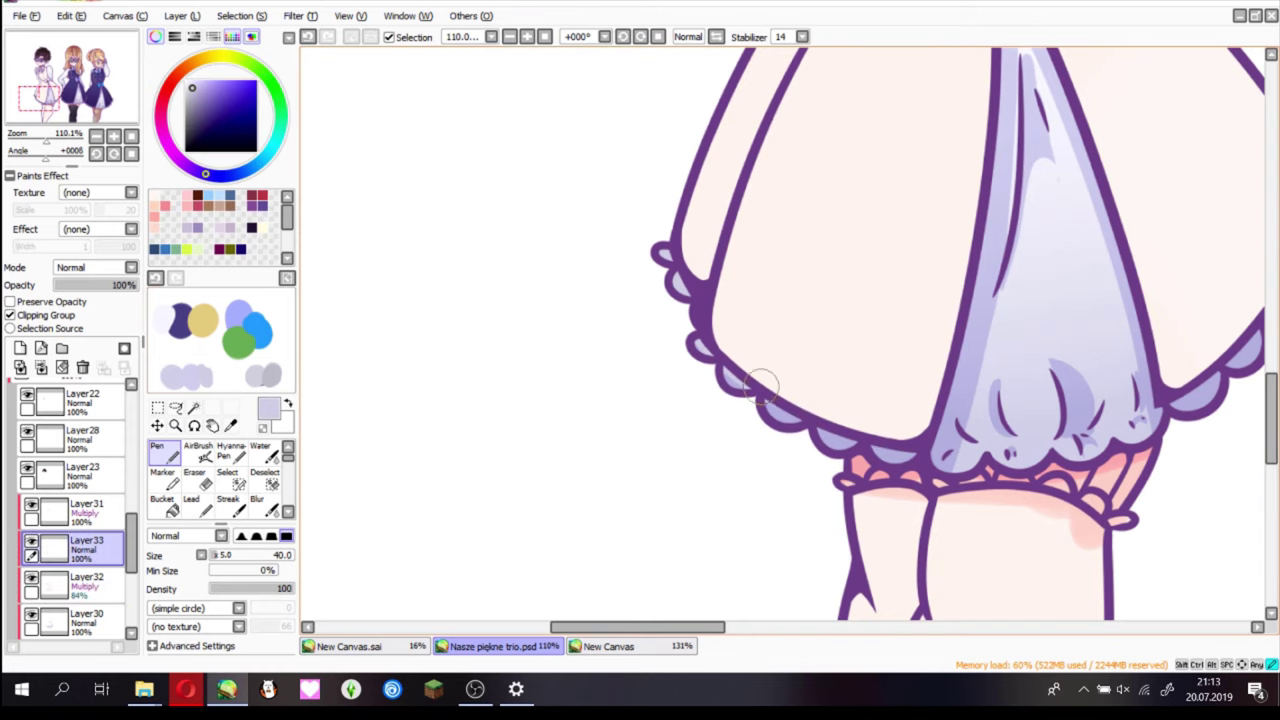
scroll(705, 147, down, 2)
scroll(625, 322, down, 2)
scroll(812, 517, up, 5)
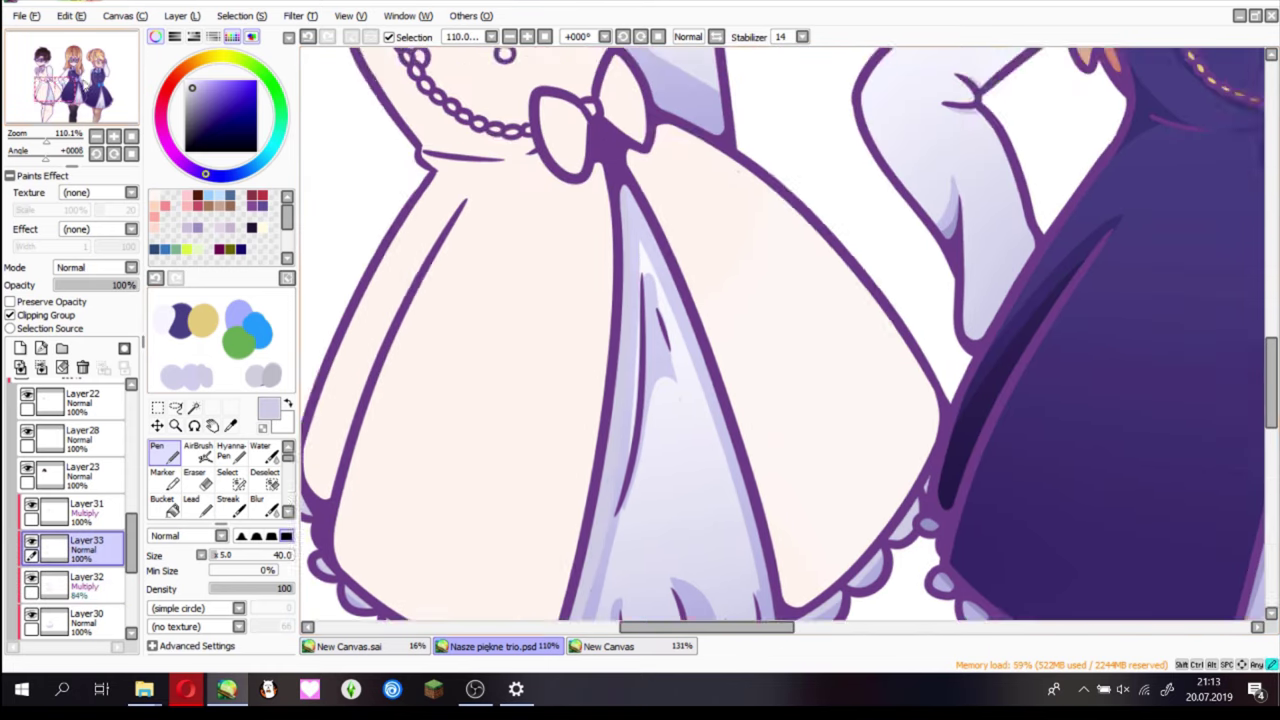
- Set the deeper shadow layer to Multiply and merge the white clothing's shading layers into their base layer
key(ctrl+e)
scroll(790, 575, down, 5)
scroll(700, 390, up, 5)
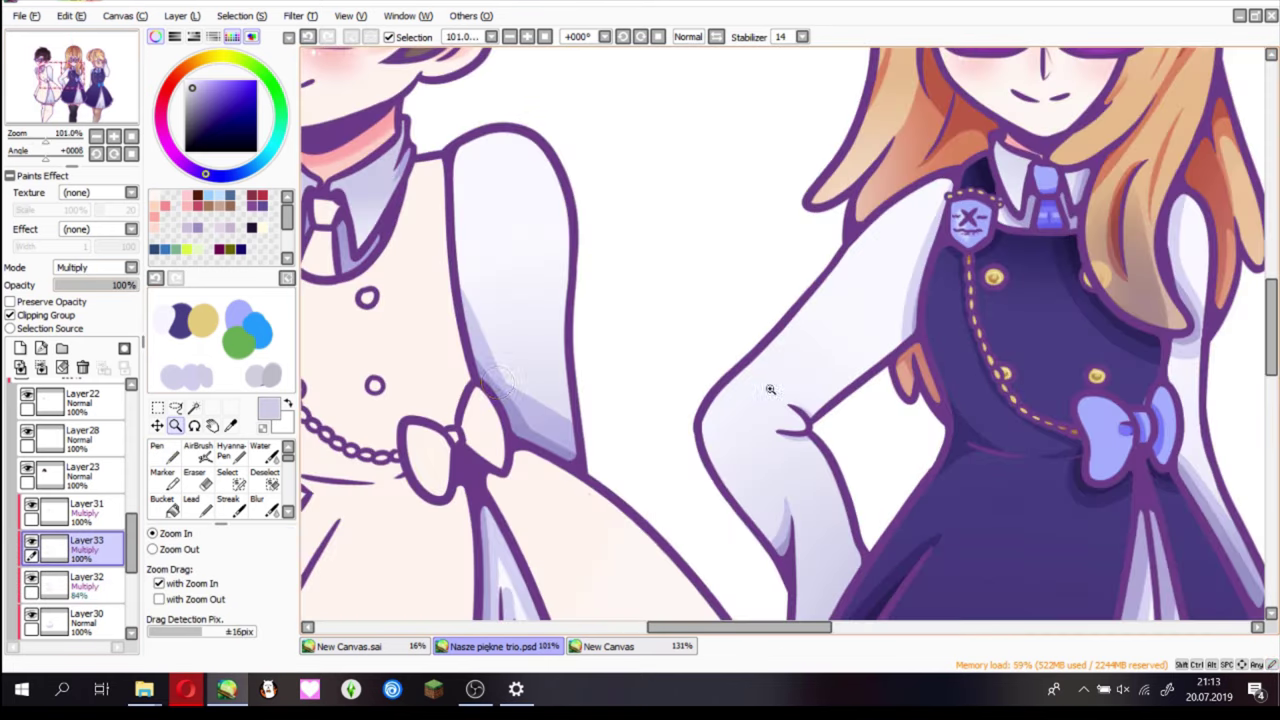
scroll(543, 409, down, 5)
key(ctrl+e)
- Mask the first girl's tie and waist bow with the Select brush at size 40 on a new layer and fill them with green
scroll(640, 330, up, 5)
drag(560, 100, 570, 230)
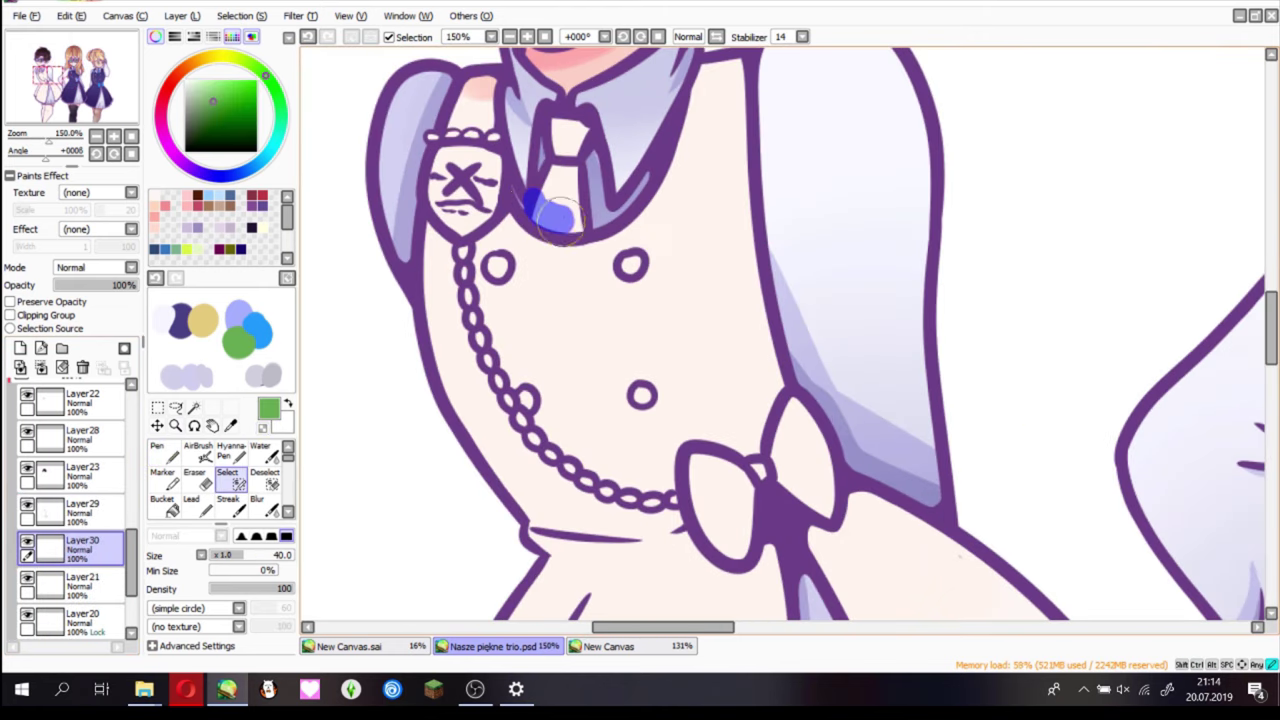
drag(700, 460, 730, 560)
mouse_move(760, 480)
mouse_down()
mouse_move(826, 515)
mouse_move(762, 468)
mouse_up()
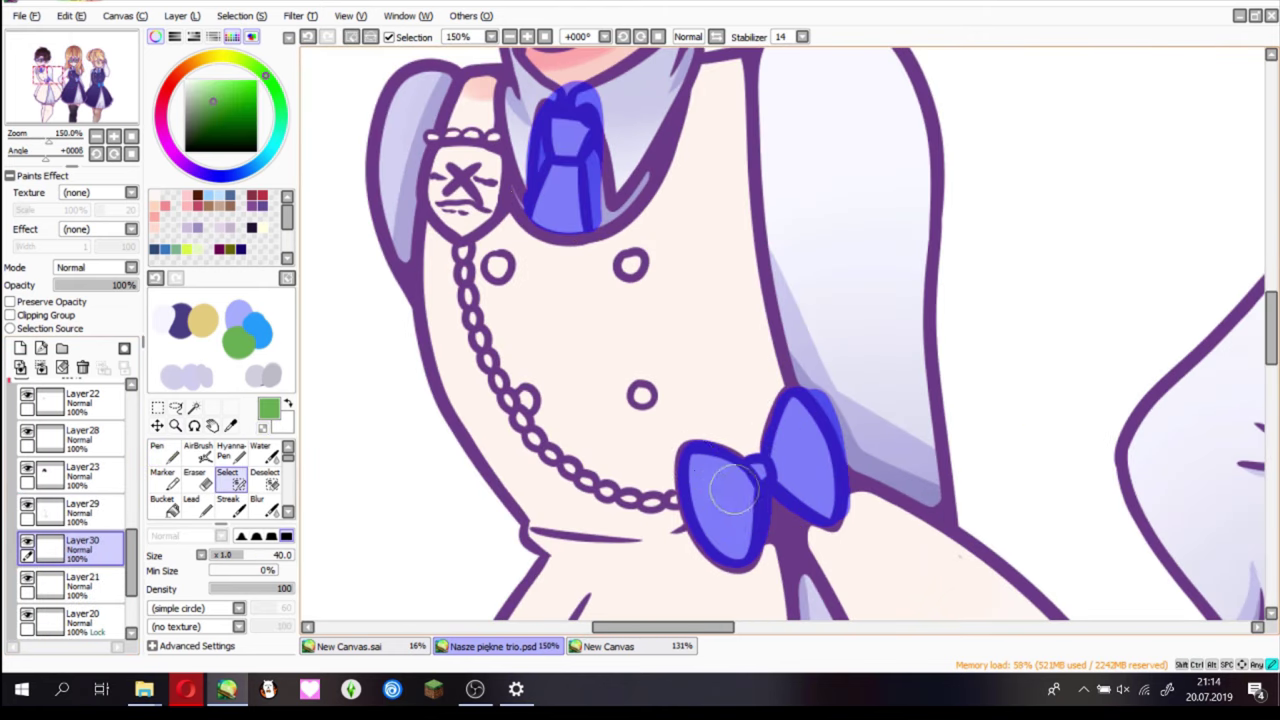
key(ctrl+f)
- Mask the first girl's chest badge, fill it with the same green and clear the selection
drag(440, 152, 425, 198)
key(ctrl+f)
key(ctrl+d)
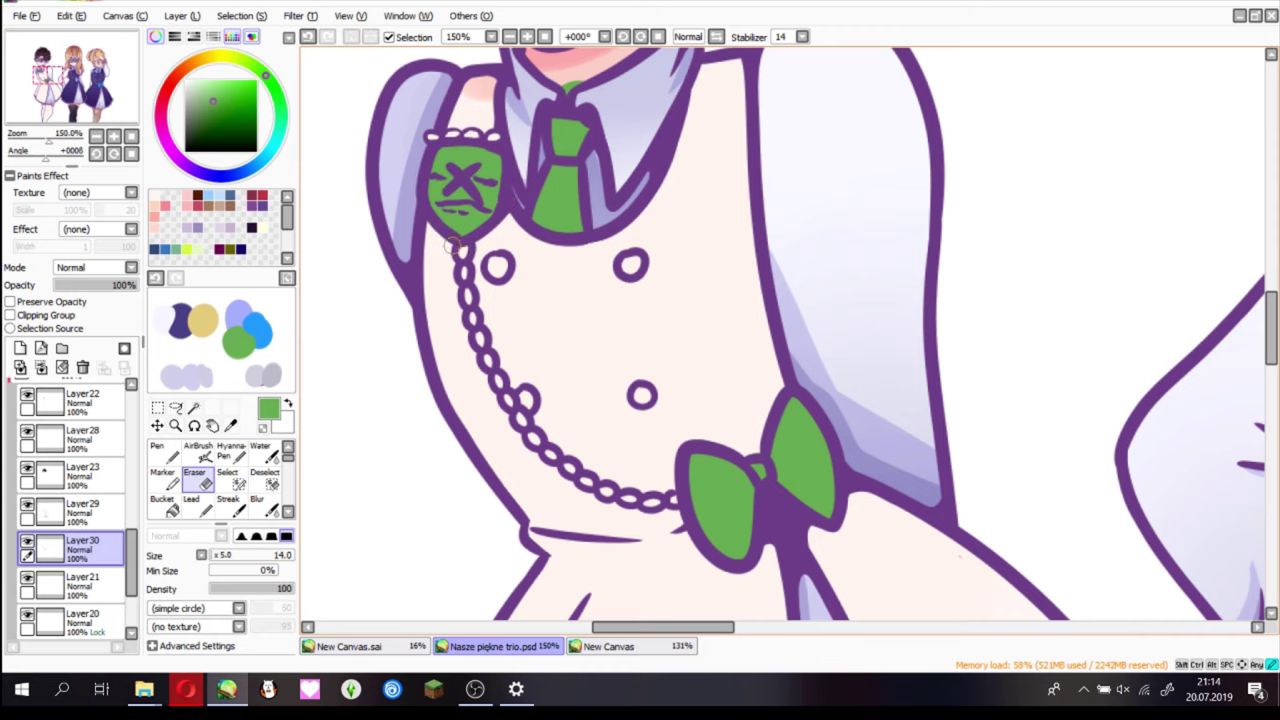
- Shade the green tie and bow with darker green Pen strokes at size 40 on a new clipped Multiply layer at 49%
key(n)
key(n)
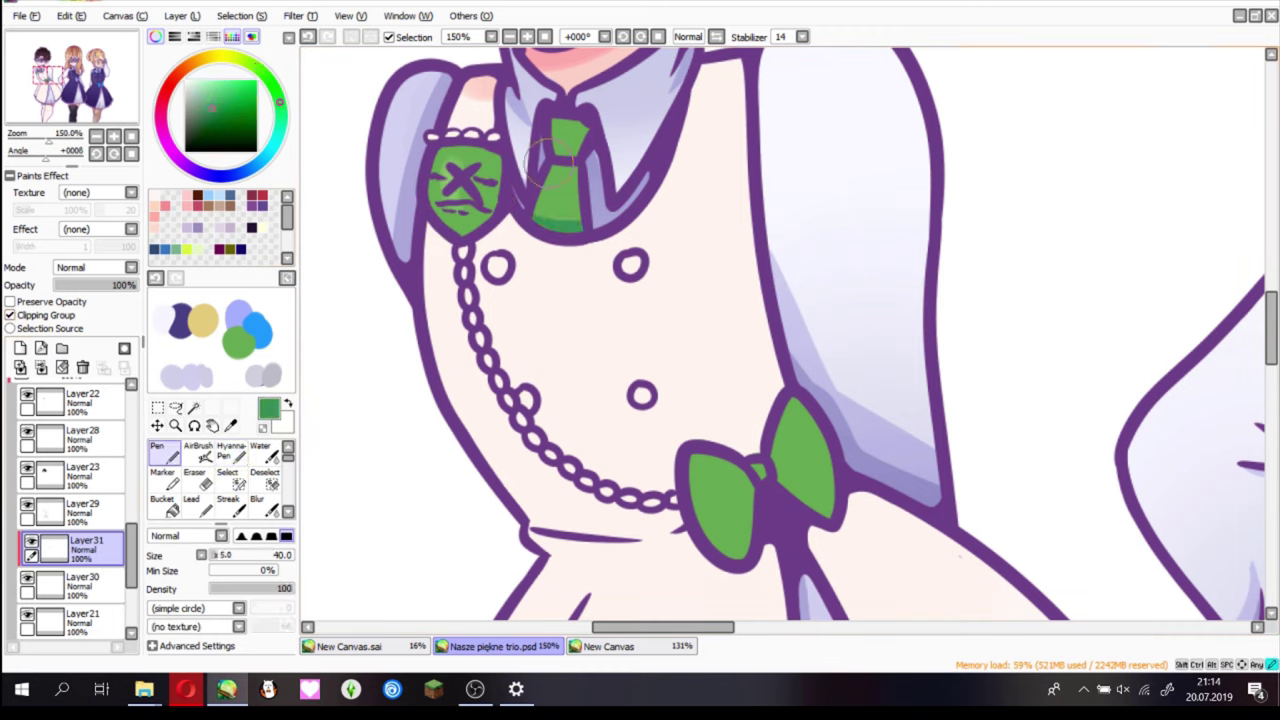
scroll(95, 268, down, 1)
click(95, 285)
- Add deeper bluish-green Pen shadows to the tie and bow on another clipped layer, undoing the unwanted strokes
click(20, 348)
click(219, 113)
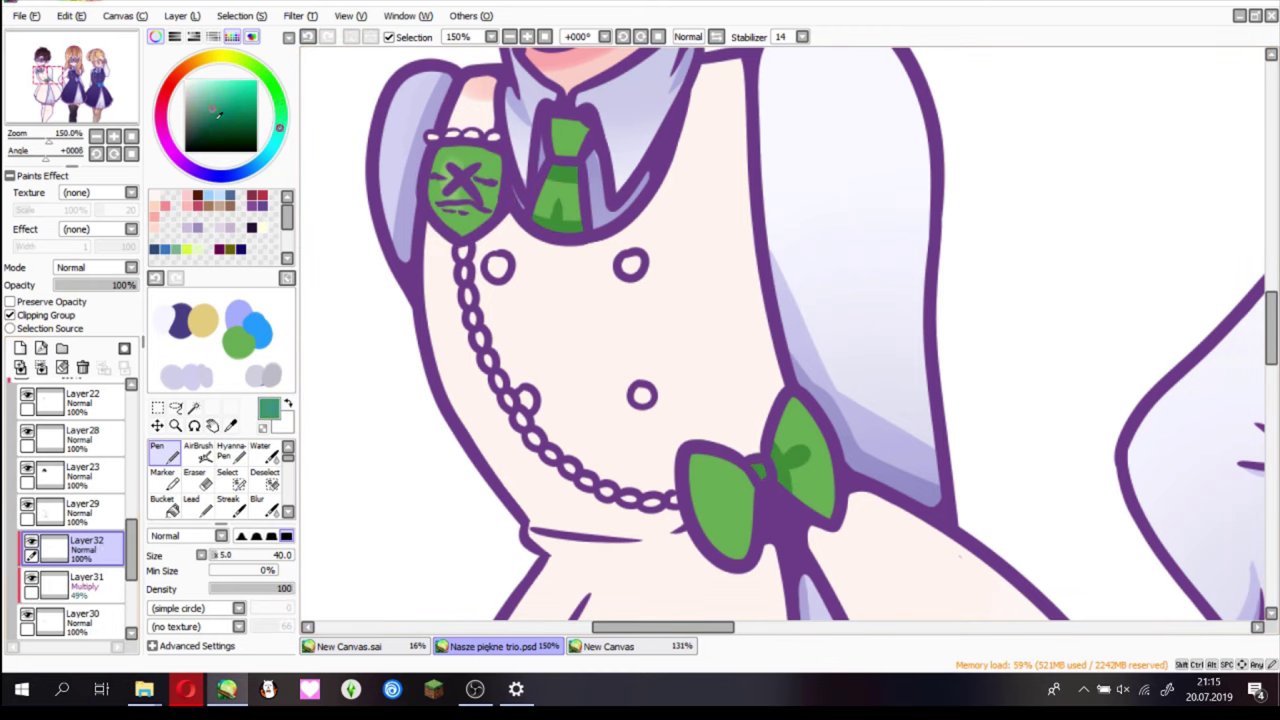
key(ctrl+z)
key(ctrl+z)
key(ctrl+z)
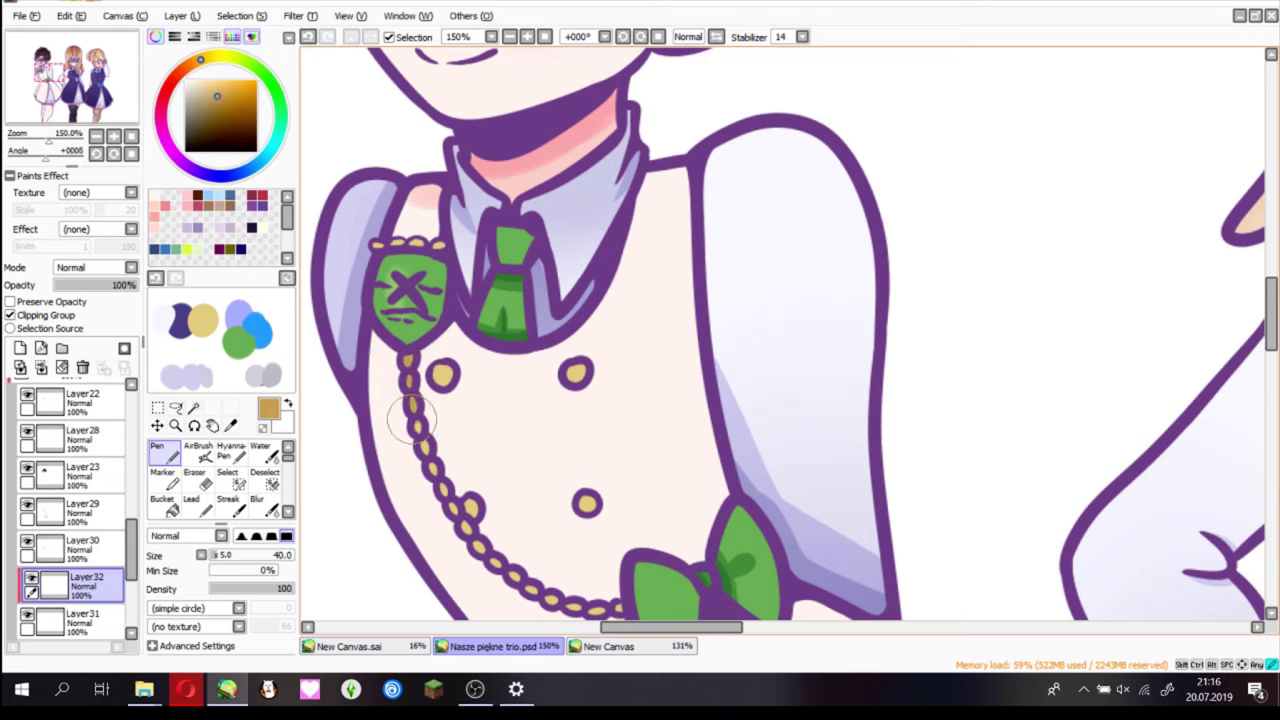
- Shade the first girl's gold chain and buttons with darker and paler gold Pen strokes on a clipped layer, using size 9 for the buttons
scroll(410, 420, down, 3)
scroll(425, 193, up, 2)
key(bracketleft)
key(bracketleft)
key(bracketleft)
key(bracketleft)
key(bracketleft)
key(bracketleft)
key(bracketleft)
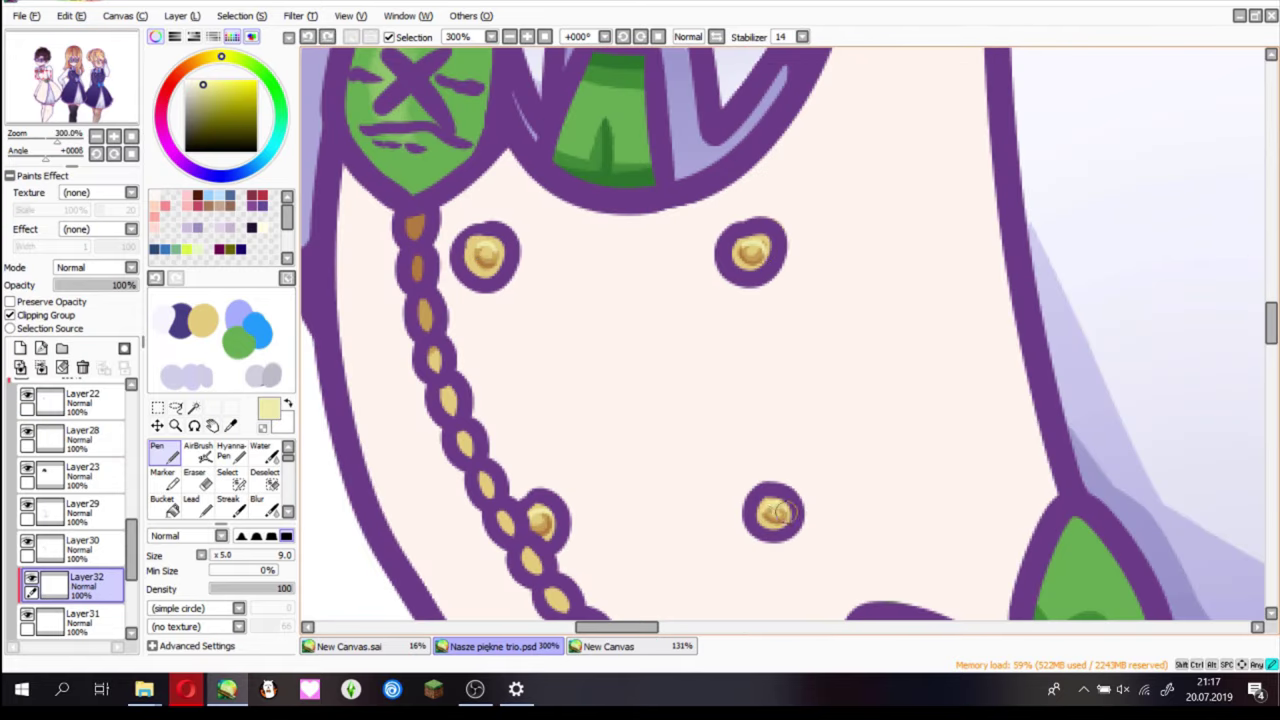
- Fill the first girl's dress with dark blue using the Pen at size 120 on a new layer and darken it on clipped layers
scroll(782, 512, down, 1)
alt+click(766, 246)
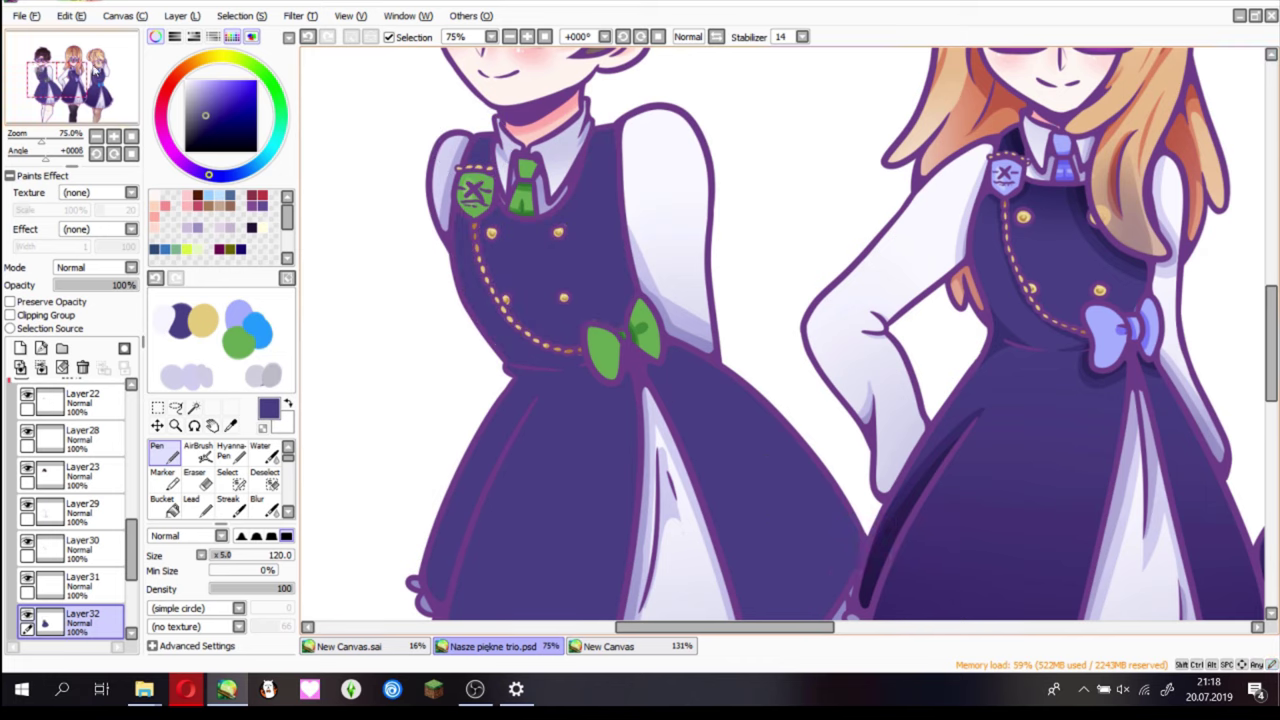
scroll(455, 460, down, 5)
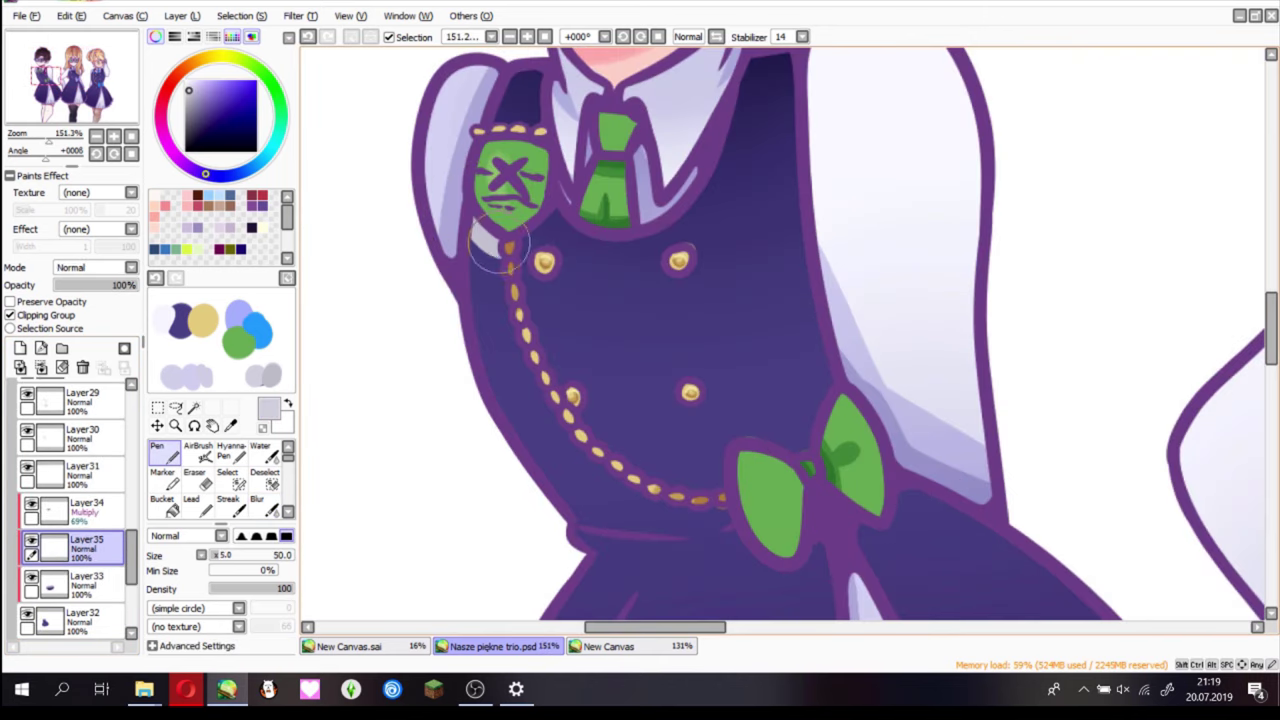
- Paint pale grey-lavender shadow shapes beside the chain, bow, waist and skirt fold with the Pen at size 50 on the clipped layer
mouse_move(490, 240)
mouse_down()
mouse_move(602, 485)
mouse_move(905, 505)
mouse_up()
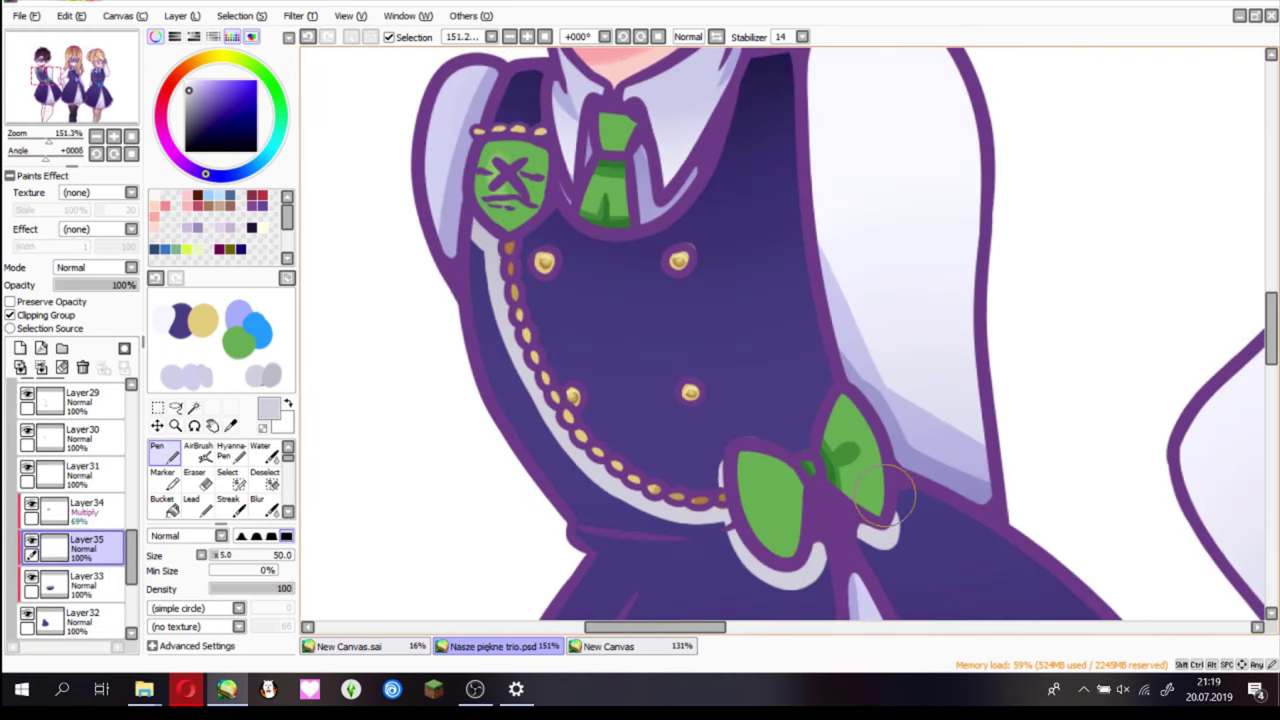
drag(582, 525, 445, 415)
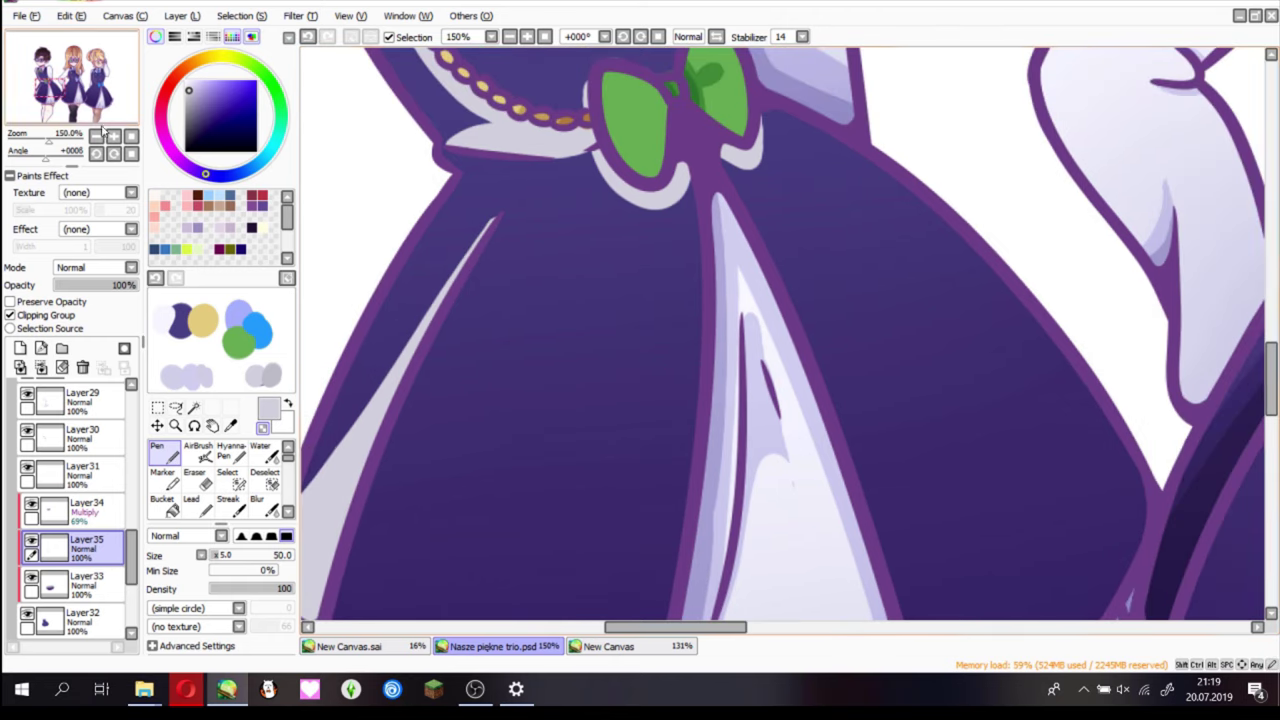
click(95, 135)
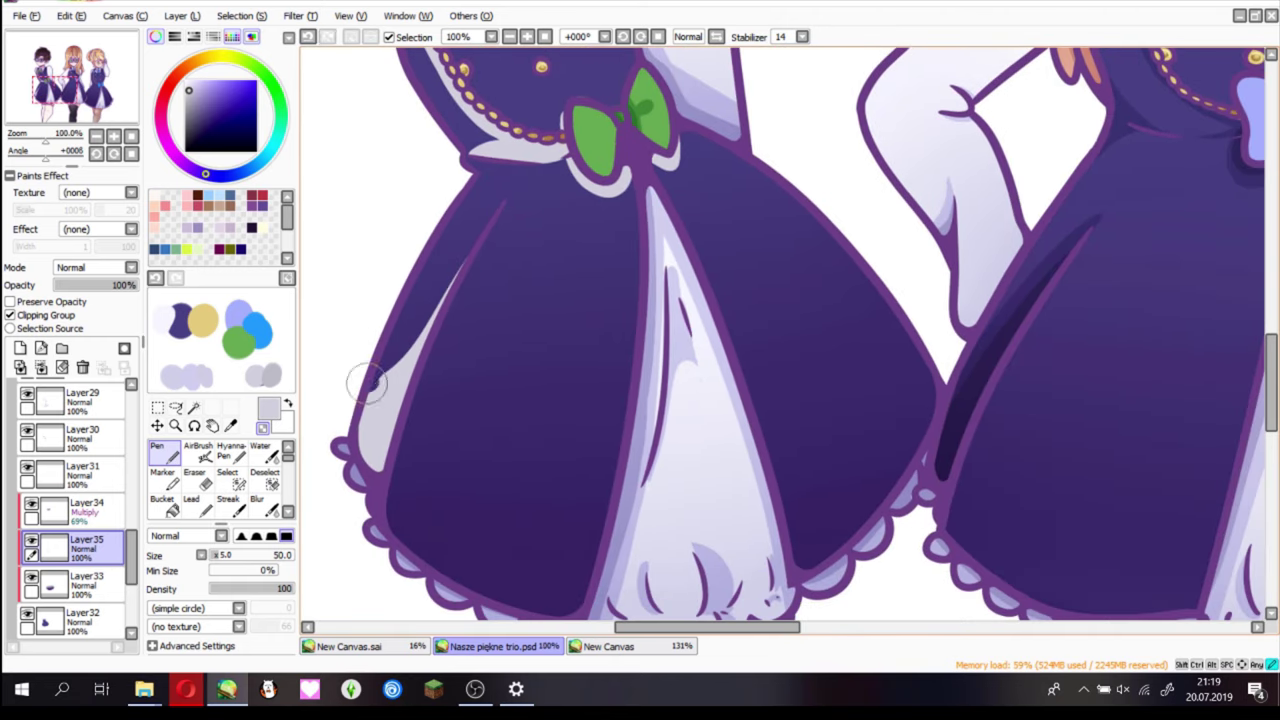
- Color the first girl's stockings off-white on a new layer and paint greyish-lavender Pen strokes across the lower legs on a clipped layer
click(20, 347)
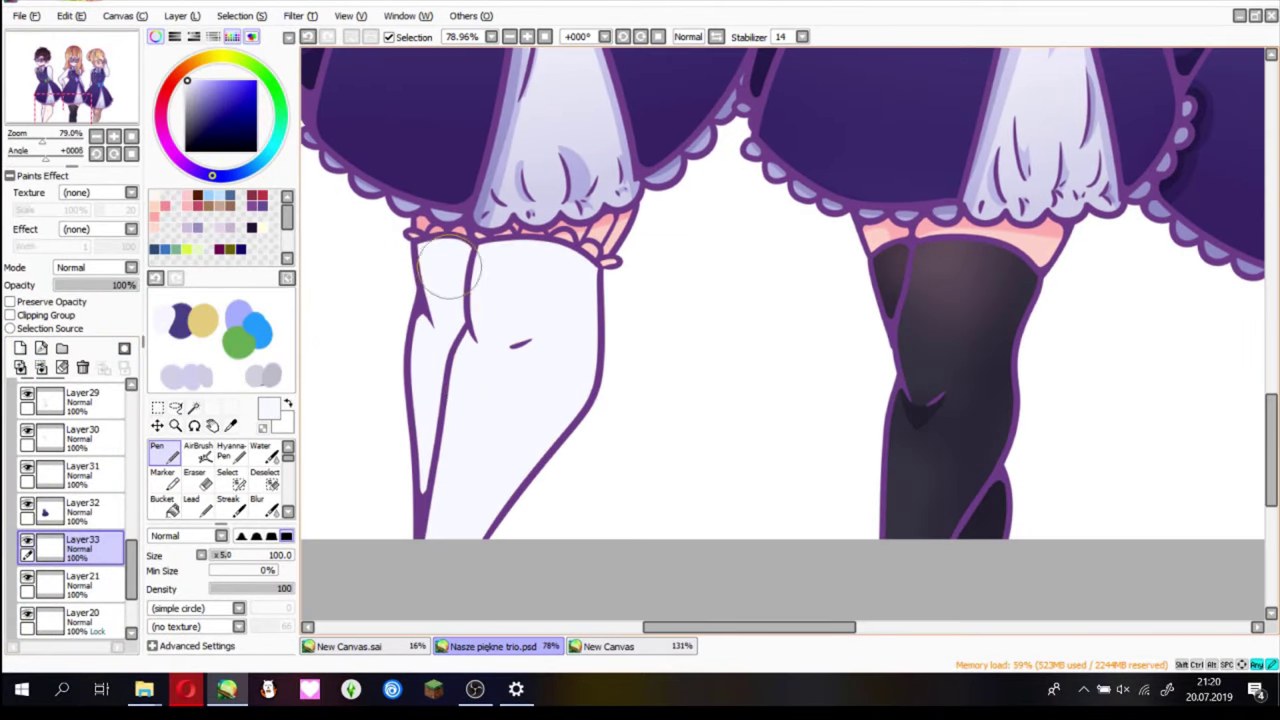
scroll(447, 263, up, 1)
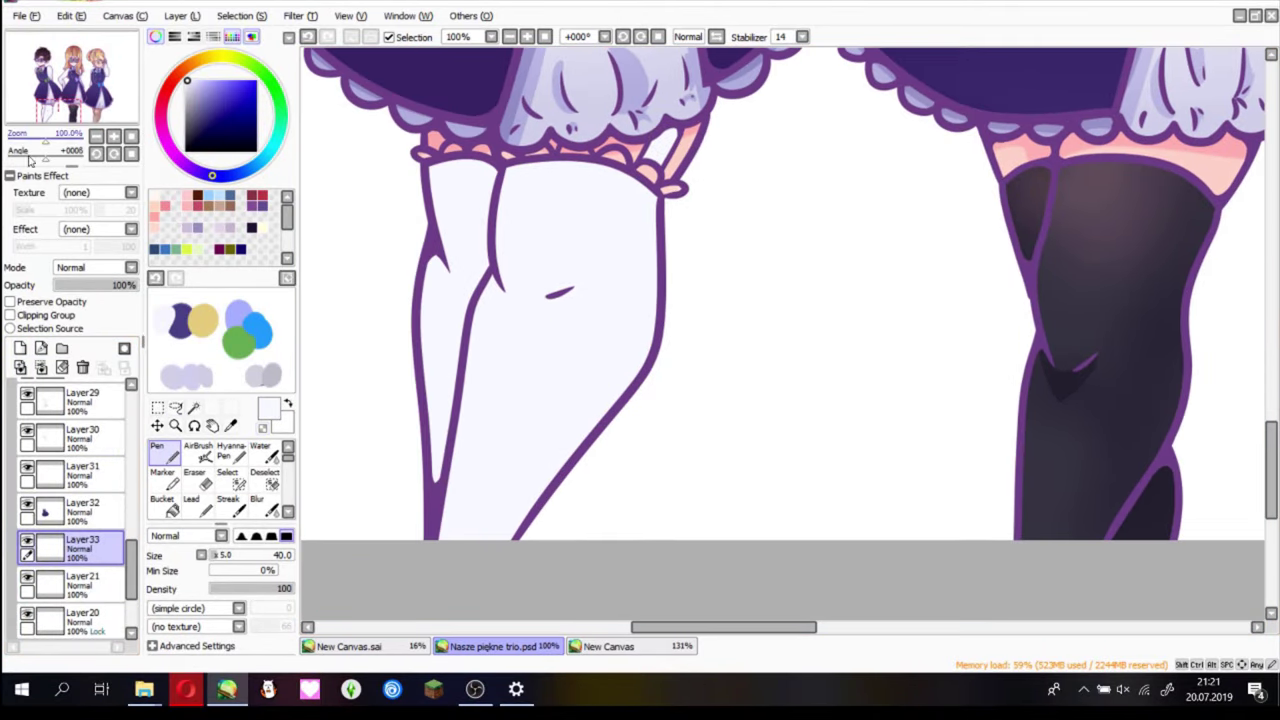
drag(620, 400, 400, 457)
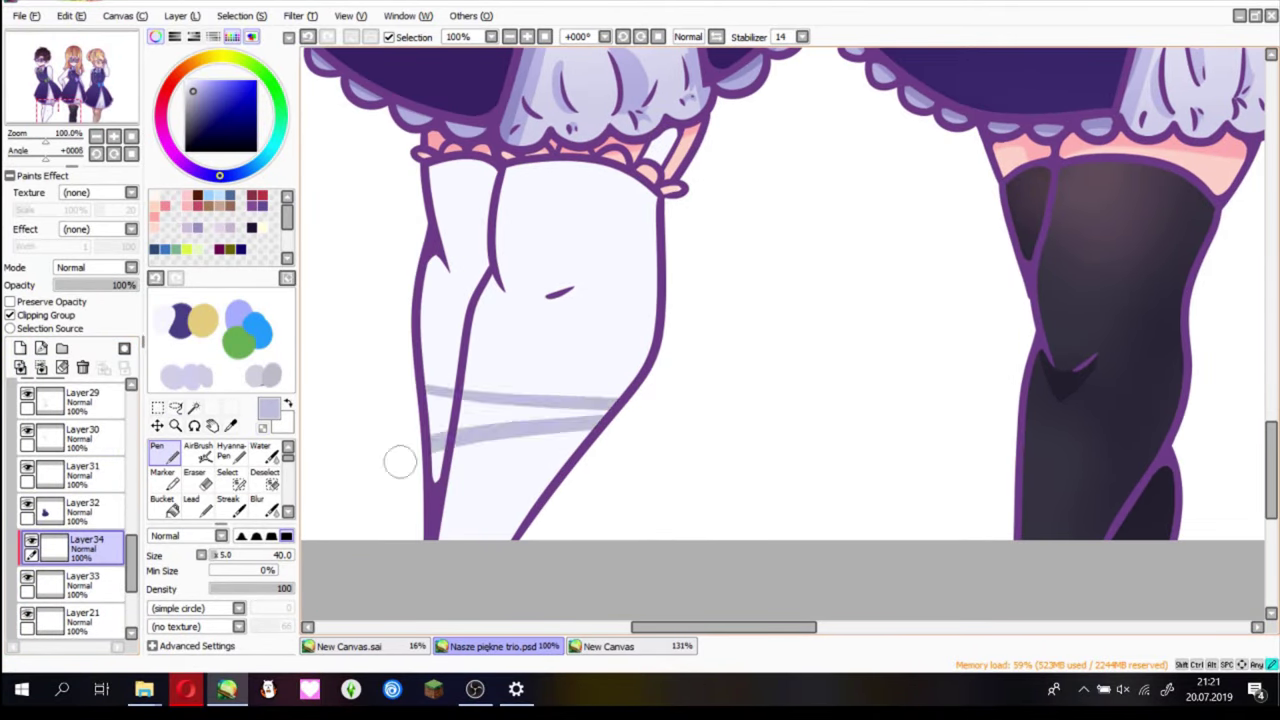
- Shade the stockings in lavender with the Pen at size 70 and the AirBrush at size 160 on a clipped Multiply layer
click(160, 451)
drag(565, 296, 500, 266)
drag(482, 172, 470, 240)
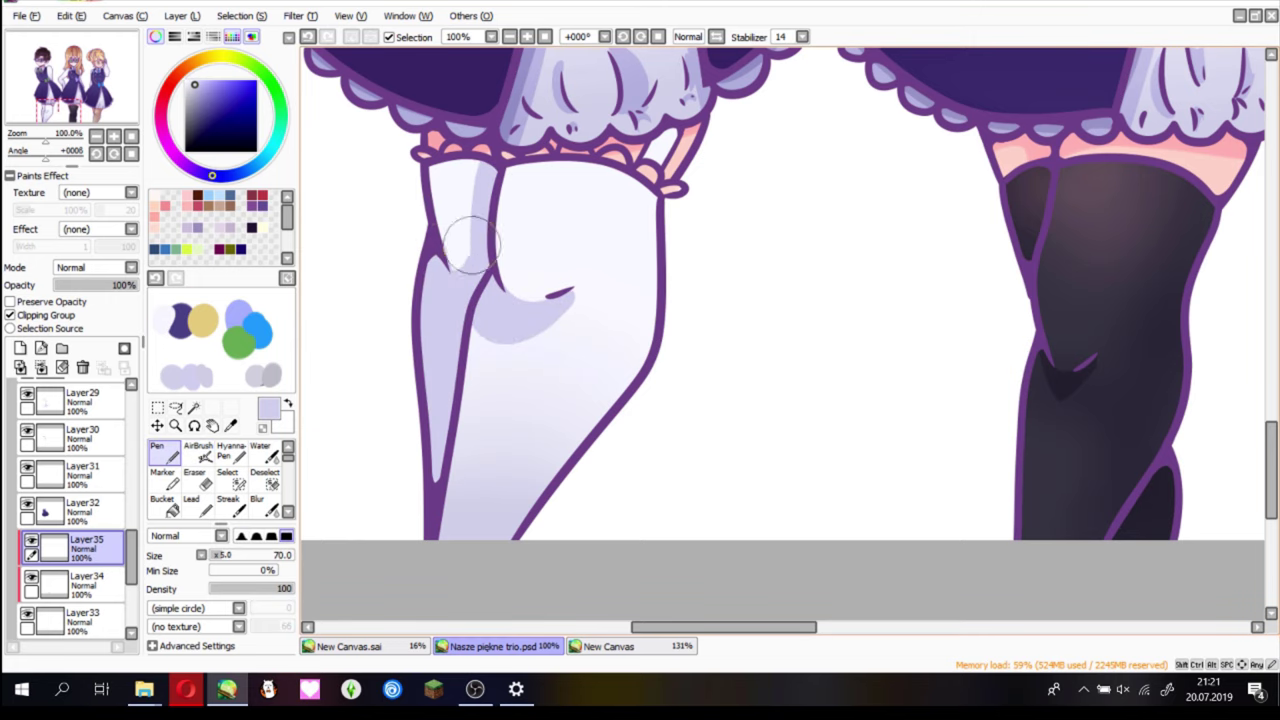
click(198, 451)
drag(543, 337, 486, 314)
scroll(95, 267, down, 1)
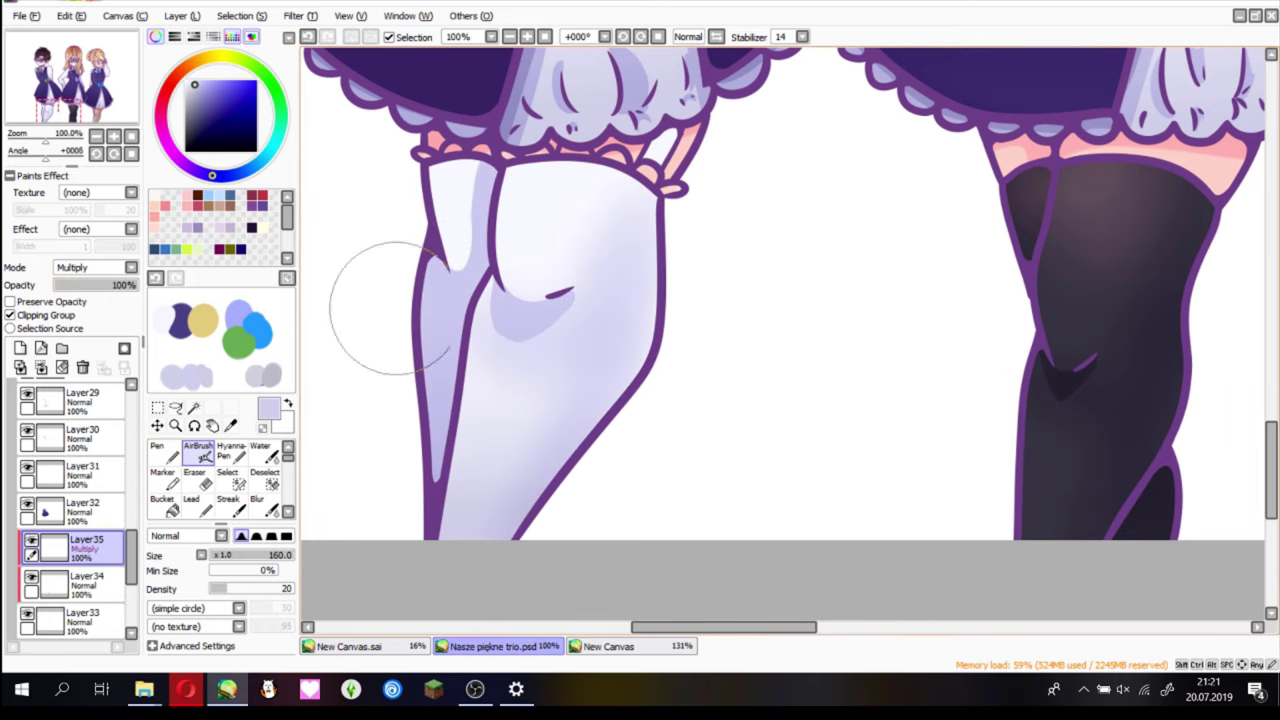
- Add deeper Pen shadows at size 70 below the knee and on the back leg on a new clipped Multiply layer
click(27, 315)
click(160, 451)
scroll(95, 267, down, 1)
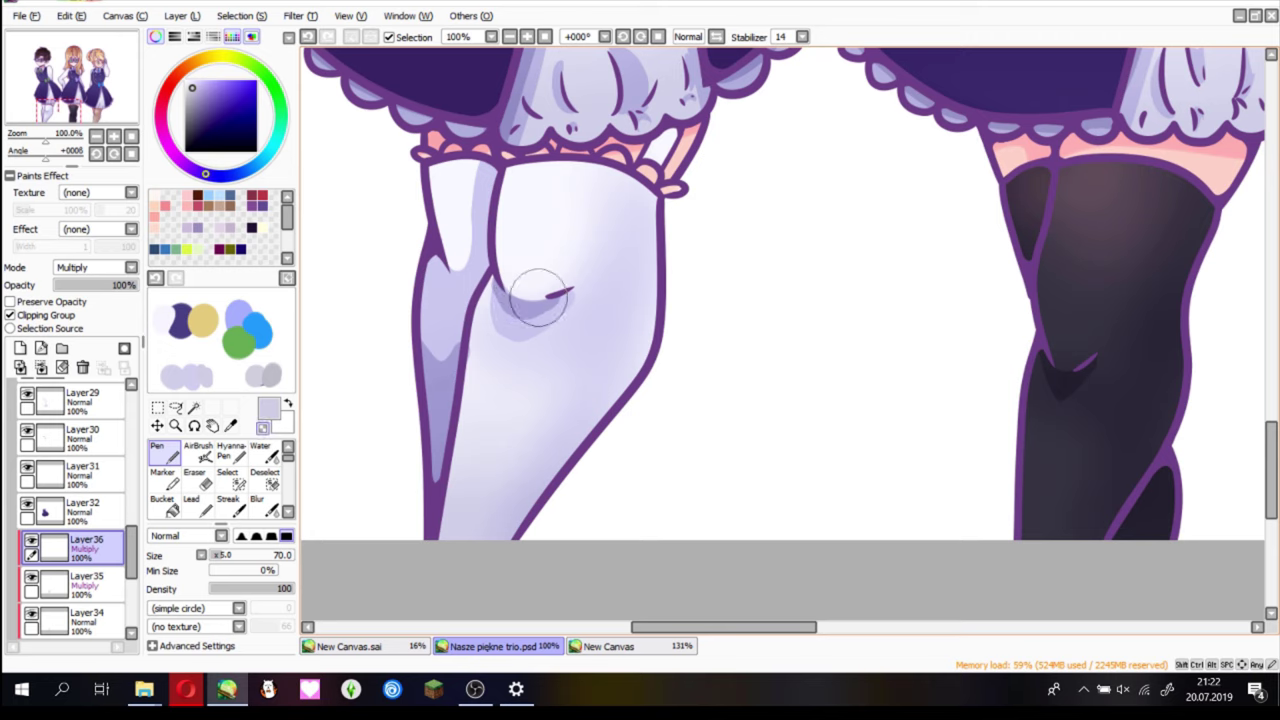
key(ctrl+z)
key(ctrl+z)
key(ctrl+z)
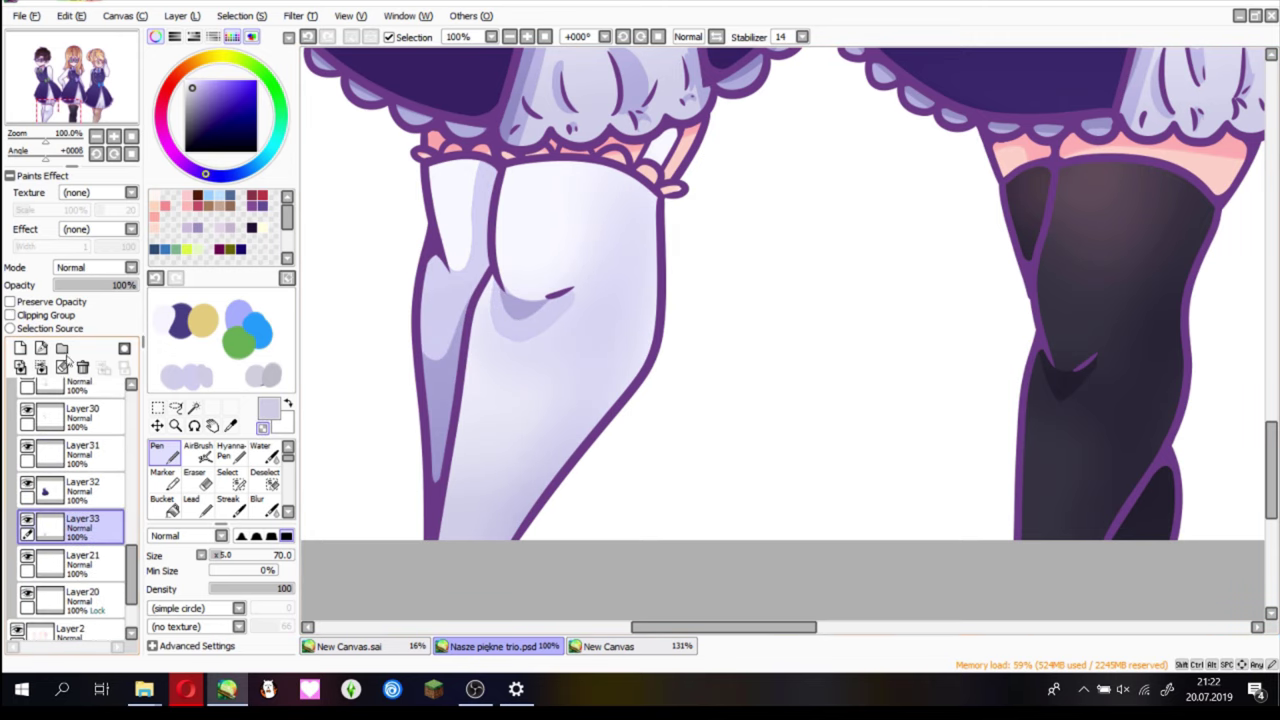
- Color the frills at the top of the first girl's stockings green and add clipped layers for their shading
key(ctrl+y)
right_click(238, 342)
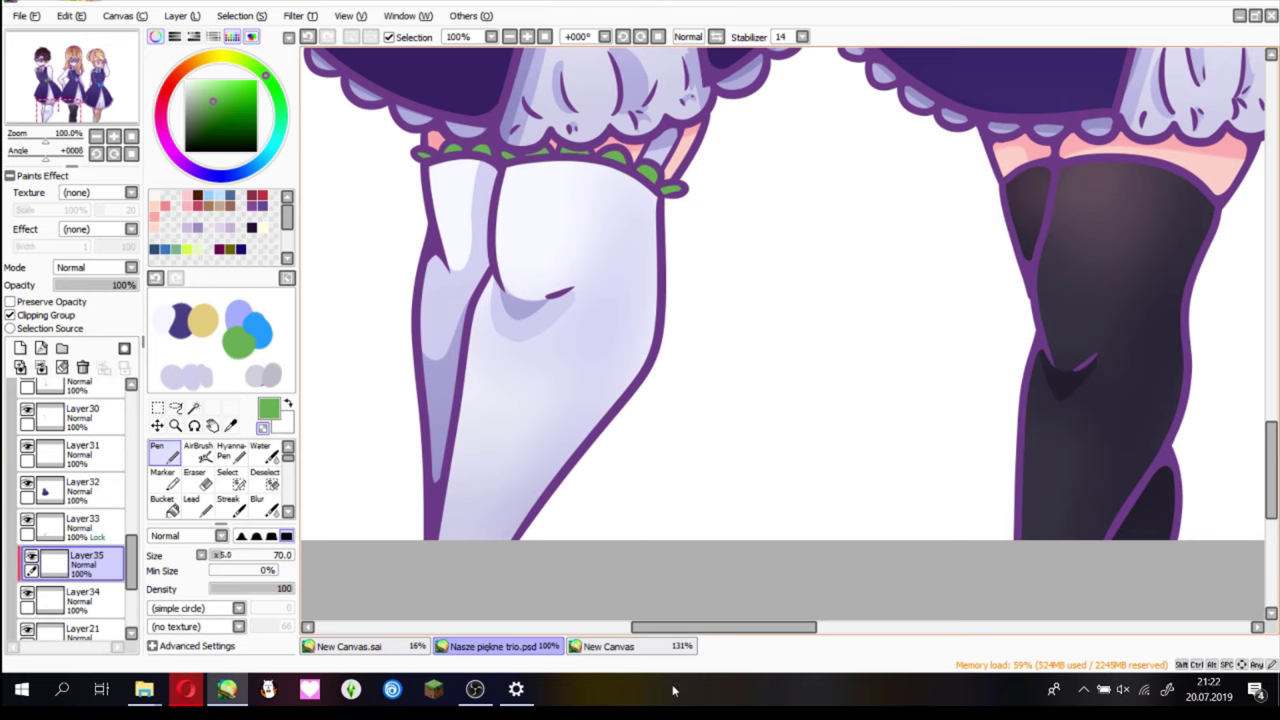
click(95, 267)
click(80, 285)
click(20, 346)
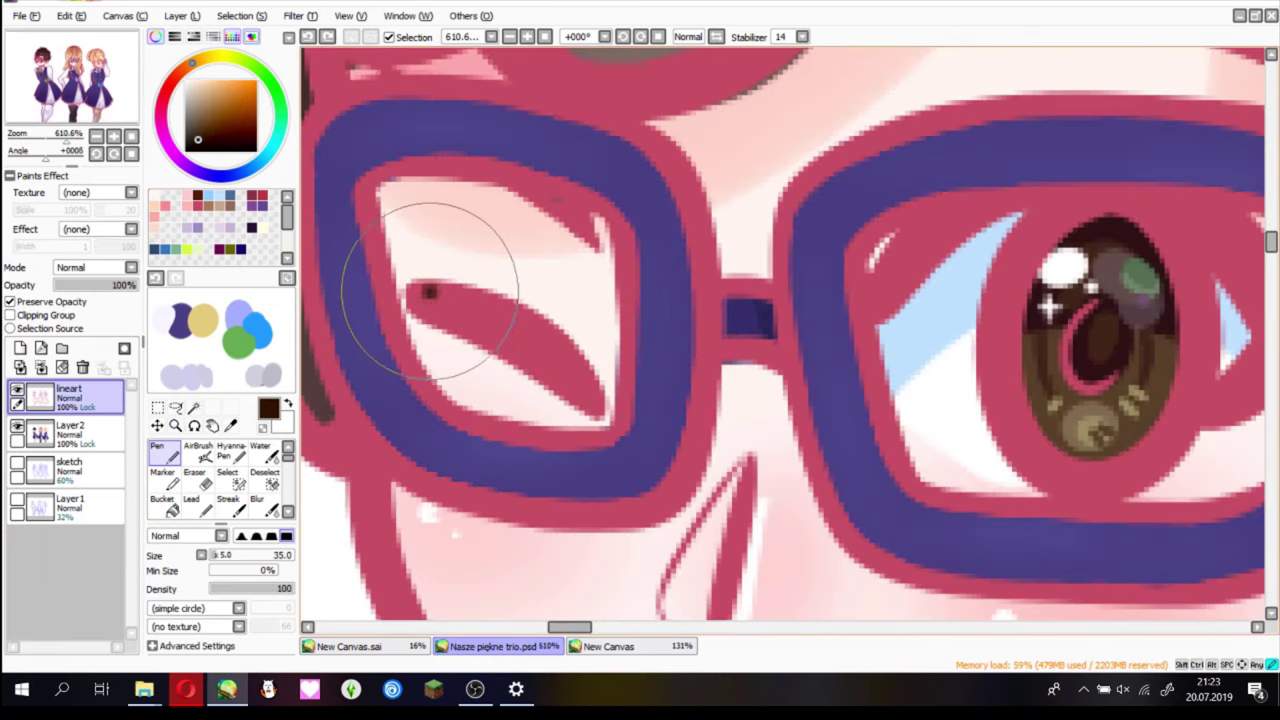
- Recolor the lineart of the first girl's eyes dark brown with the Pen and blend in lighter brown with the AirBrush
drag(425, 290, 605, 410)
mouse_move(650, 160)
mouse_down()
mouse_move(672, 197)
mouse_move(692, 130)
mouse_move(880, 115)
mouse_move(790, 310)
mouse_move(880, 322)
mouse_move(926, 145)
mouse_up()
scroll(926, 145, down, 2)
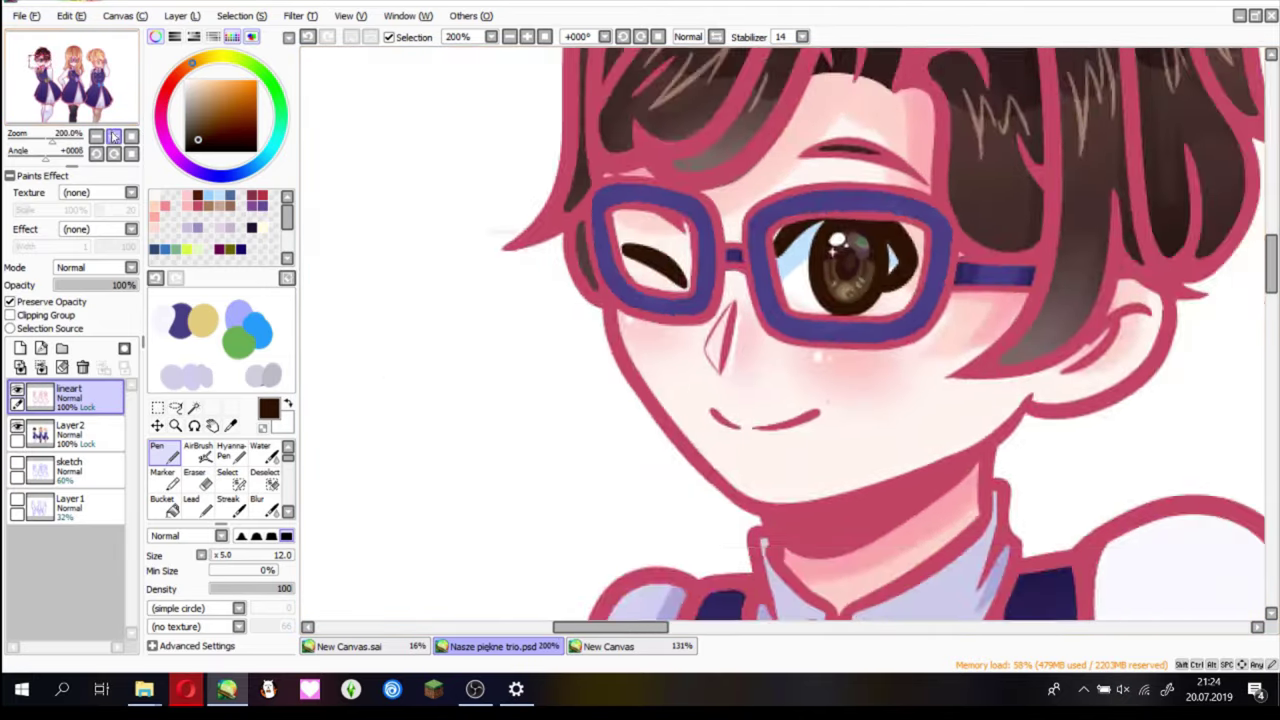
click(198, 450)
drag(537, 180, 880, 200)
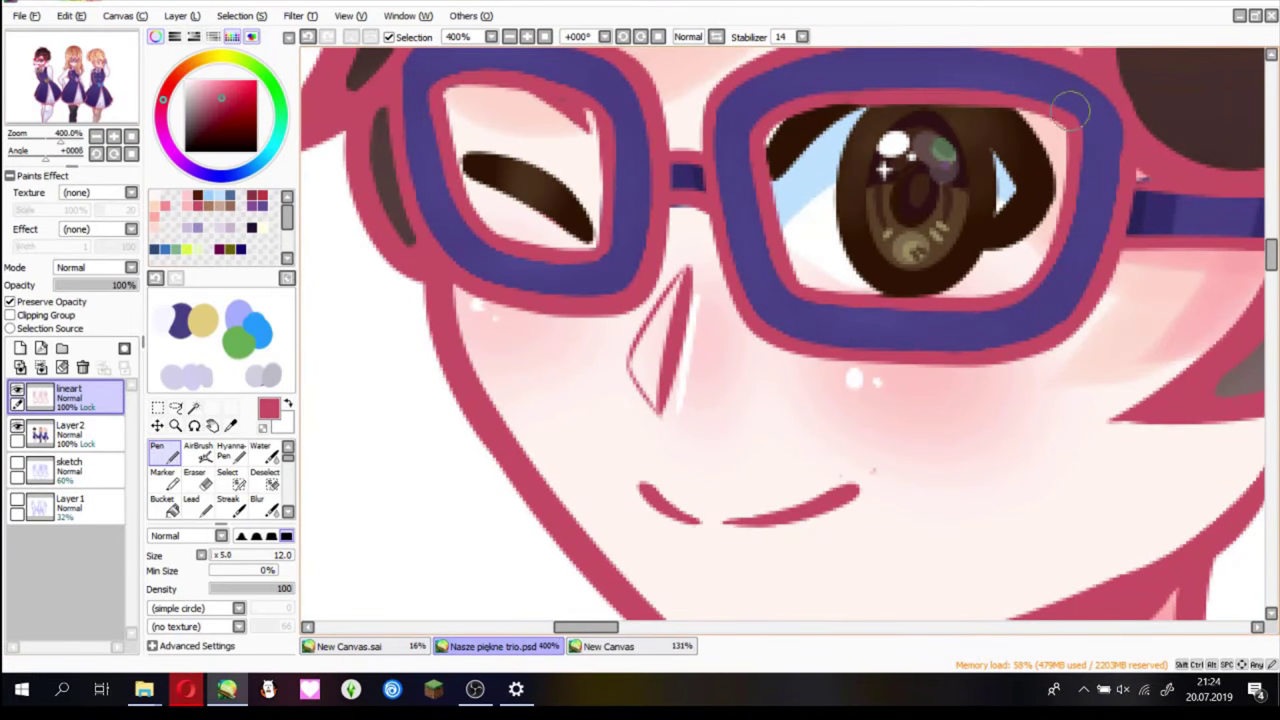
- Recolor the lineart of the second girl's eyes and lashes dark green with the Pen at size 16
click(175, 425)
scroll(548, 161, down, 2)
click(548, 161)
click(157, 452)
drag(380, 300, 420, 260)
drag(420, 200, 600, 260)
drag(830, 250, 940, 400)
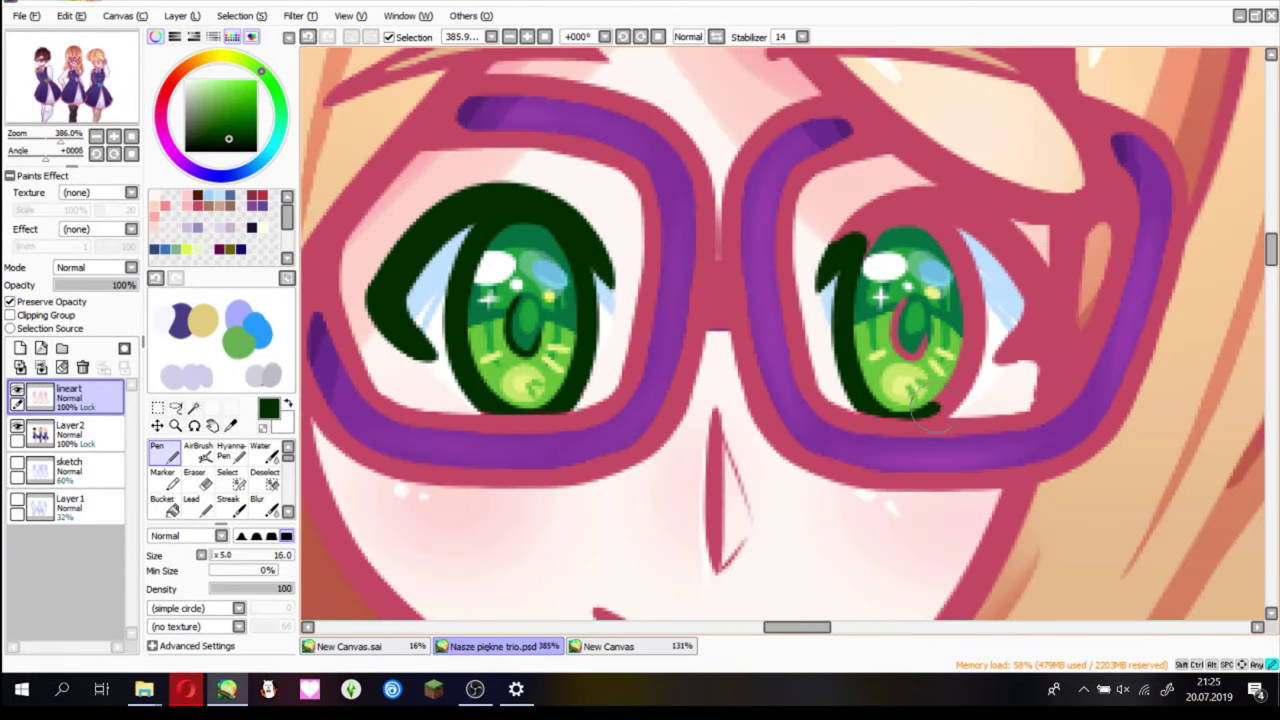
drag(960, 200, 1040, 360)
drag(960, 220, 1040, 340)
- Blend lighter green into the second girl's eye lineart with the AirBrush at size 40 and restore the crimson line color
click(198, 450)
drag(440, 200, 640, 330)
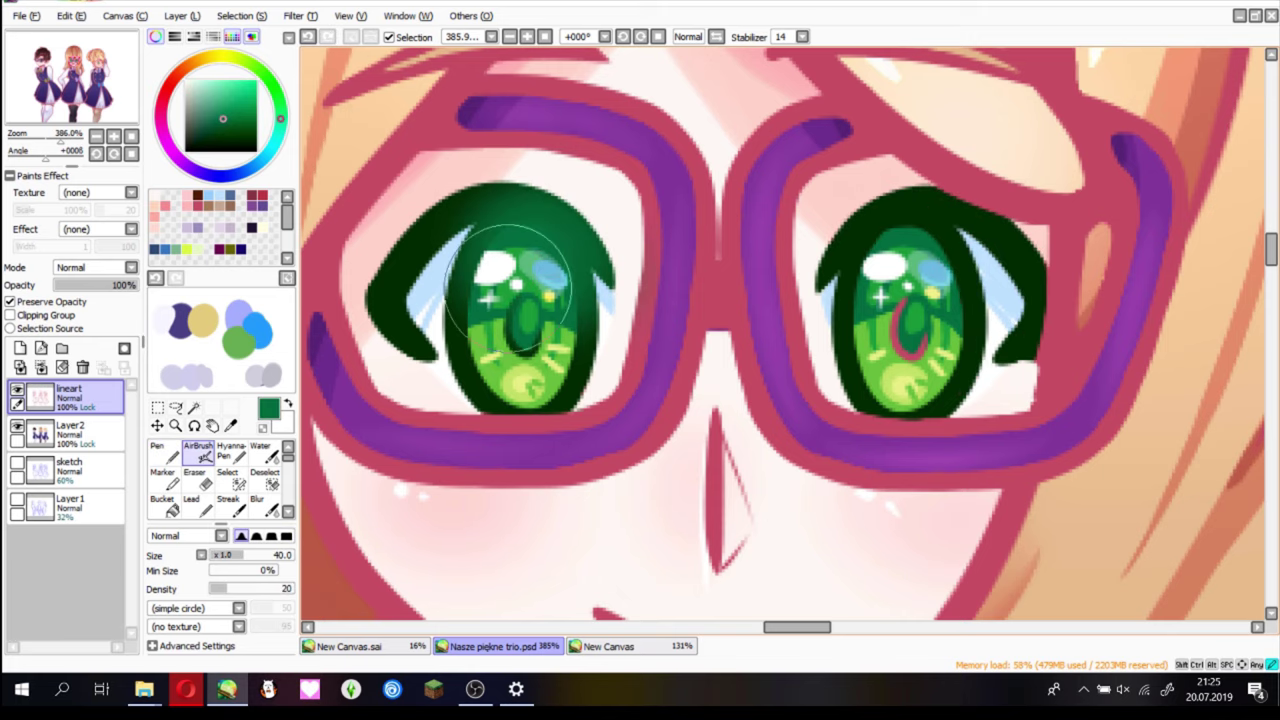
drag(800, 190, 940, 360)
drag(940, 190, 1045, 340)
click(257, 196)
- Recolor the lineart of the third girl's eyes and lashes dark green with the Pen
scroll(700, 300, down, 5)
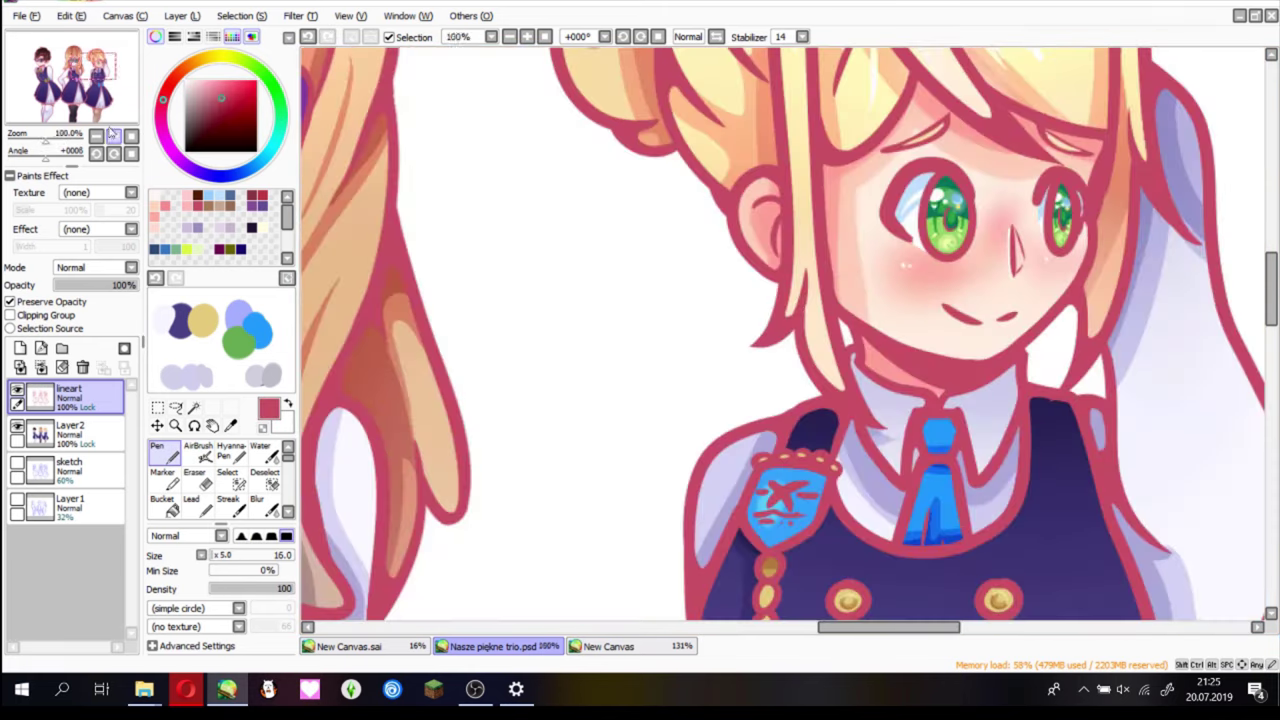
scroll(700, 300, down, 3)
click(157, 452)
drag(440, 200, 620, 290)
drag(745, 180, 815, 255)
- Blend bluish green into the third girl's eye lineart with the AirBrush at size 35 and switch back to the crimson Pen
click(198, 450)
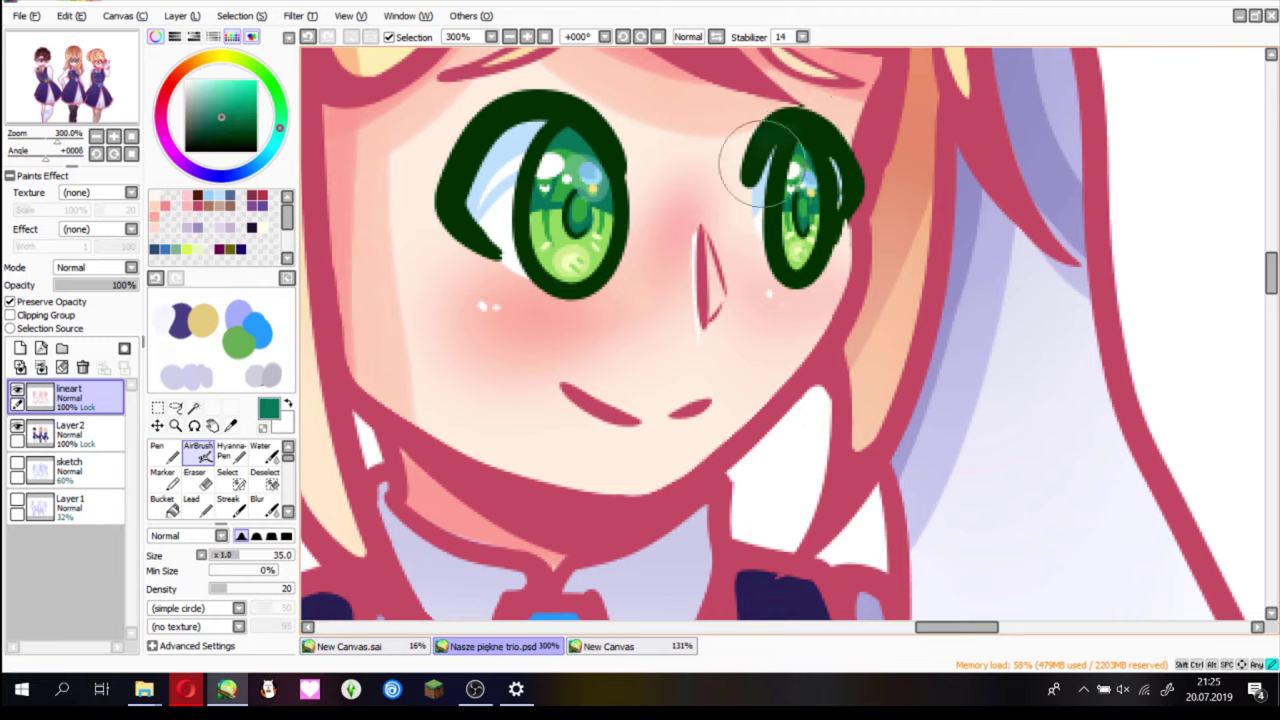
drag(760, 130, 840, 230)
drag(500, 120, 640, 230)
click(257, 196)
click(157, 452)
- Set the lineart layer's blending mode to Multiply
key(ctrl+0)
click(88, 266)
click(180, 320)
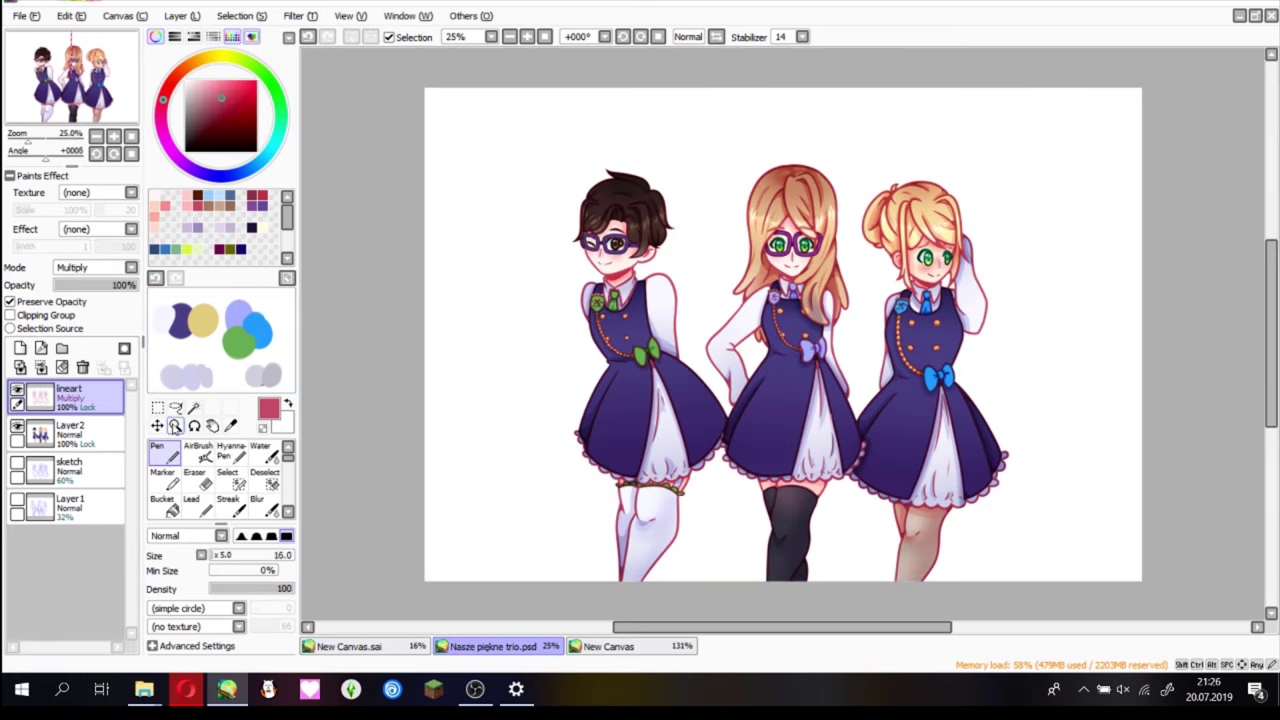
- Touch up the skirt lace between the first two girls with lavender Pen strokes at size 16 on Layer2
click(70, 428)
scroll(540, 315, up, 10)
scroll(500, 430, down, 5)
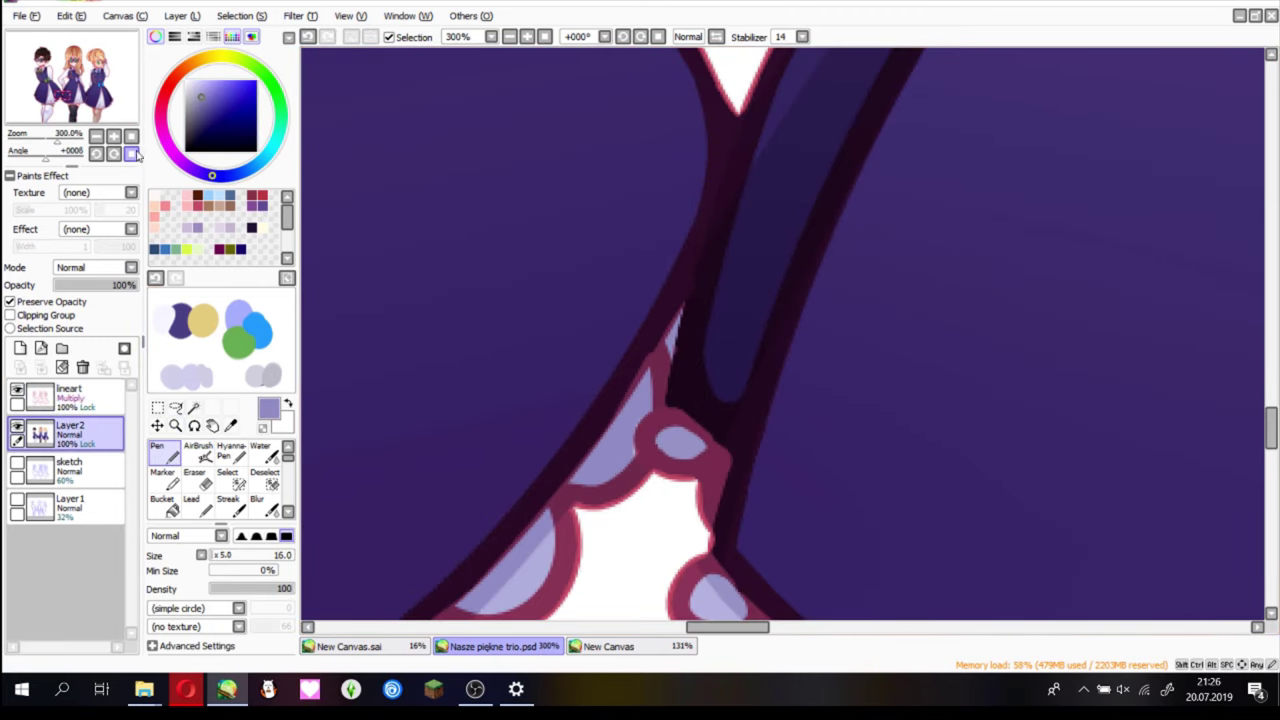
click(113, 135)
- Airbrush purple shading over the first girl's hair on a new clipped layer above Layer2, at size 40 to 50 and density 70
click(20, 348)
click(10, 315)
click(198, 450)
scroll(540, 250, up, 5)
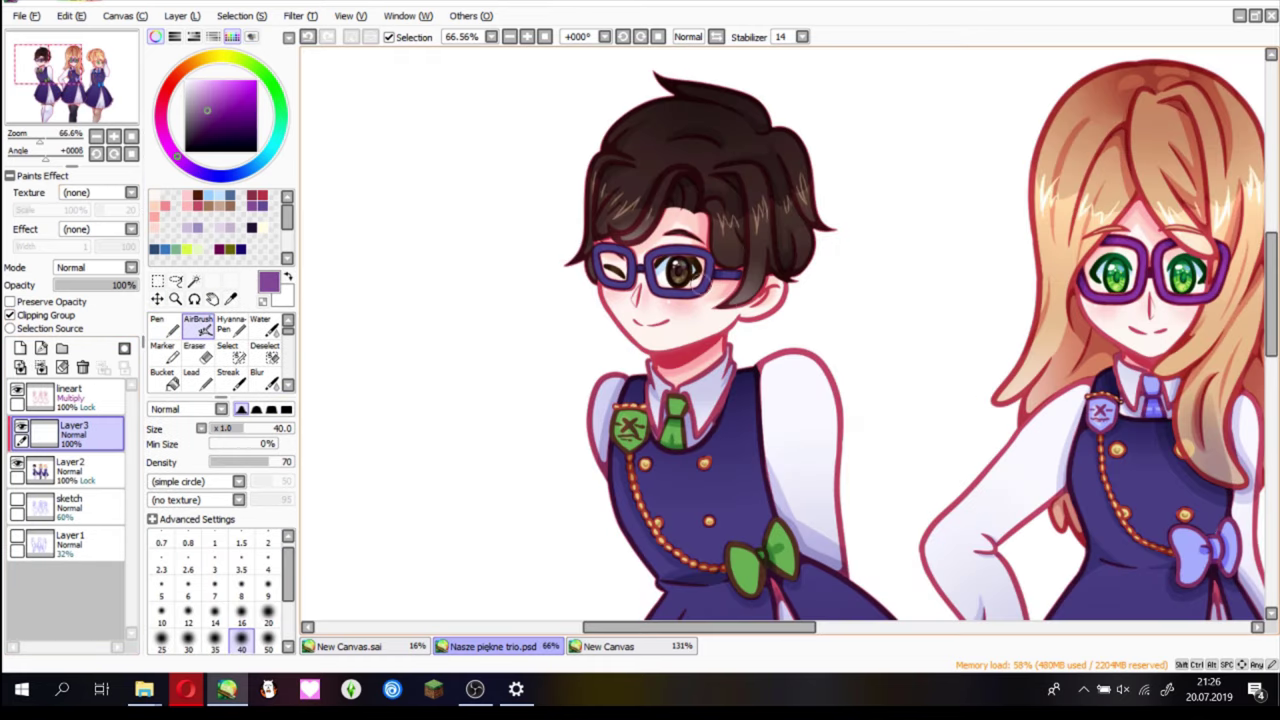
drag(712, 282, 705, 325)
scroll(675, 234, up, 3)
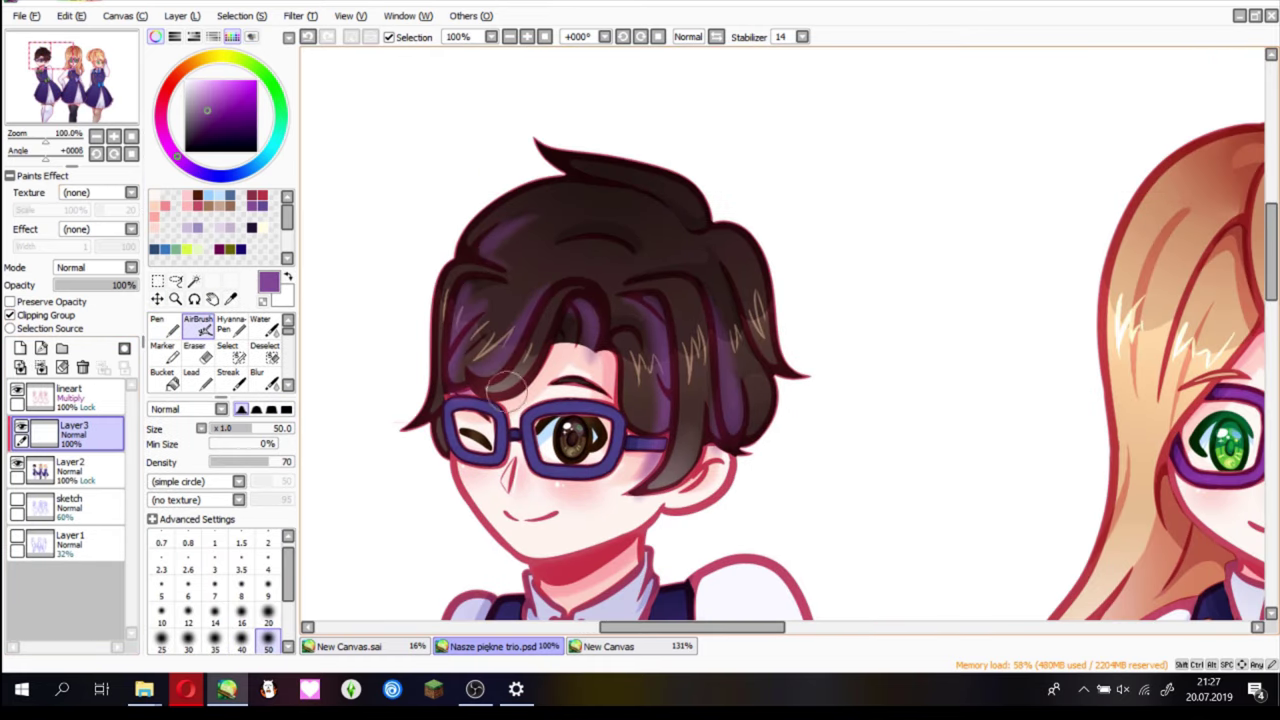
- Airbrush purple shadows around the first girl's chain, bow, sleeve, skirt fold and underskirt at size 60 to 80
scroll(505, 385, down, 3)
scroll(558, 272, down, 4)
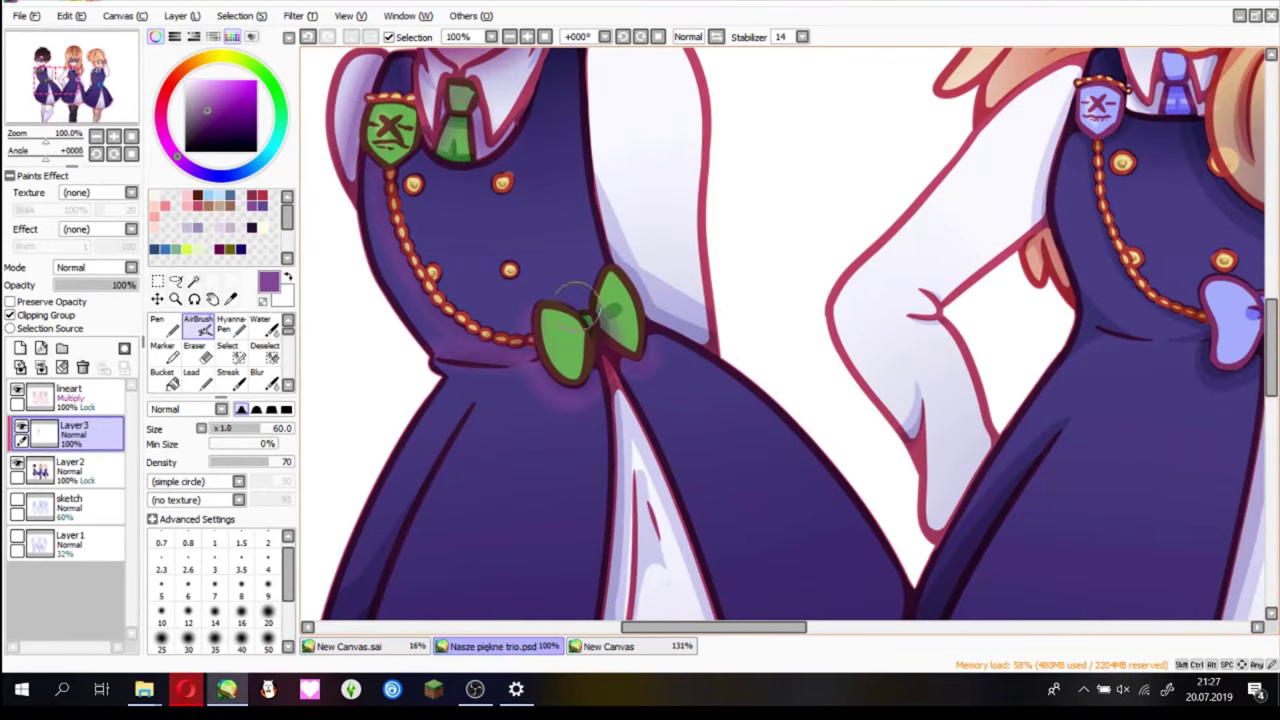
scroll(578, 300, down, 3)
mouse_move(600, 230)
mouse_down()
mouse_move(597, 551)
mouse_move(628, 484)
mouse_move(710, 545)
mouse_up()
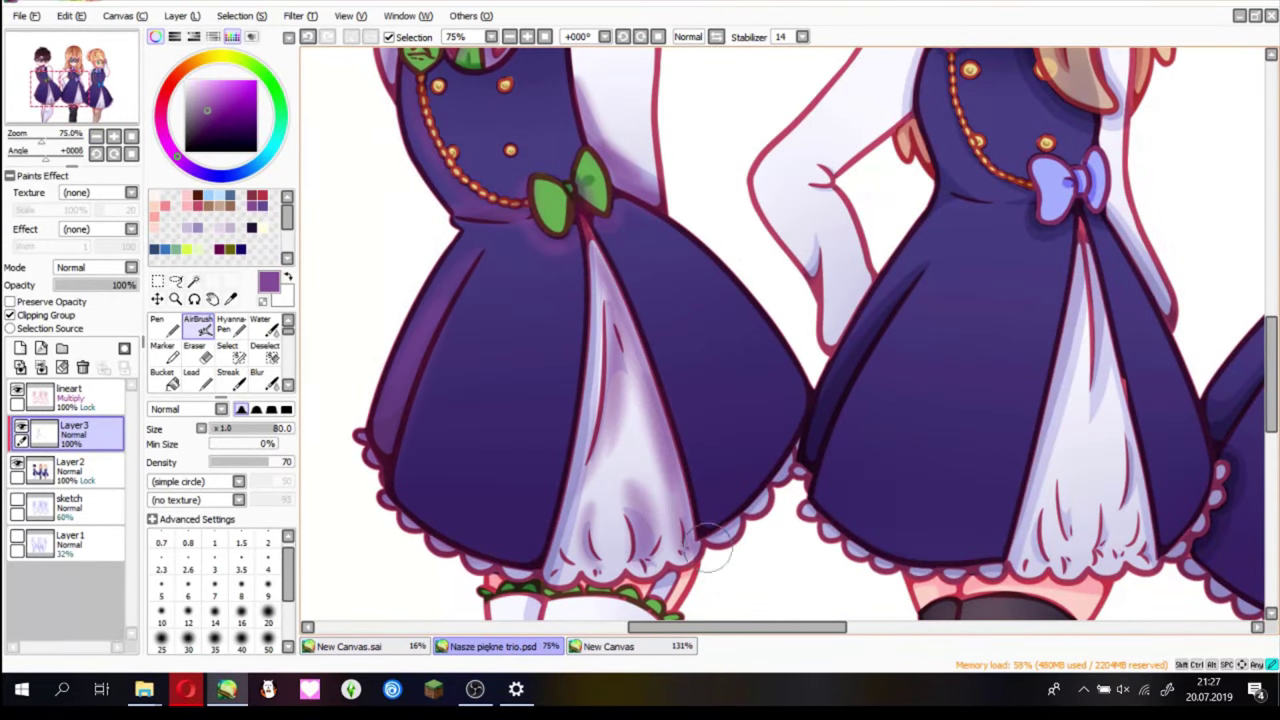
- Airbrush purple shading over the first girl's stockings, enlarging the brush to size 250
scroll(705, 545, down, 4)
key(])
key(])
key(])
key(])
key(])
drag(550, 165, 555, 320)
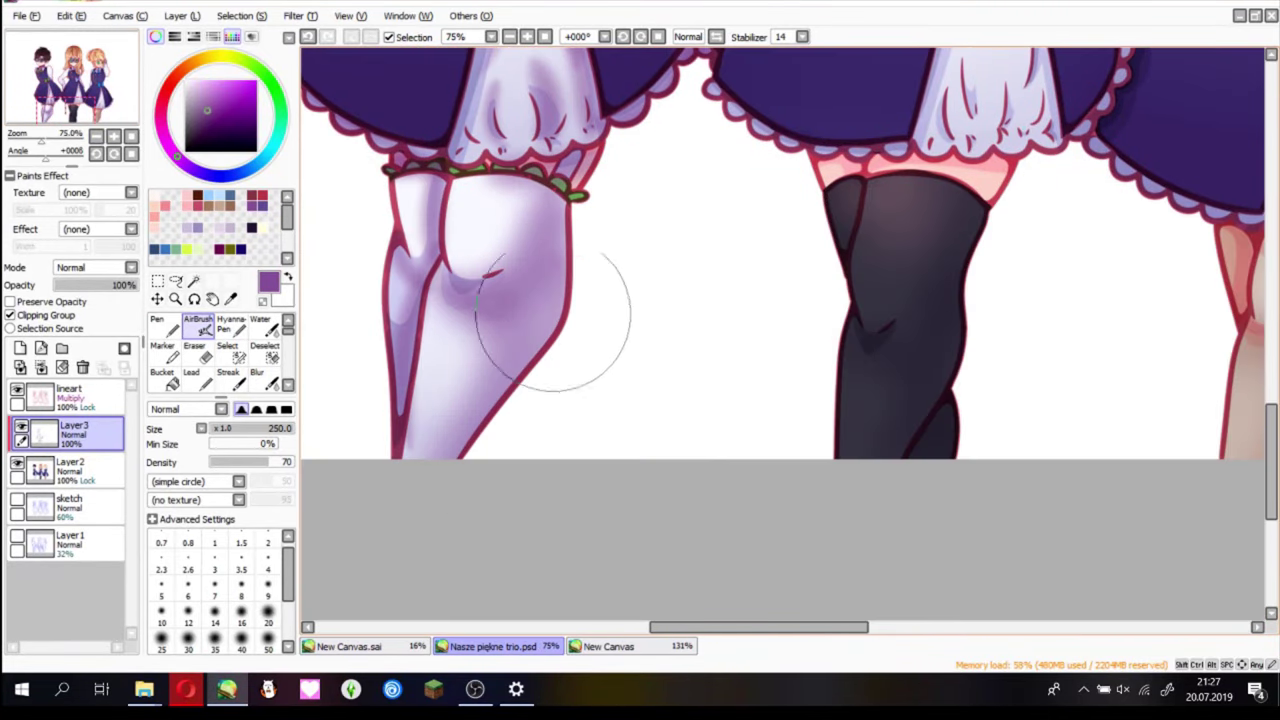
- Airbrush purple shading over the second girl's skirt, underskirt and stockings, starting at size 100
scroll(553, 320, up, 4)
mouse_move(813, 172)
mouse_down()
mouse_move(813, 210)
mouse_move(663, 523)
mouse_up()
scroll(663, 523, down, 4)
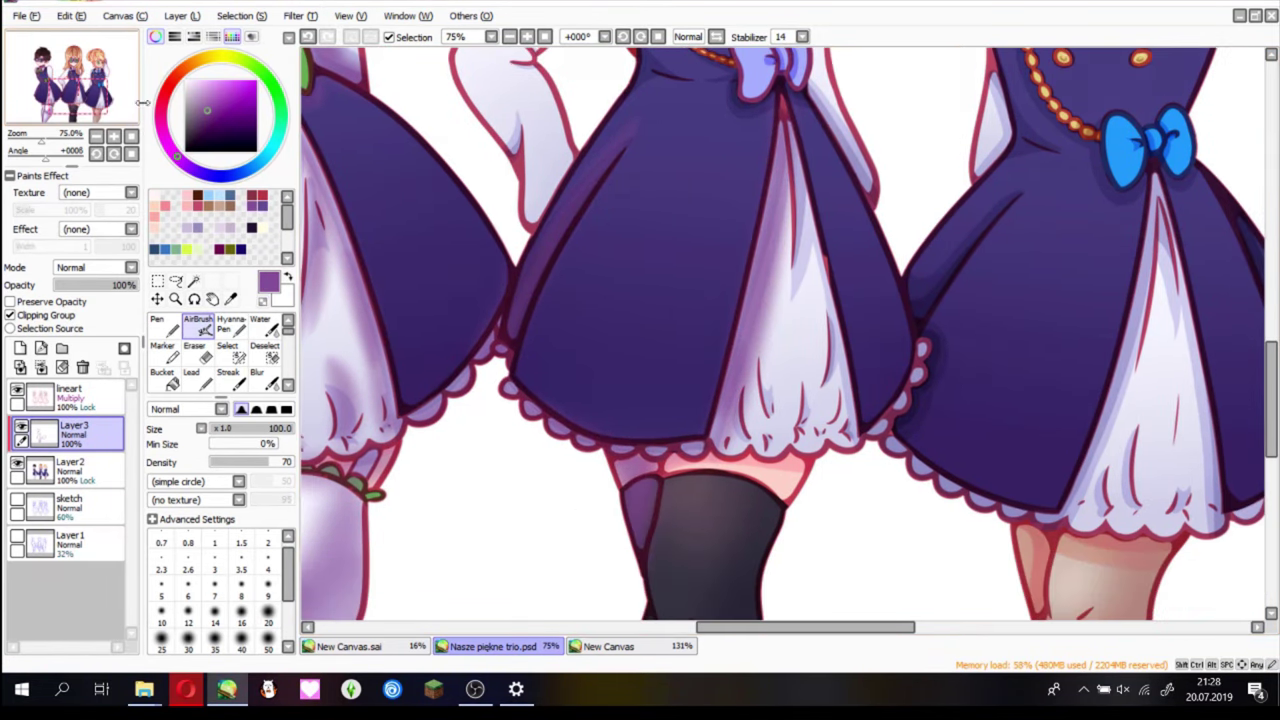
key(])
key(])
key(])
key(])
mouse_move(625, 300)
mouse_down()
mouse_move(620, 565)
mouse_move(615, 400)
mouse_up()
- Airbrush purple shadows onto the second girl's bow, sleeves, face and hair at size 70 to 80
scroll(615, 400, up, 8)
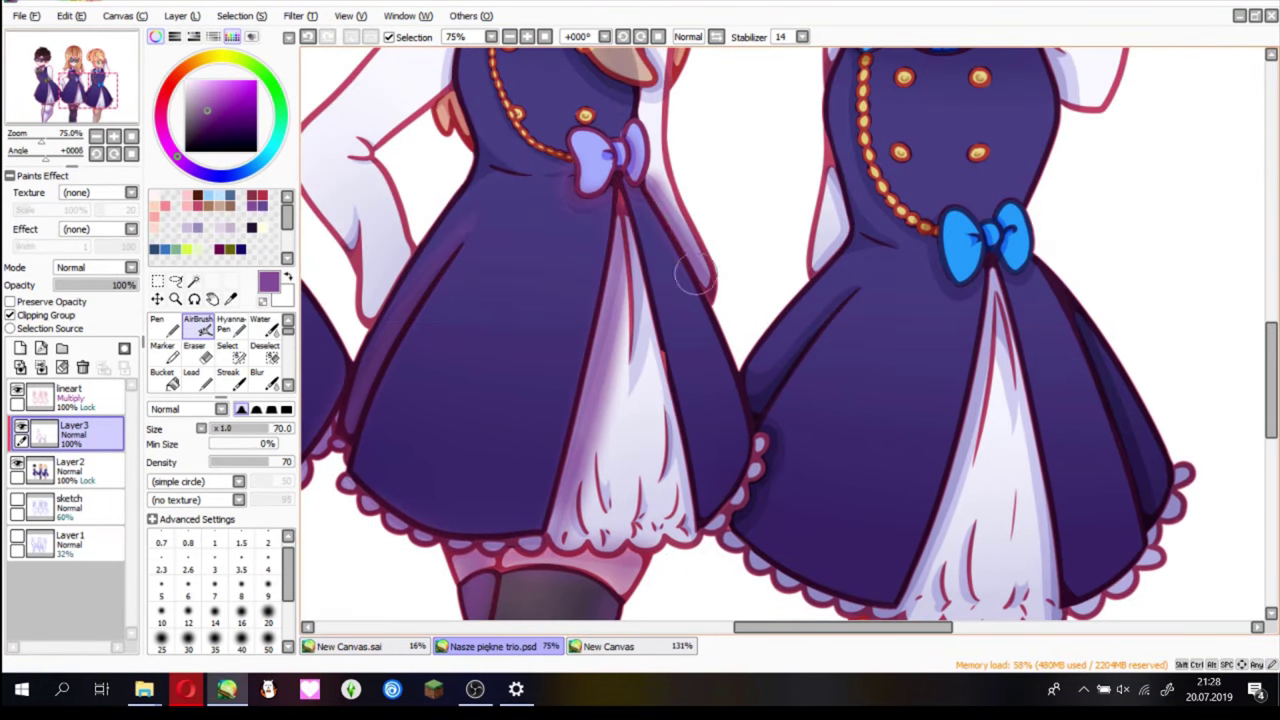
key([)
key([)
key([)
key([)
drag(520, 300, 668, 355)
scroll(668, 355, up, 3)
drag(560, 215, 540, 300)
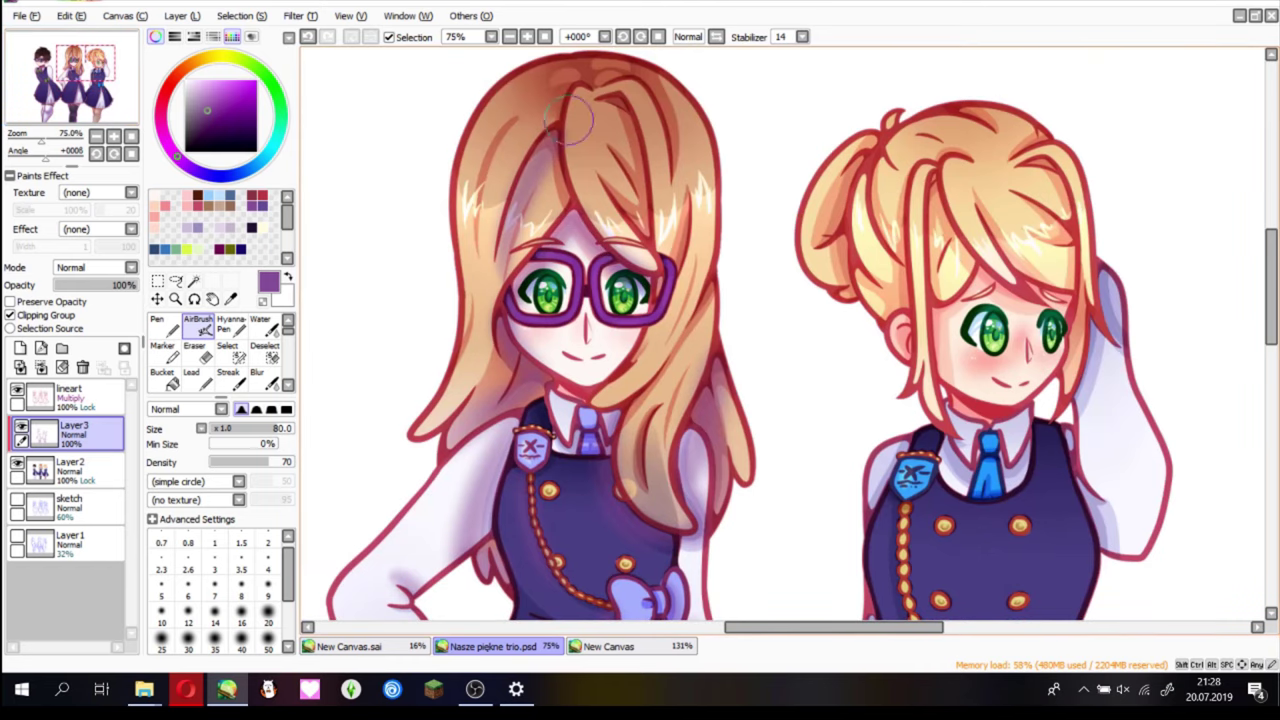
drag(600, 110, 630, 260)
- Airbrush purple shadows onto the third girl's hair bun, bangs and face at size 80
scroll(650, 300, down, 3)
scroll(650, 300, up, 3)
scroll(650, 300, right, 5)
drag(400, 140, 455, 300)
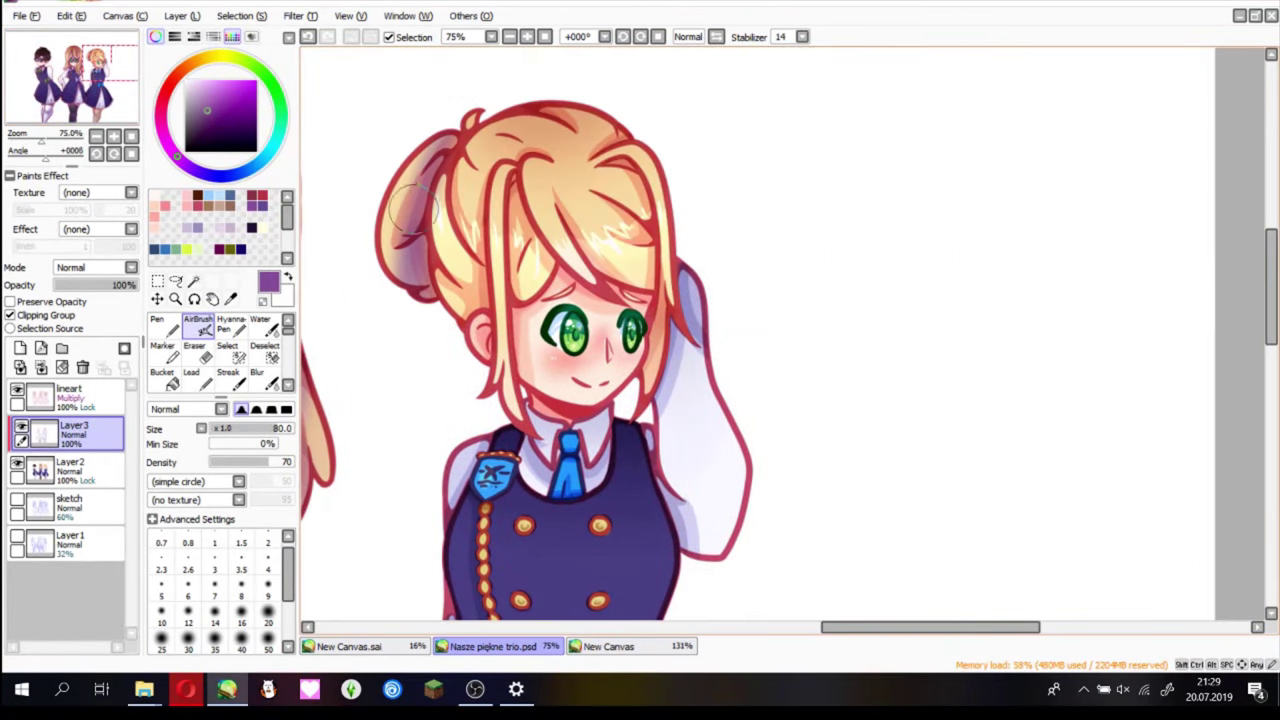
drag(470, 175, 600, 310)
mouse_move(510, 280)
mouse_down()
mouse_move(688, 299)
mouse_move(675, 385)
mouse_up()
- Airbrush purple shadows onto the third girl's dress, underskirt and legs, enlarging the brush to size 100
scroll(675, 385, down, 3)
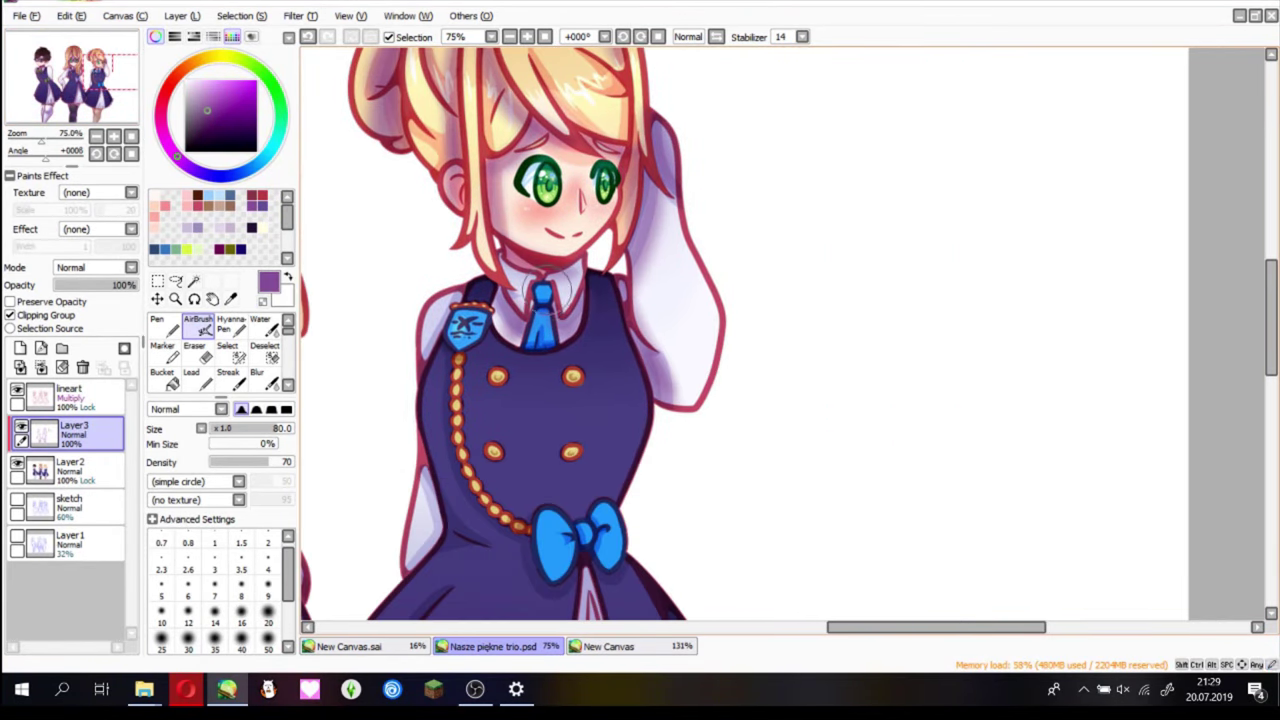
scroll(586, 300, down, 4)
drag(500, 220, 586, 286)
scroll(586, 286, down, 4)
key(bracketright)
drag(457, 214, 509, 488)
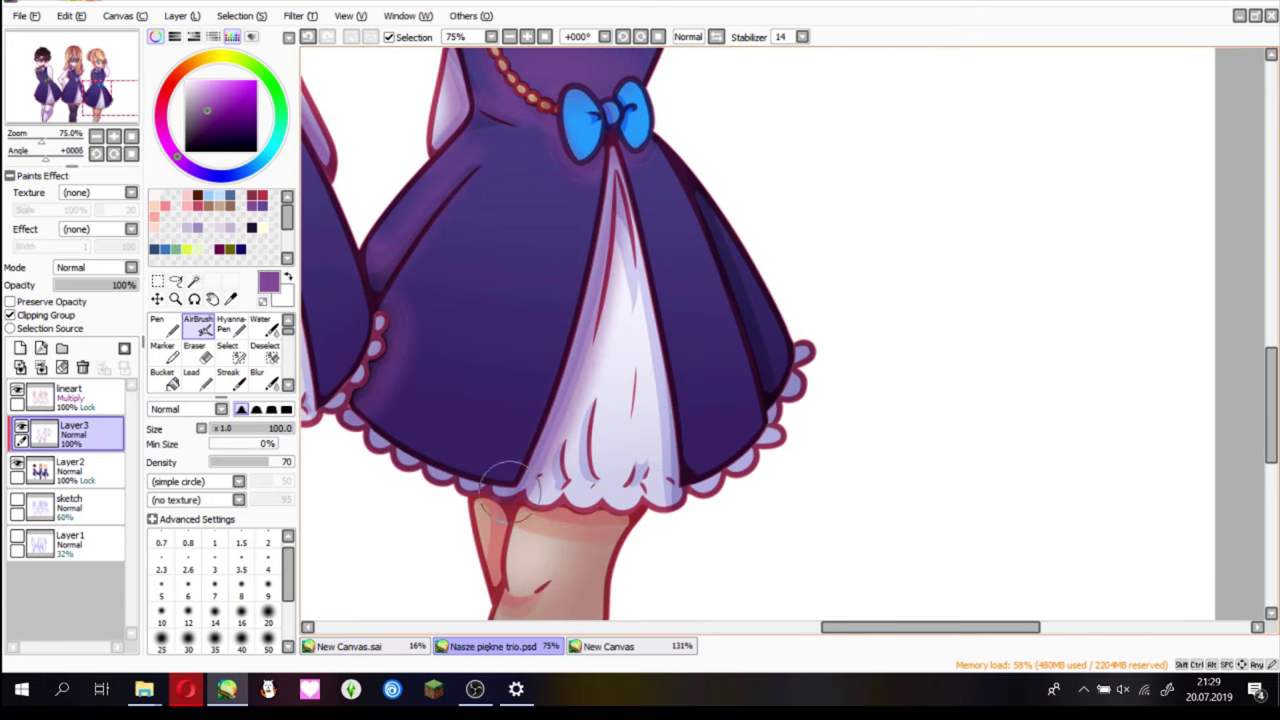
- Set the purple shading layer to Multiply at 61% and airbrush pale yellow light on a new clipped layer set to Luminosity at 38%
scroll(343, 357, down, 5)
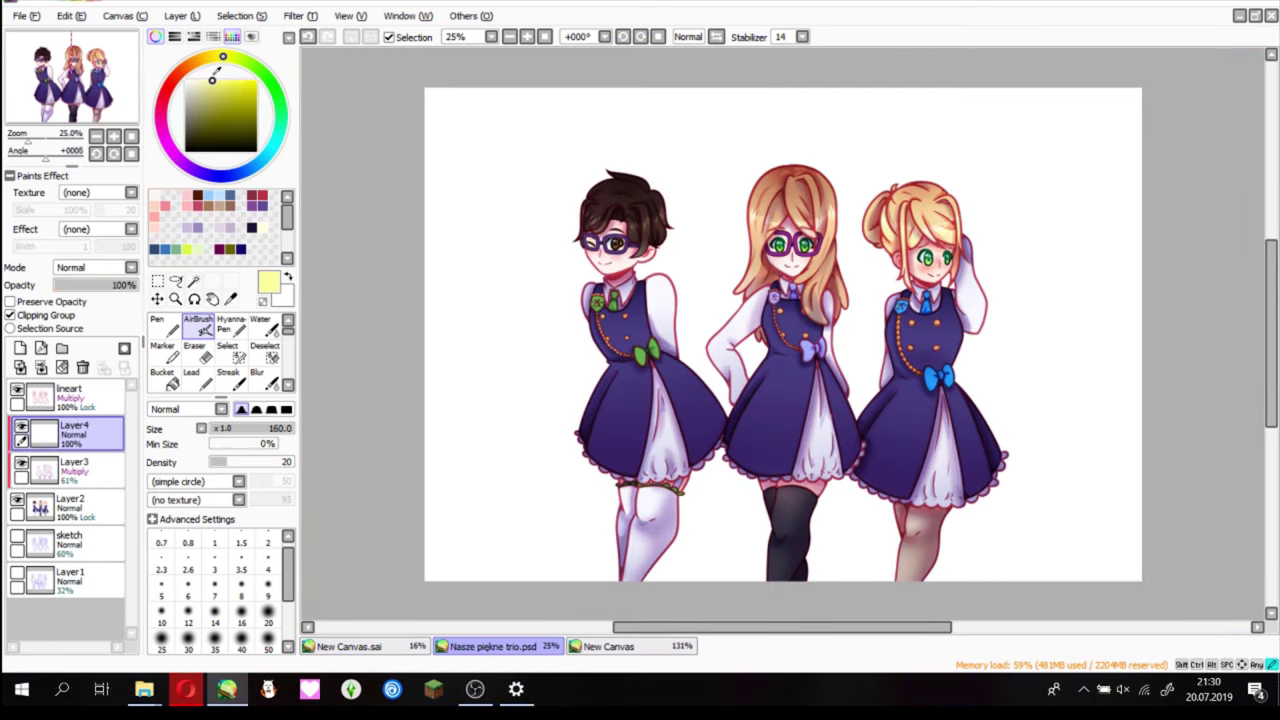
scroll(605, 345, up, 1)
scroll(764, 340, up, 1)
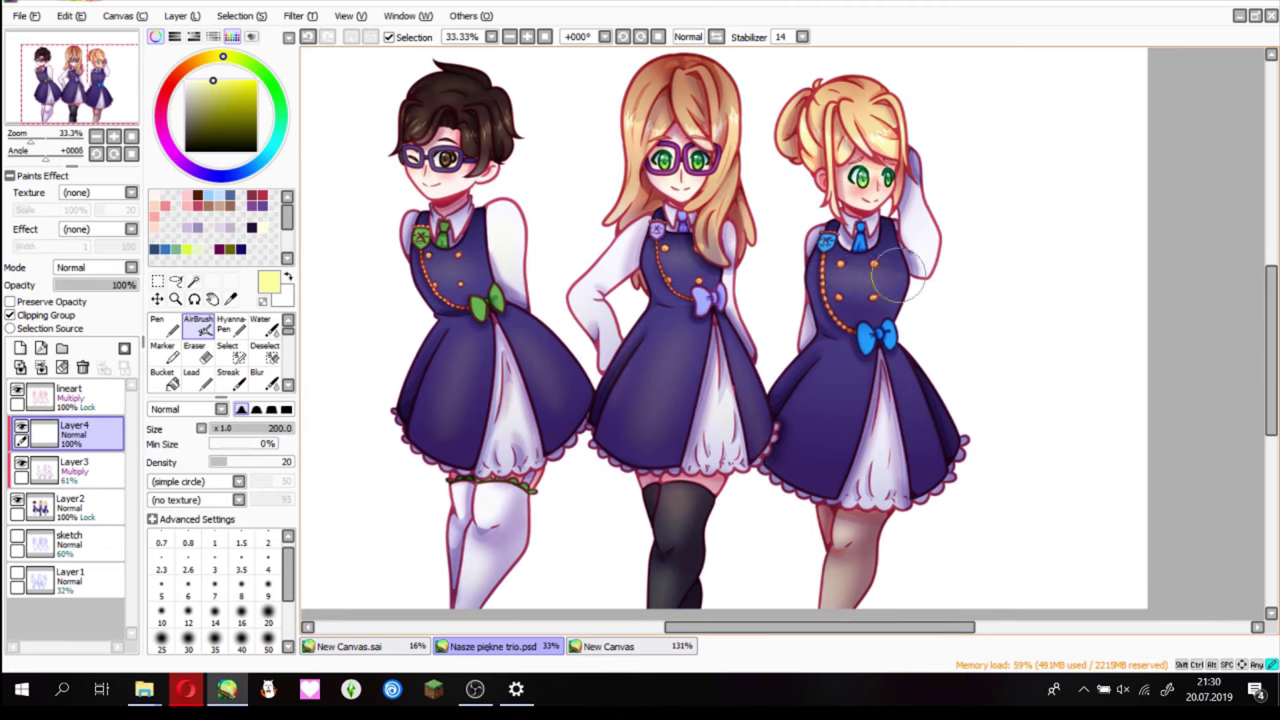
click(97, 267)
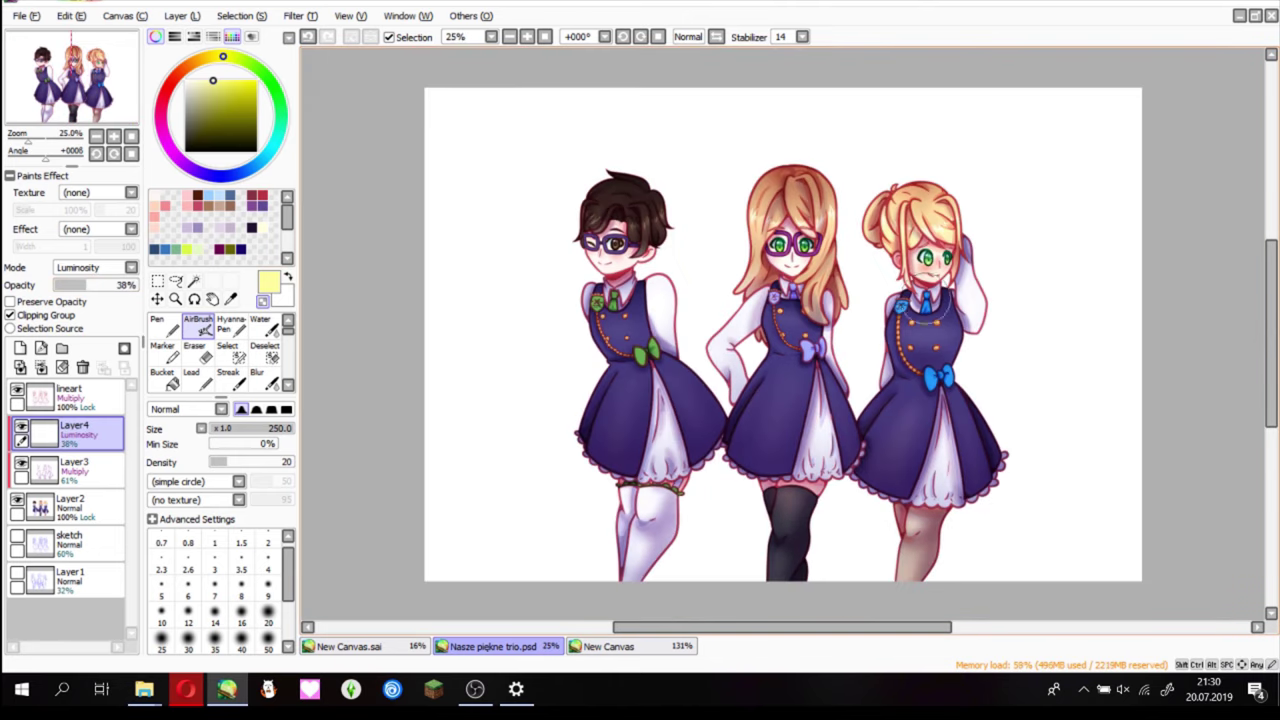